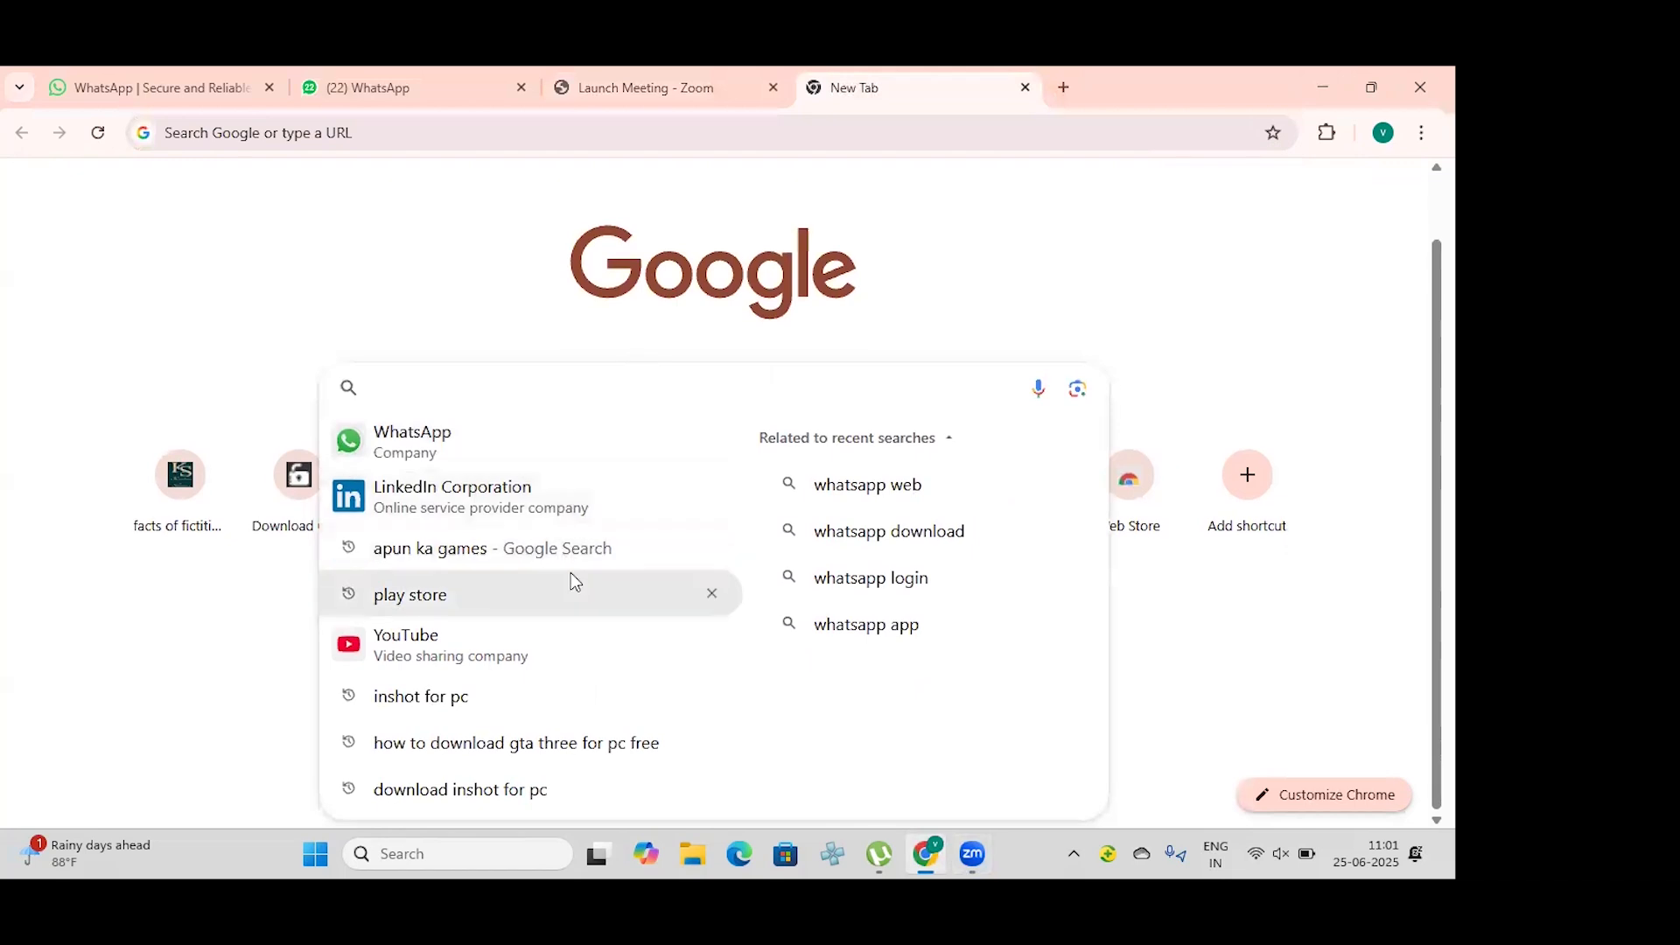
Step: Search Google for "google keywoard planner", open the Google Ads Keyword Planner page and start into the Google Ads account
type("googl")
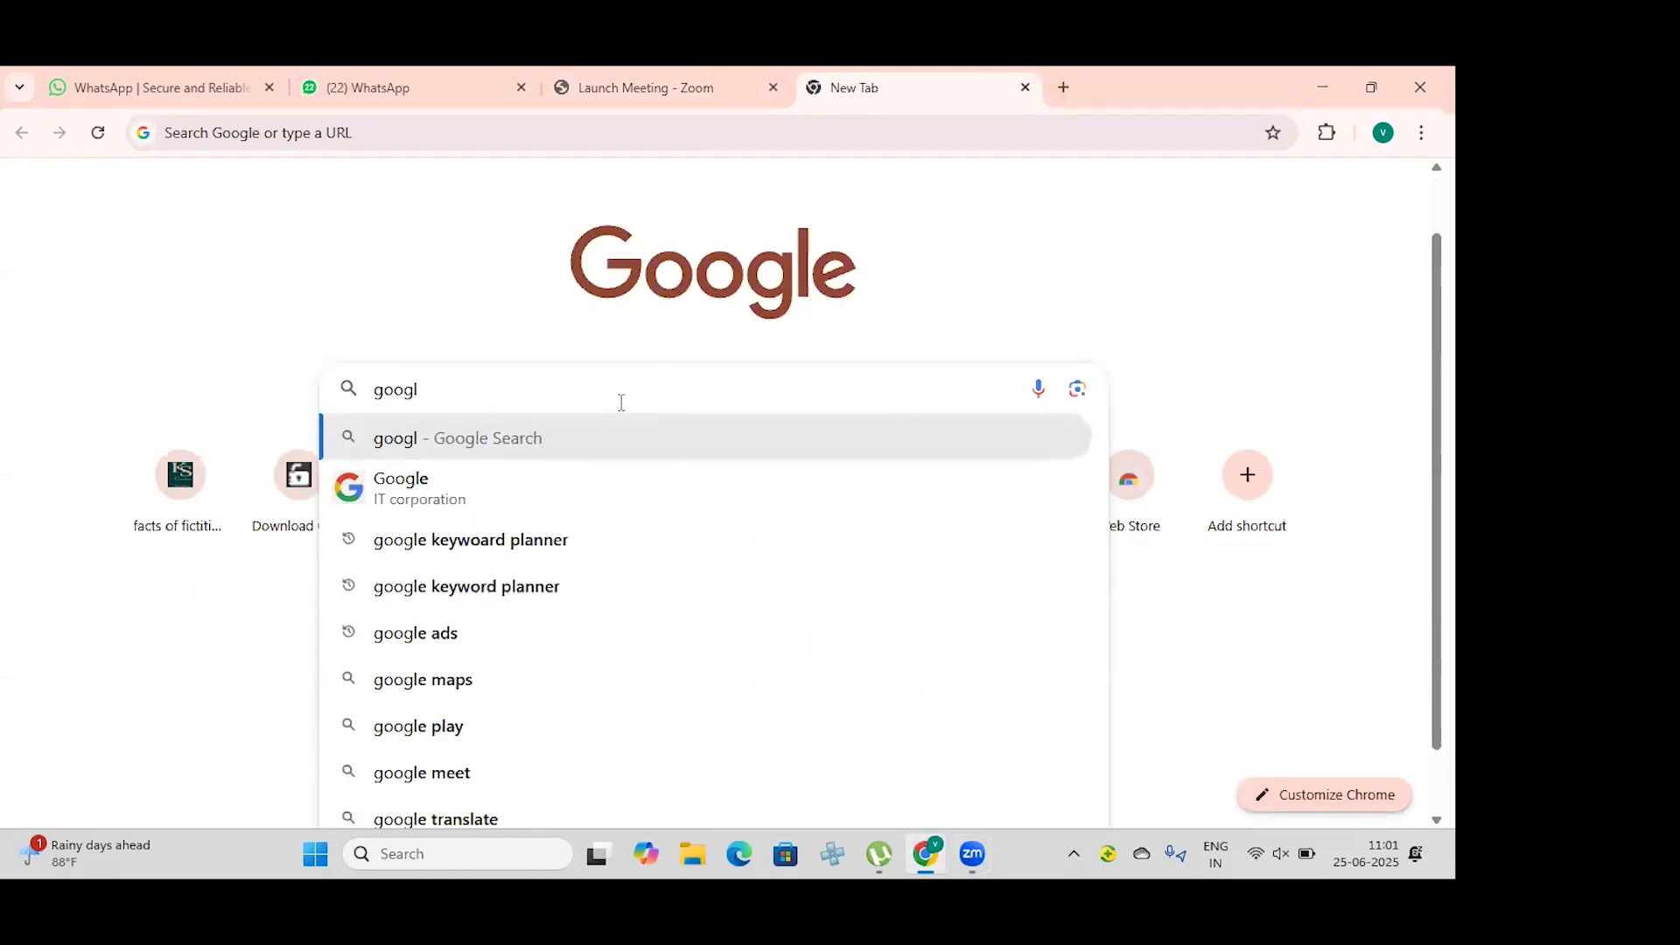
left_click(675, 540)
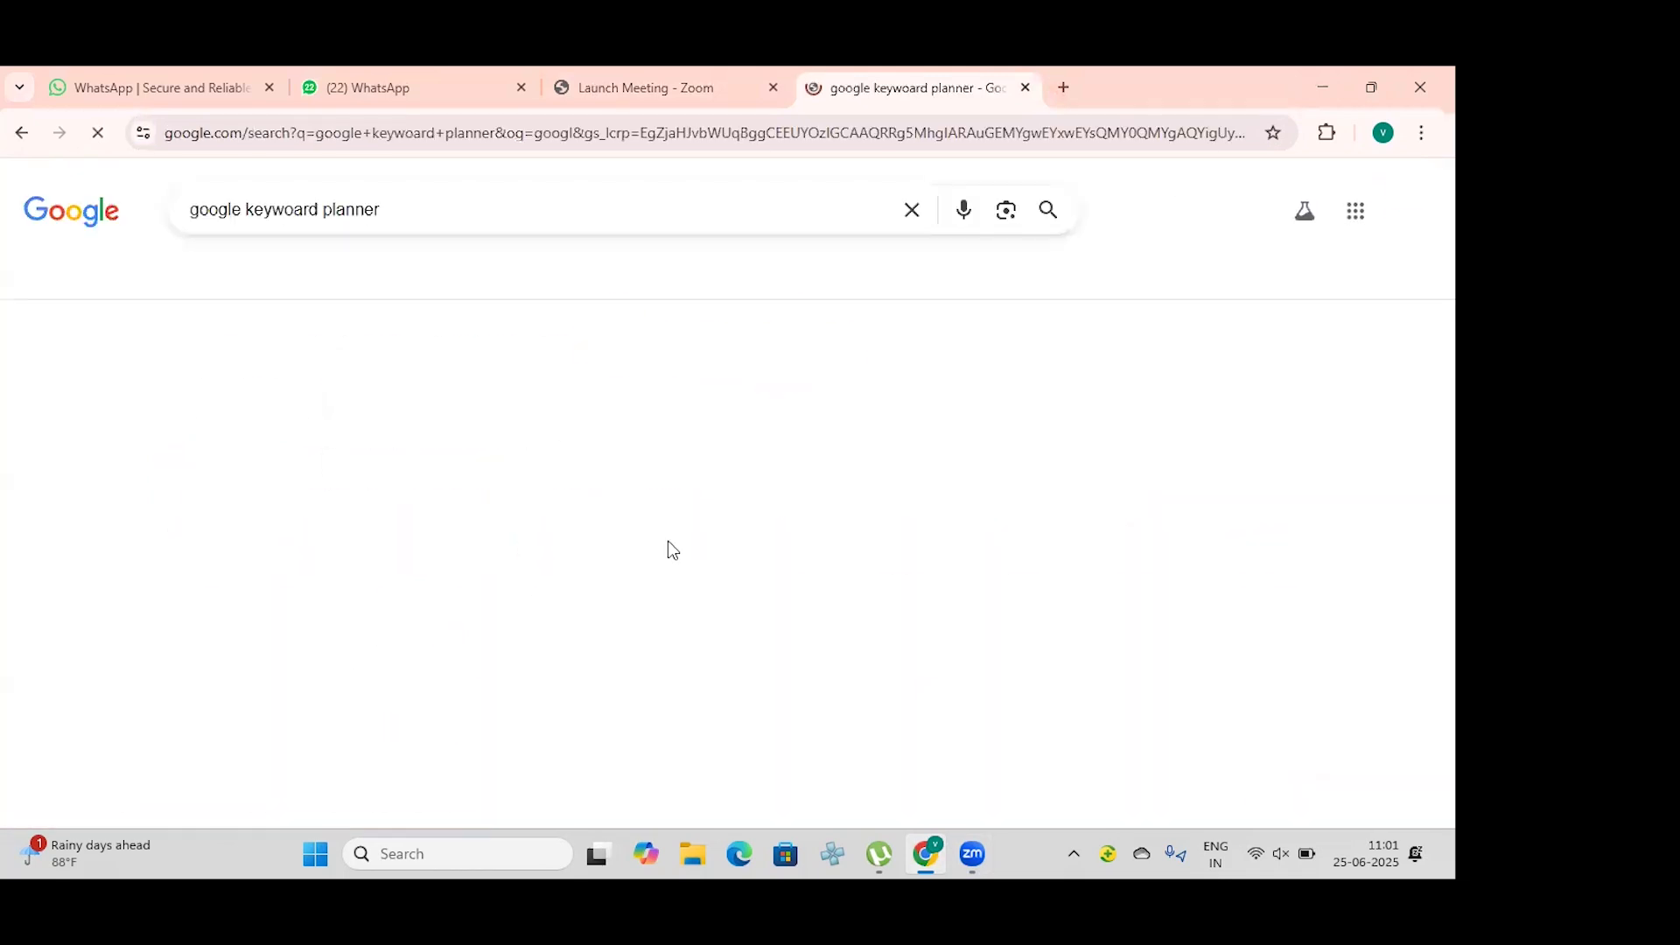
left_click(353, 499)
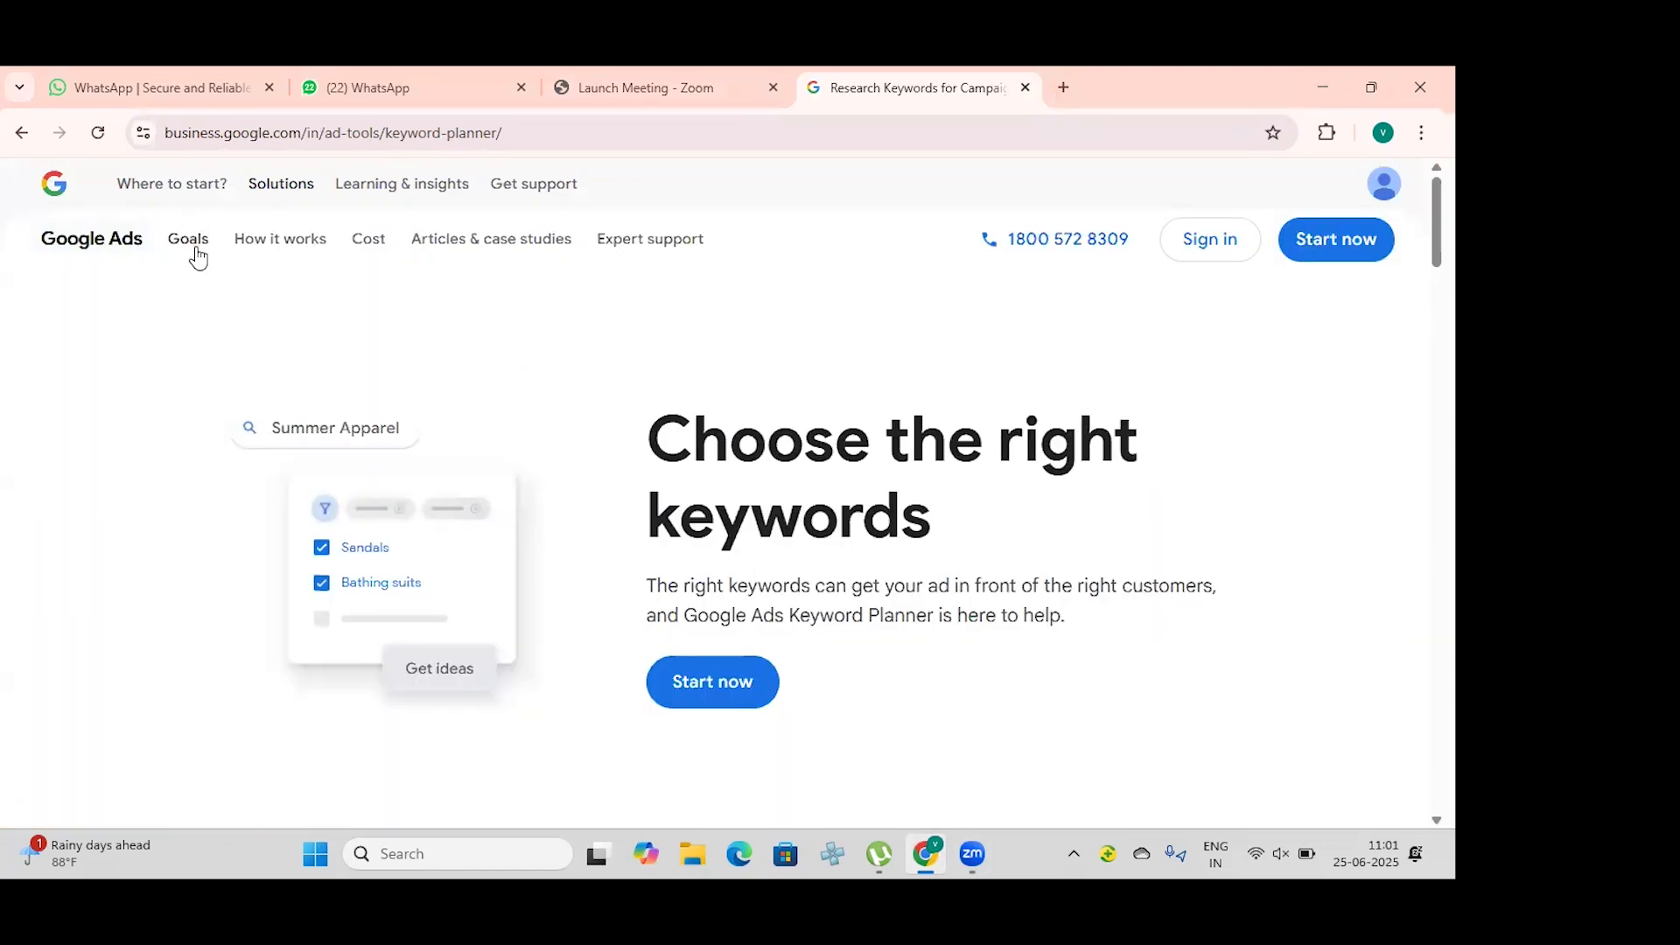
scroll(729, 598, "down", 2)
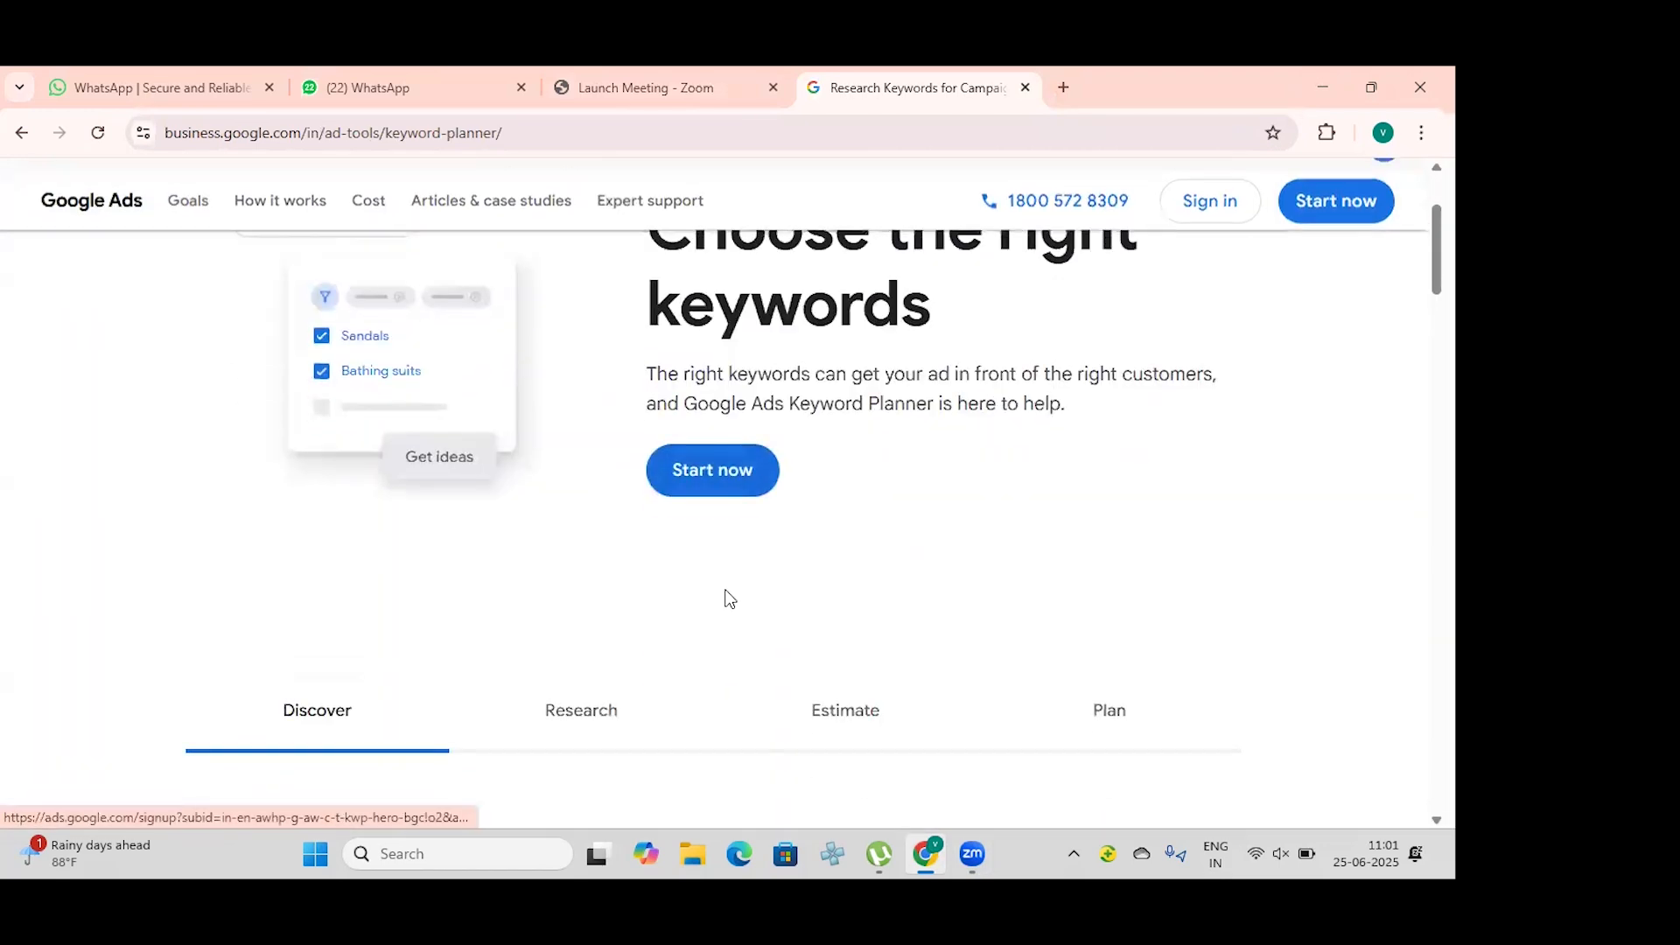
scroll(717, 592, "up", 2)
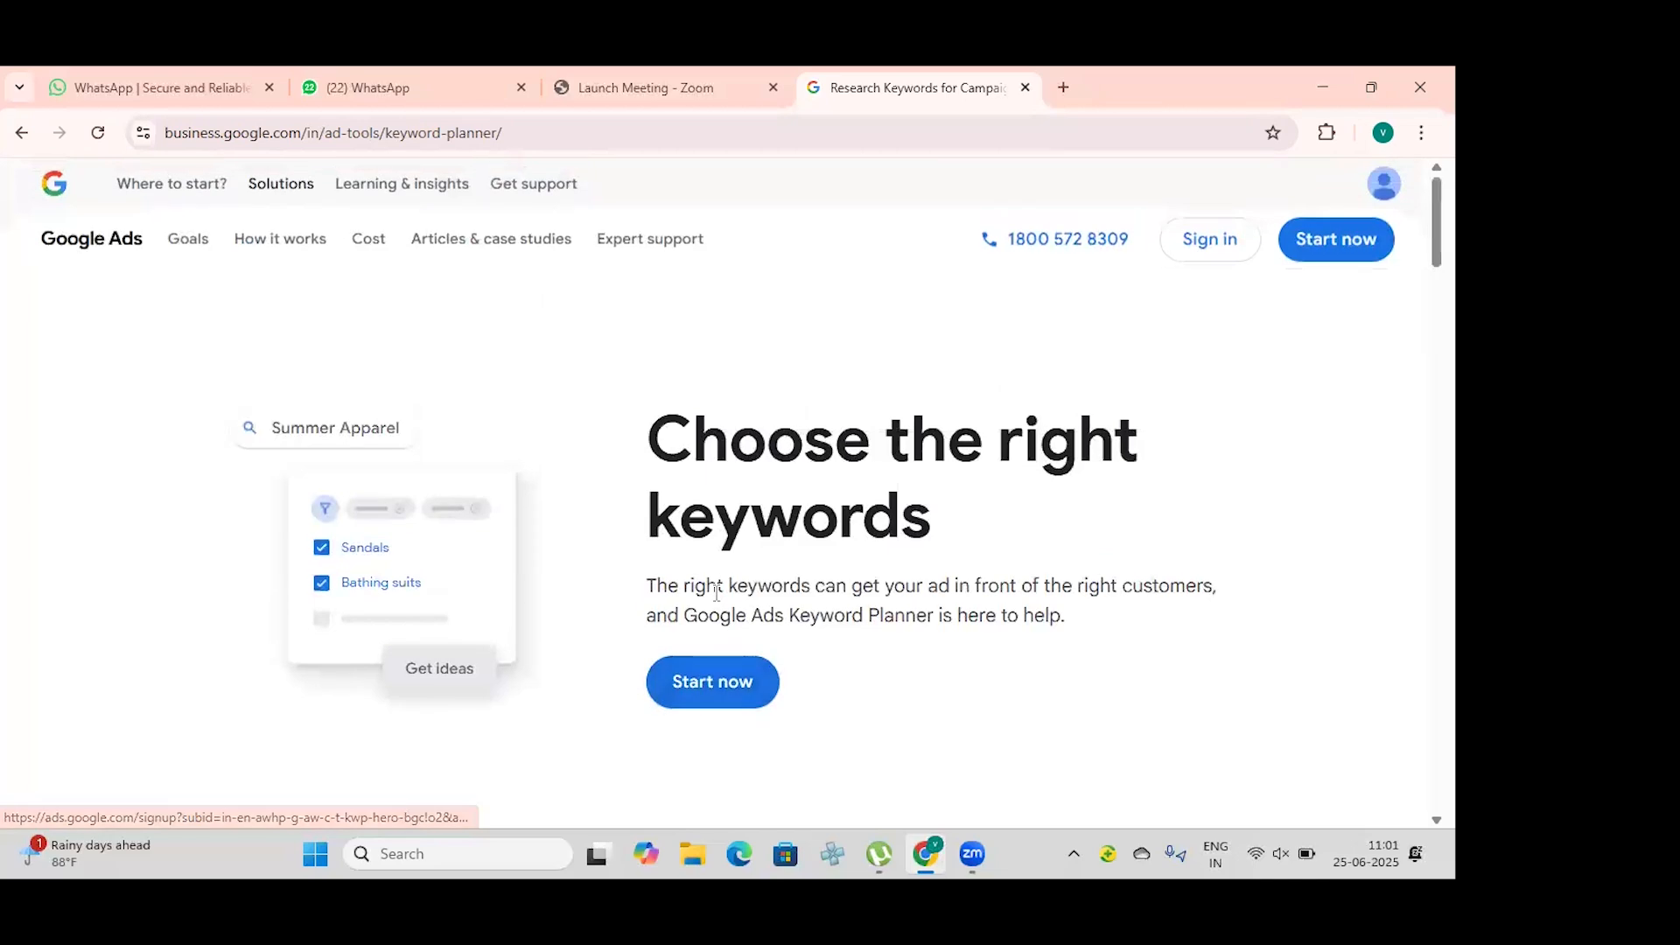
left_click(722, 695)
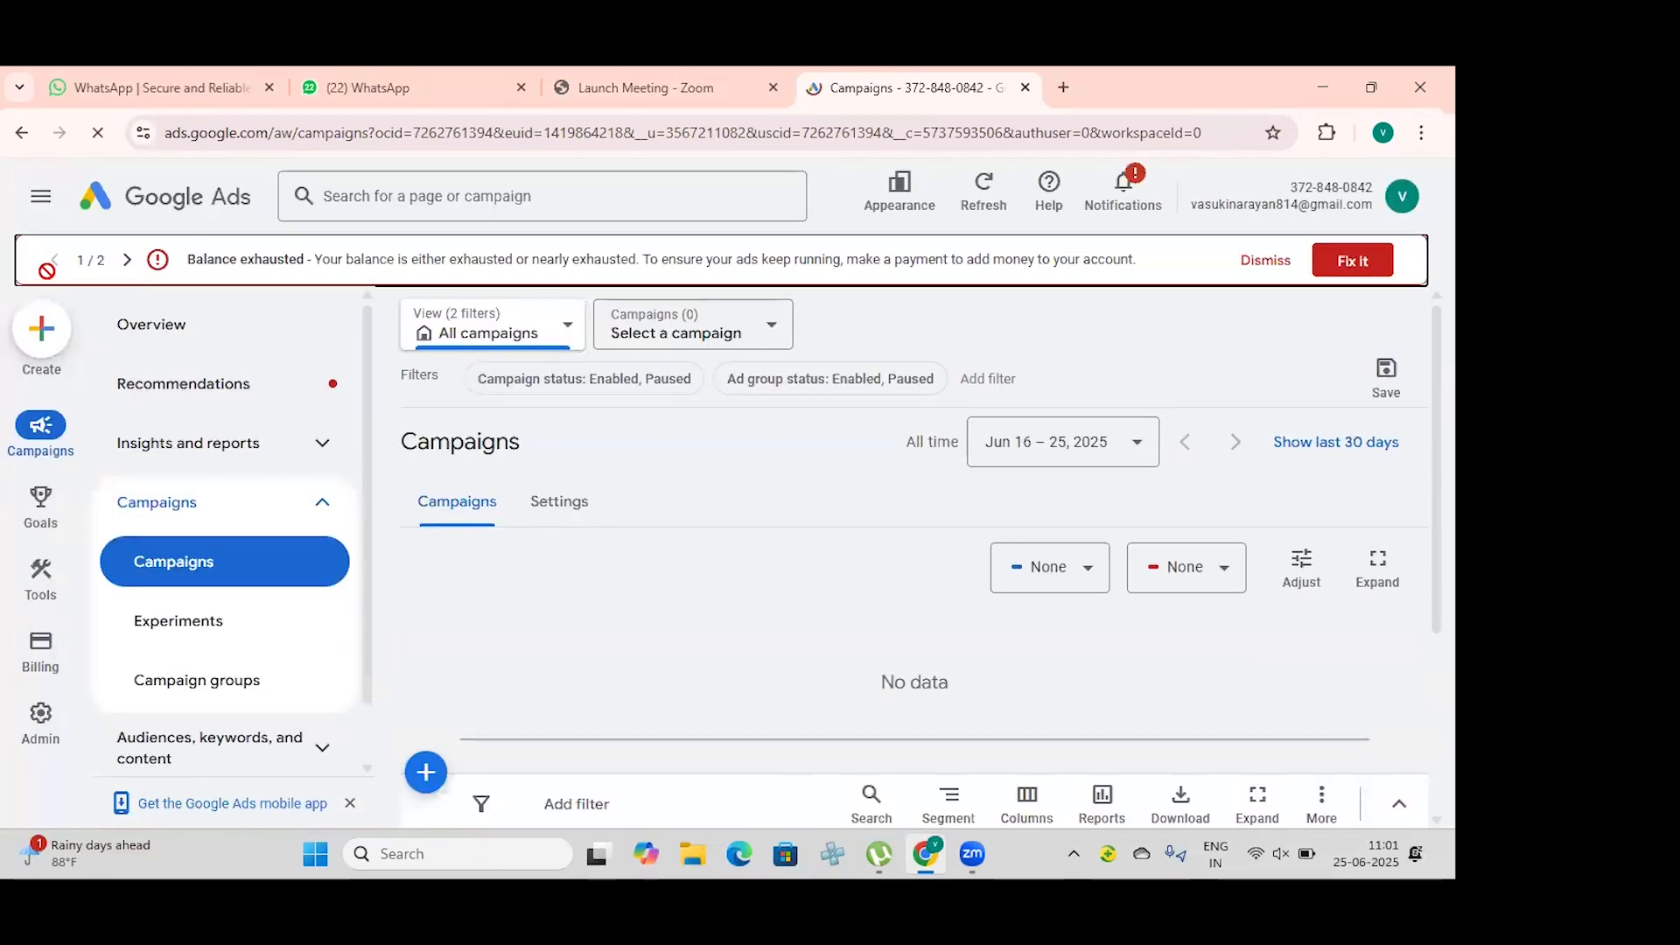
Step: Start creating a new campaign in the Google Ads account
left_click(60, 348)
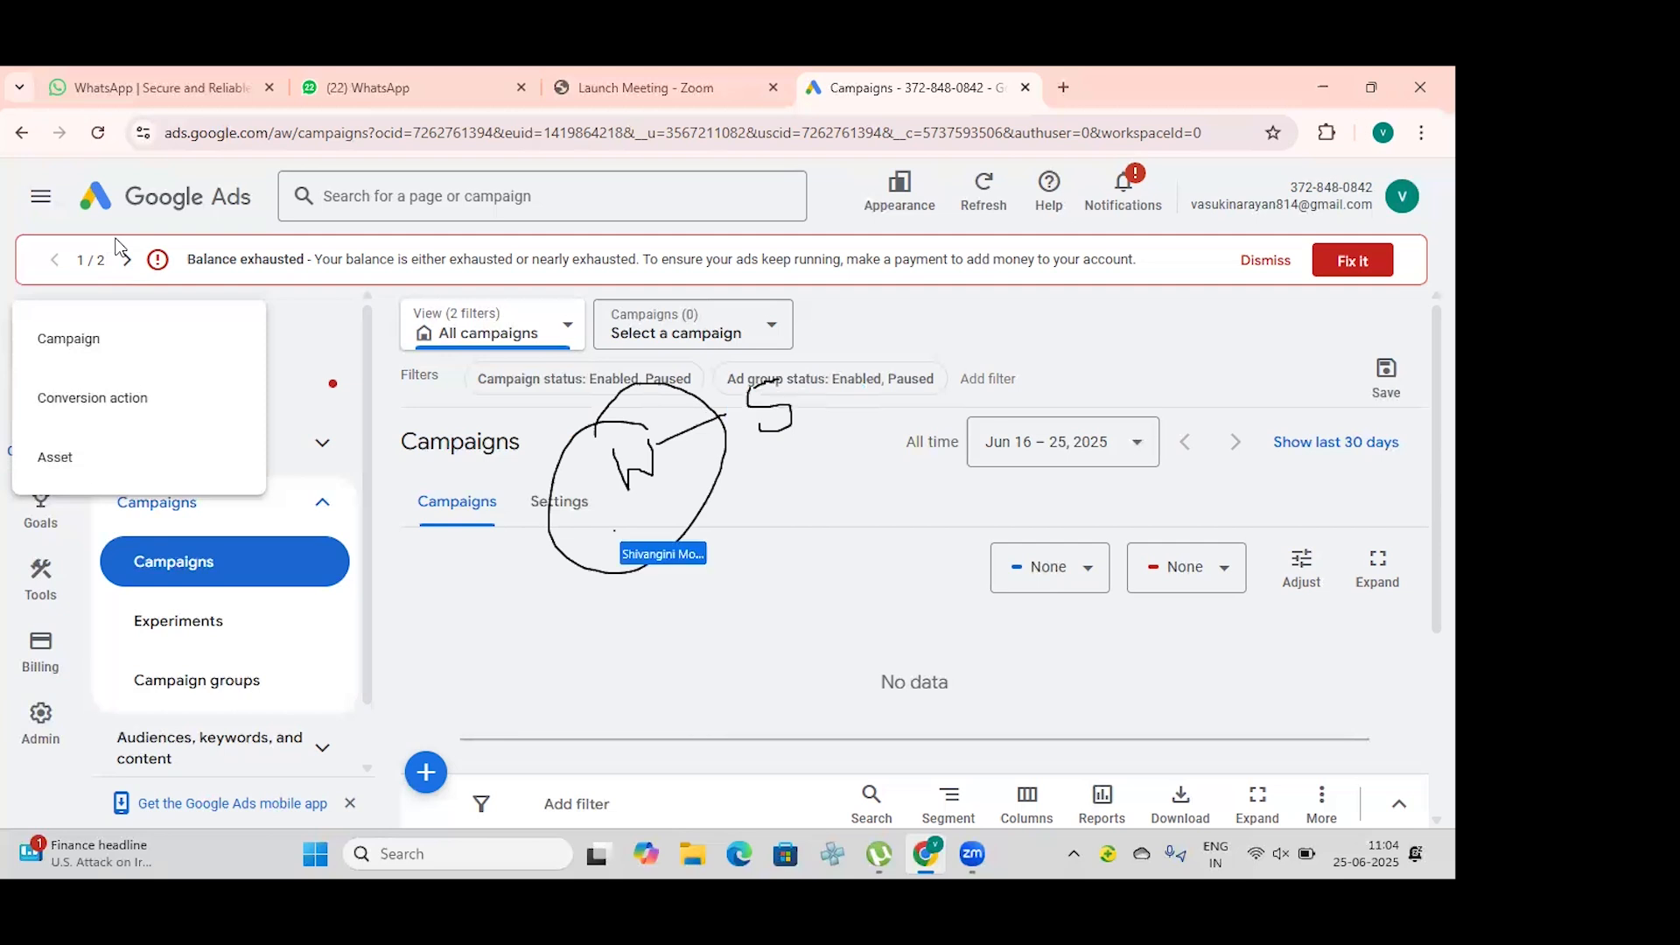
left_click(115, 238)
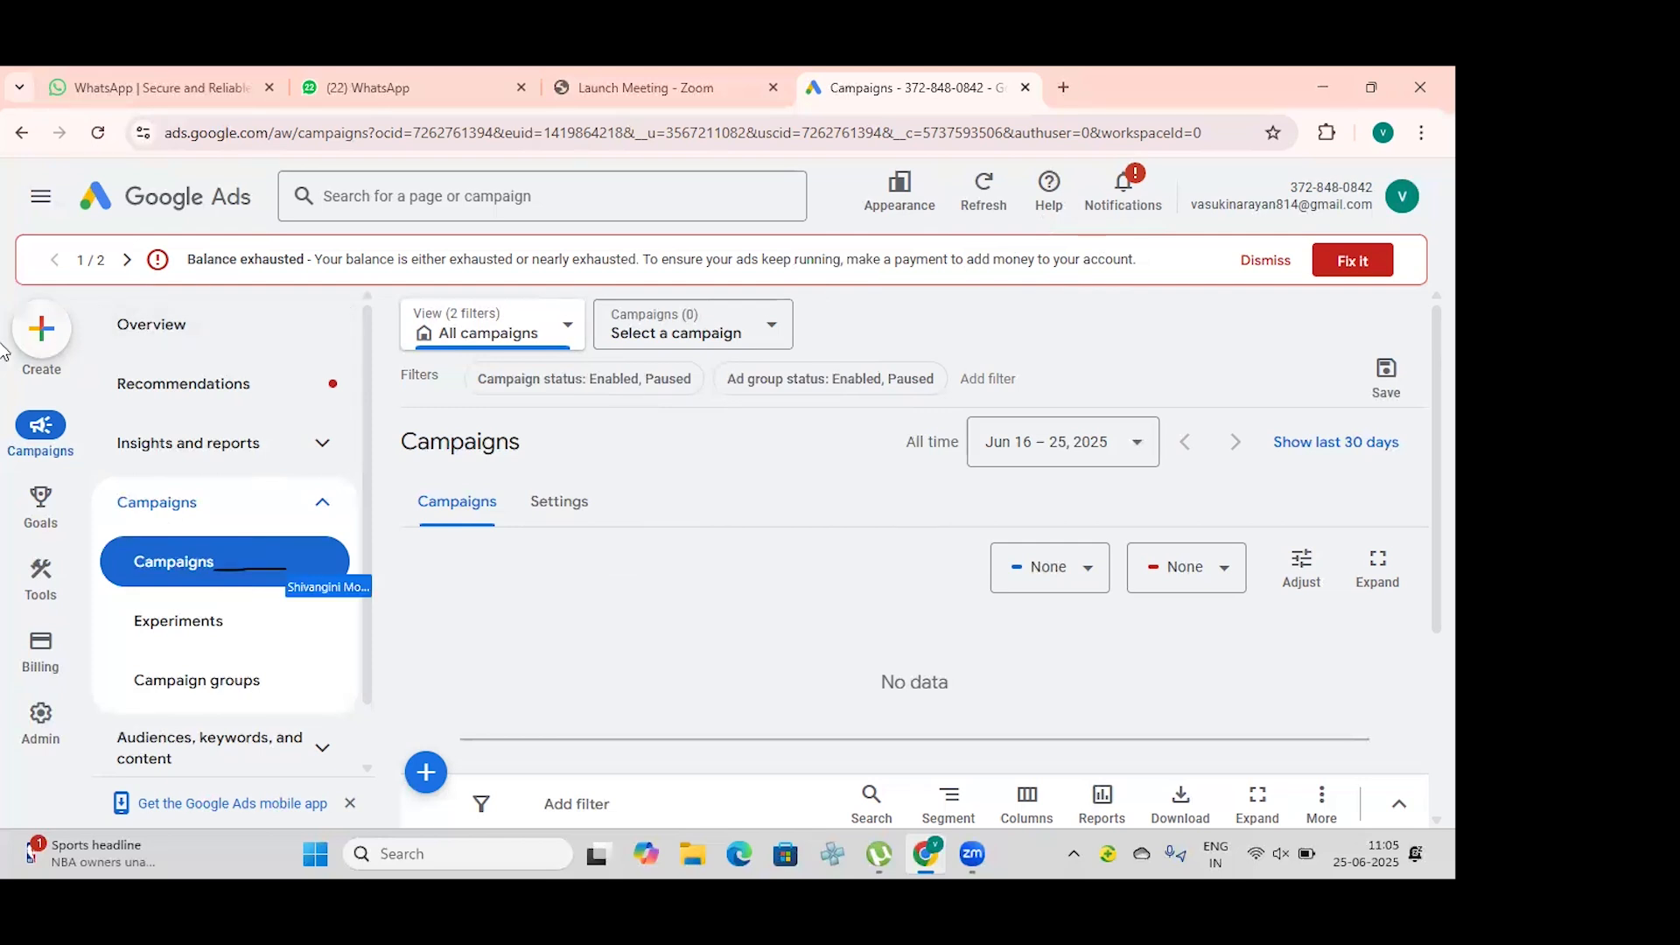
left_click(41, 331)
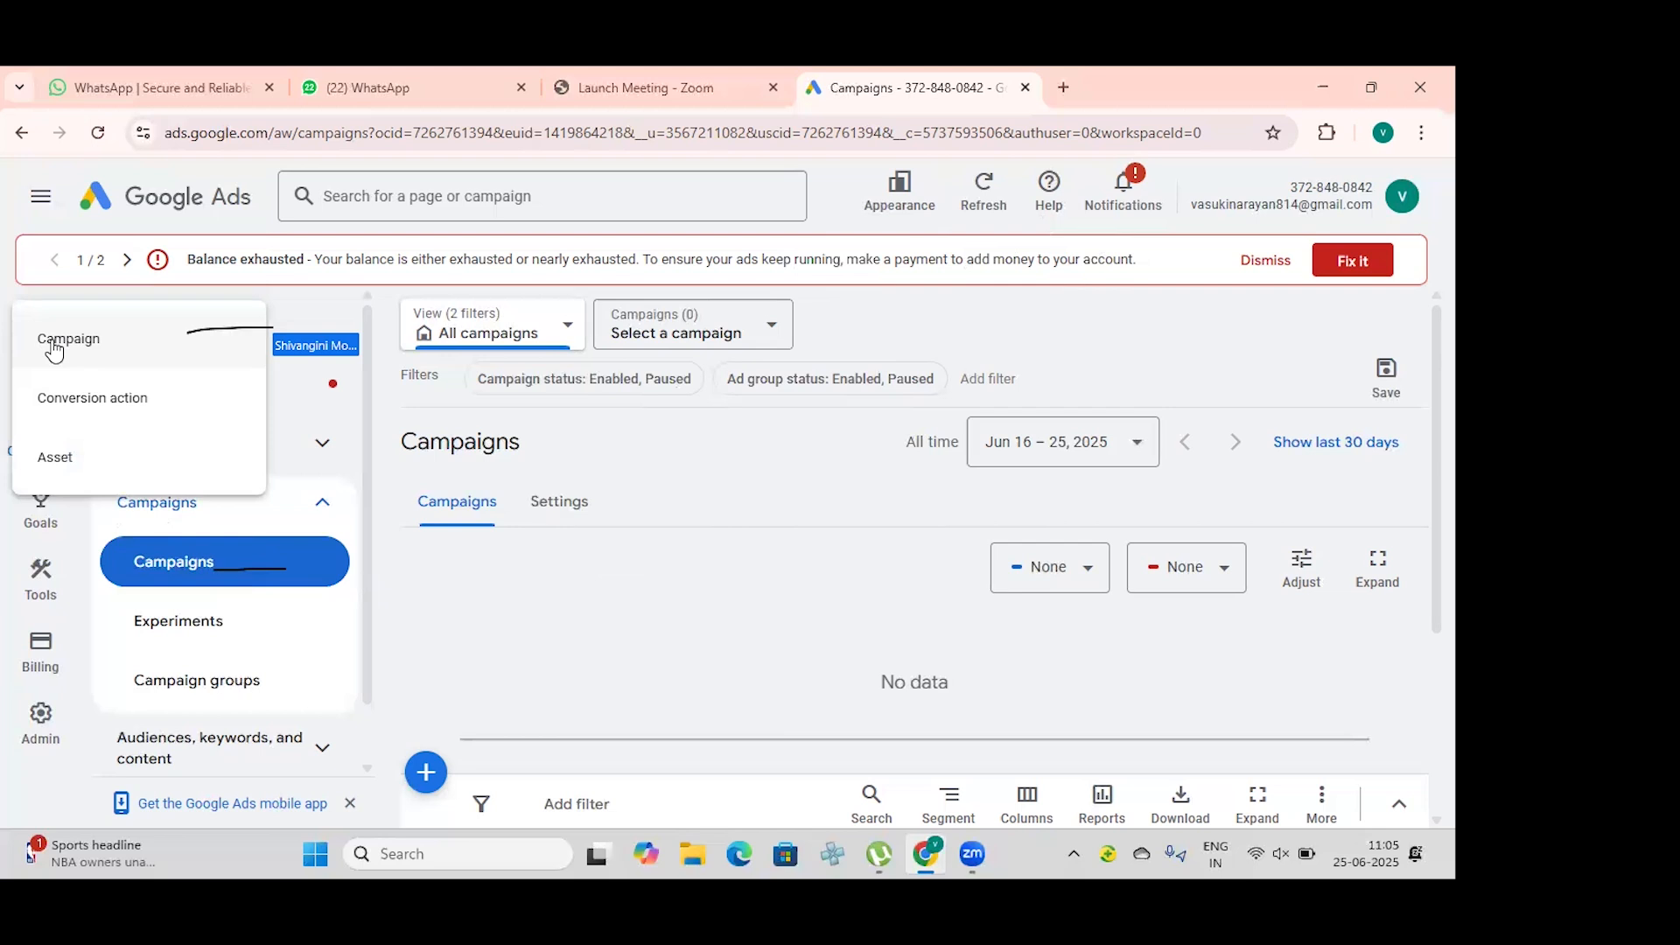
left_click(53, 342)
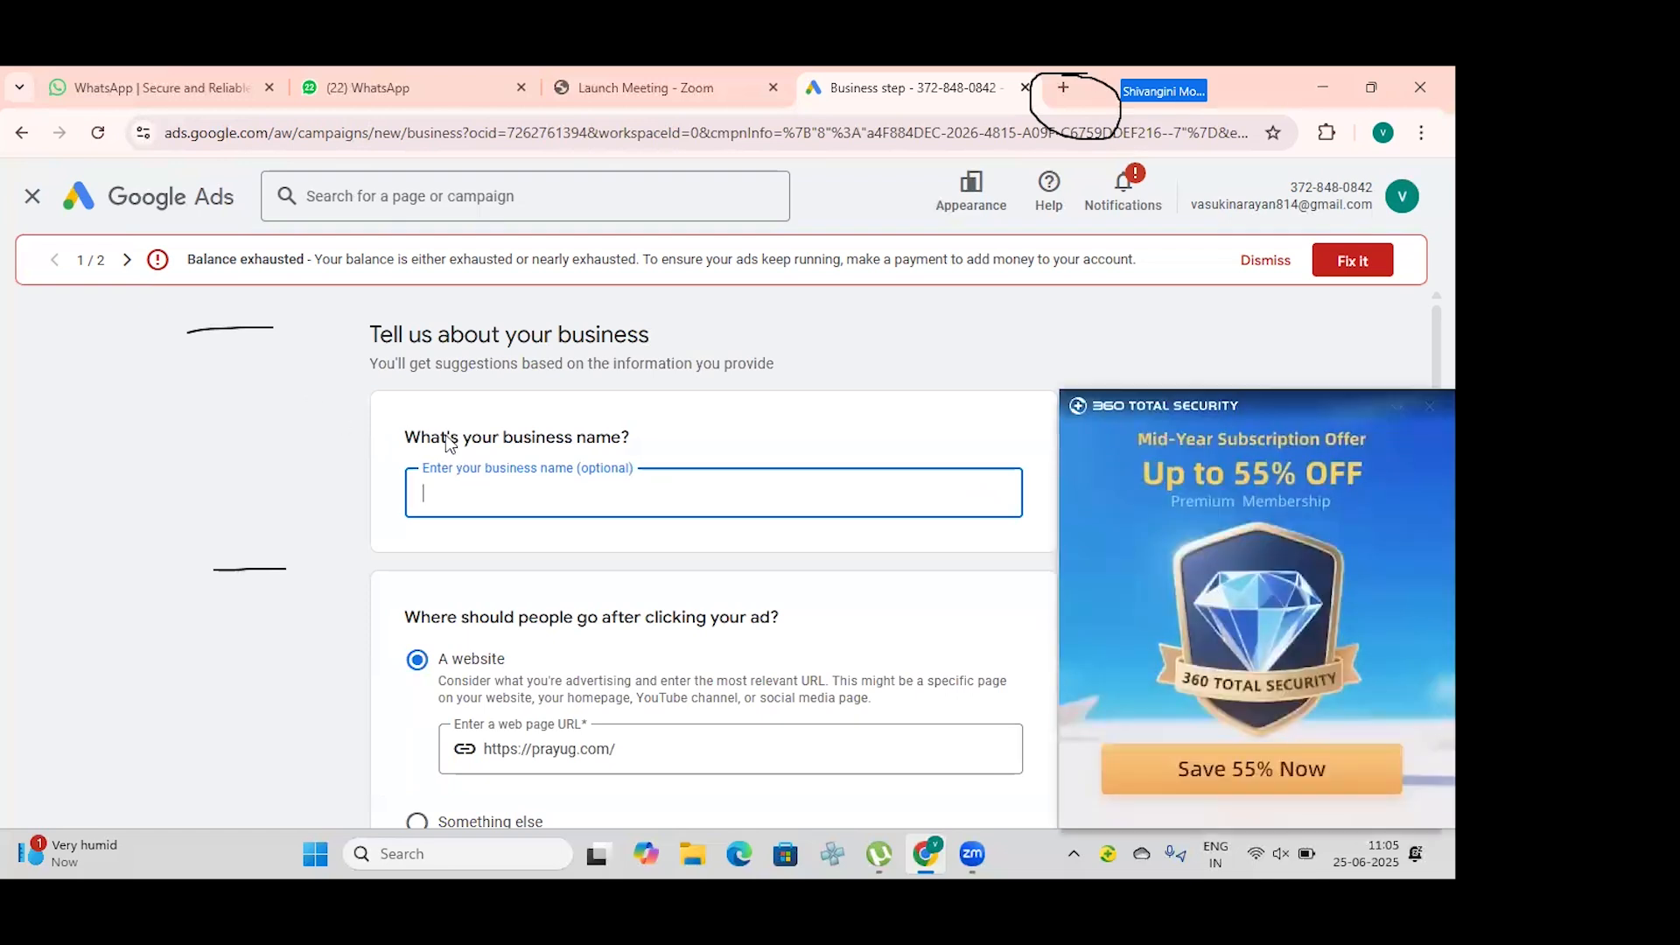
Step: Search Google for FirstCry in a new browser tab and open the sponsored FirstCry website result
left_click(1062, 87)
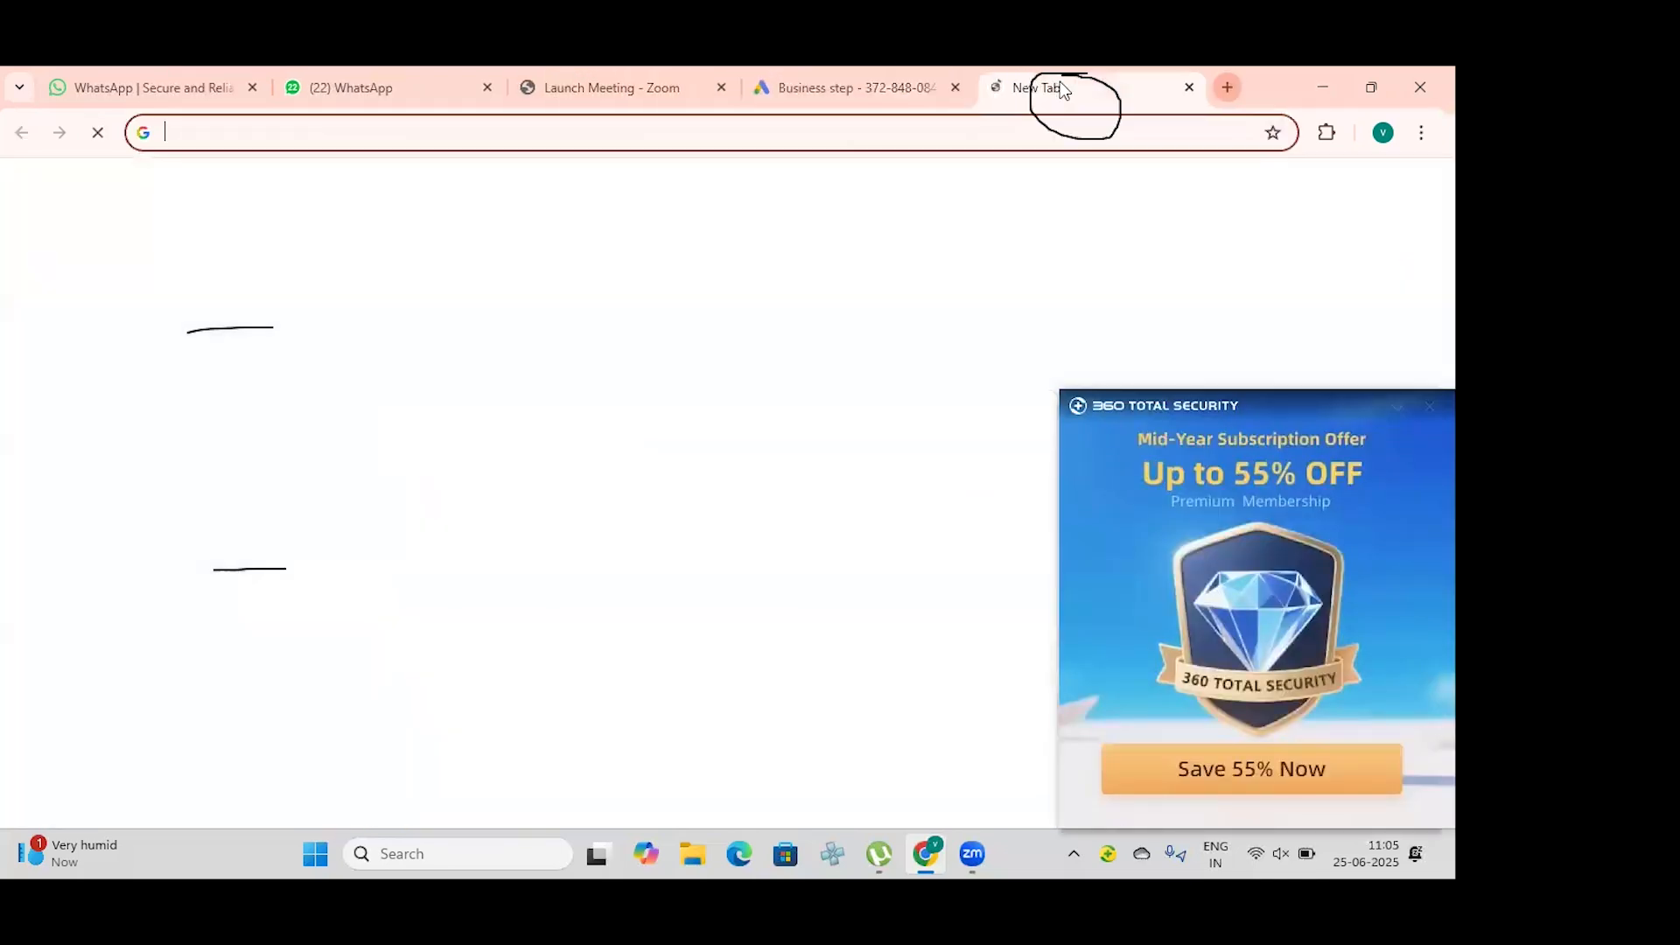
left_click(613, 451)
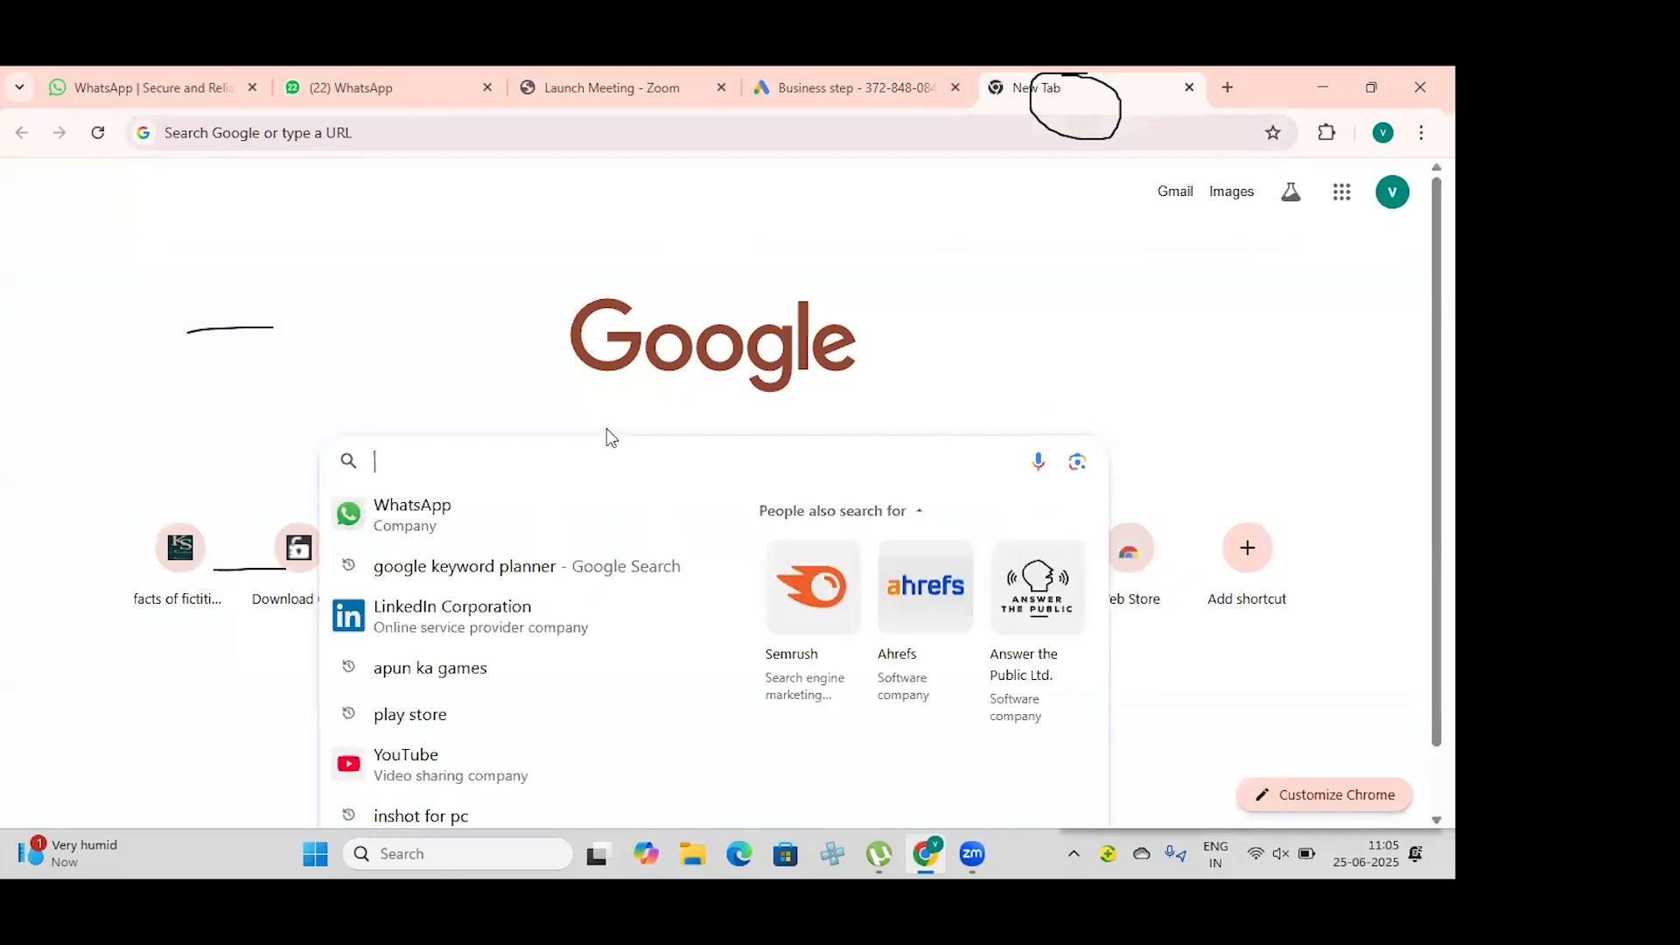
type("first")
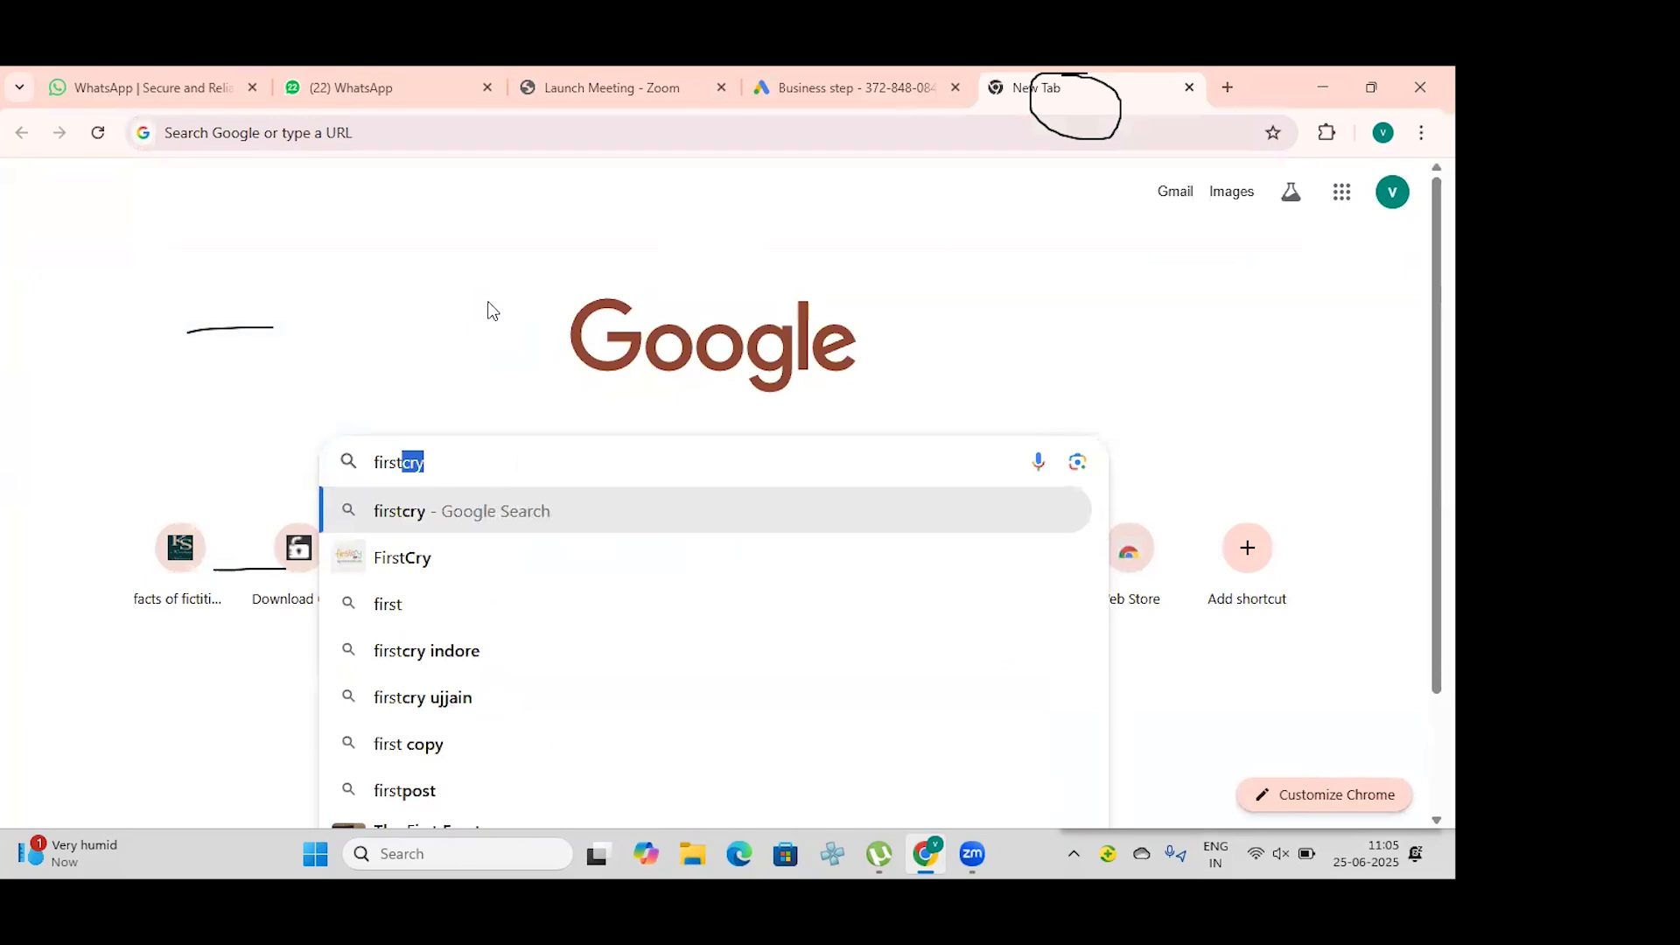
left_click(530, 559)
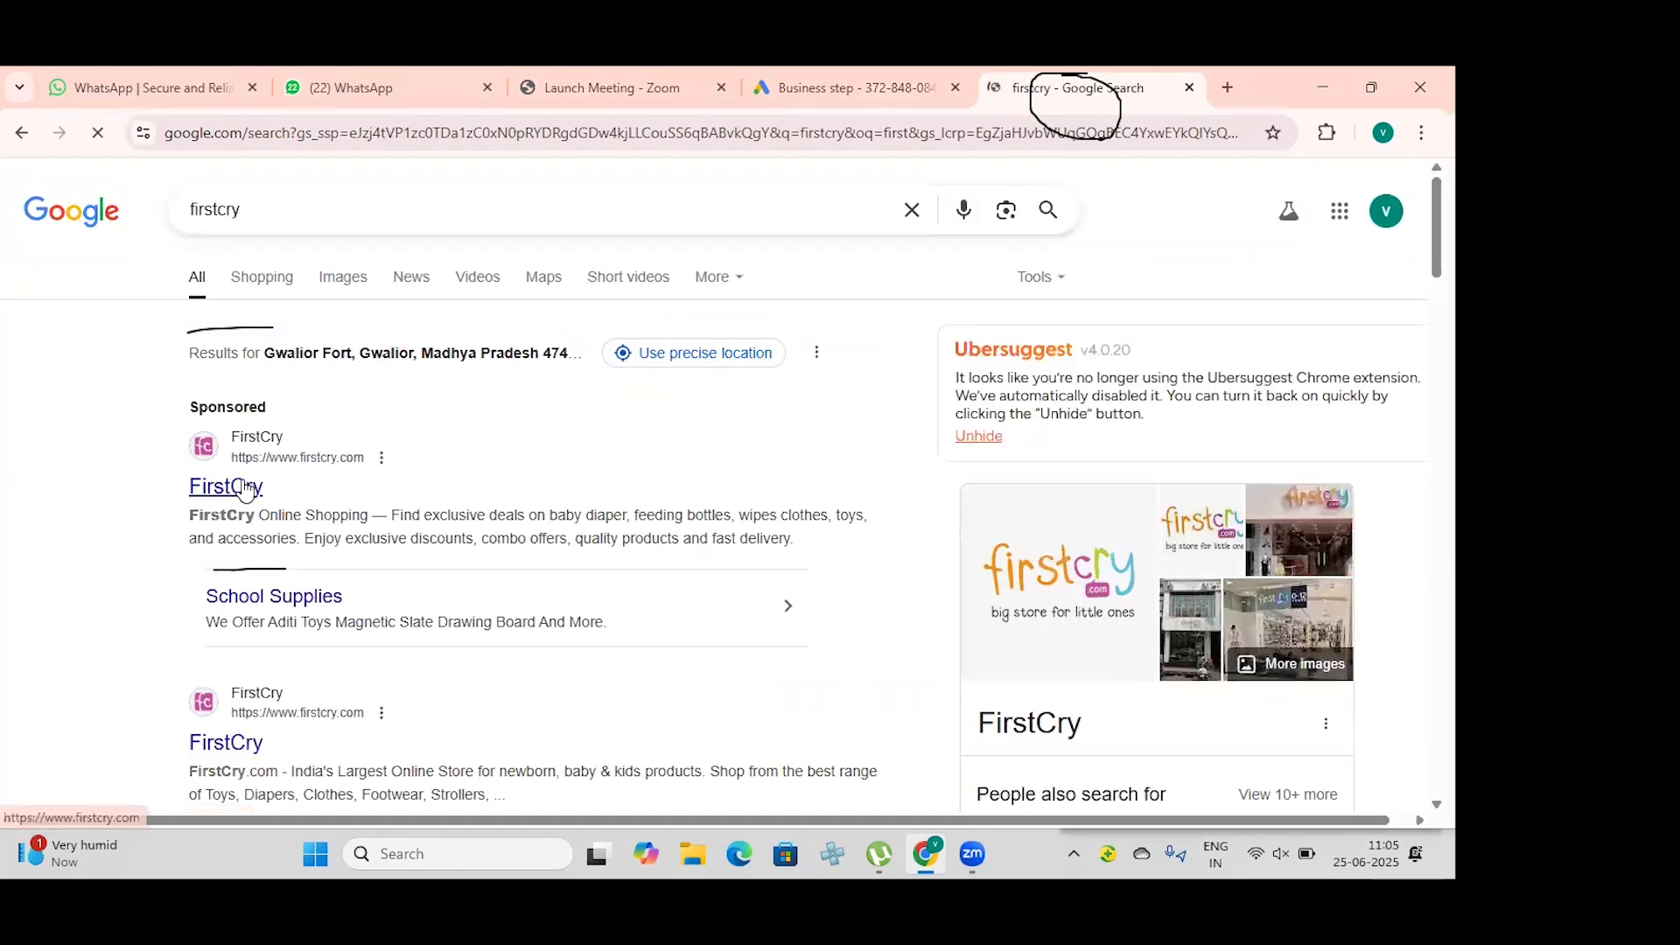
left_click(249, 487)
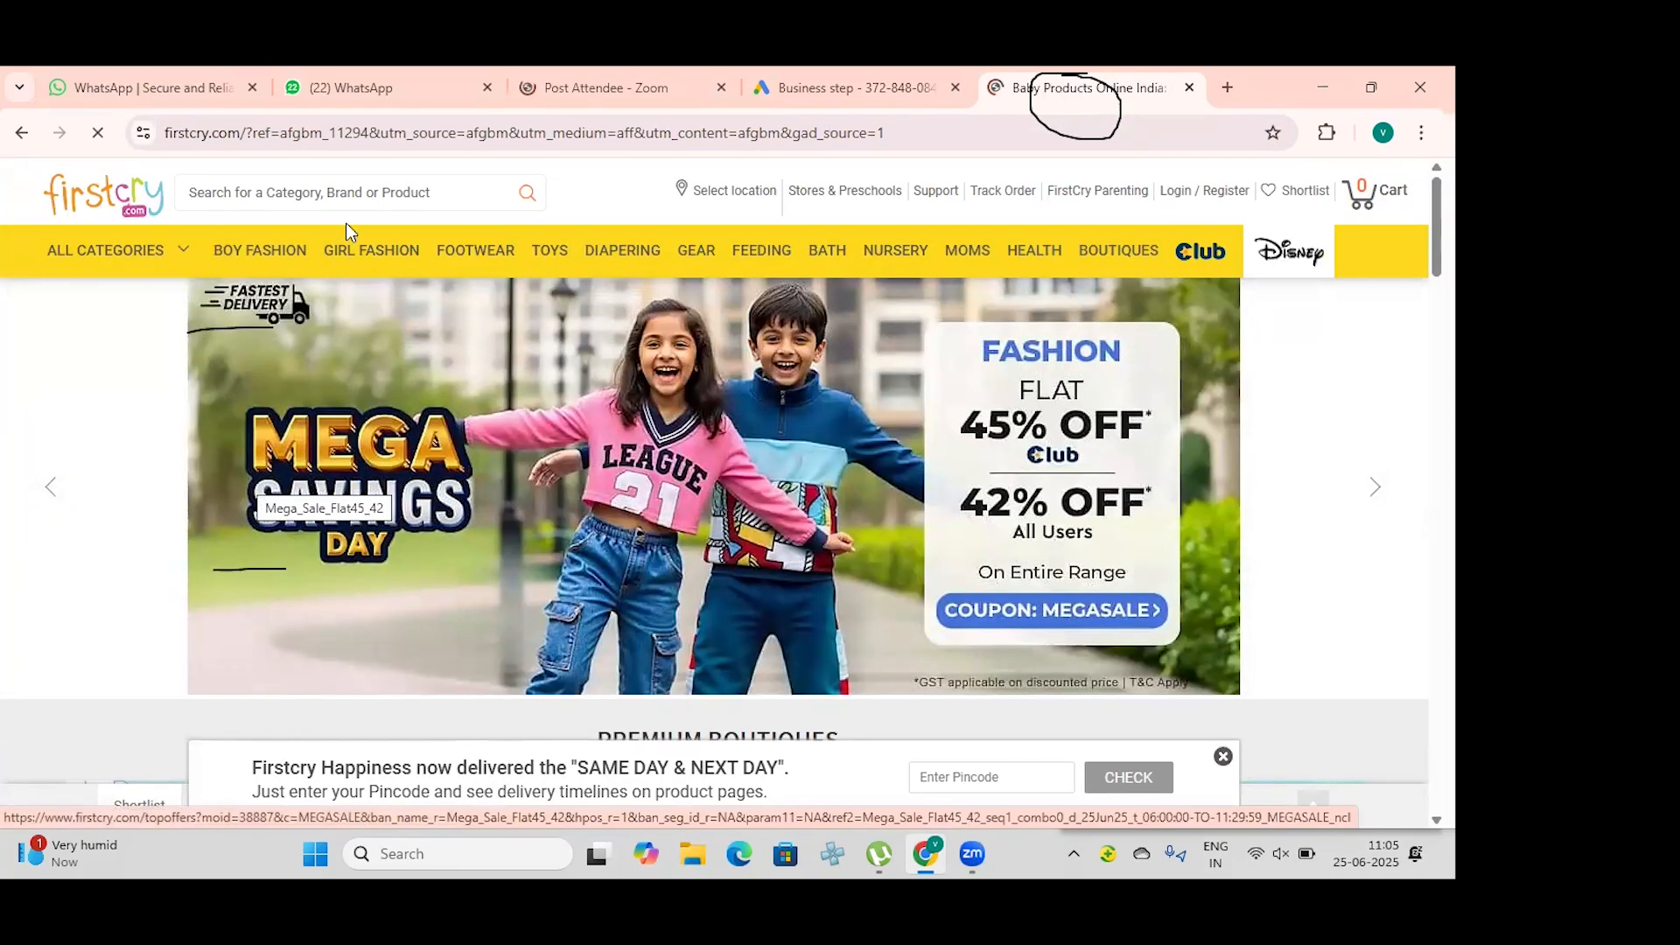
Step: Return to the Google Ads campaign setup and skip the business information
left_click(769, 91)
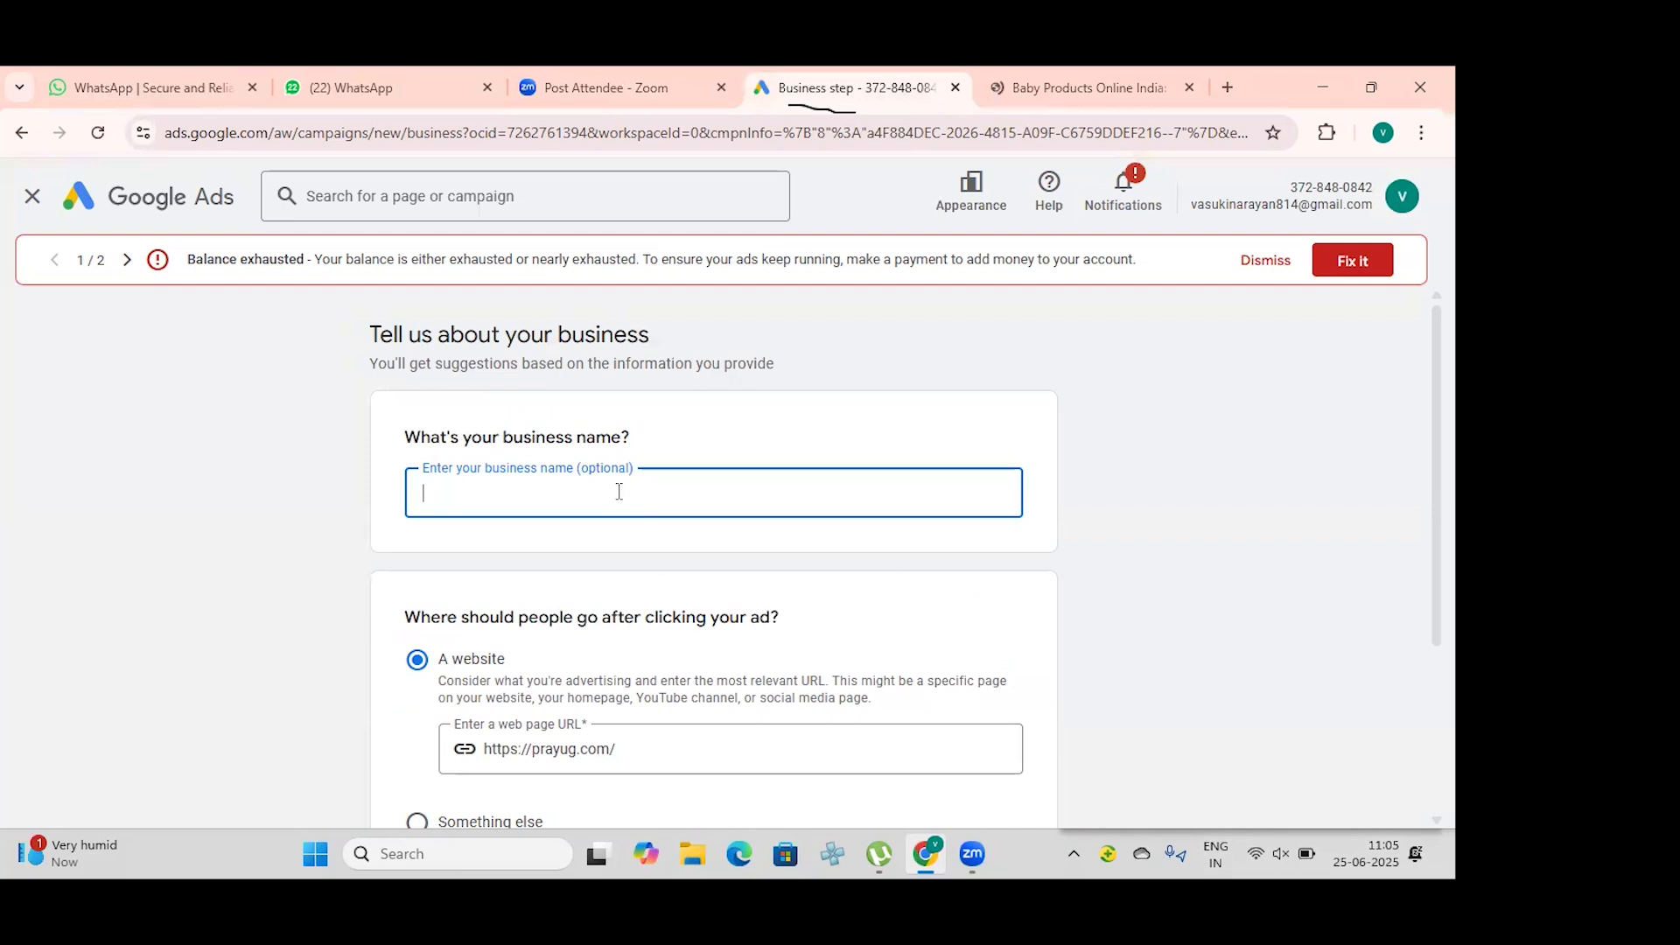
scroll(875, 411, "down", 3)
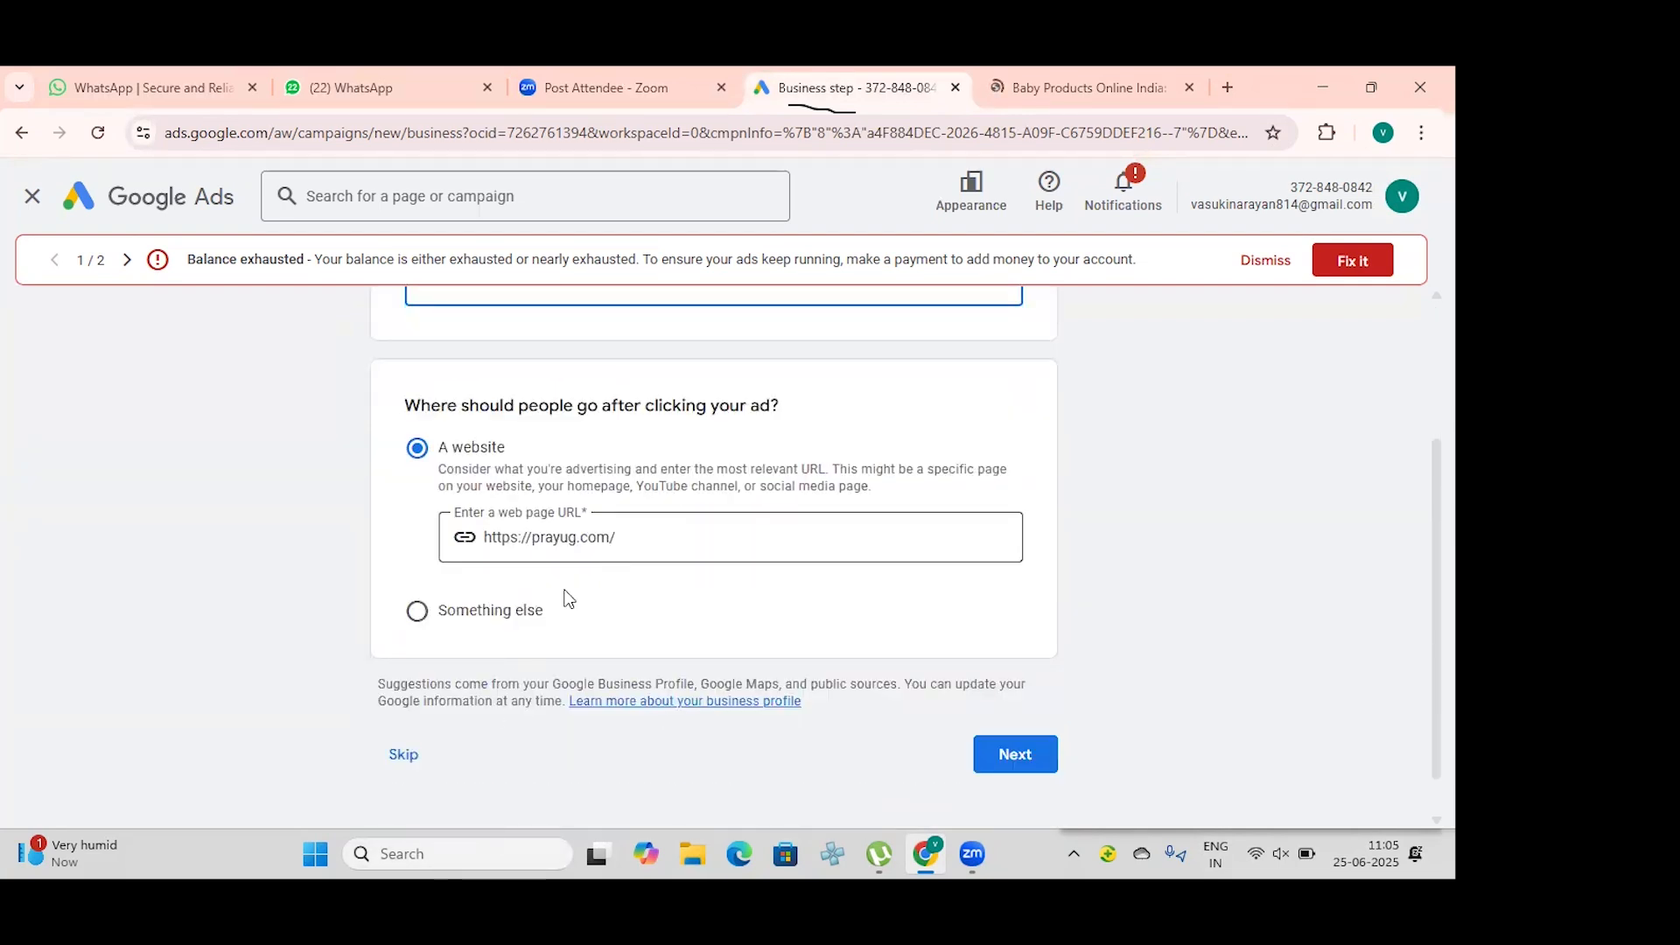
left_click(403, 754)
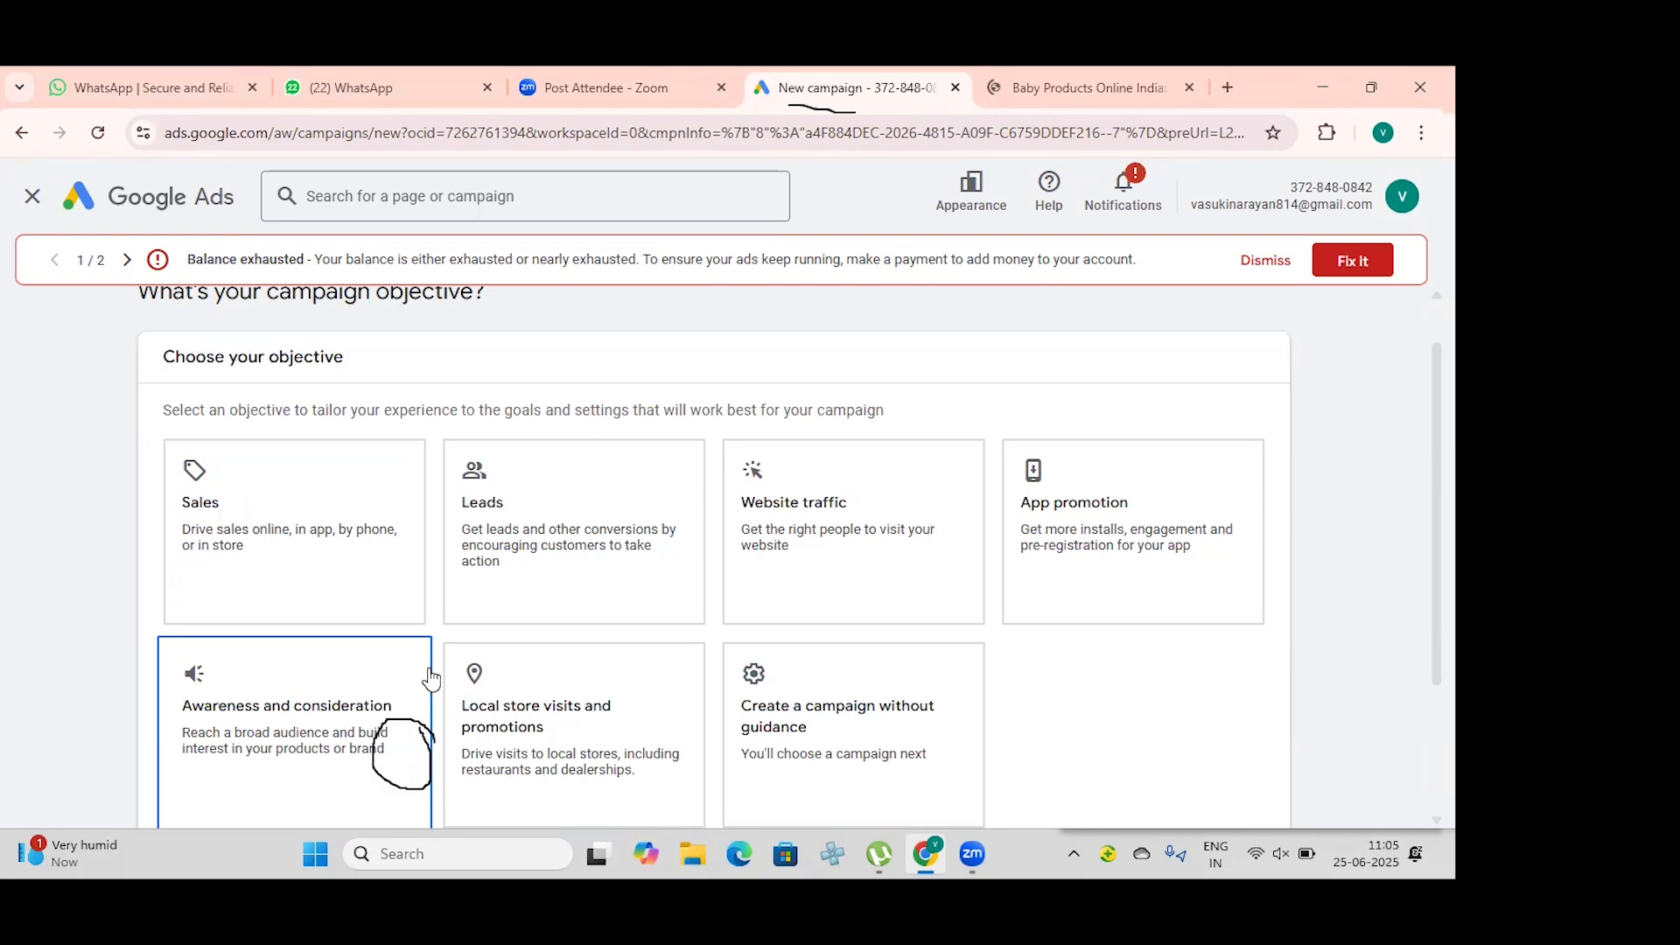
Step: Choose Website traffic as the campaign objective and continue with the Page views conversion goal
scroll(430, 676, "up", 1)
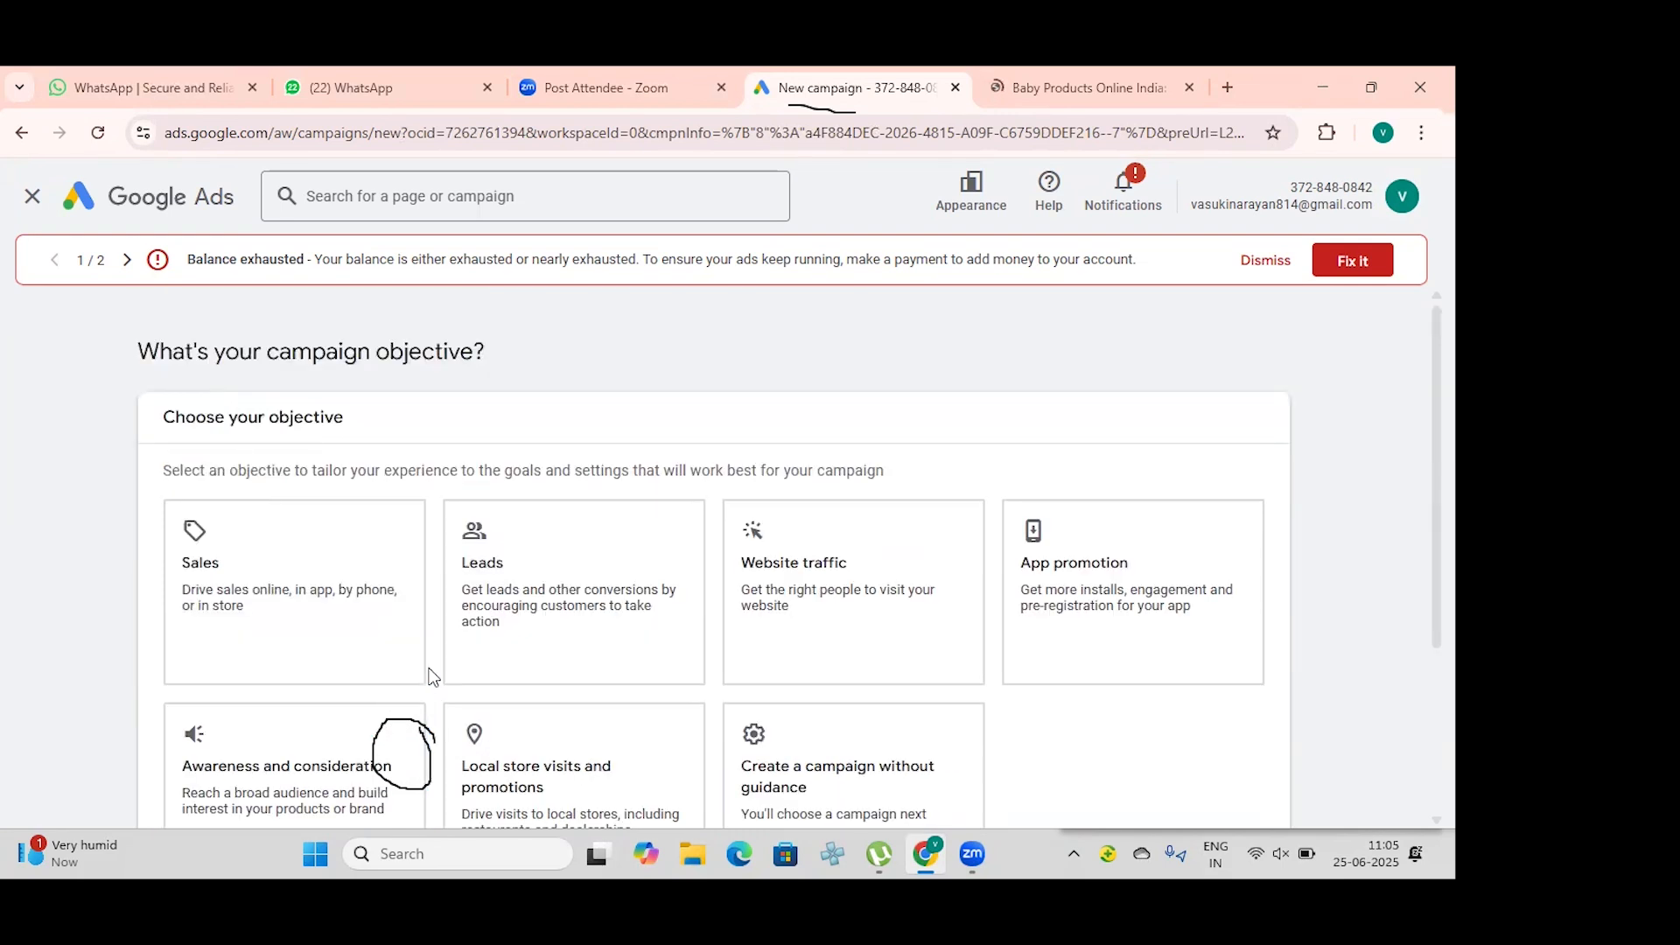
scroll(428, 674, "down", 3)
scroll(428, 668, "up", 1)
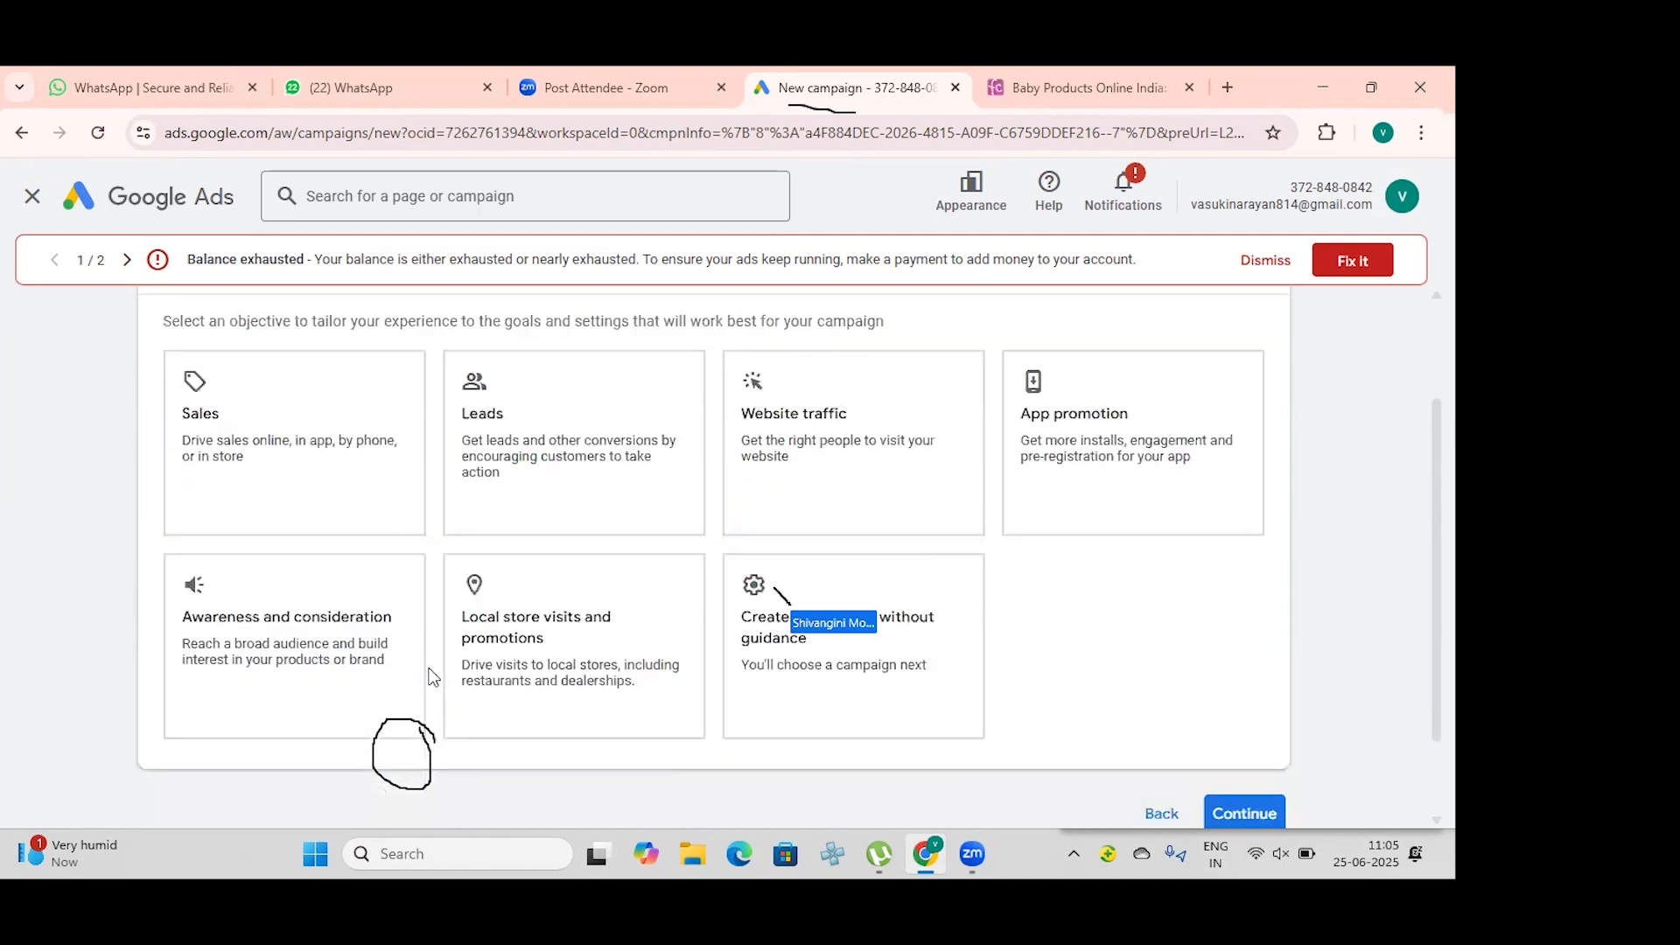
left_click(778, 456)
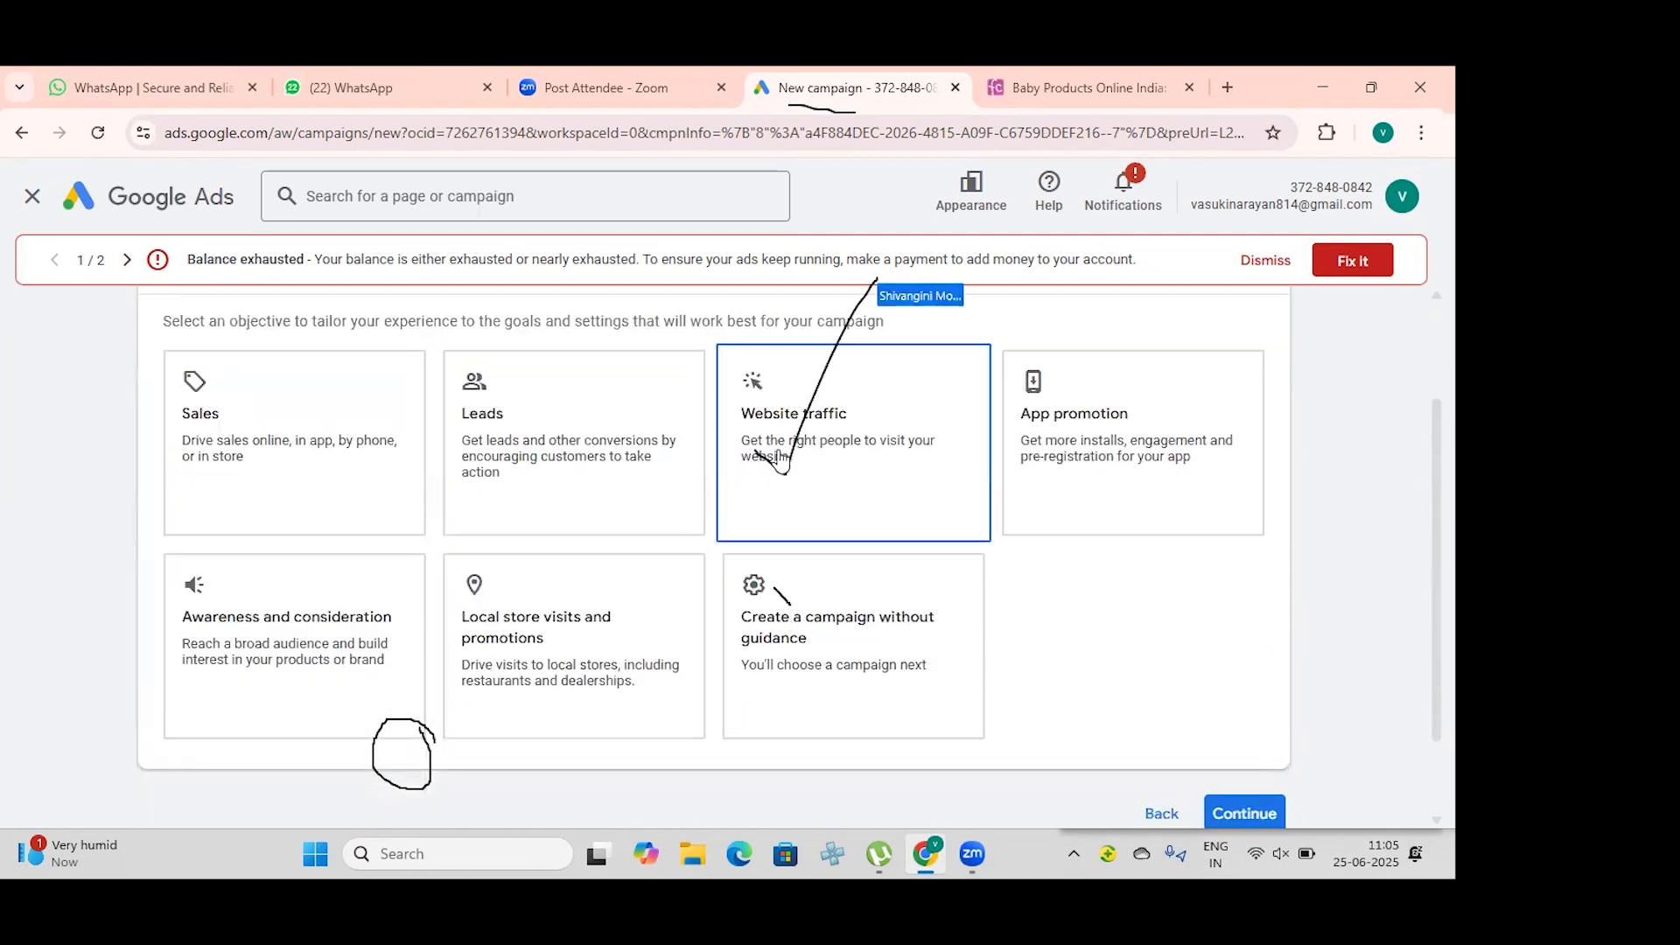
scroll(770, 463, "down", 1)
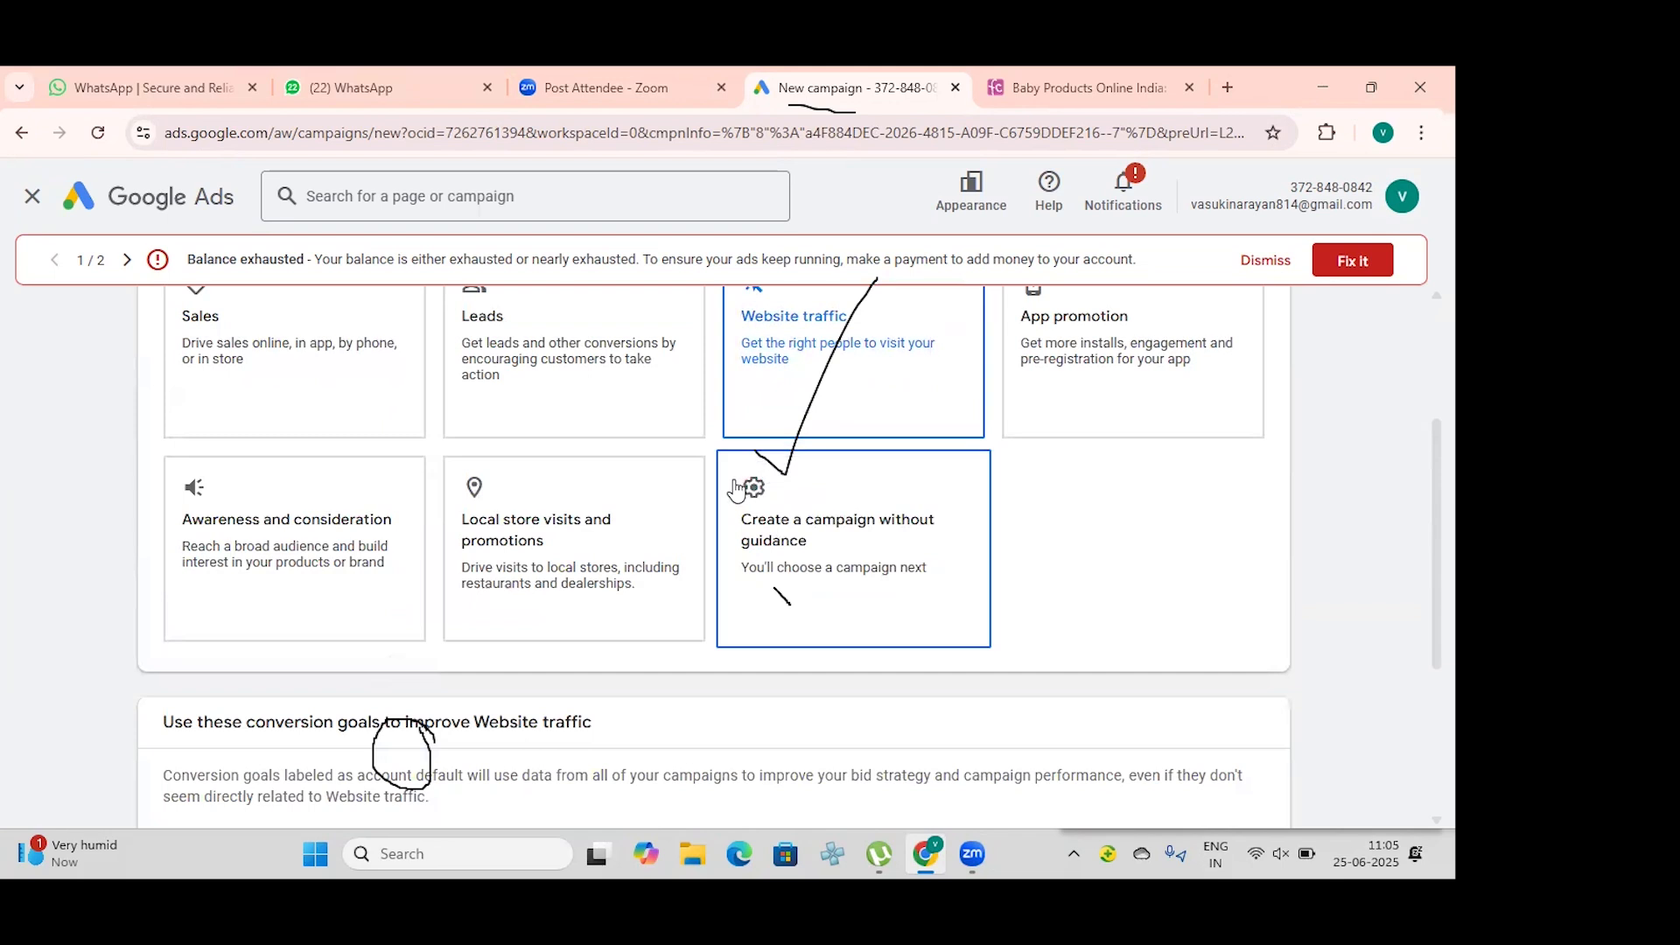
scroll(763, 548, "down", 3)
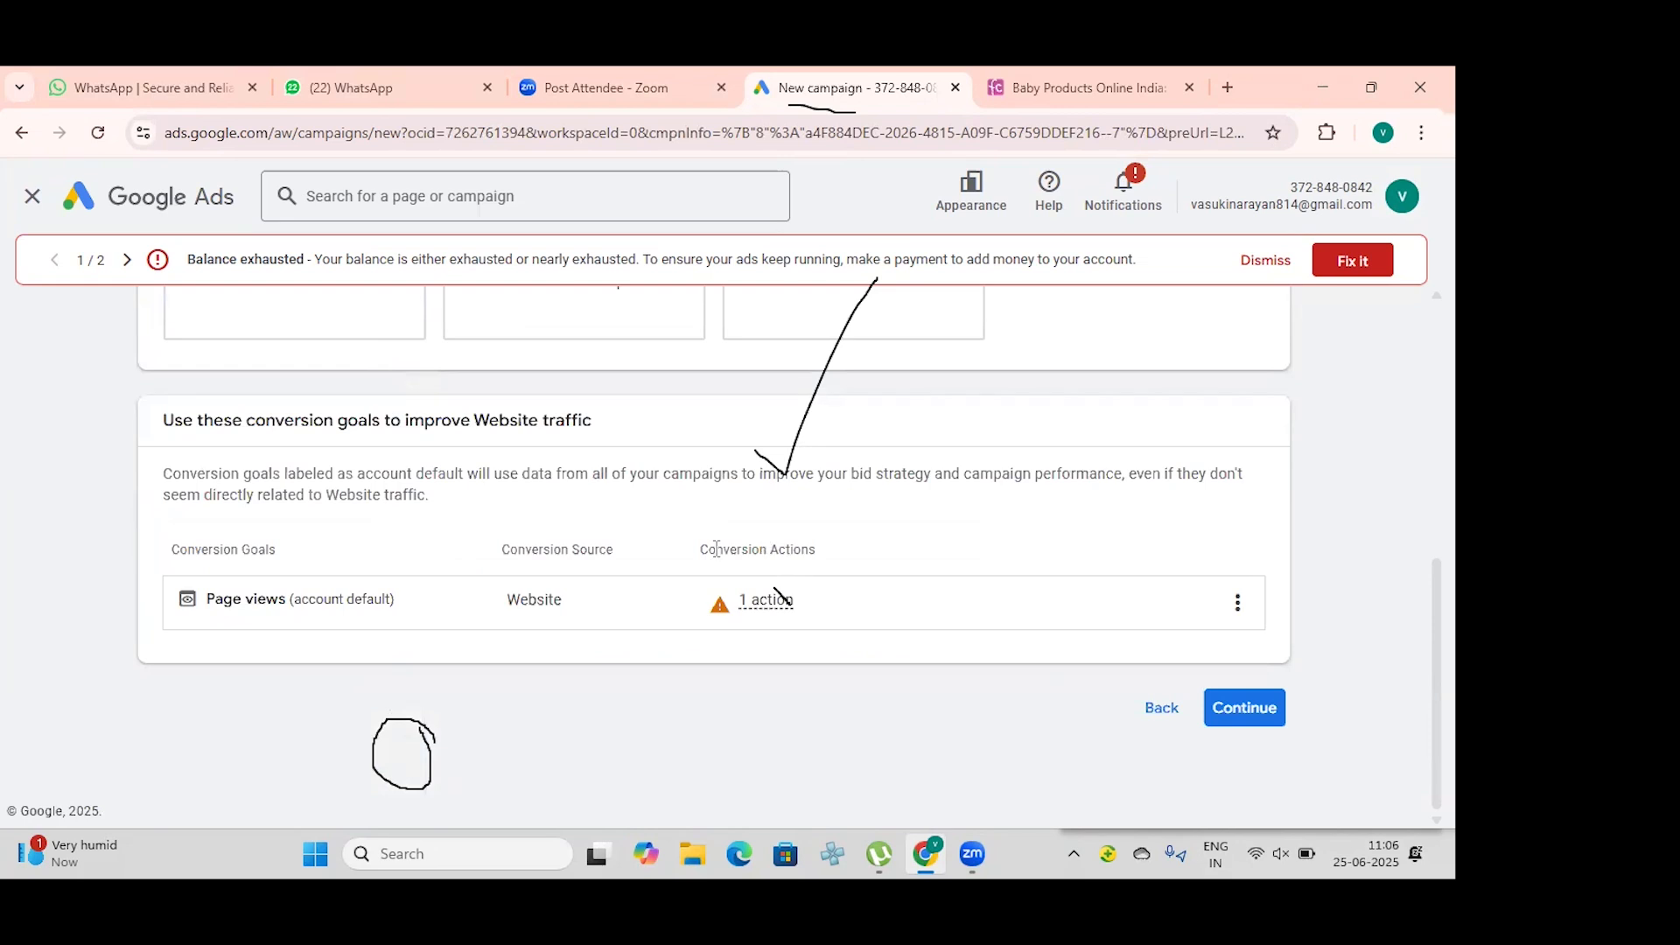
left_click(1239, 707)
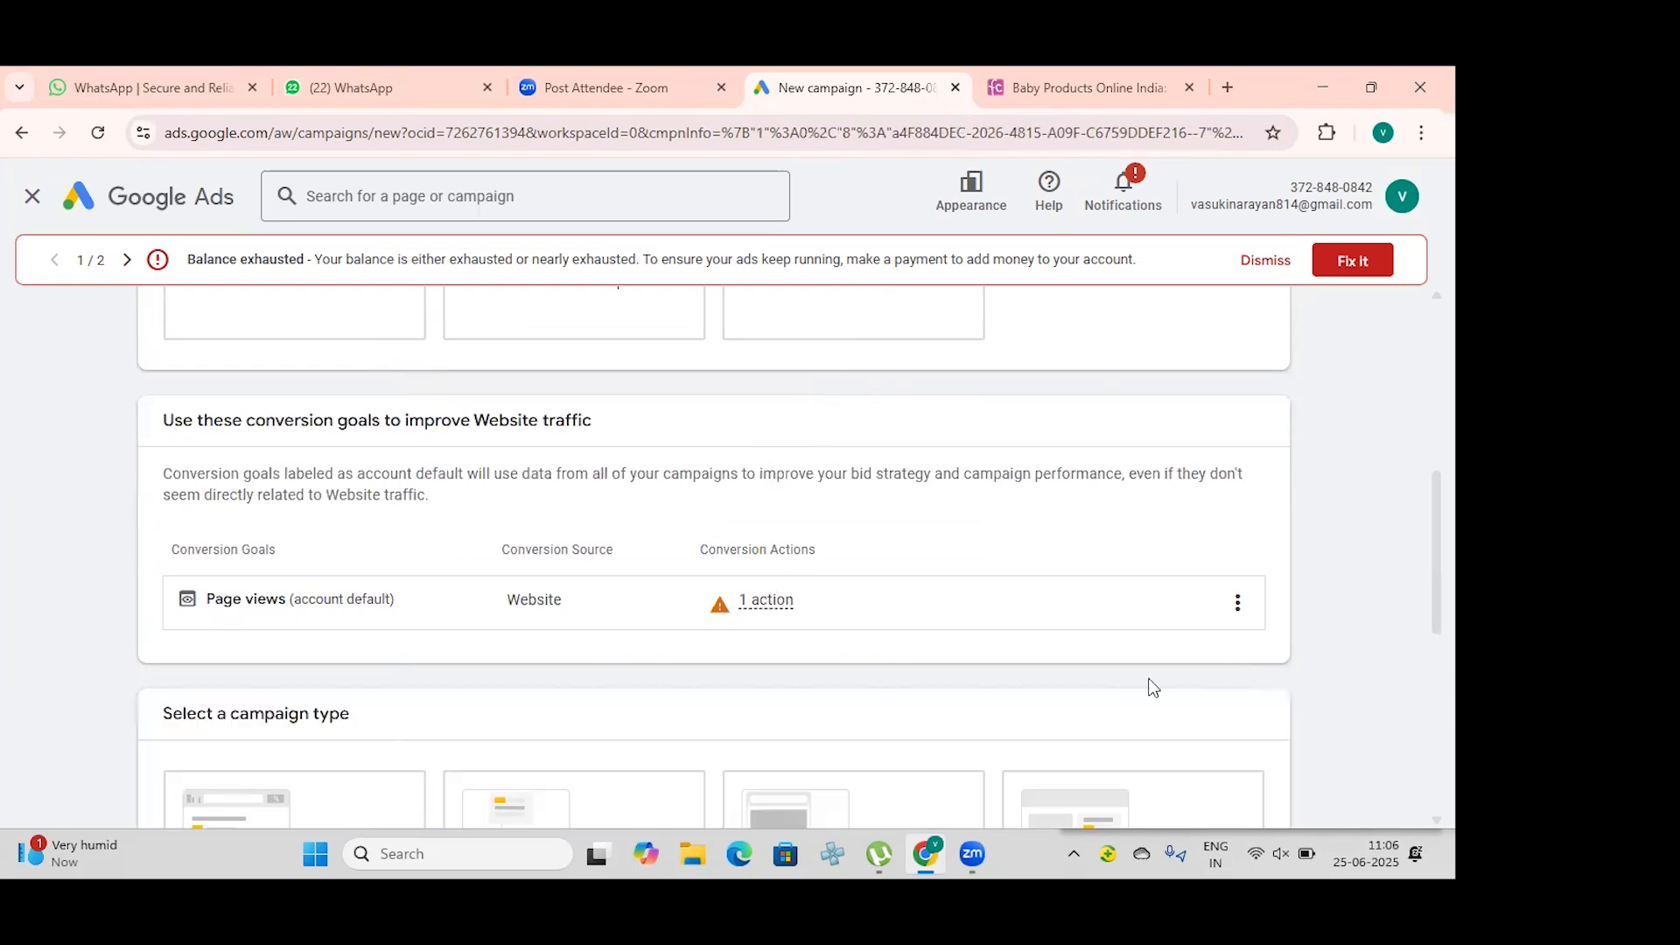
Step: Select Video as the campaign type and continue to the campaign settings
scroll(790, 569, "down", 2)
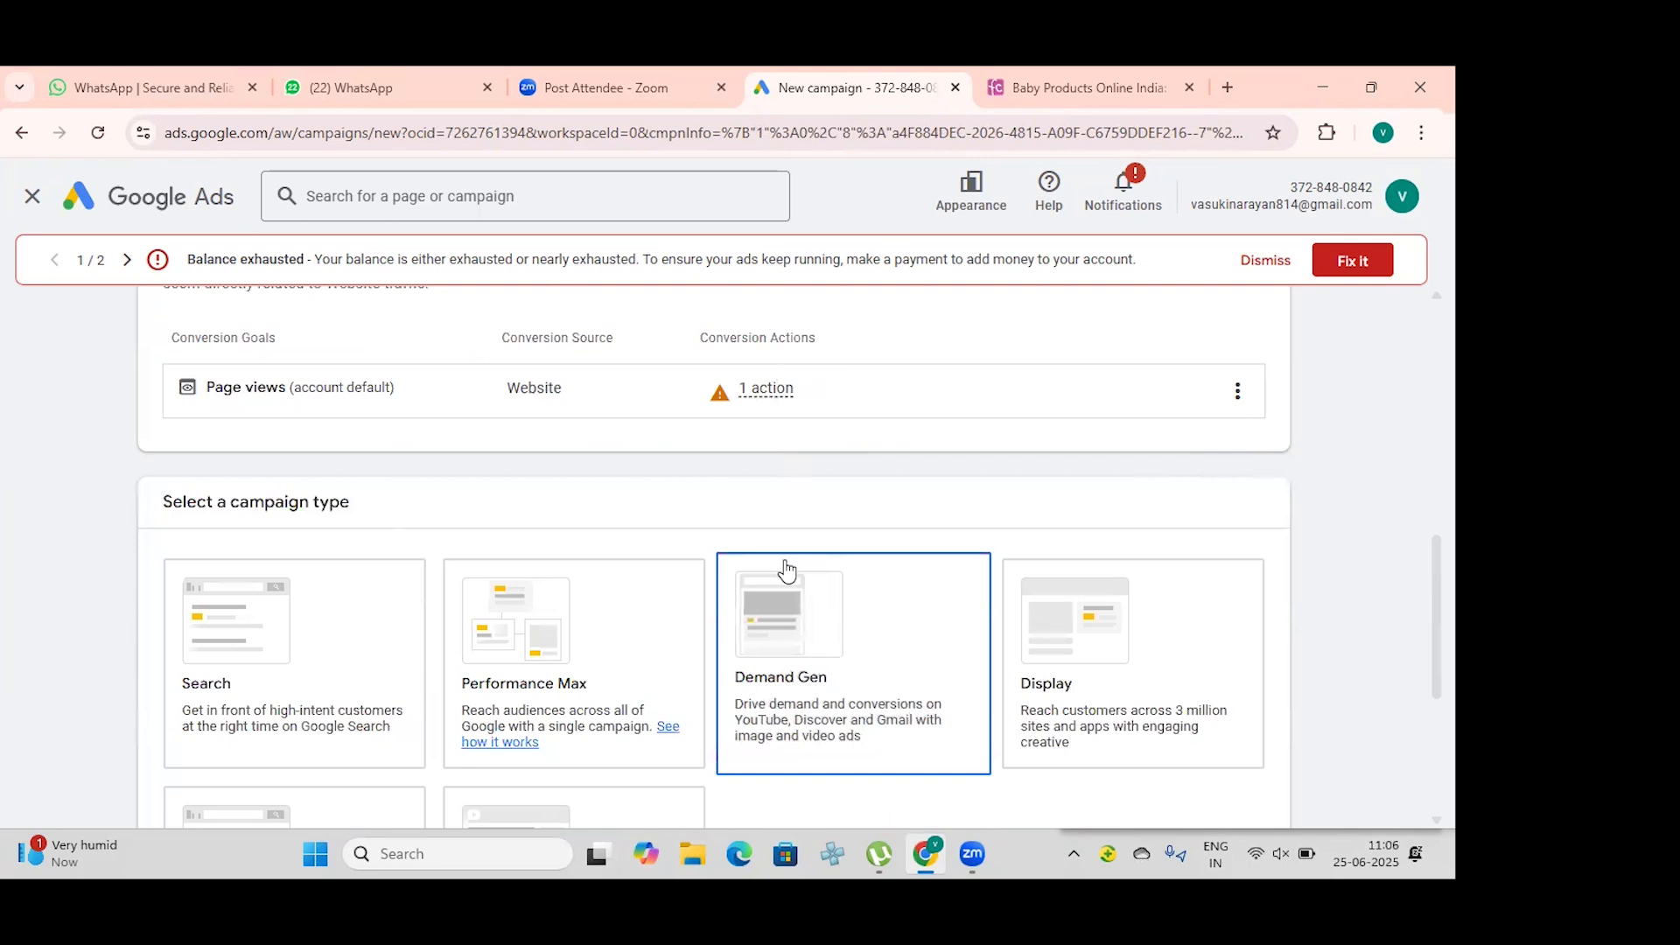
scroll(786, 571, "down", 1)
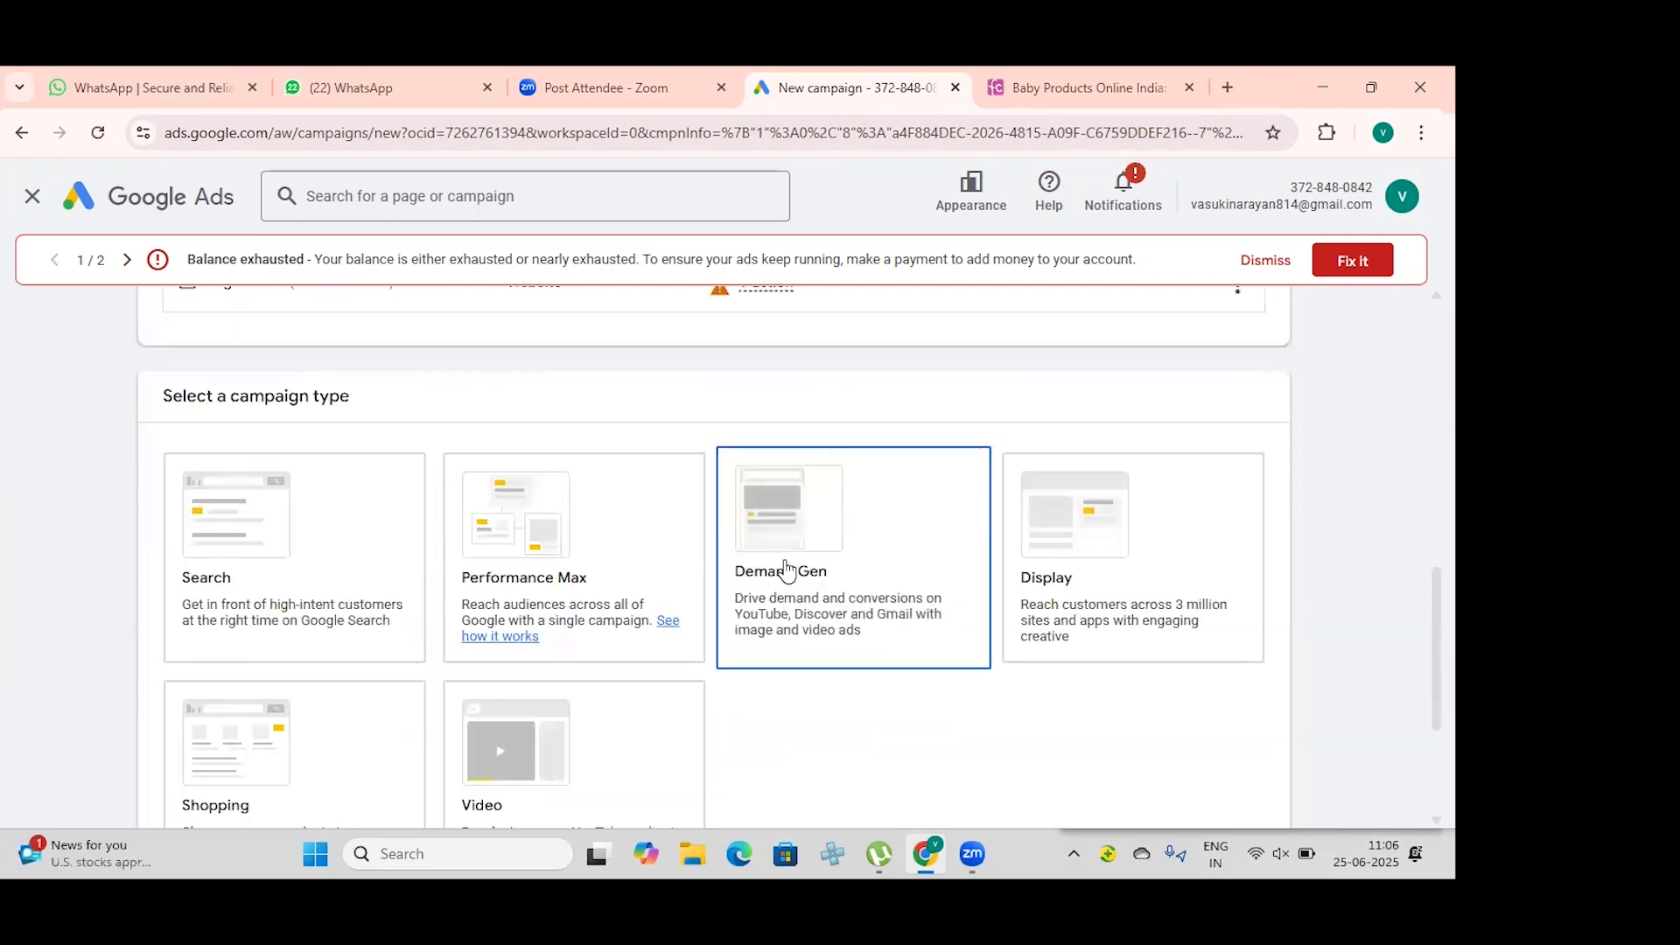
scroll(786, 570, "down", 1)
scroll(786, 570, "down", 1)
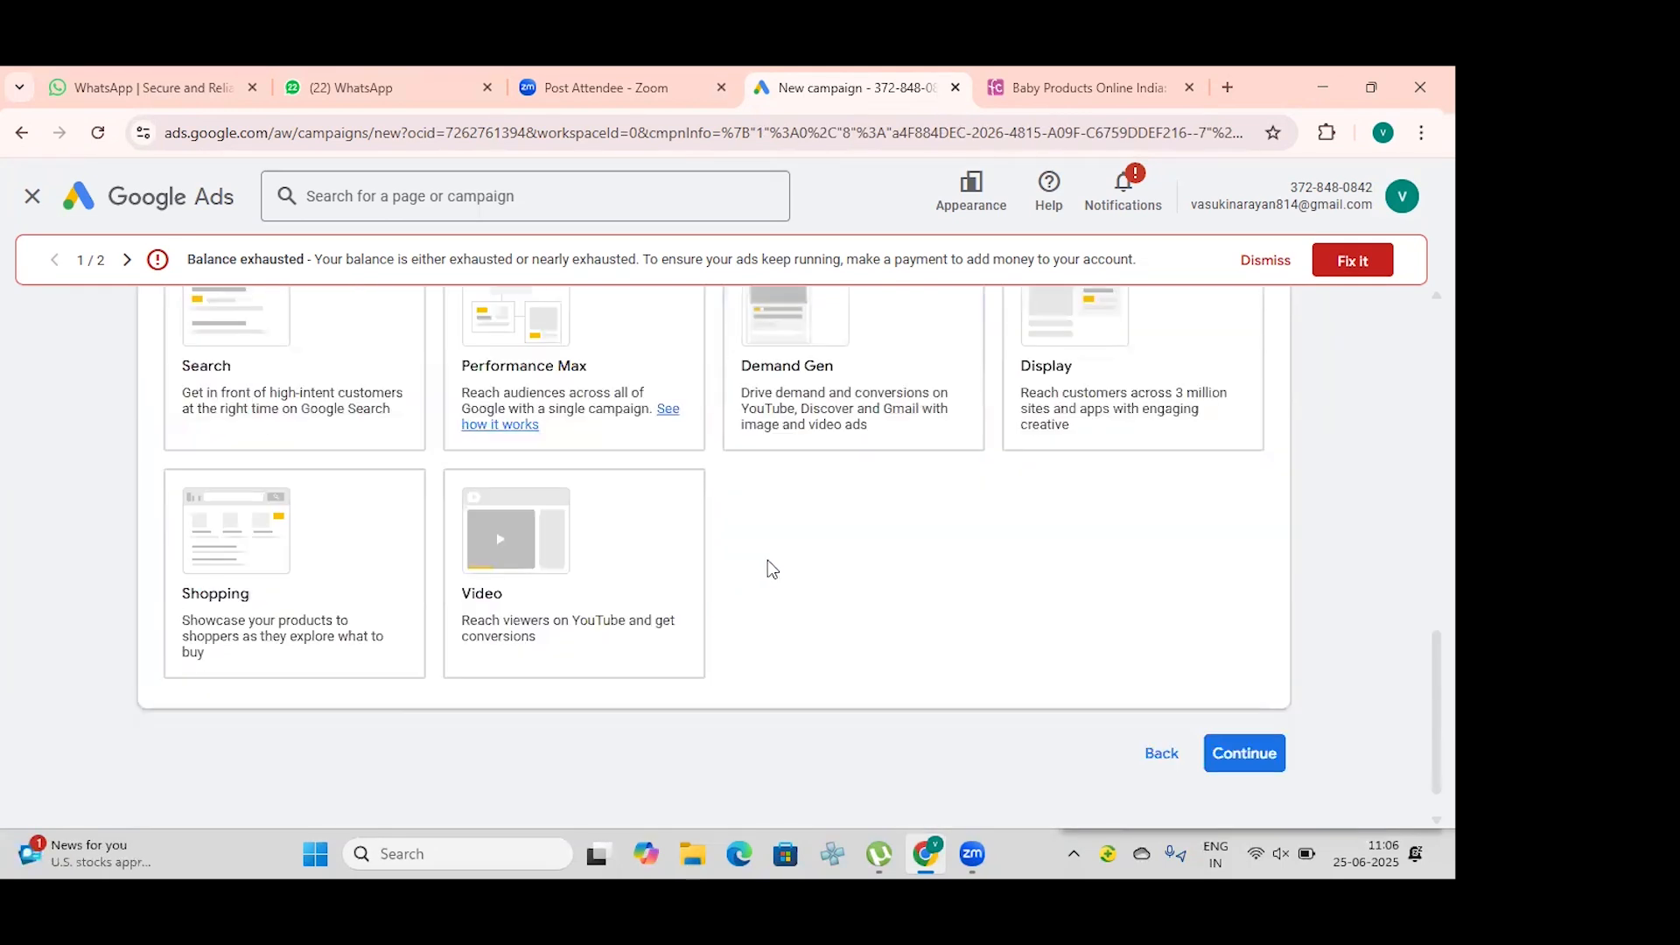
left_click(636, 606)
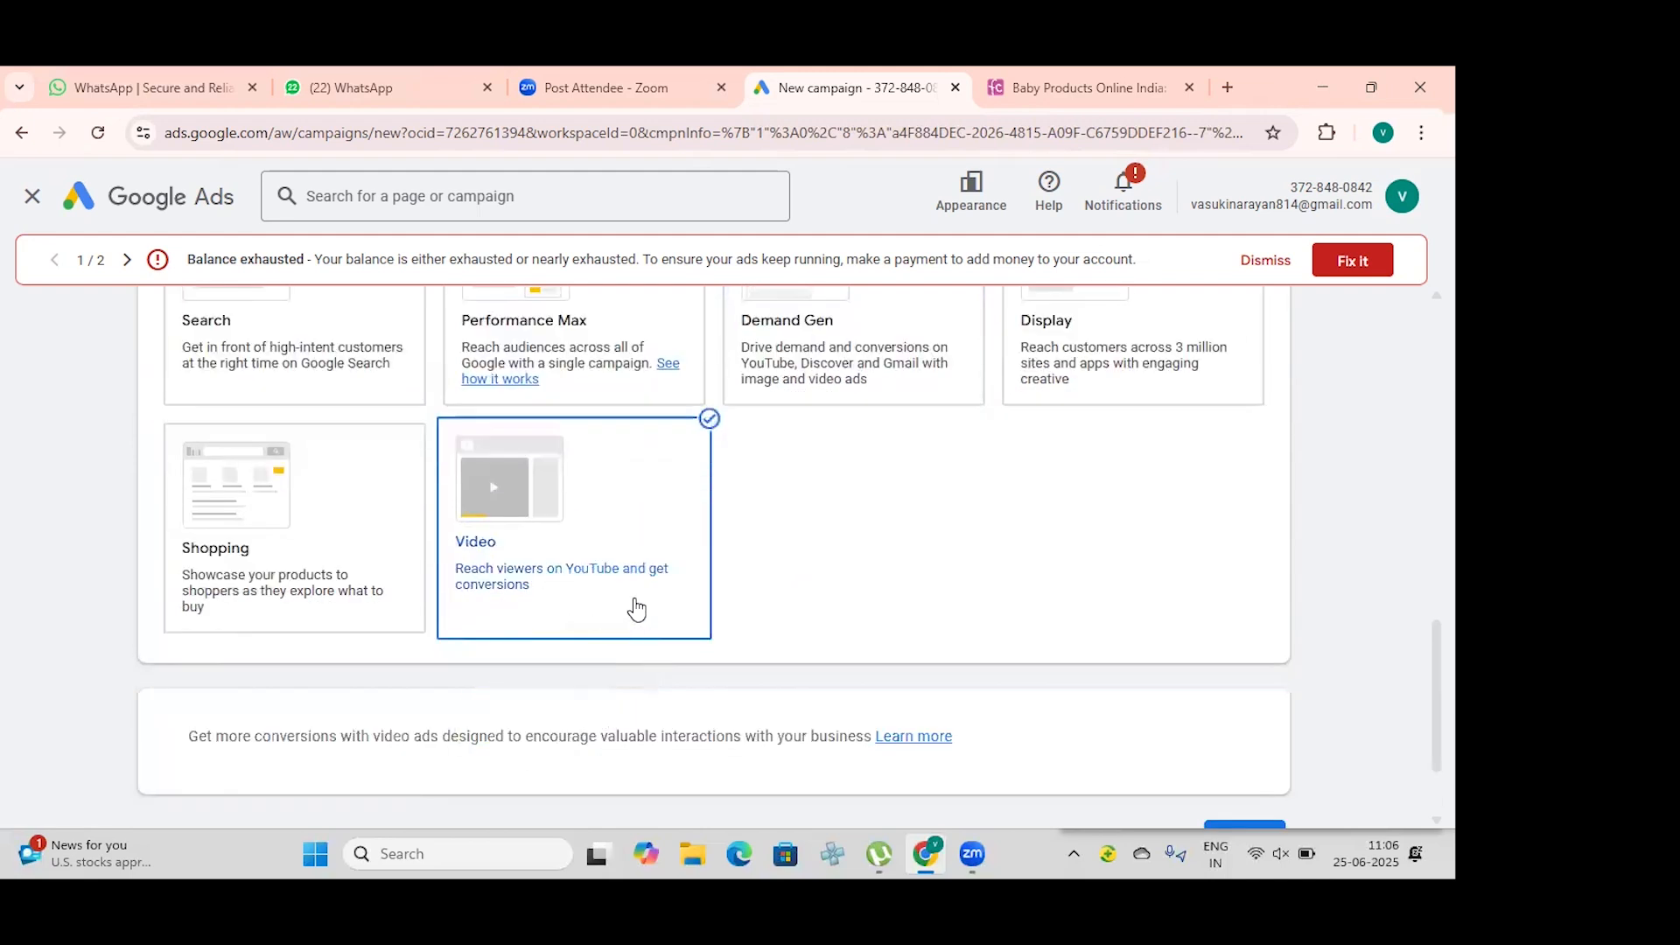
scroll(769, 548, "down", 2)
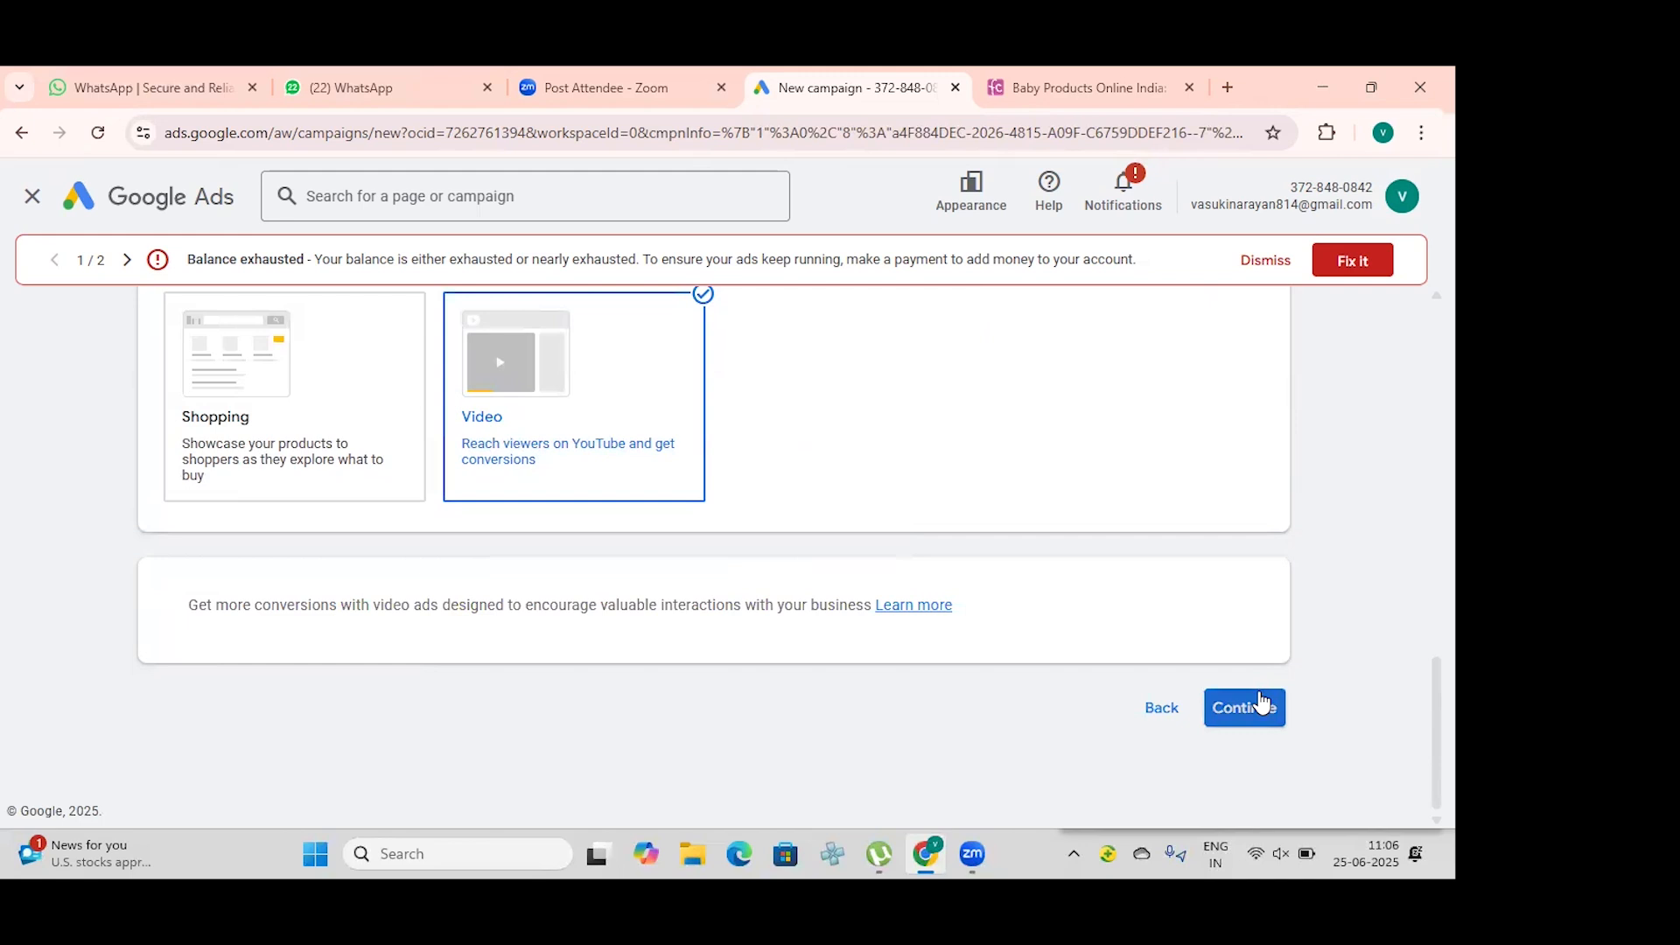
left_click(1245, 713)
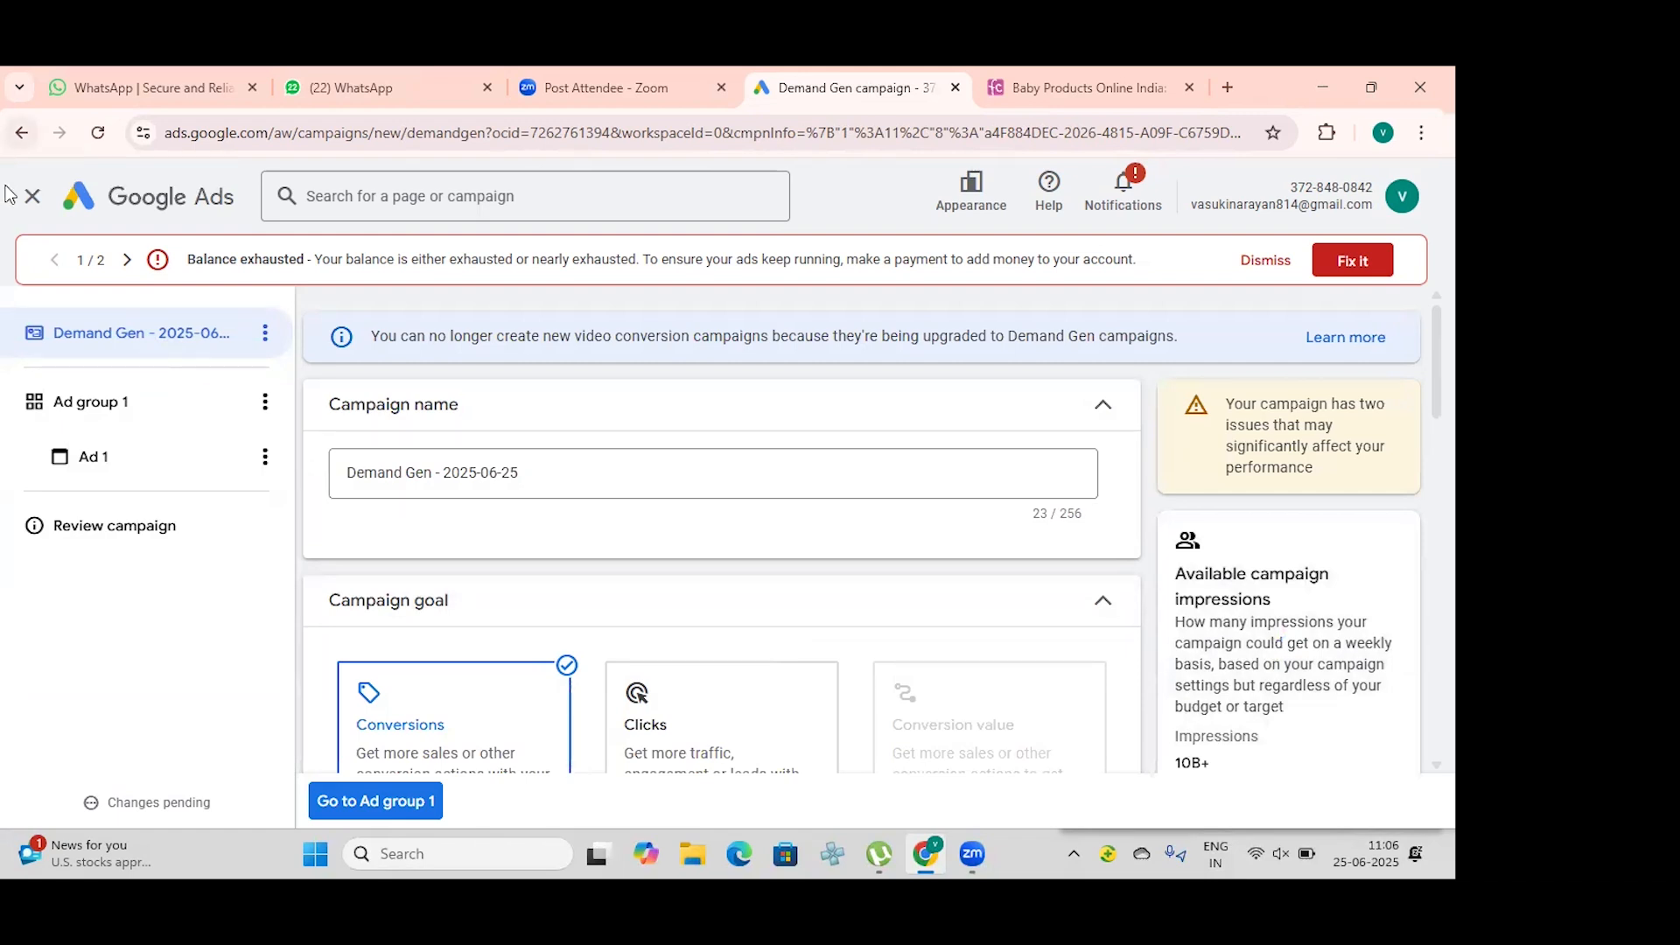
Step: Leave the Demand Gen campaign setup without saving and start creating a new campaign
left_click(29, 200)
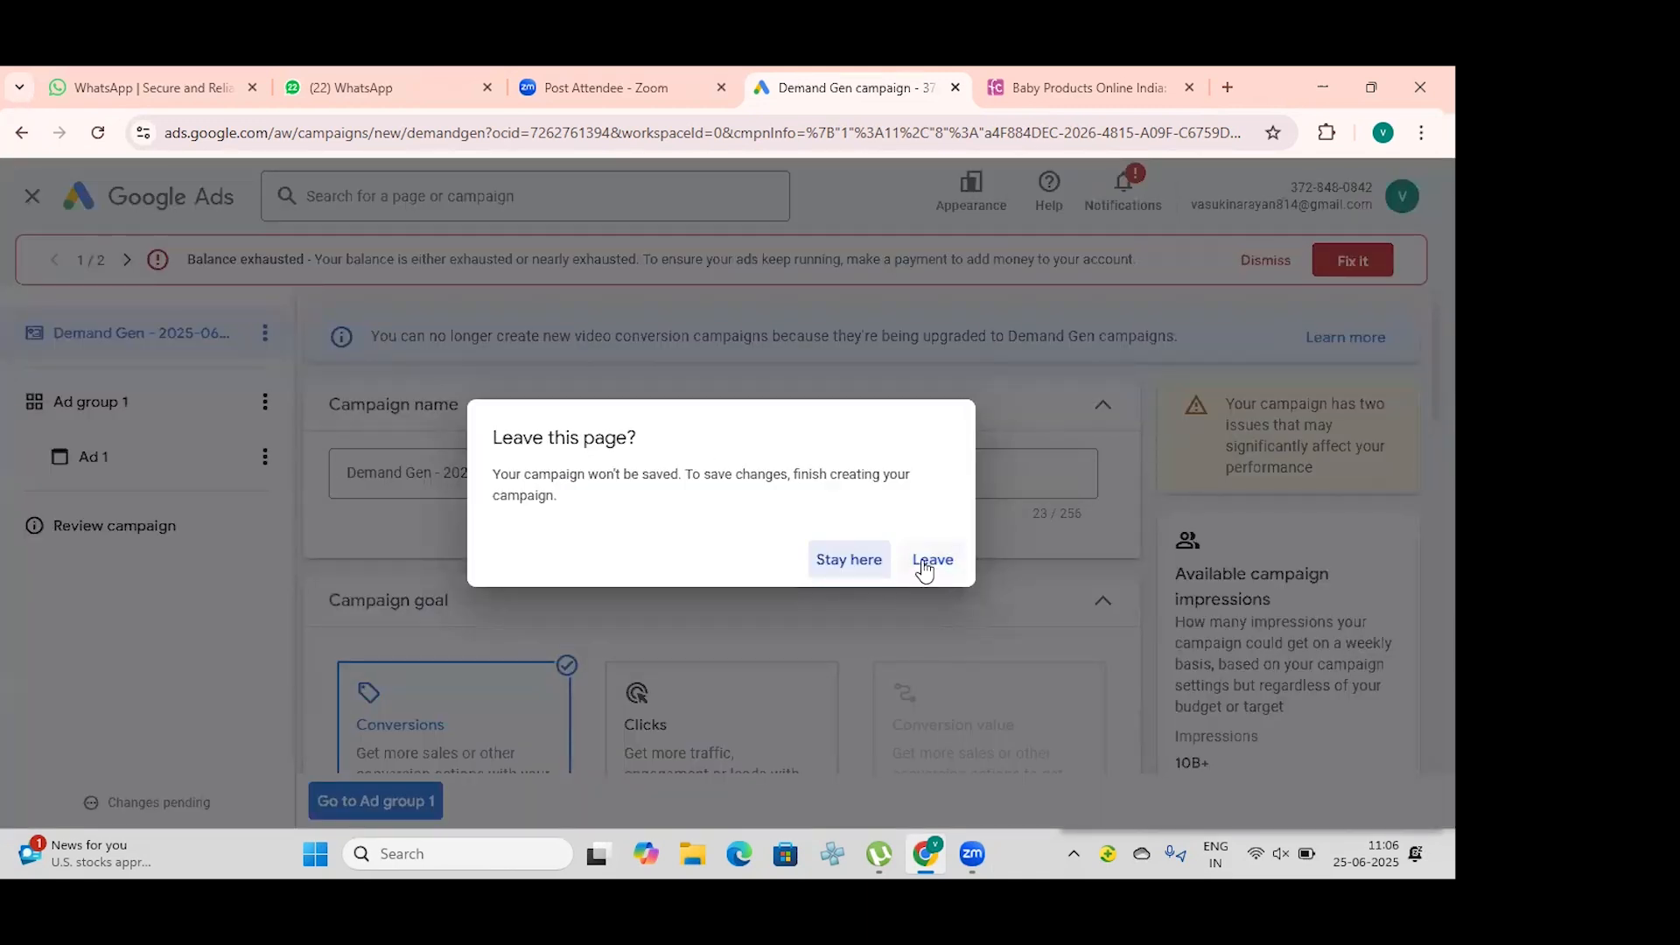
left_click(928, 561)
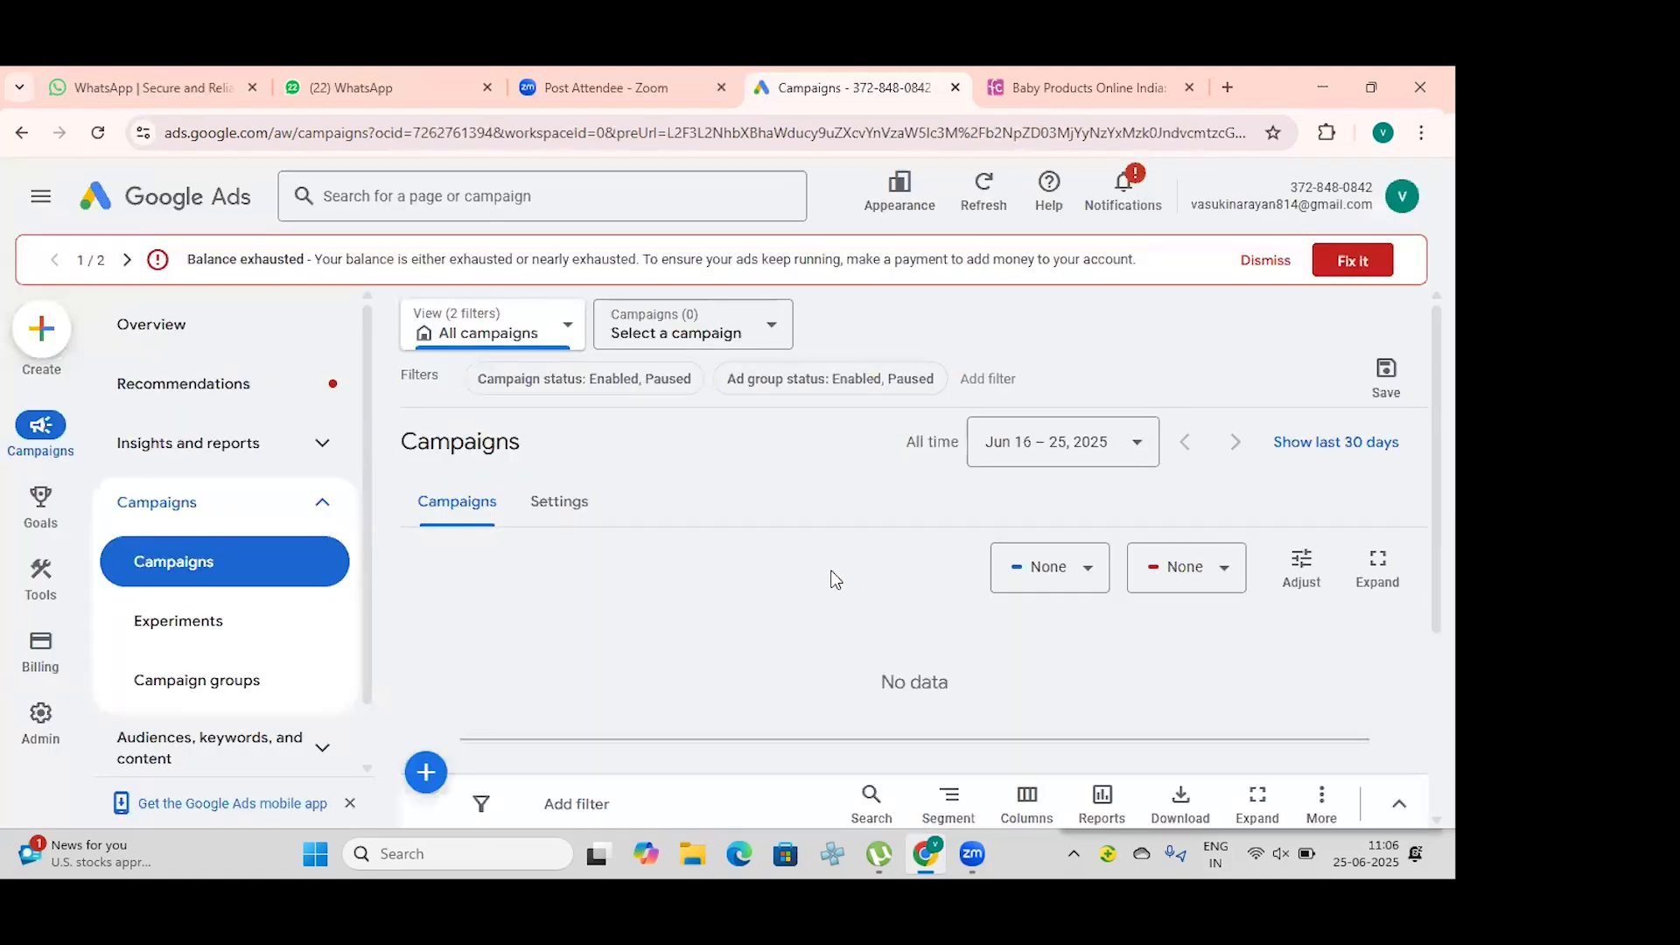
scroll(836, 580, "down", 2)
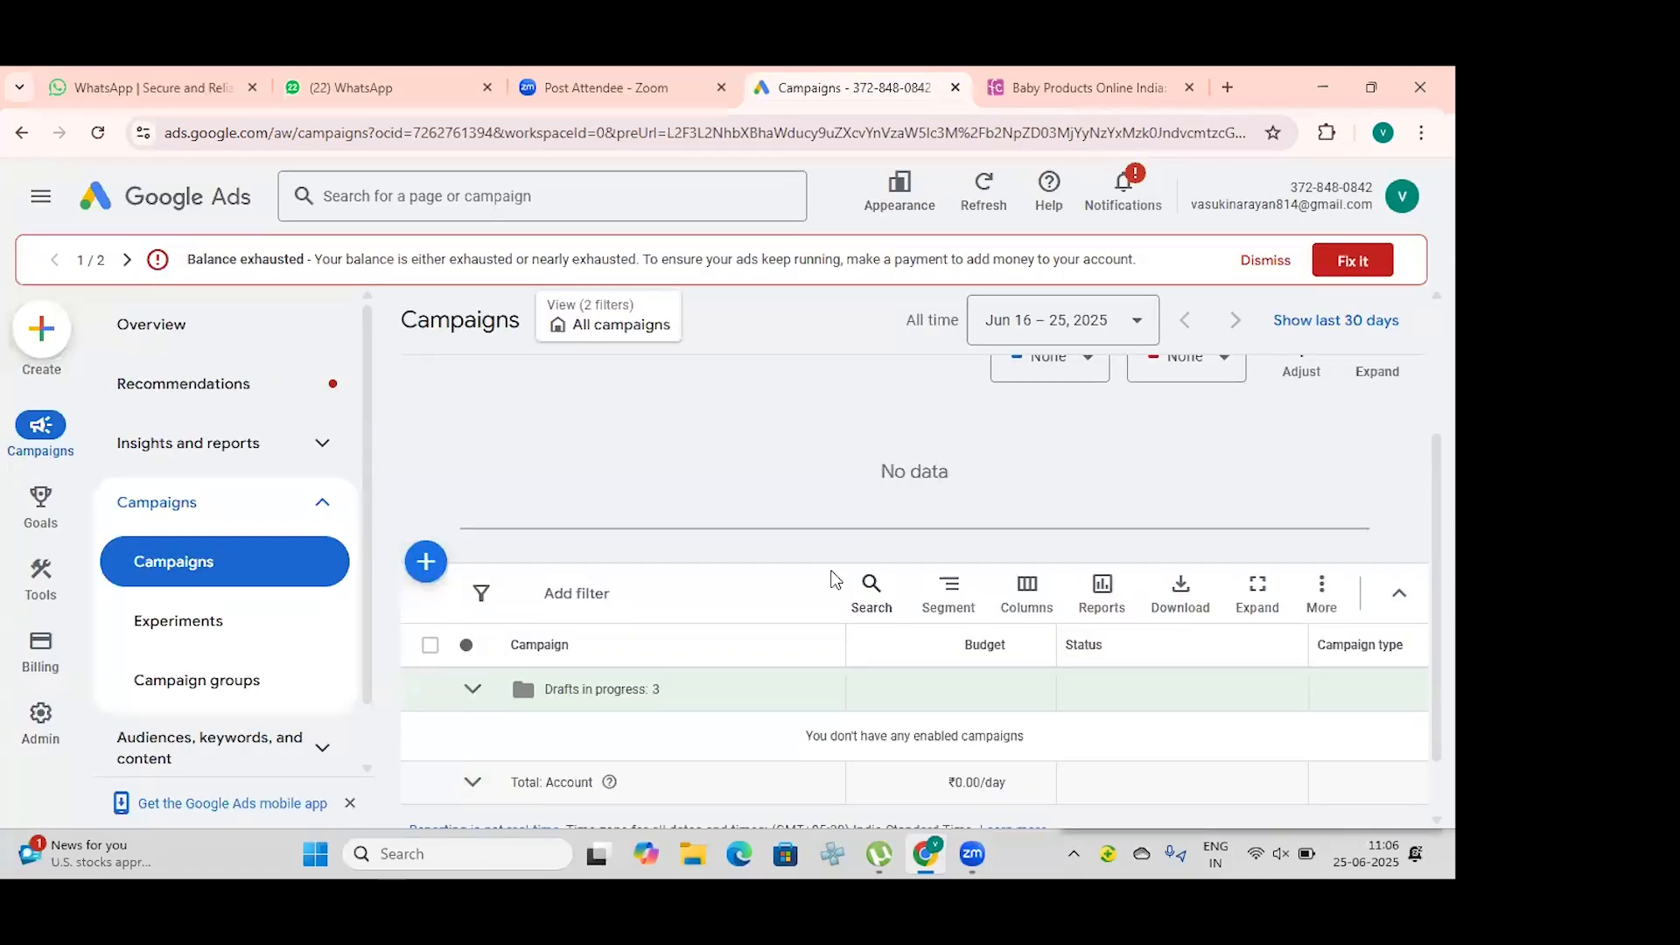
scroll(832, 580, "up", 2)
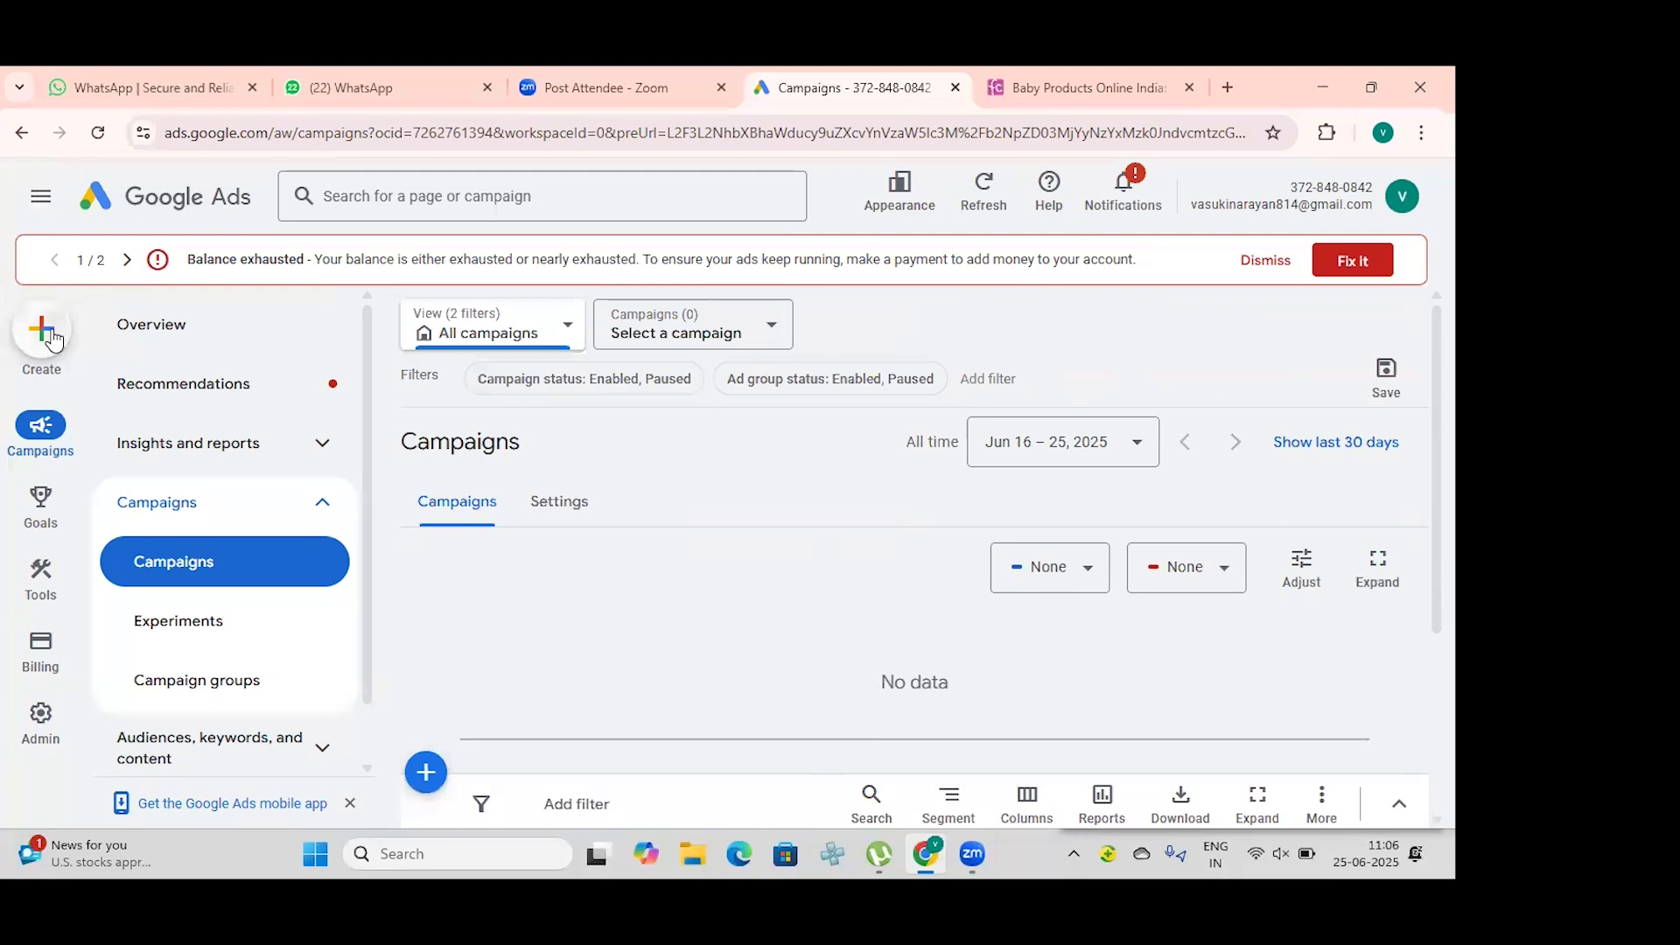
left_click(50, 334)
left_click(83, 341)
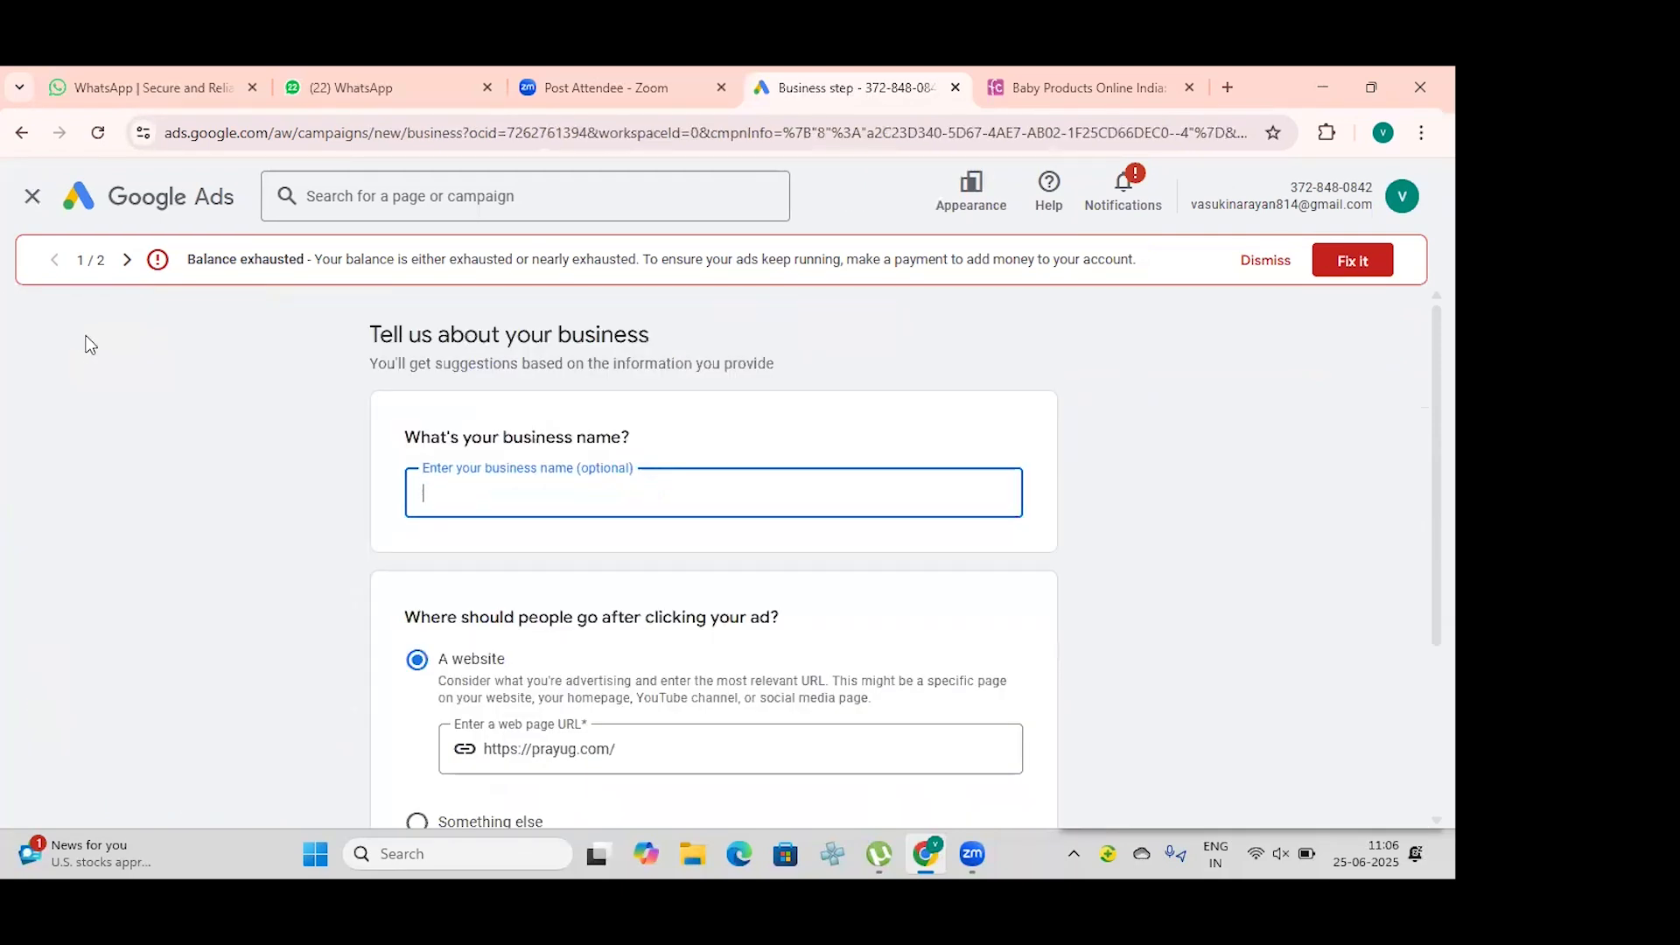
Step: Skip the business information, choose Website traffic as the campaign objective and continue with the Page views conversion goal
scroll(510, 527, "down", 3)
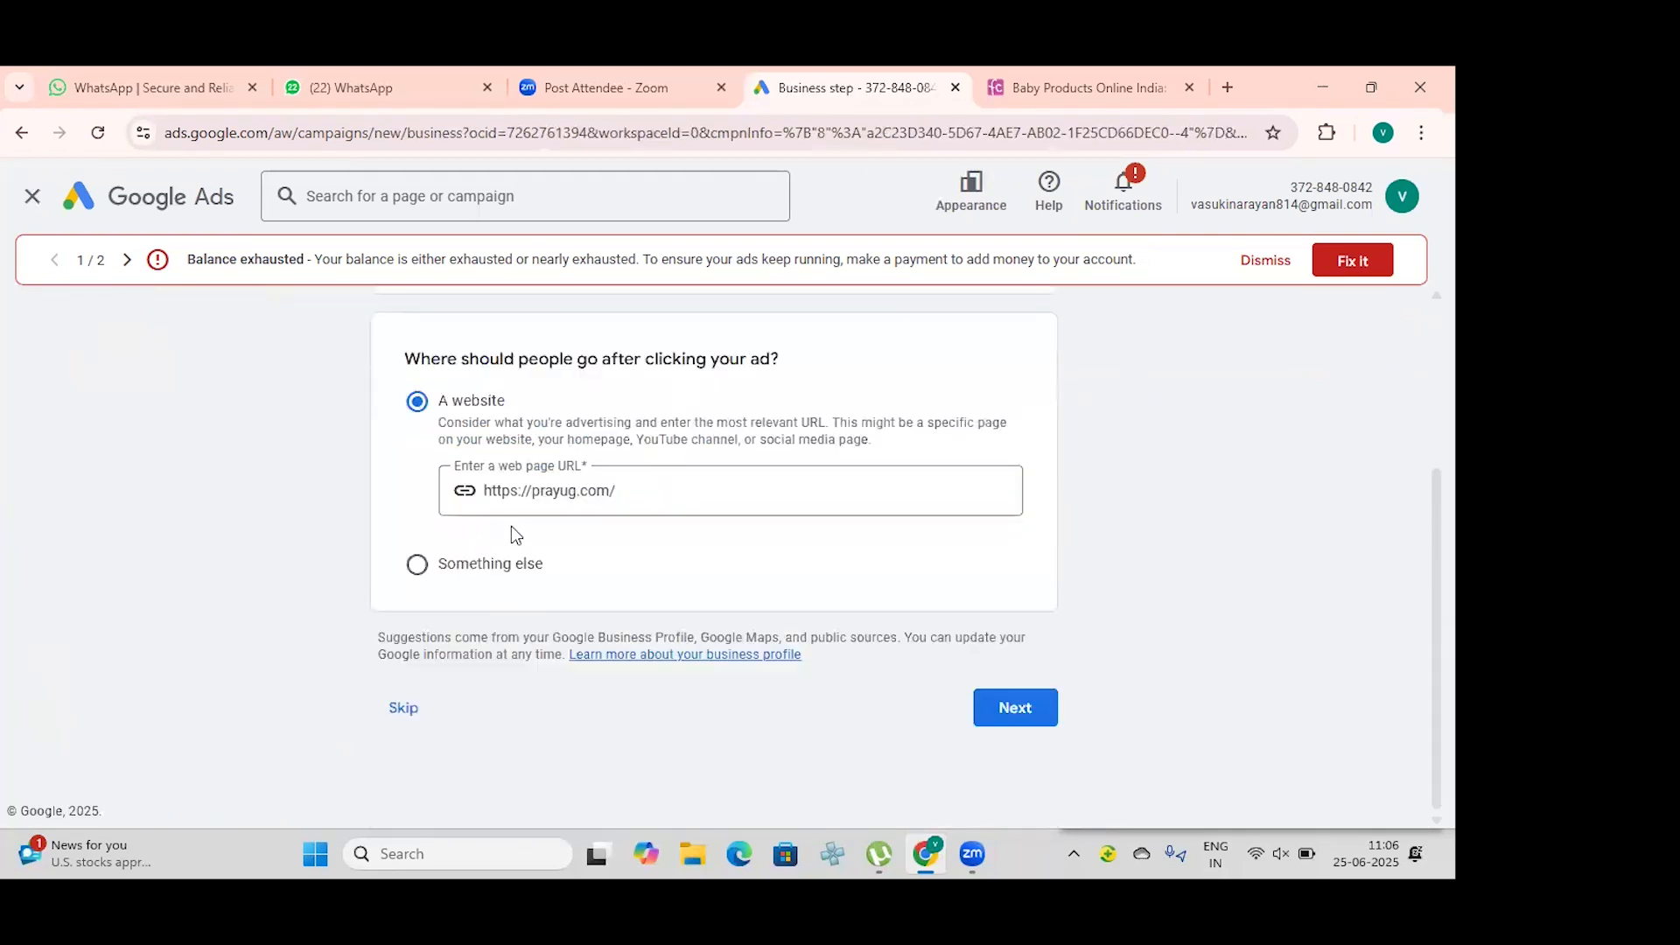
left_click(404, 711)
scroll(517, 548, "down", 2)
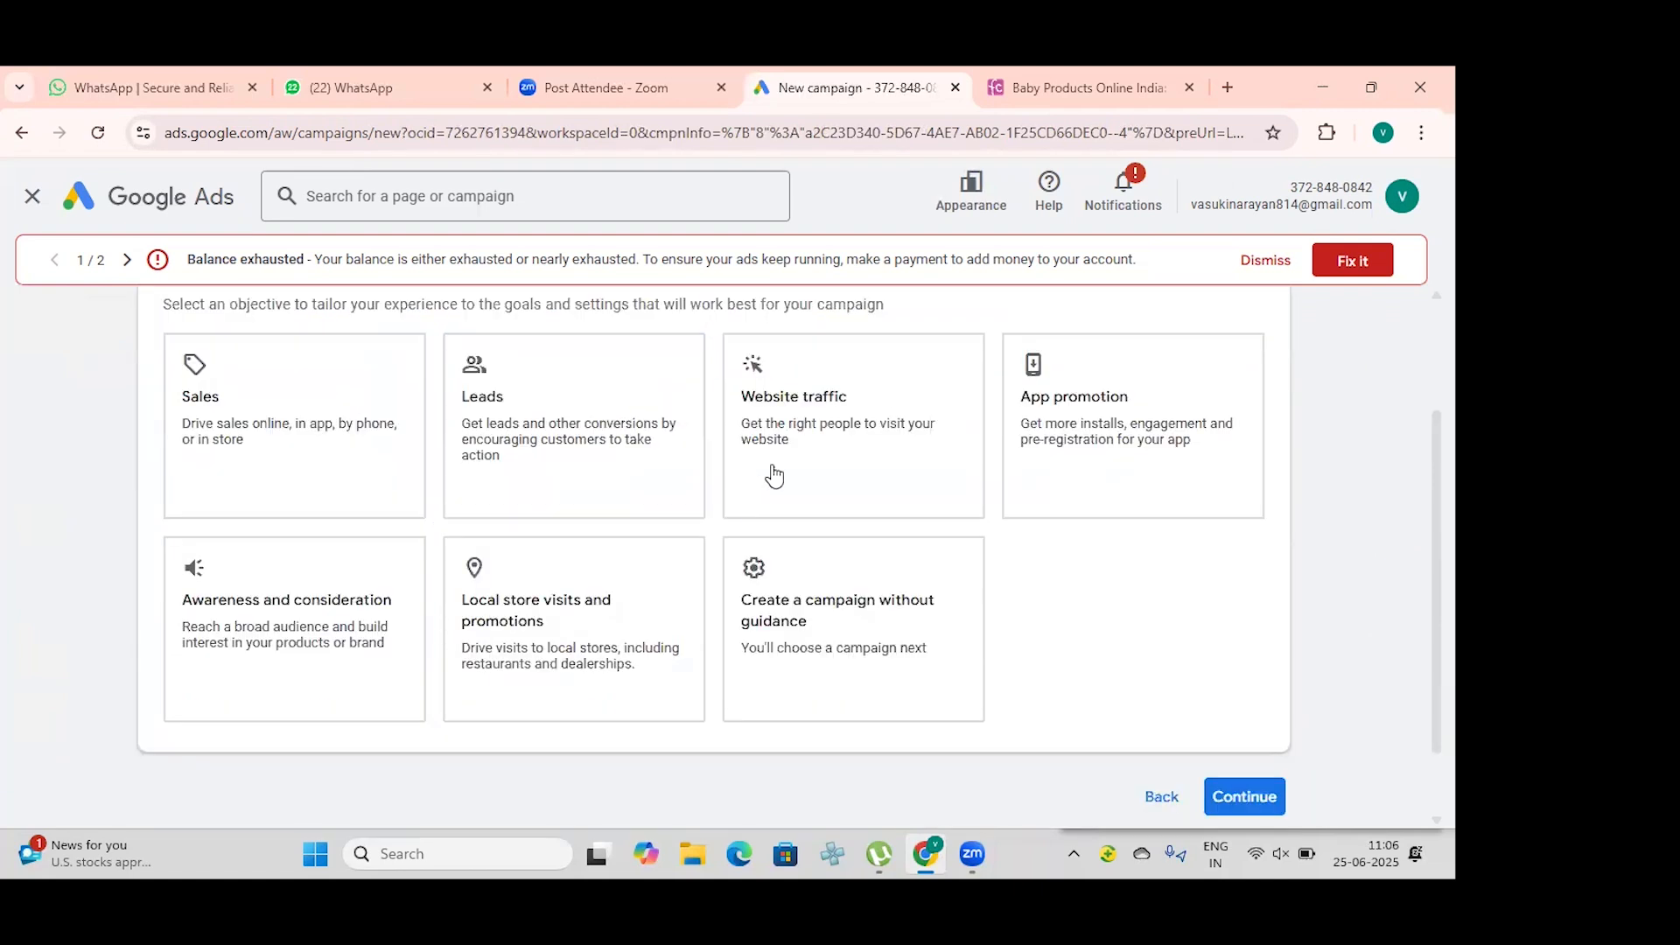
left_click(776, 473)
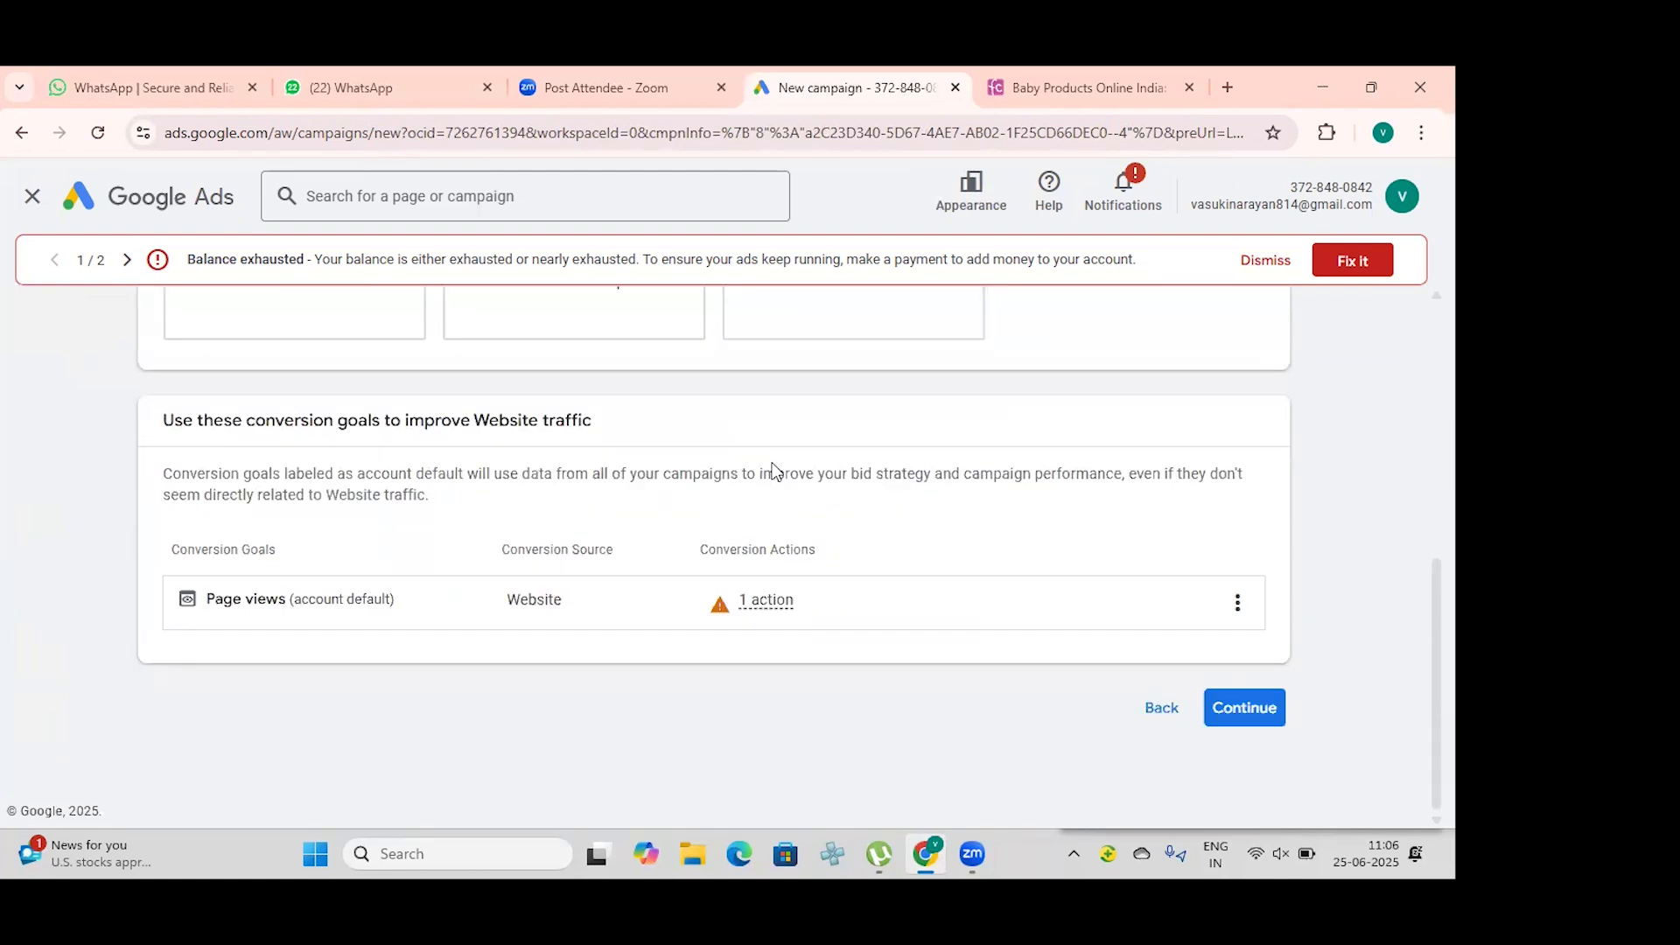
scroll(768, 462, "up", 2)
scroll(769, 462, "down", 2)
scroll(768, 462, "up", 3)
scroll(768, 462, "down", 3)
left_click(1279, 709)
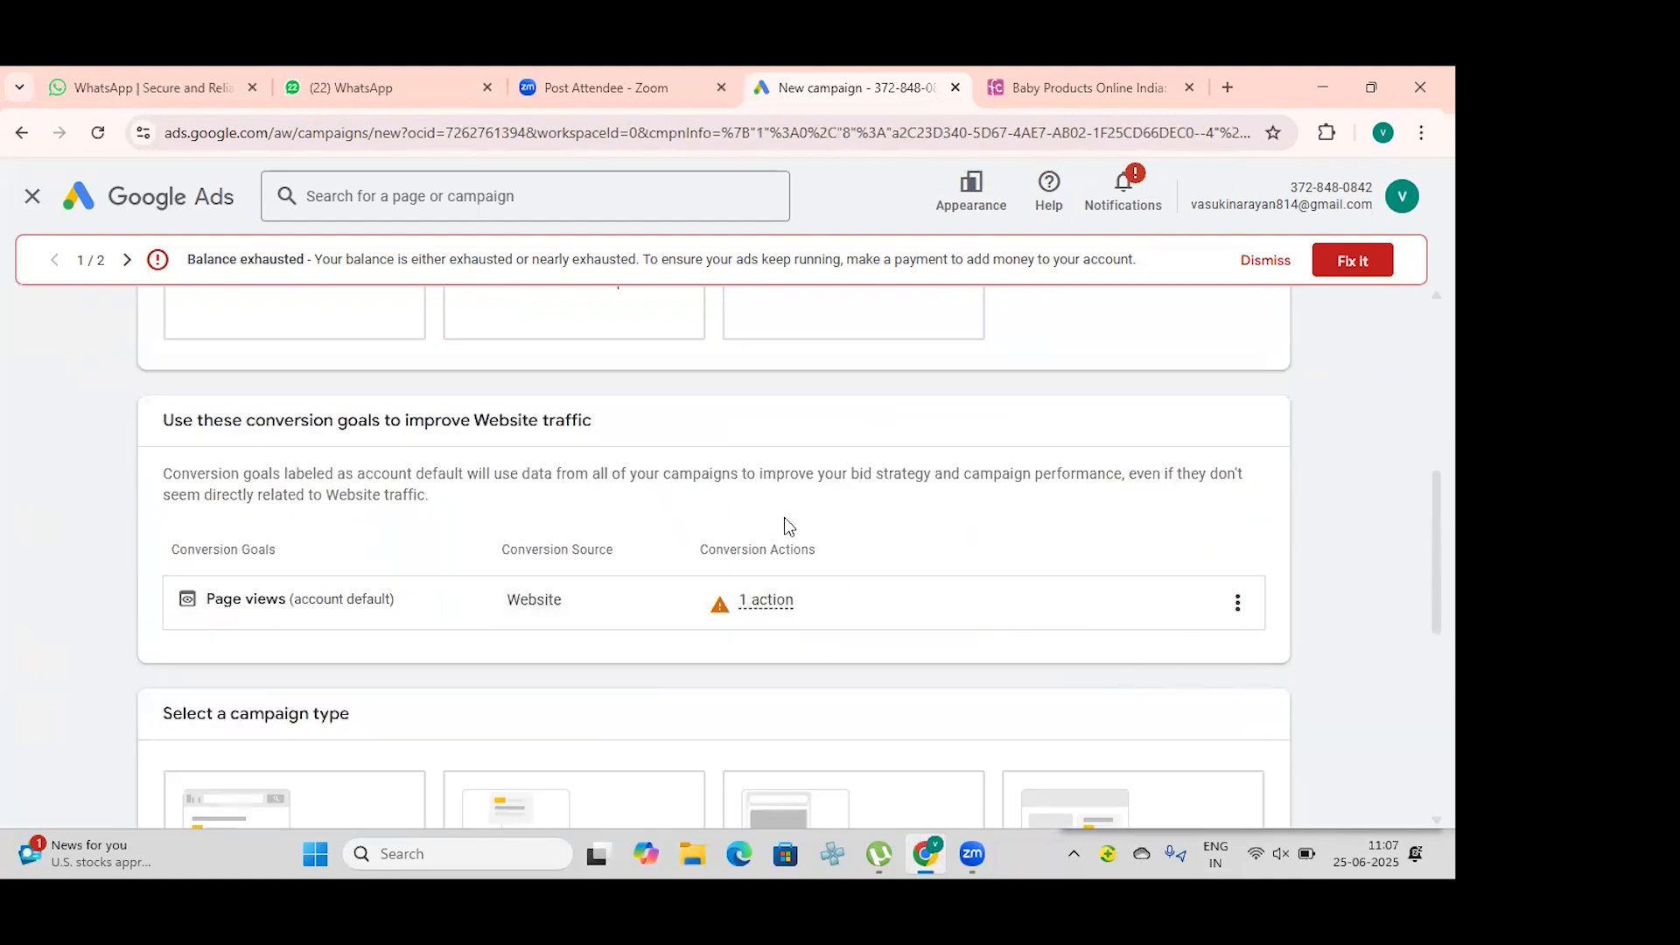
Step: Select Video as the campaign type and continue to the campaign settings
scroll(697, 505, "down", 4)
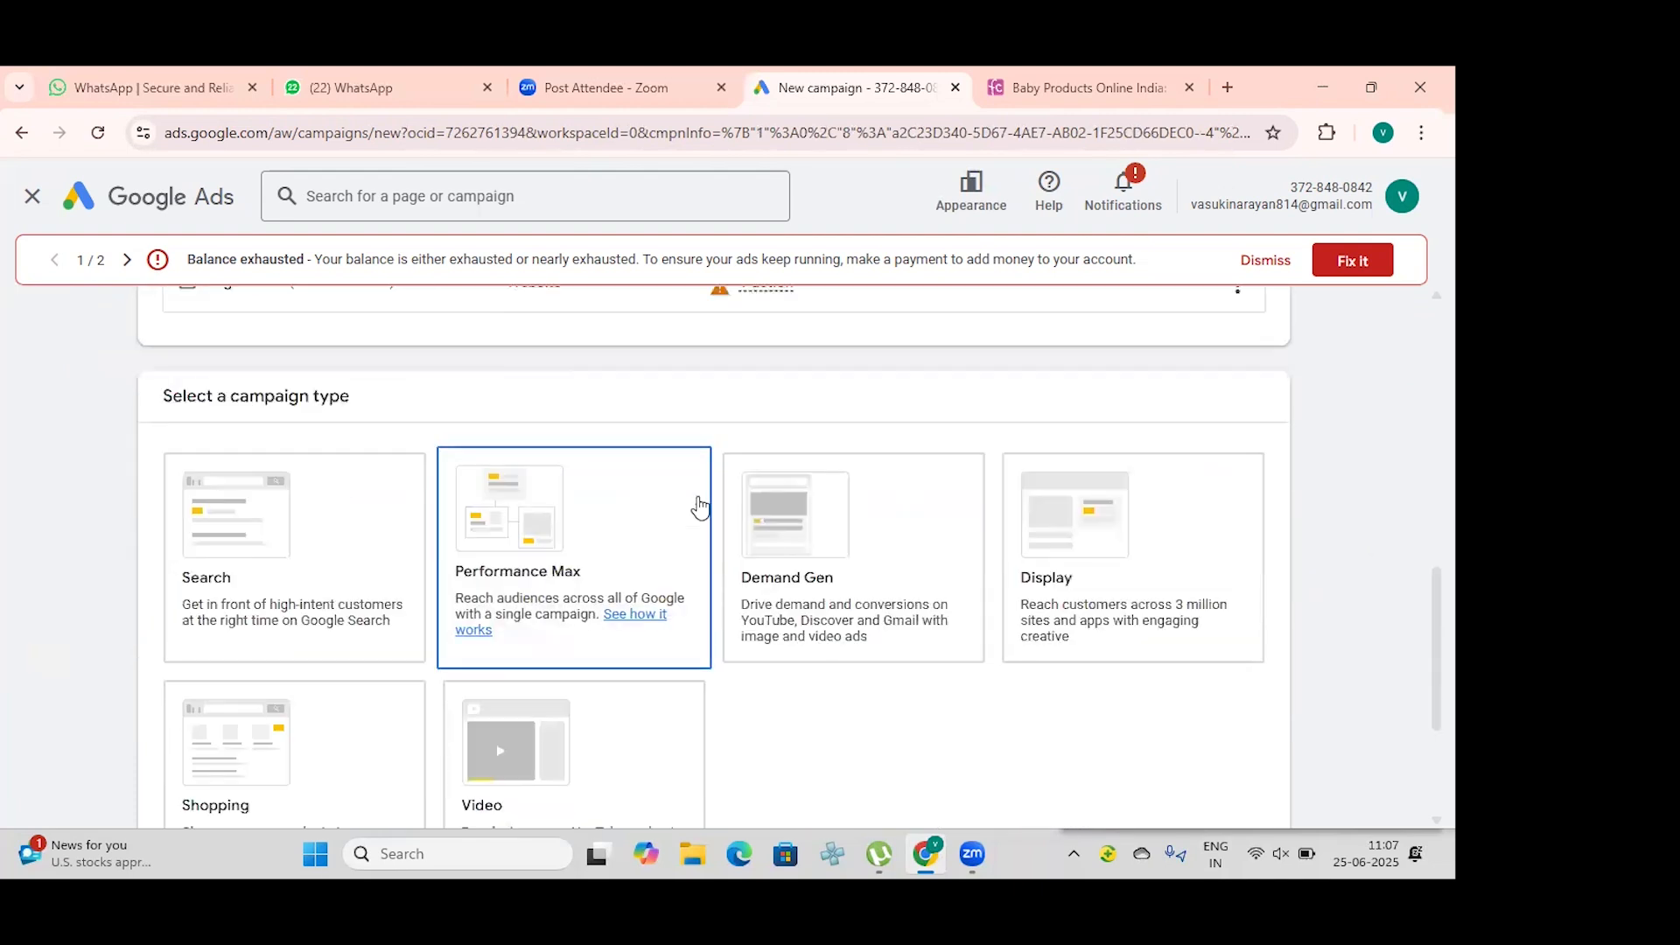
scroll(742, 555, "down", 3)
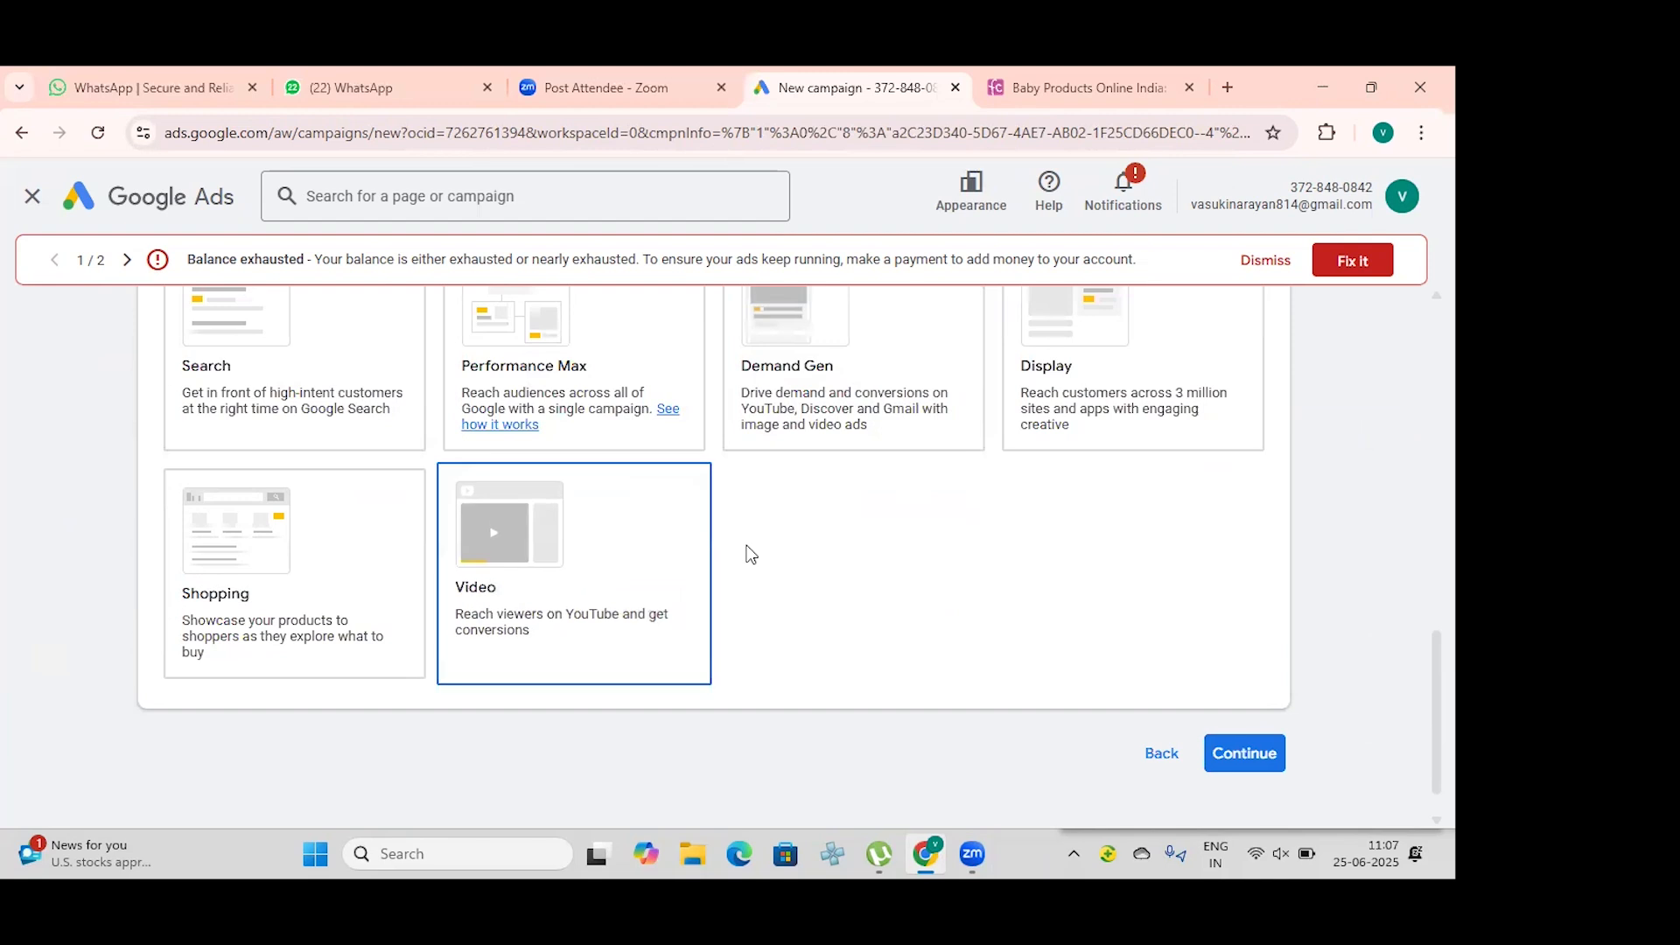
left_click(647, 551)
scroll(1016, 495, "down", 2)
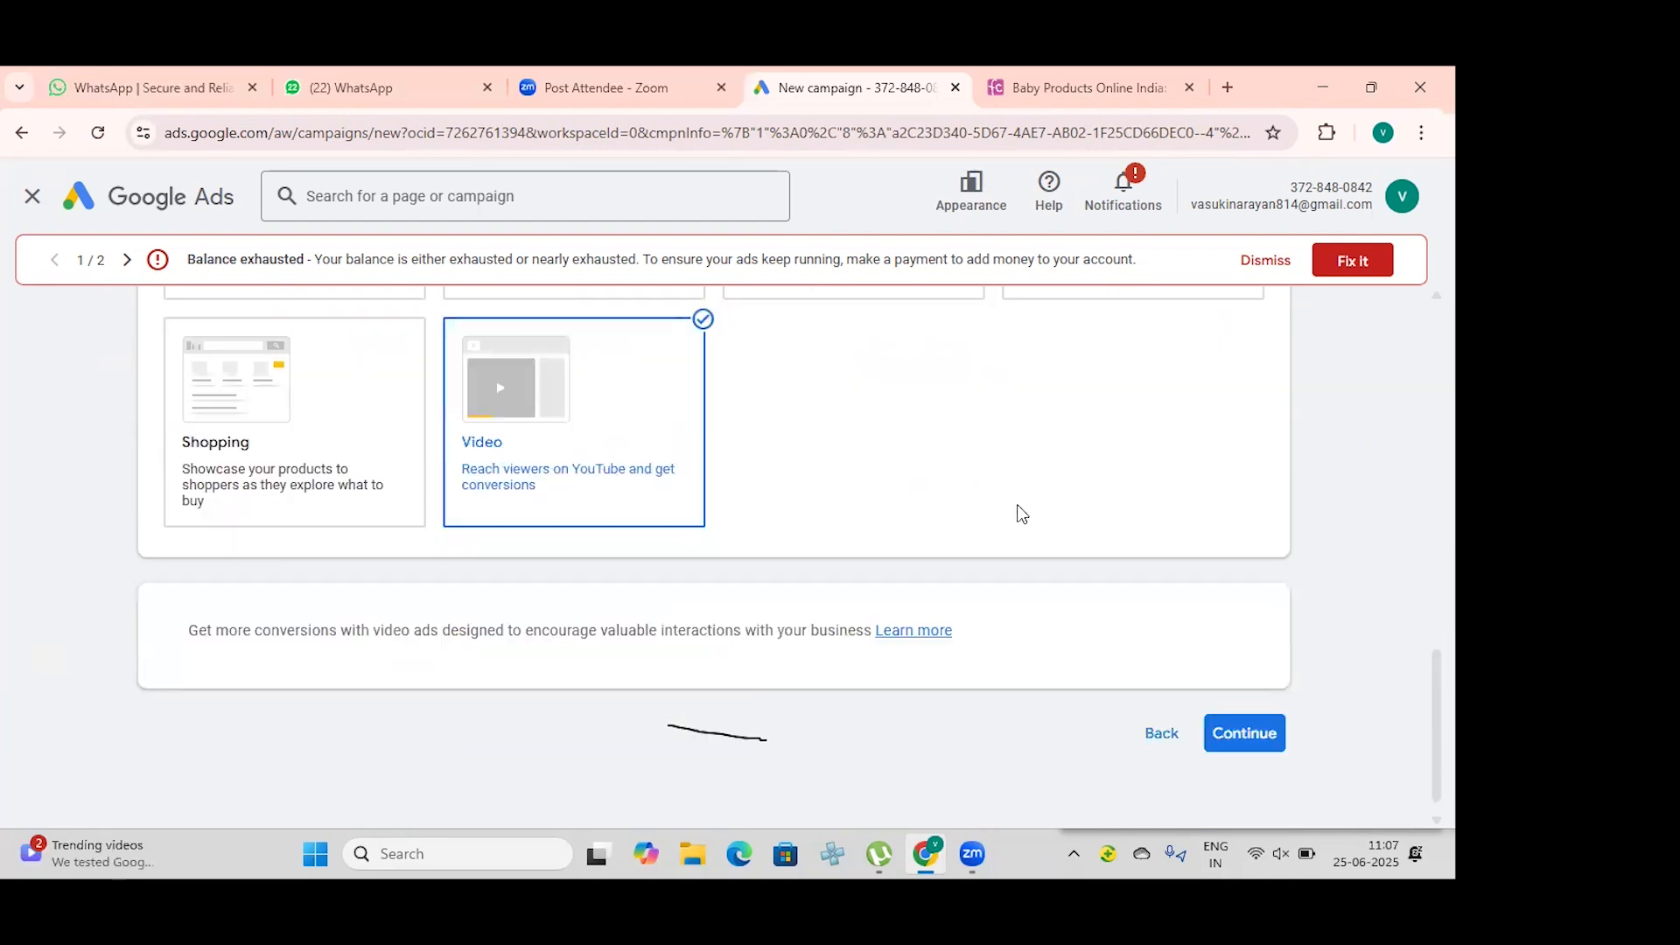
left_click(1216, 724)
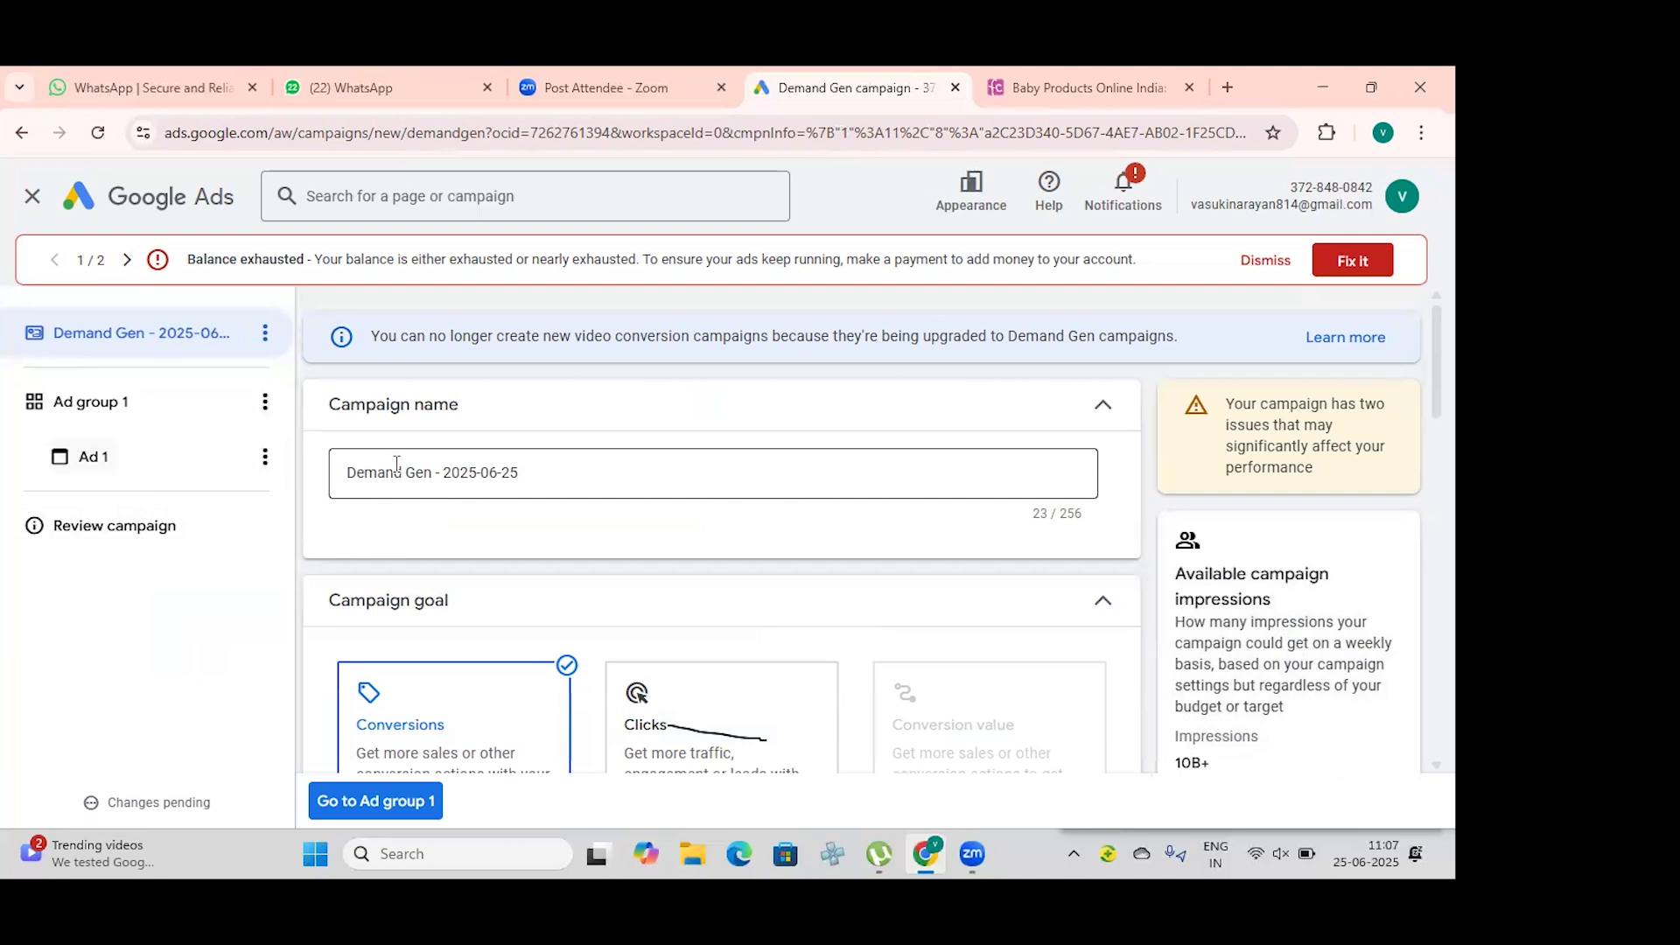
Step: Rename the campaign as "First cry video demand gen campaign"
scroll(534, 480, "down", 3)
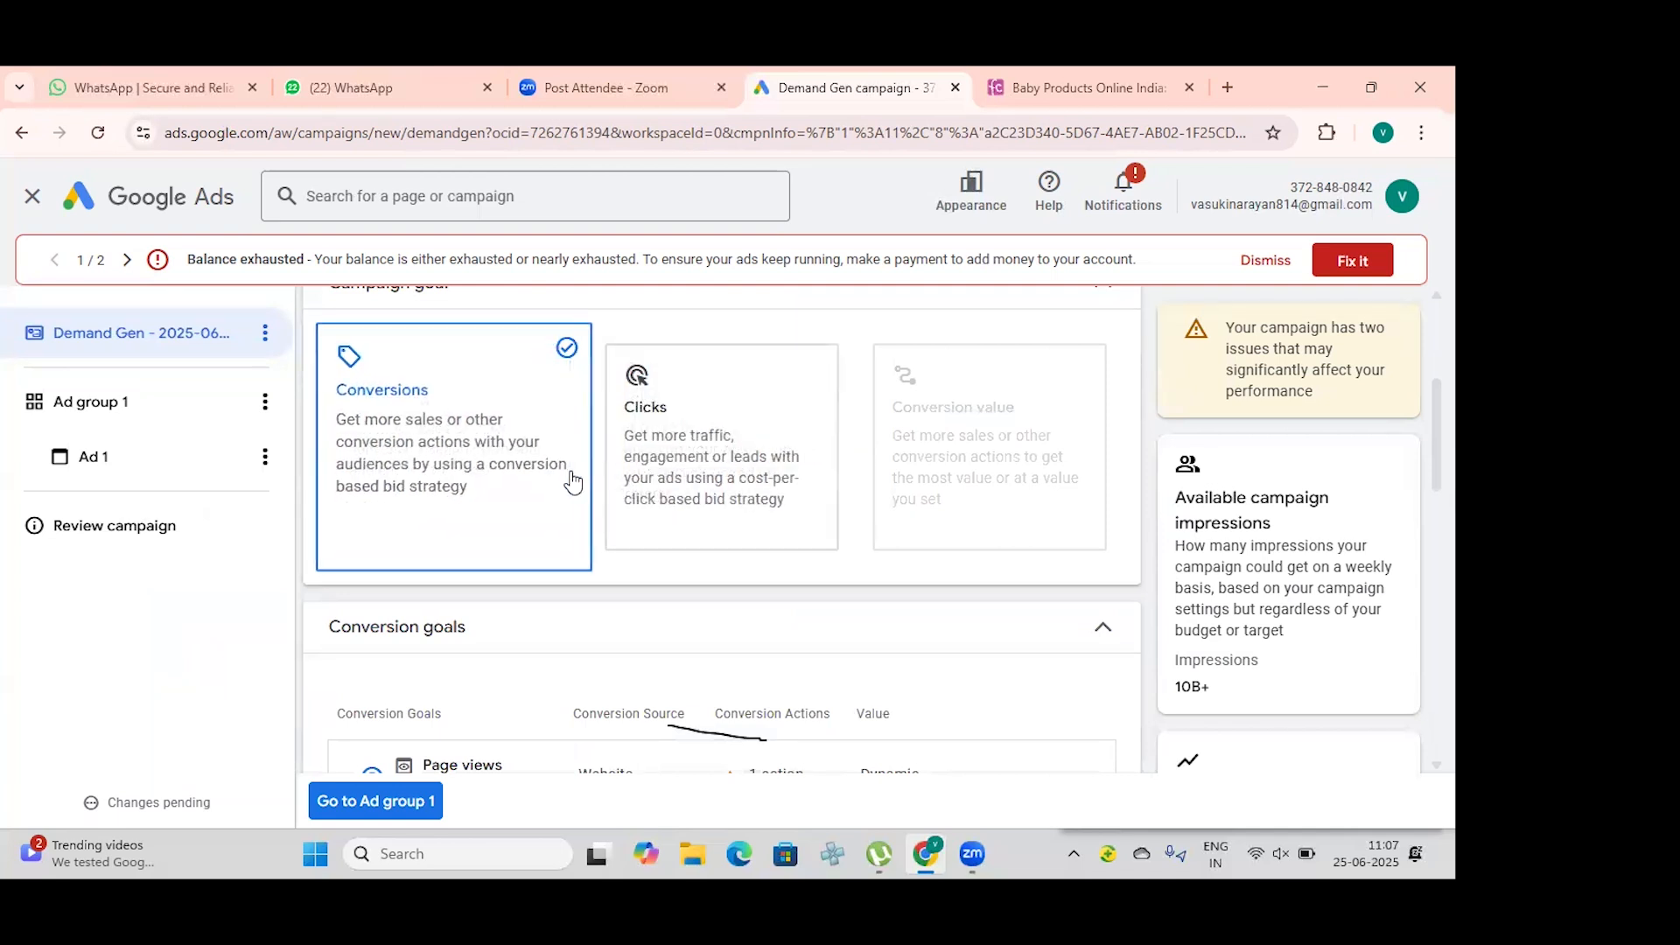
scroll(573, 483, "up", 3)
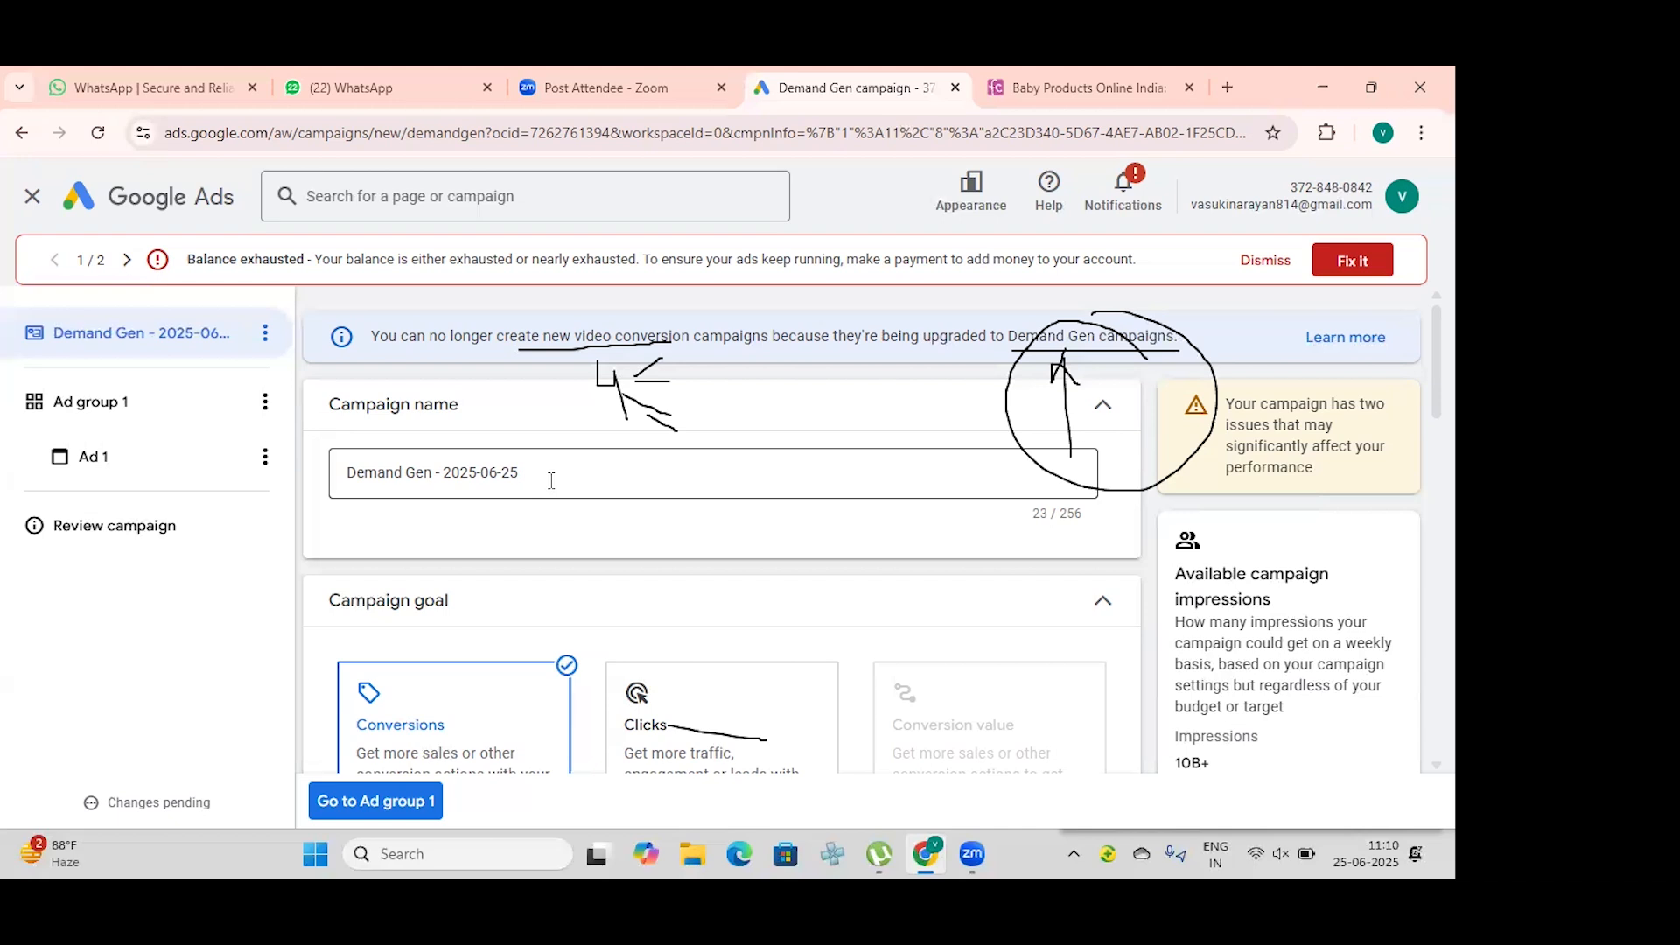
left_click(551, 481)
key("BackSpace")
key("BackSpace")
key("BackSpace")
key("BackSpace")
key("BackSpace")
key("BackSpace")
key("BackSpace")
key("BackSpace")
key("BackSpace")
key("BackSpace")
key("BackSpace")
key("BackSpace")
key("BackSpace")
key("BackSpace")
key("BackSpace")
key("BackSpace")
key("BackSpace")
key("BackSpace")
key("BackSpace")
key("BackSpace")
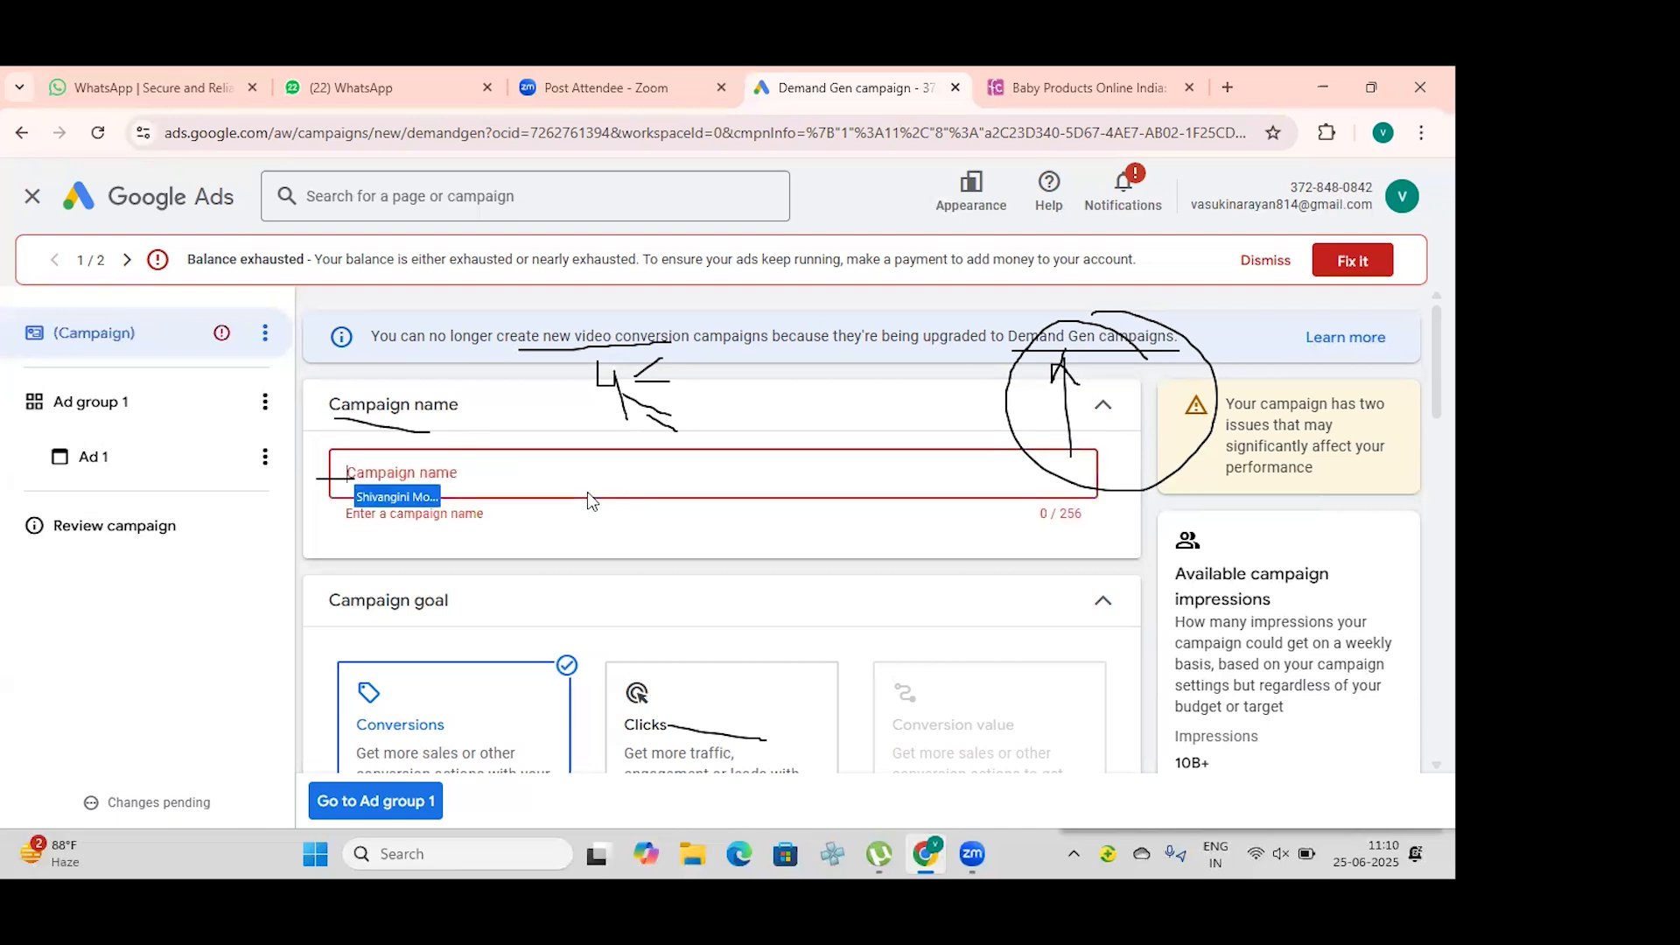
type("F")
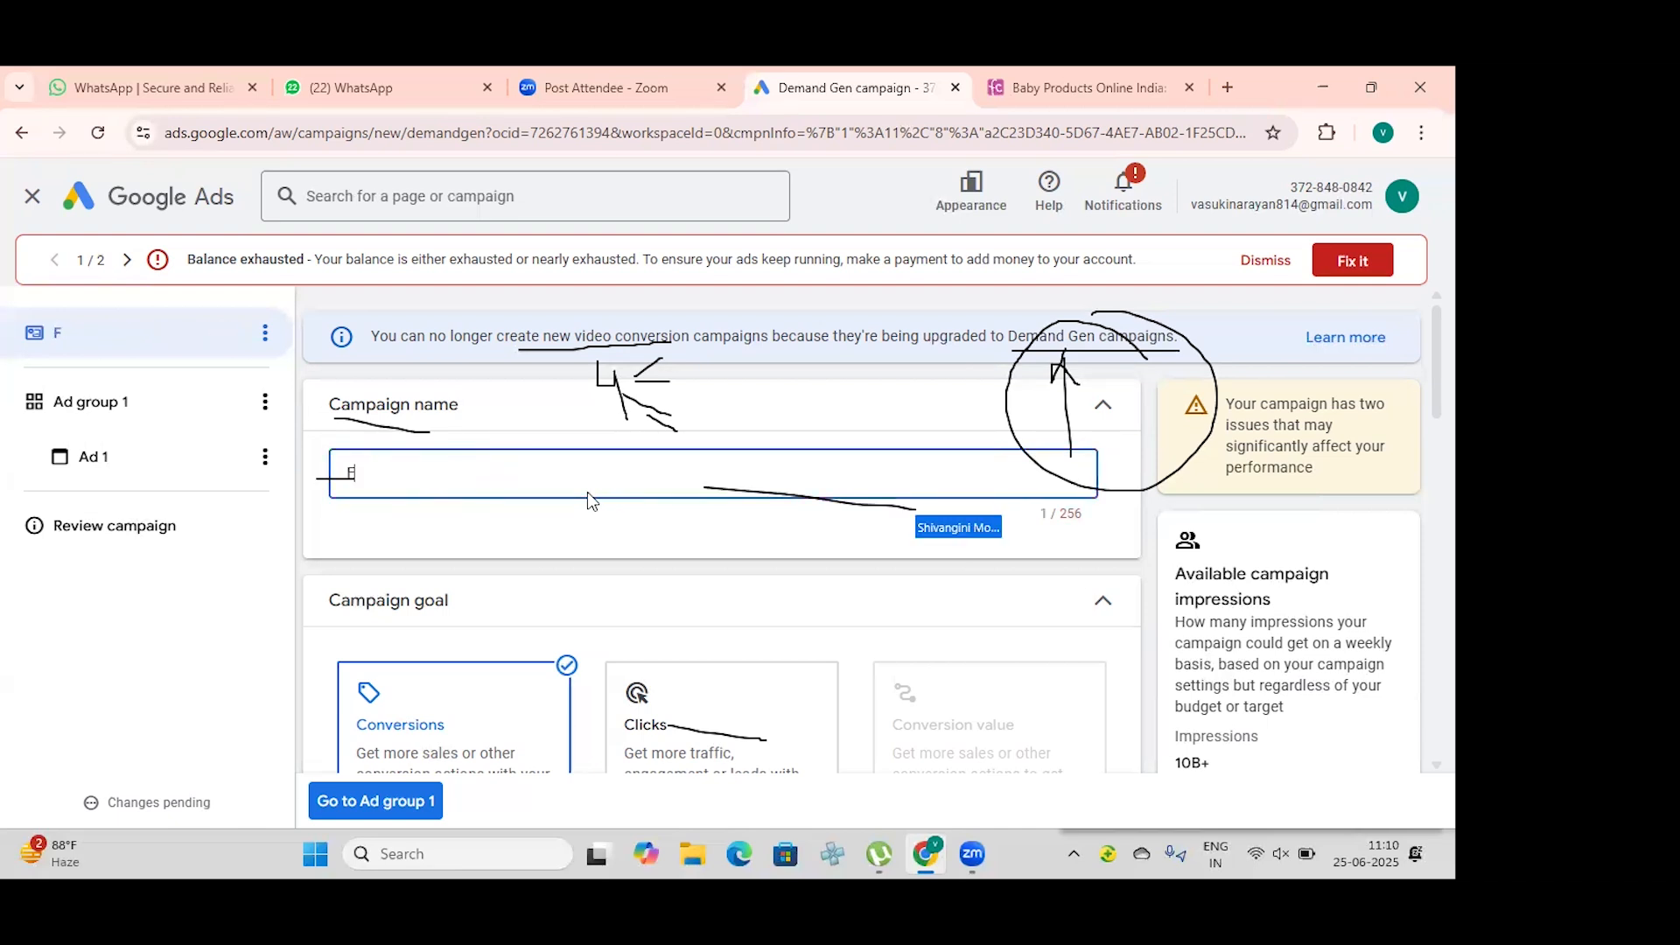
type("irst crh")
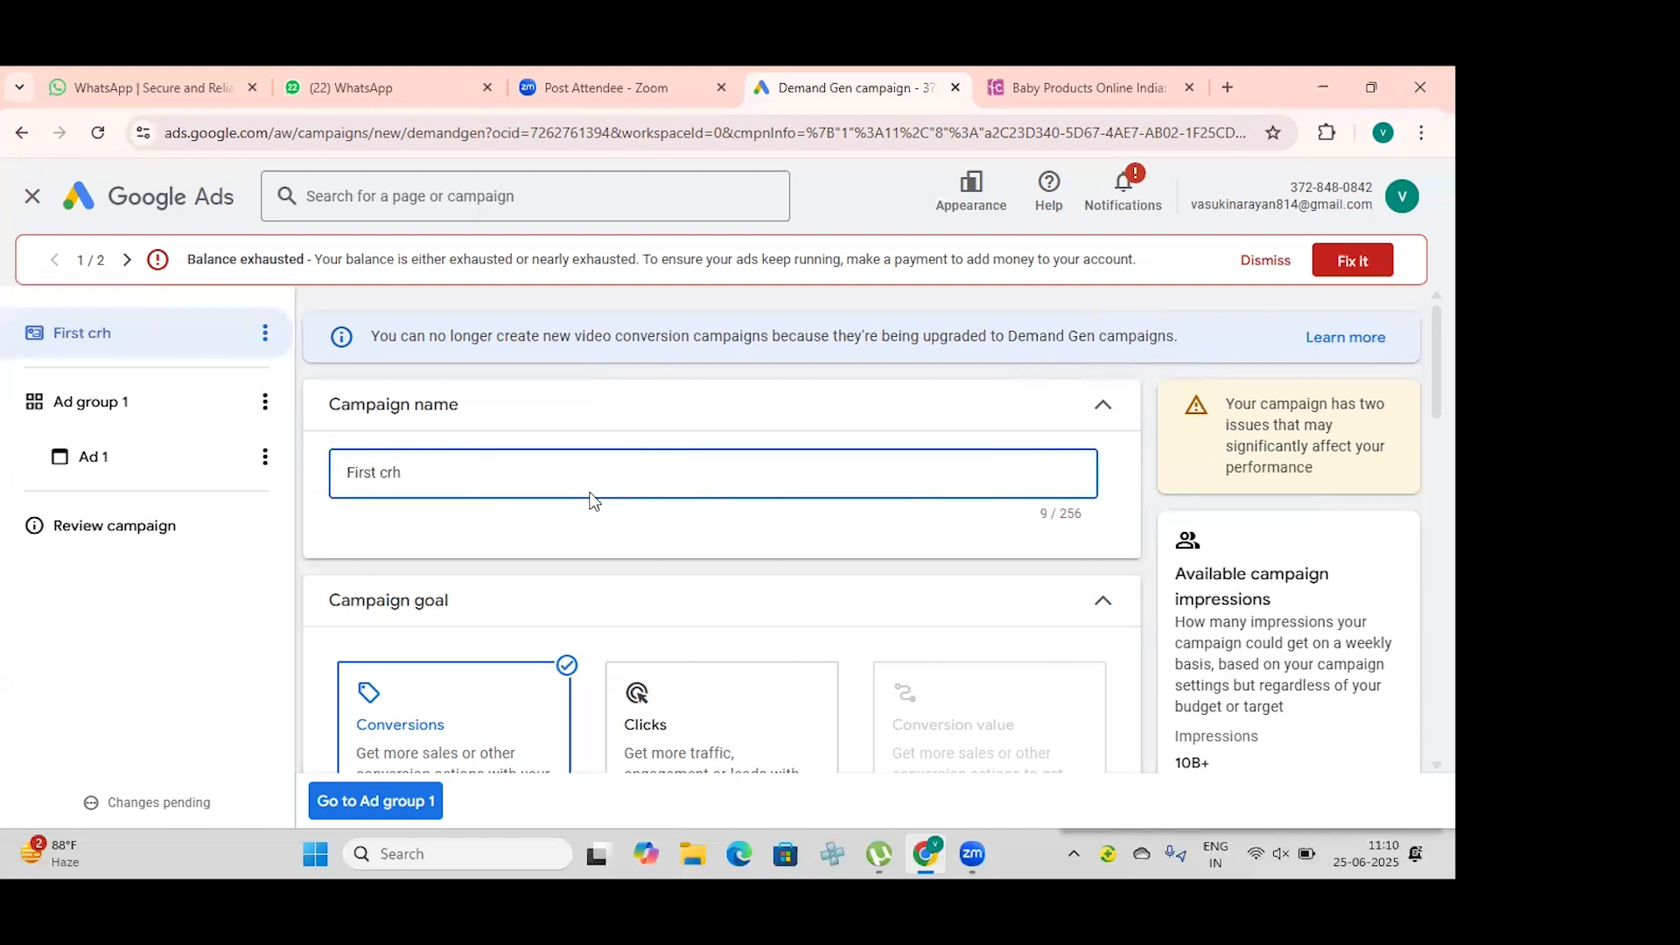
key("BackSpace")
type("y video deme")
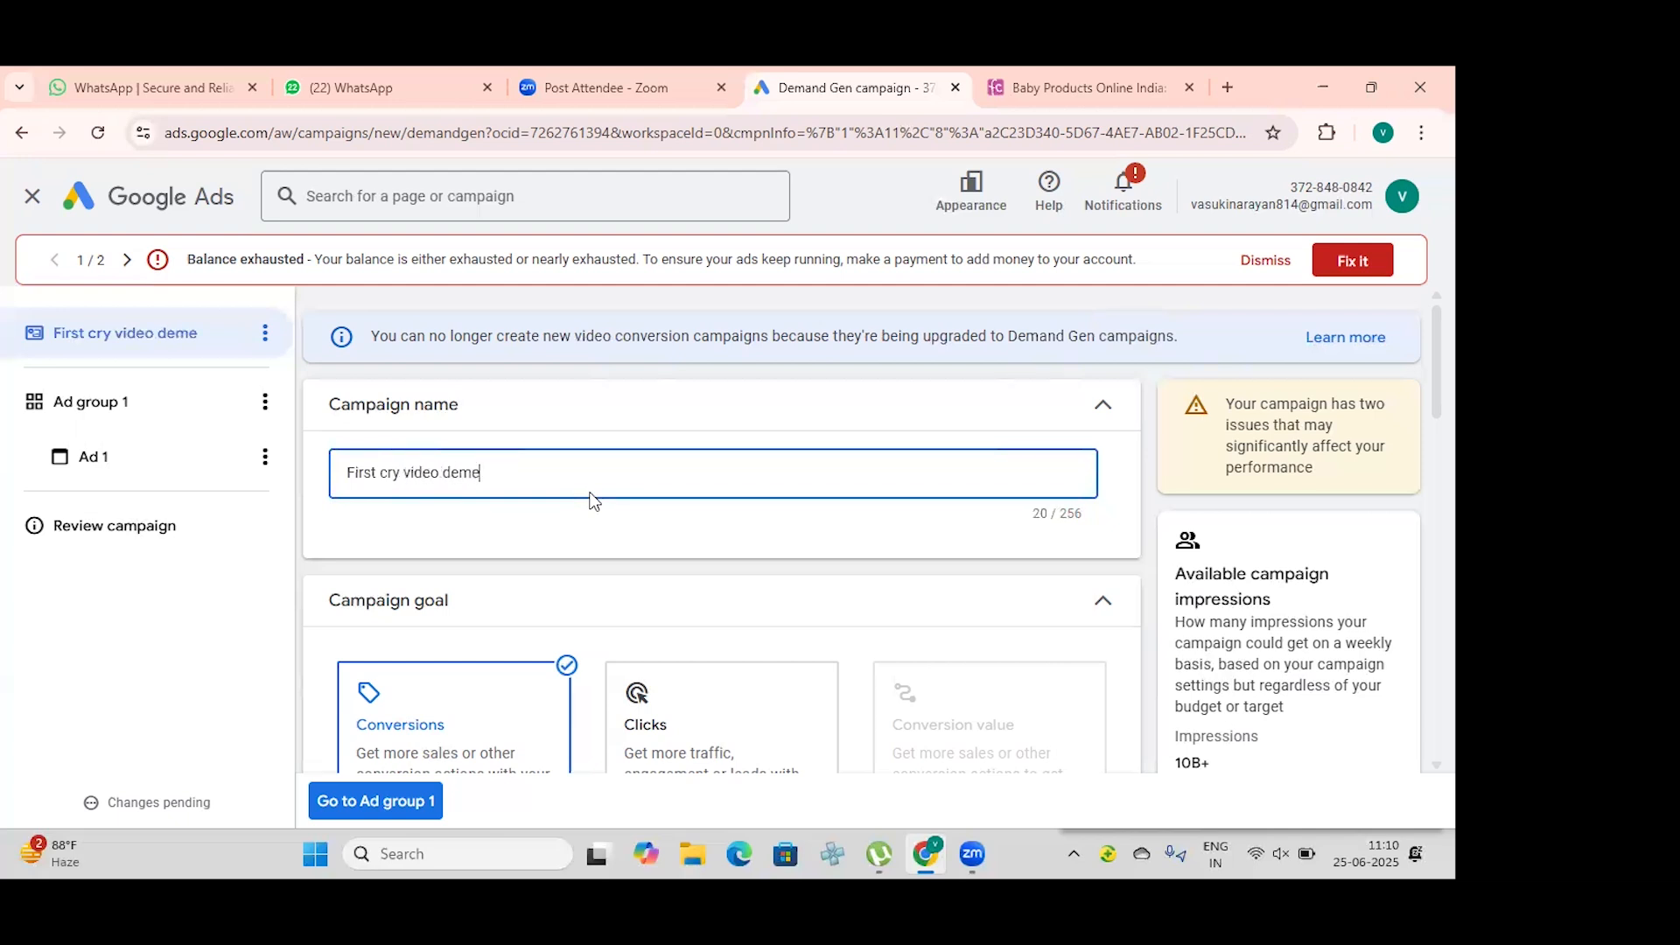
type("and gen")
key("BackSpace")
key("BackSpace")
key("BackSpace")
key("BackSpace")
key("BackSpace")
key("BackSpace")
key("BackSpace")
key("BackSpace")
type("and gen campaign")
Step: Enable the optional target cost per action for the Conversions goal and set it to ₹100.00
scroll(657, 466, "down", 2)
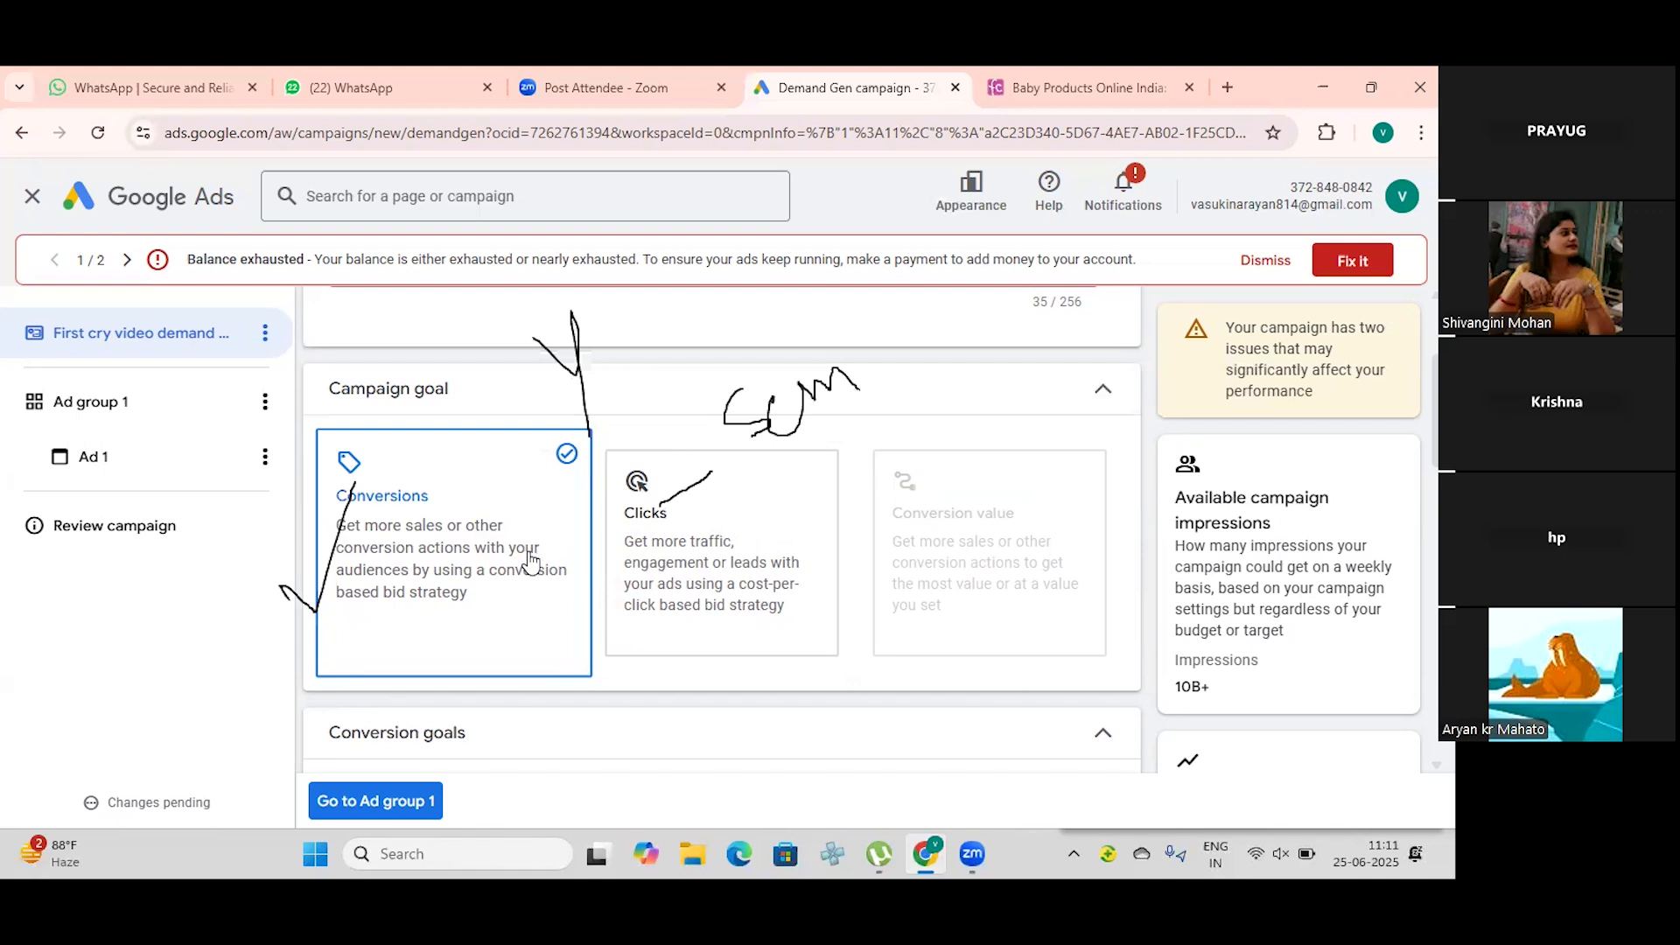
scroll(531, 560, "down", 4)
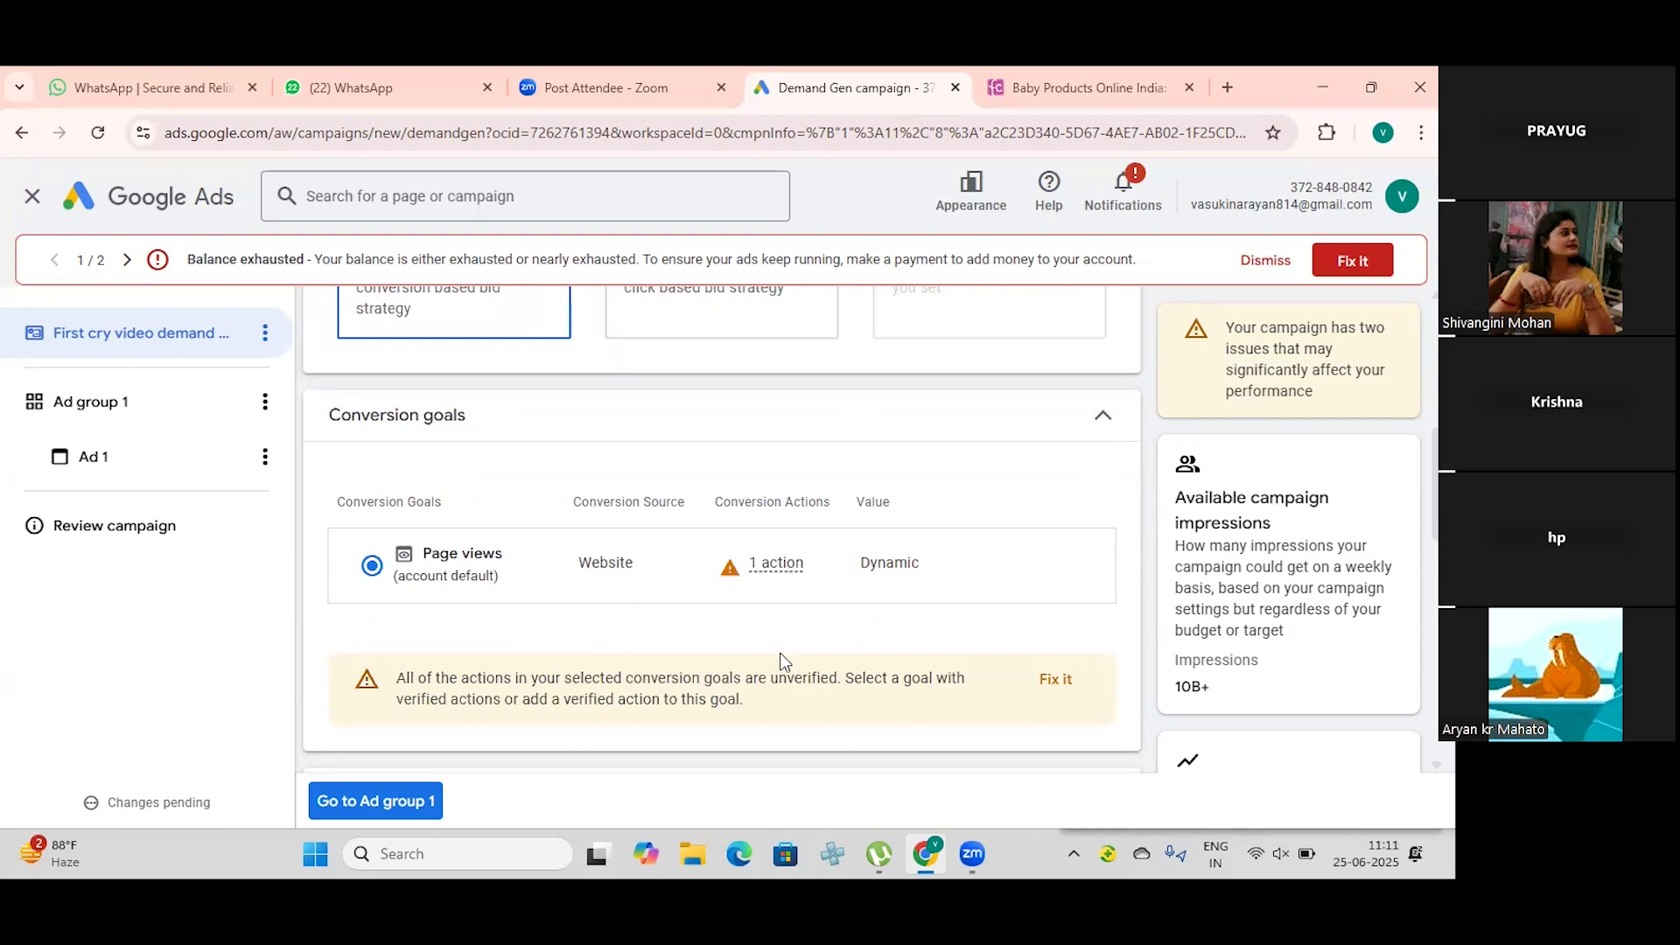
scroll(782, 656, "down", 1)
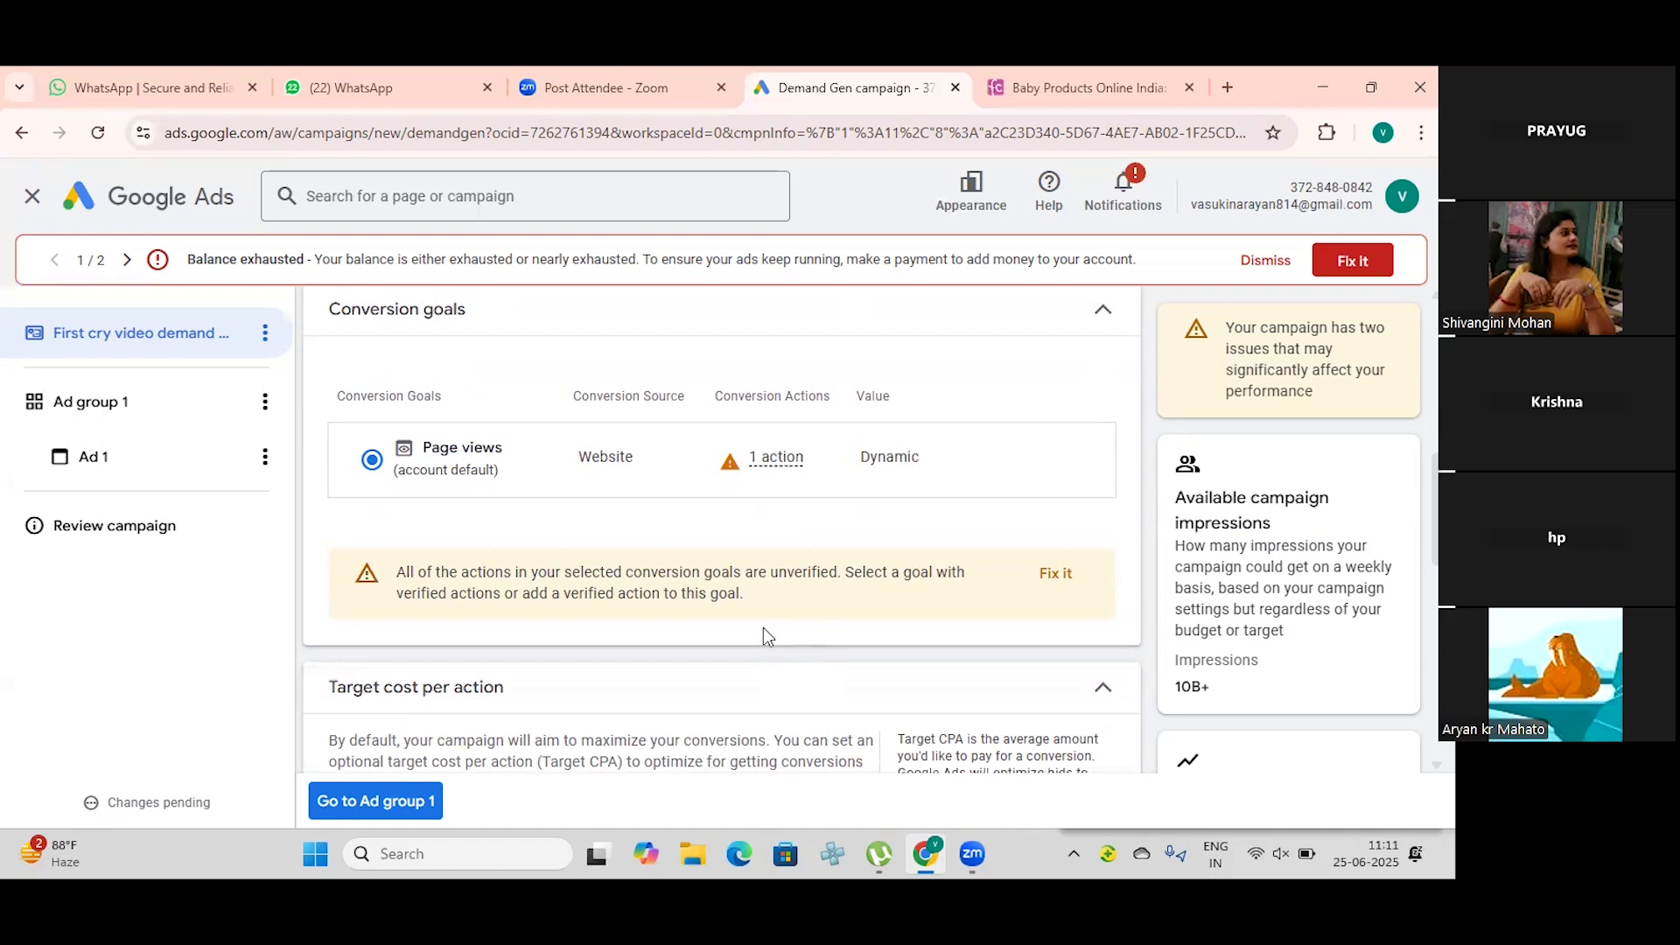
scroll(763, 627, "down", 3)
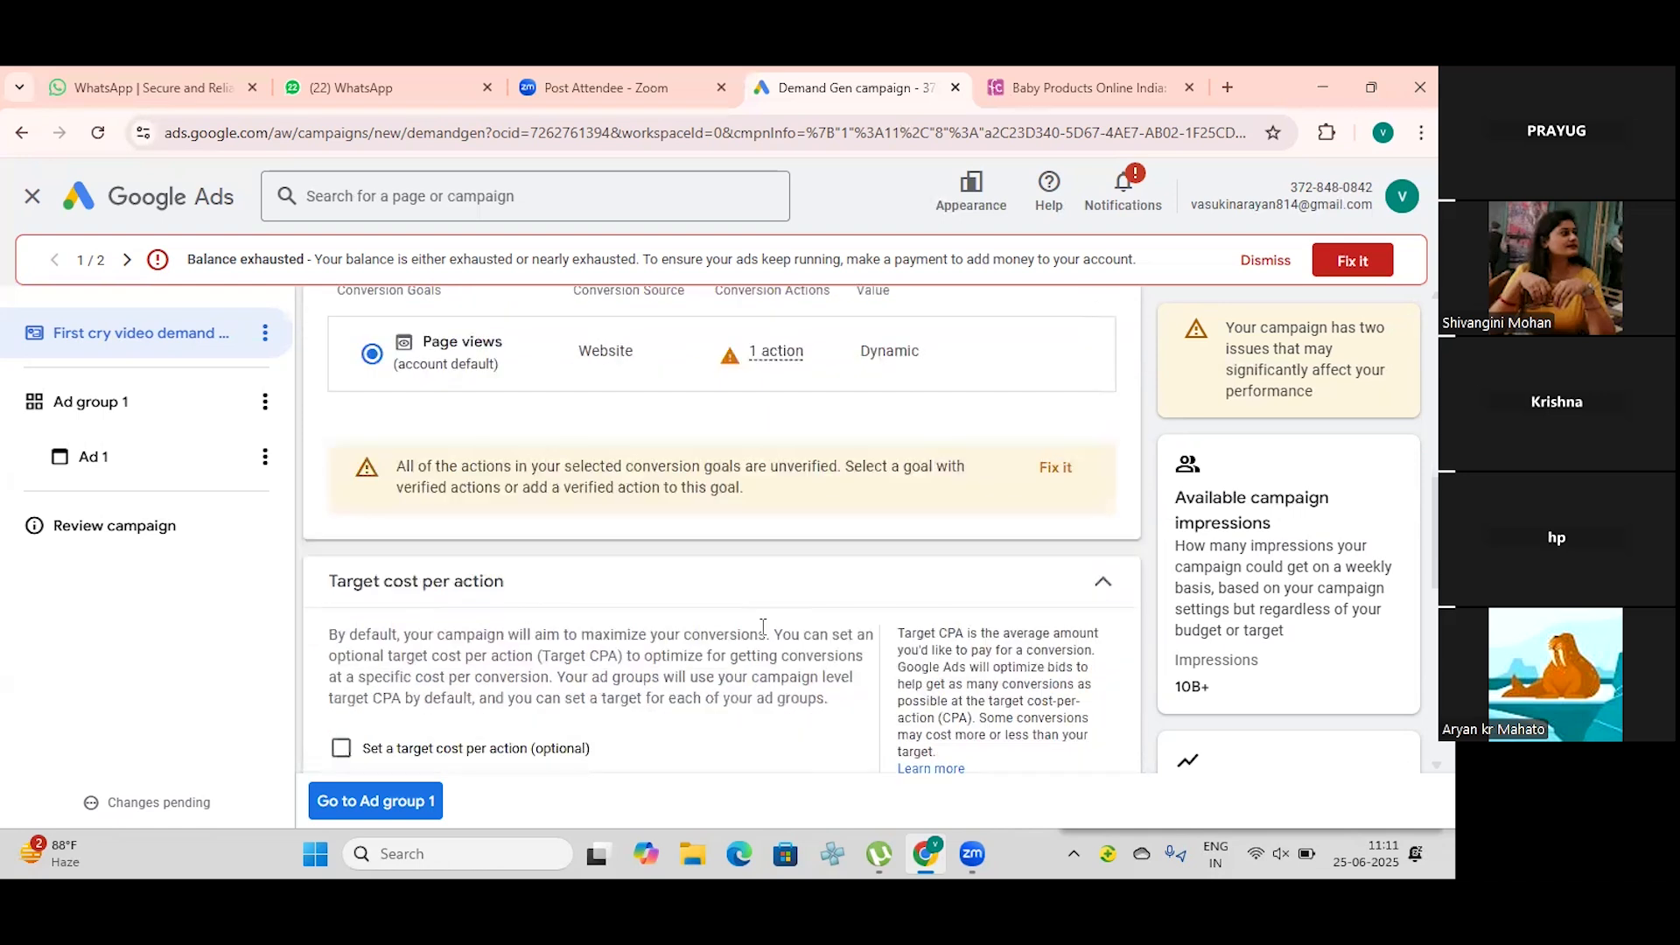
scroll(763, 629, "up", 2)
scroll(763, 627, "down", 2)
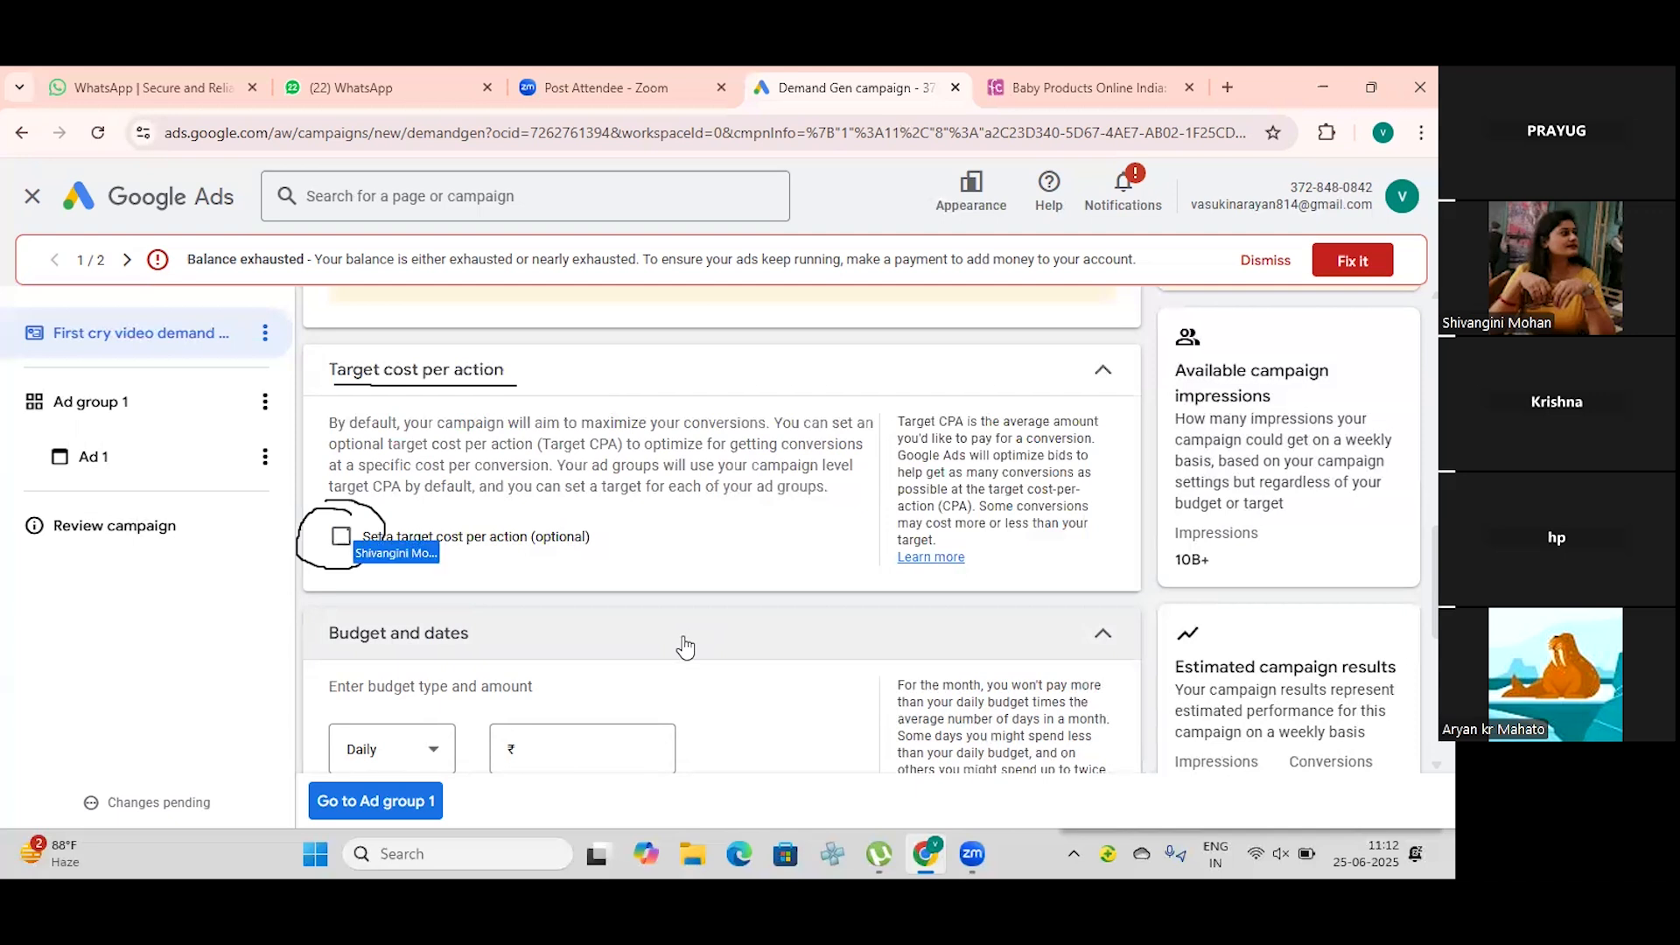
left_click(341, 542)
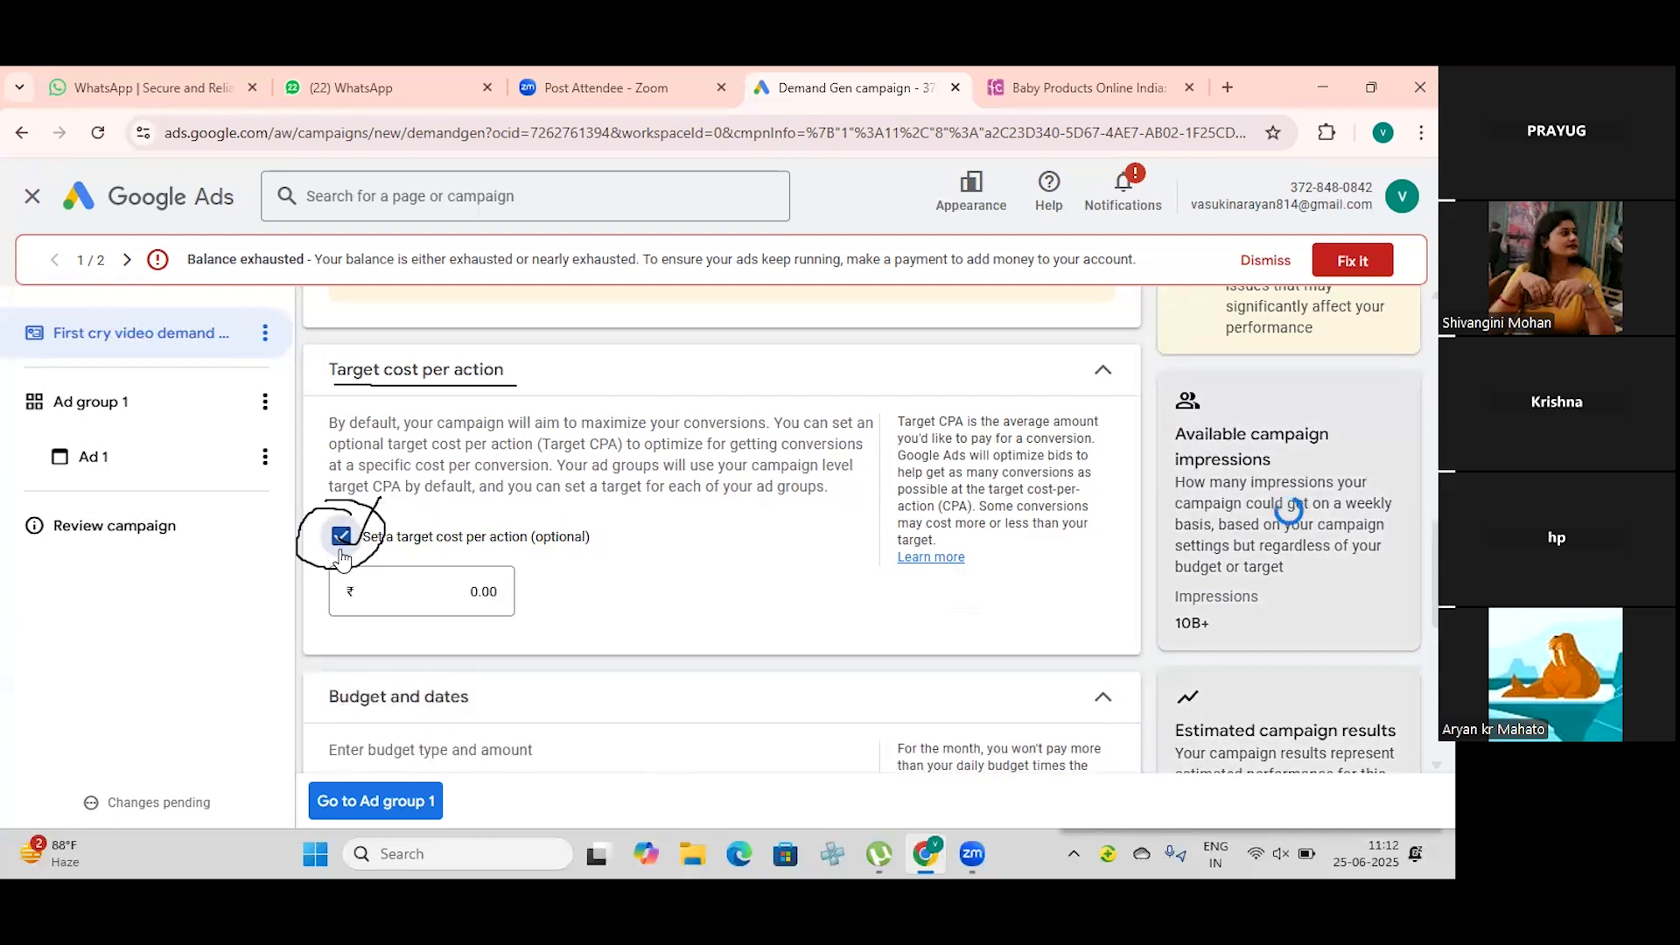
left_click(473, 592)
type("1")
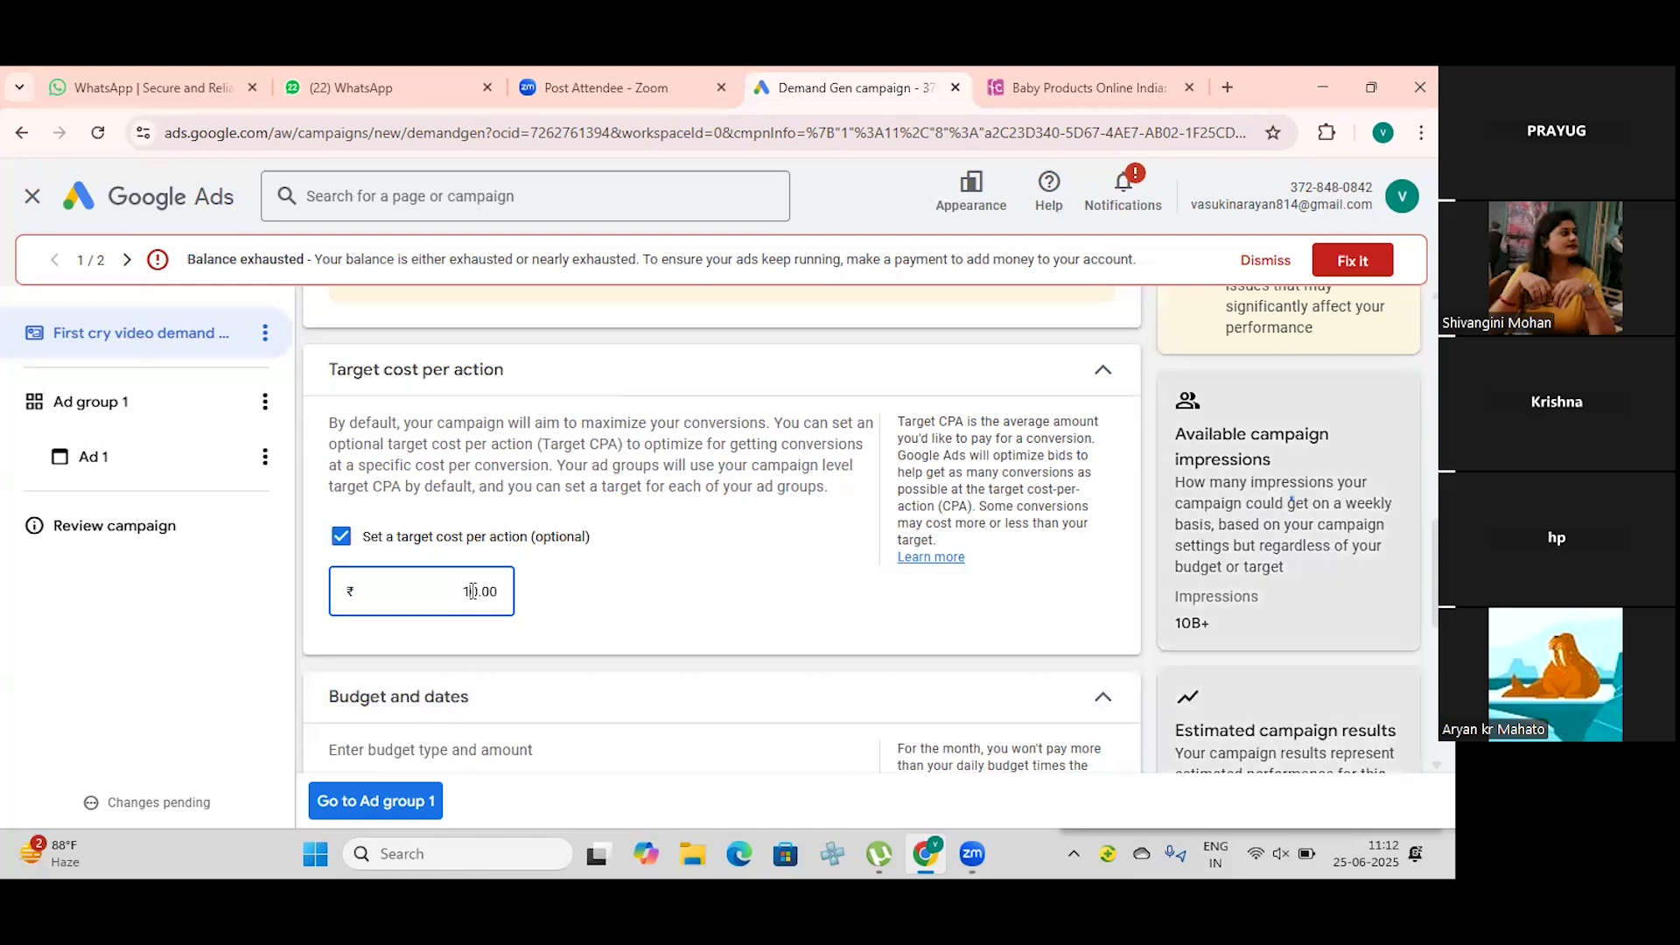
type("0")
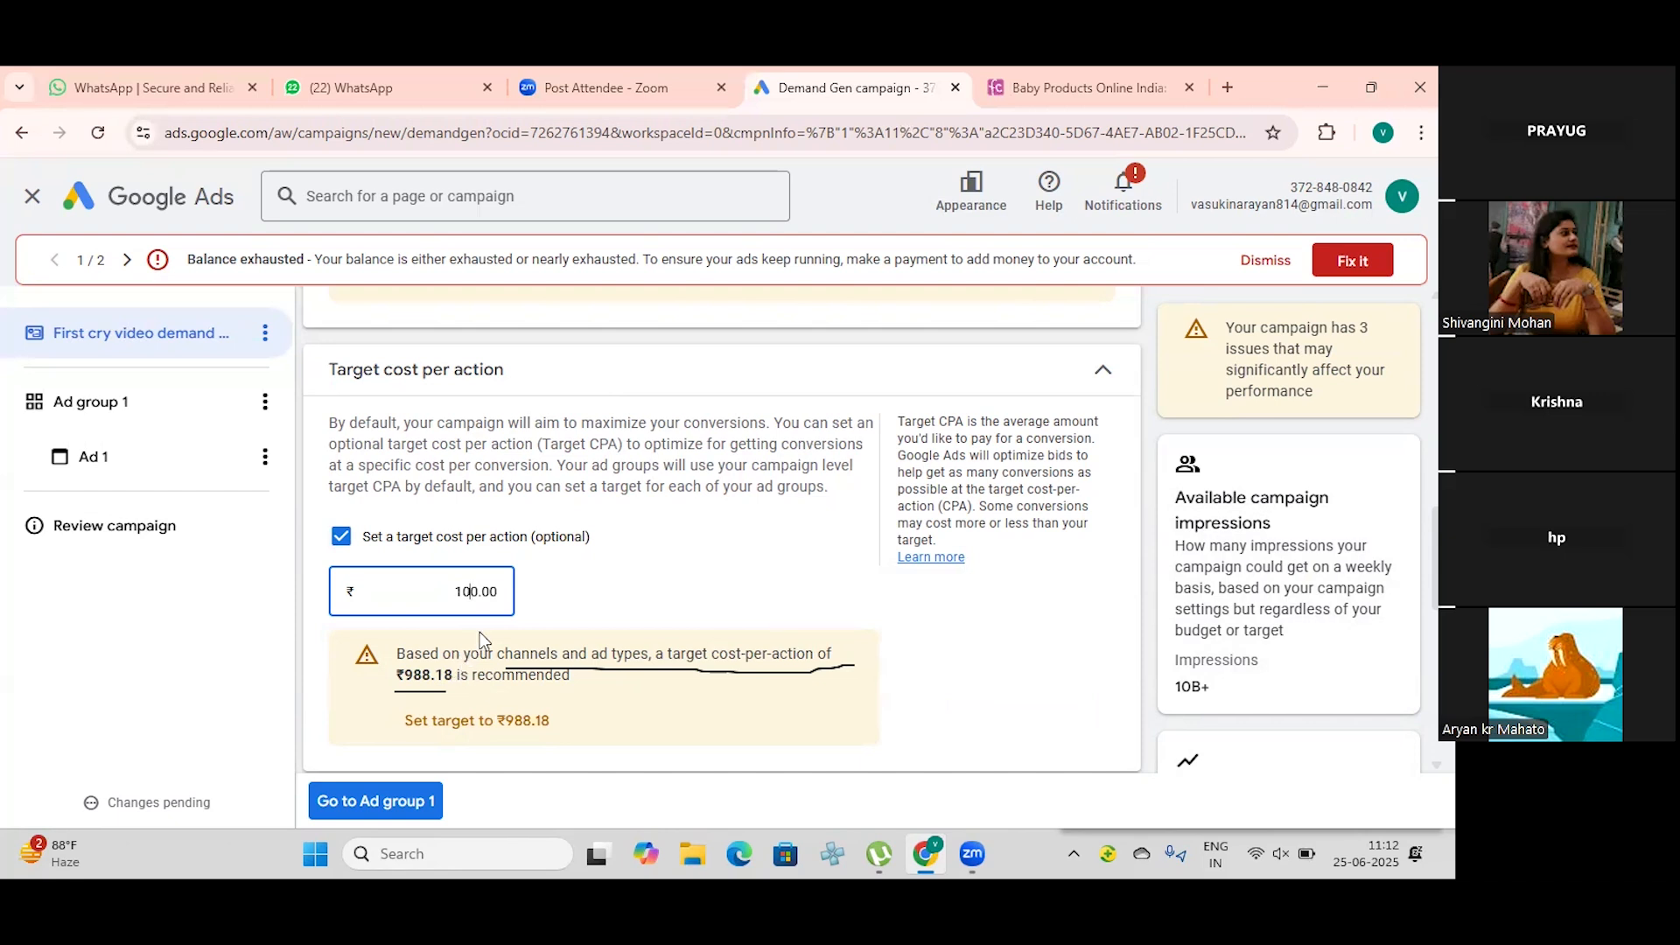
Step: Change the campaign goal to Clicks and open the daily budget amount for entry
scroll(480, 632, "up", 5)
scroll(481, 631, "up", 3)
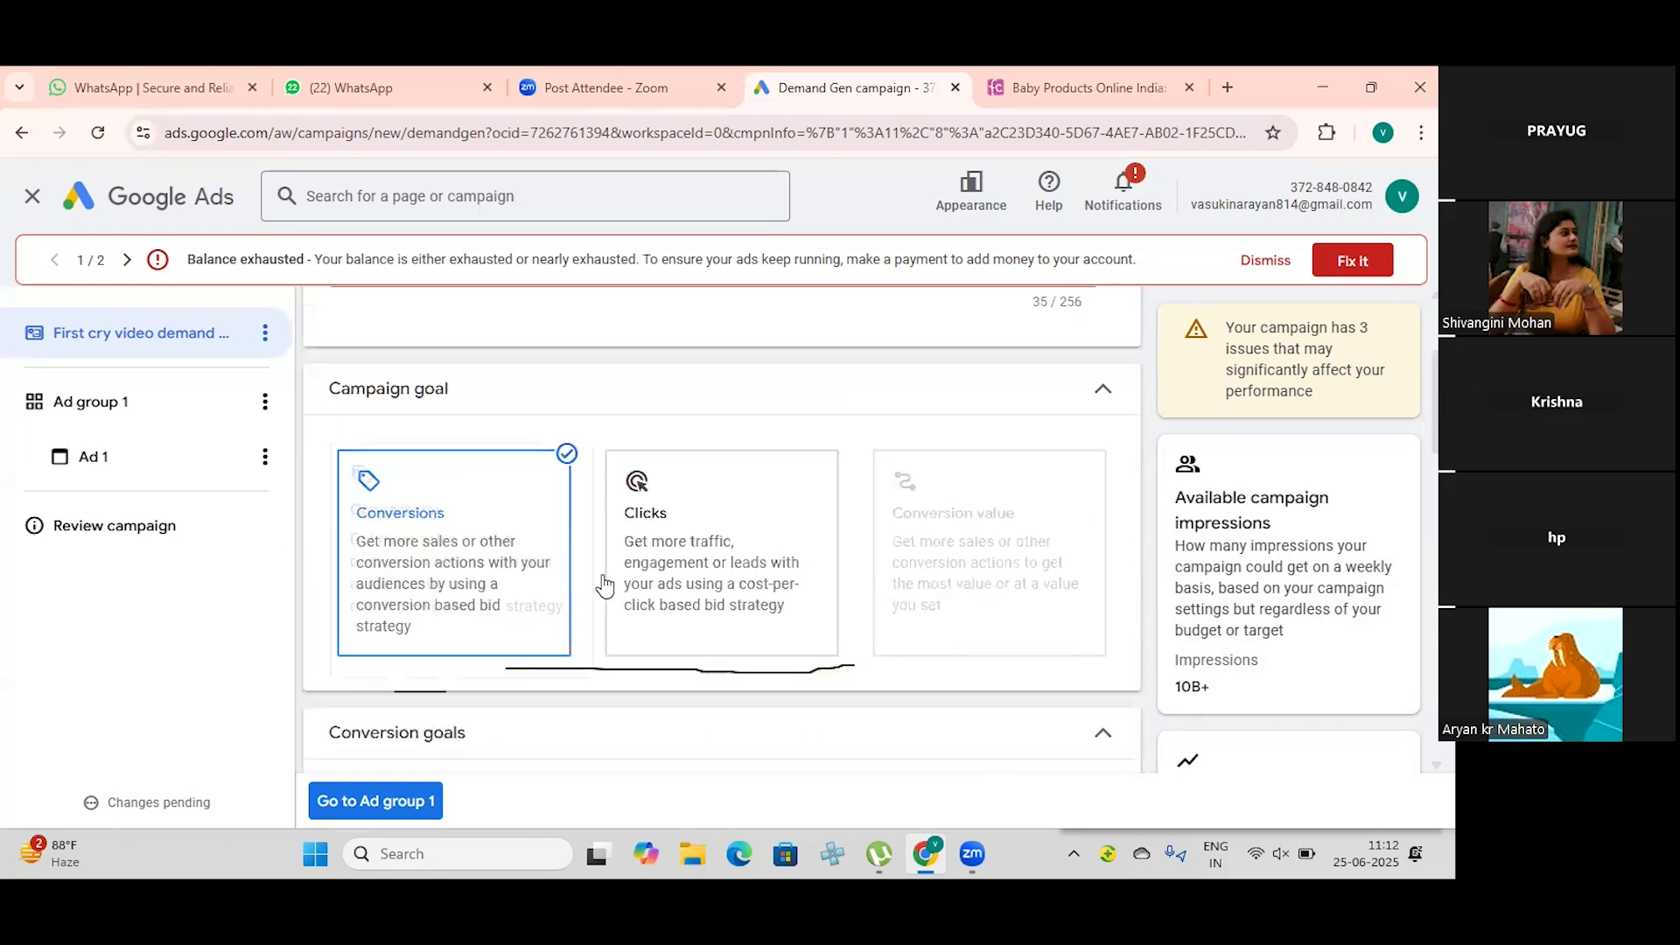
left_click(694, 570)
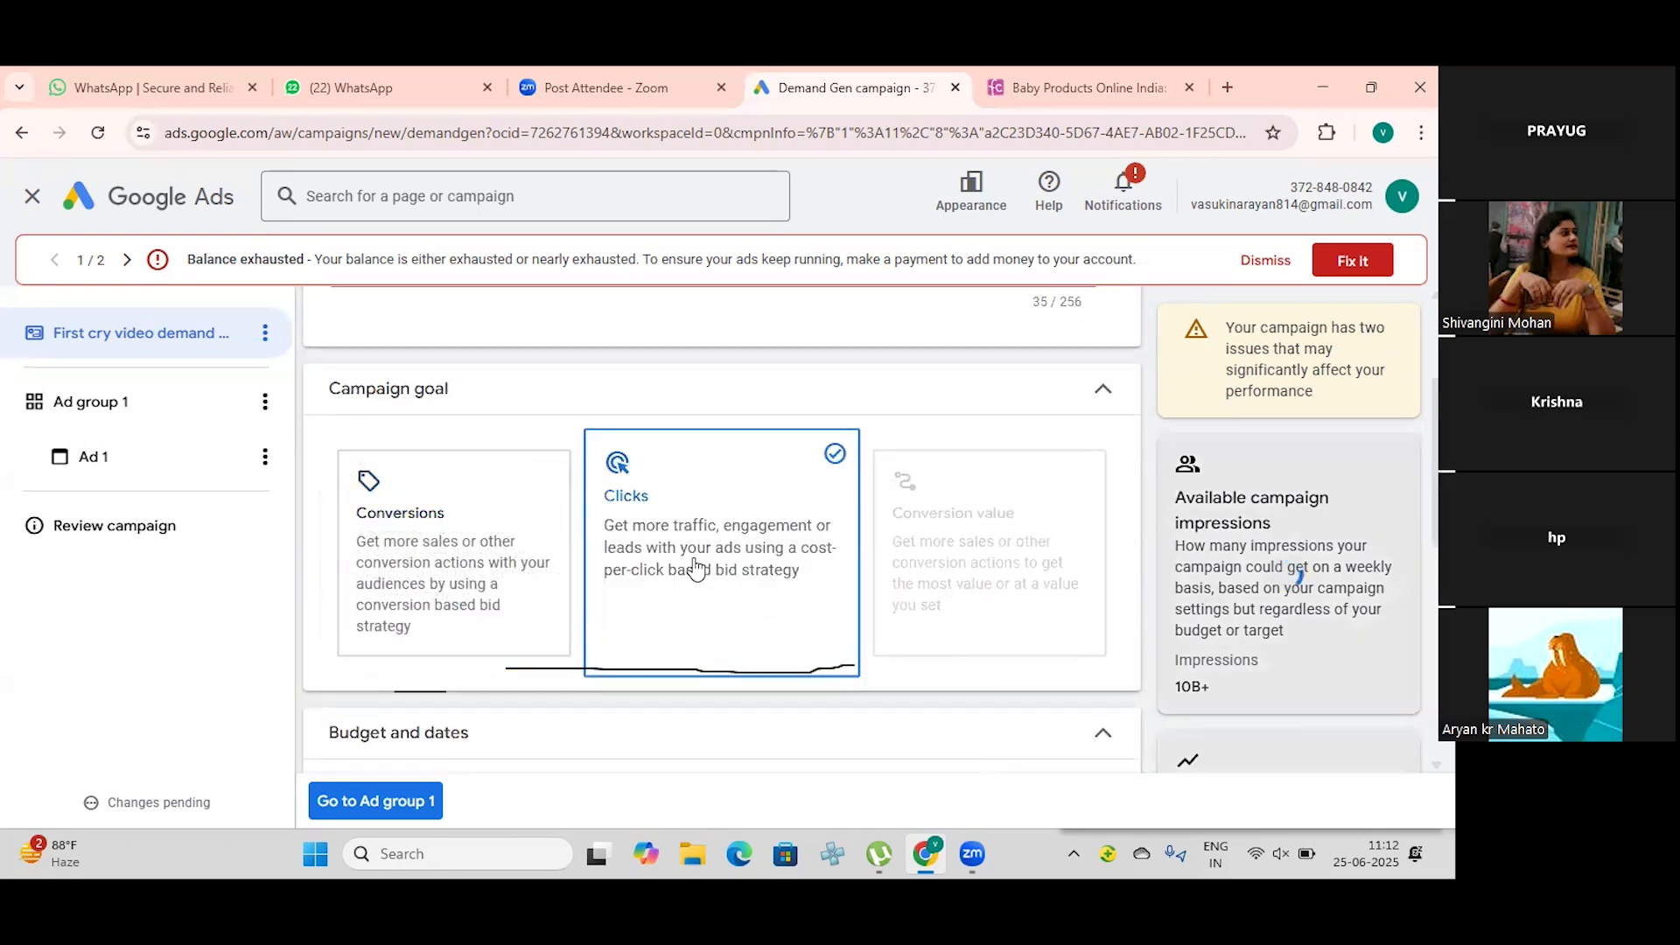
scroll(695, 565, "down", 5)
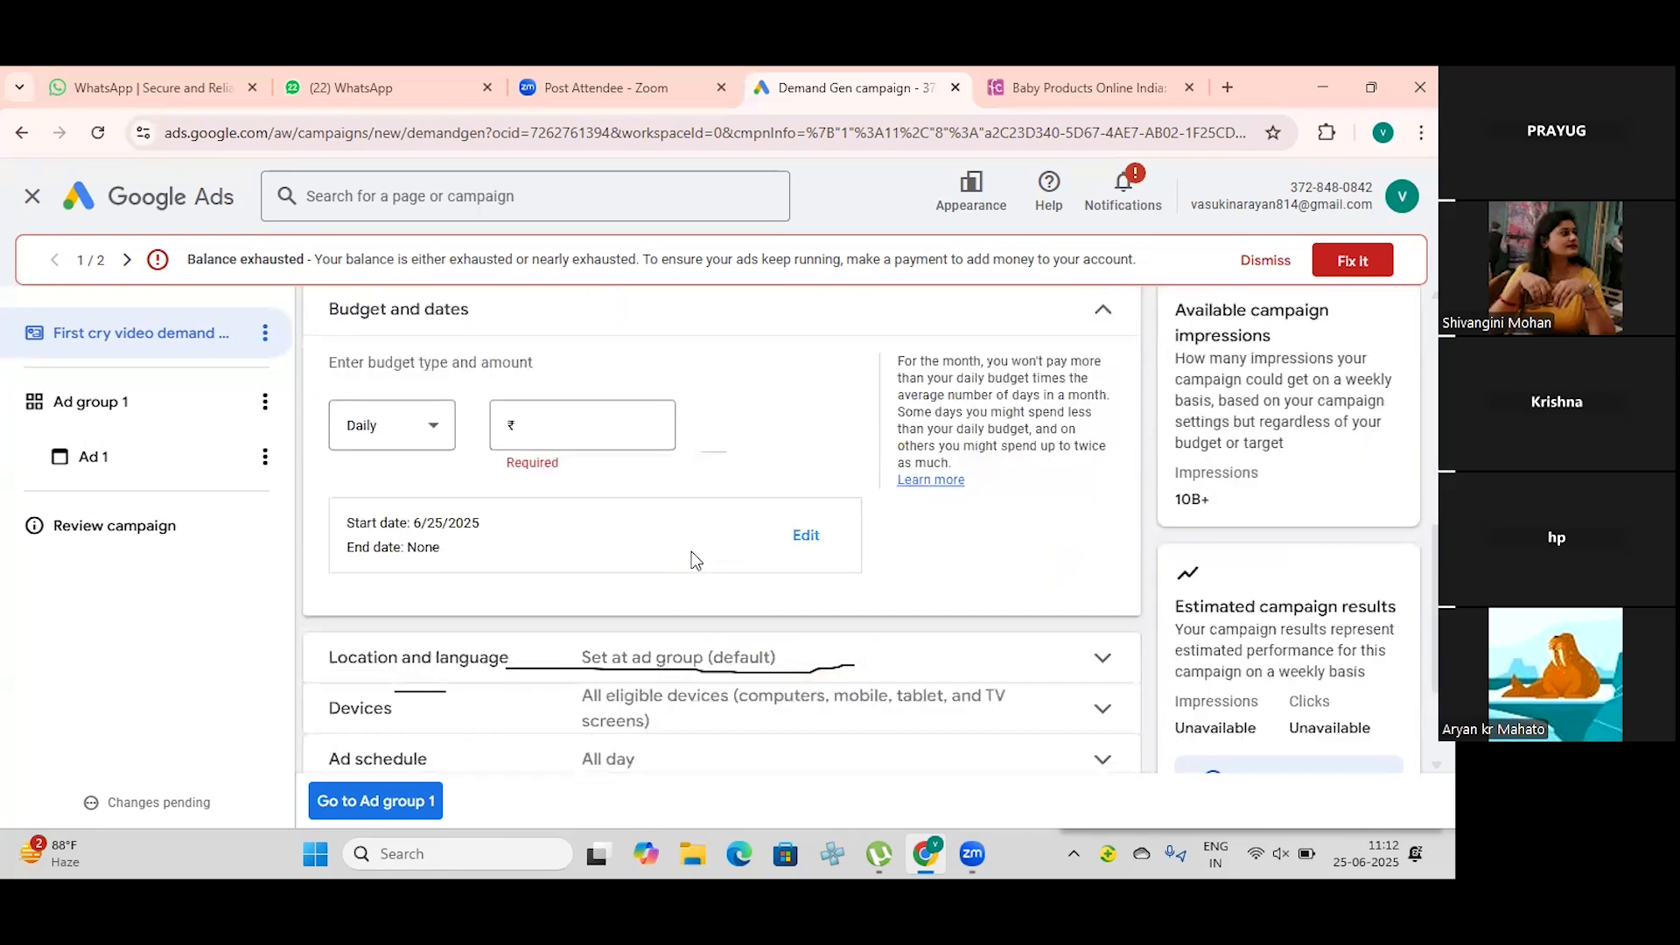
scroll(691, 551, "down", 1)
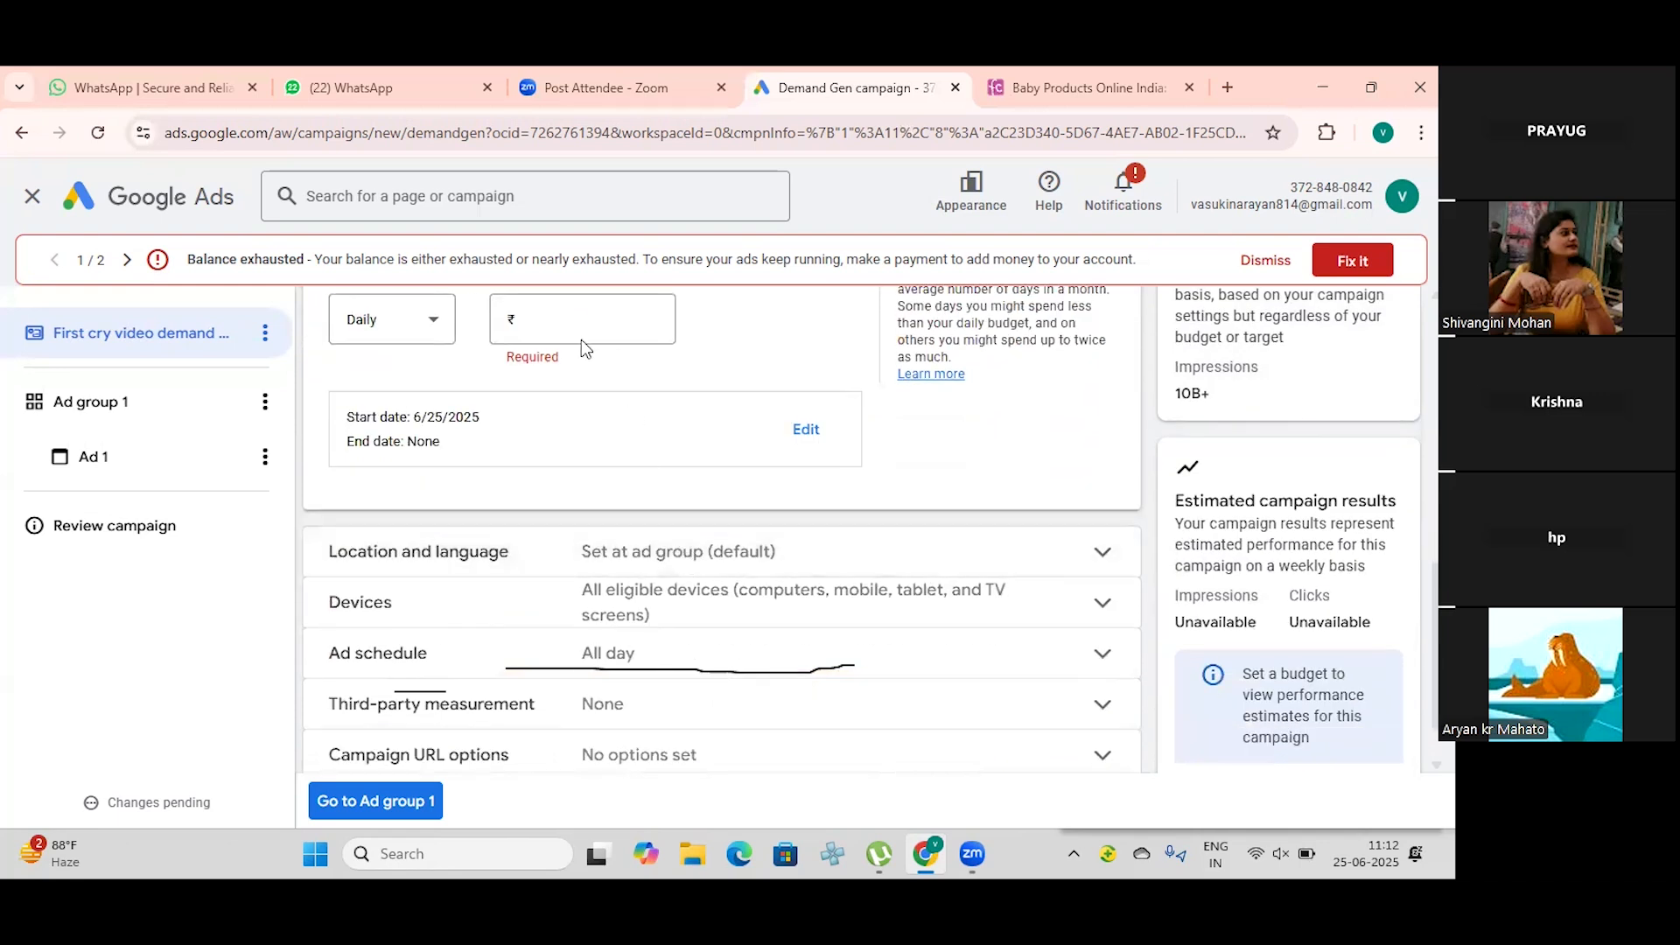
left_click(555, 316)
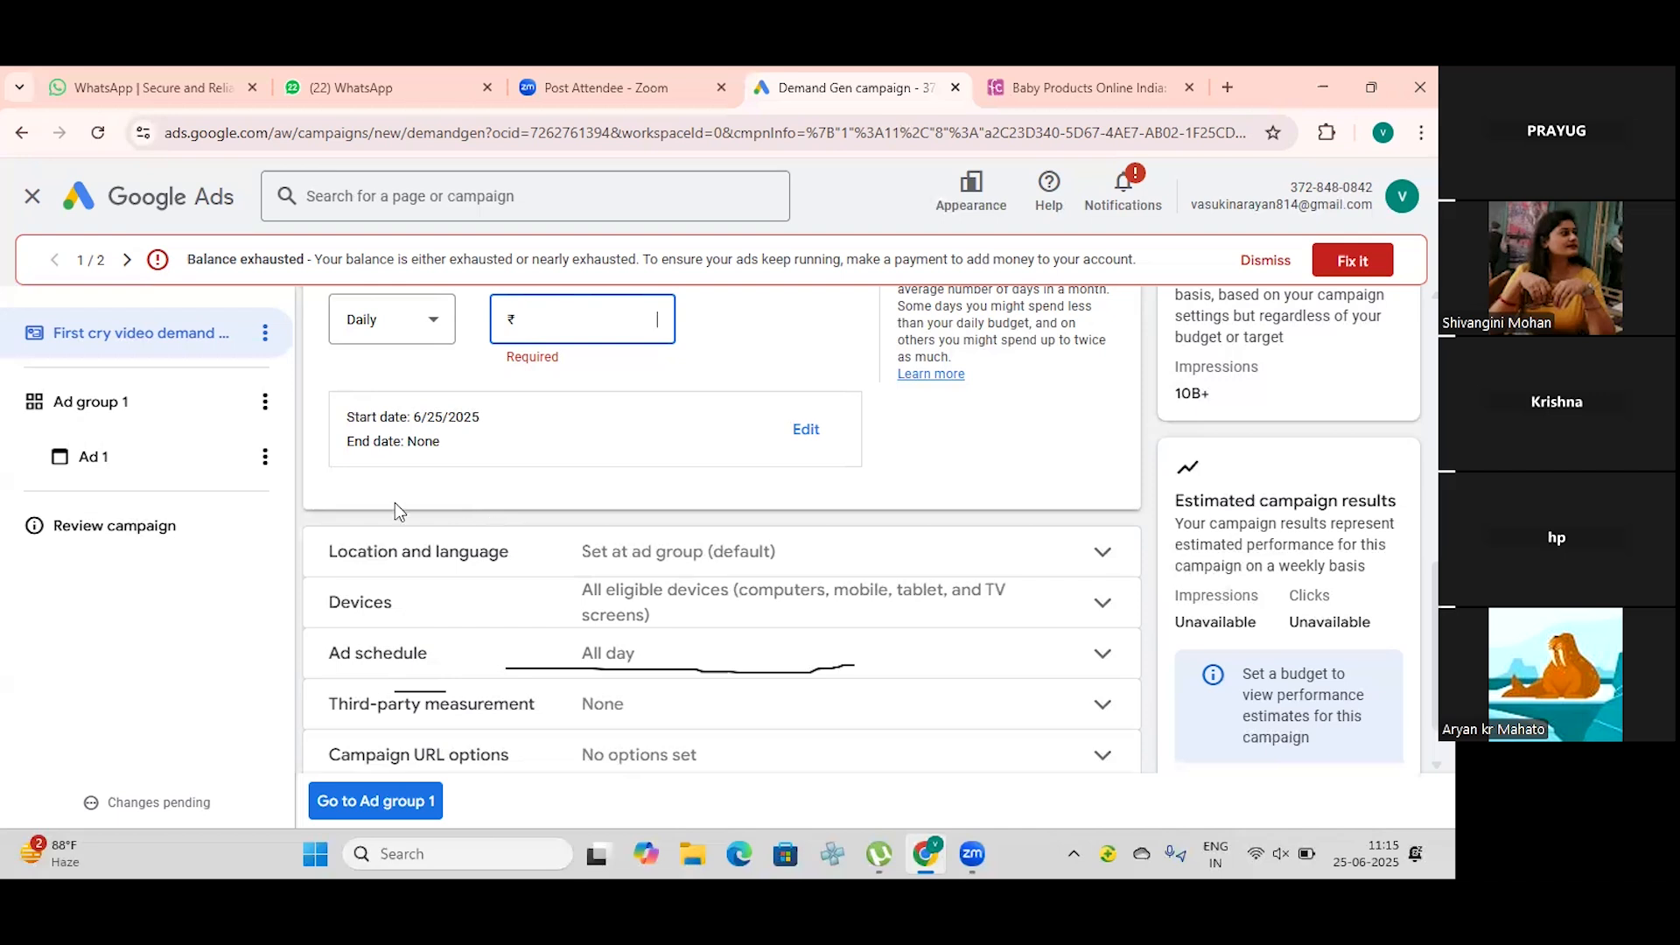
Step: Search Google in a new browser tab for "best digital marketing company in indore"
left_click(1227, 89)
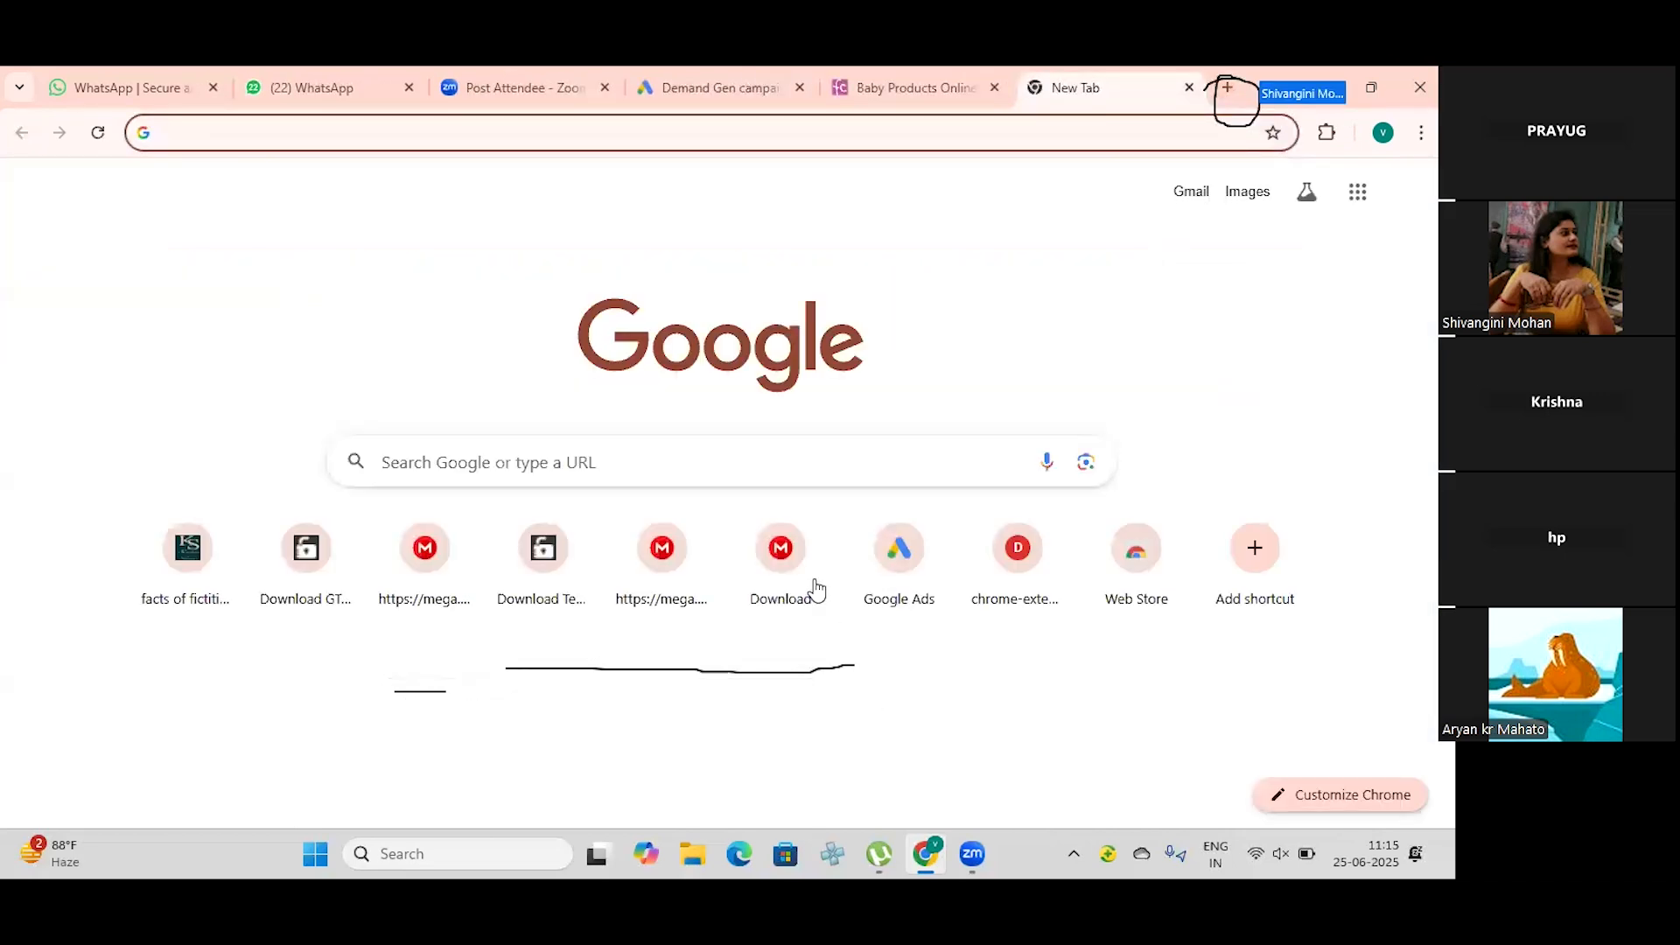
left_click(510, 468)
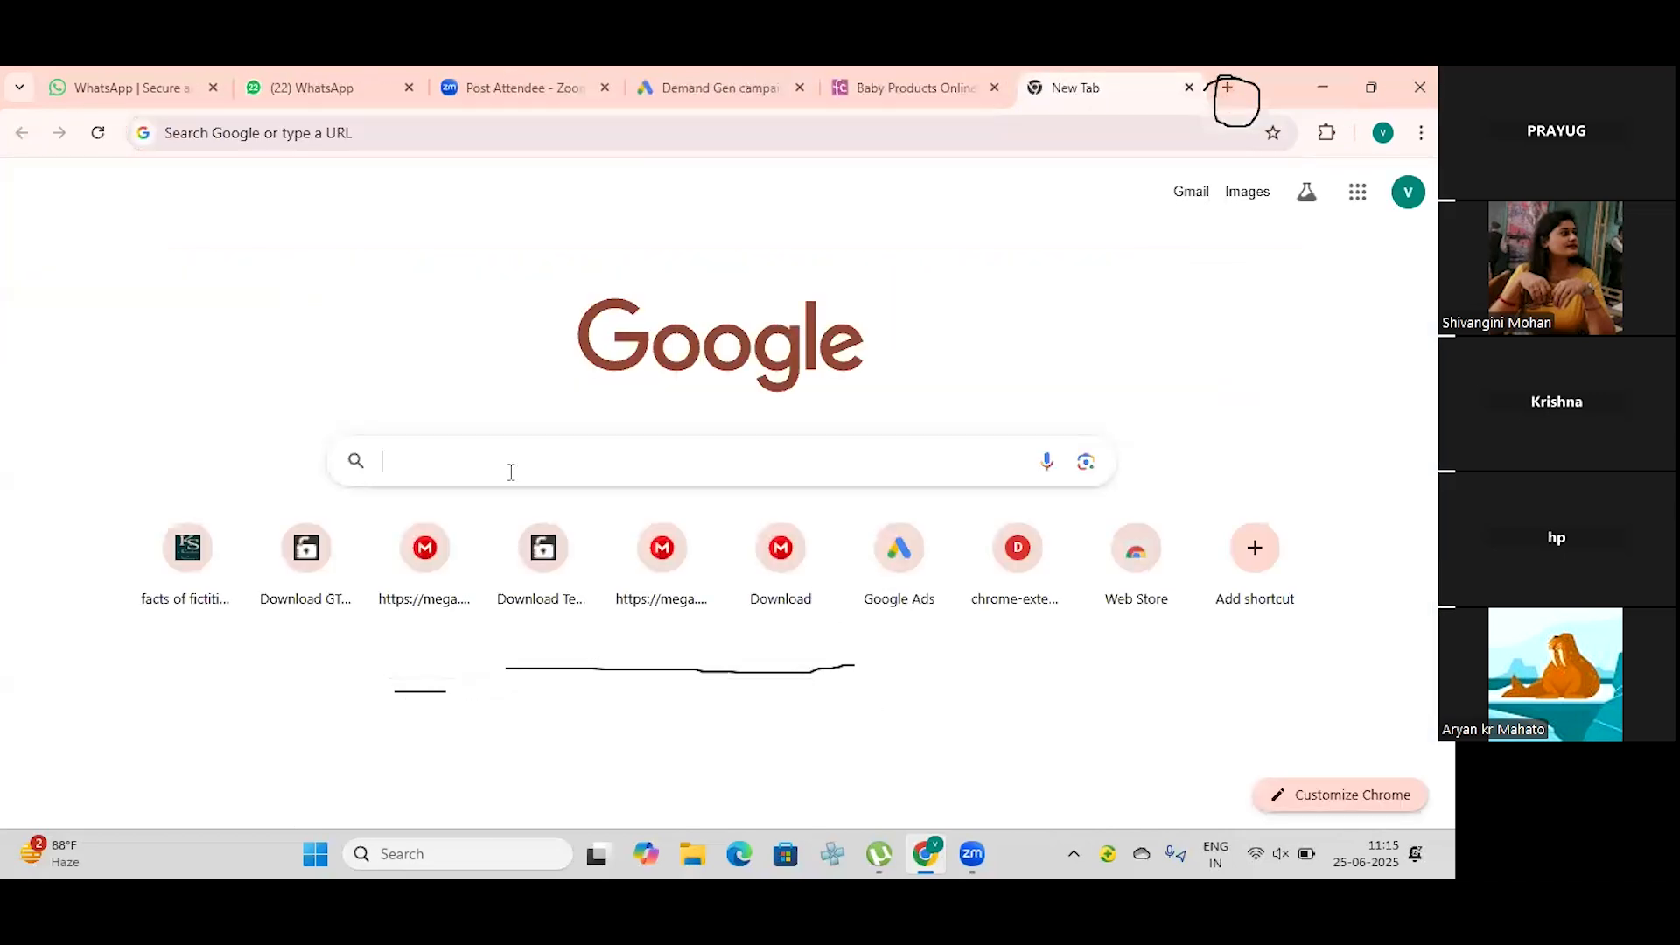
left_click(1034, 370)
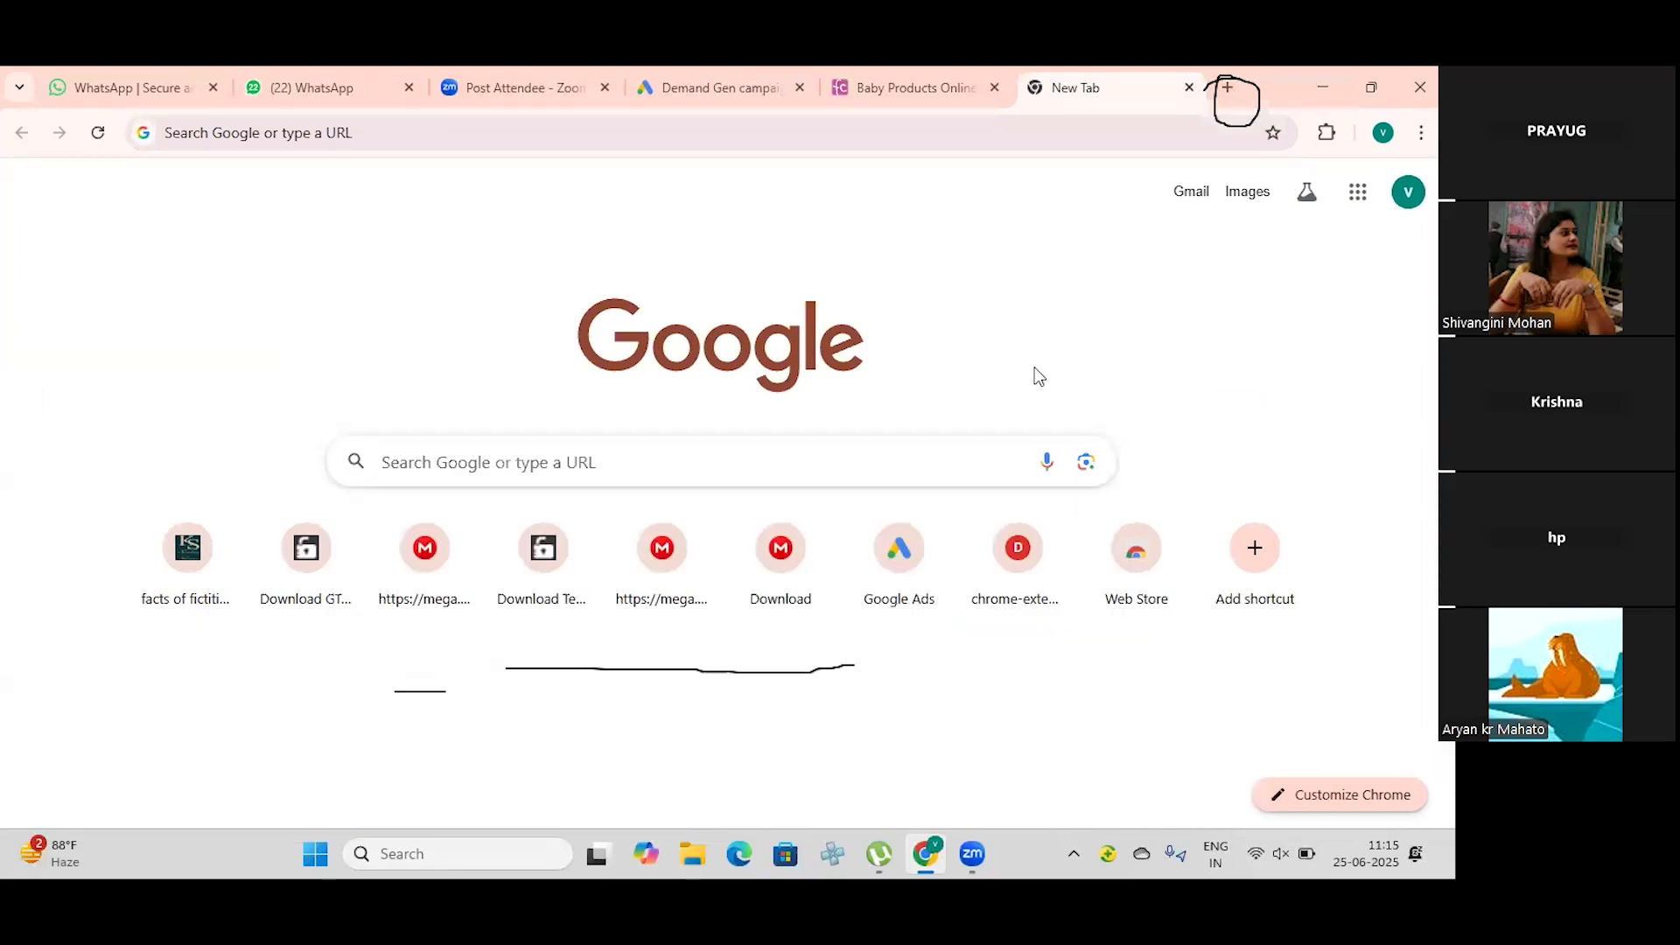
left_click(619, 464)
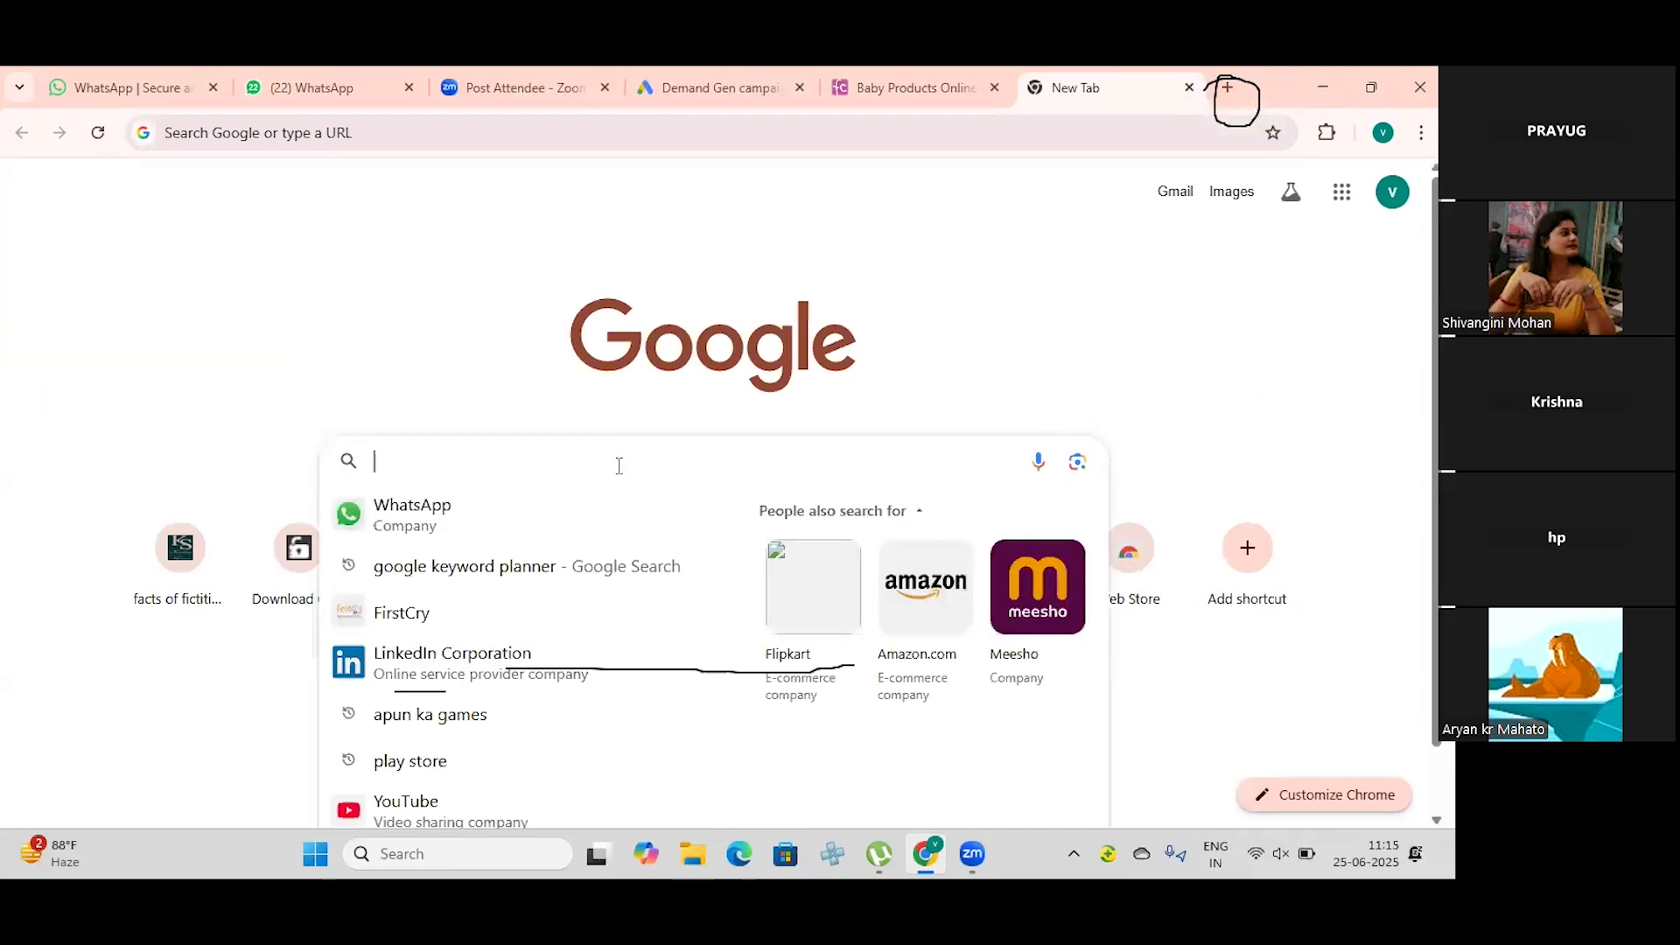
type("v")
key("Escape")
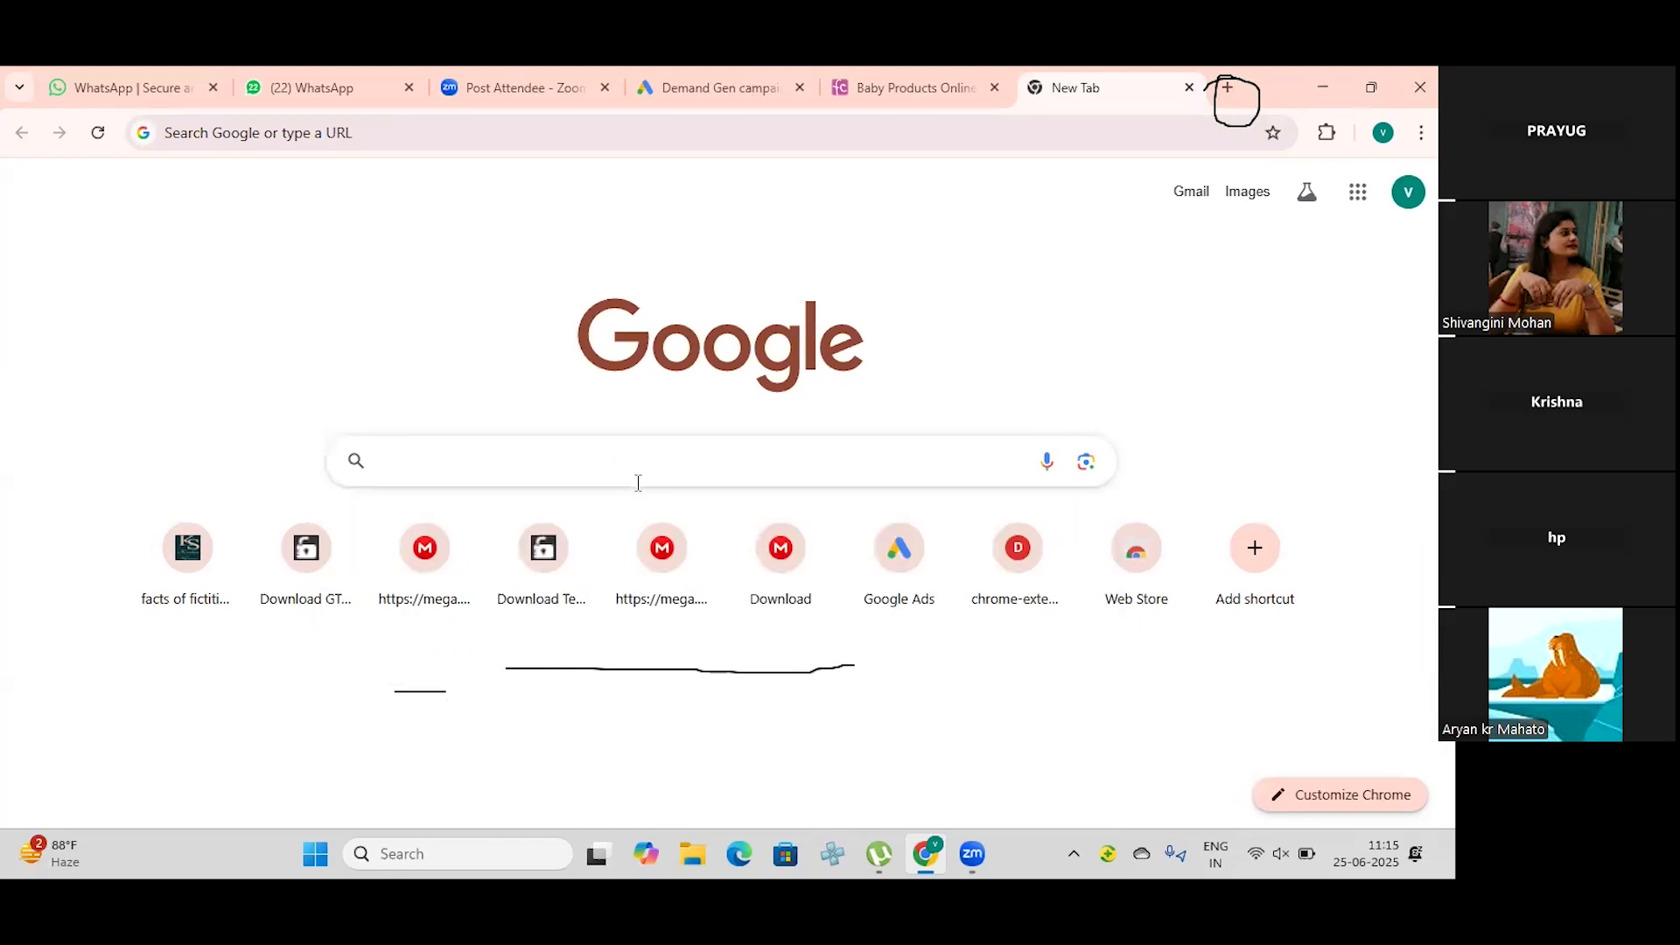
left_click(638, 483)
type("bes")
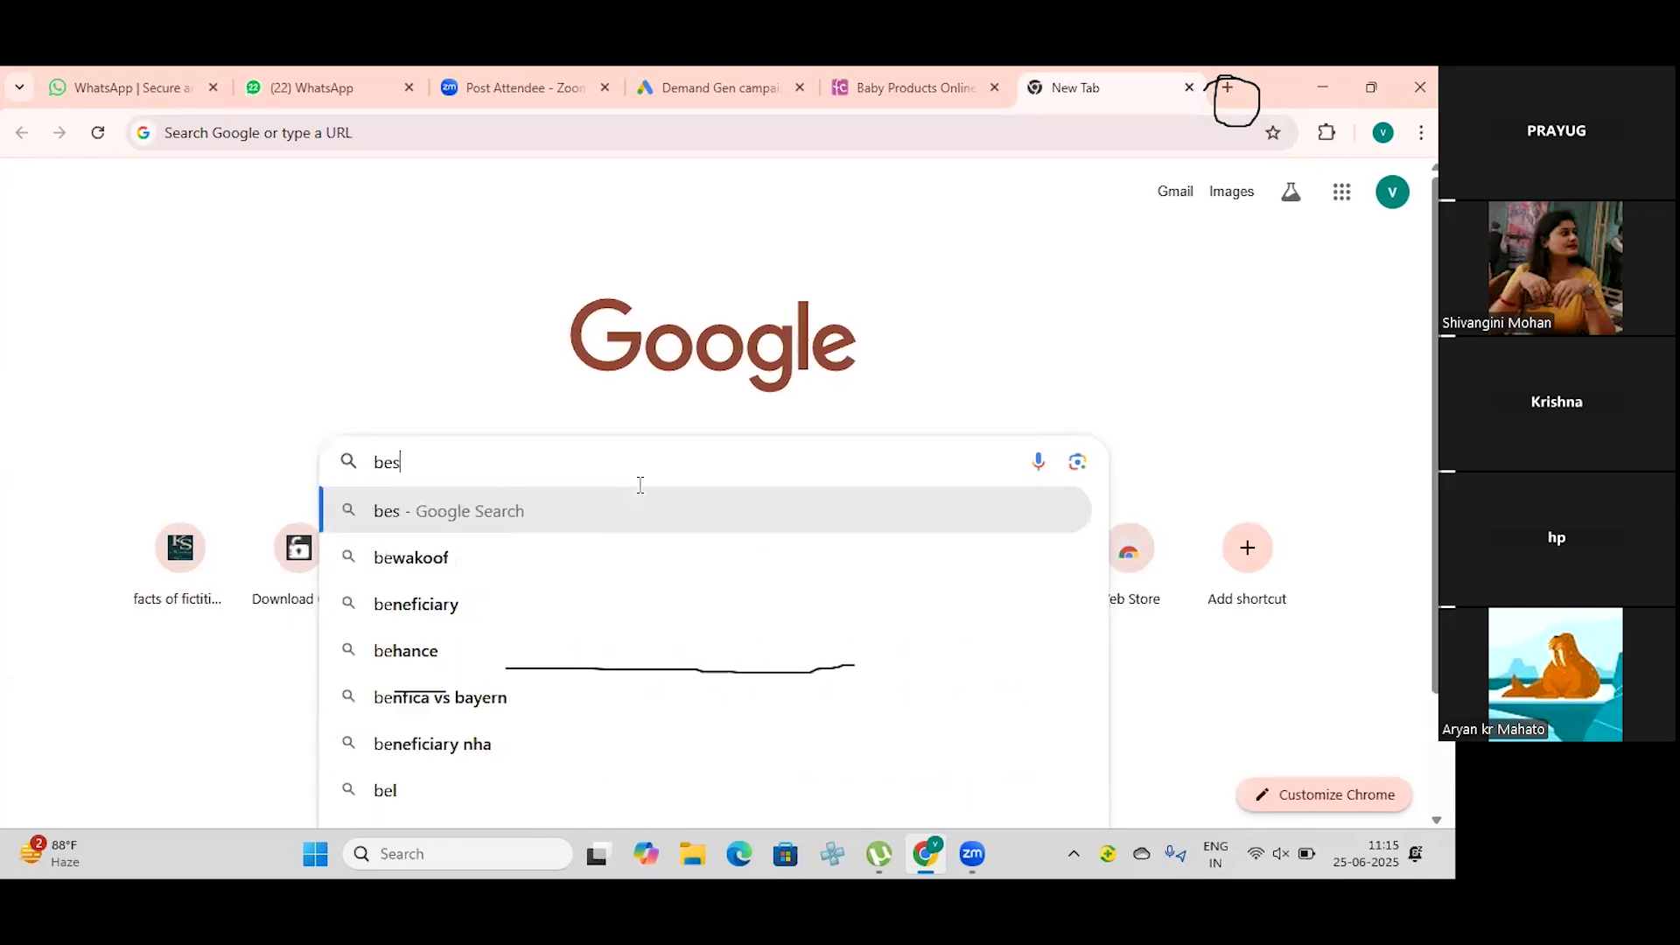
type("t digit")
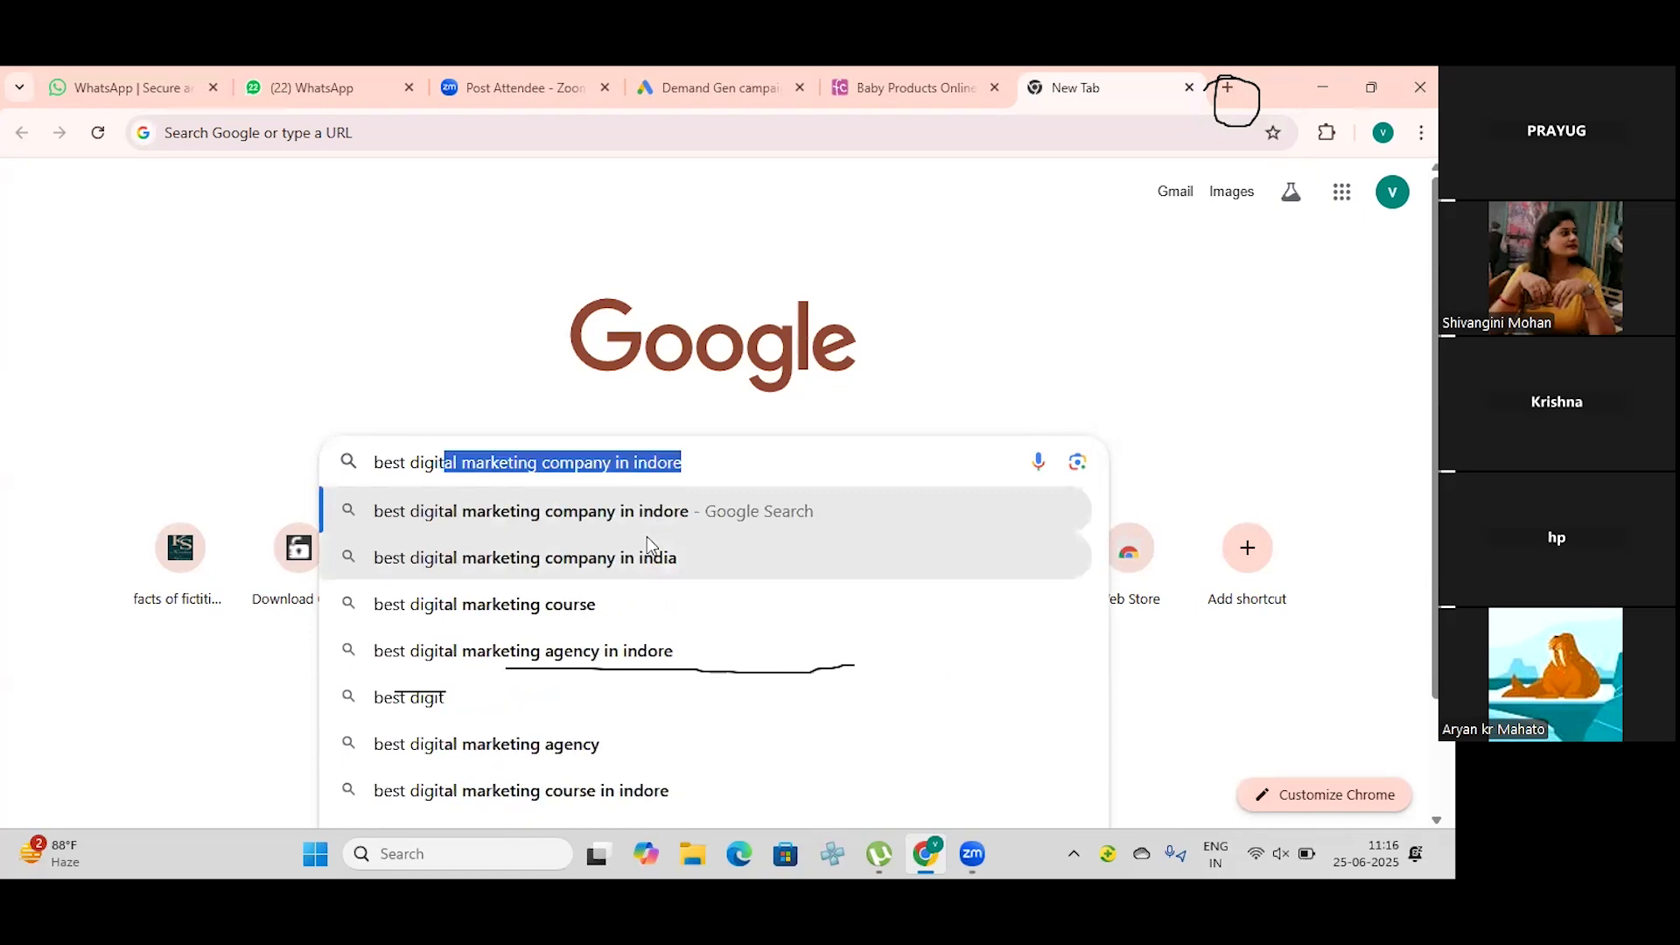
key("Return")
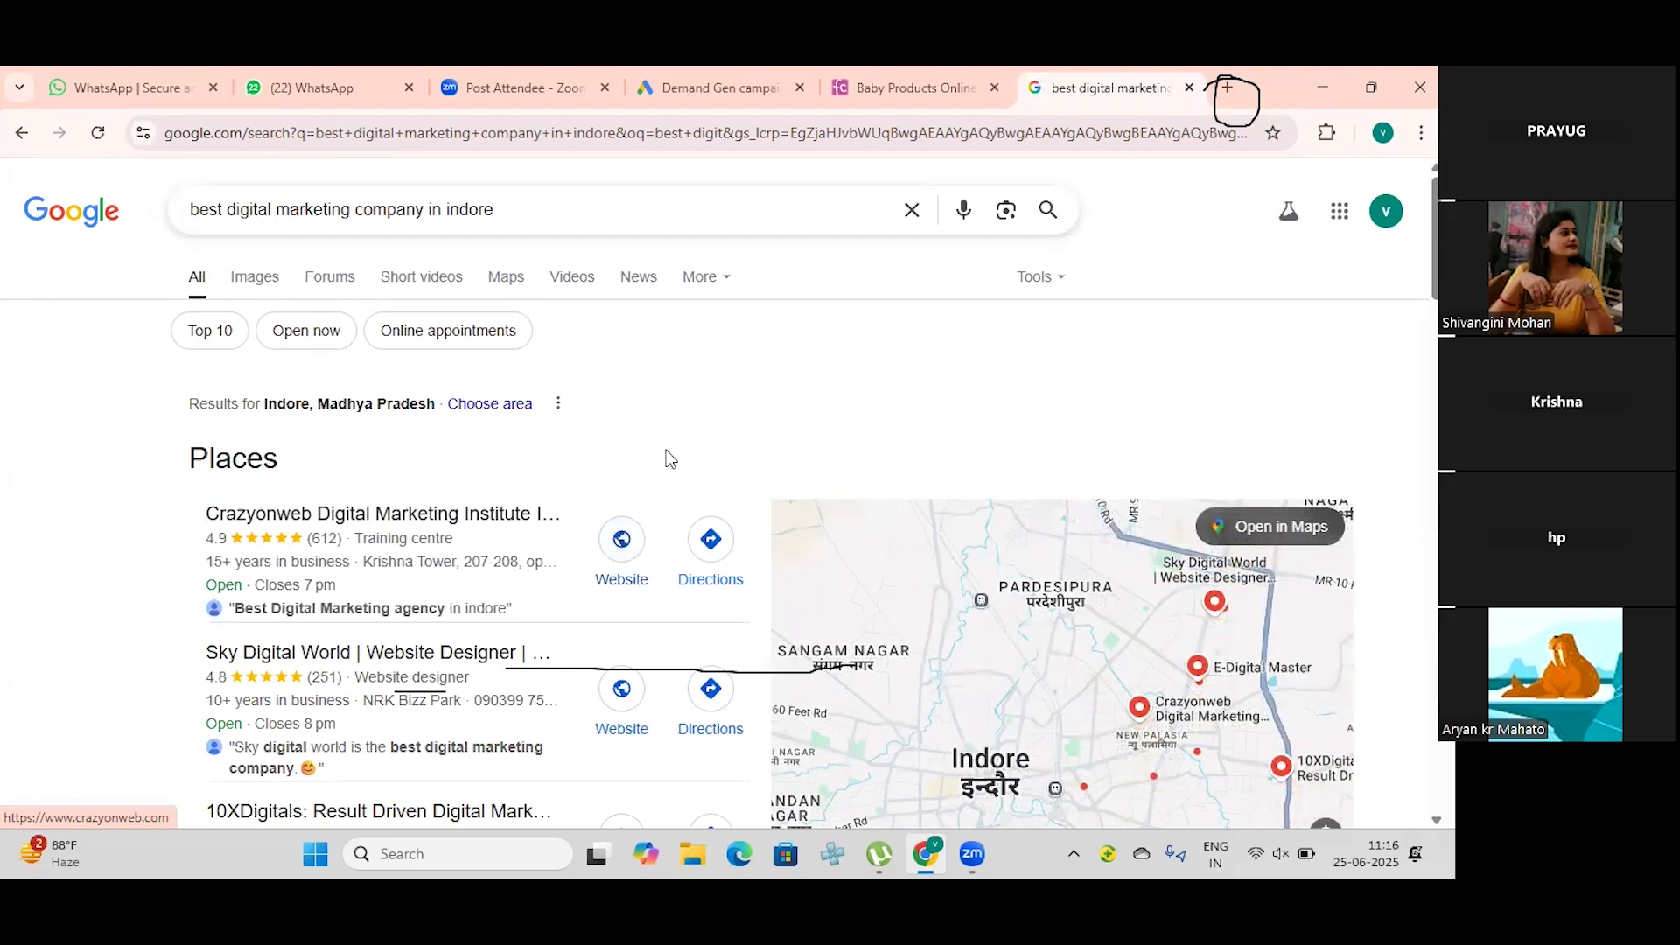
Step: Search Google for "best tour and travel company in india" and look through the sponsored results
scroll(645, 450, "down", 3)
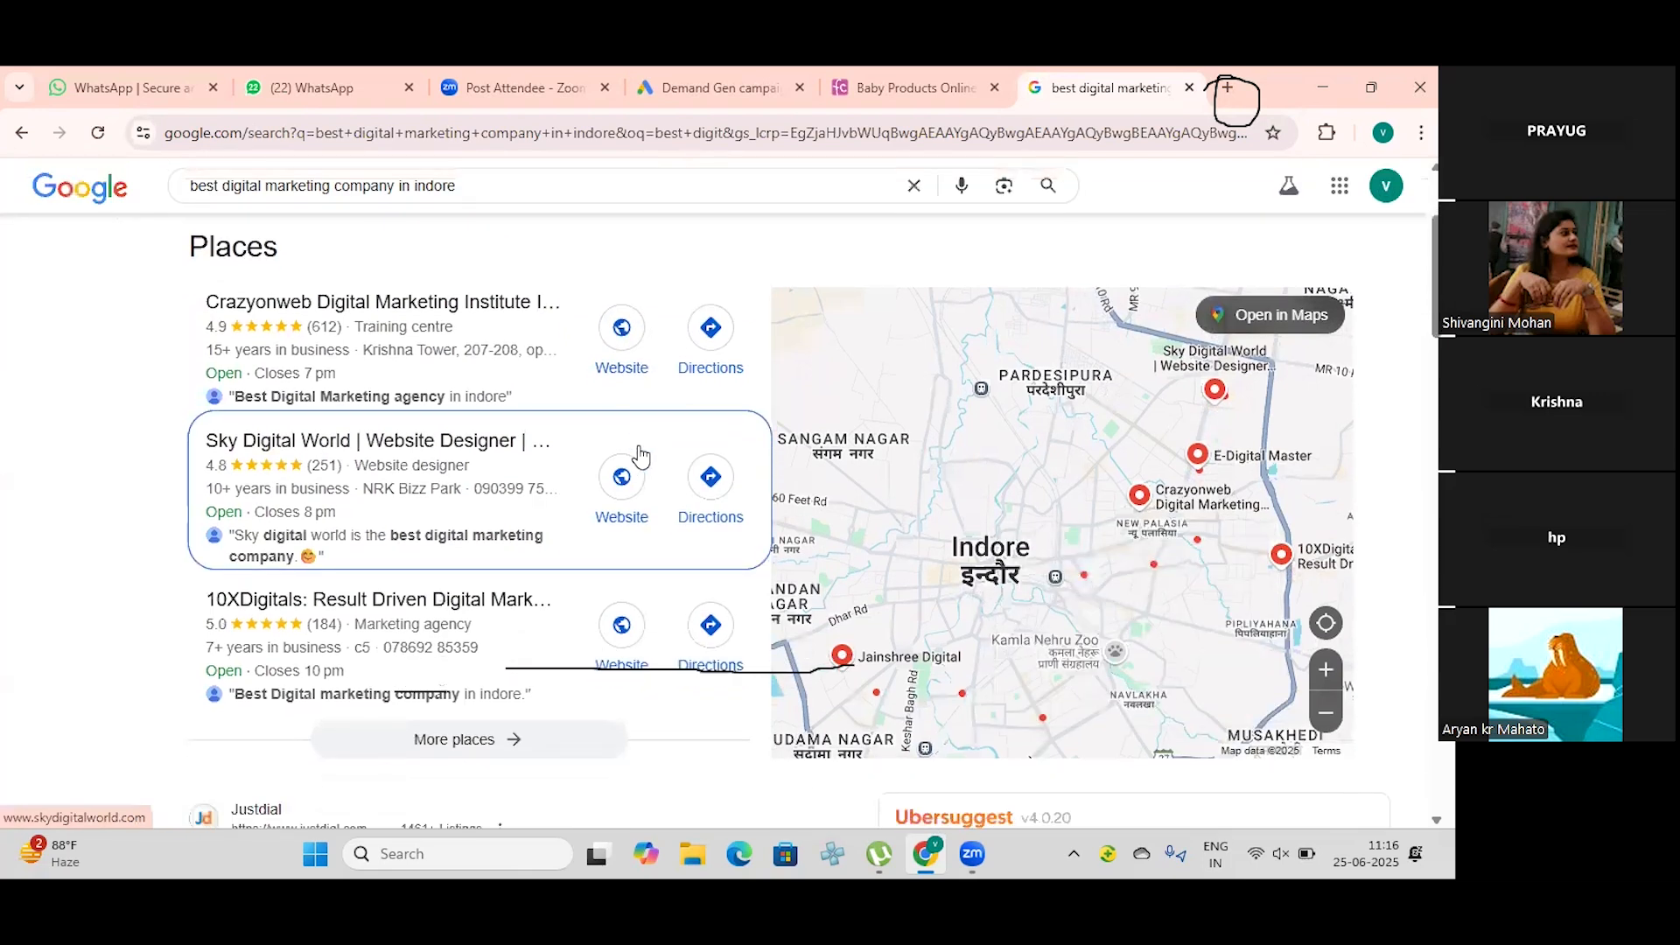
scroll(642, 456, "down", 1)
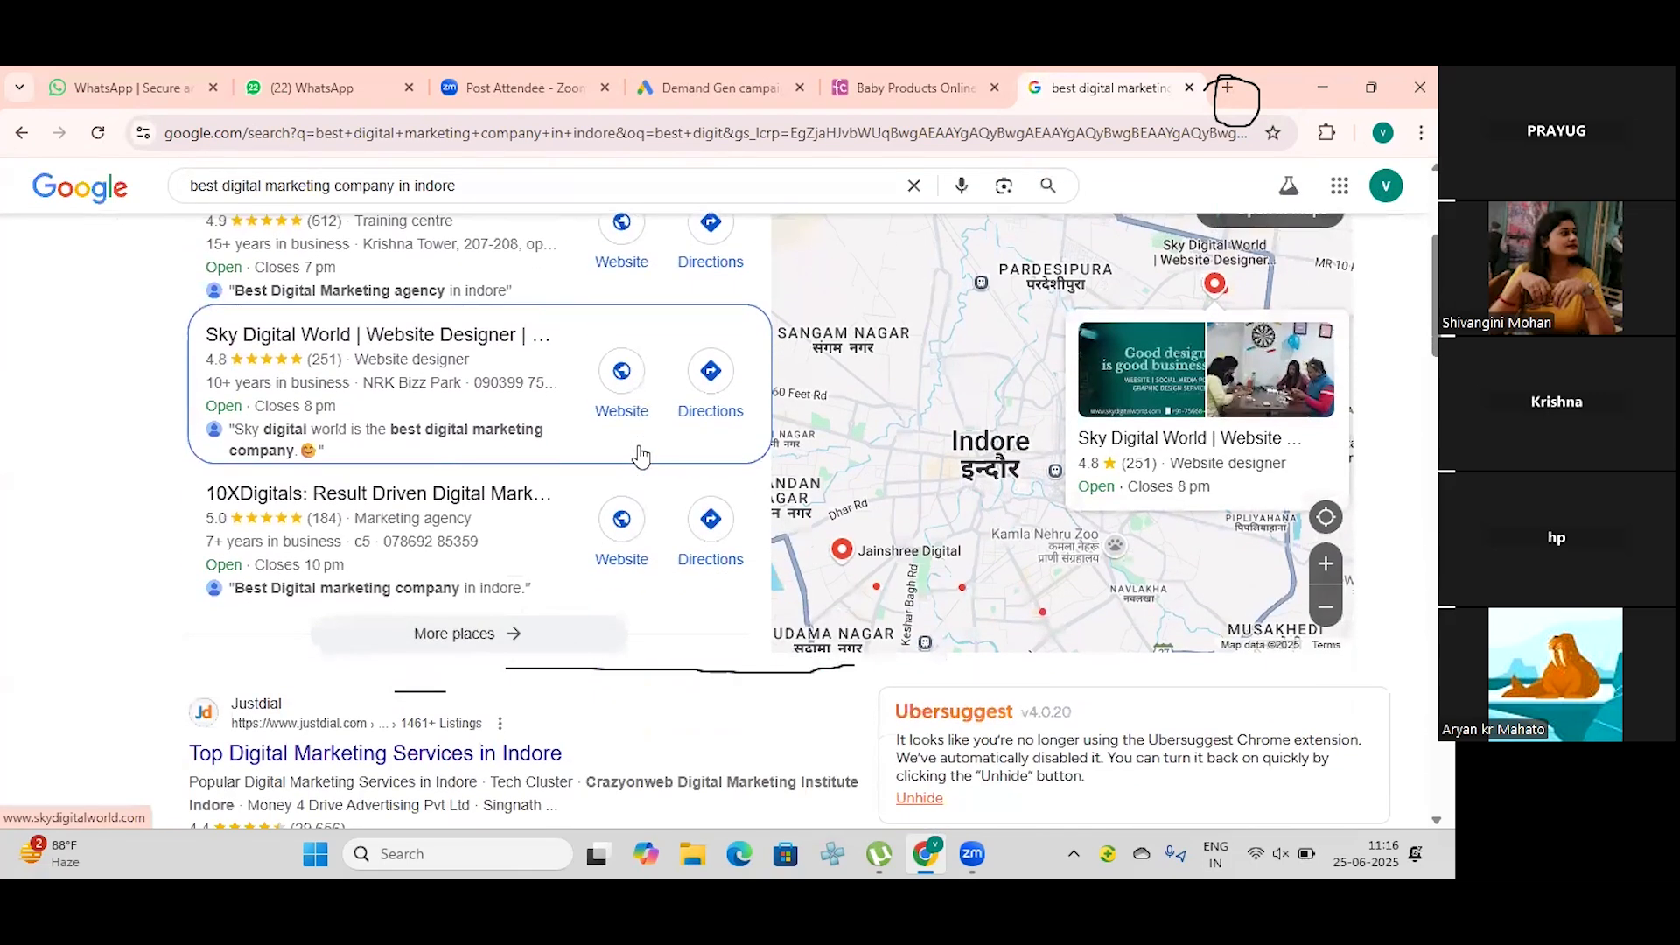
scroll(640, 451, "down", 2)
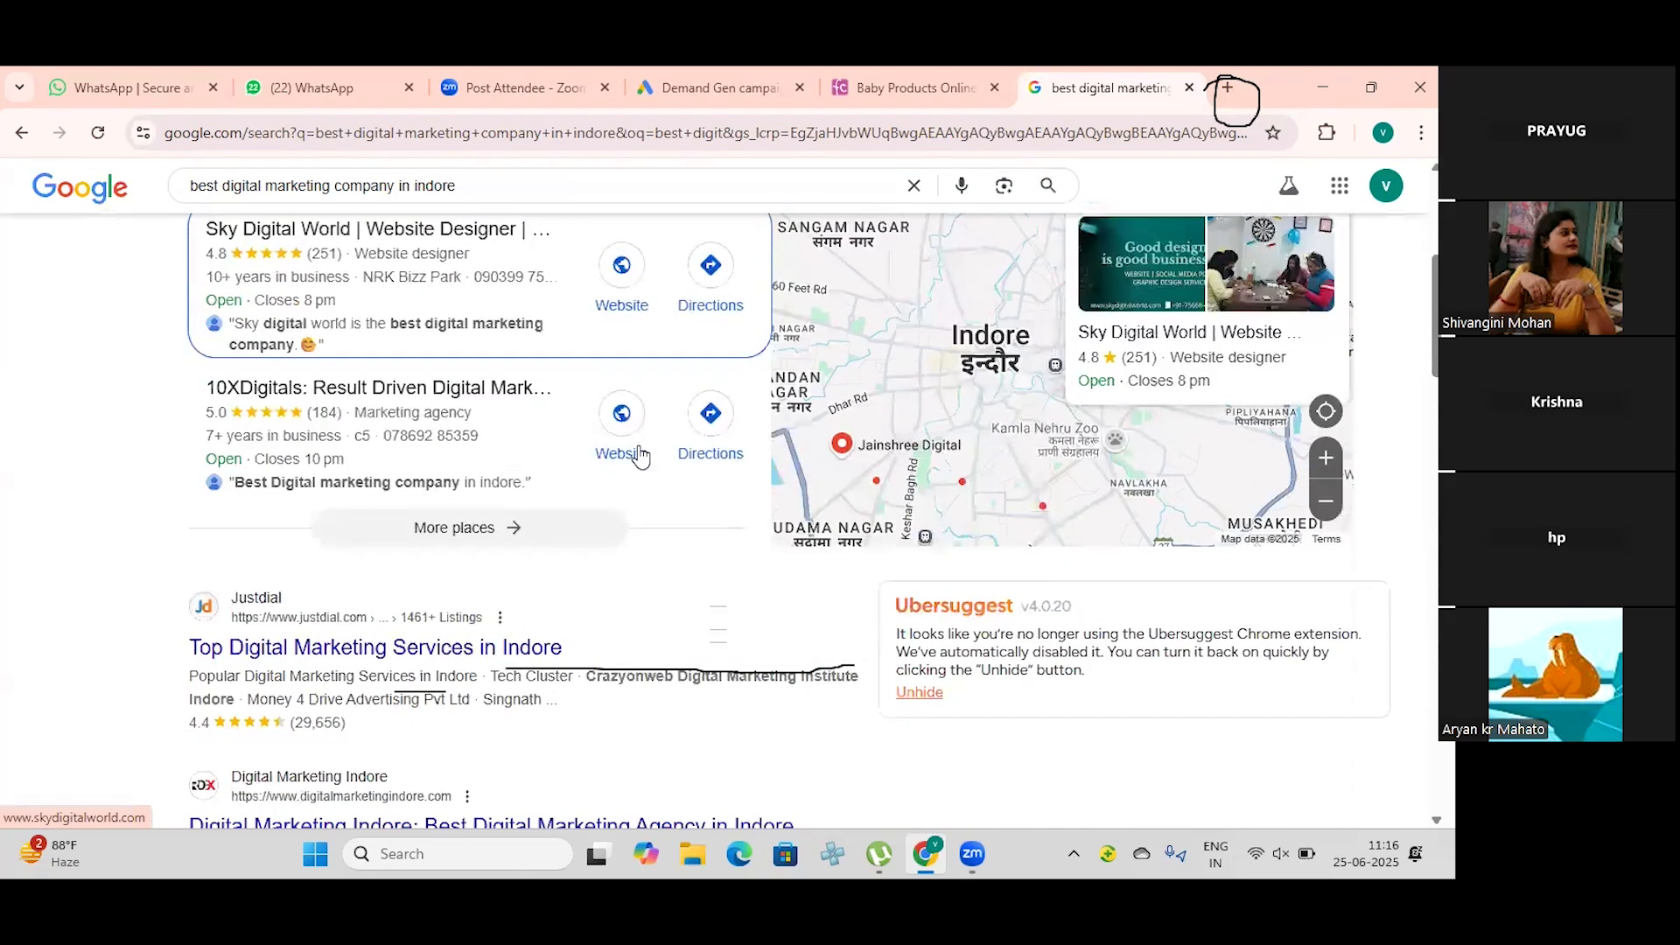
scroll(613, 254, "up", 2)
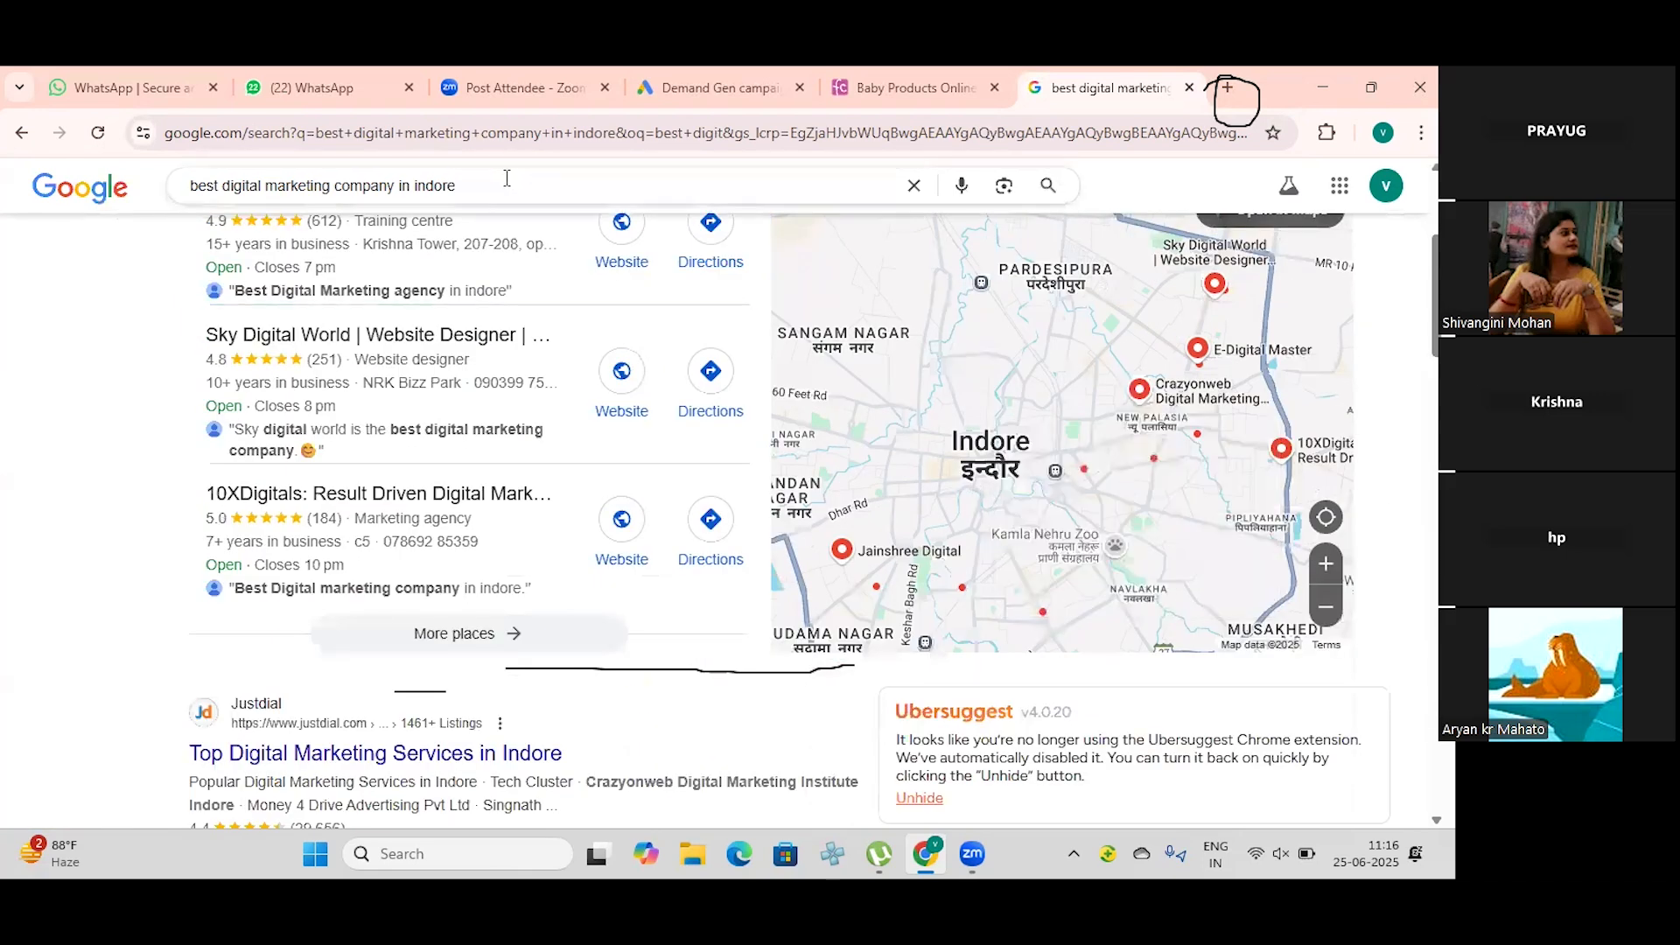
left_click(511, 184)
key("BackSpace")
key("BackSpace")
key("BackSpace")
key("BackSpace")
key("BackSpace")
key("BackSpace")
key("BackSpace")
key("BackSpace")
key("BackSpace")
key("BackSpace")
key("BackSpace")
key("BackSpace")
key("BackSpace")
key("BackSpace")
key("BackSpace")
key("BackSpace")
key("BackSpace")
key("BackSpace")
key("BackSpace")
key("BackSpace")
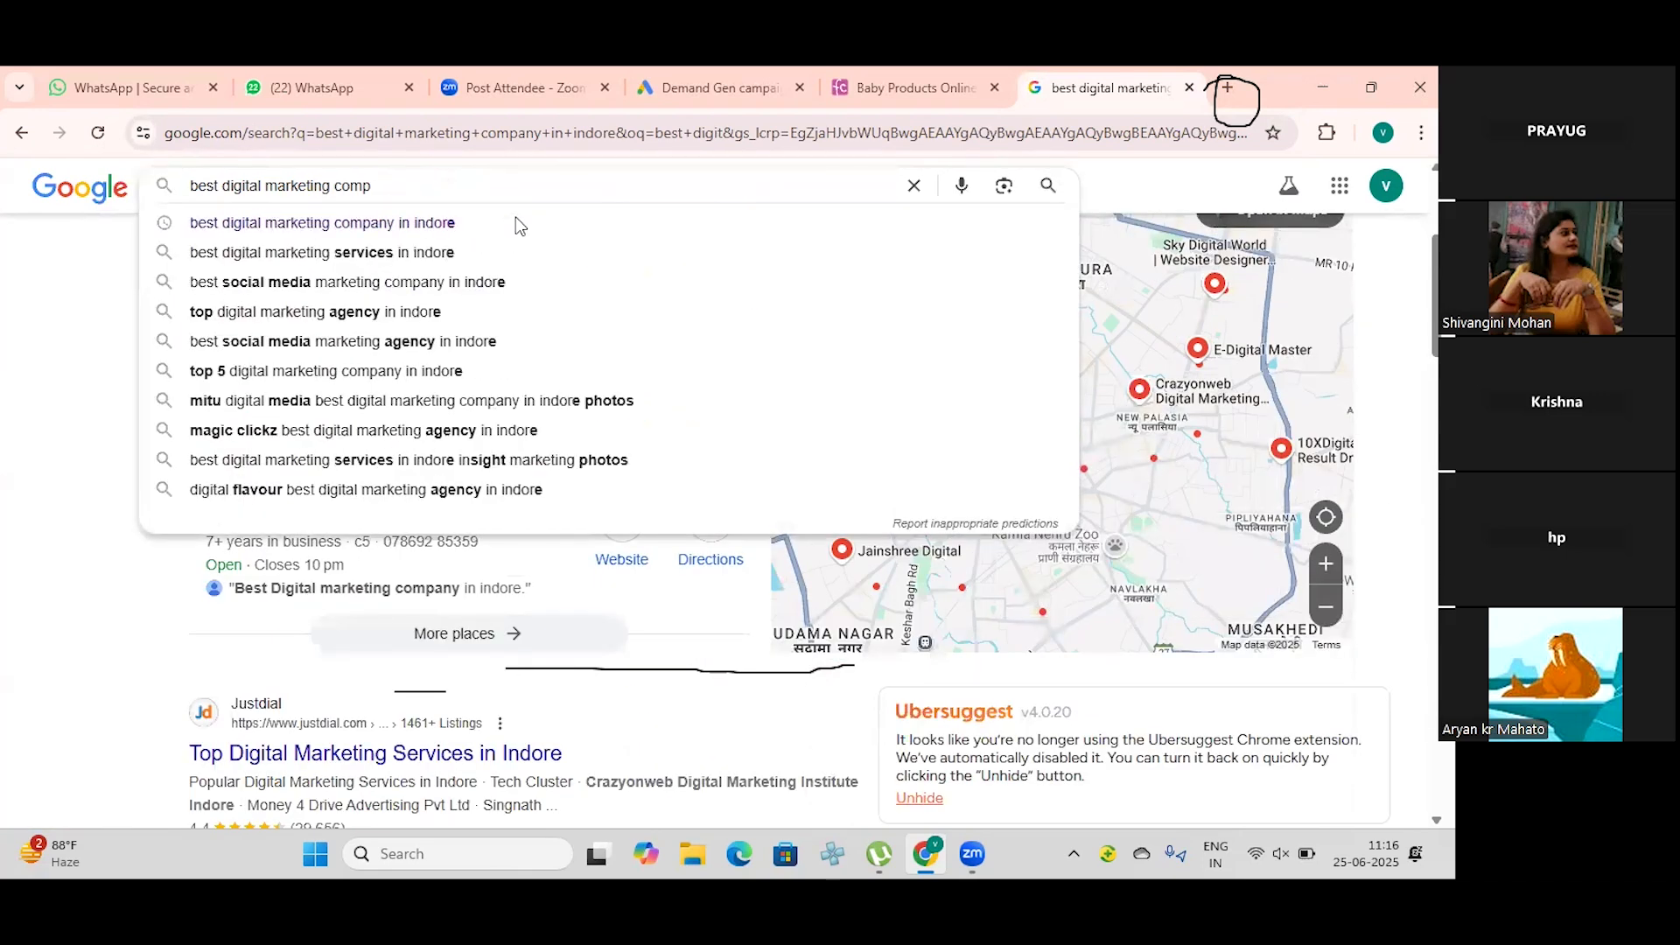
type("best tour")
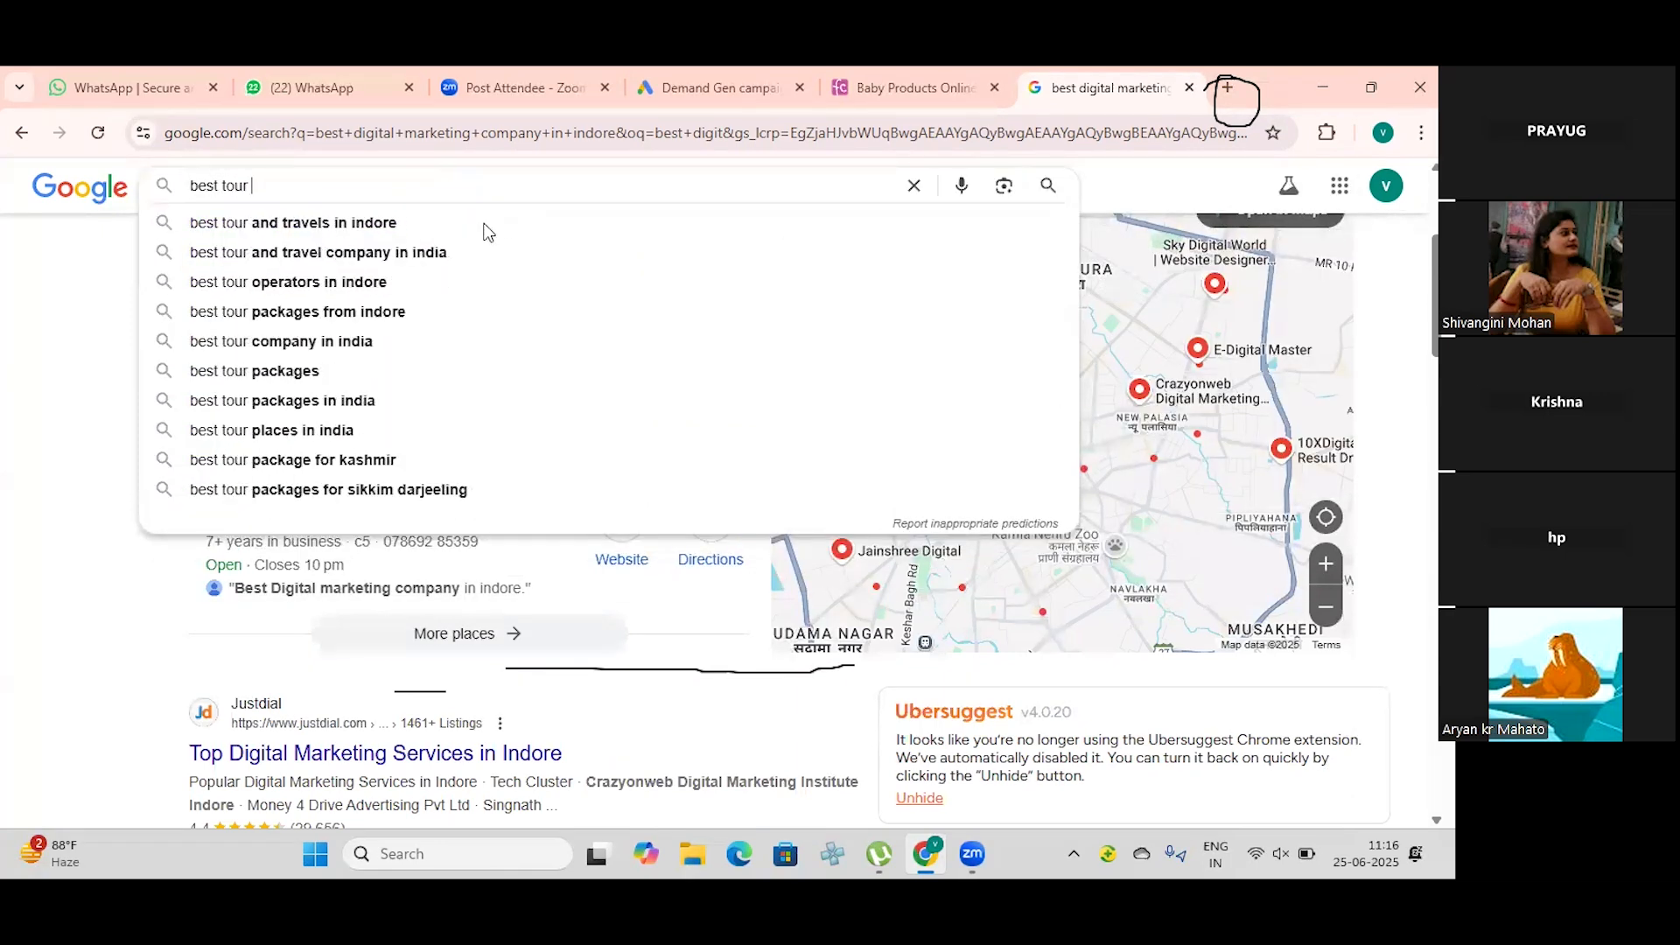
left_click(477, 253)
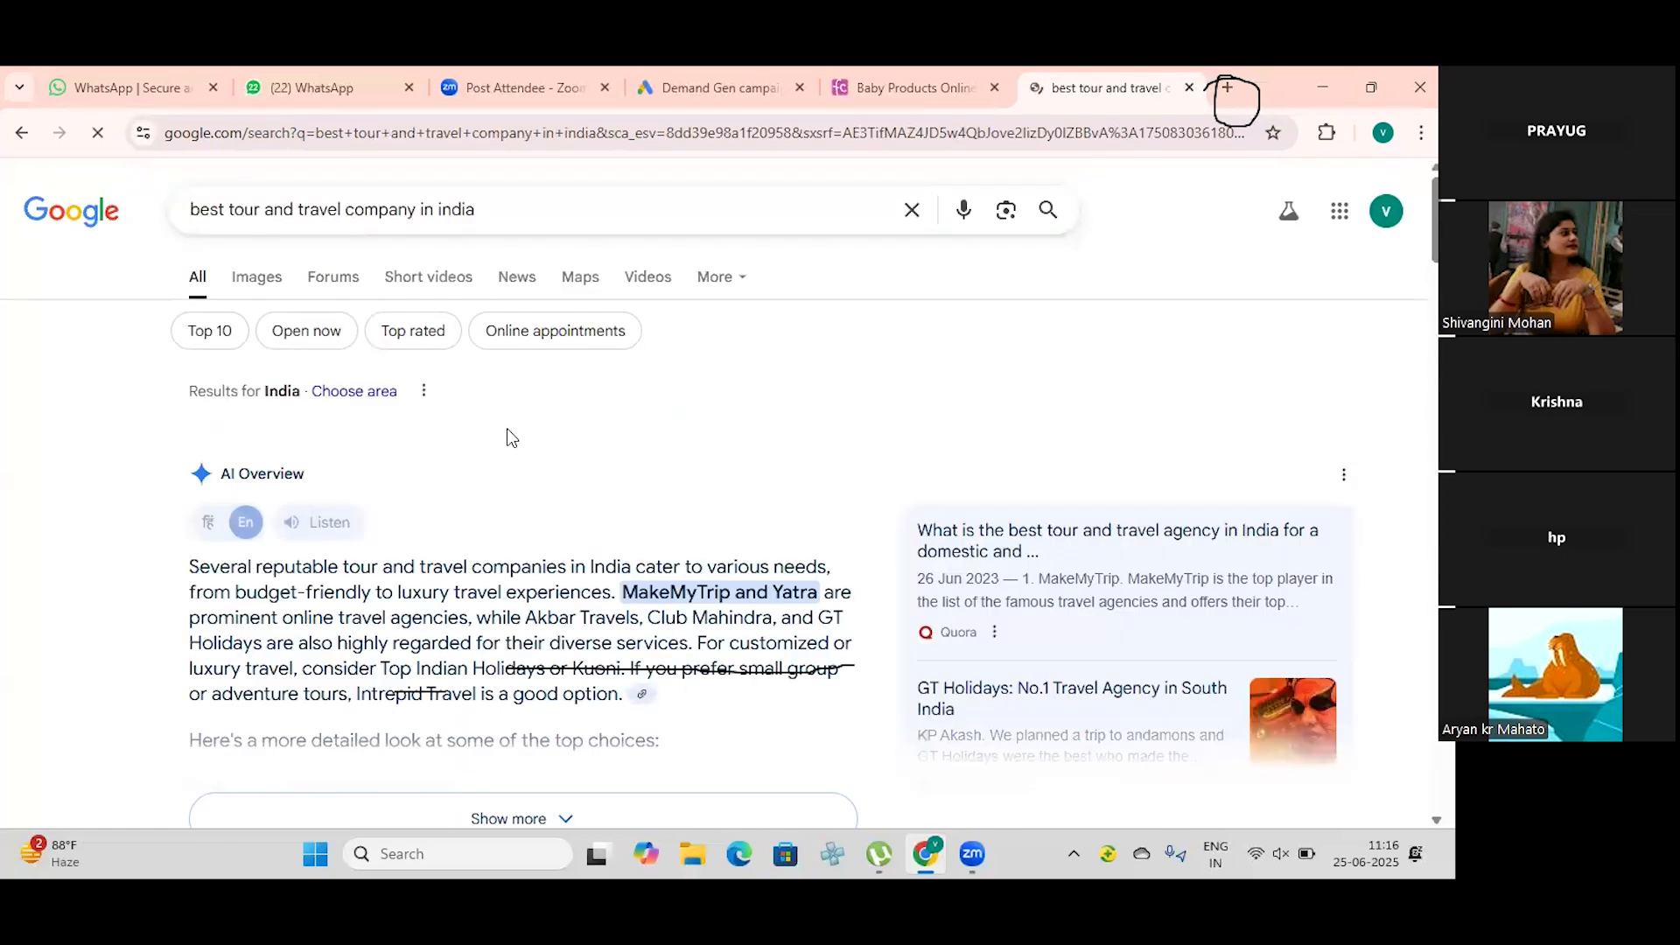
scroll(507, 428, "down", 4)
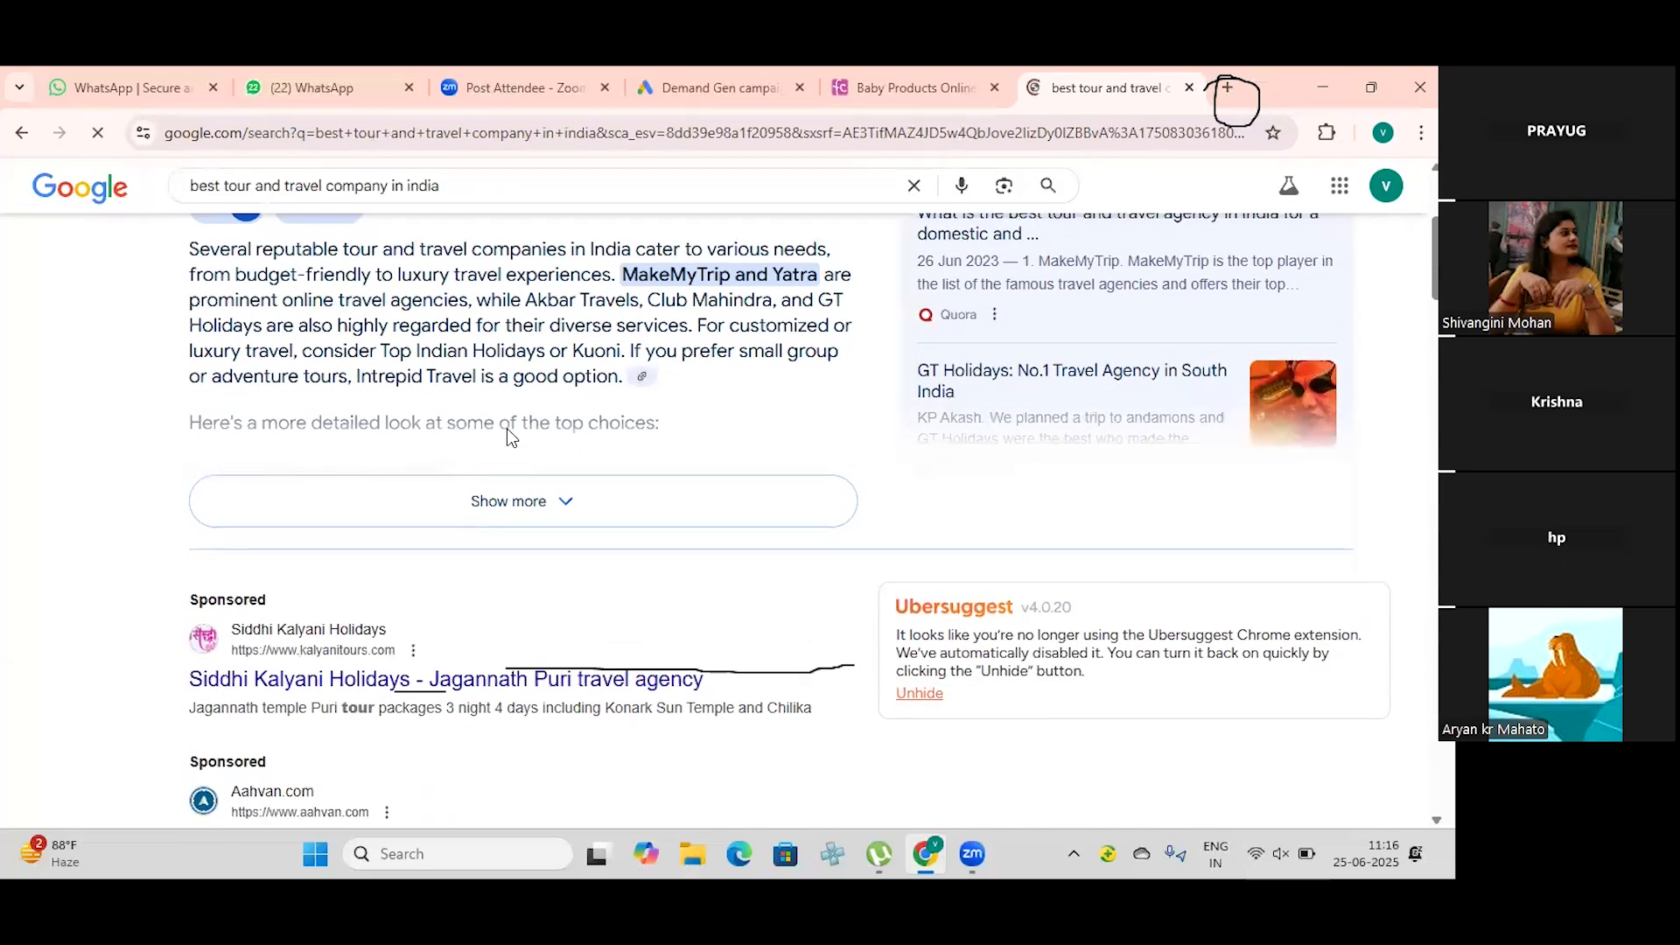
scroll(506, 428, "down", 4)
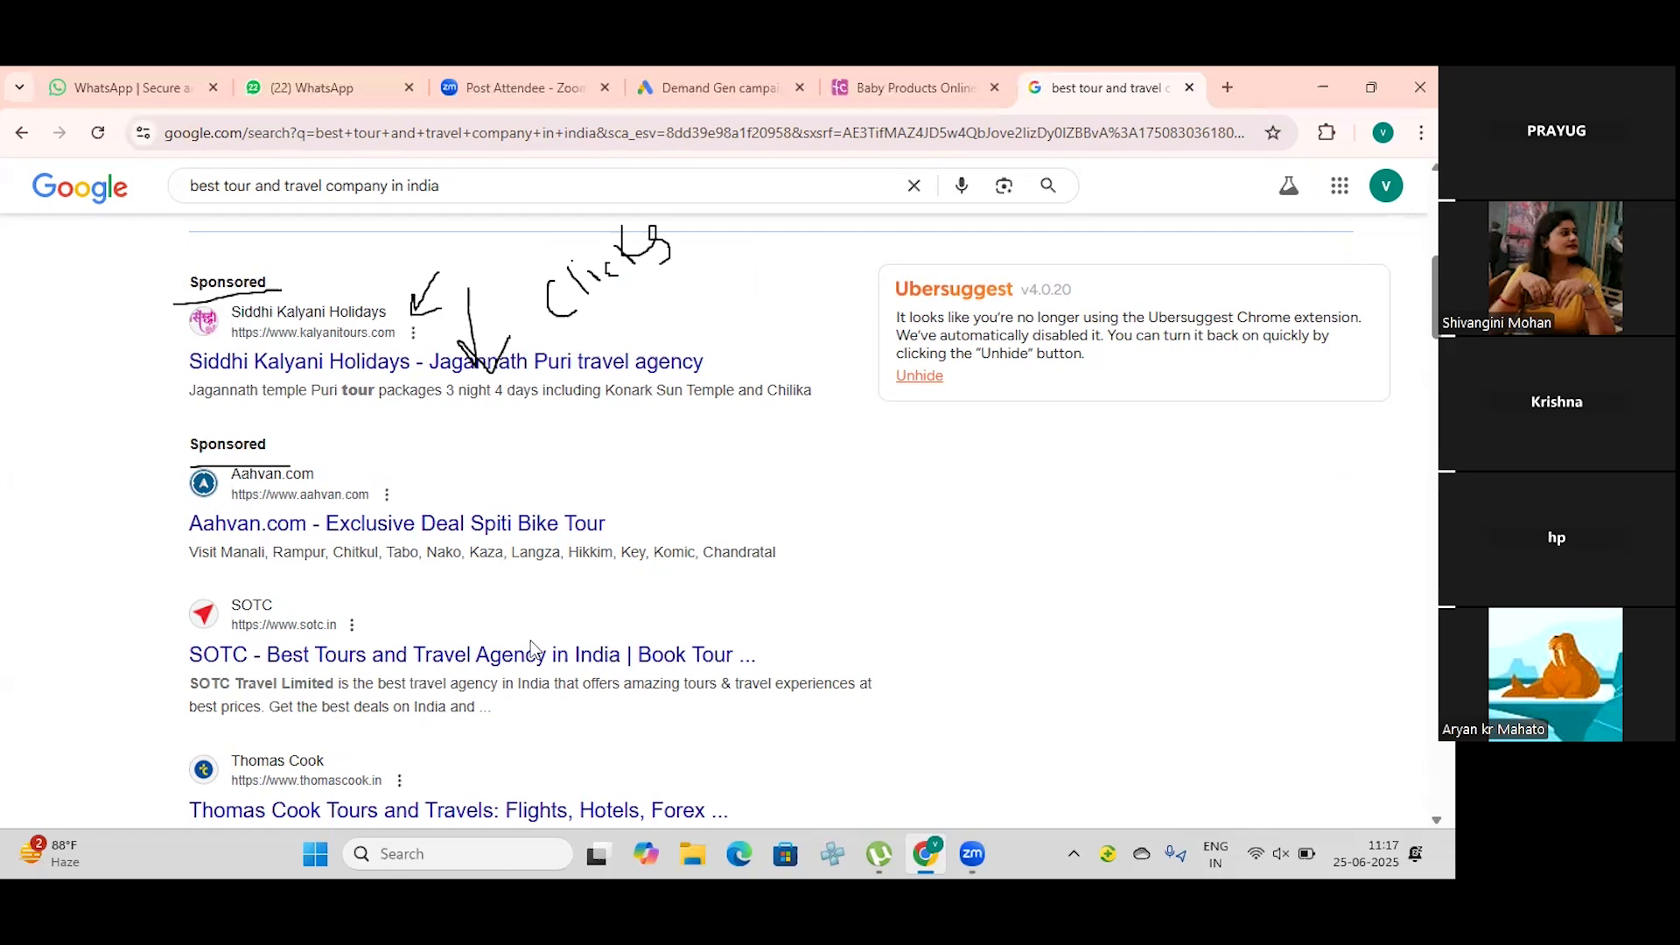
left_click(719, 88)
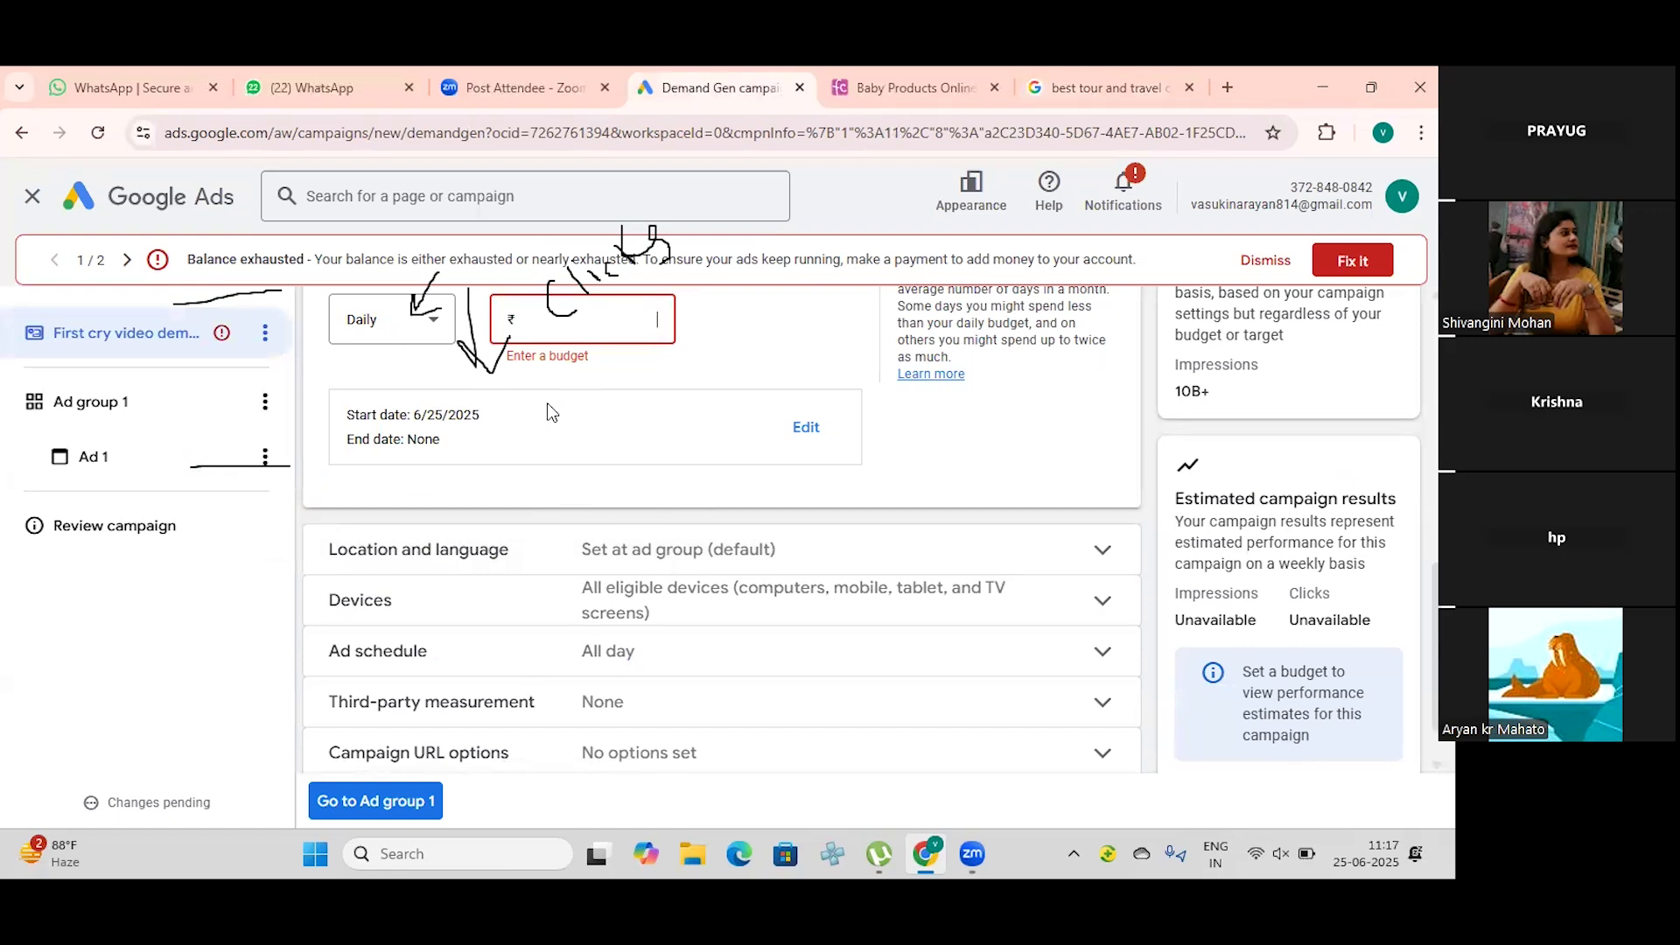
left_click(1225, 90)
left_click(948, 88)
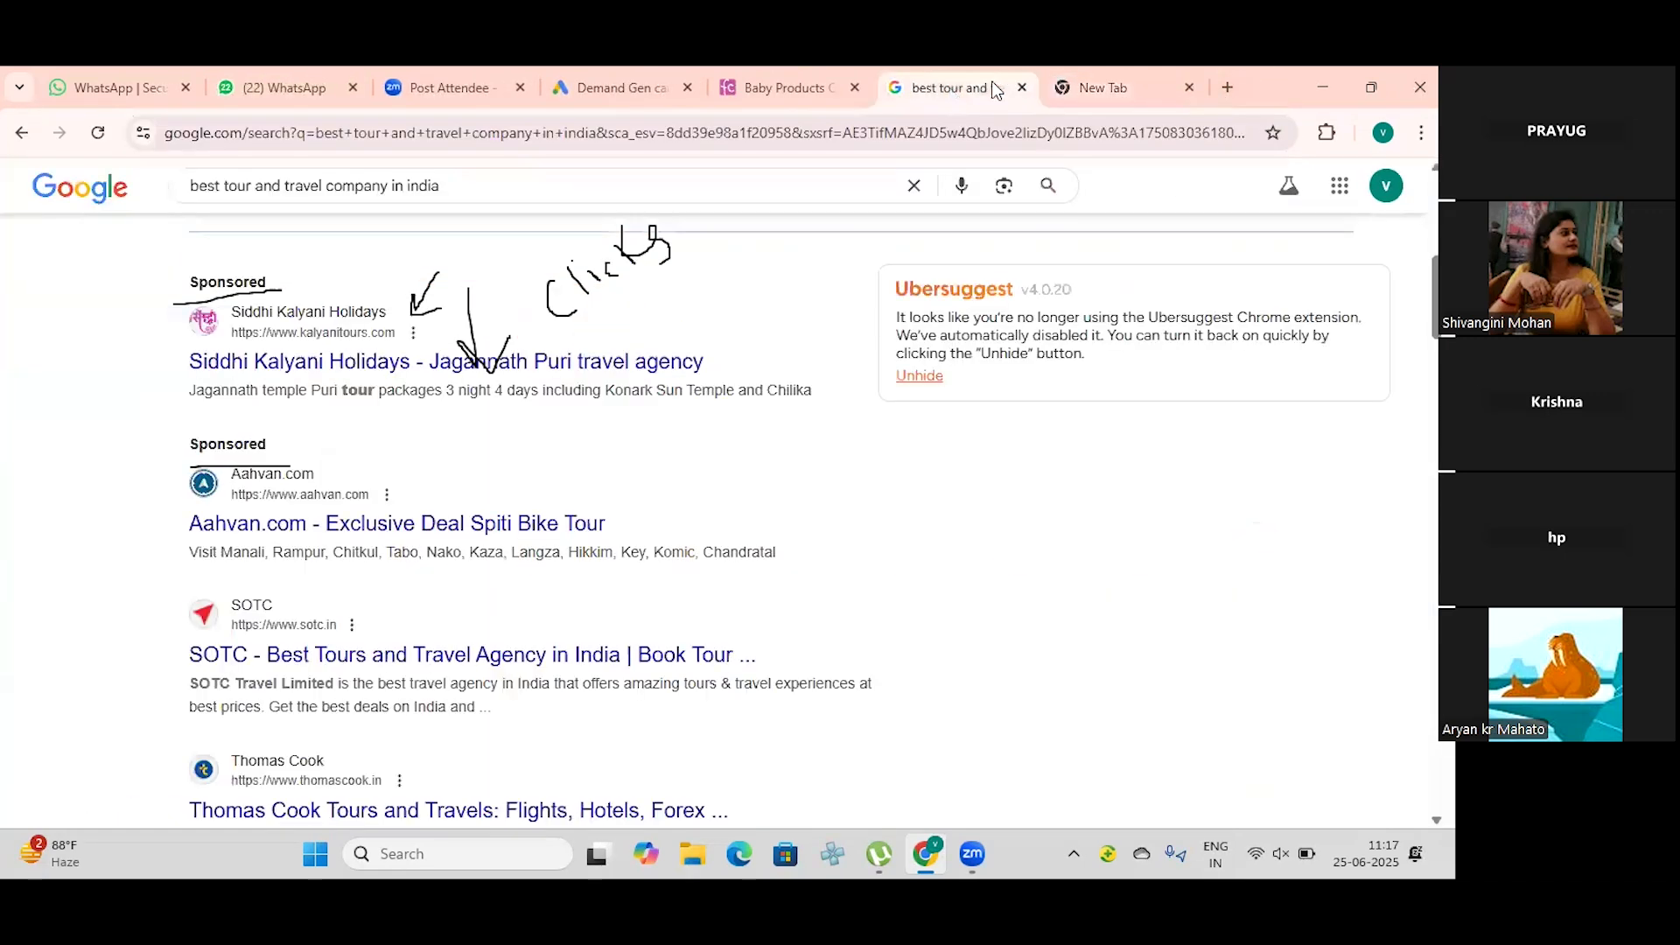
left_click(507, 191)
key("BackSpace")
key("BackSpace")
key("BackSpace")
key("BackSpace")
key("BackSpace")
key("BackSpace")
key("BackSpace")
key("BackSpace")
key("BackSpace")
key("BackSpace")
key("ctrl+BackSpace")
key("ctrl+BackSpace")
key("ctrl+BackSpace")
key("ctrl+BackSpace")
key("ctrl+BackSpace")
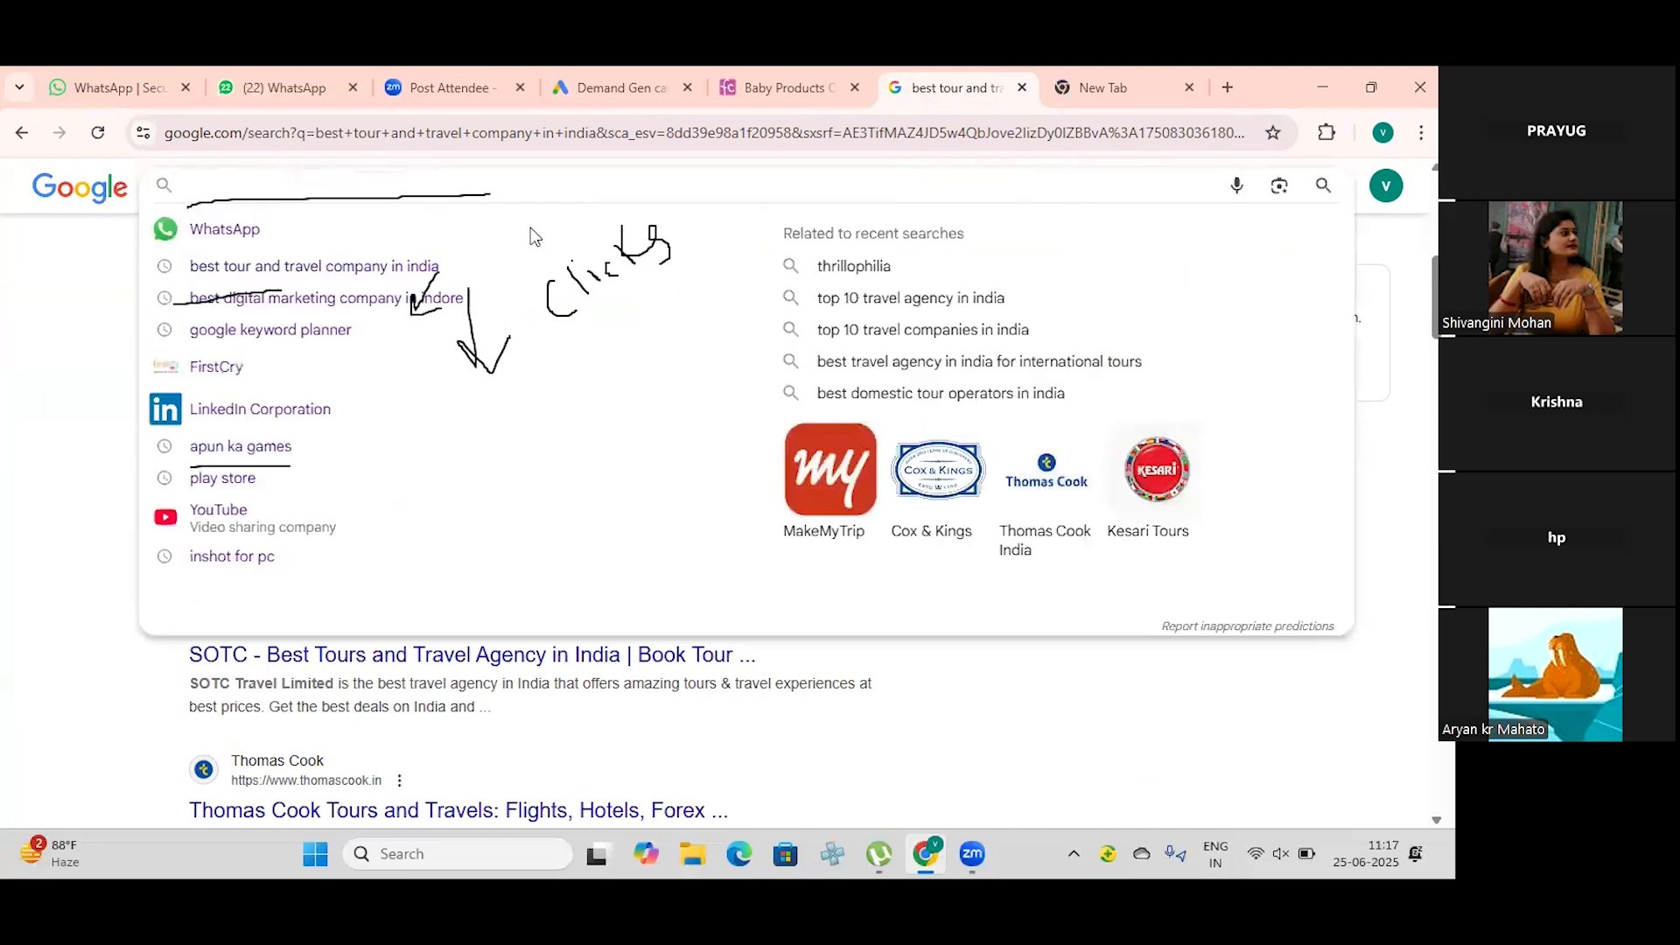
left_click(565, 240)
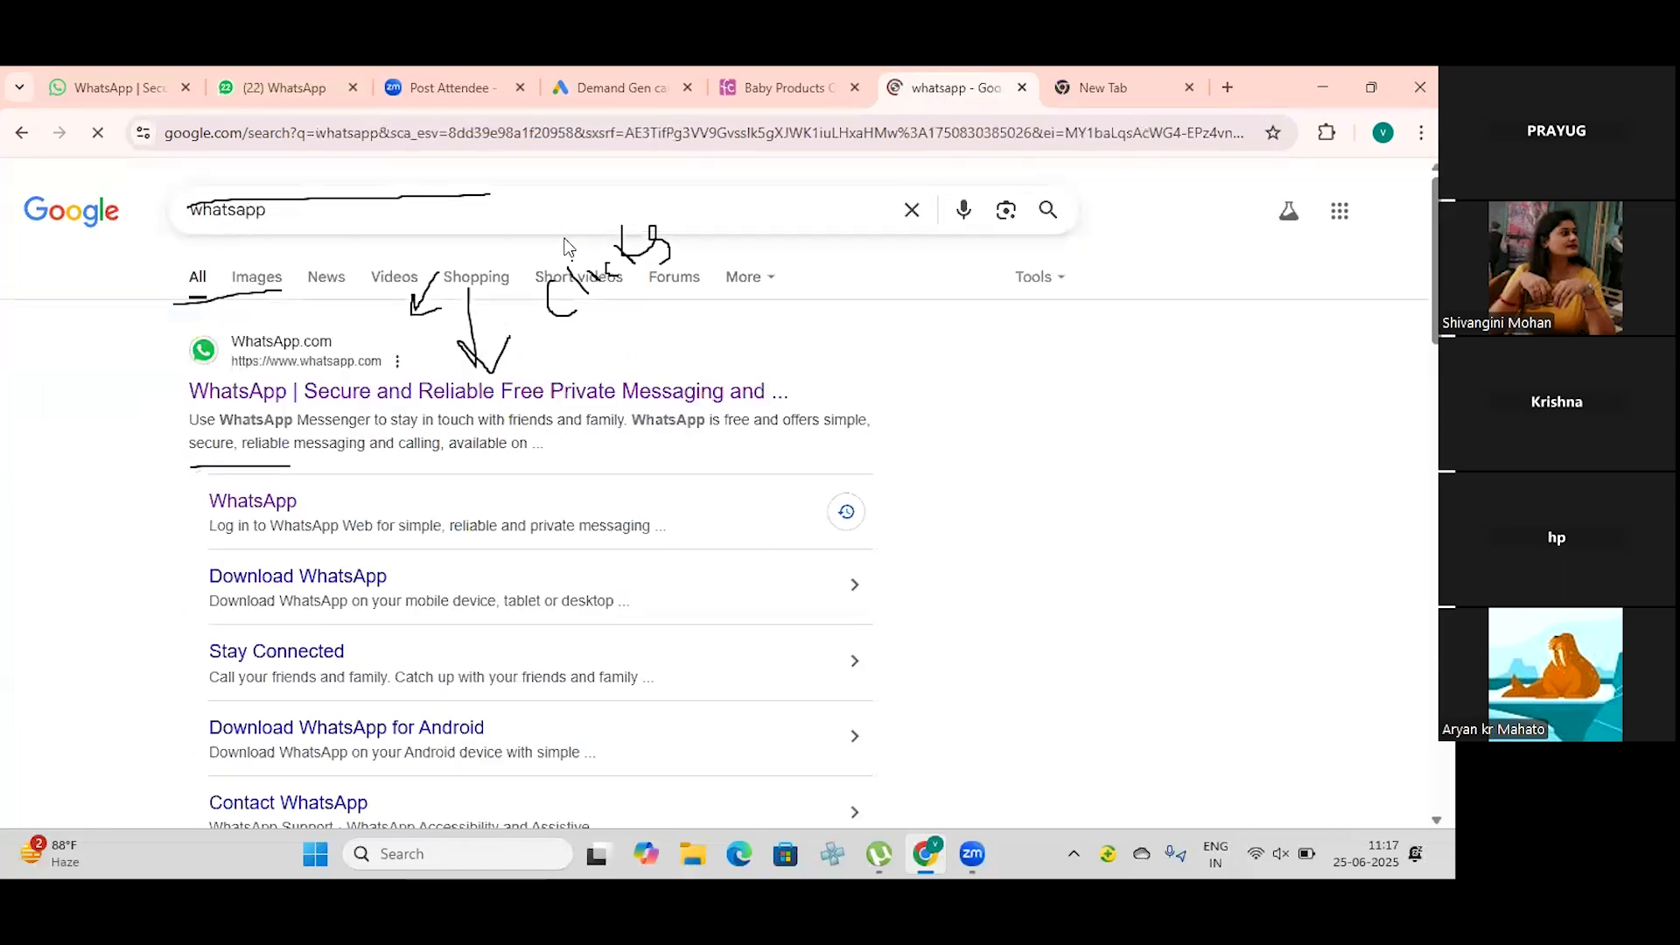
Step: Search Google for "times of india", open the Times of India website and dismiss its Google sign-in prompt
left_click(913, 211)
type("times o")
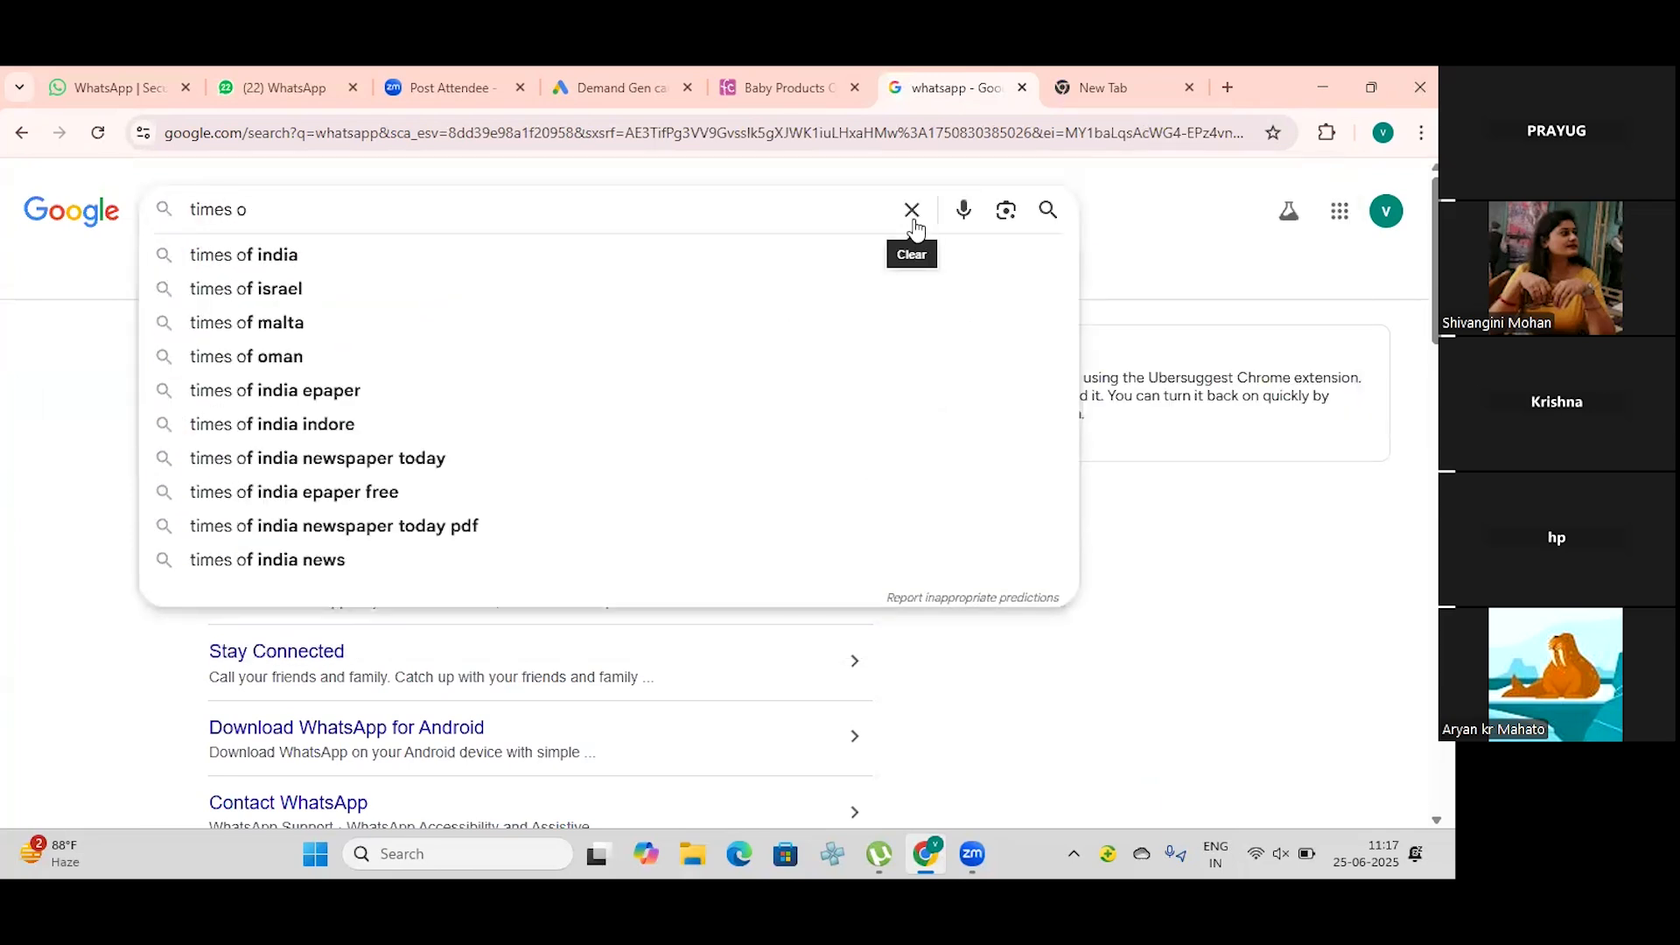
left_click(299, 265)
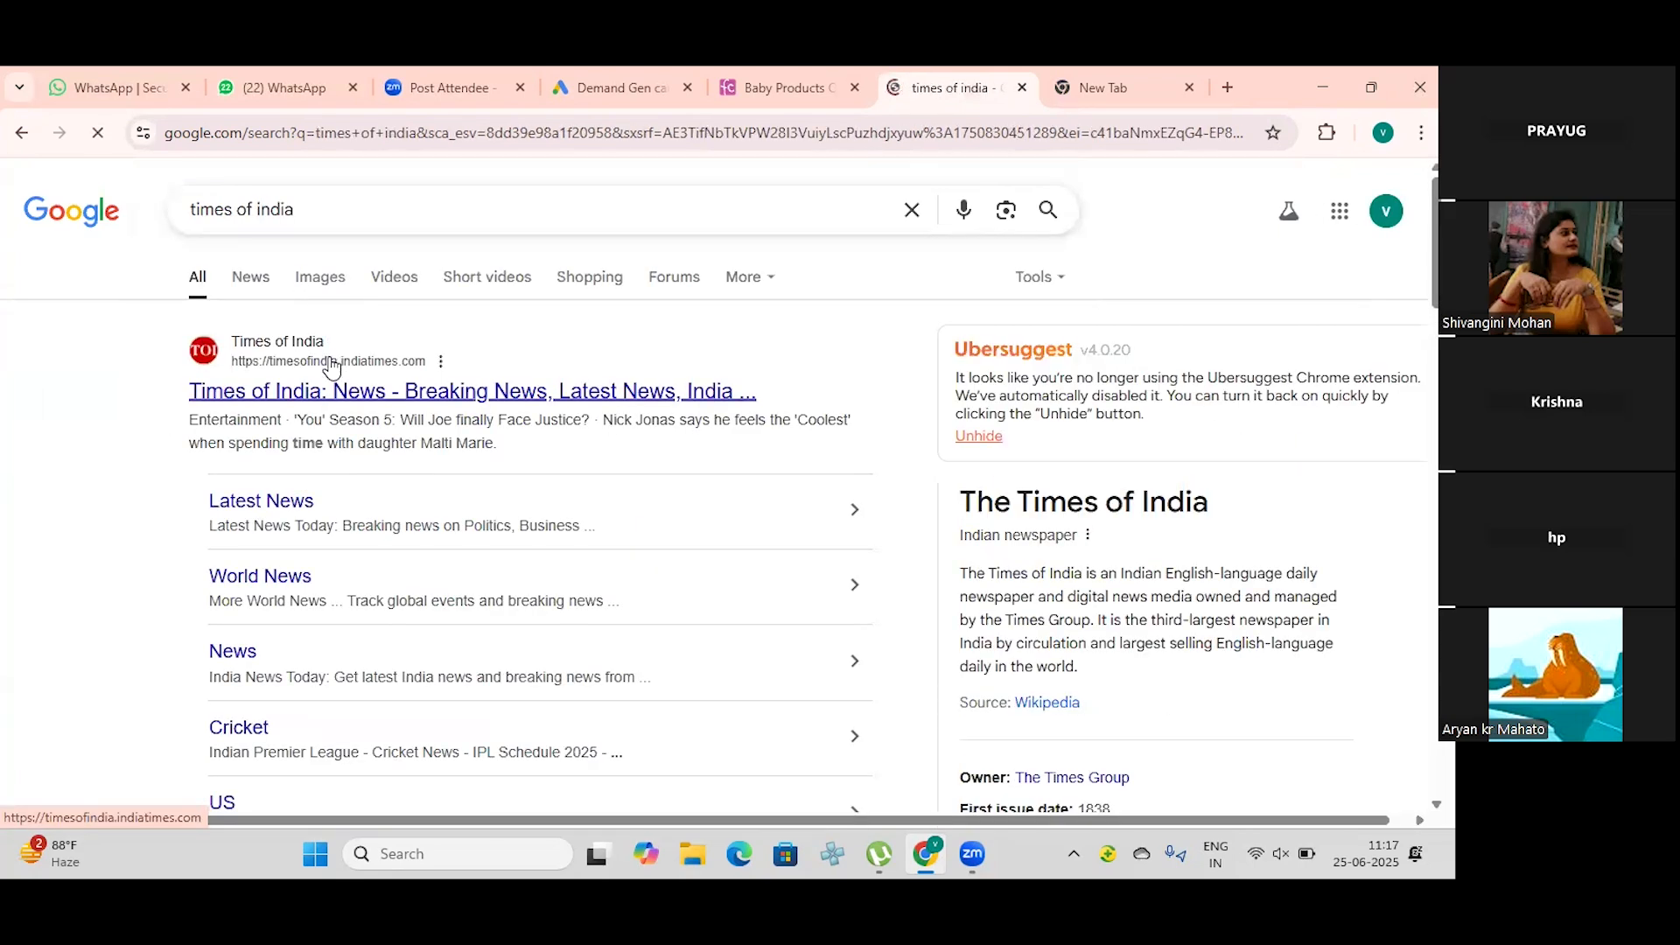
left_click(302, 390)
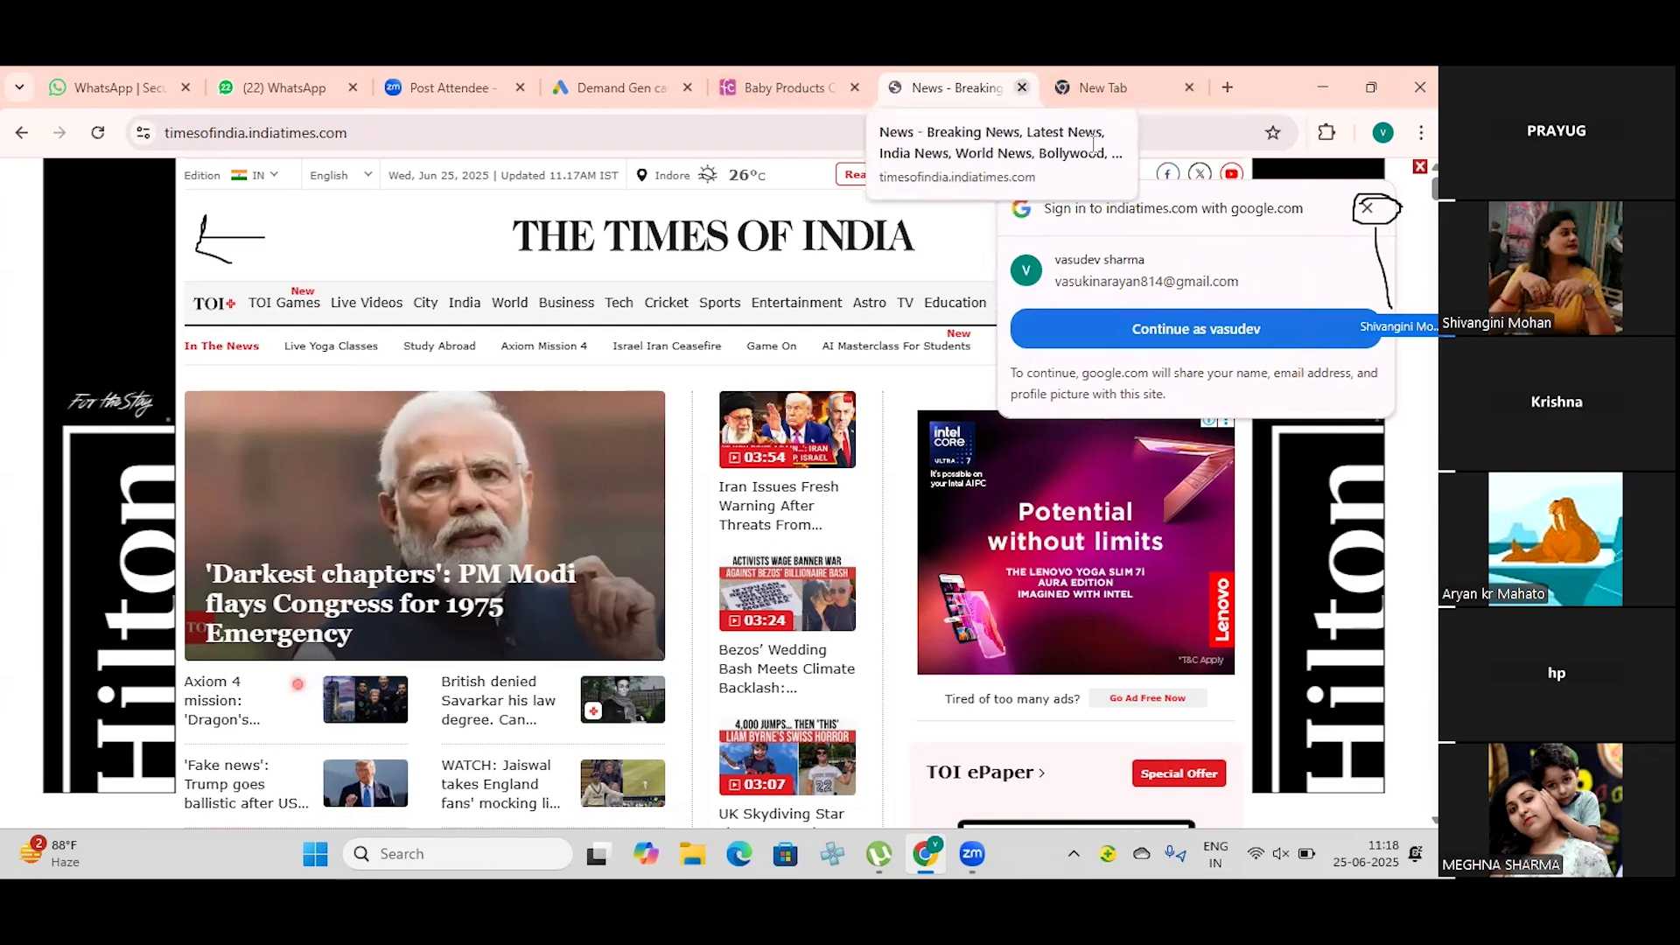
left_click(1369, 210)
mouse_move(692, 325)
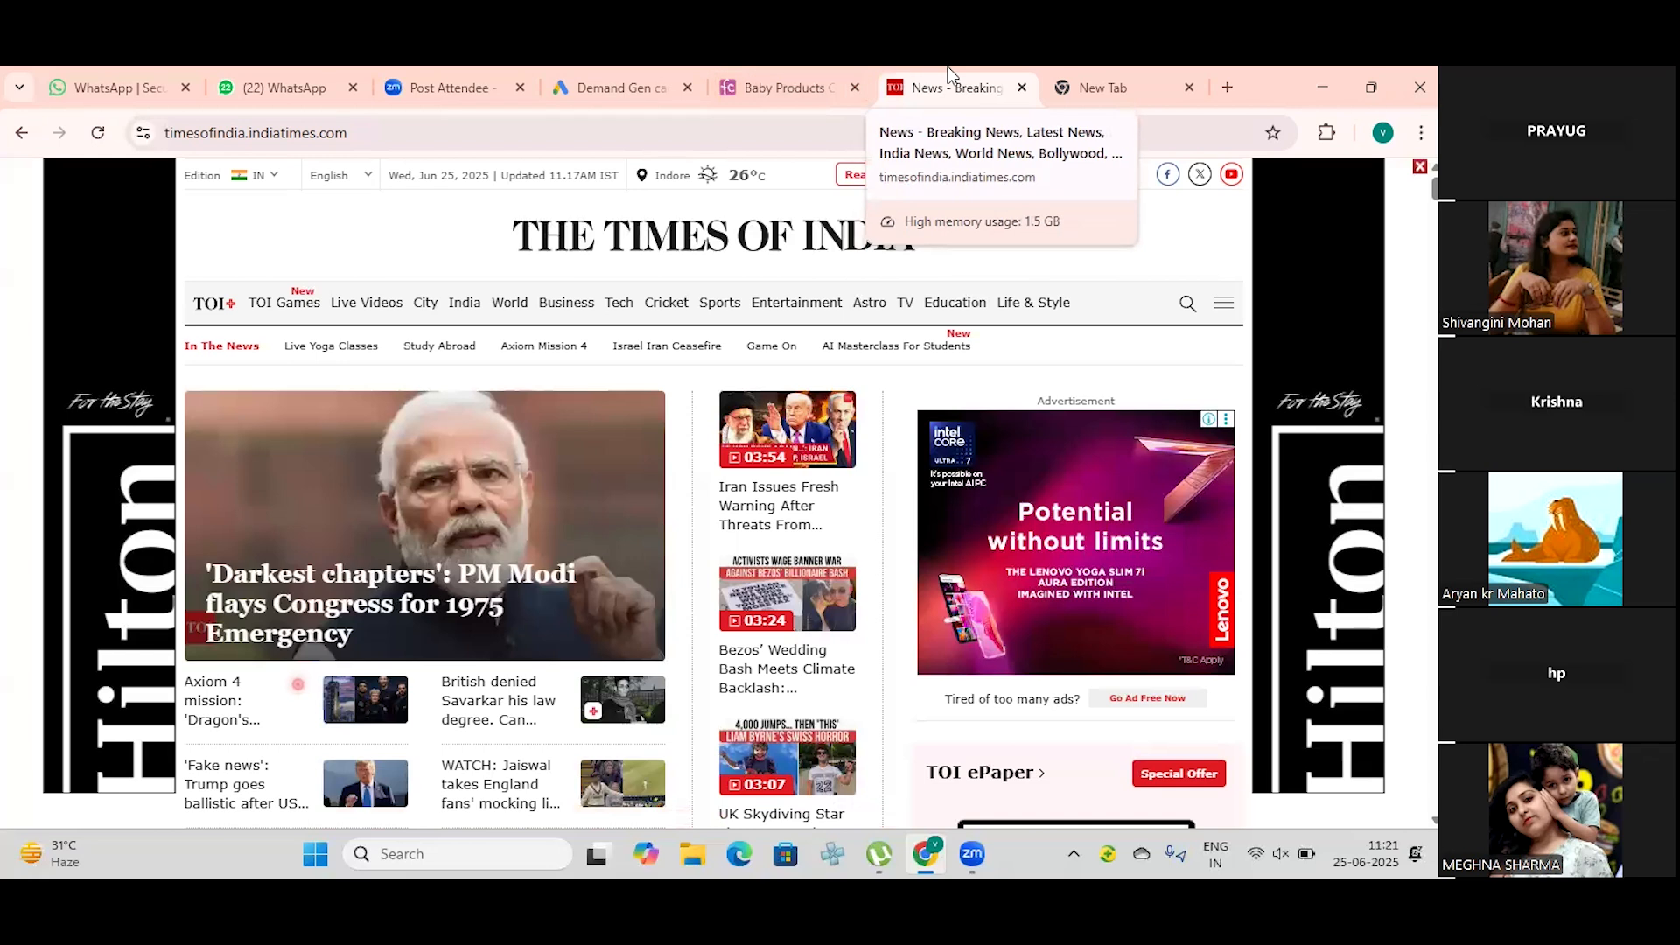
Step: Switch to the Google Ads campaign, enter a daily budget of ₹1,500.00 and apply the suggested budget of ₹4,295.00
left_click(616, 68)
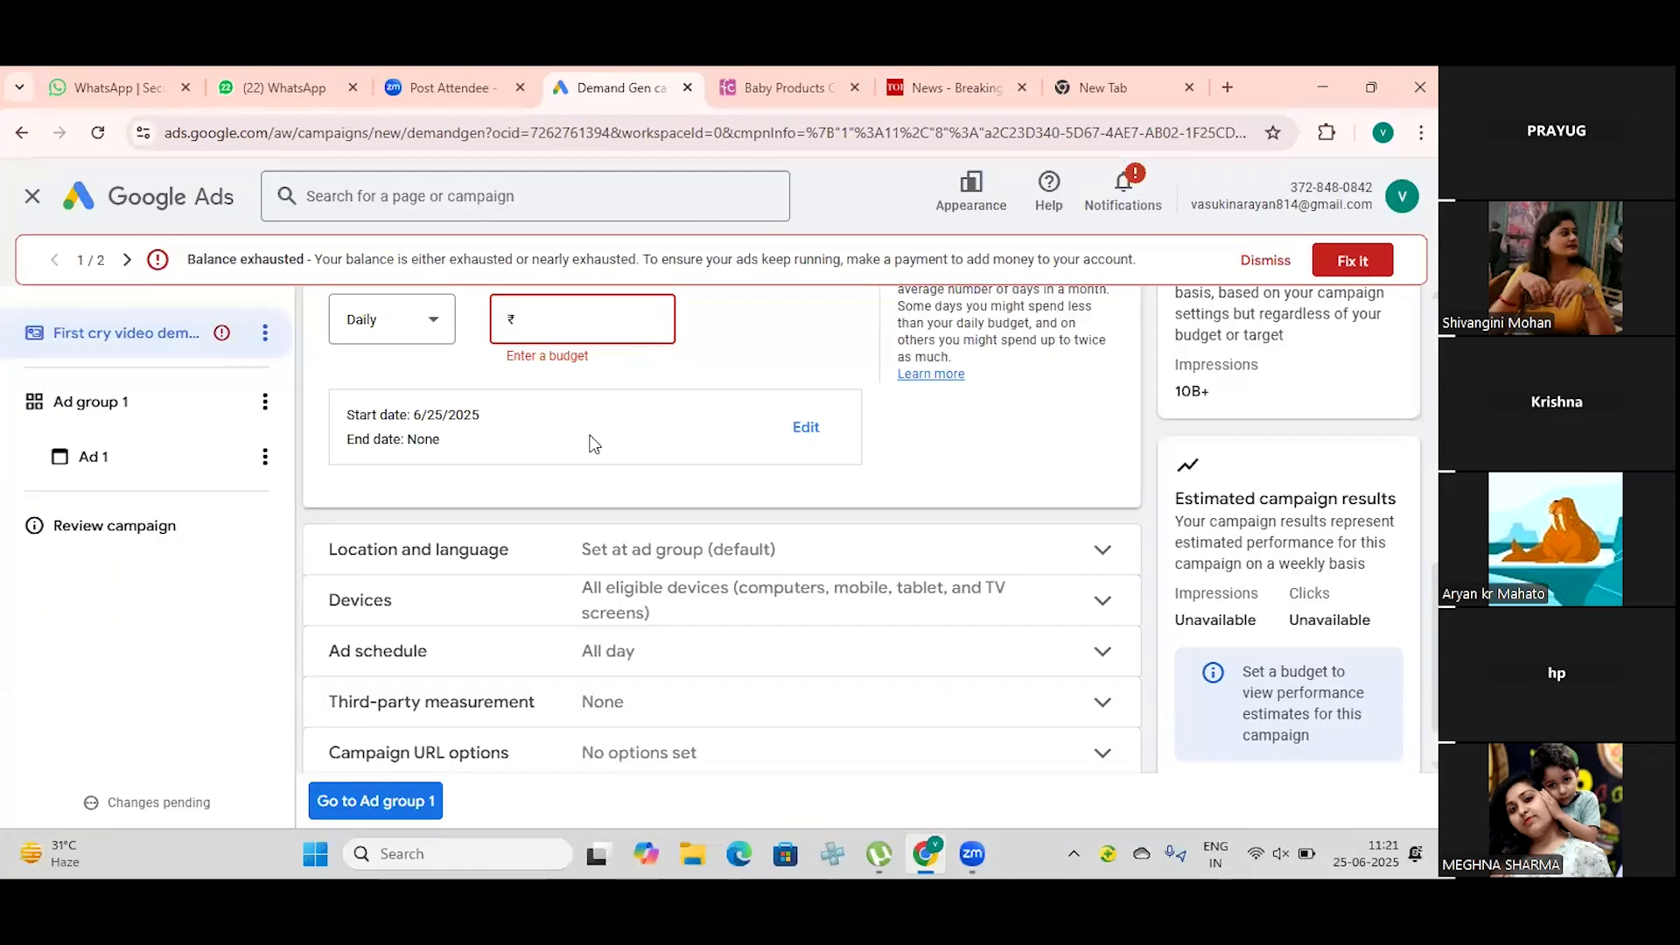
scroll(578, 396, "up", 3)
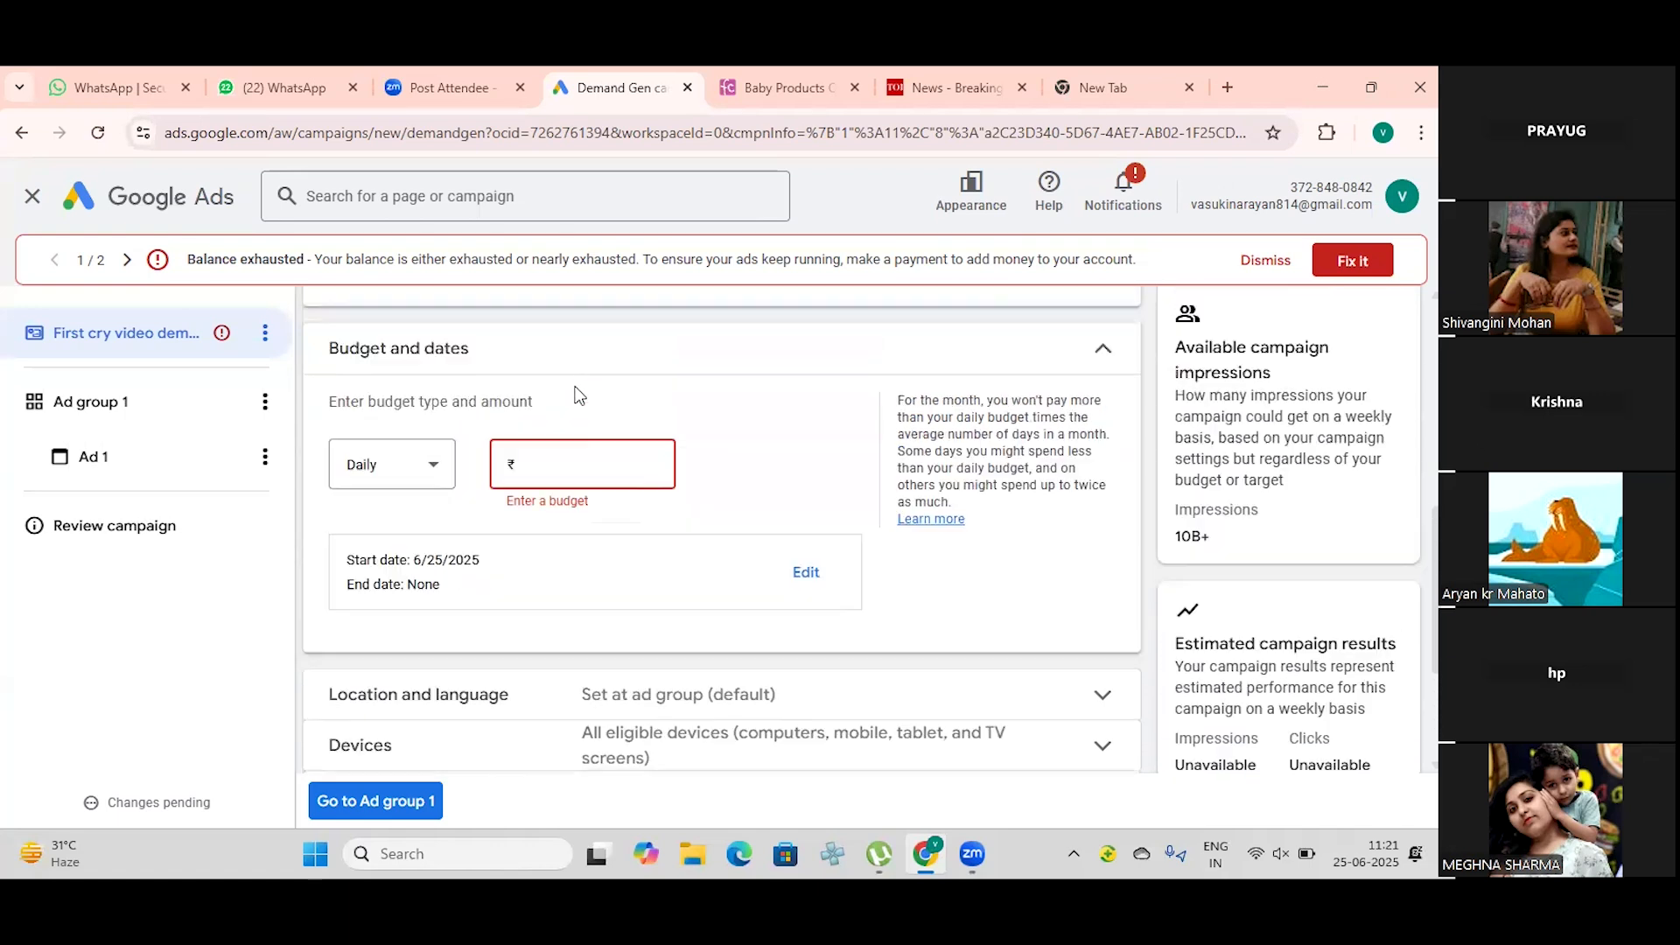
scroll(579, 395, "up", 2)
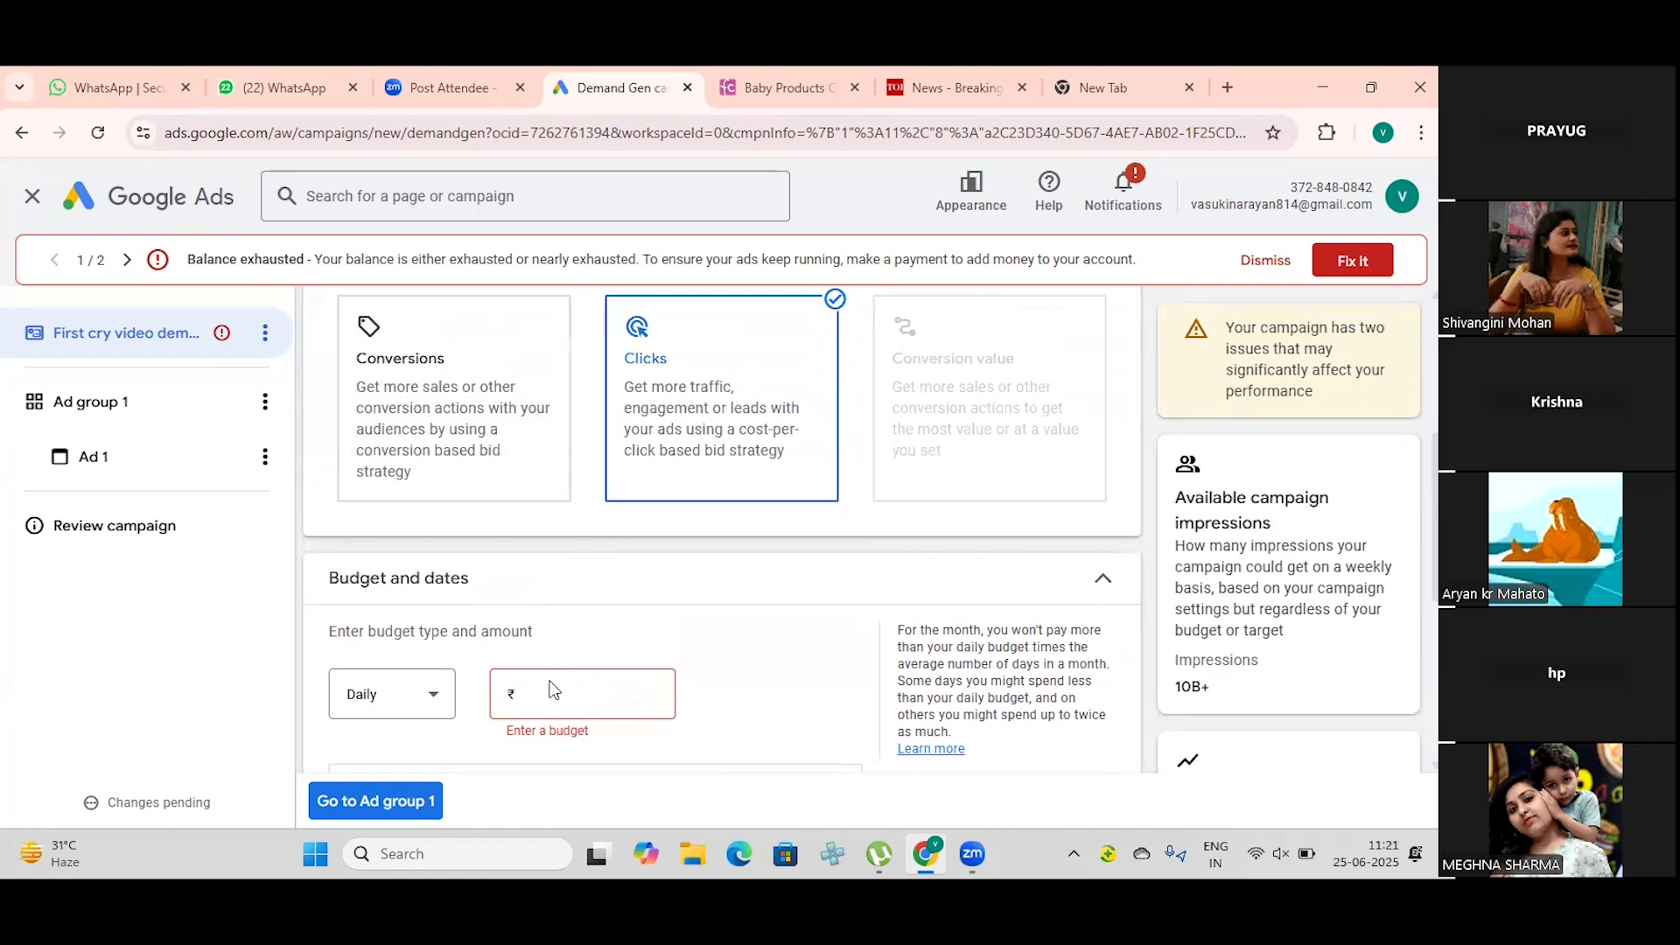
scroll(540, 602, "down", 1)
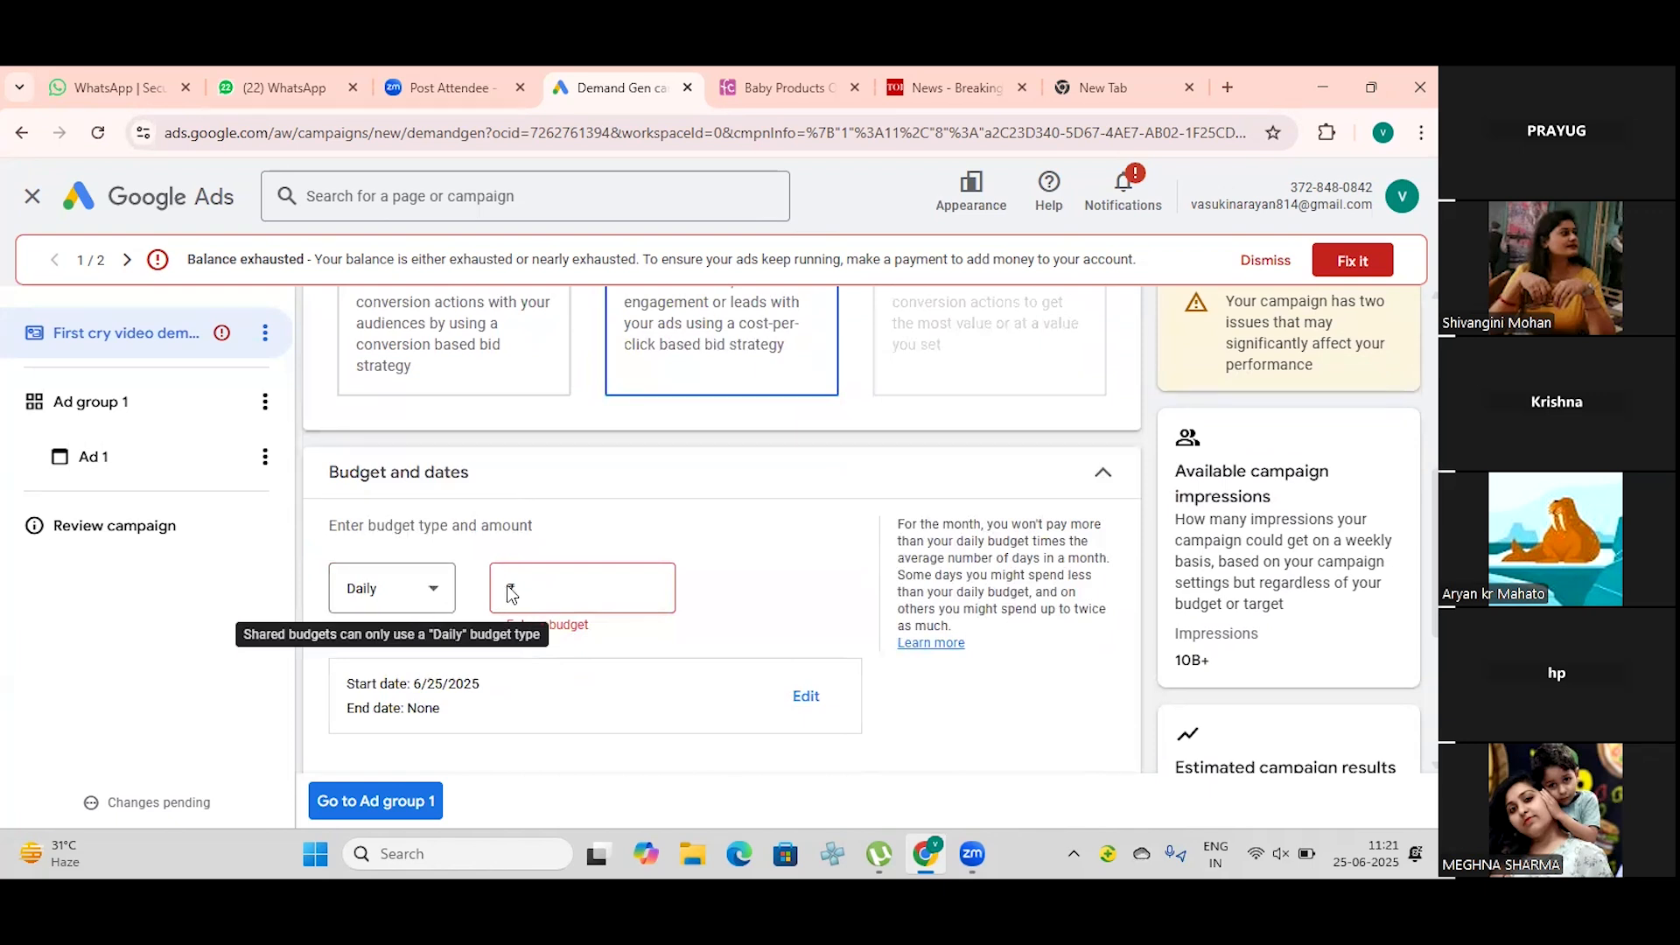
left_click(532, 595)
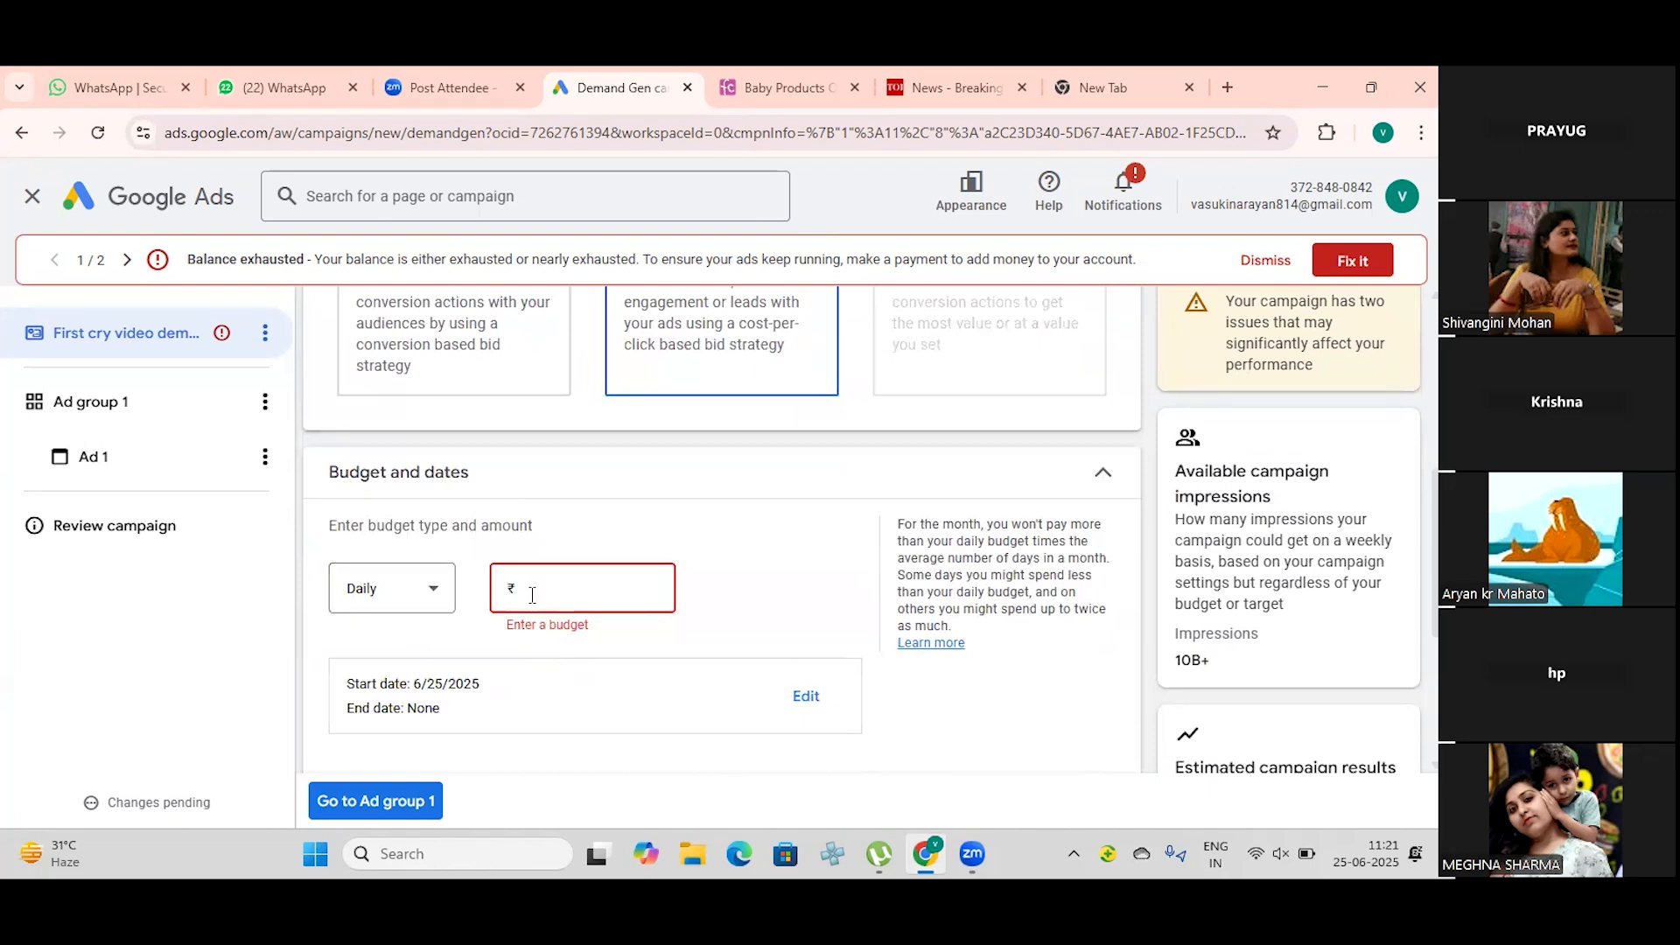
type("1500")
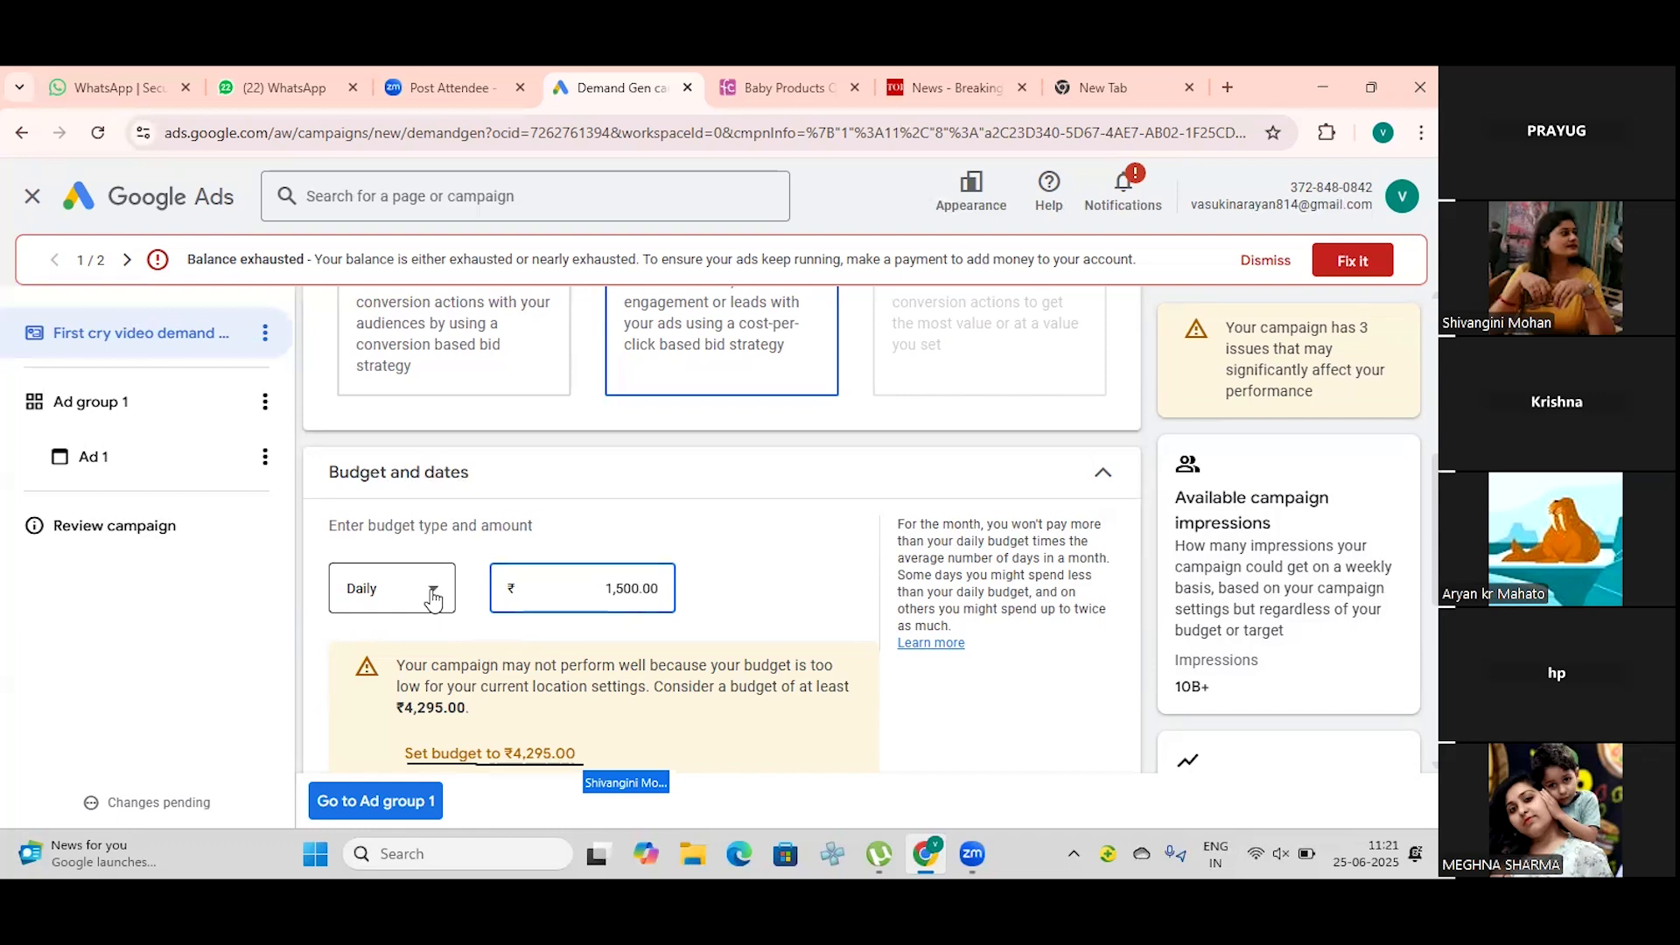
scroll(433, 603, "down", 1)
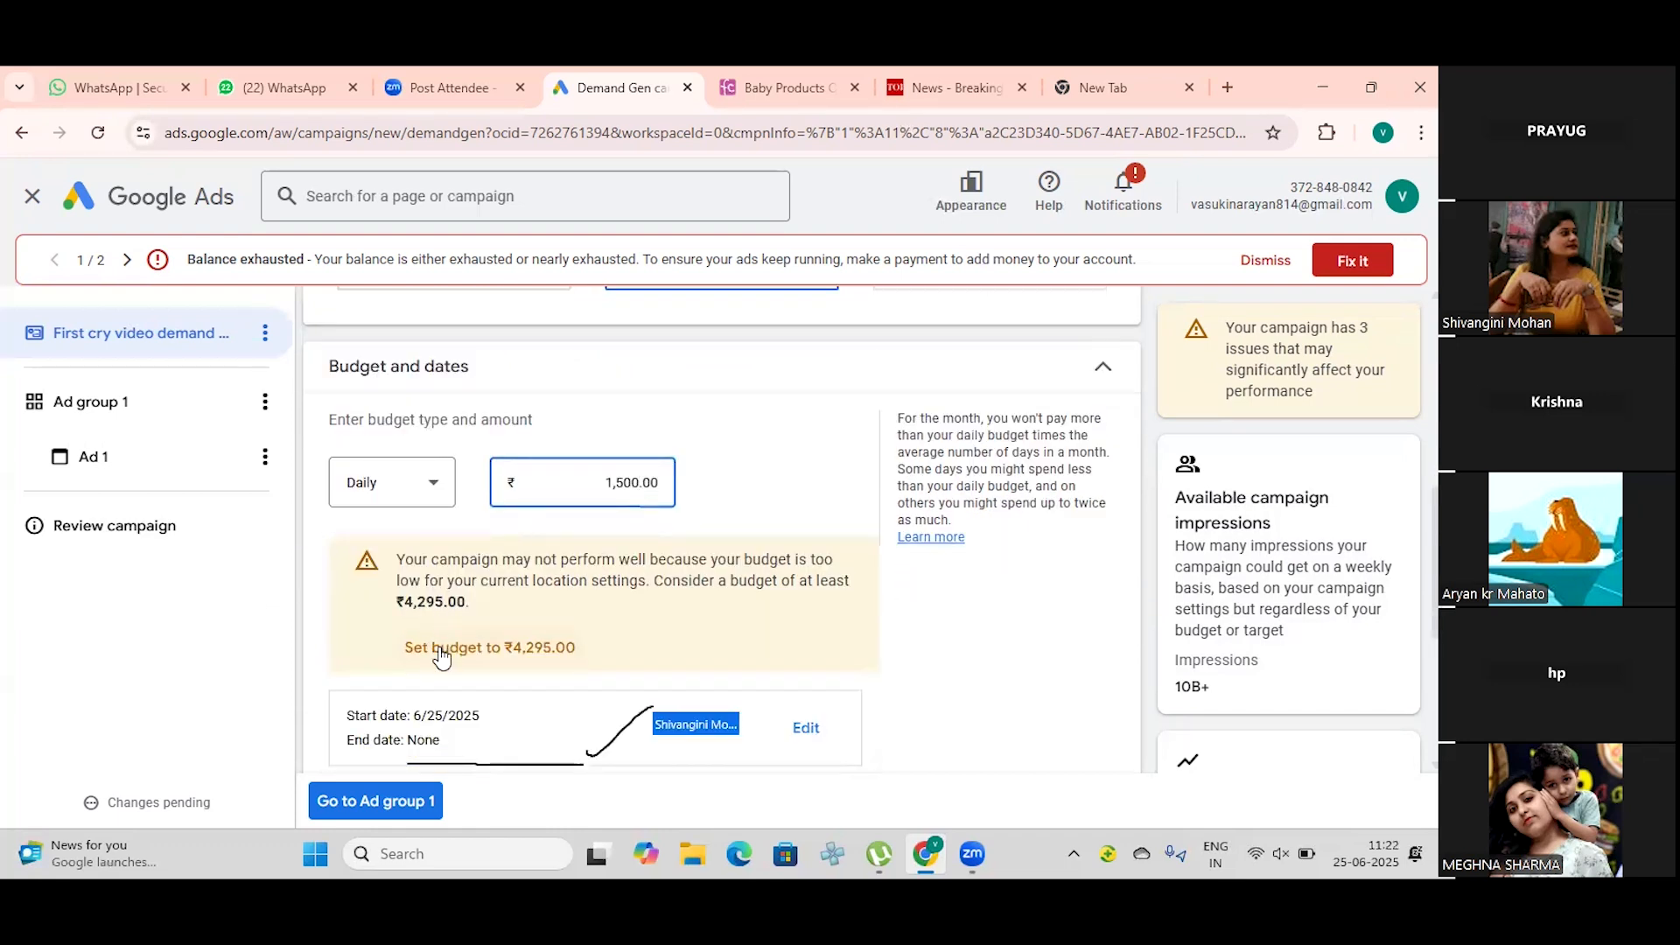
scroll(441, 655, "down", 1)
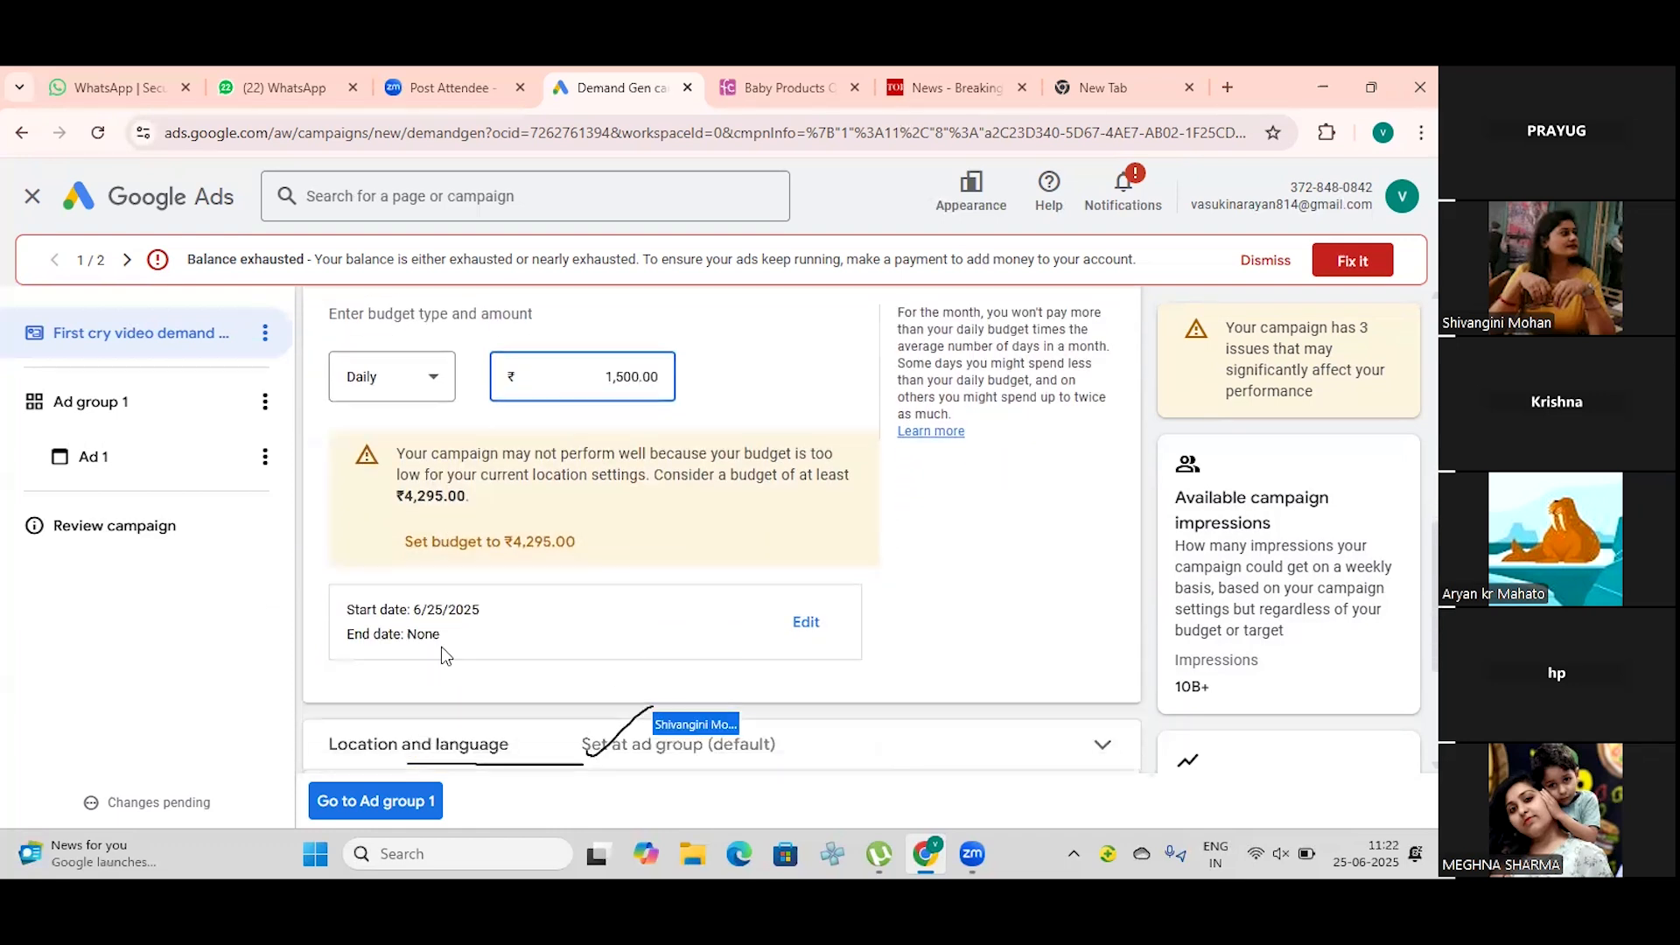
left_click(477, 542)
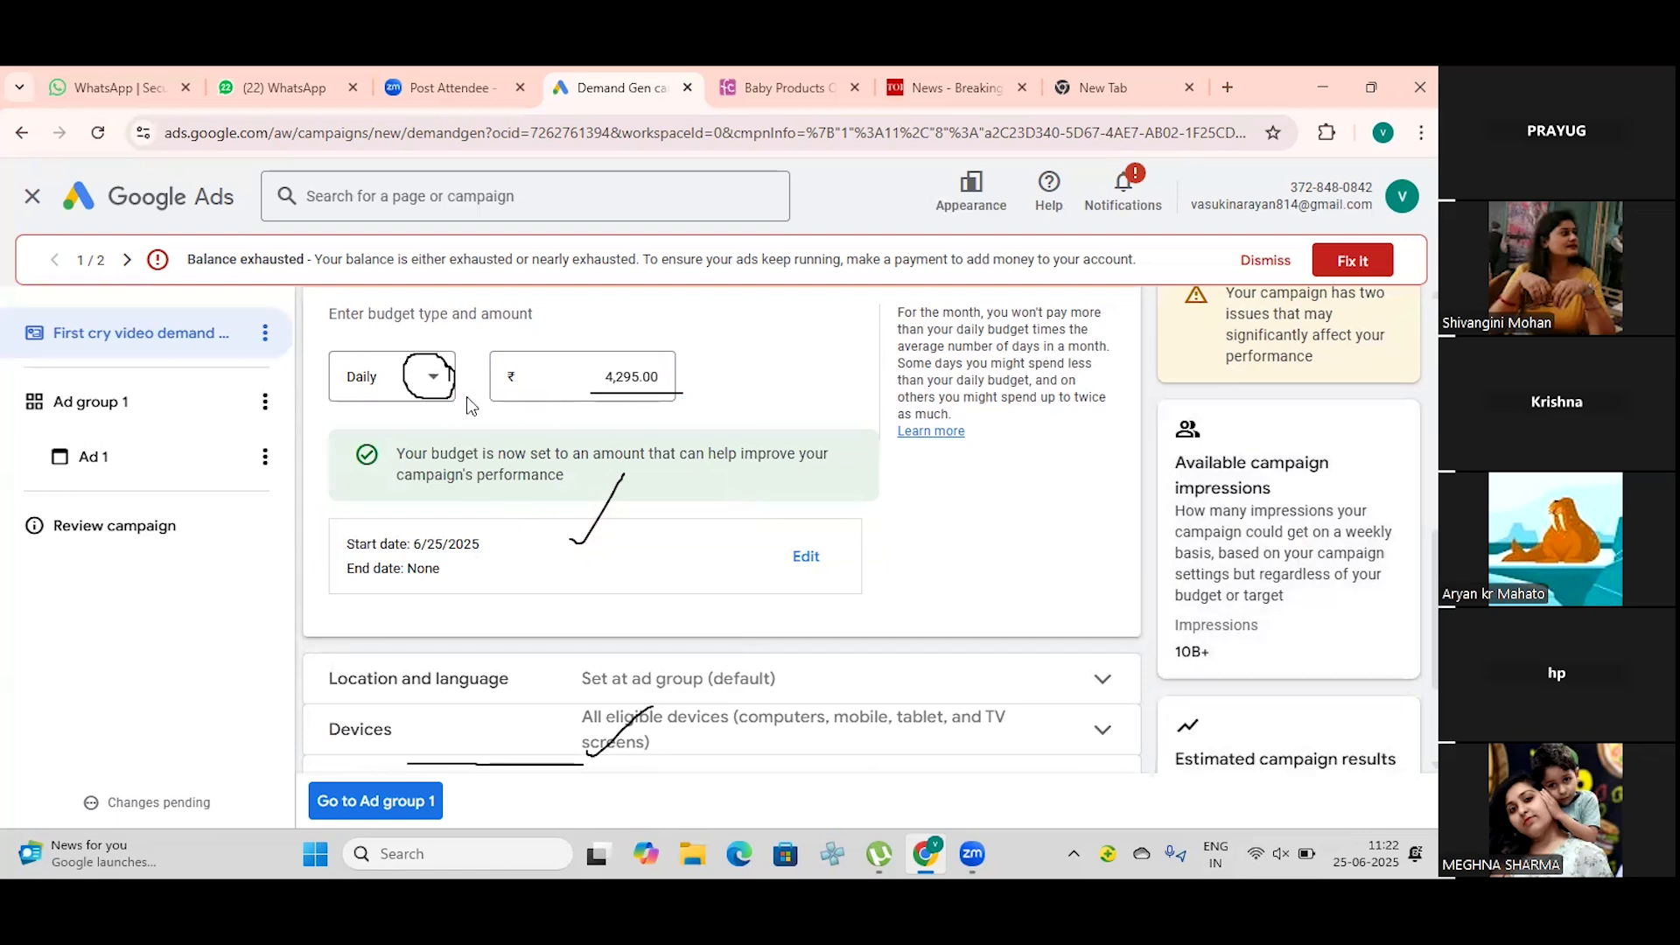
Step: Change the budget type to Campaign total to view its date settings, and set it back to Daily
left_click(445, 376)
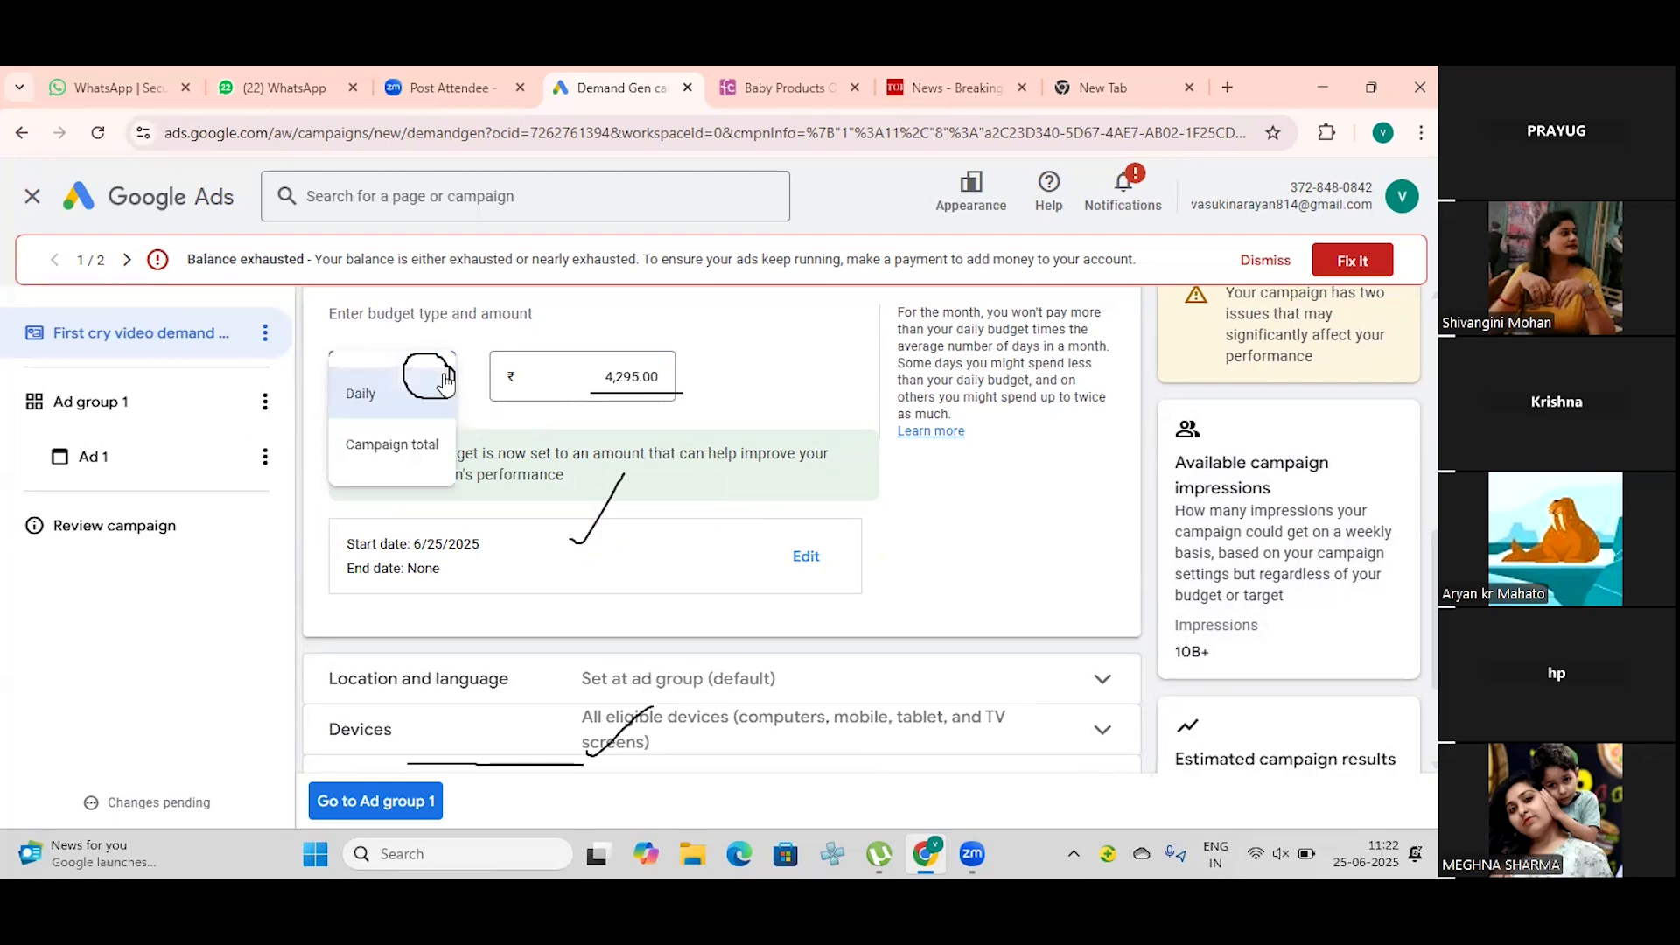
left_click(401, 458)
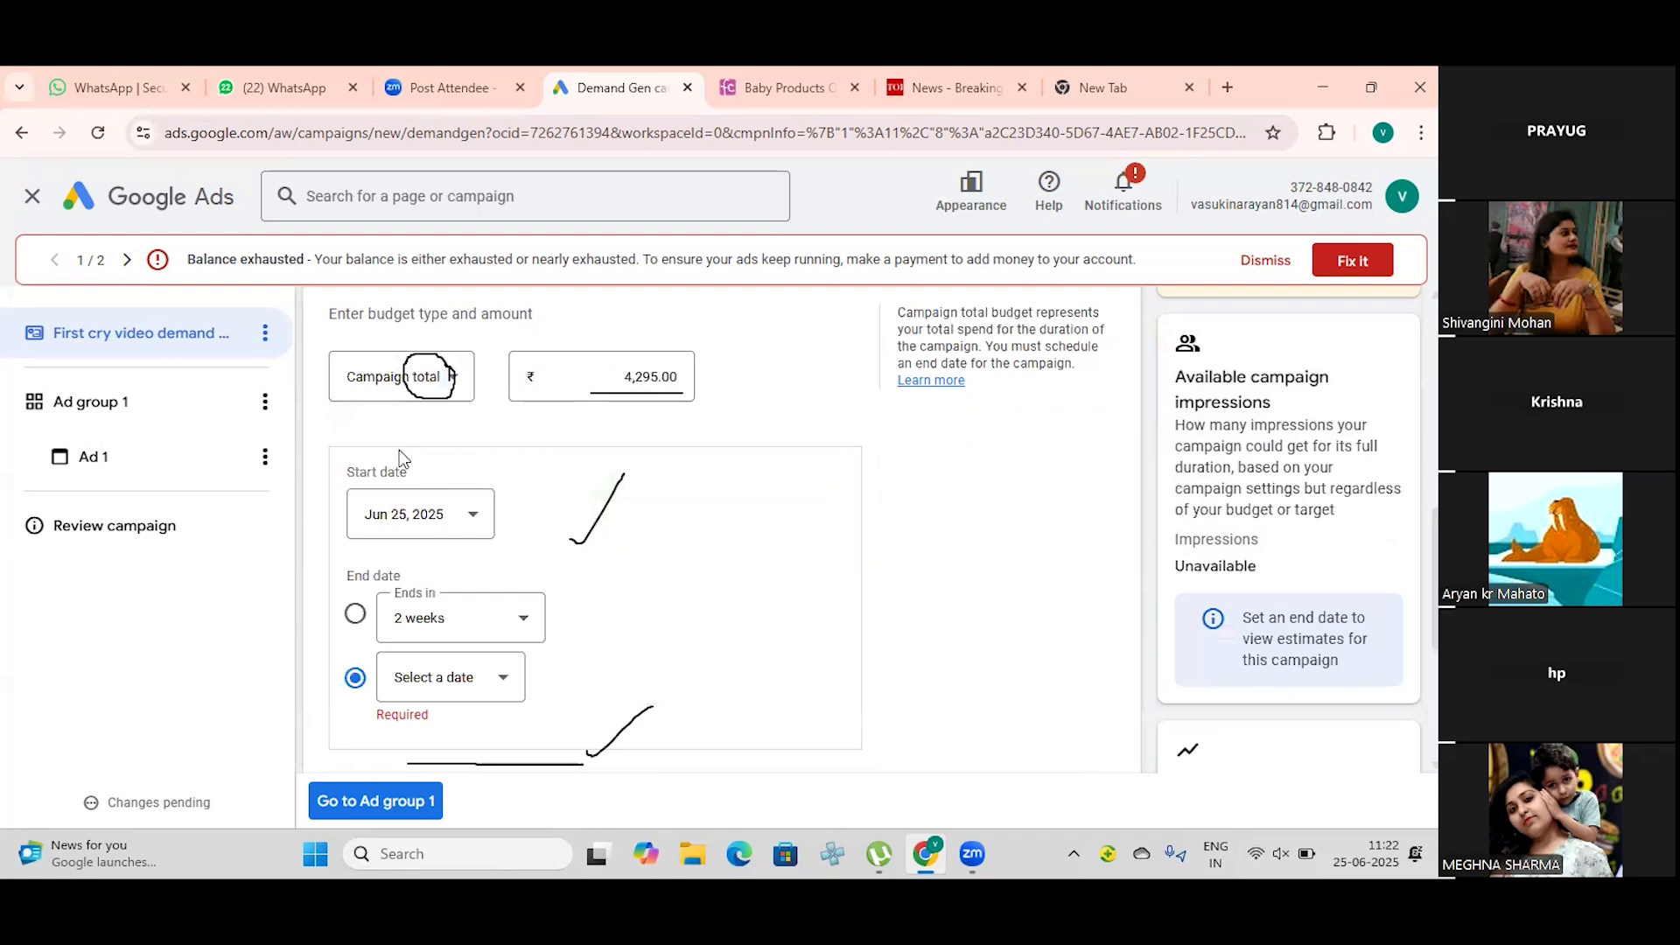
scroll(468, 647, "down", 1)
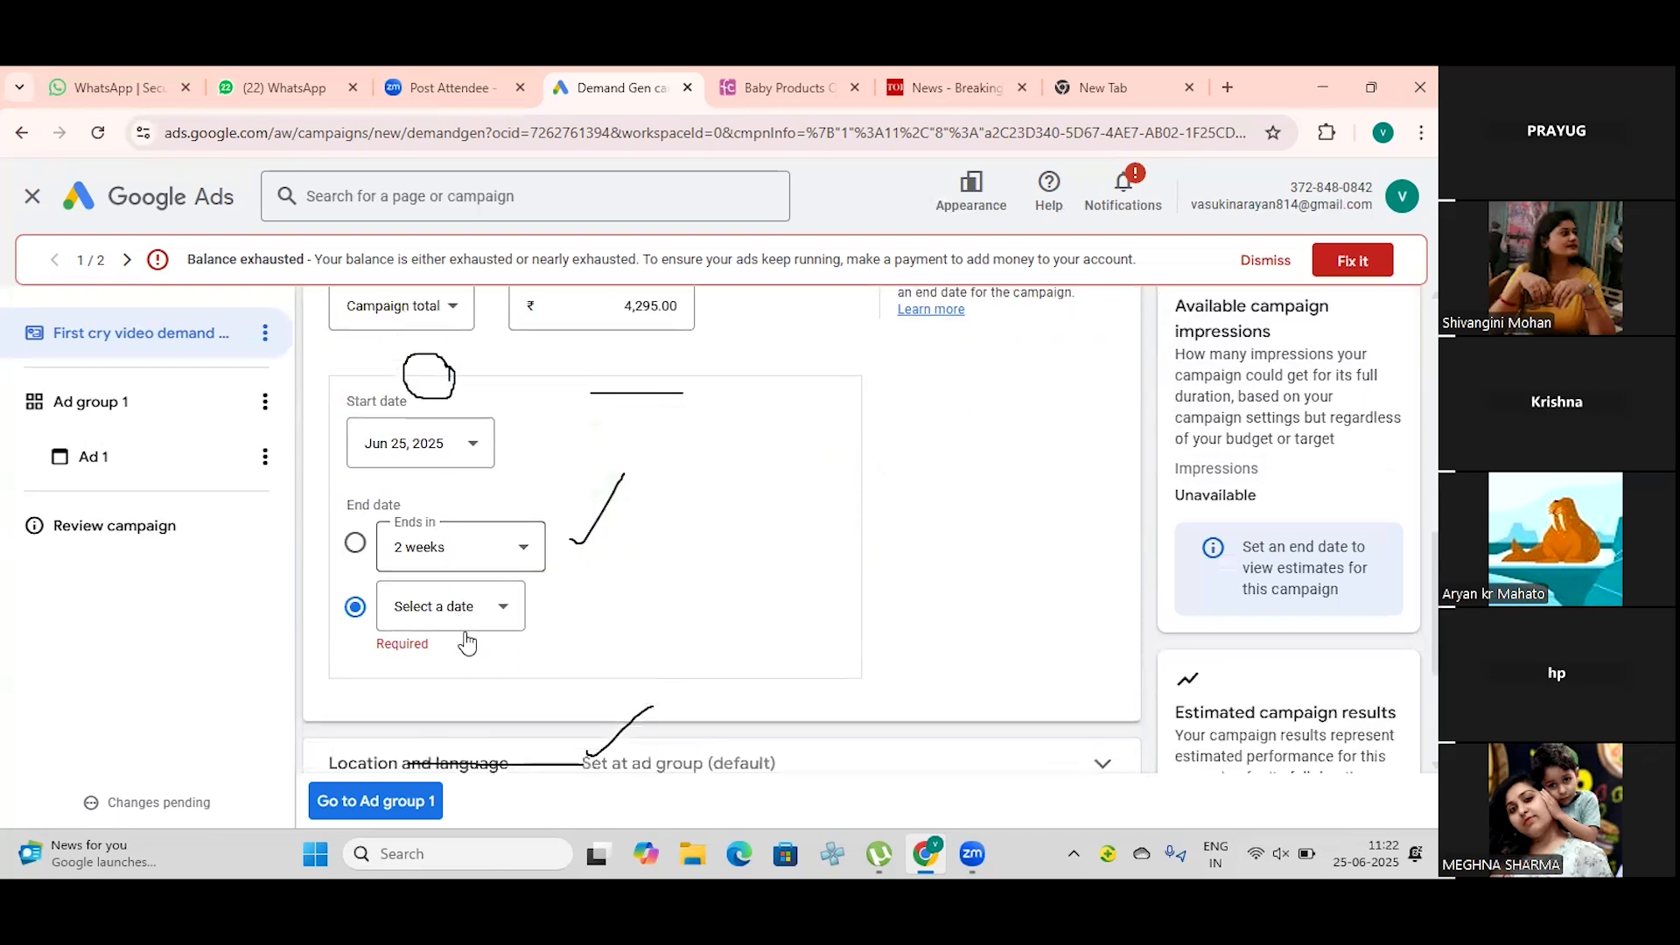
scroll(465, 627, "up", 1)
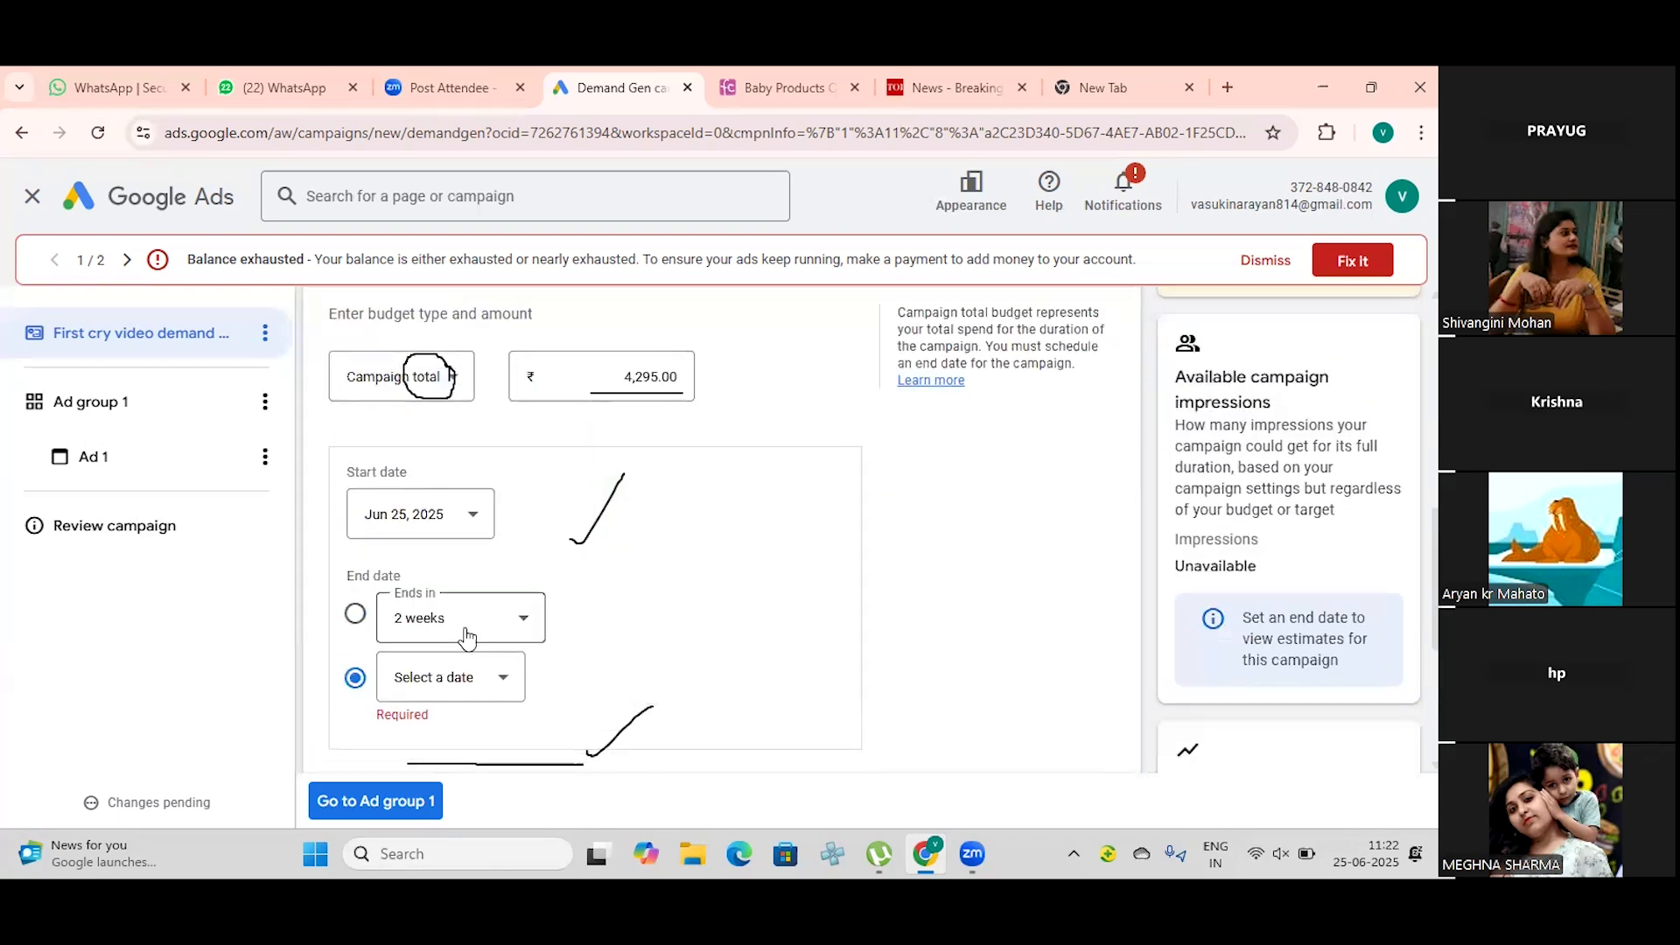
left_click(457, 381)
left_click(433, 396)
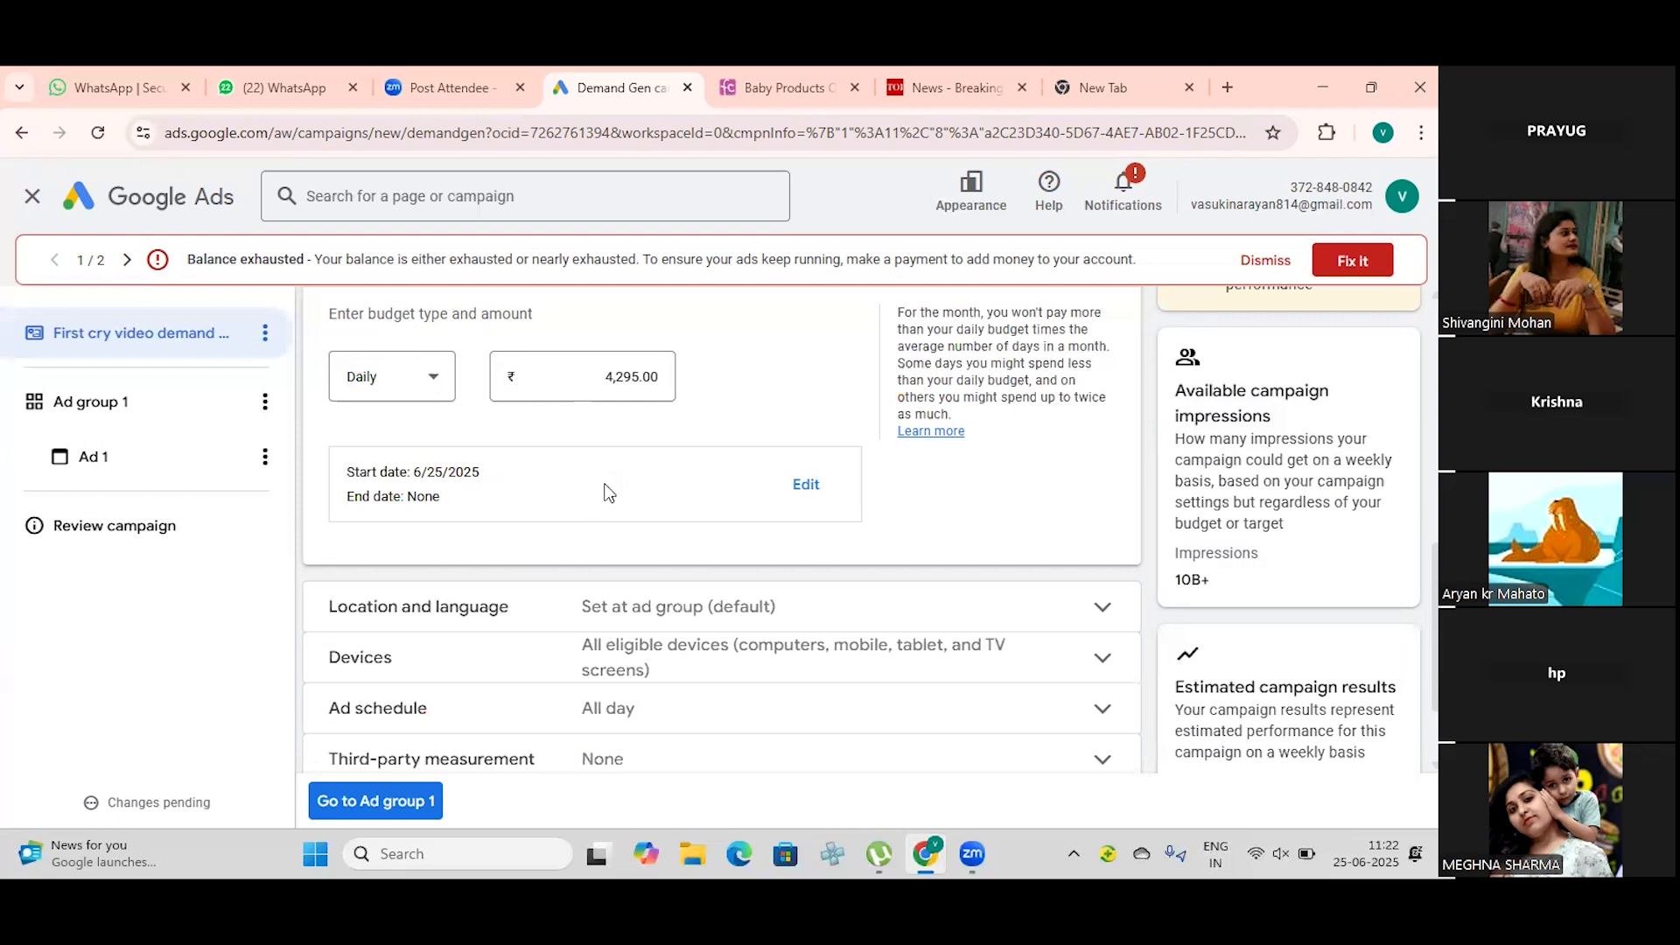
left_click(437, 380)
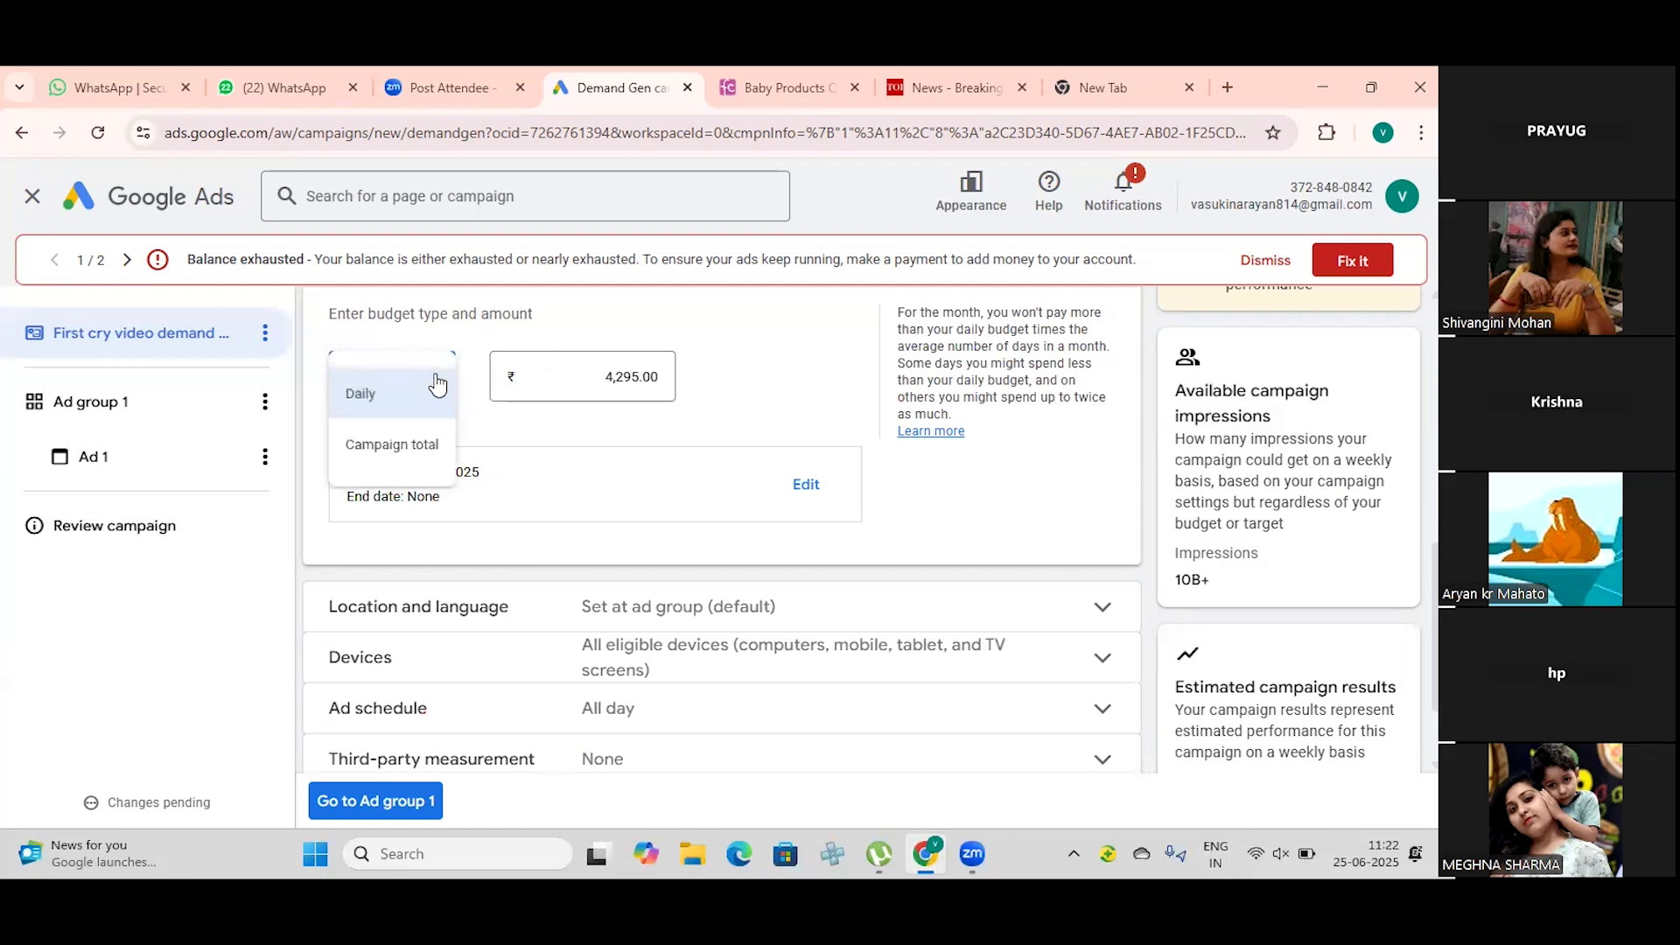
left_click(438, 385)
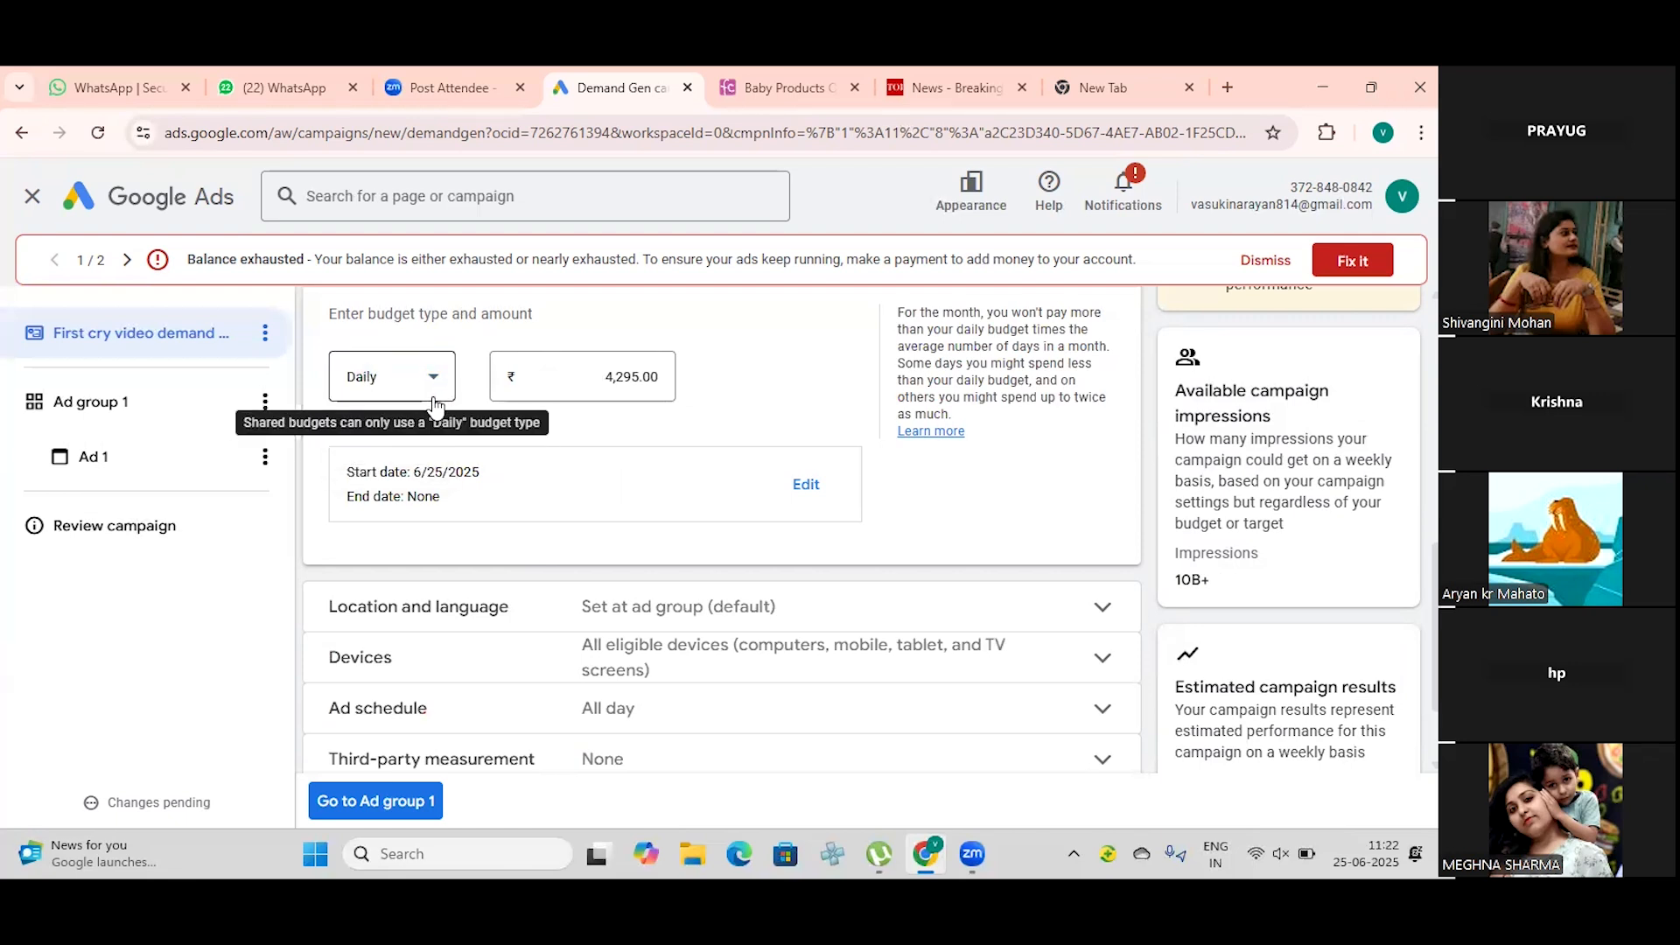
Step: Set the budget type to Campaign total
left_click(435, 383)
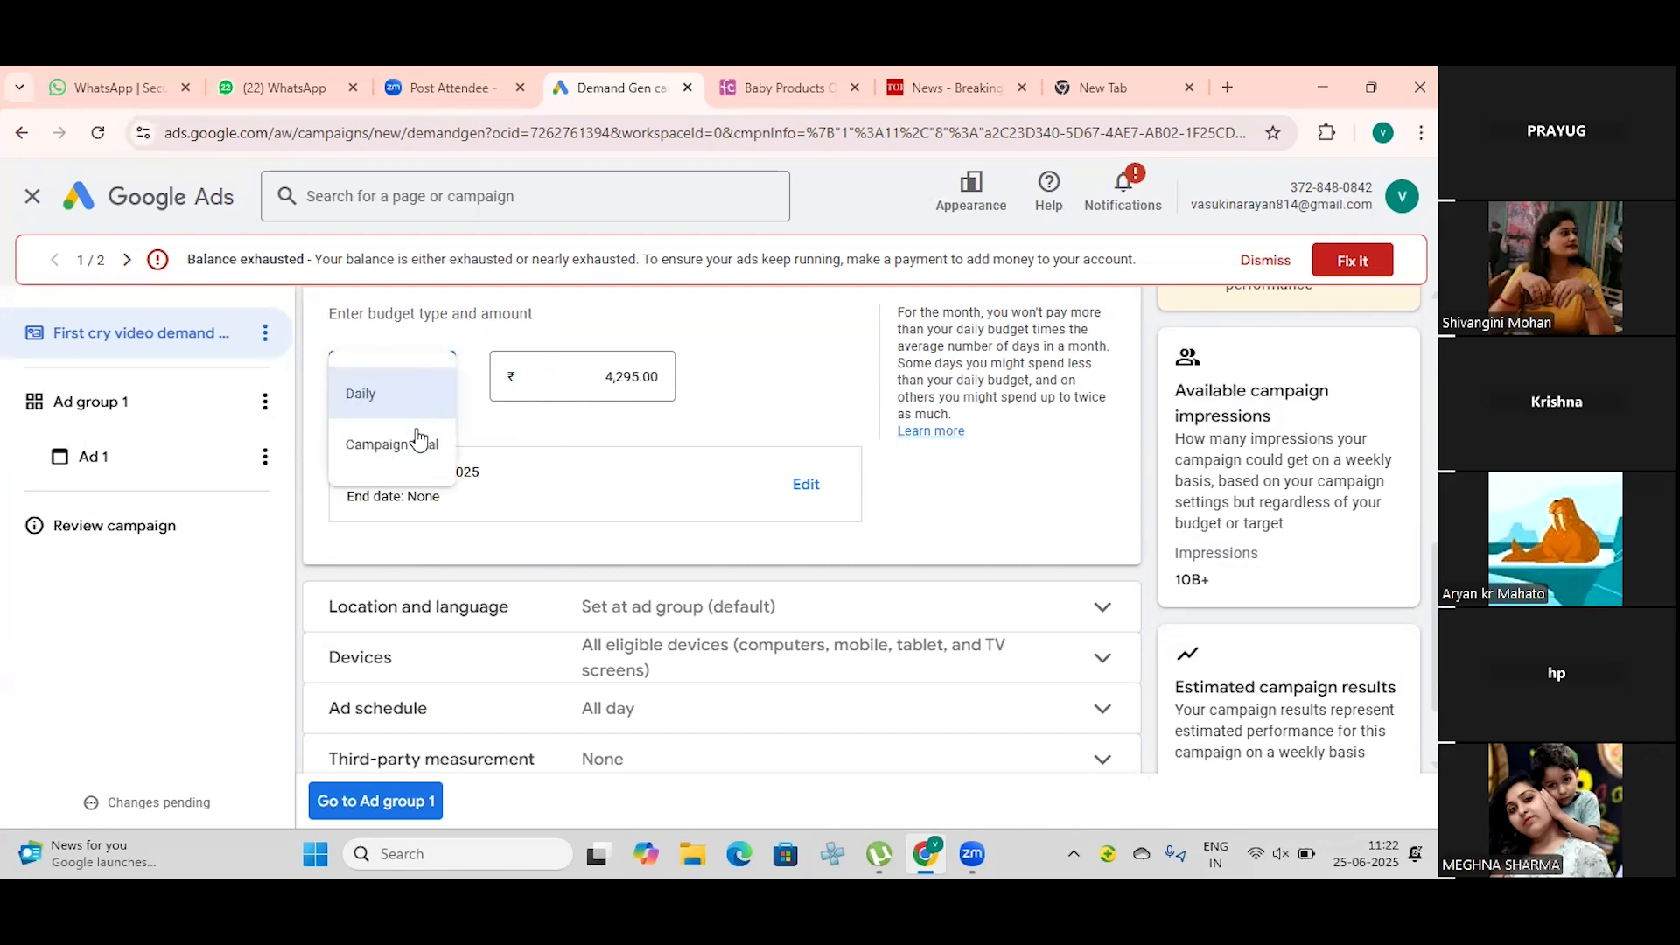
left_click(417, 448)
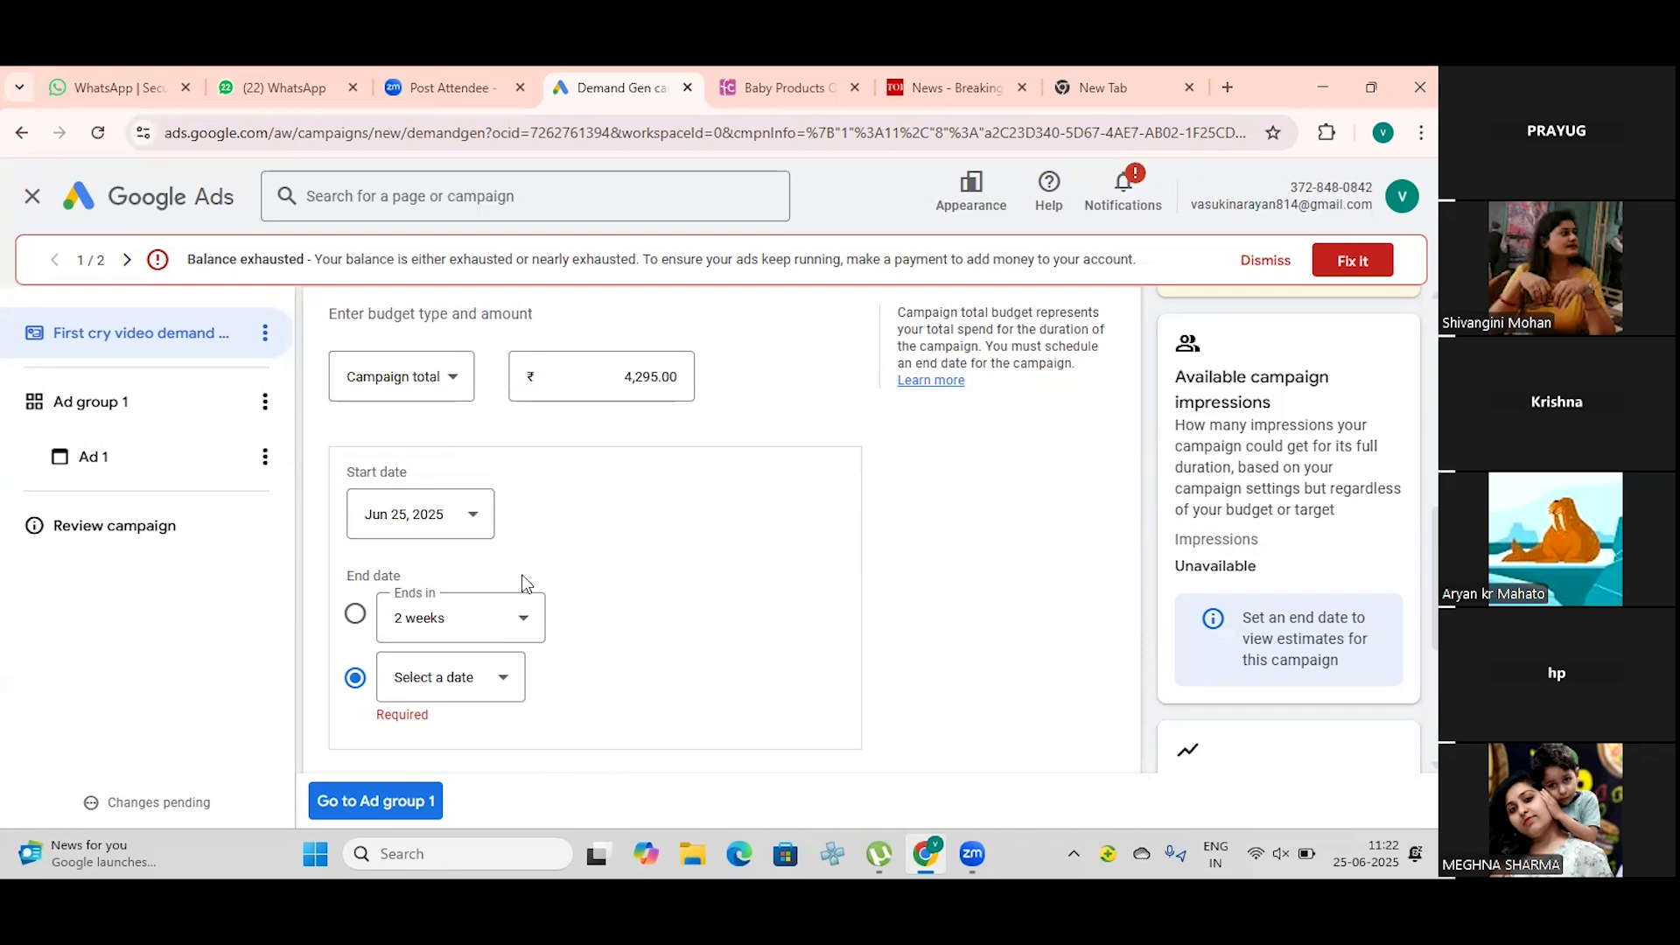
Step: Set the campaign's end date to the Ends in option with a duration of 2 weeks
scroll(350, 542, "down", 1)
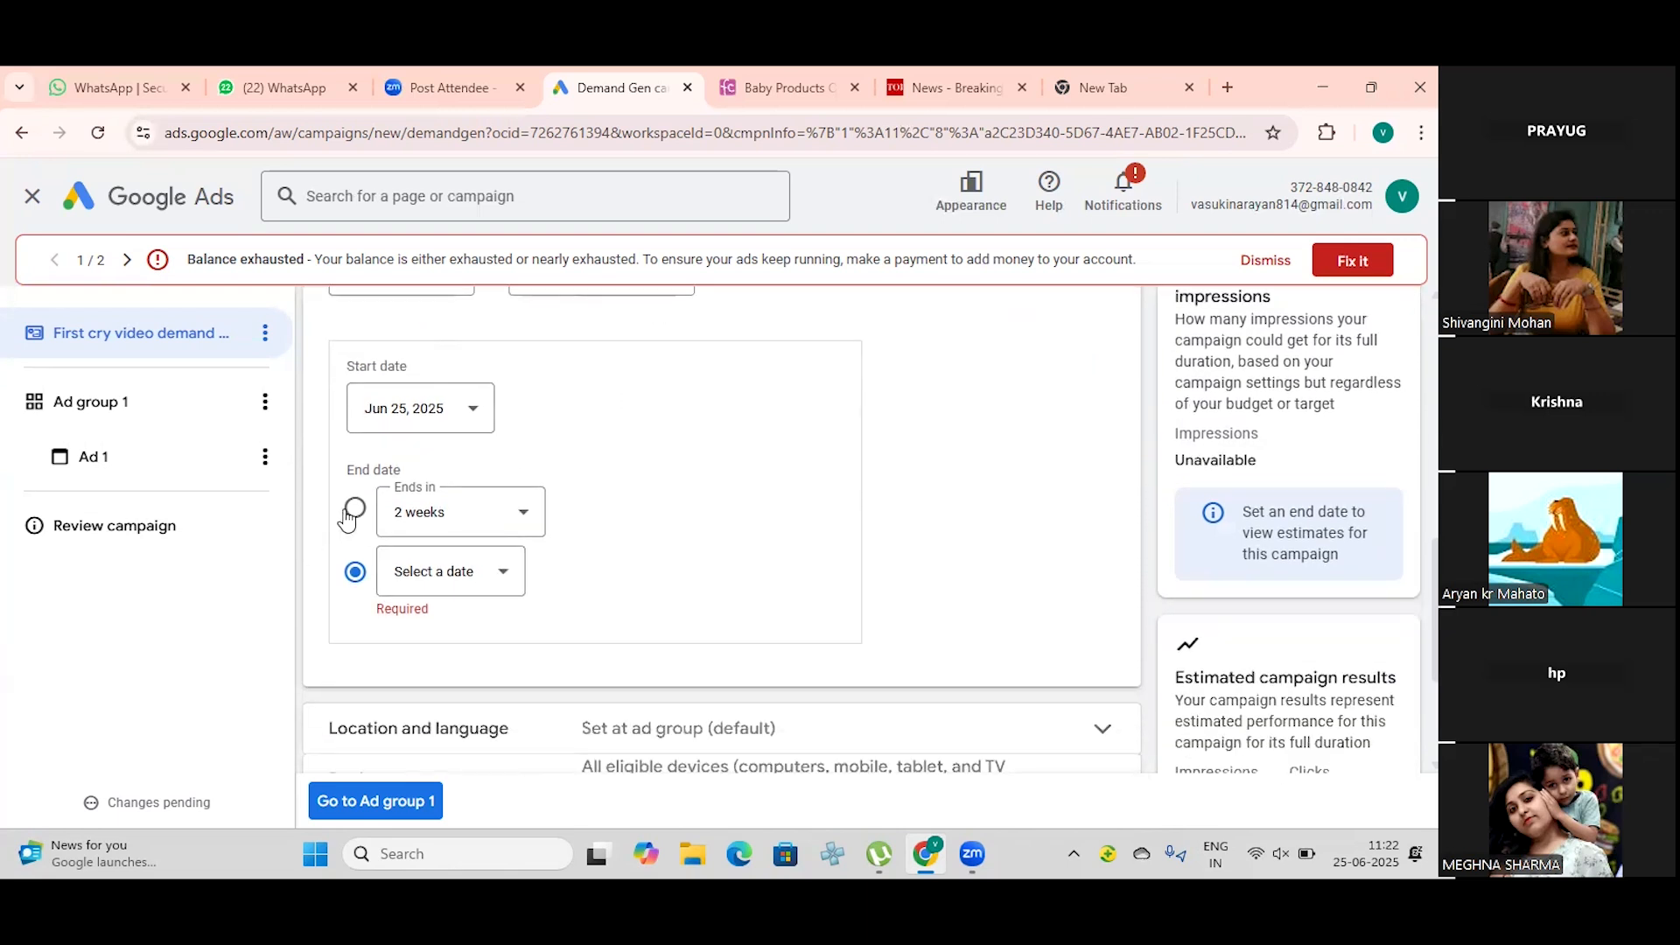
scroll(352, 527, "up", 2)
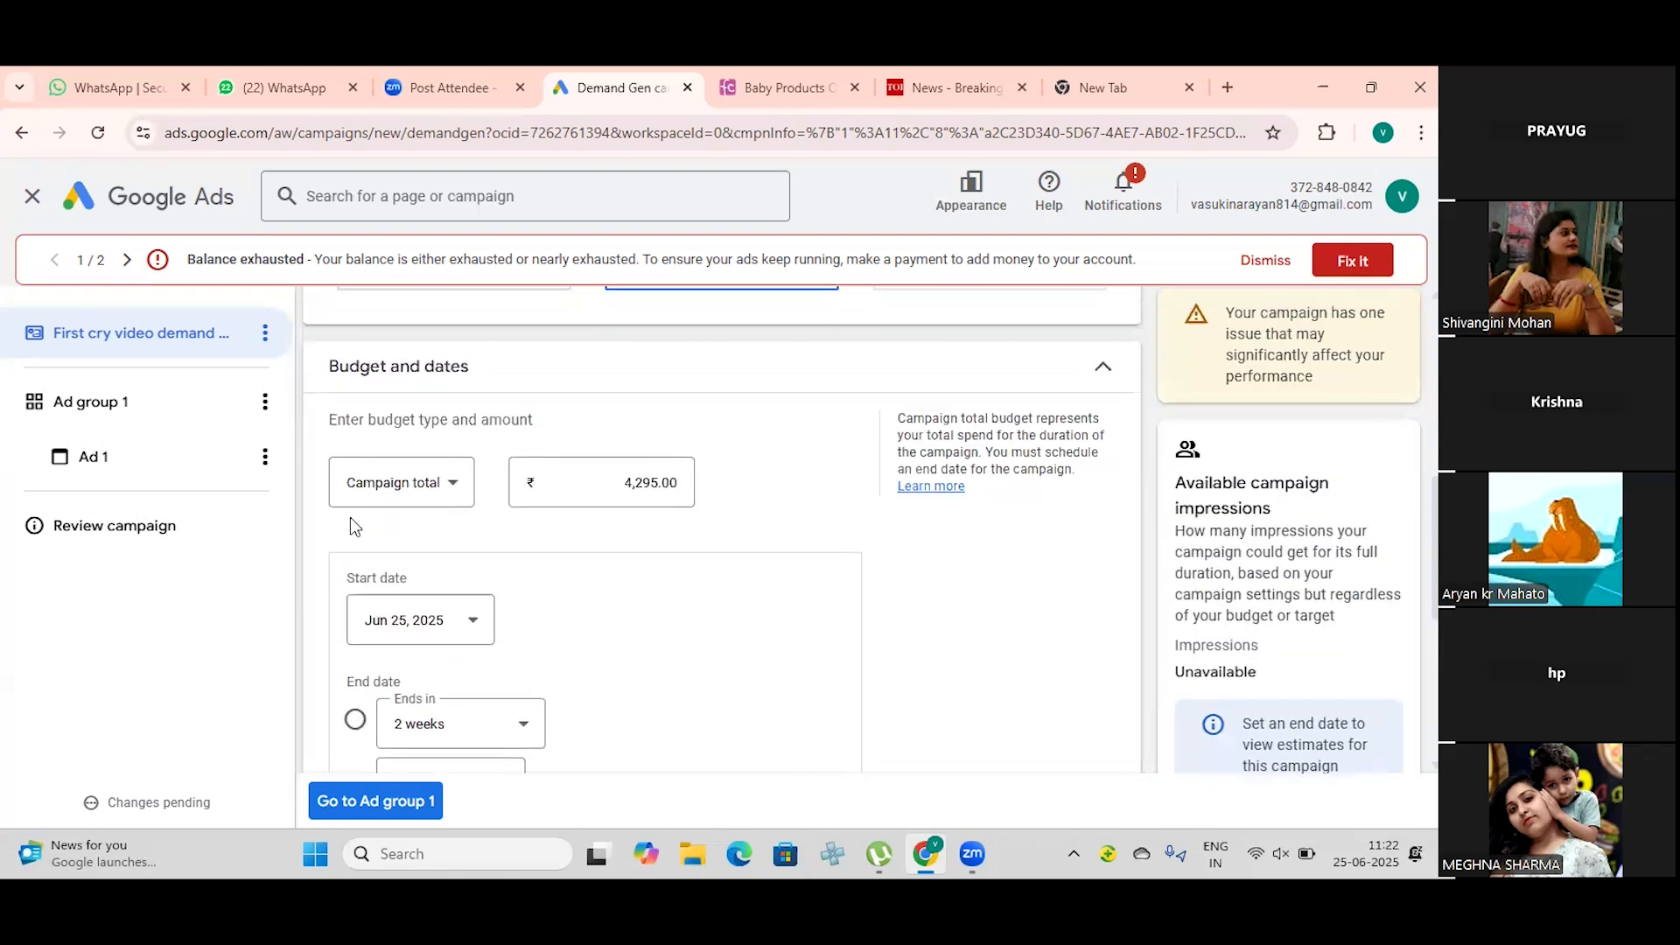
scroll(350, 518, "down", 2)
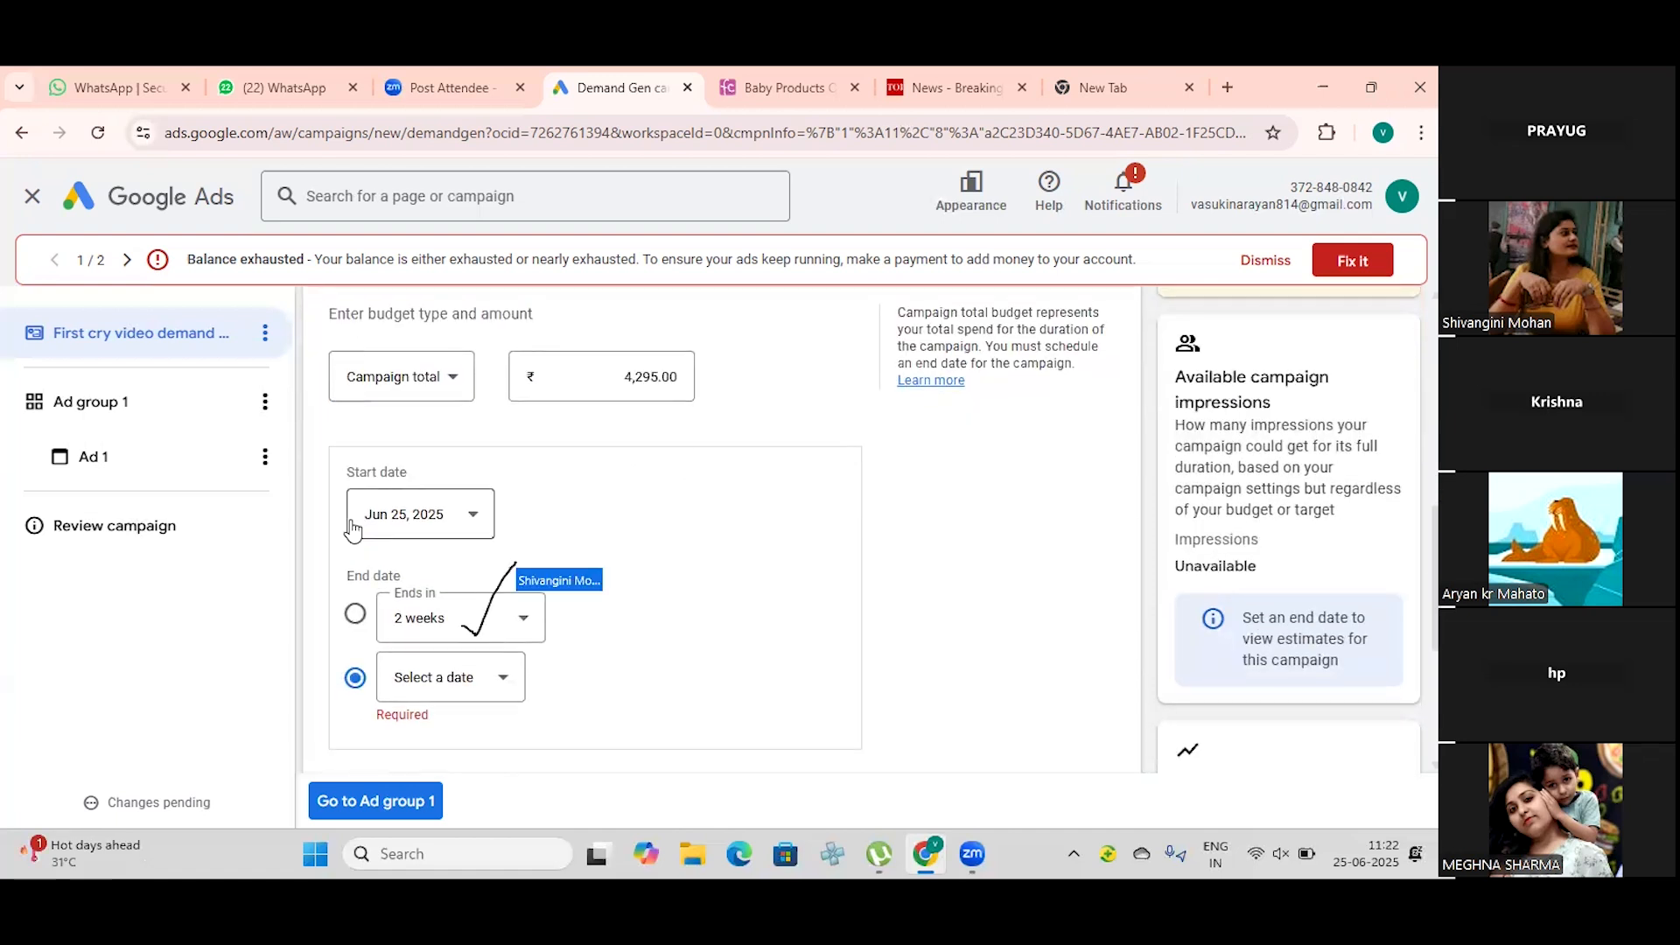
scroll(379, 595, "down", 2)
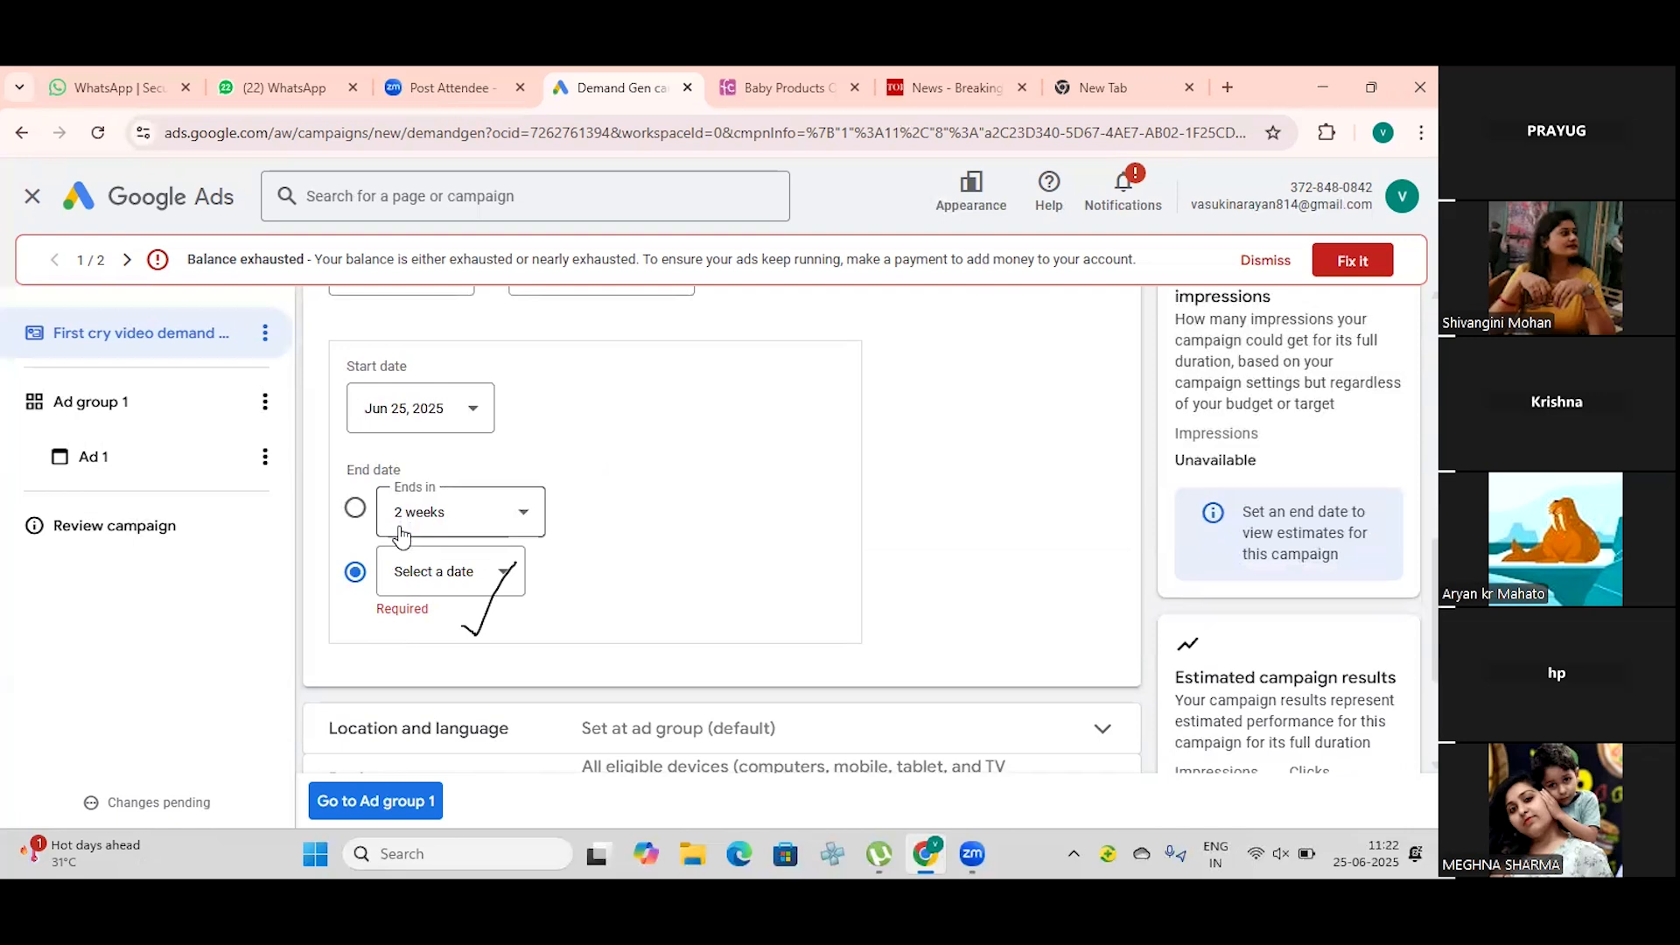
left_click(355, 509)
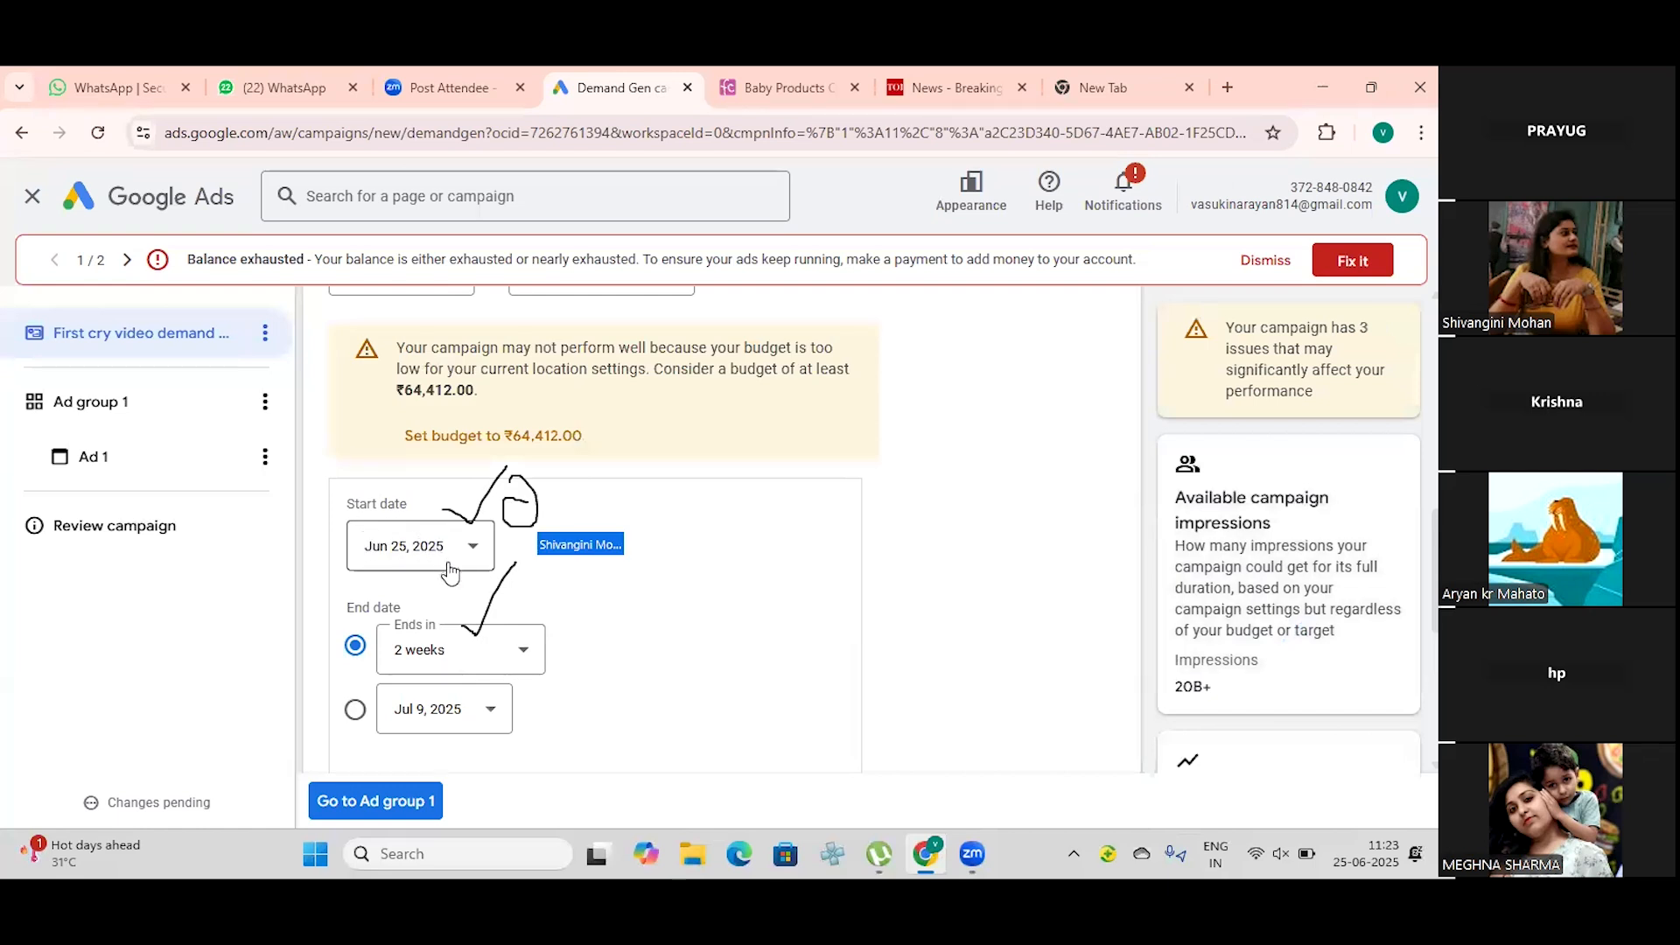
scroll(449, 573, "down", 3)
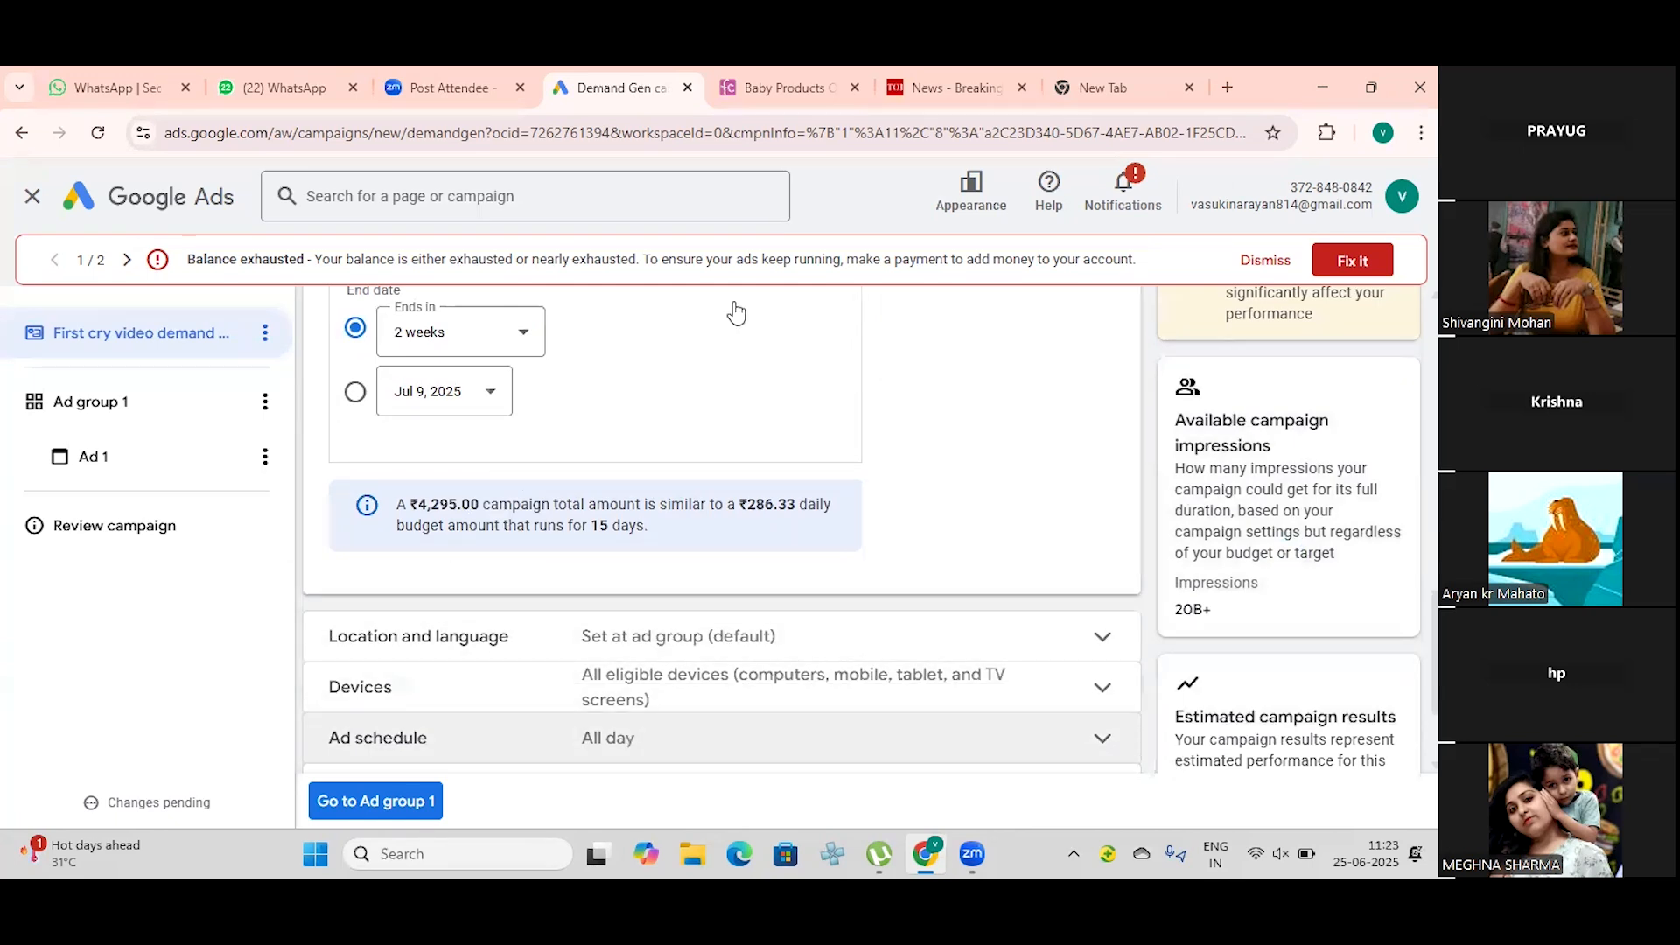
Step: Change the campaign's Ends in duration to 1 month, and to 2 months after that
scroll(735, 313, "up", 1)
left_click(525, 437)
left_click(465, 560)
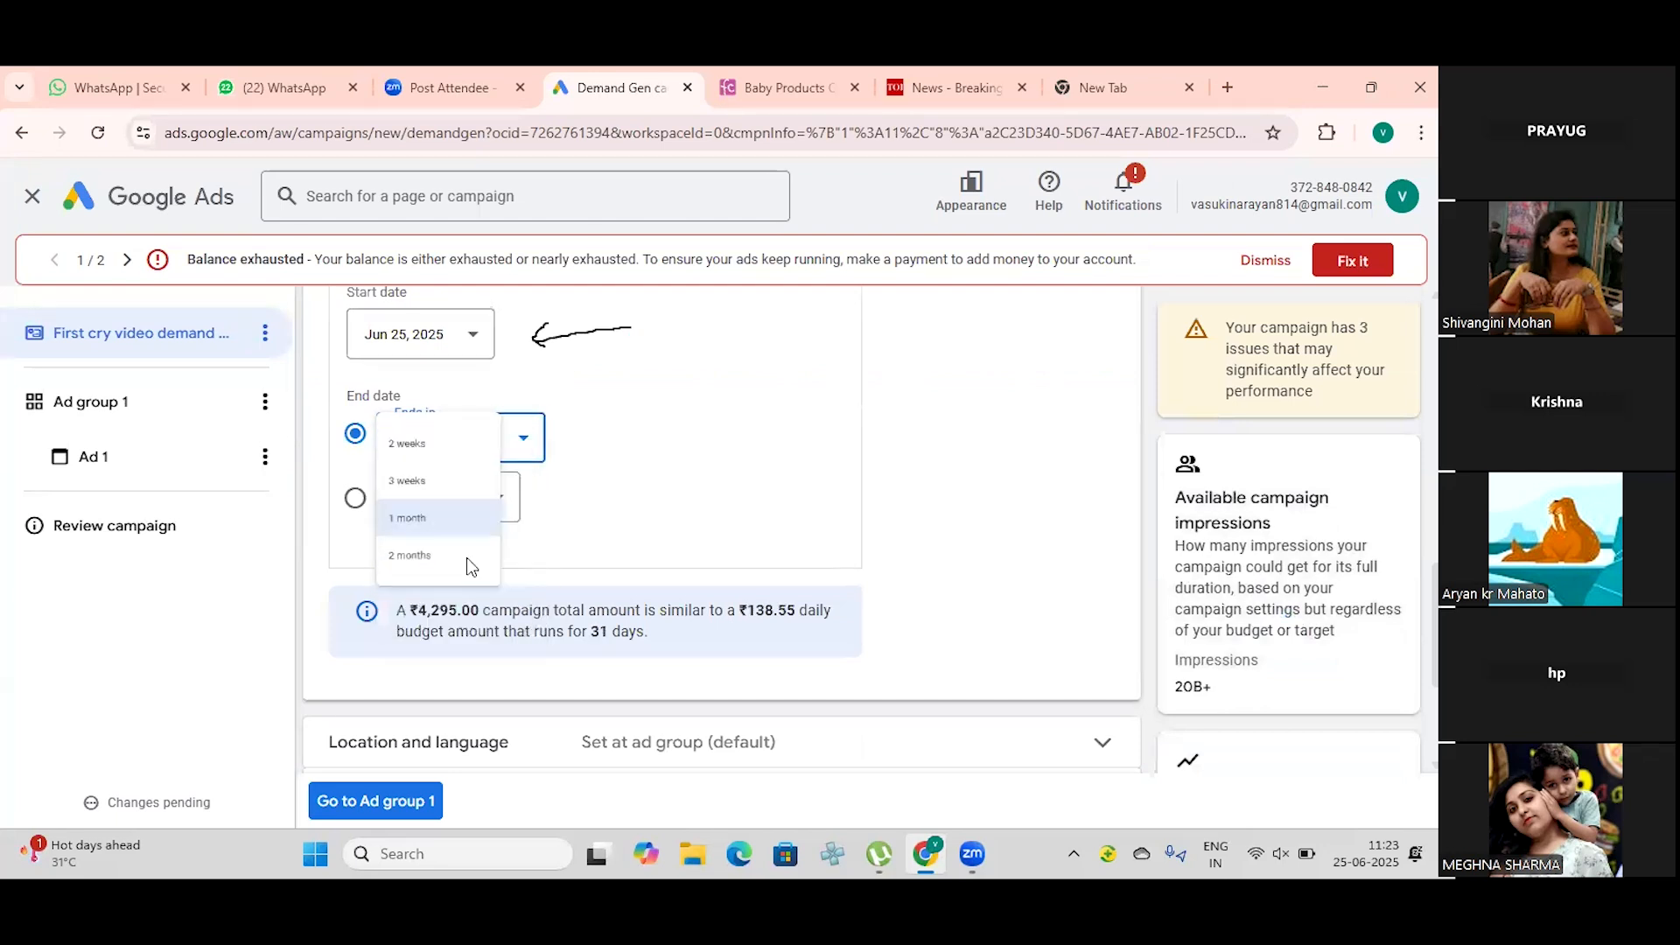
left_click(520, 442)
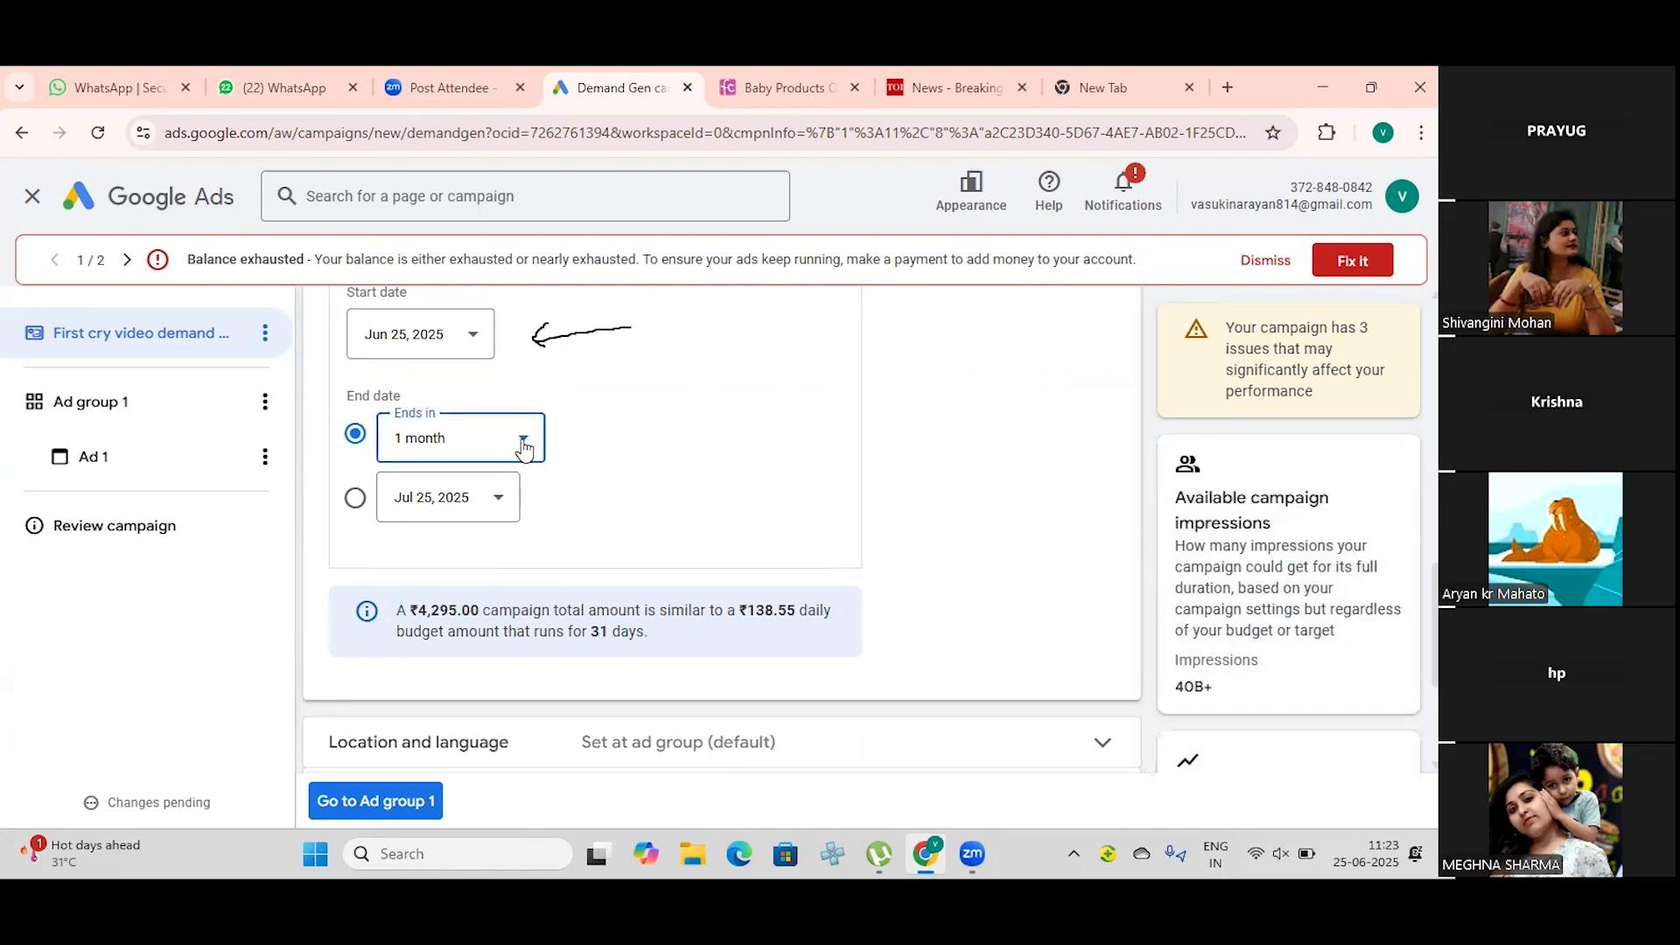
left_click(473, 613)
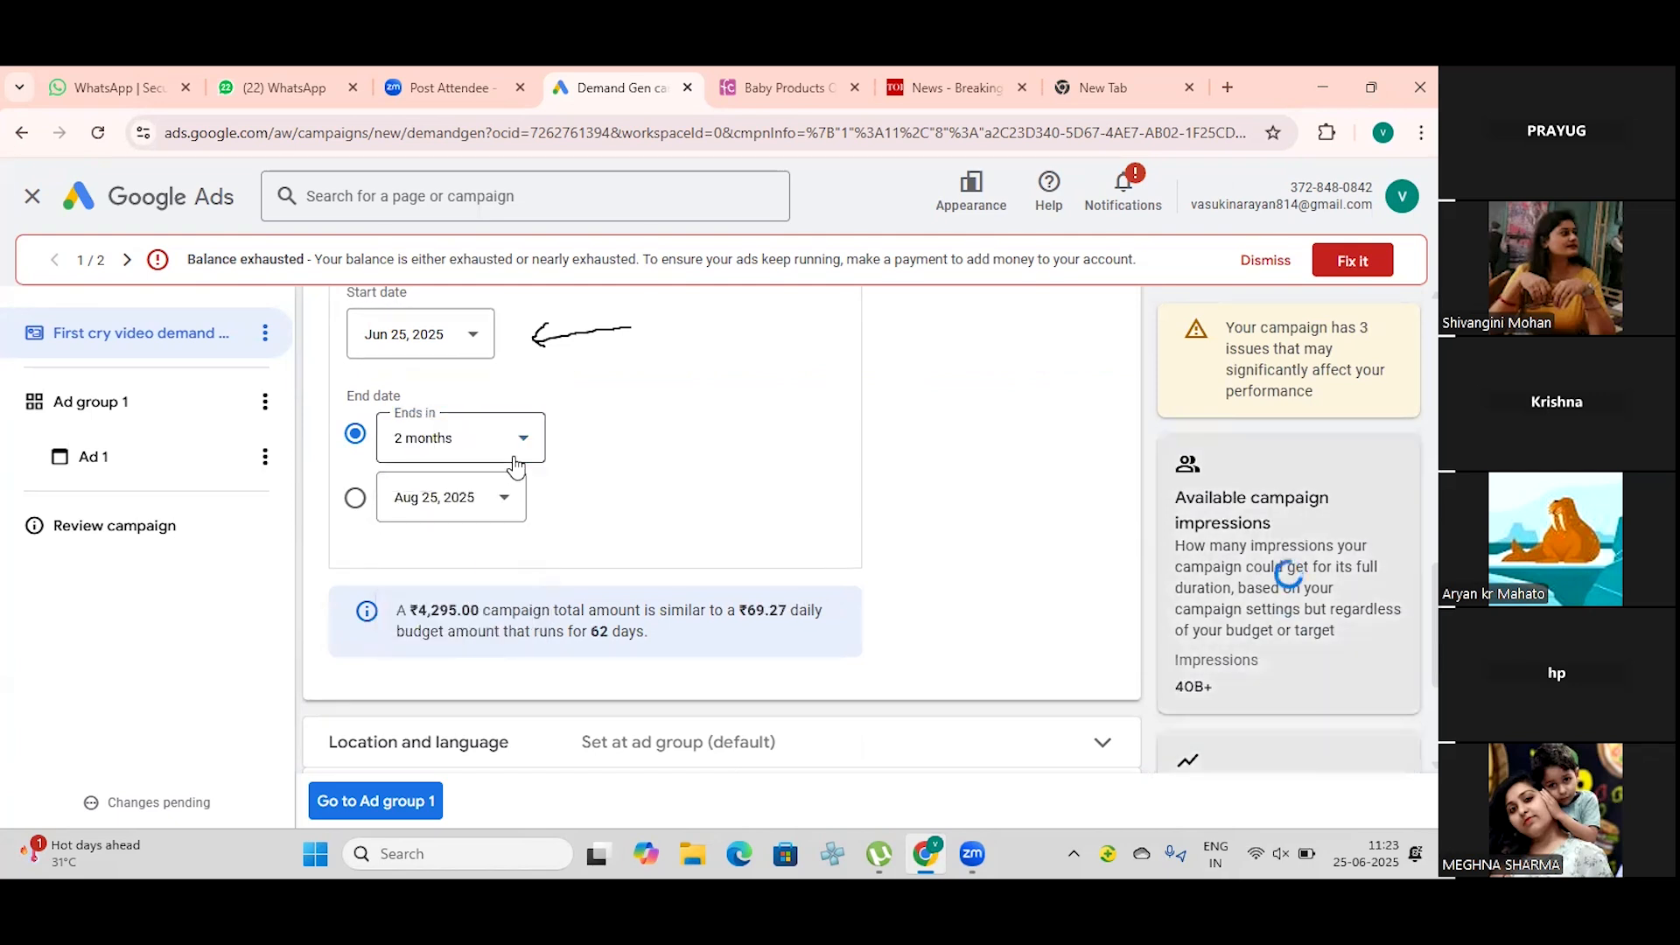
Step: Review the Ends in duration options and set a specific campaign end date of Aug 28, 2025
left_click(522, 439)
scroll(464, 536, "down", 1)
scroll(463, 537, "down", 2)
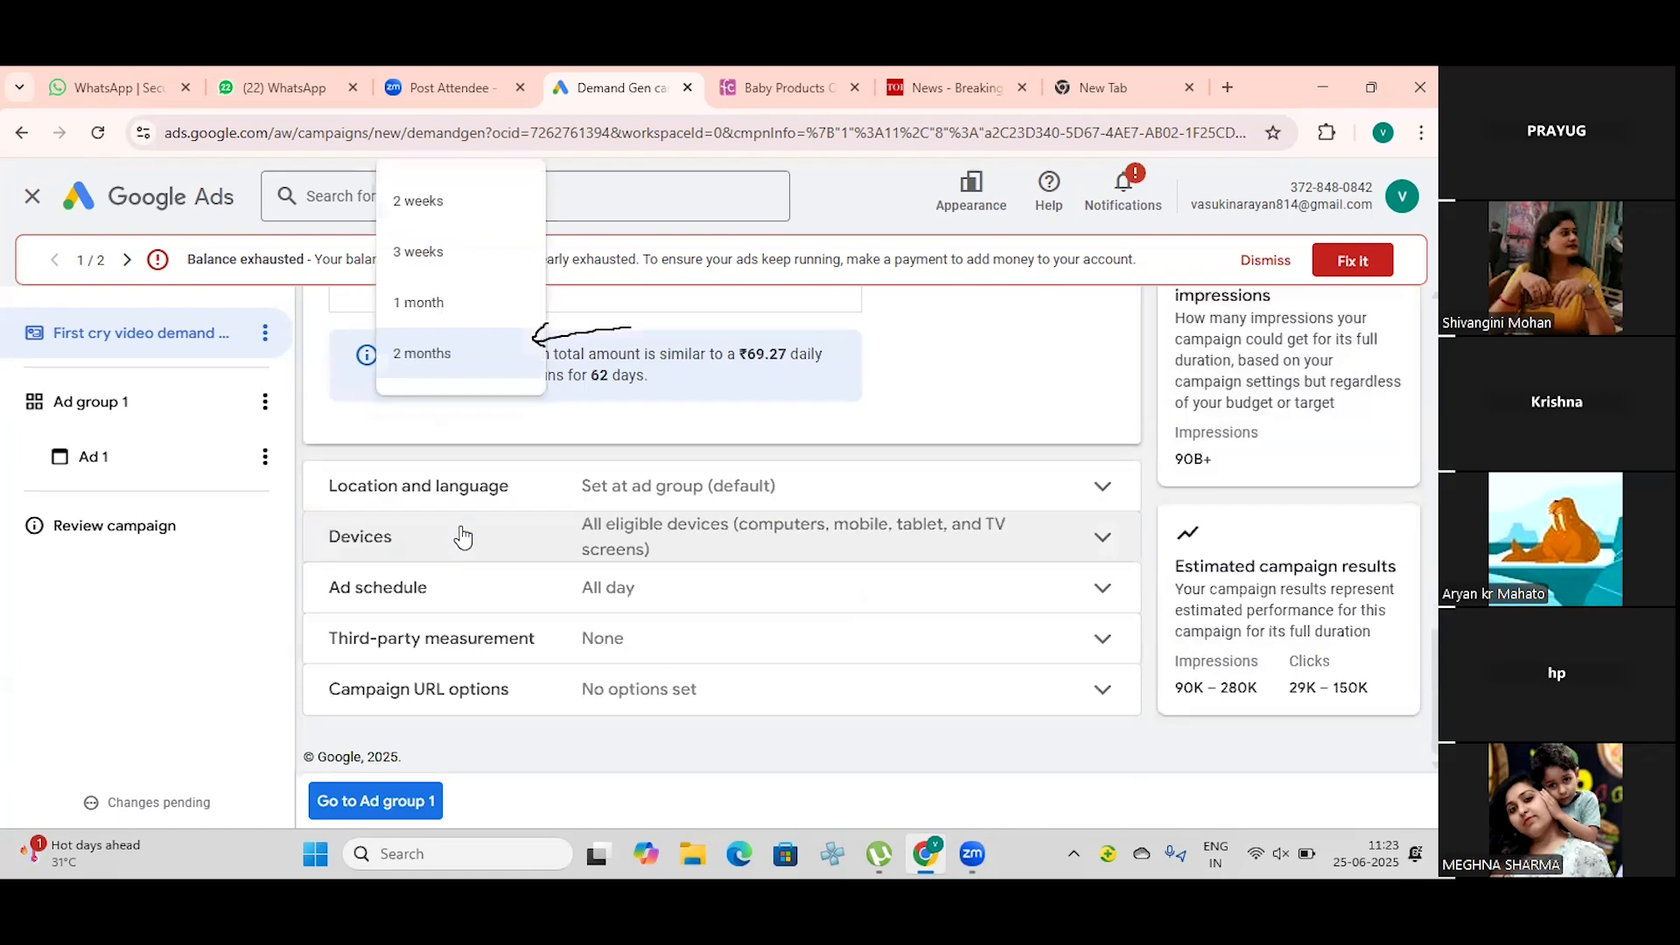
scroll(458, 536, "up", 4)
left_click(704, 499)
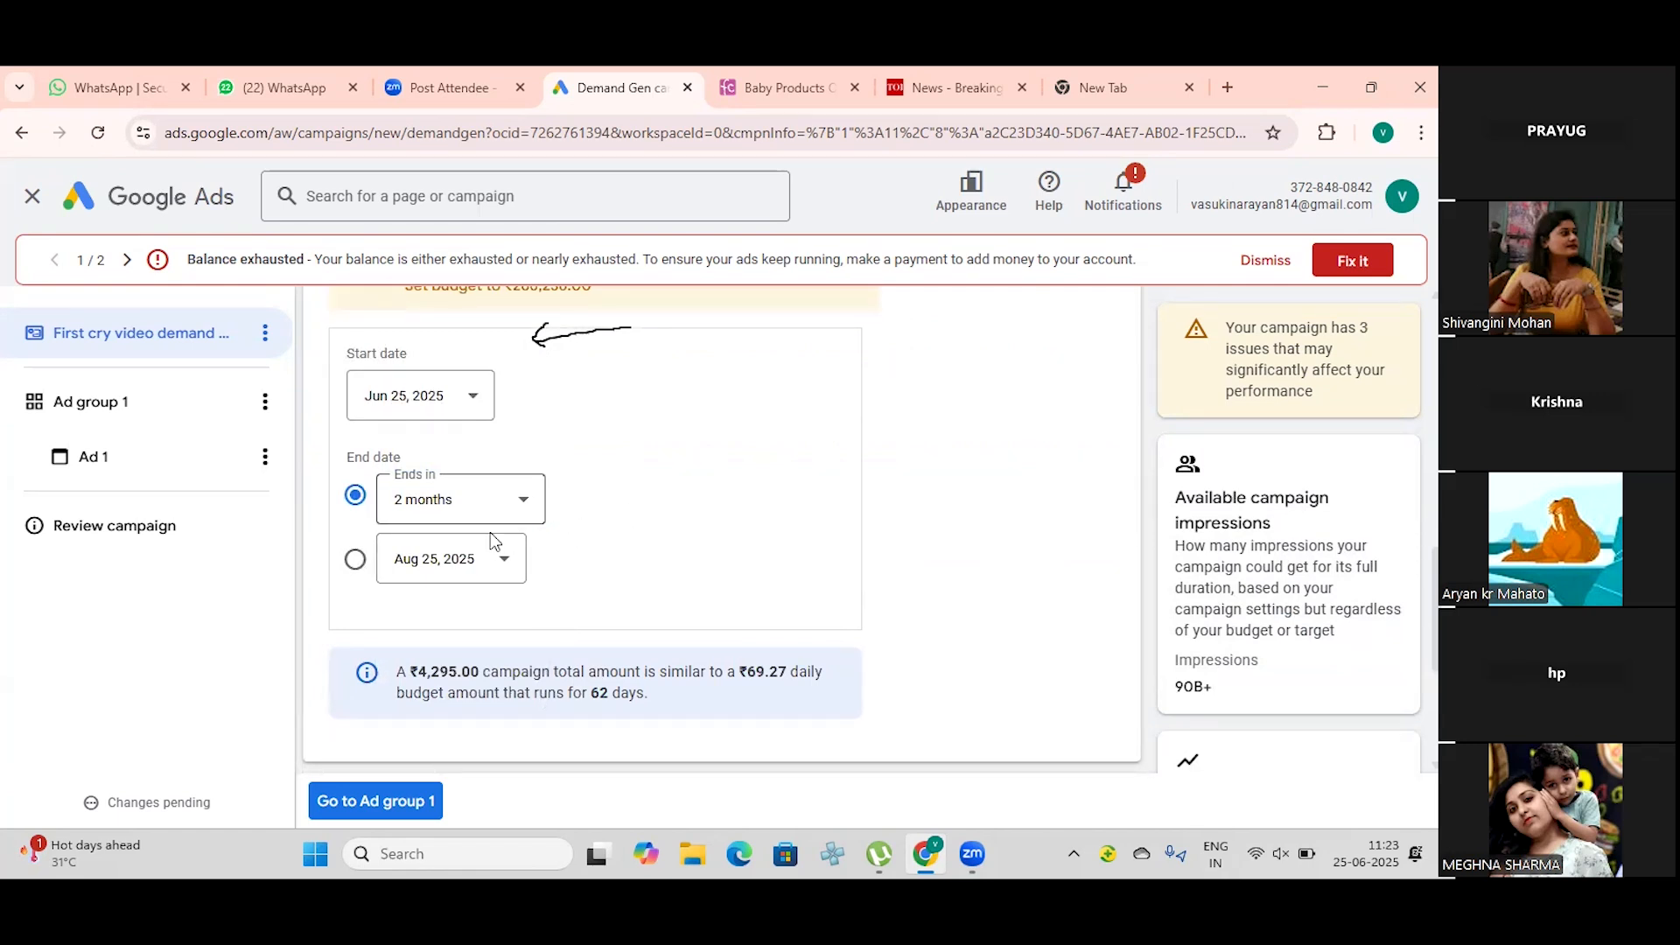
left_click(505, 566)
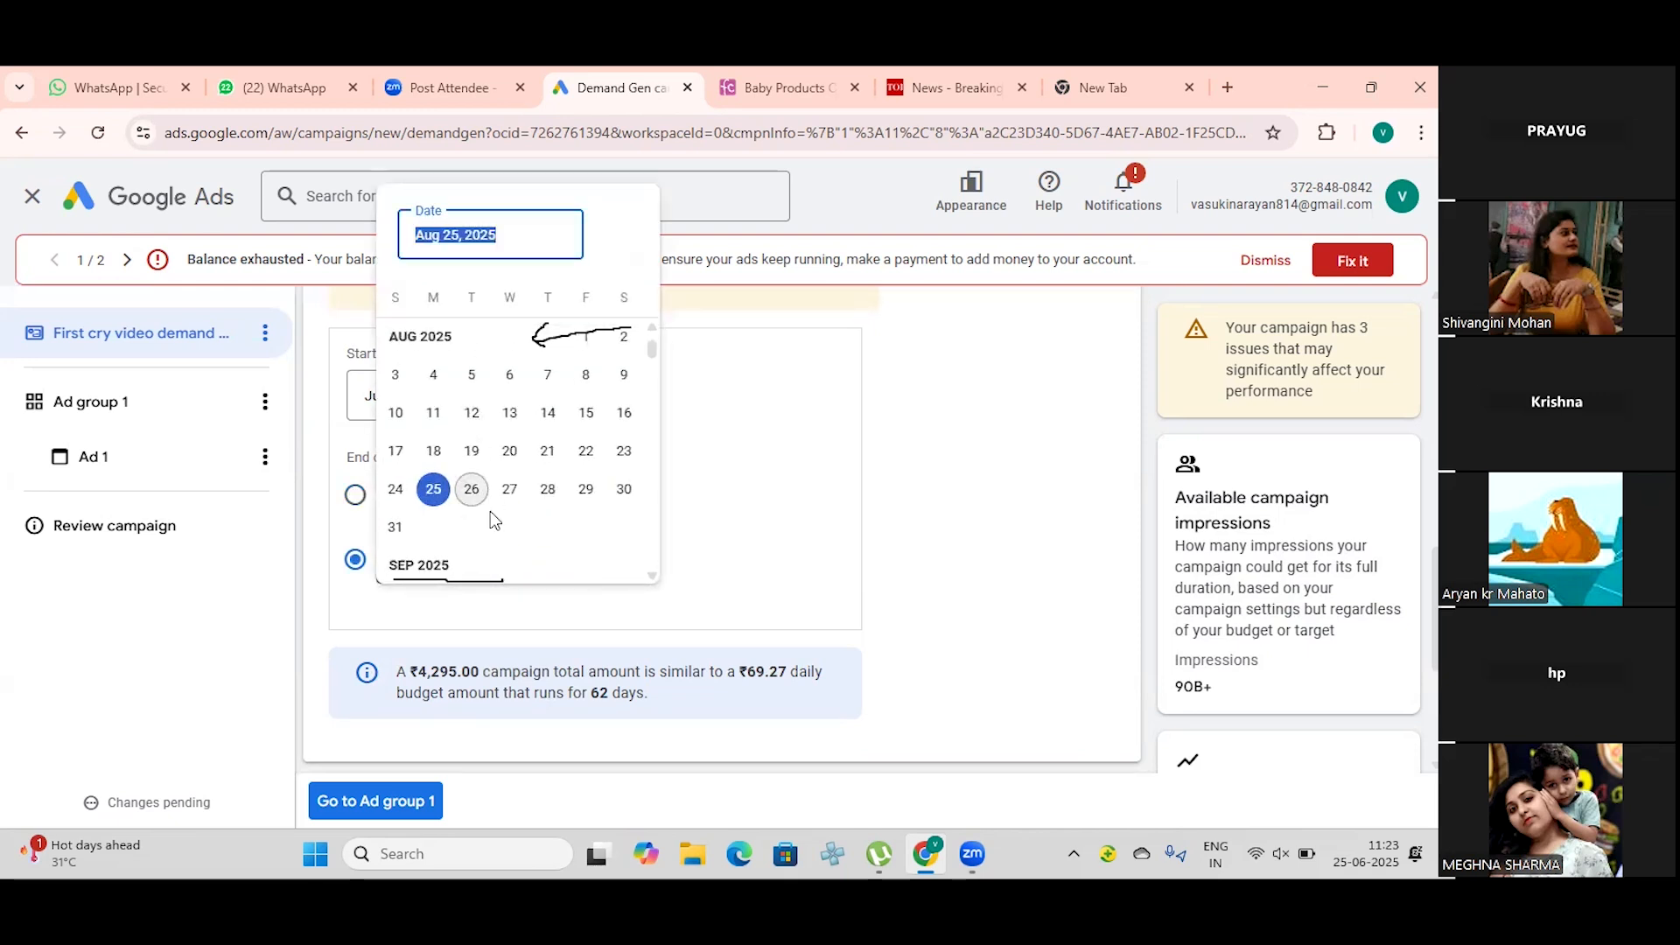
left_click(551, 490)
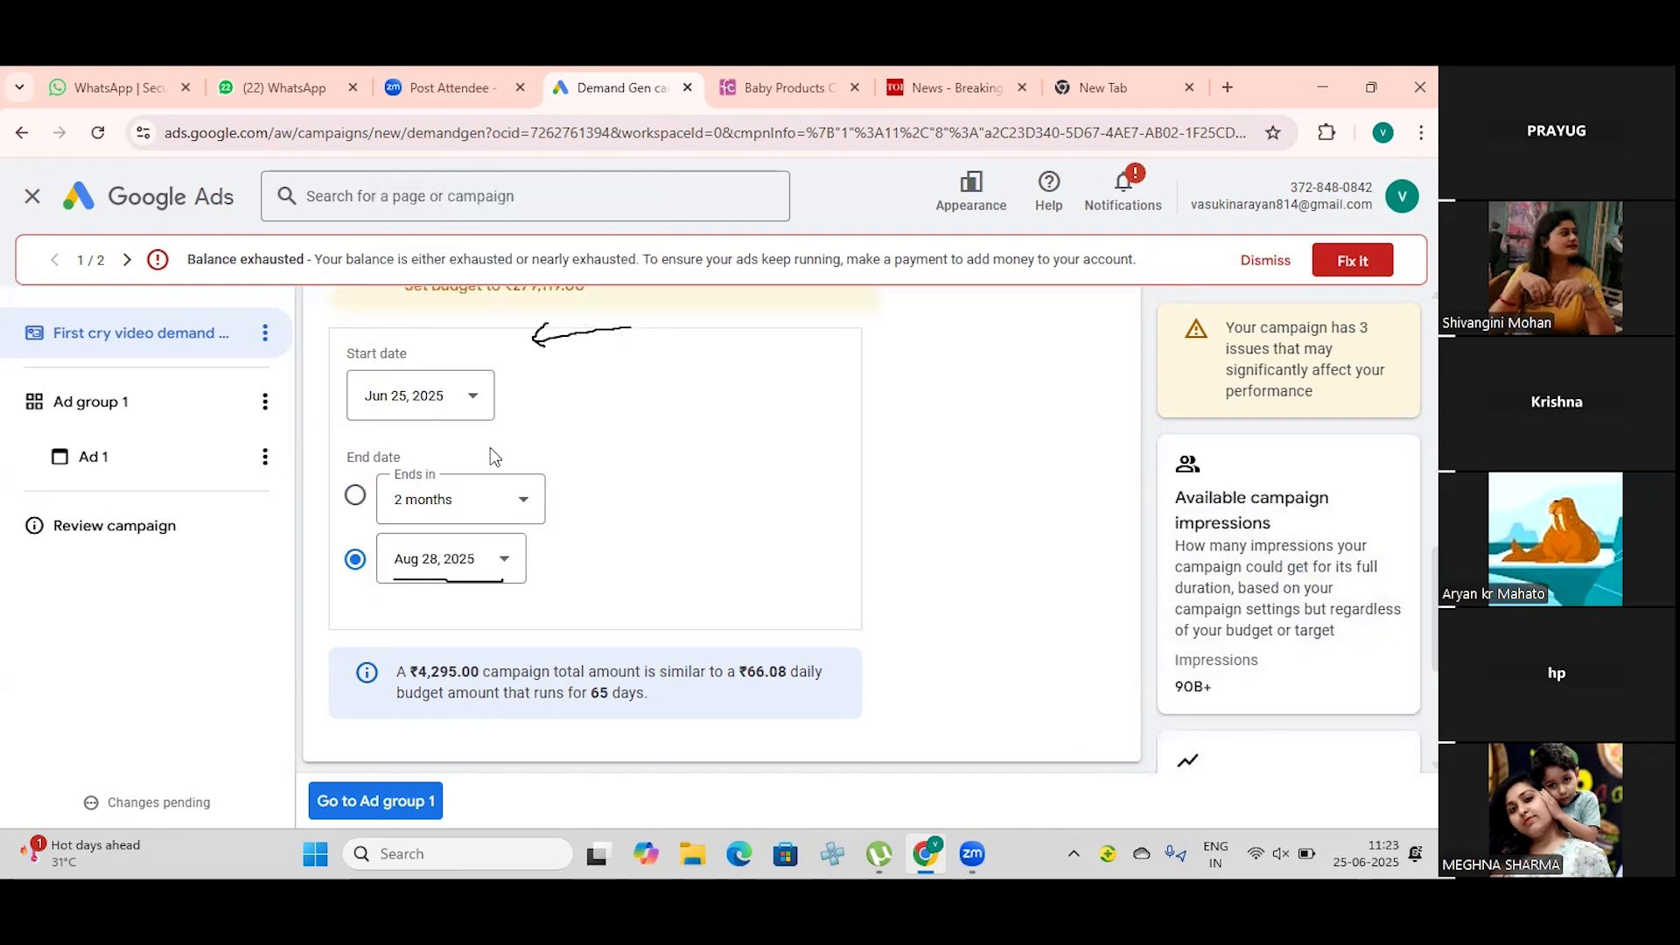
Step: Set the campaign's start date to Jun 27, 2025 and its specific end date to Aug 15, 2025
left_click(473, 403)
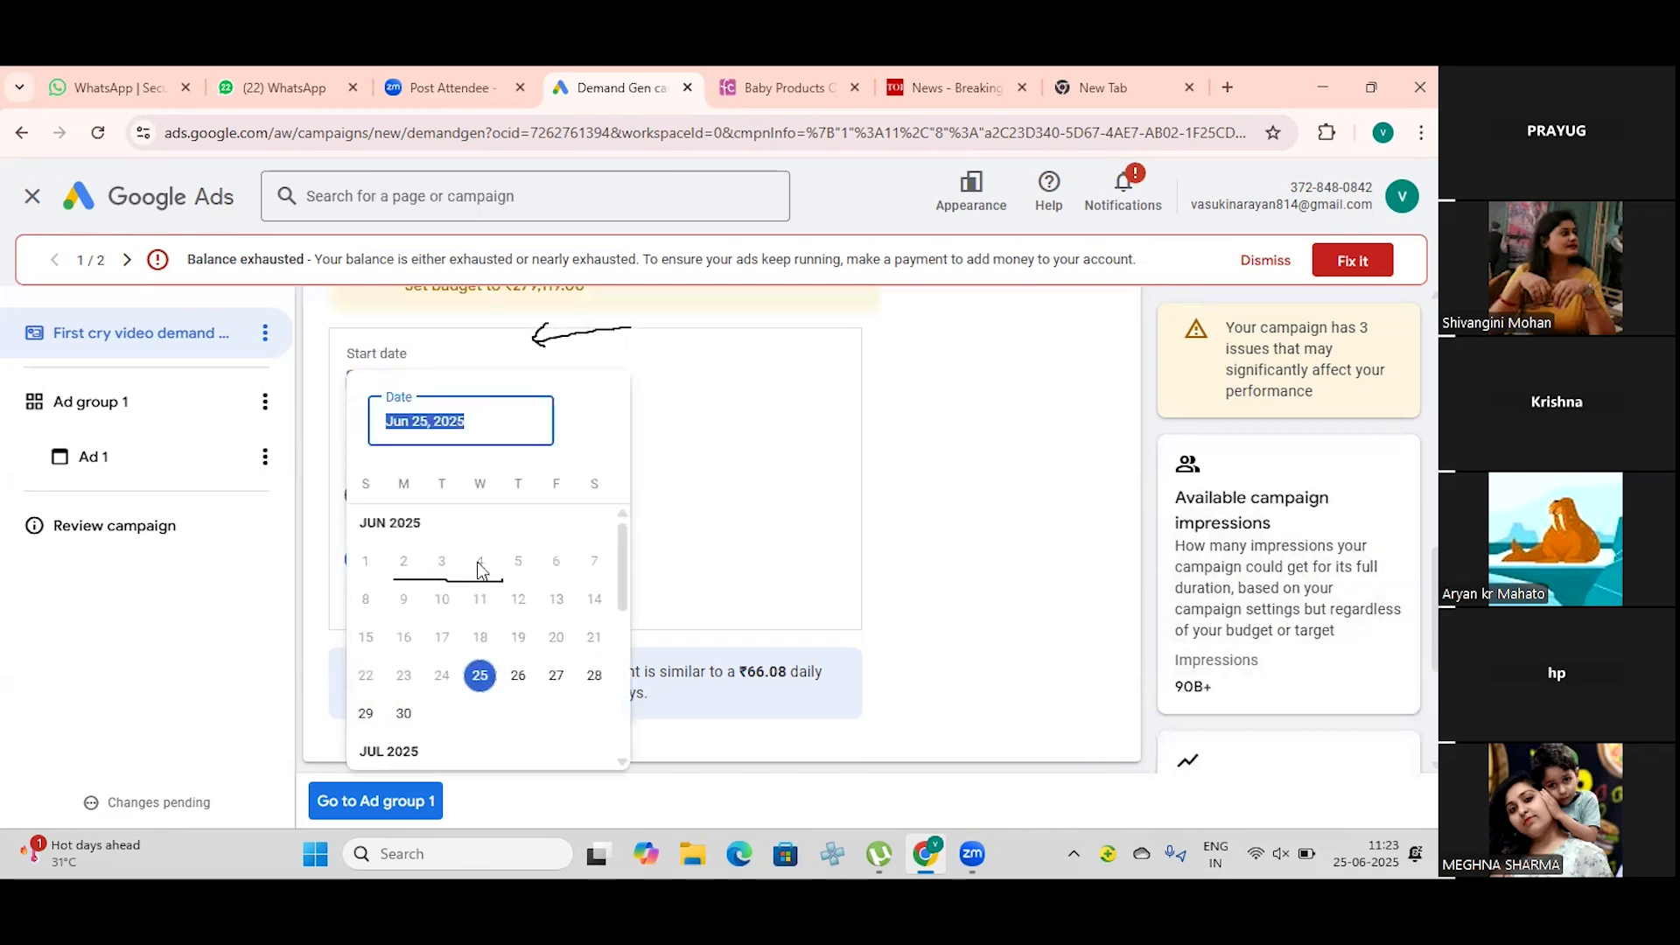
left_click(549, 682)
left_click(499, 582)
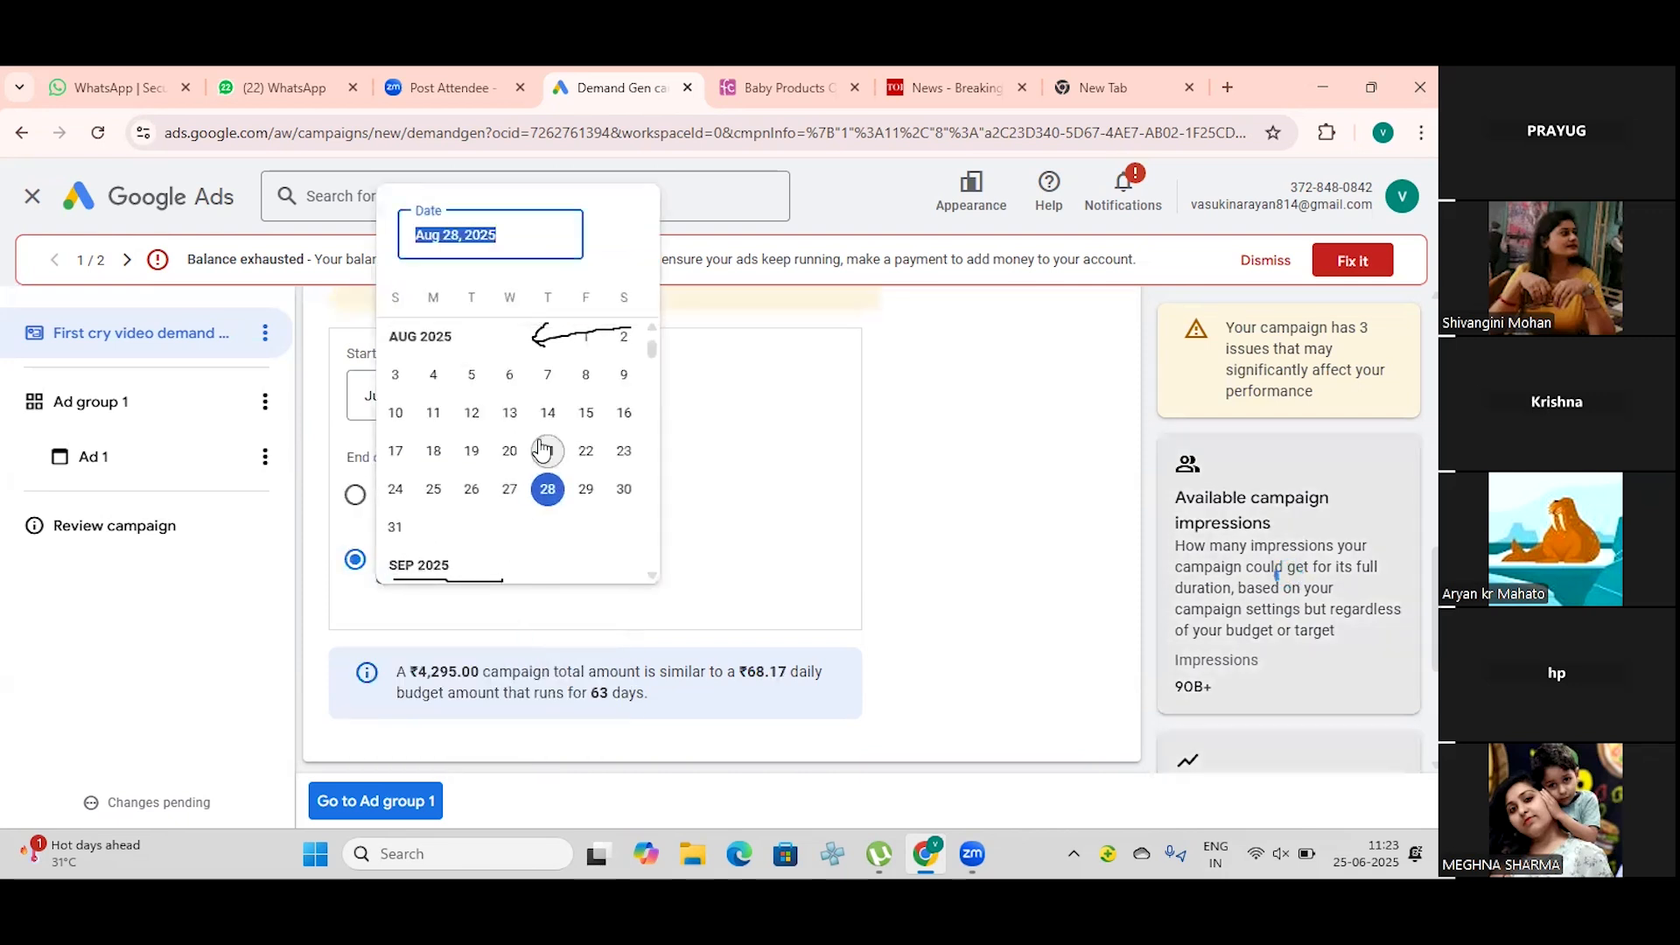
left_click(585, 412)
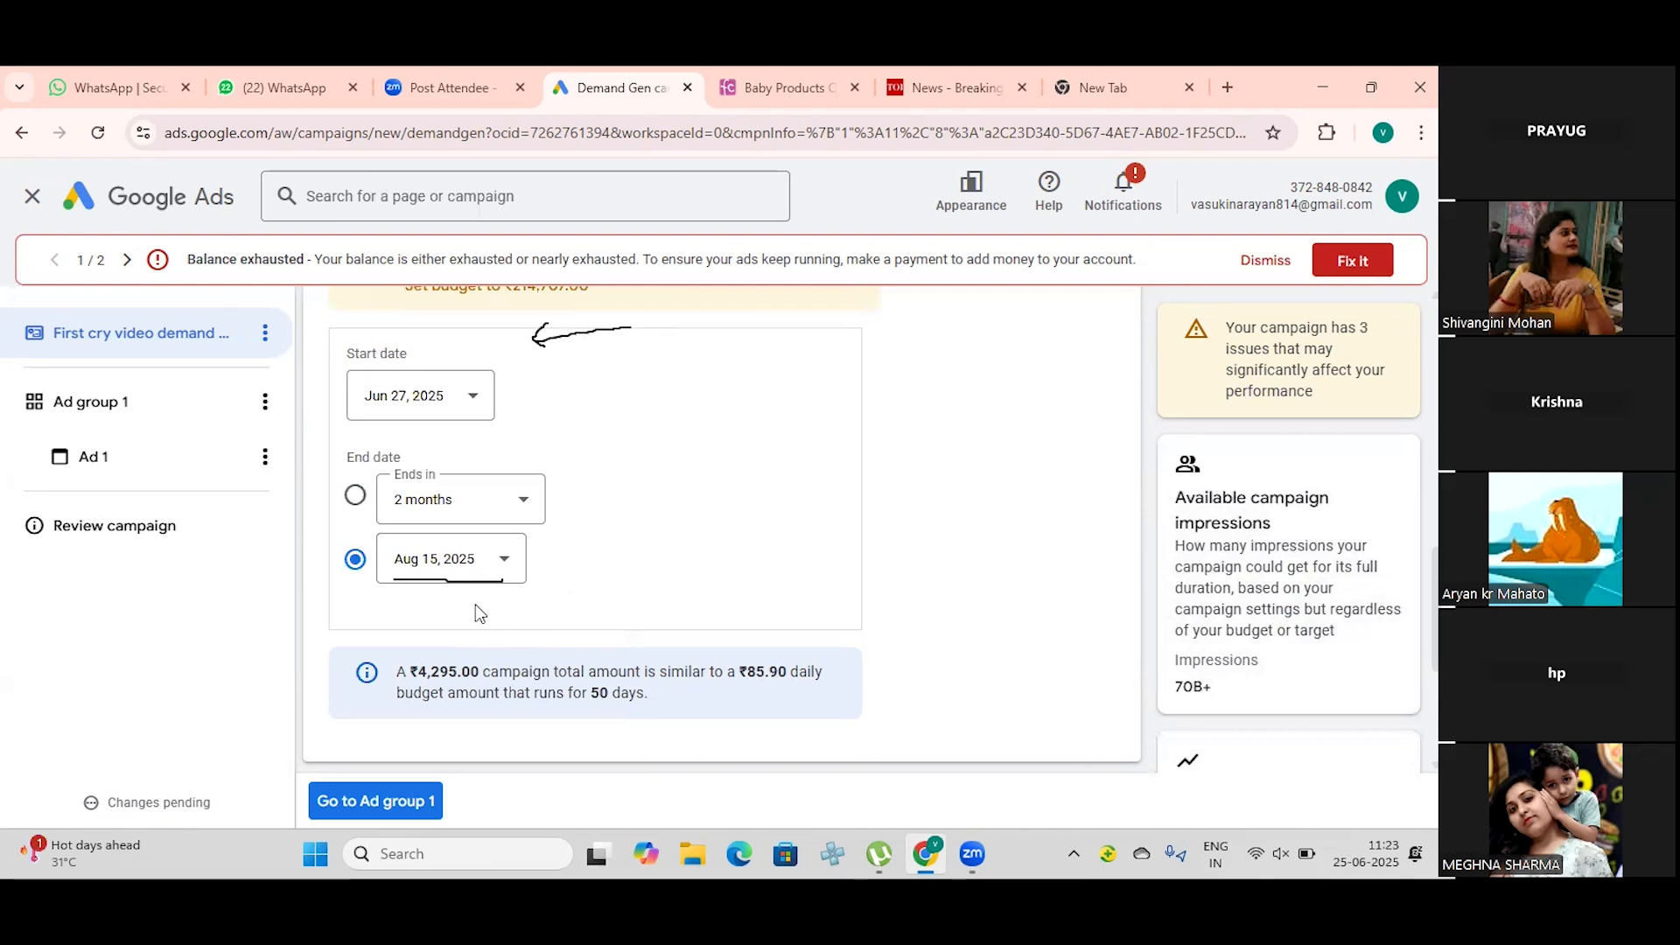
scroll(475, 604, "up", 3)
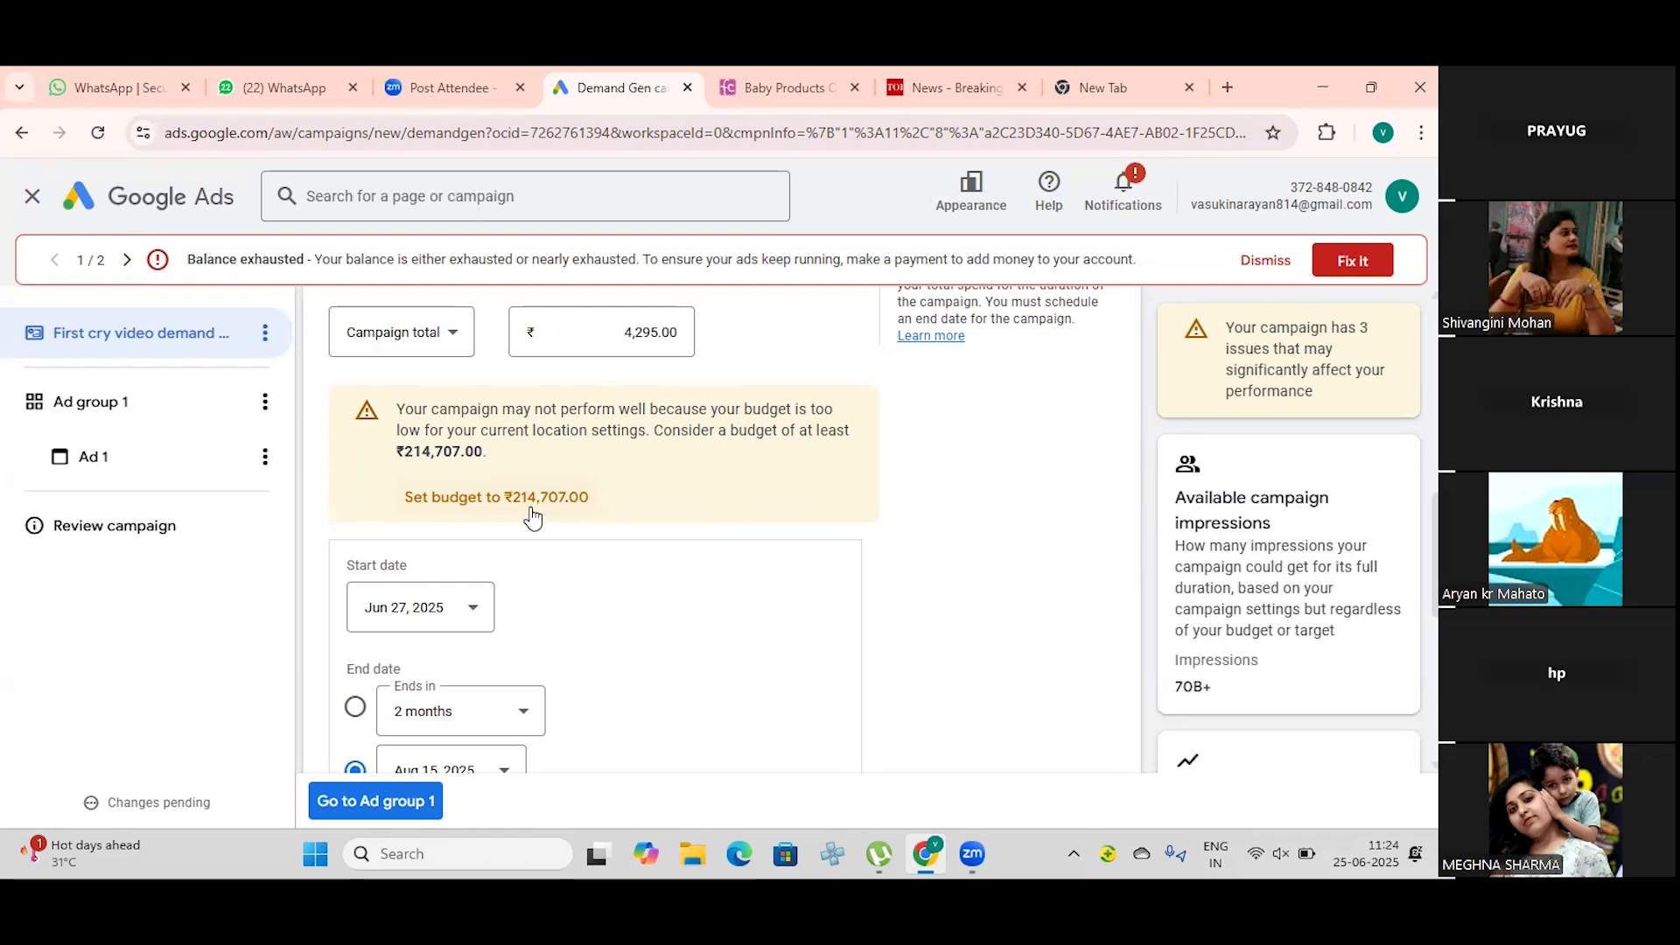
scroll(508, 503, "down", 2)
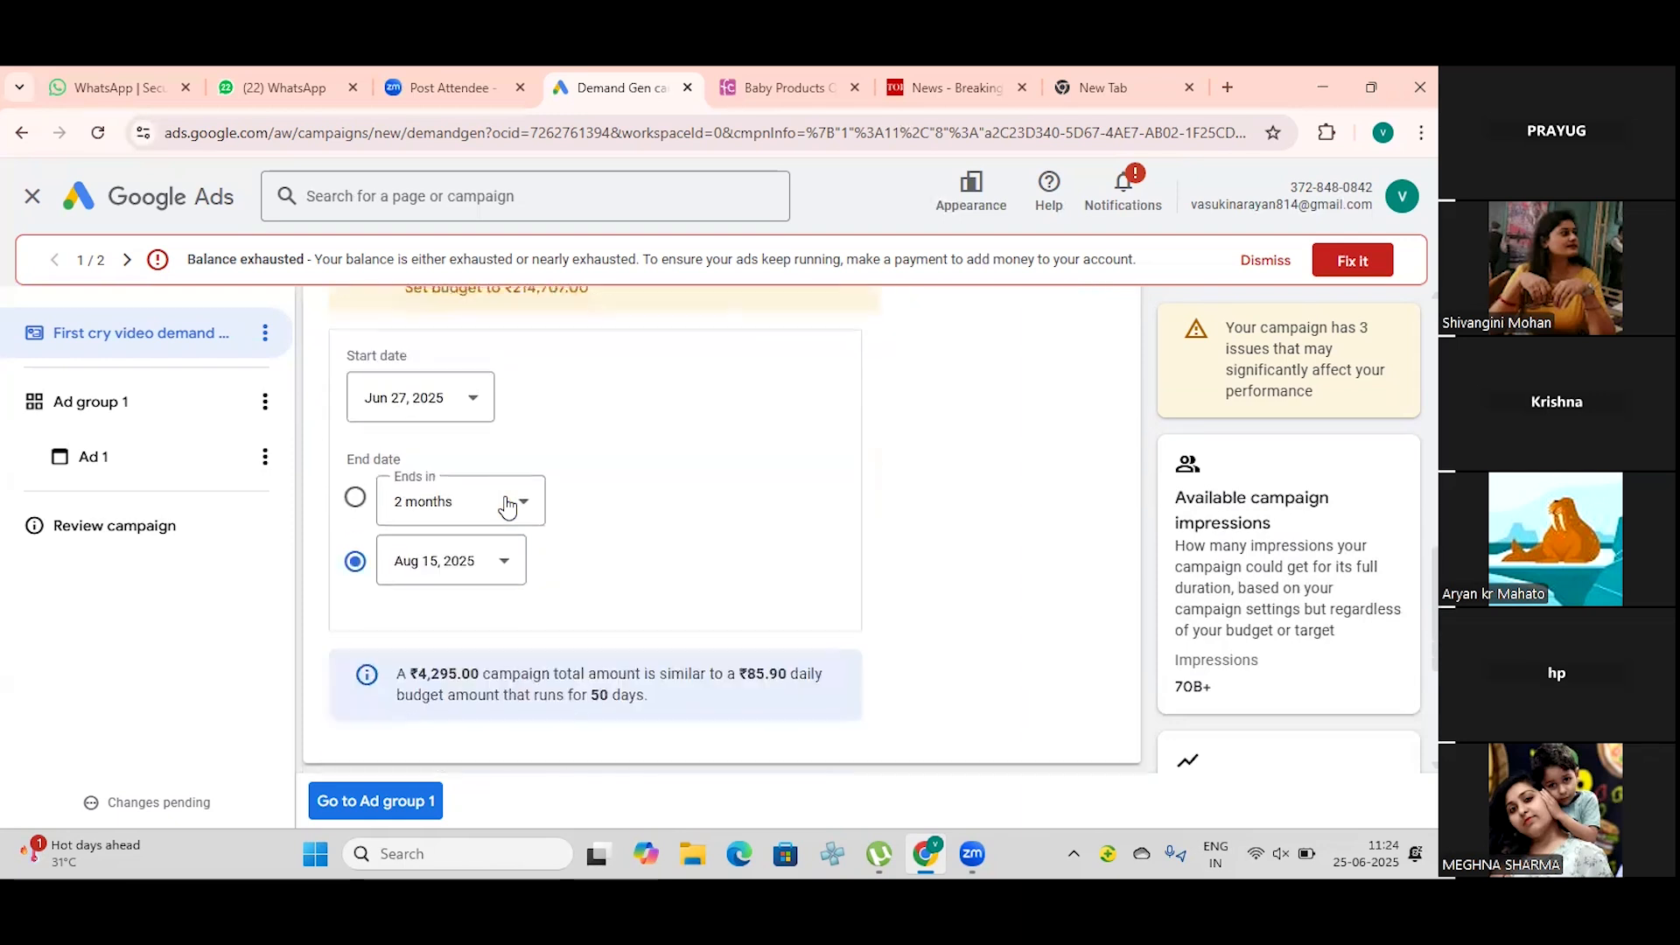
Step: Enable campaign level location and language targeting and select India as the campaign location
scroll(506, 506, "down", 3)
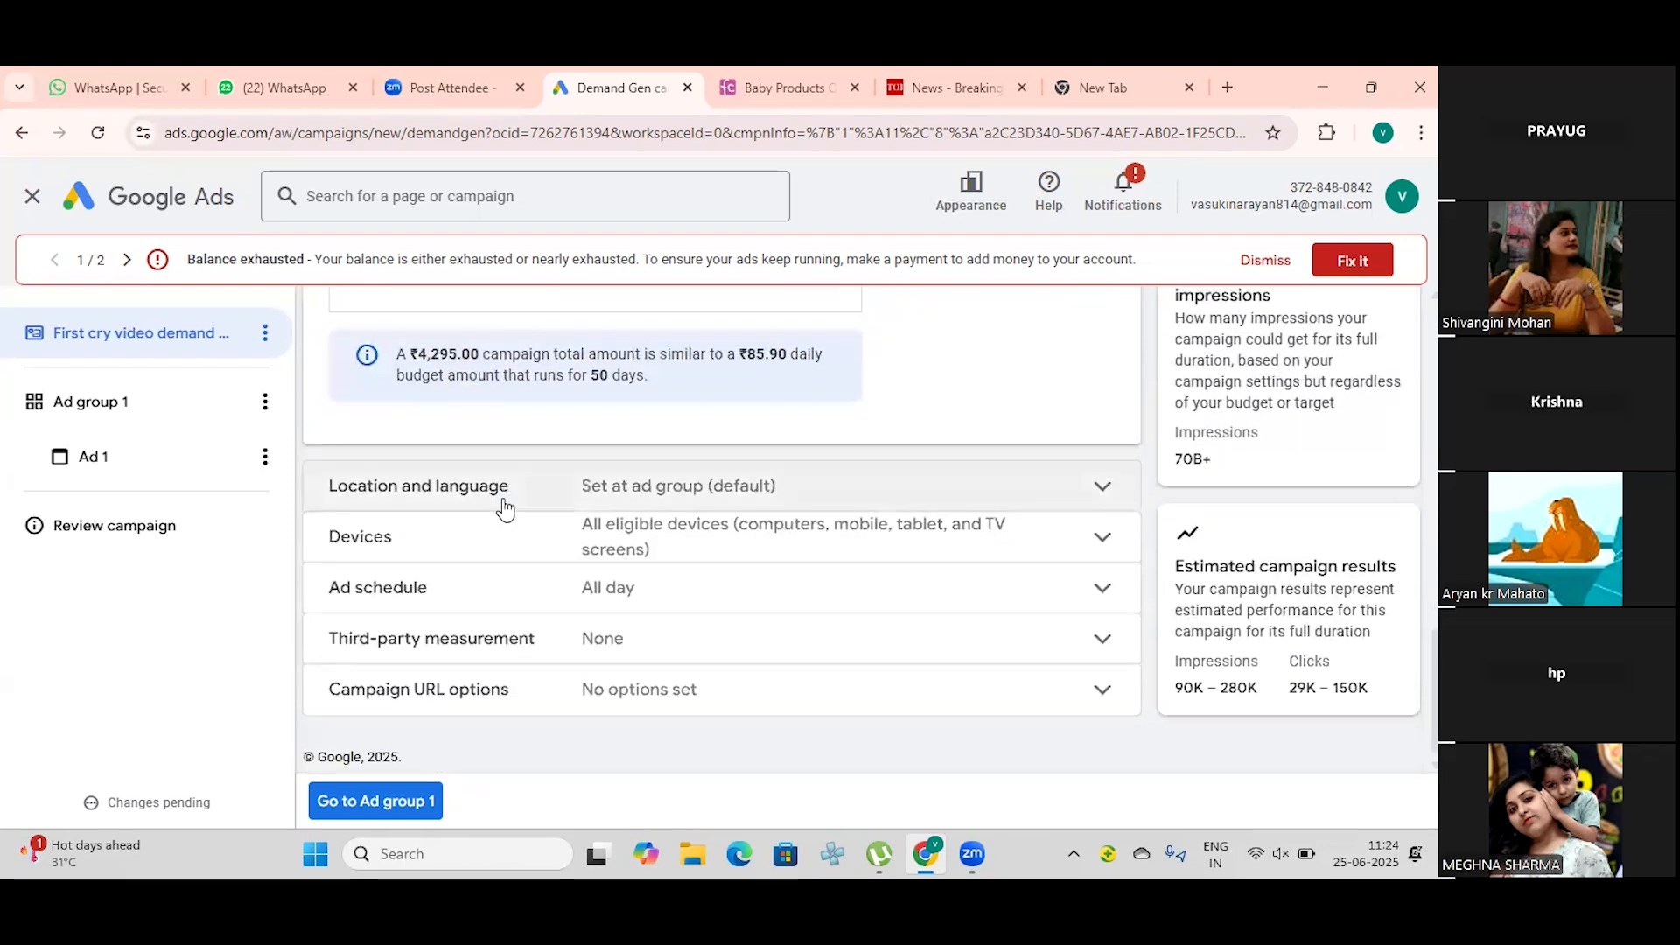
left_click(1099, 490)
scroll(759, 517, "down", 3)
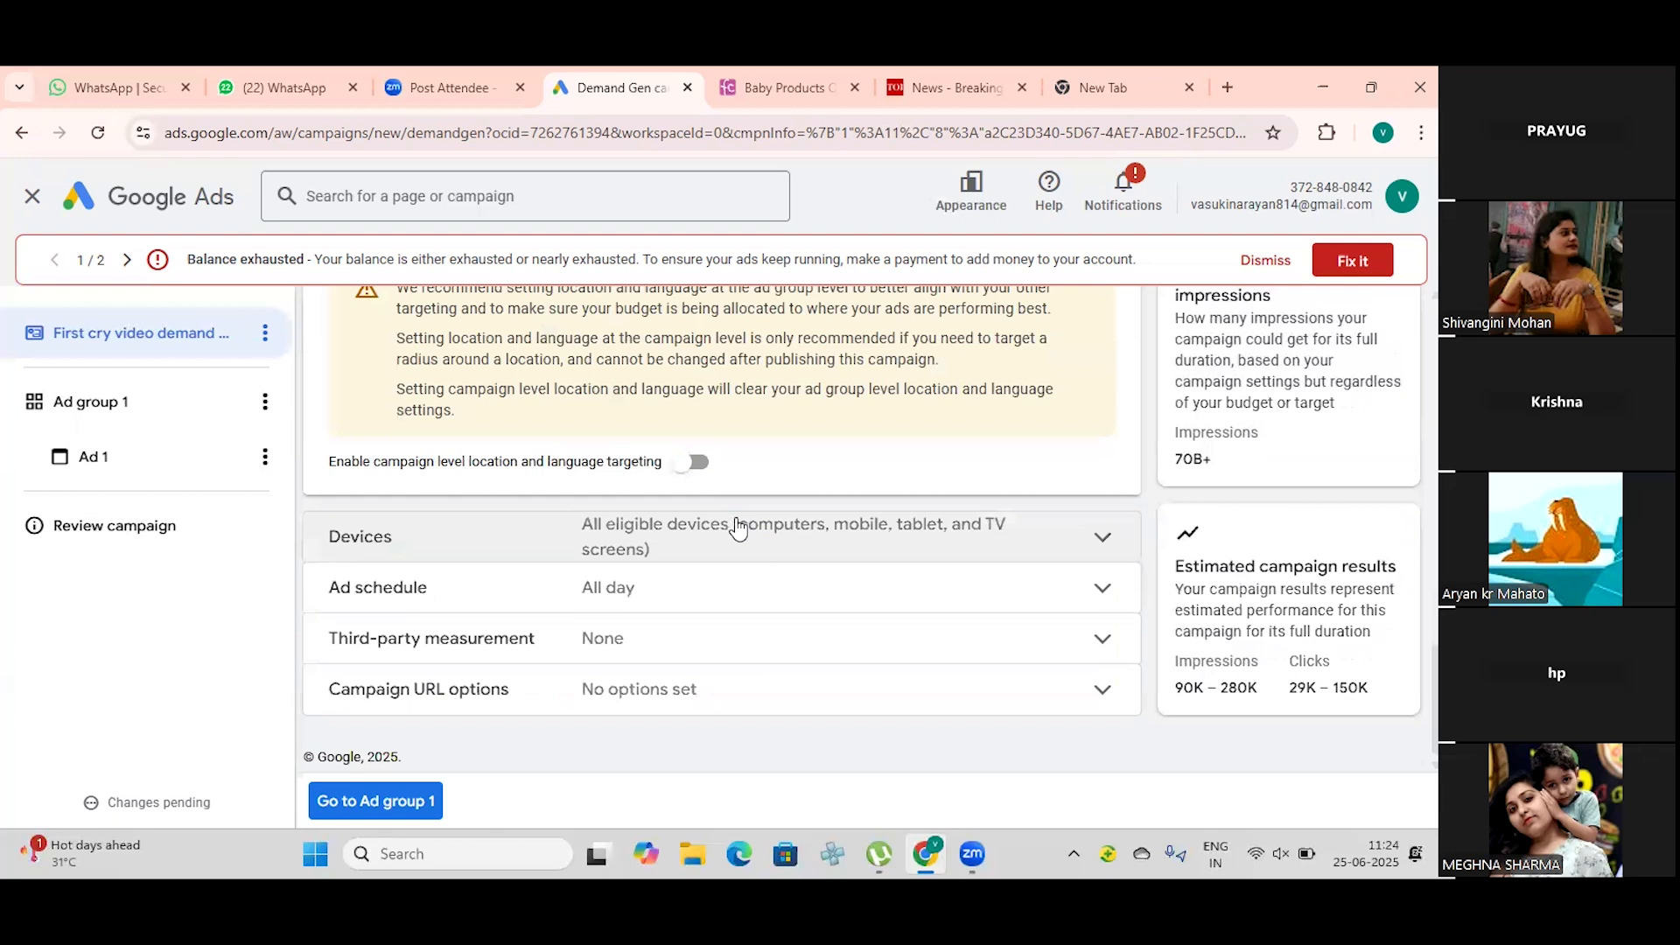
left_click(691, 463)
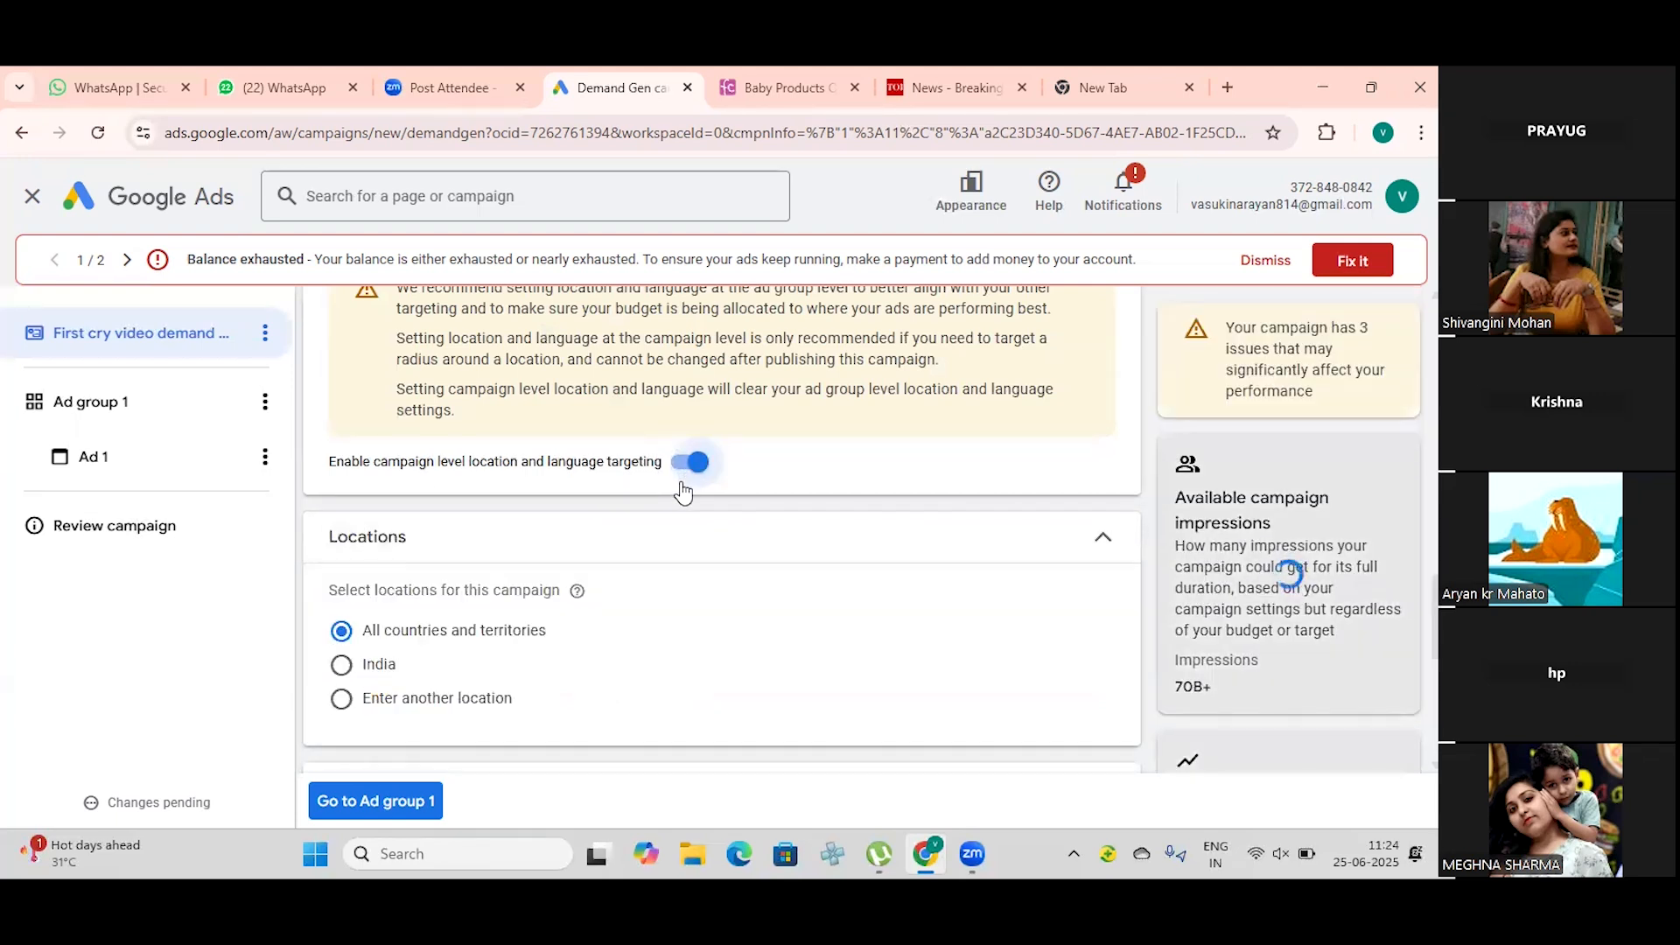
scroll(683, 486, "down", 2)
left_click(351, 454)
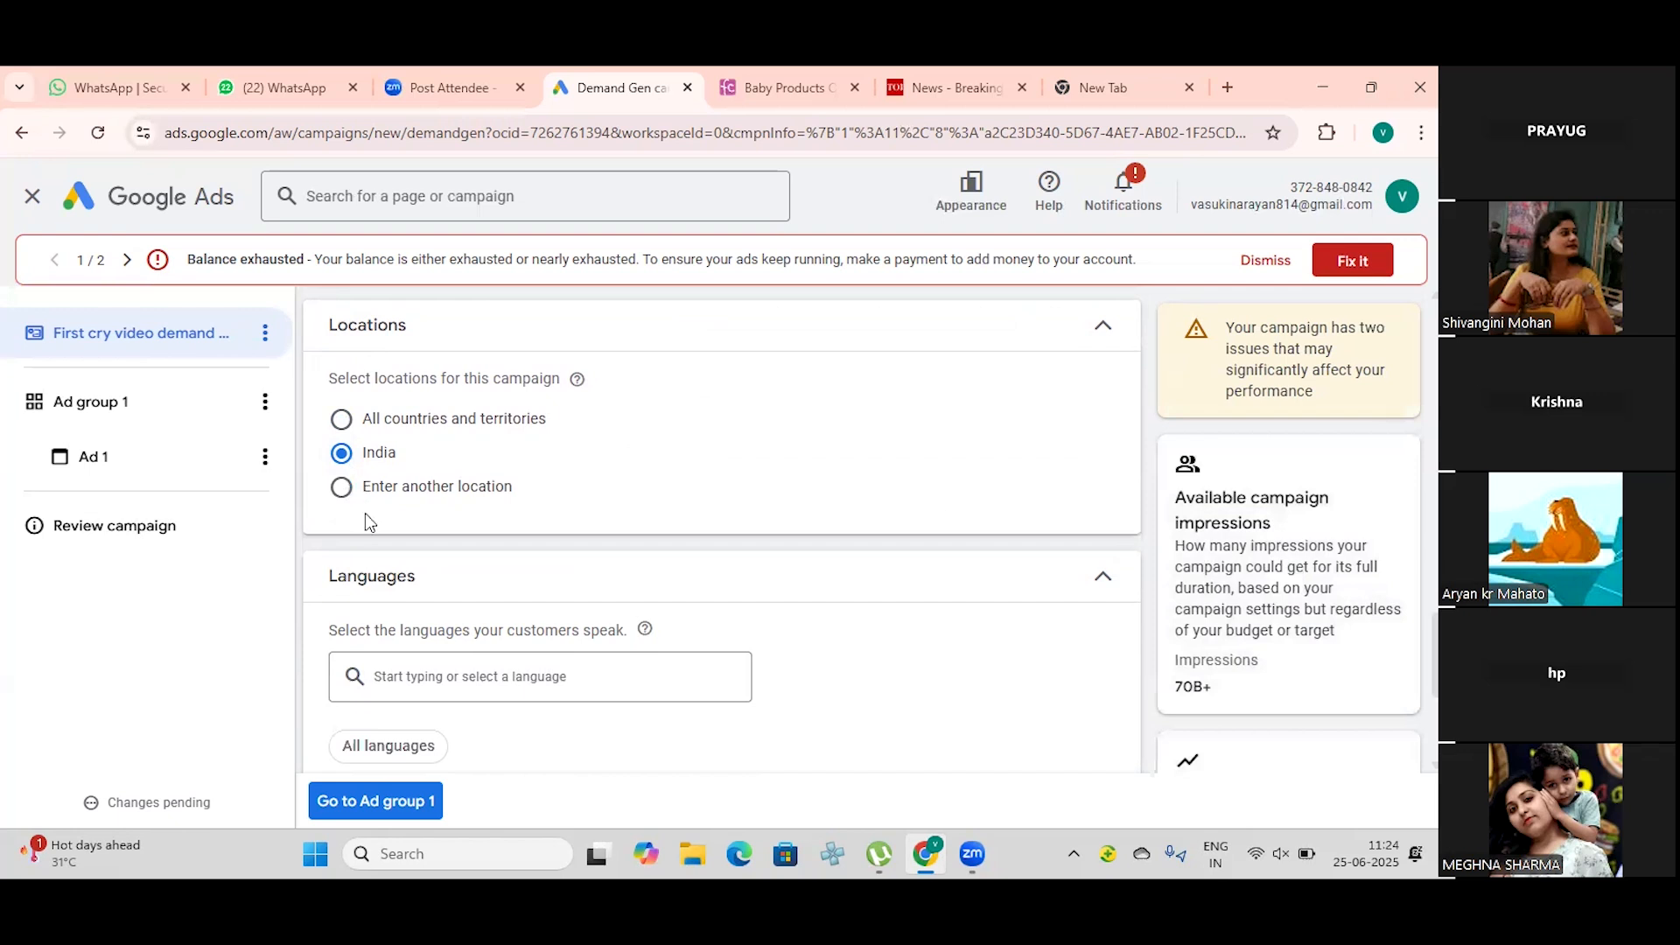
Step: Switch device targeting to specific devices to view its options, and set it back to show on all eligible devices
scroll(375, 525, "down", 2)
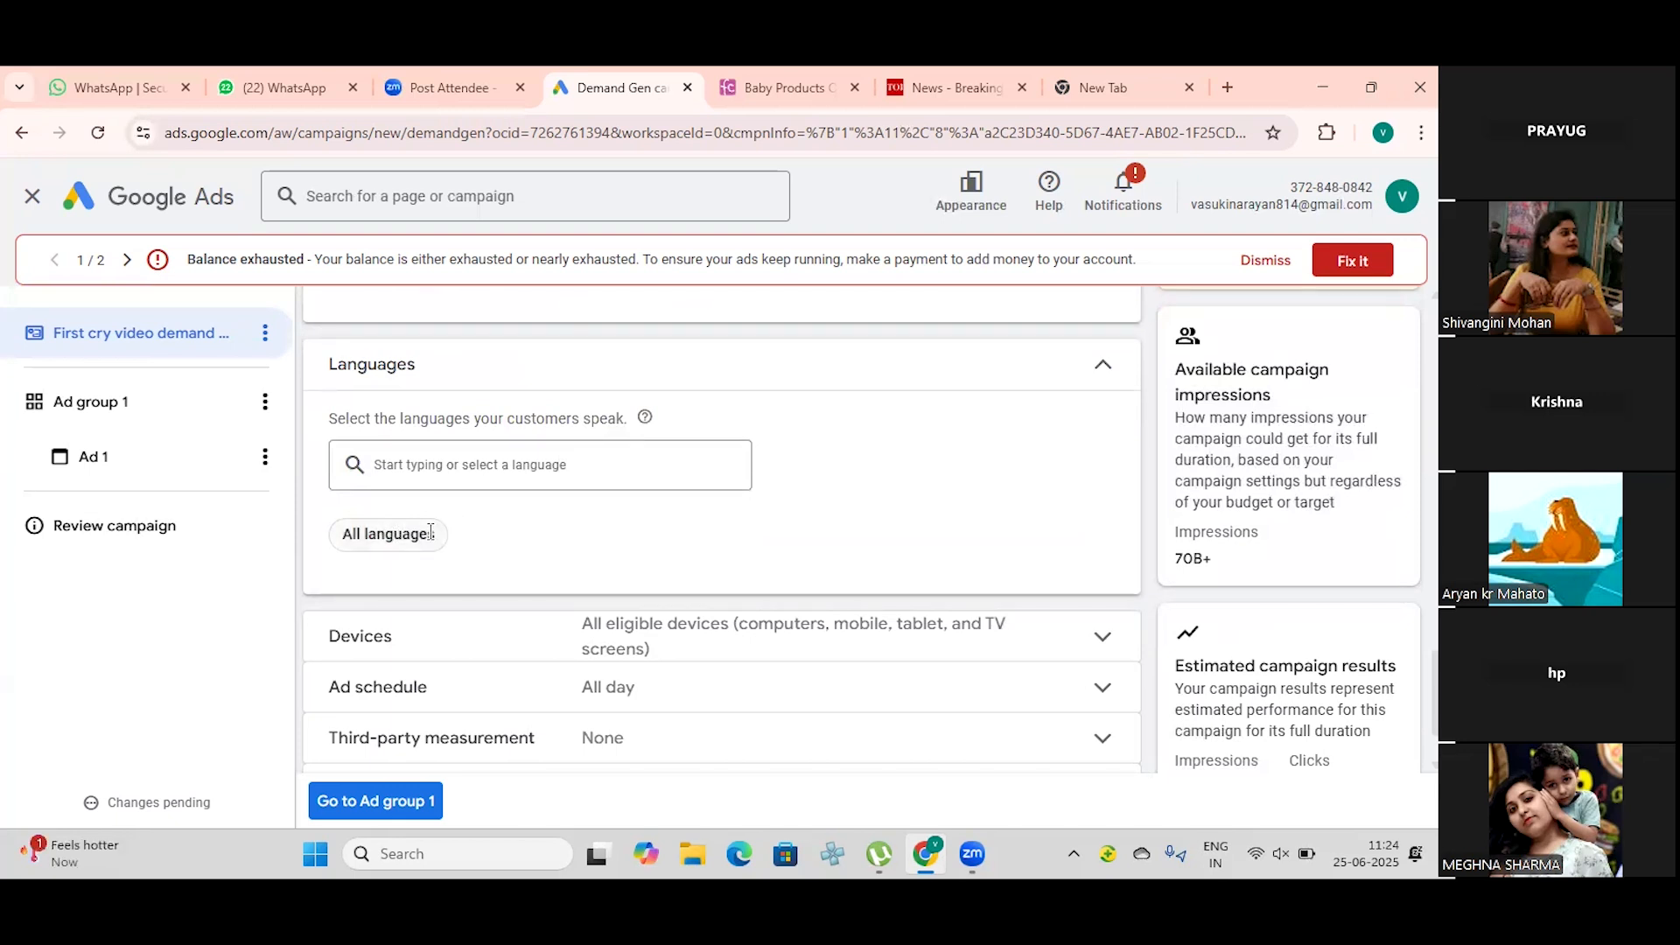
scroll(429, 538, "down", 2)
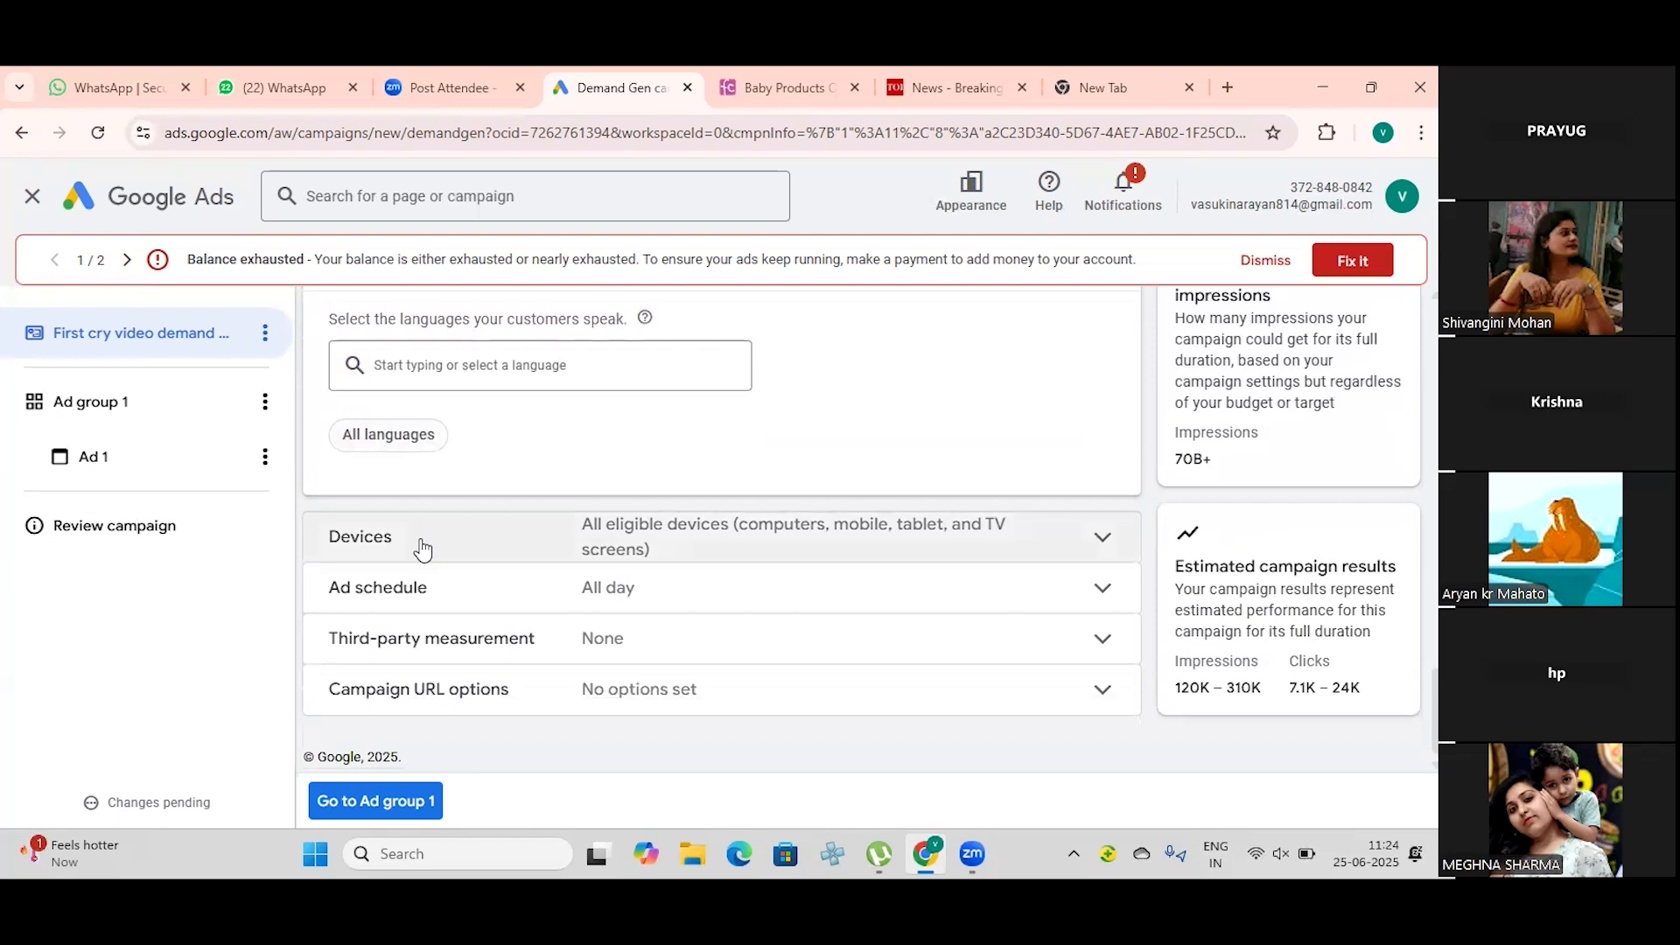
left_click(1102, 538)
scroll(668, 507, "down", 1)
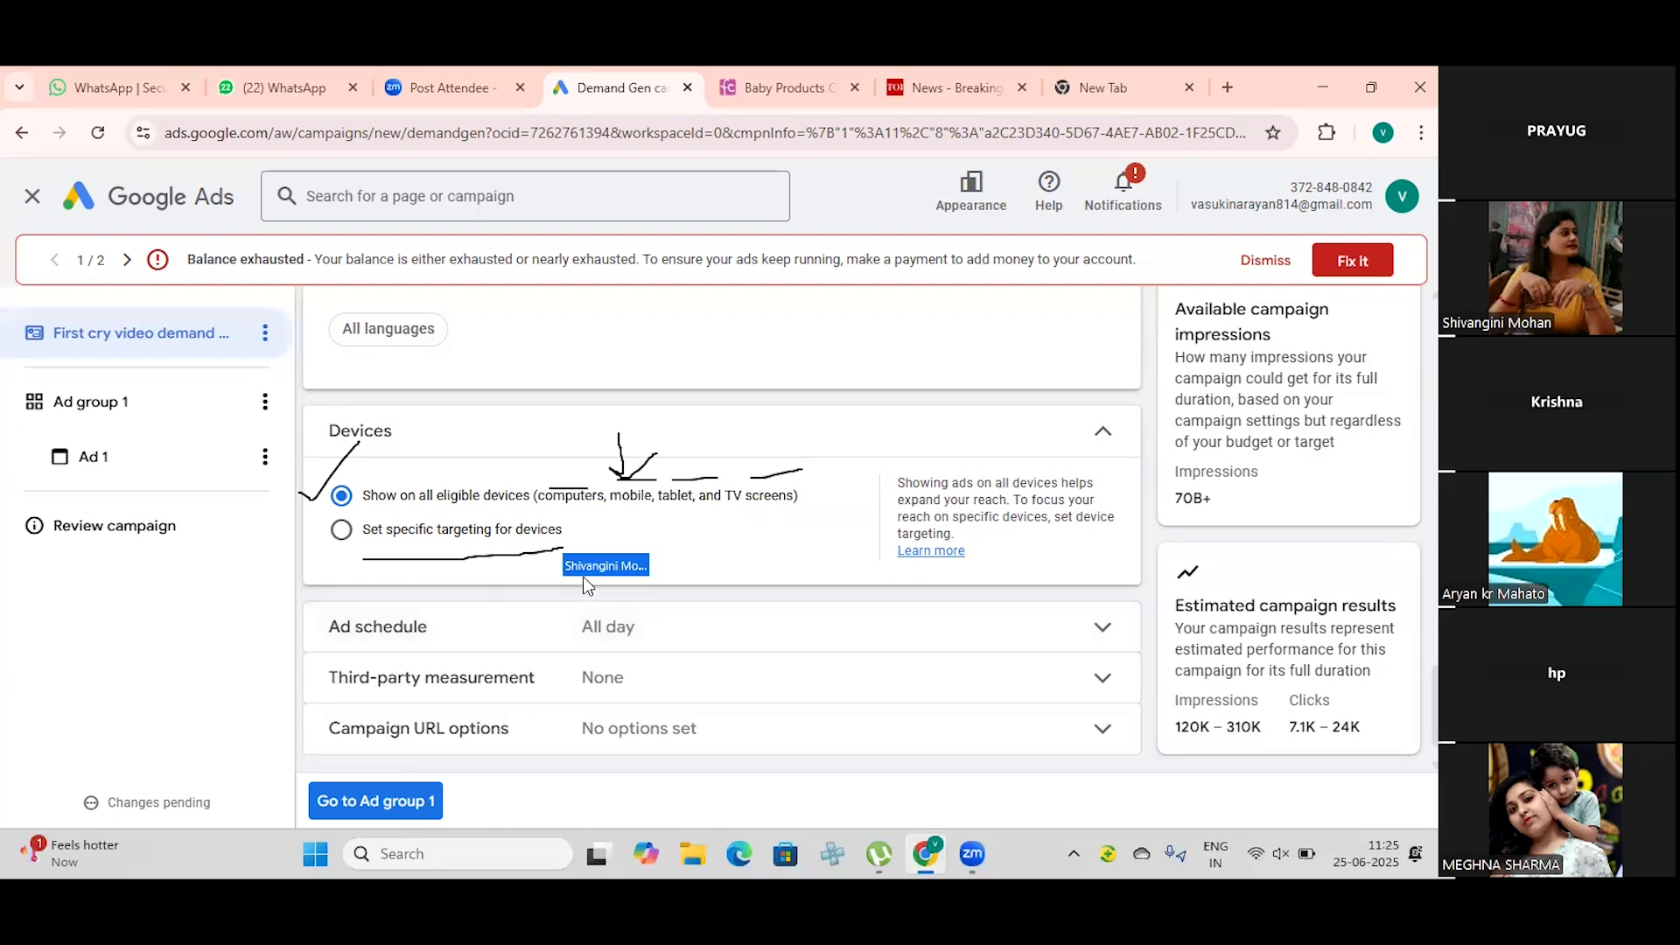
left_click(342, 533)
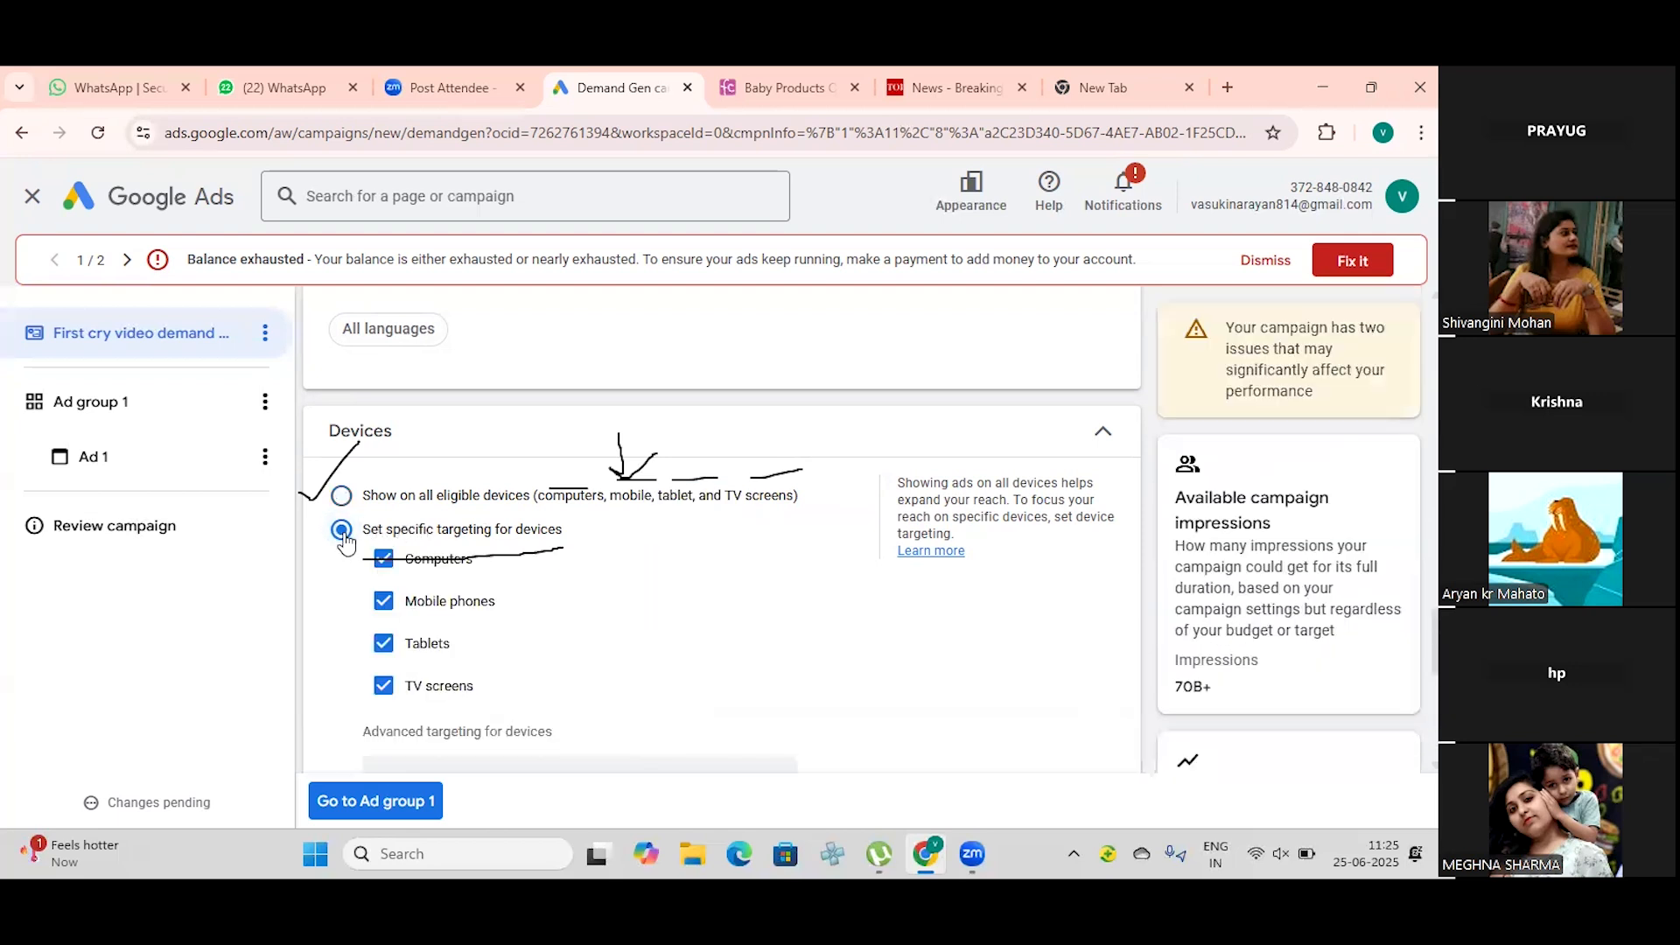
scroll(420, 621, "down", 1)
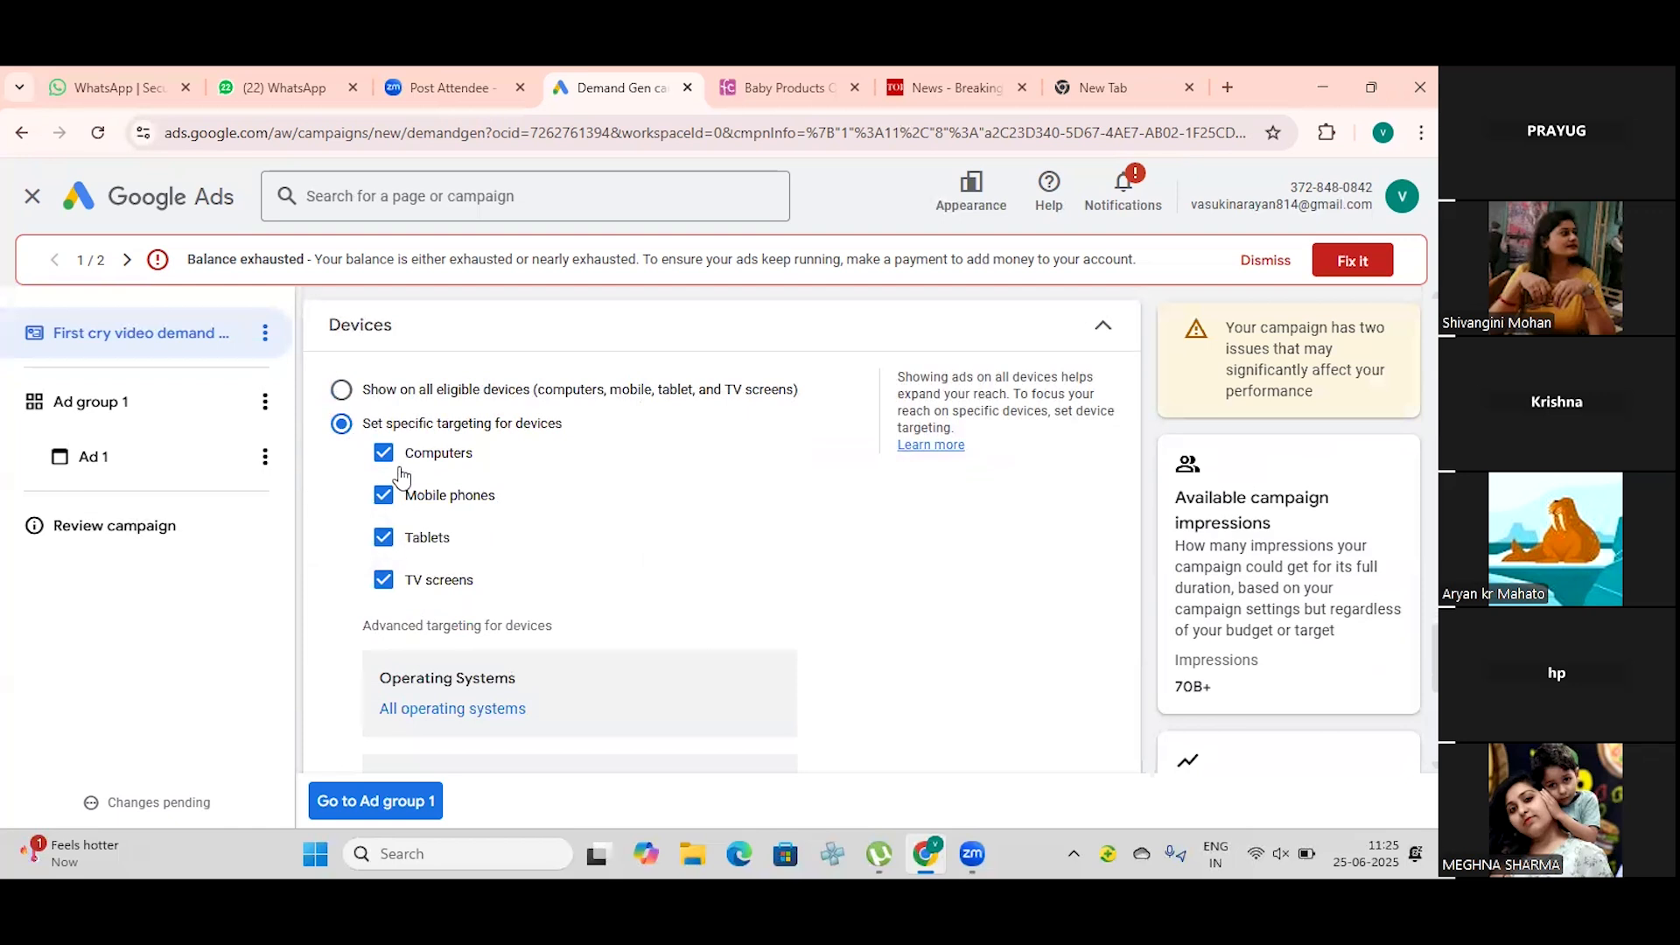
left_click(341, 389)
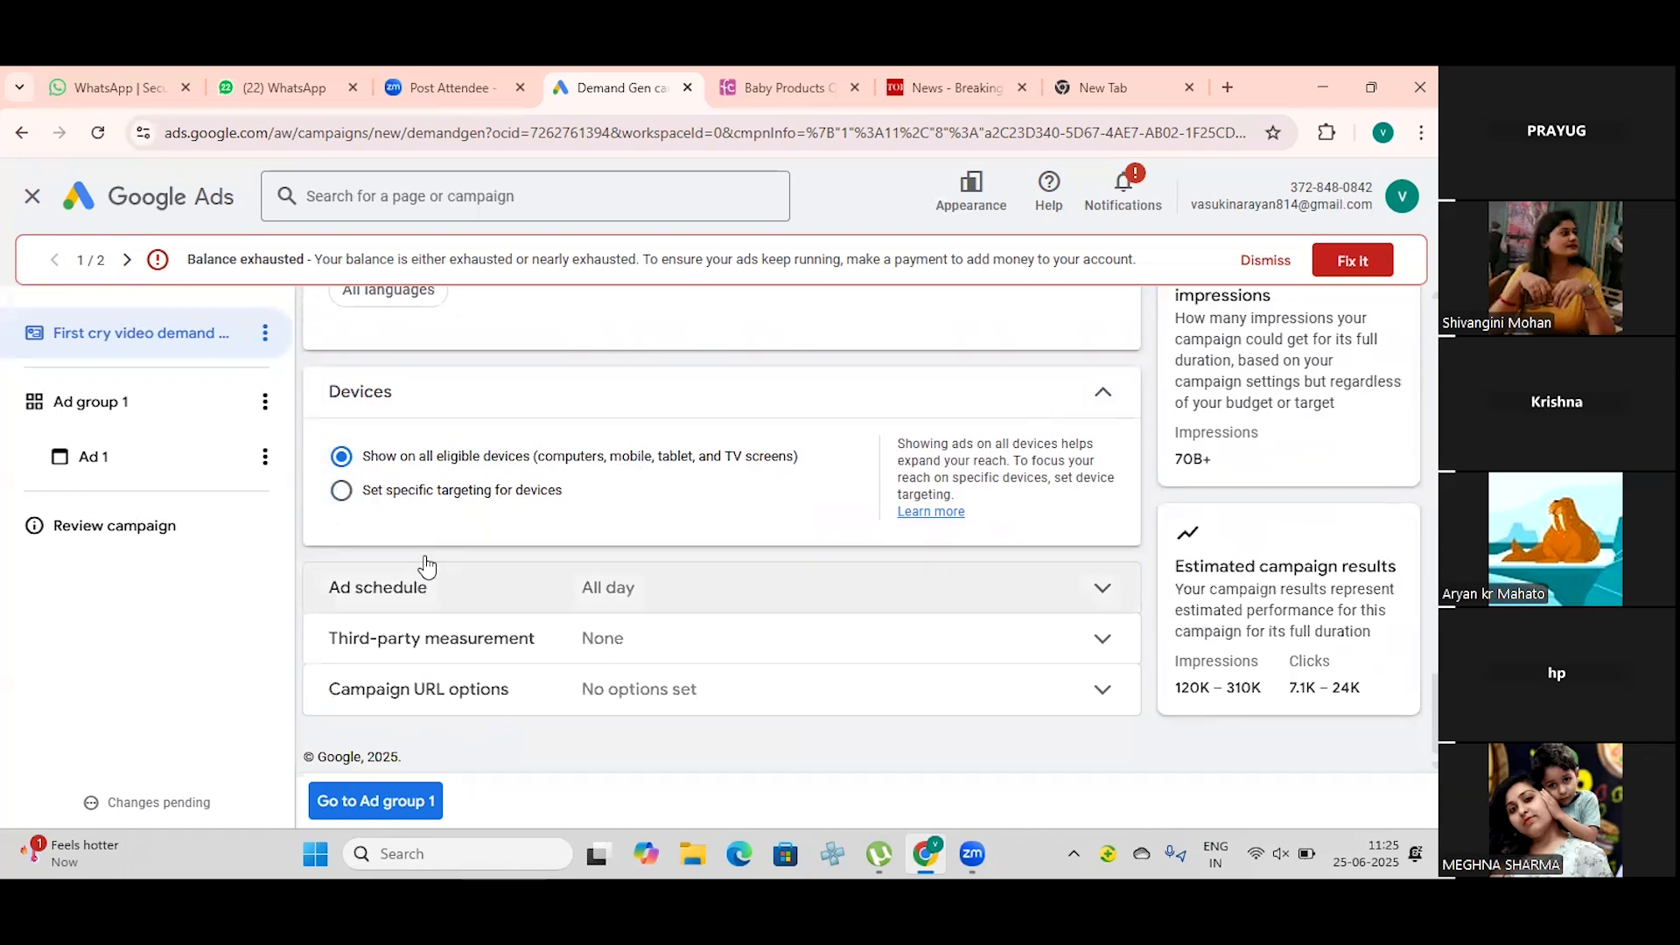
Step: Set the ad schedule to Saturdays - Sundays with a start time of 10:00 AM
left_click(1100, 591)
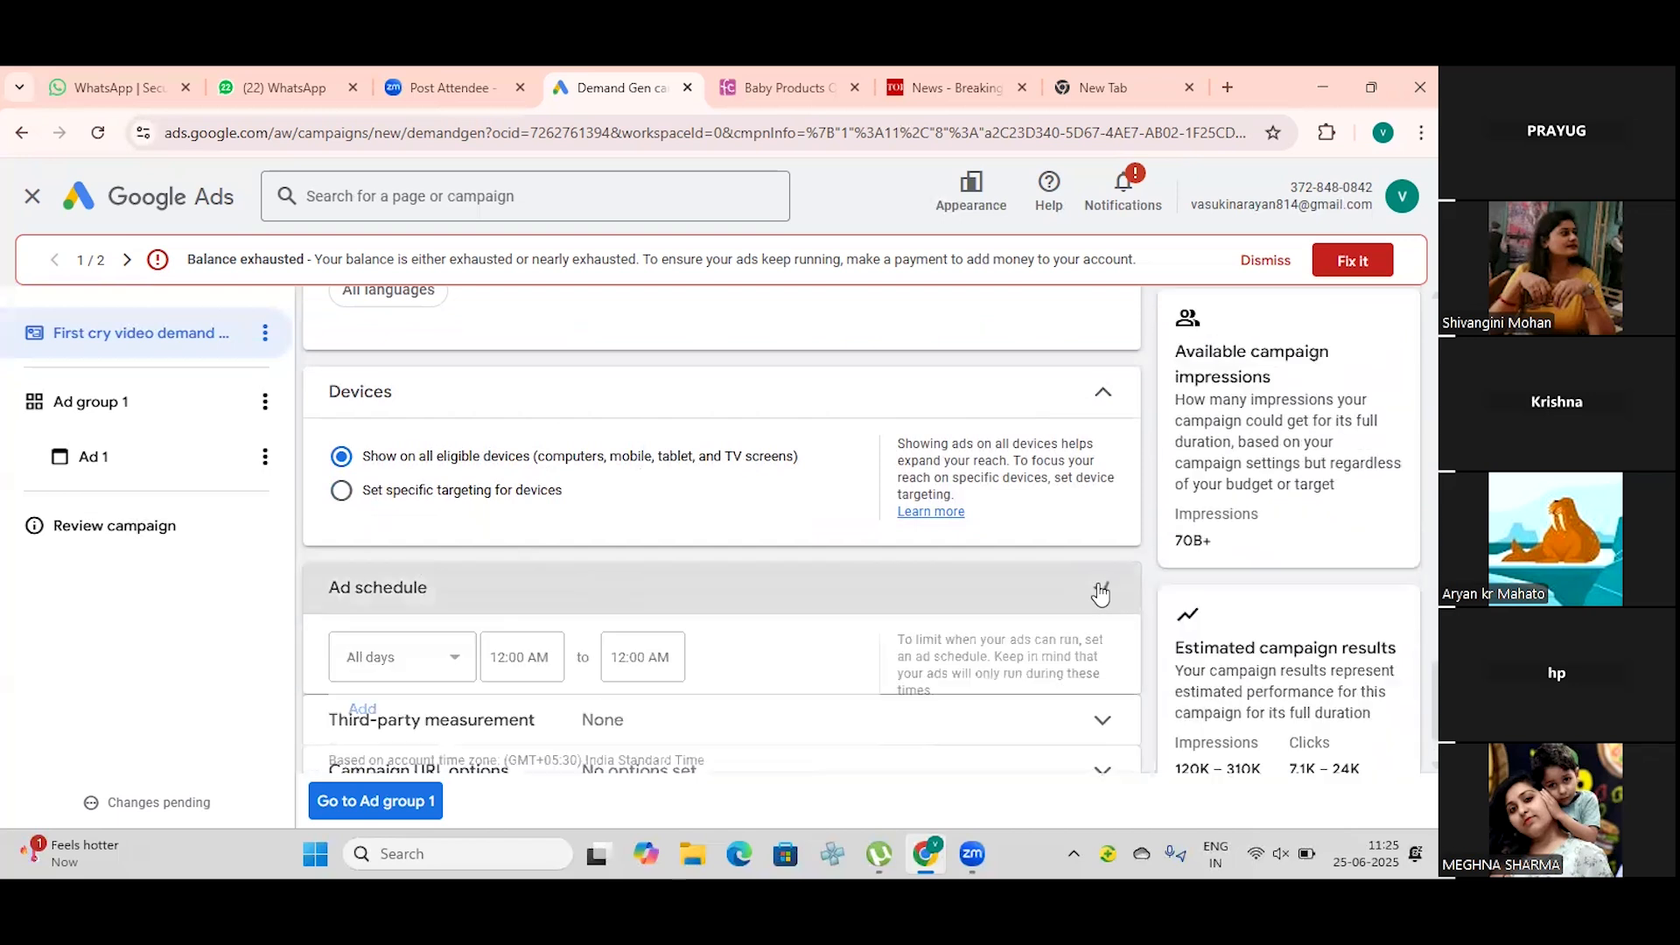
scroll(638, 549, "down", 1)
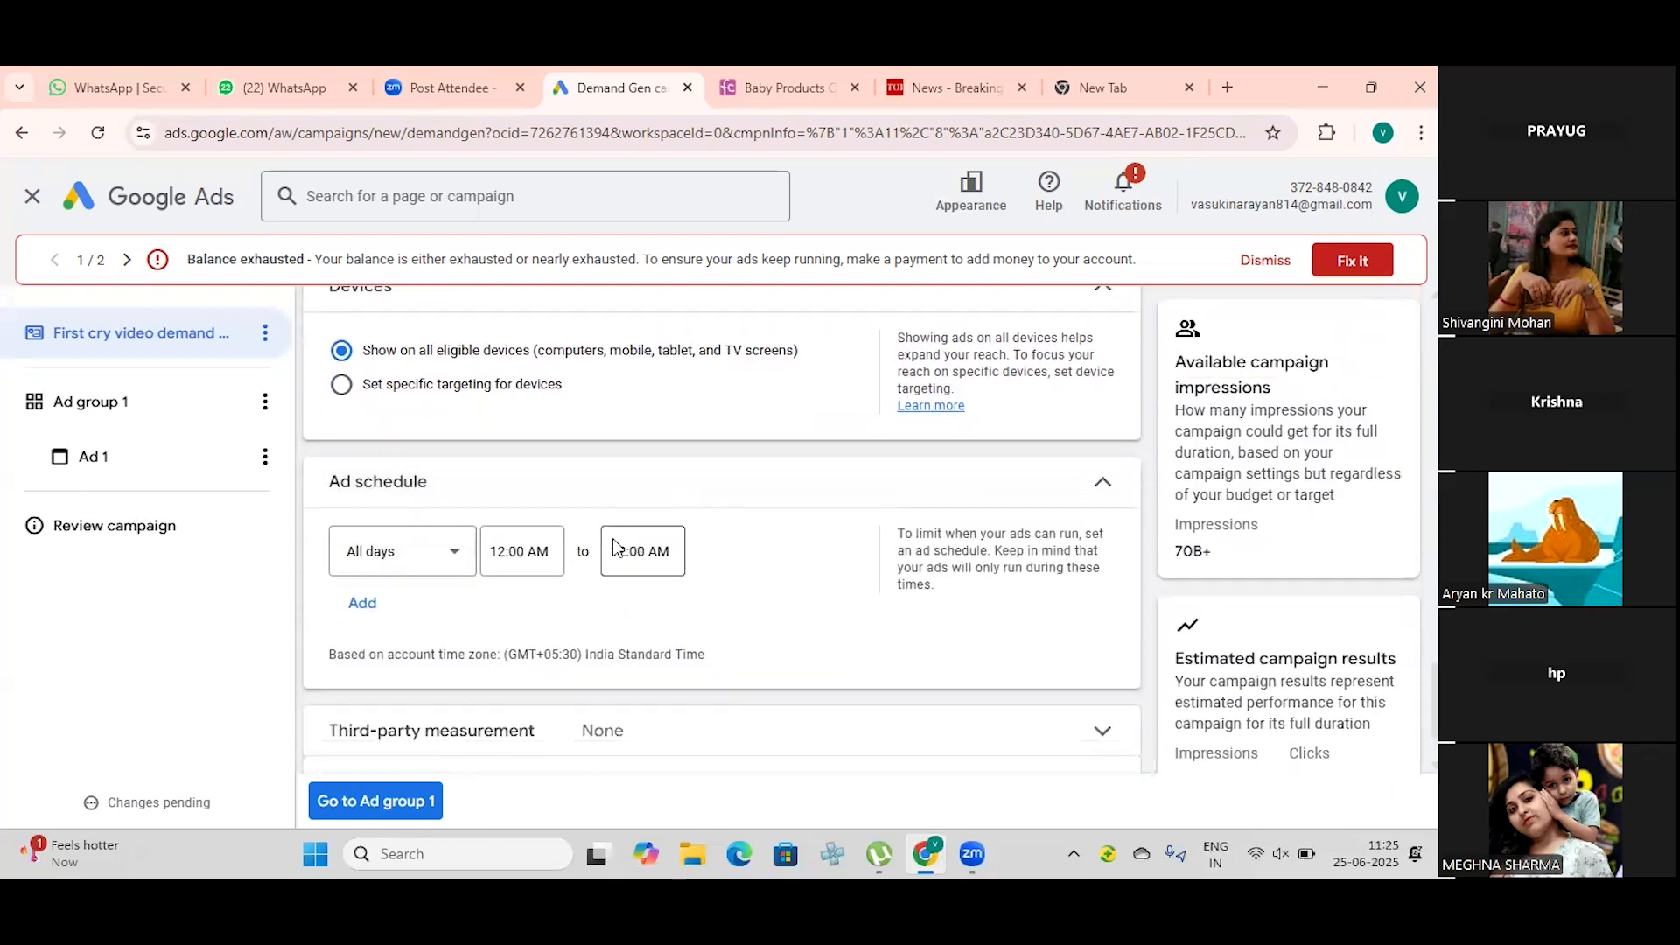
left_click(453, 554)
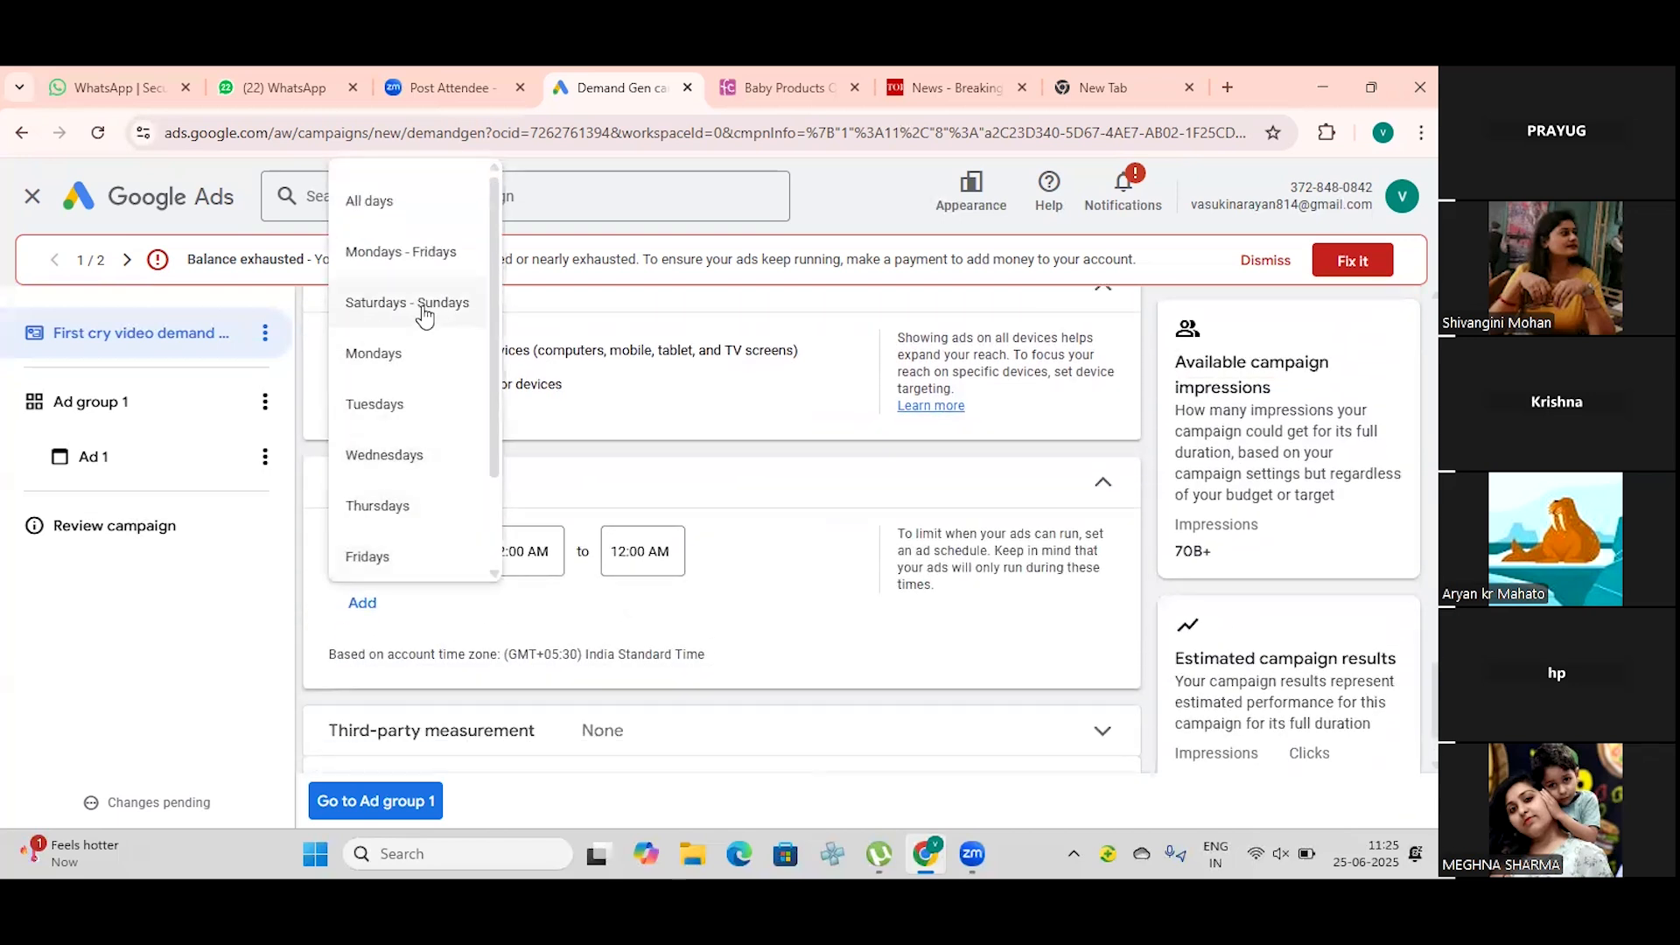
left_click(424, 304)
left_click(577, 554)
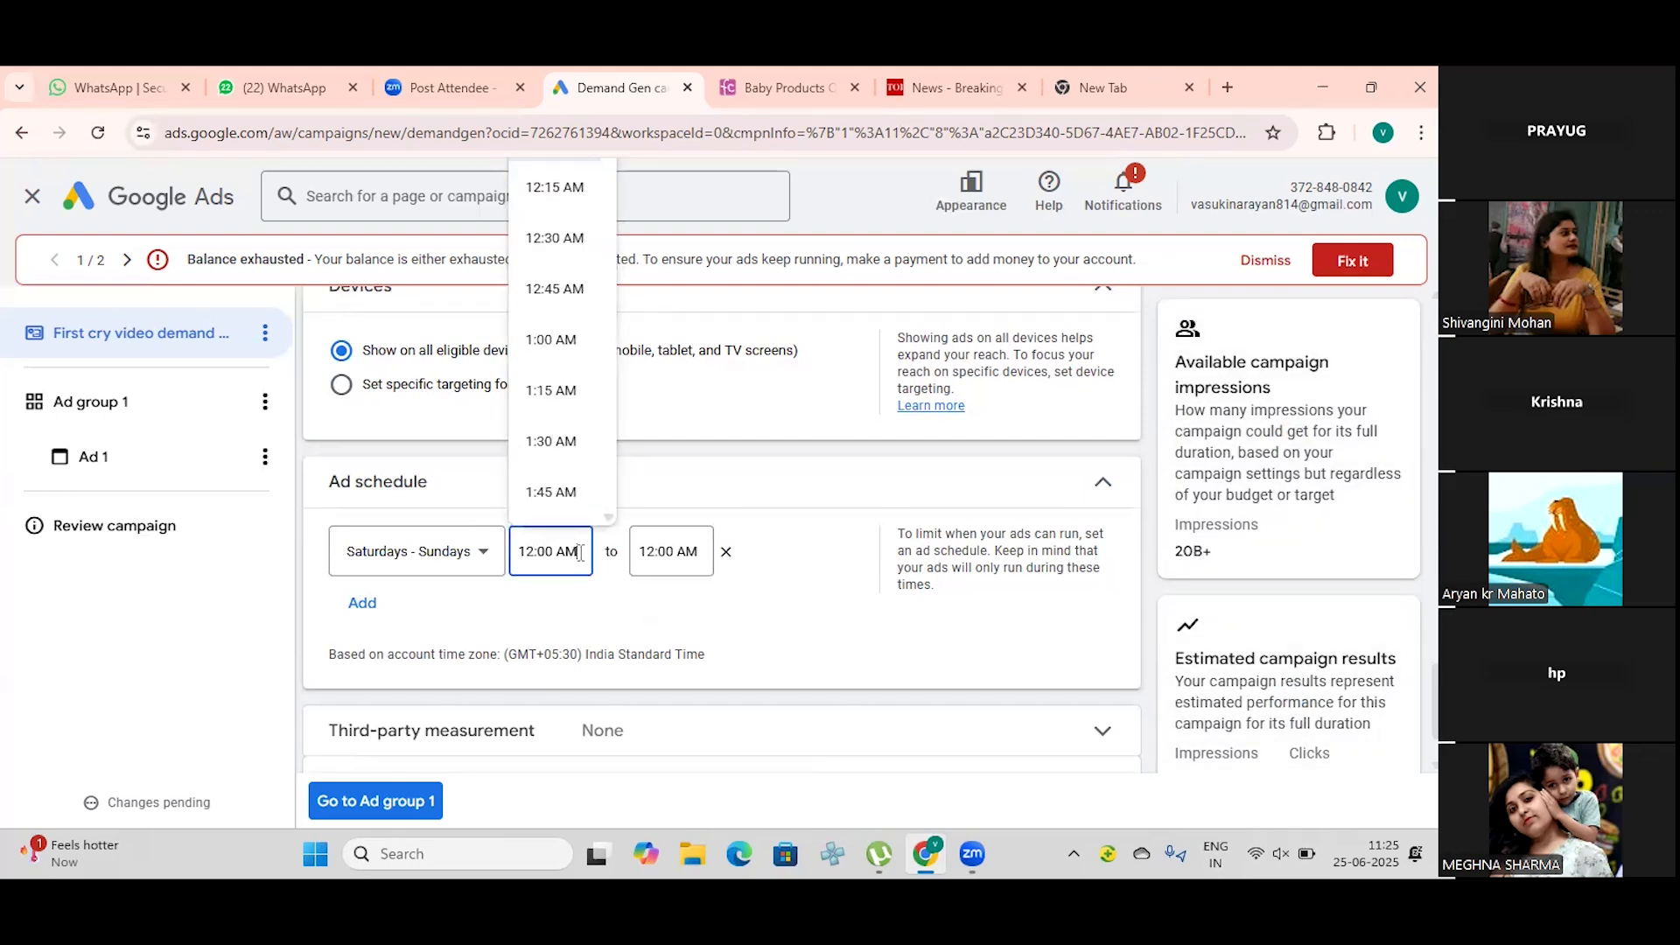
scroll(551, 407, "down", 8)
scroll(551, 416, "down", 8)
scroll(551, 418, "down", 2)
left_click(551, 474)
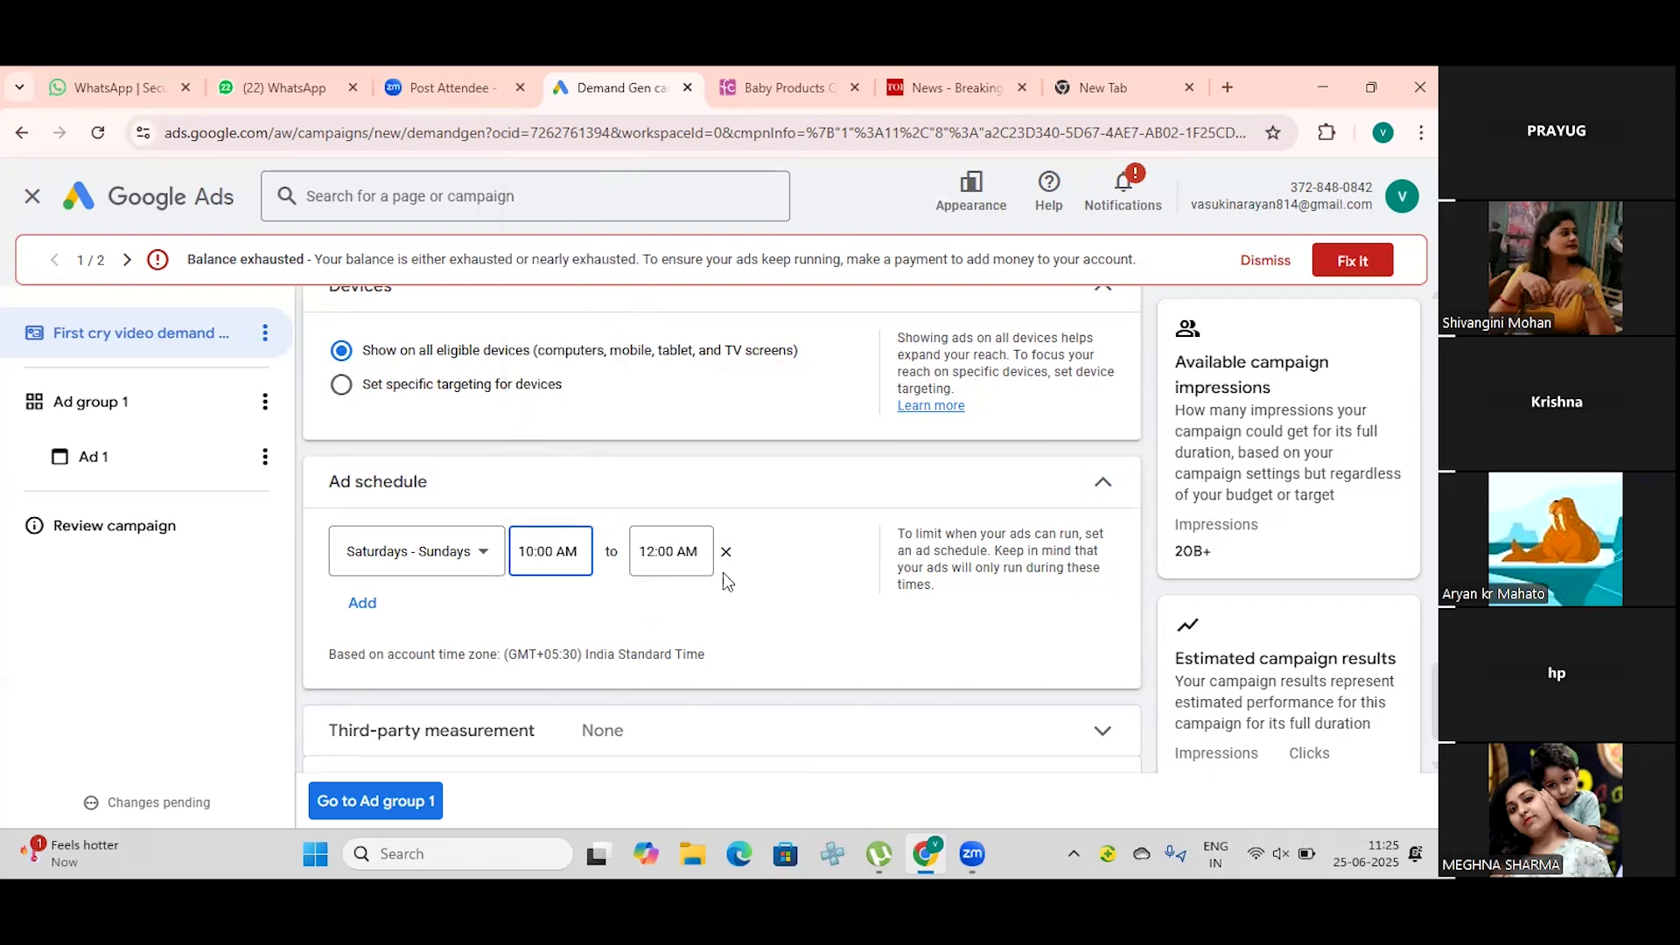
Step: Set the end time of the Saturdays - Sundays ad schedule to 10:00 PM
left_click(672, 553)
scroll(672, 475, "down", 20)
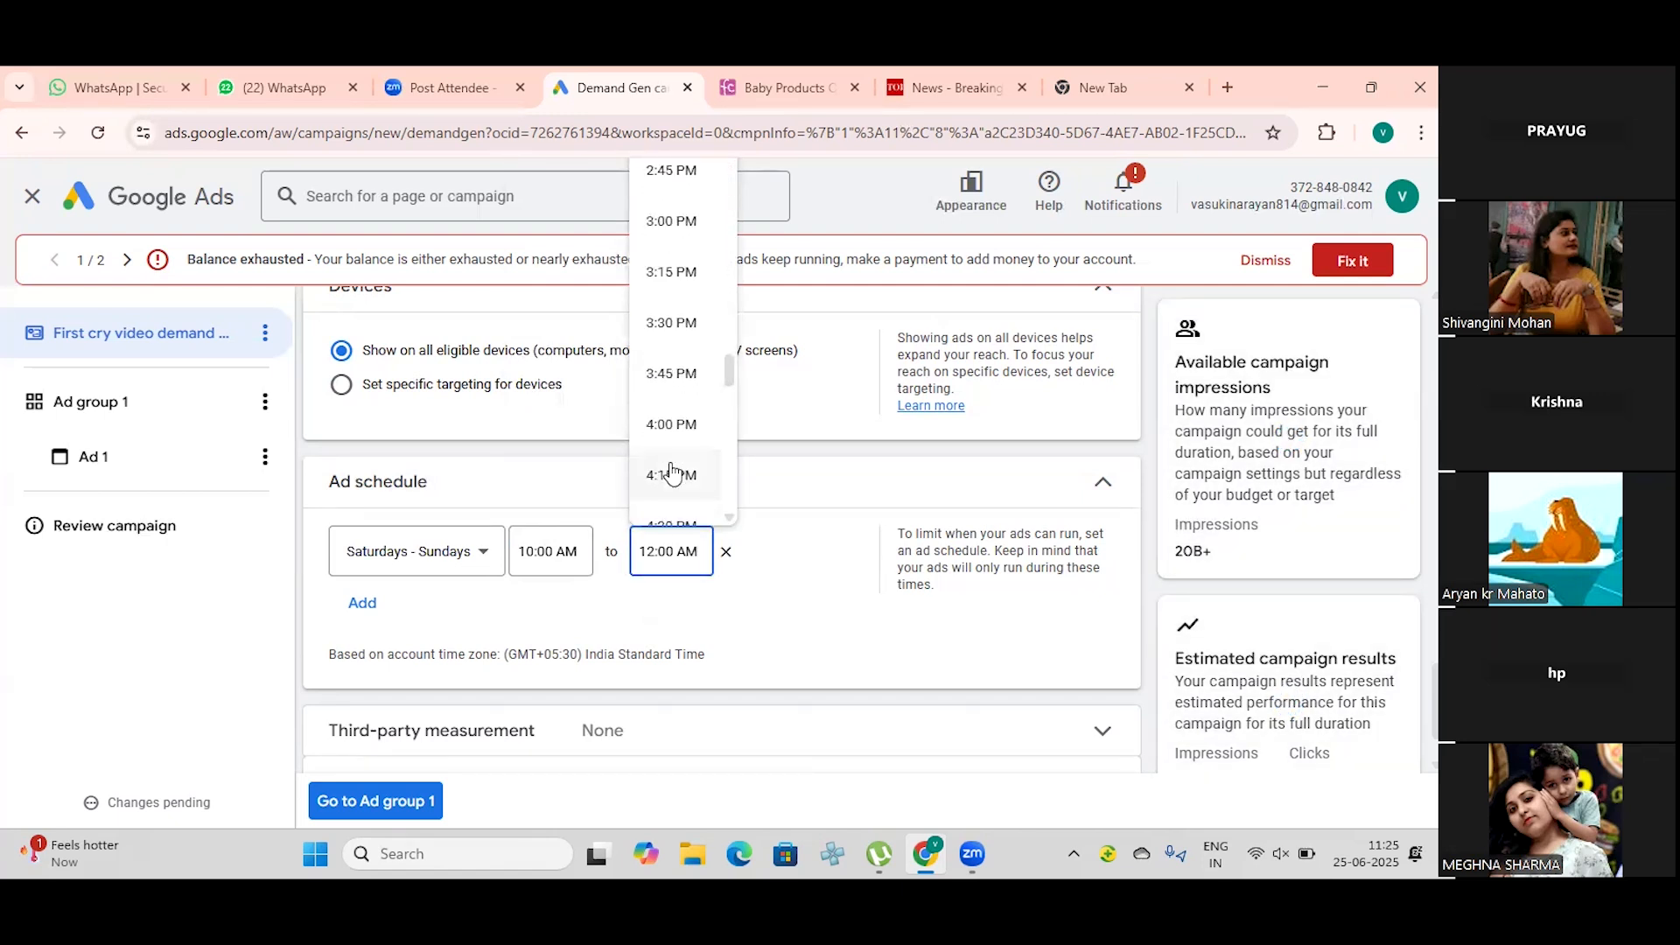
scroll(672, 473, "down", 5)
scroll(672, 473, "down", 4)
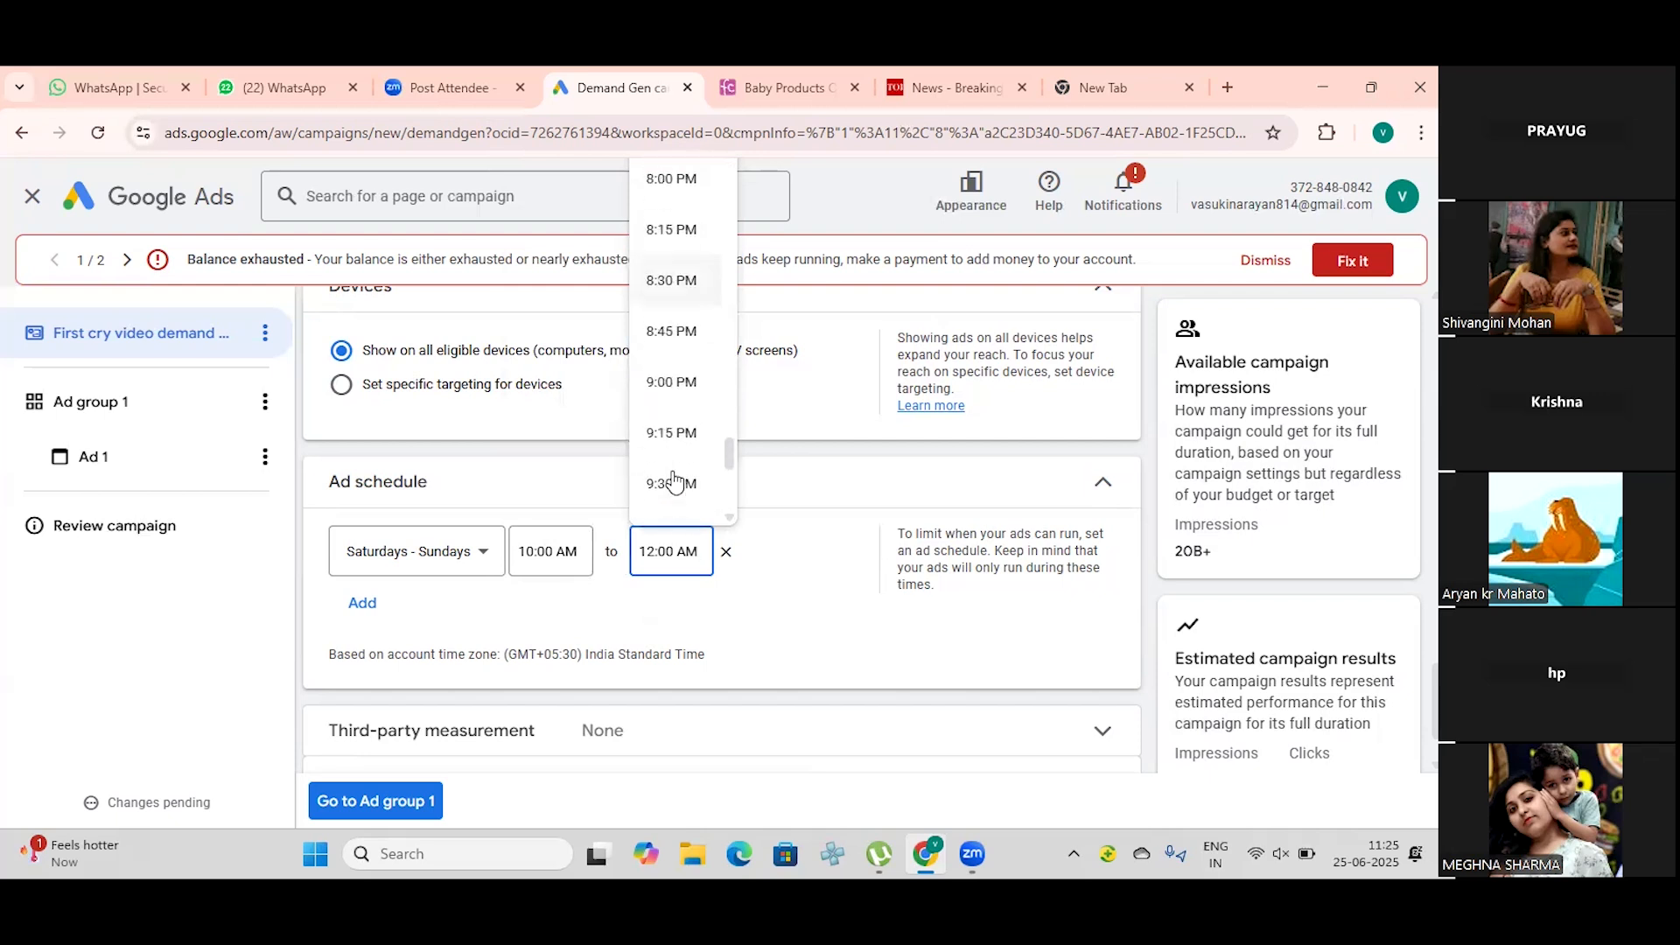
scroll(675, 477, "down", 2)
left_click(679, 378)
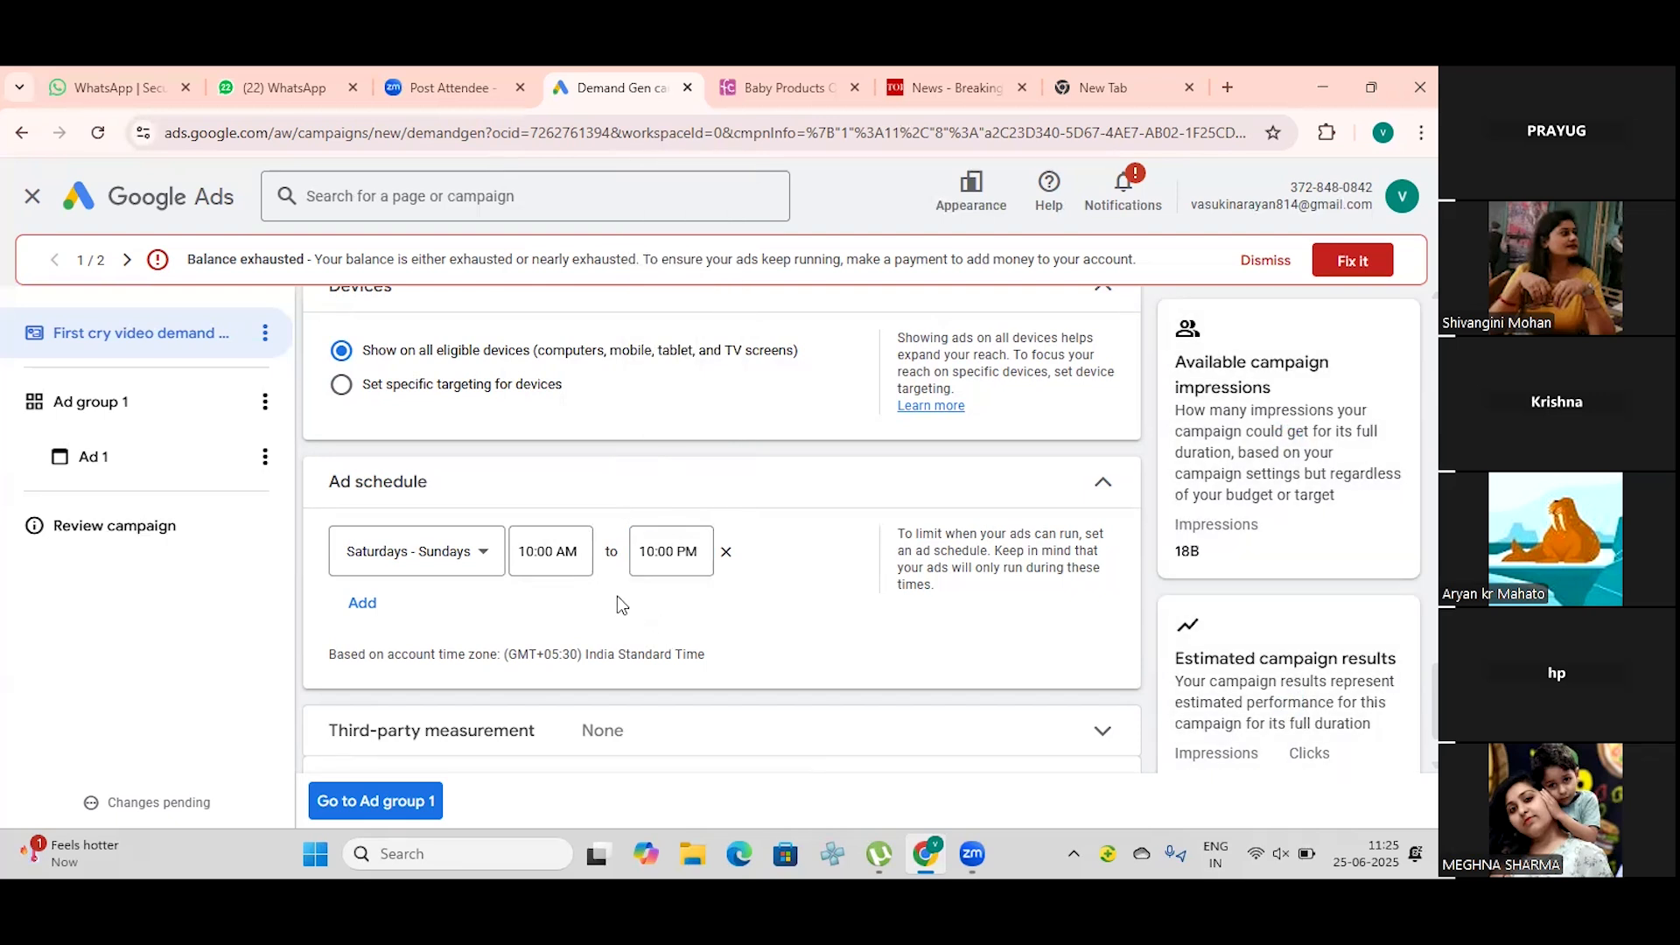
Step: Expand the campaign's third-party measurement settings to read them, and collapse them again
scroll(569, 610, "down", 2)
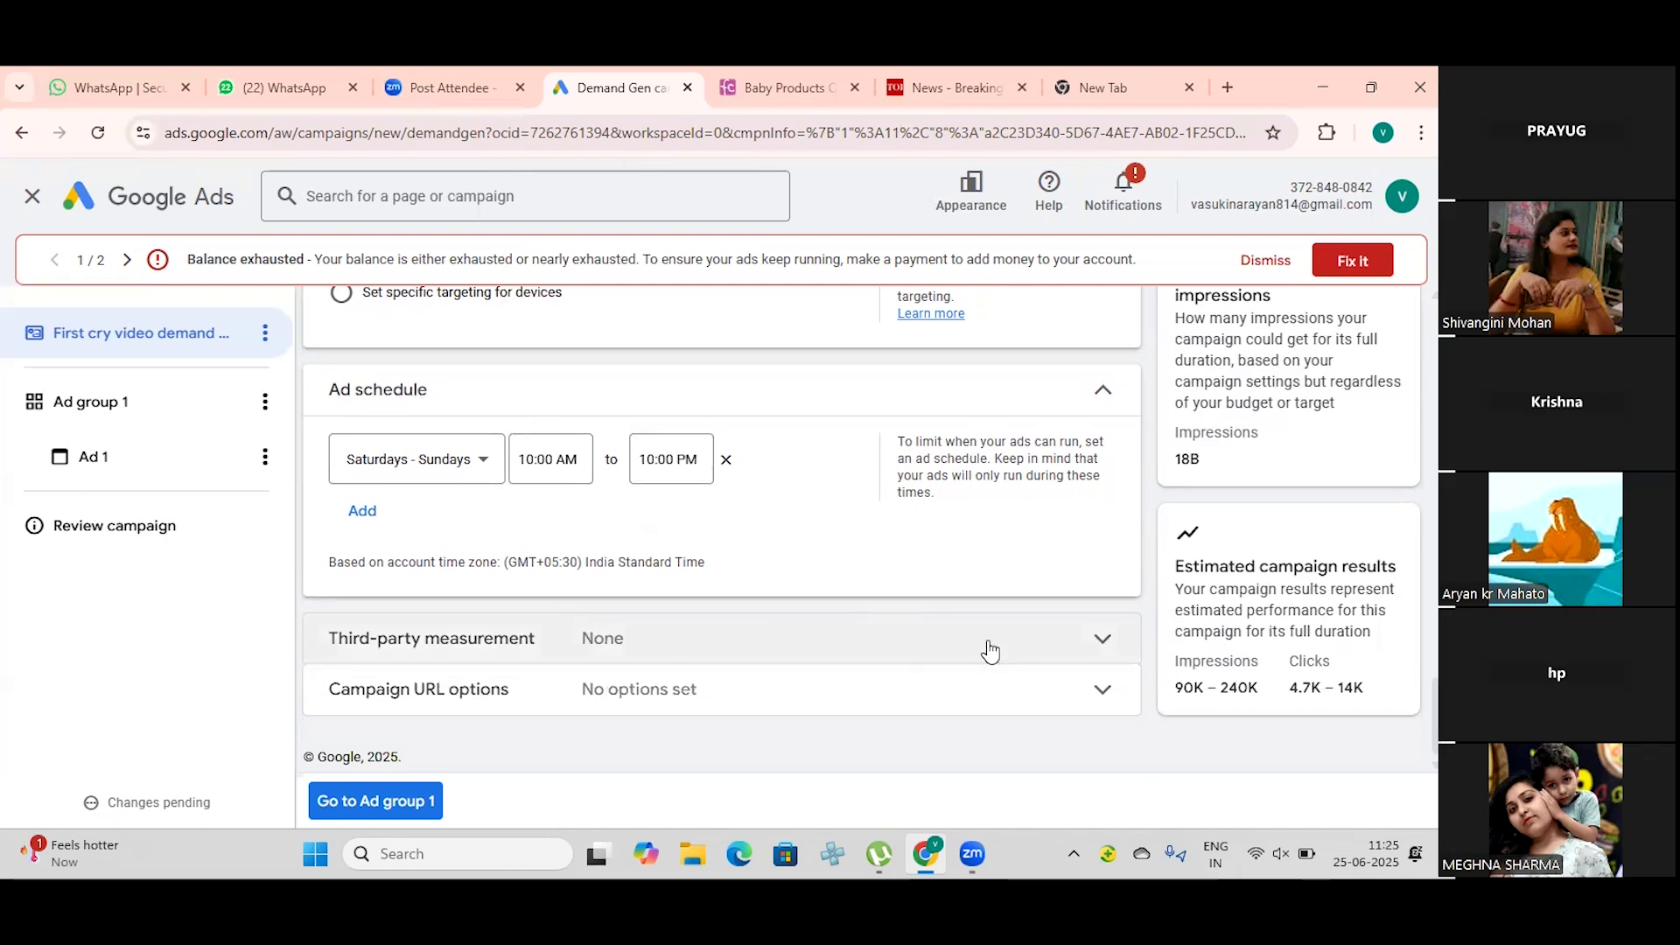
left_click(1100, 638)
scroll(874, 576, "down", 2)
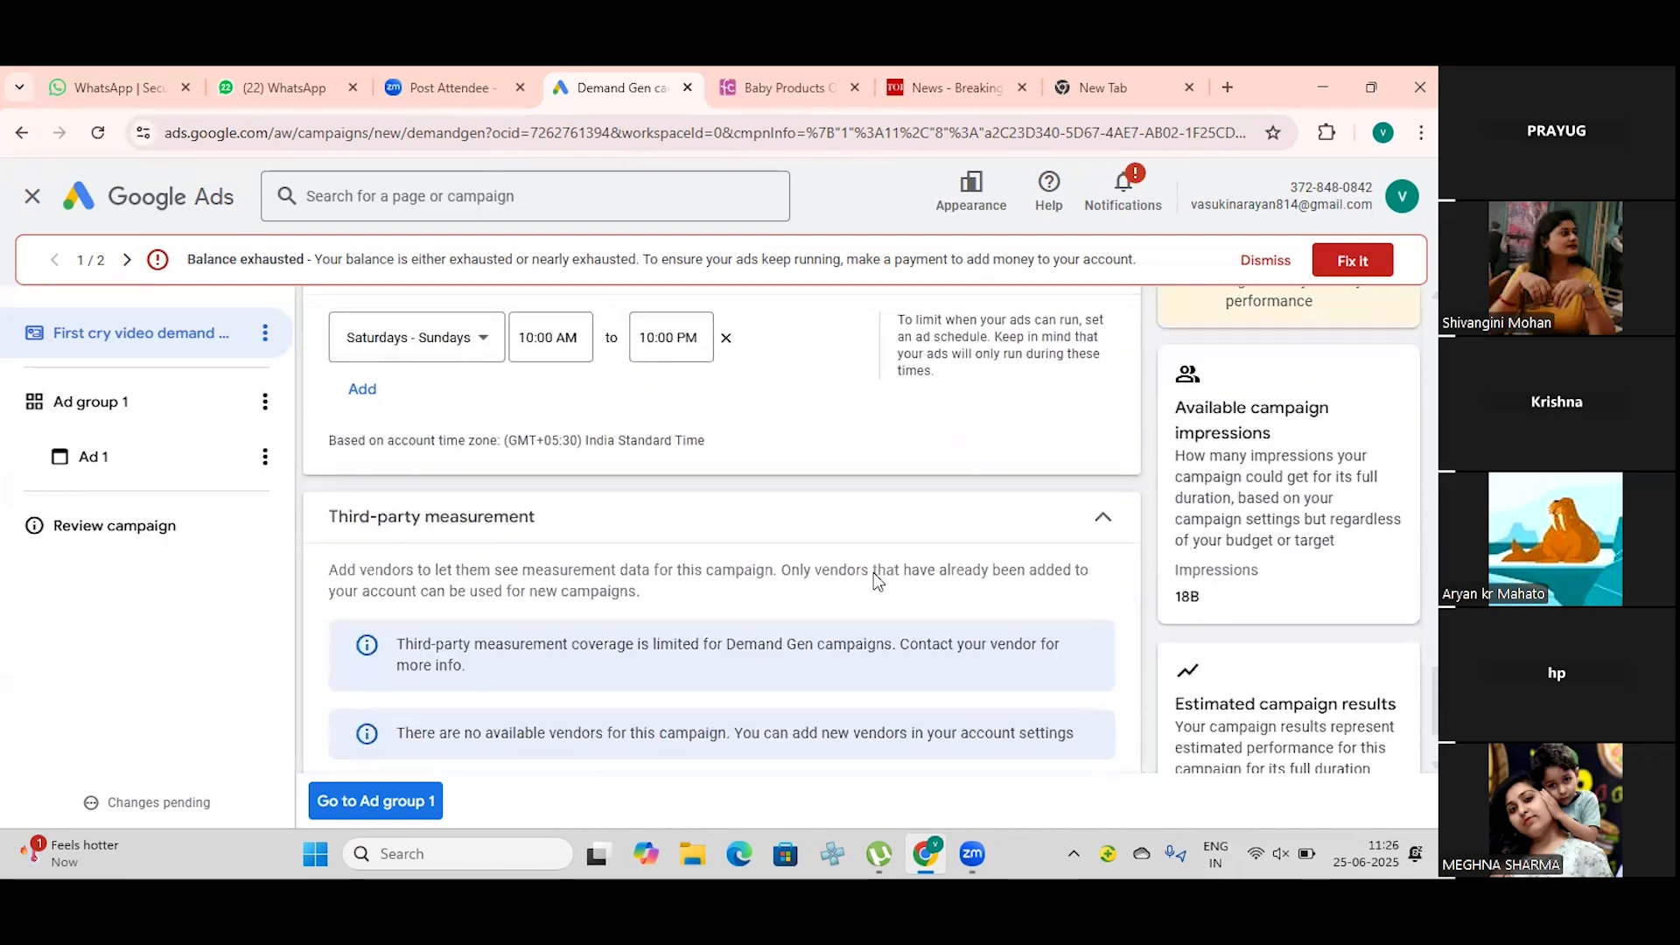
scroll(874, 572, "down", 2)
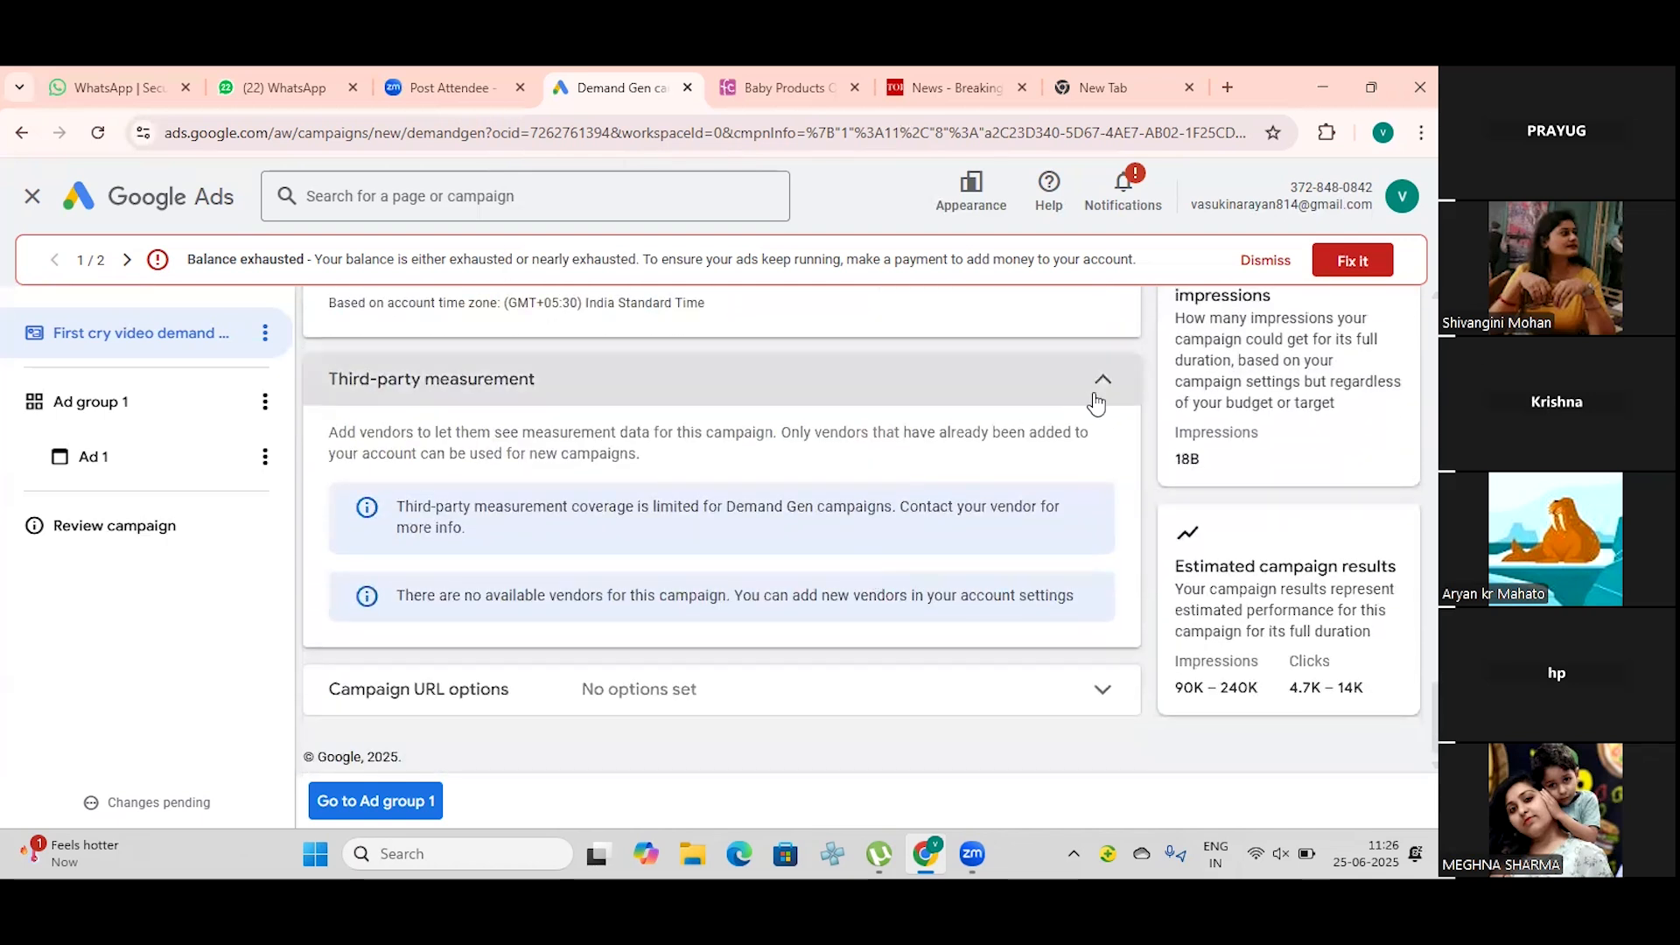
left_click(1091, 391)
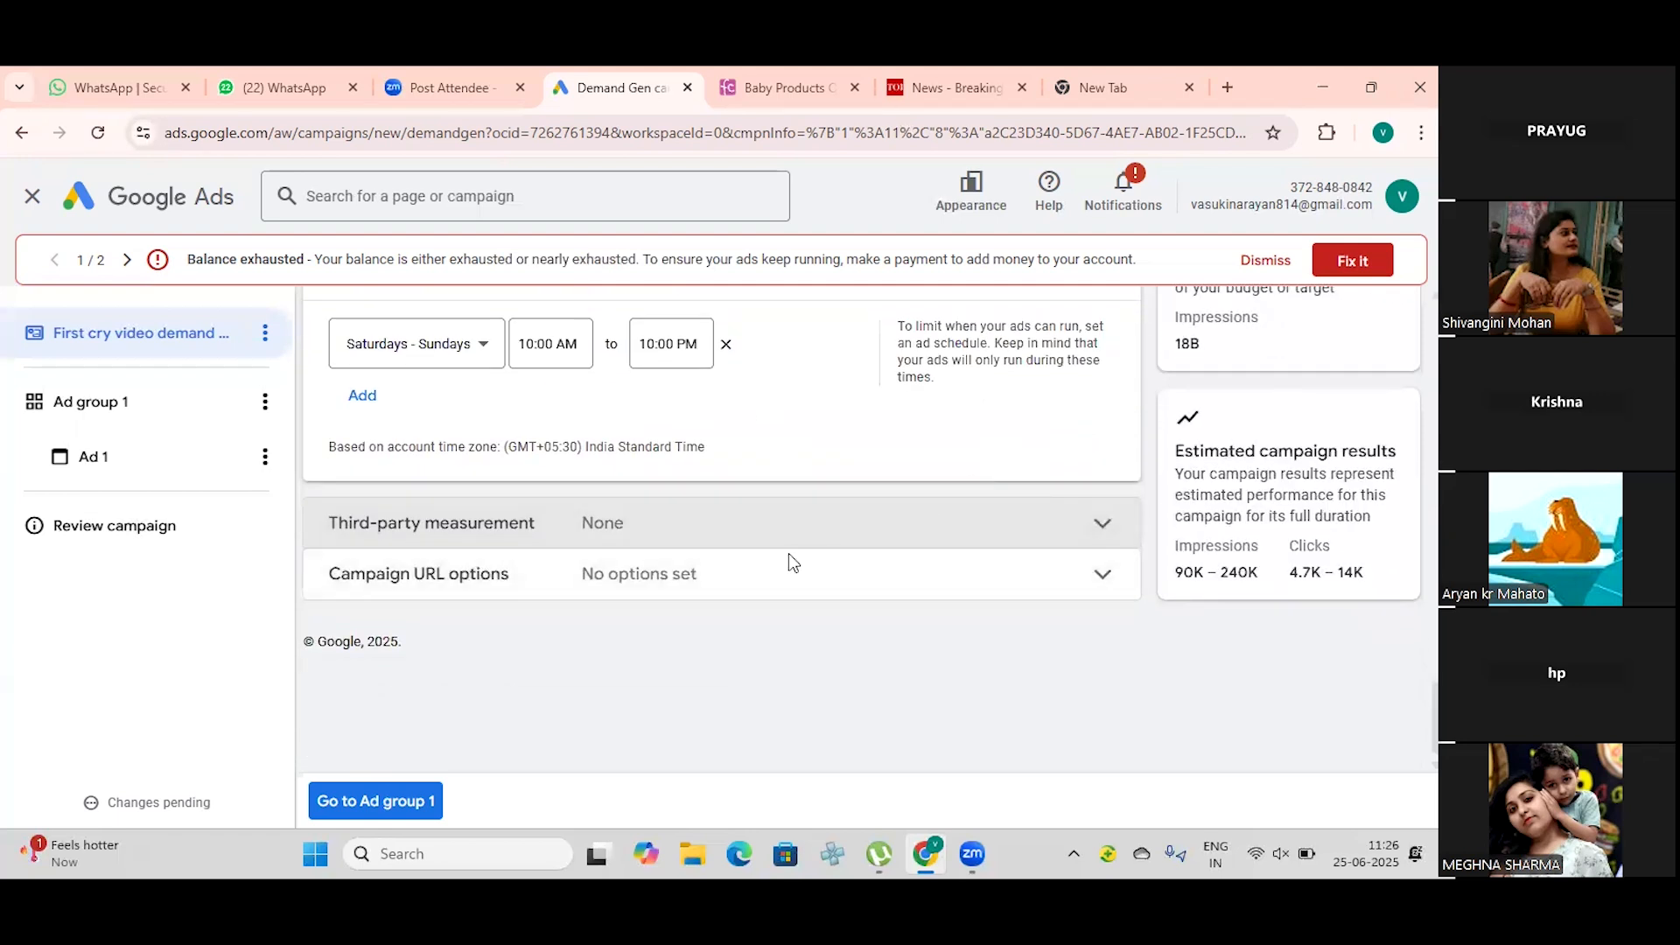
Step: Expand the campaign URL options to view the tracking template, final URL suffix and custom parameter fields, and collapse them again
left_click(1100, 578)
scroll(828, 581, "down", 3)
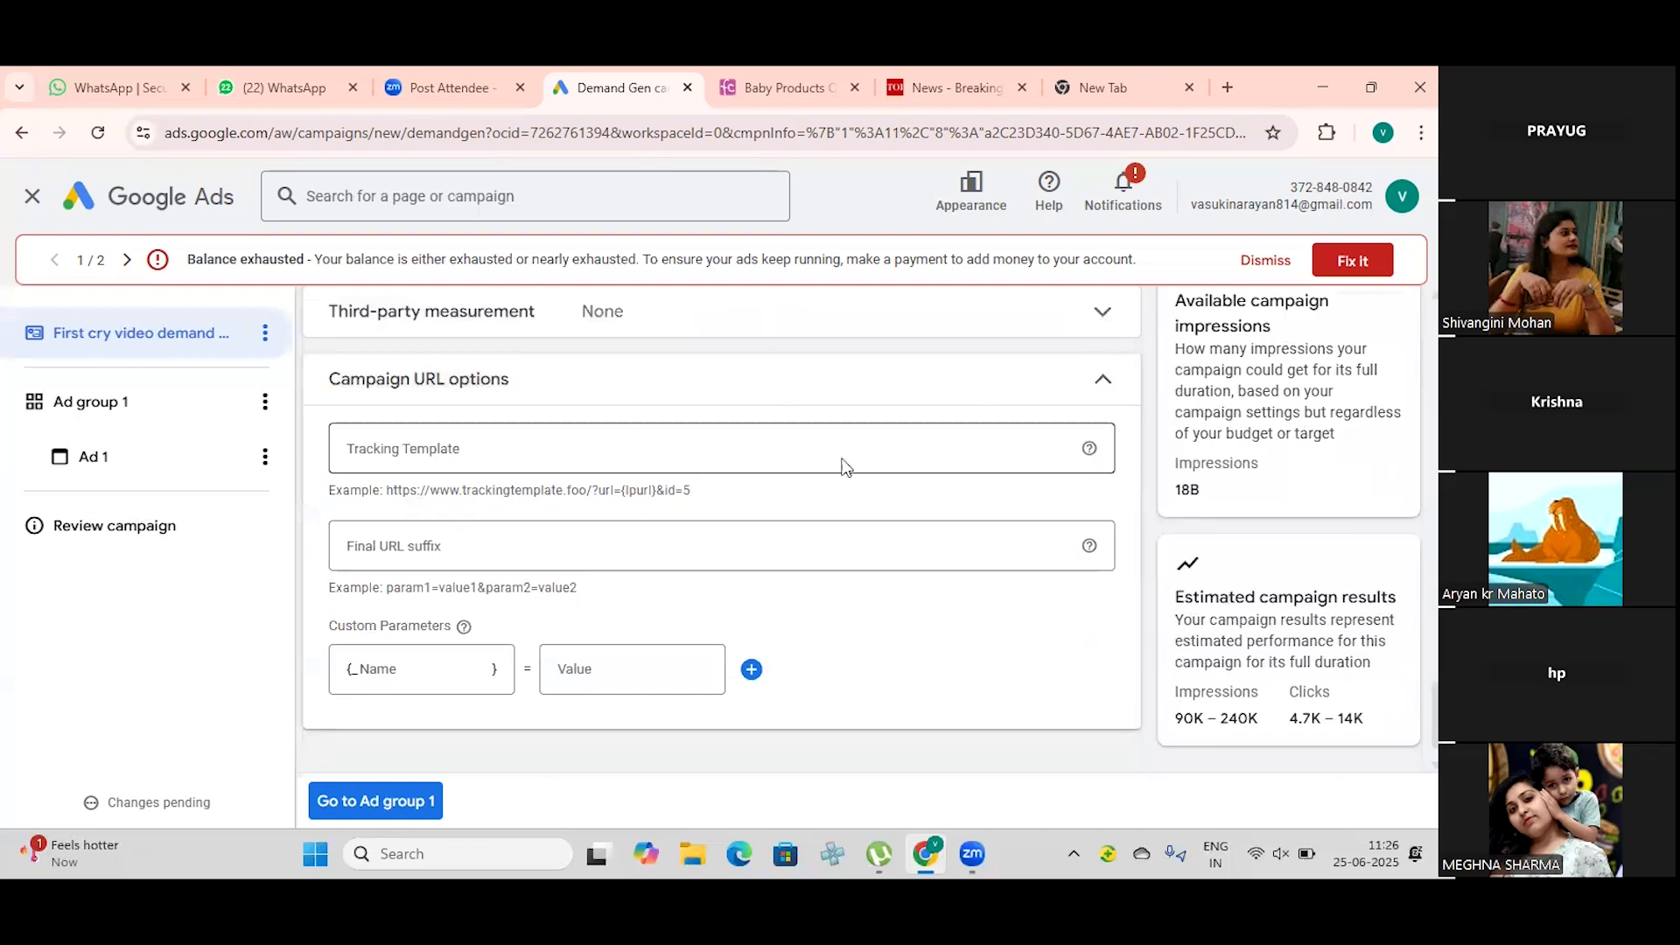
left_click(1102, 379)
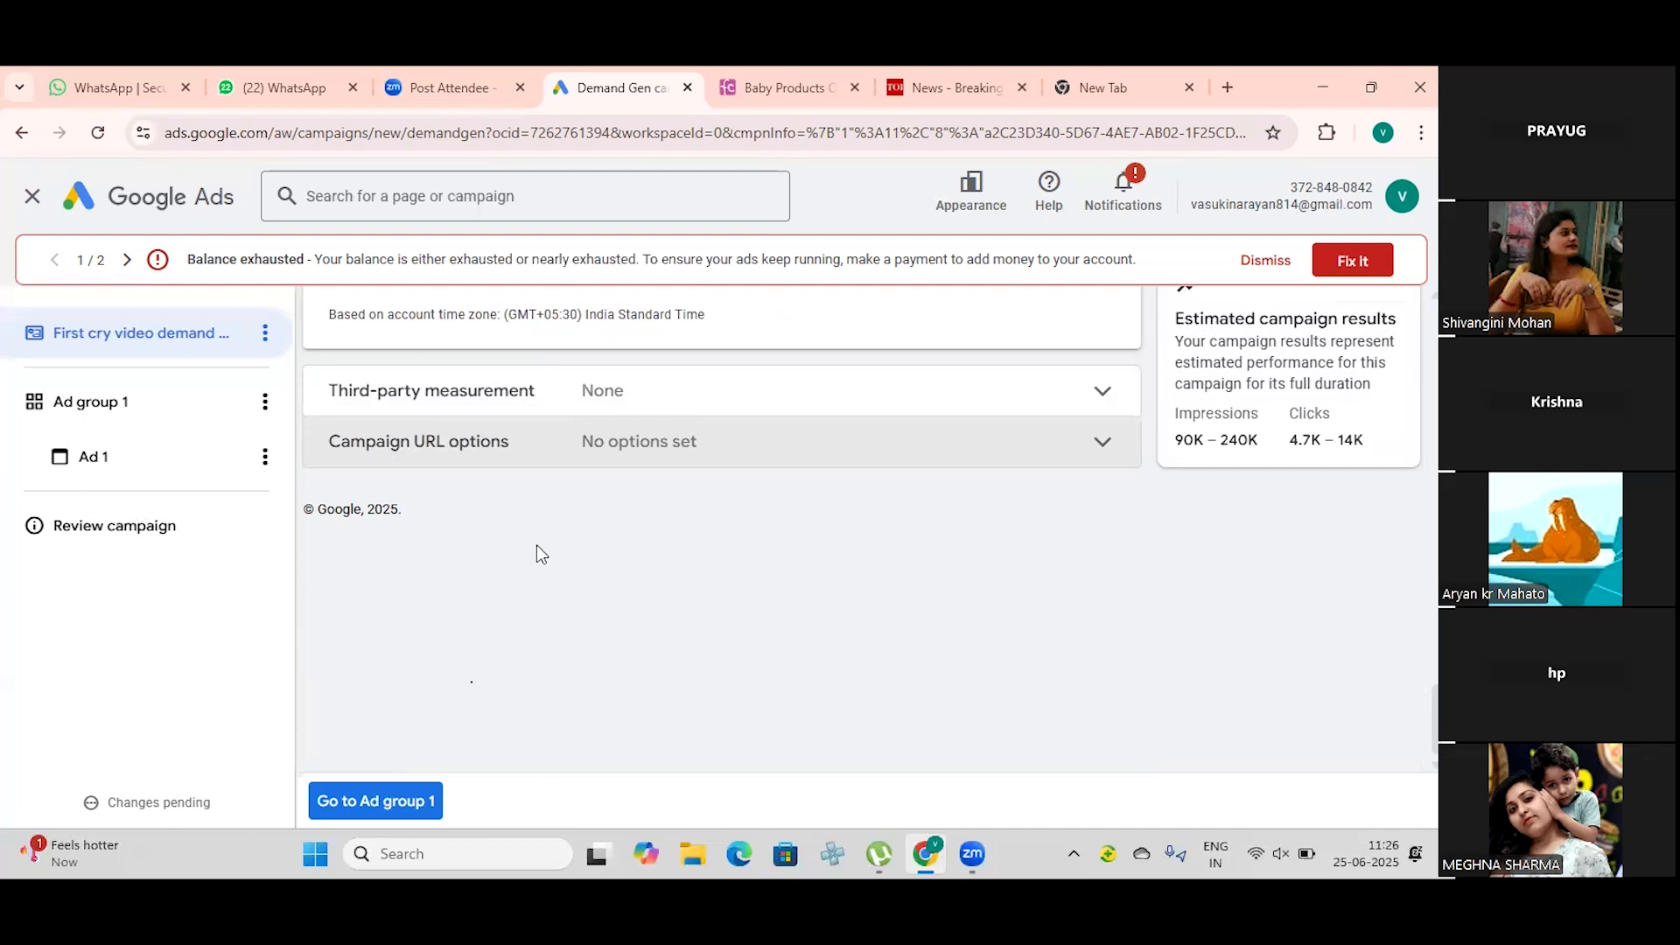
Step: Review the campaign's budget and dates, location, language, device and ad schedule settings
scroll(535, 560, "up", 5)
scroll(538, 553, "up", 8)
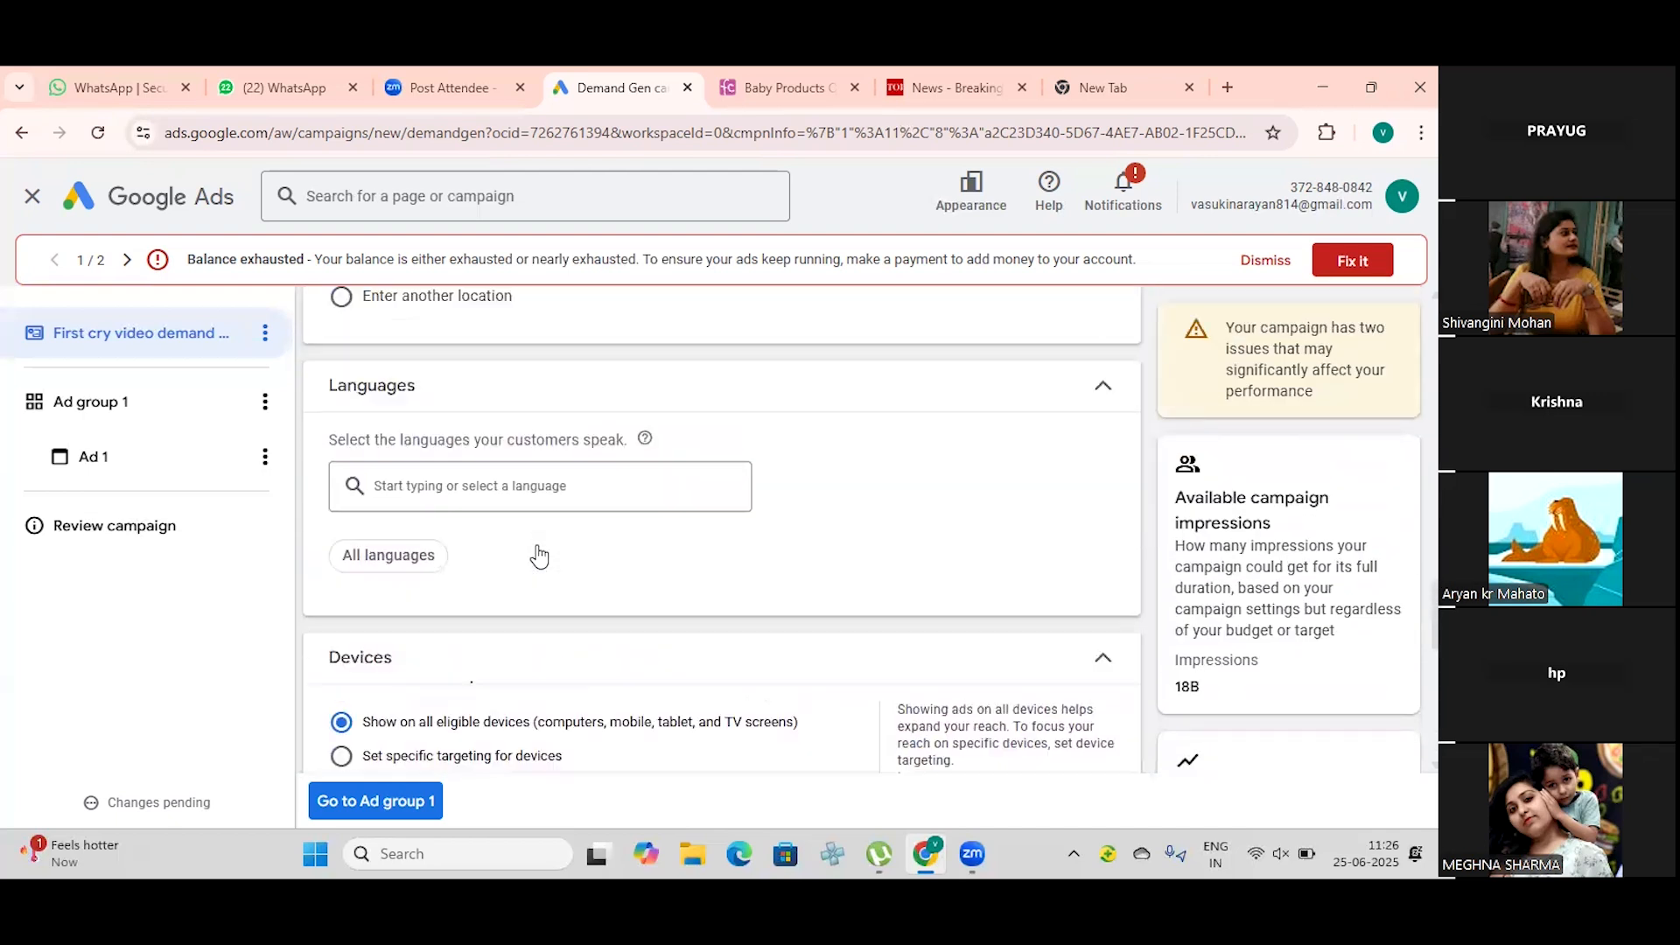
scroll(537, 546, "up", 4)
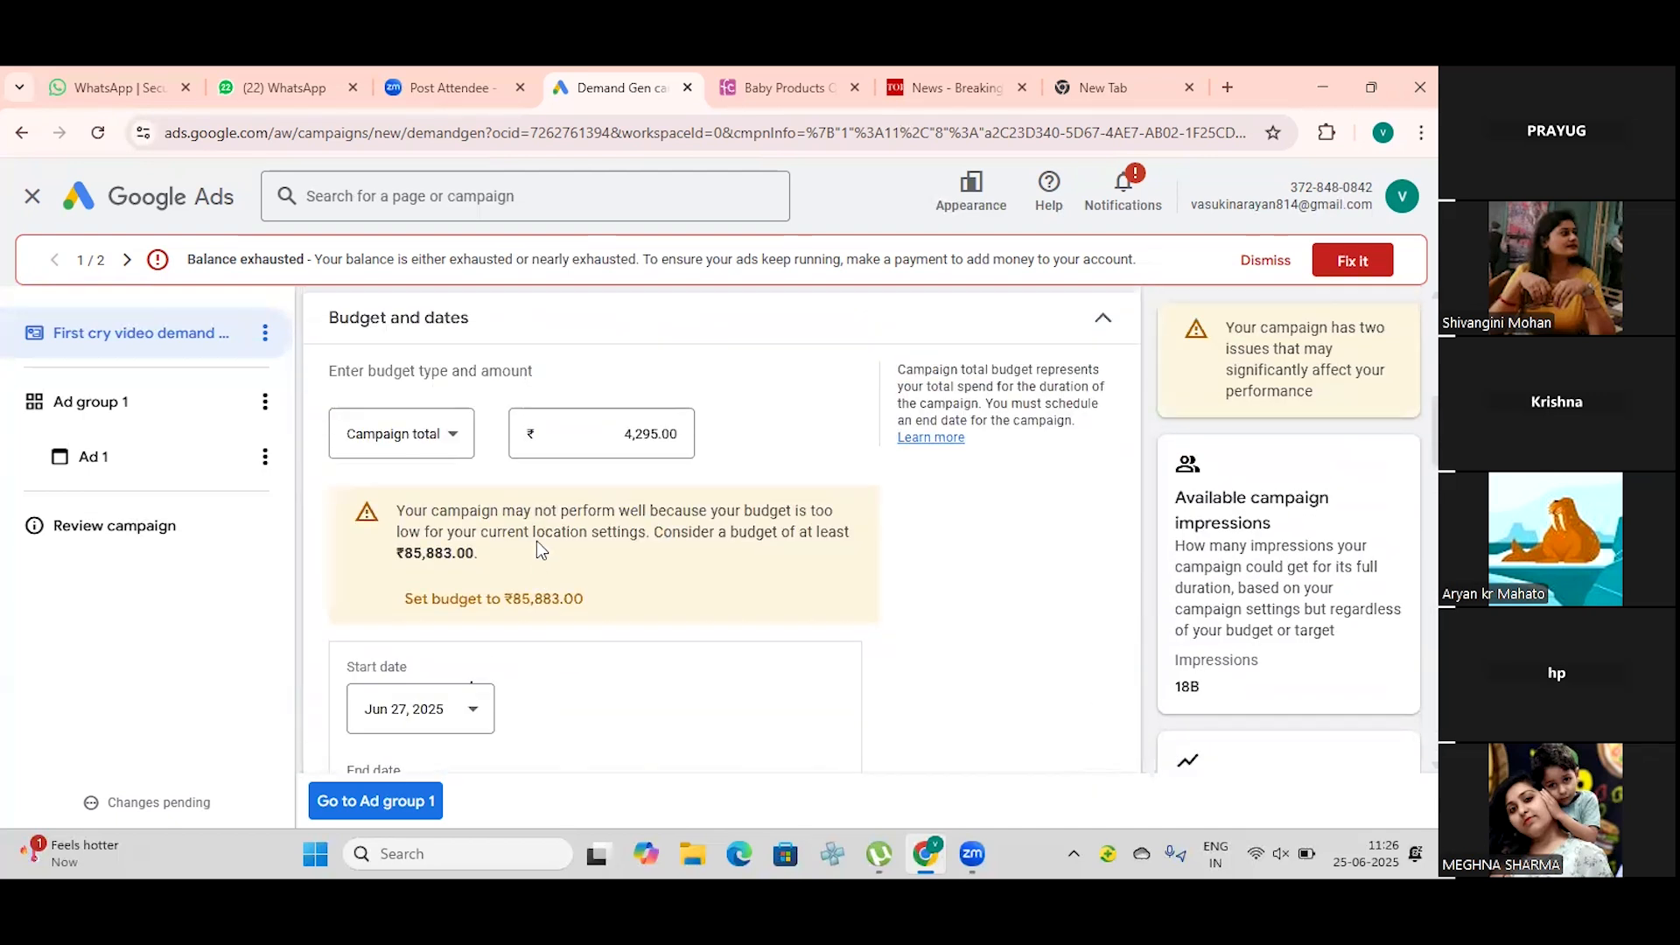
scroll(538, 541, "down", 1)
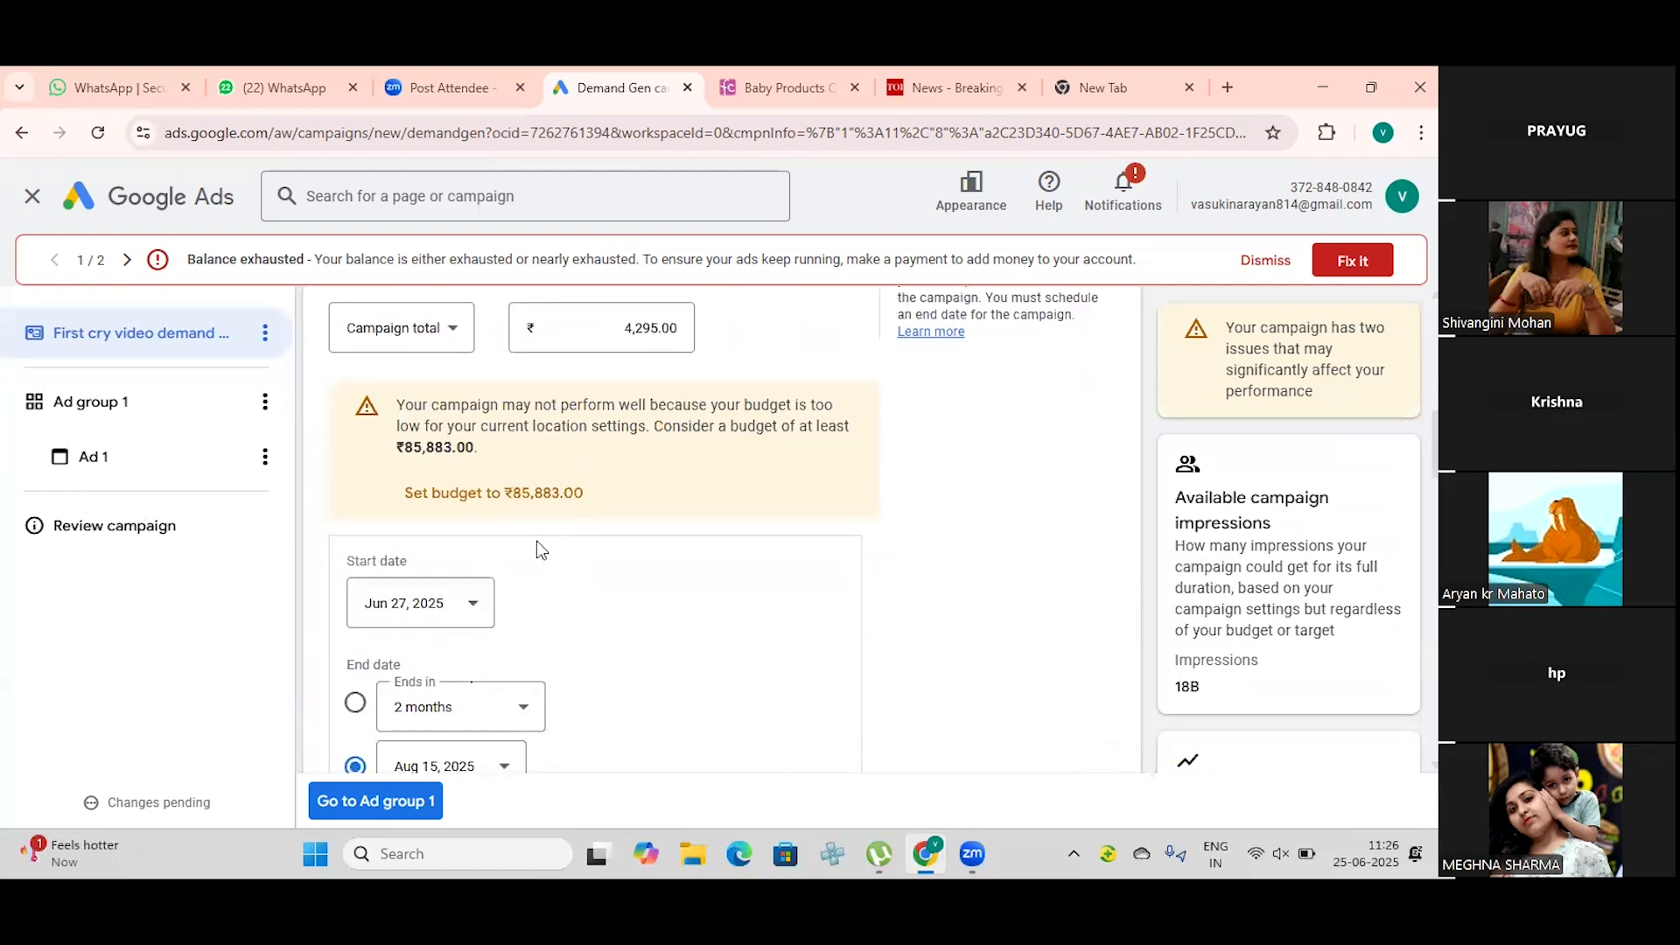
scroll(539, 548, "down", 1)
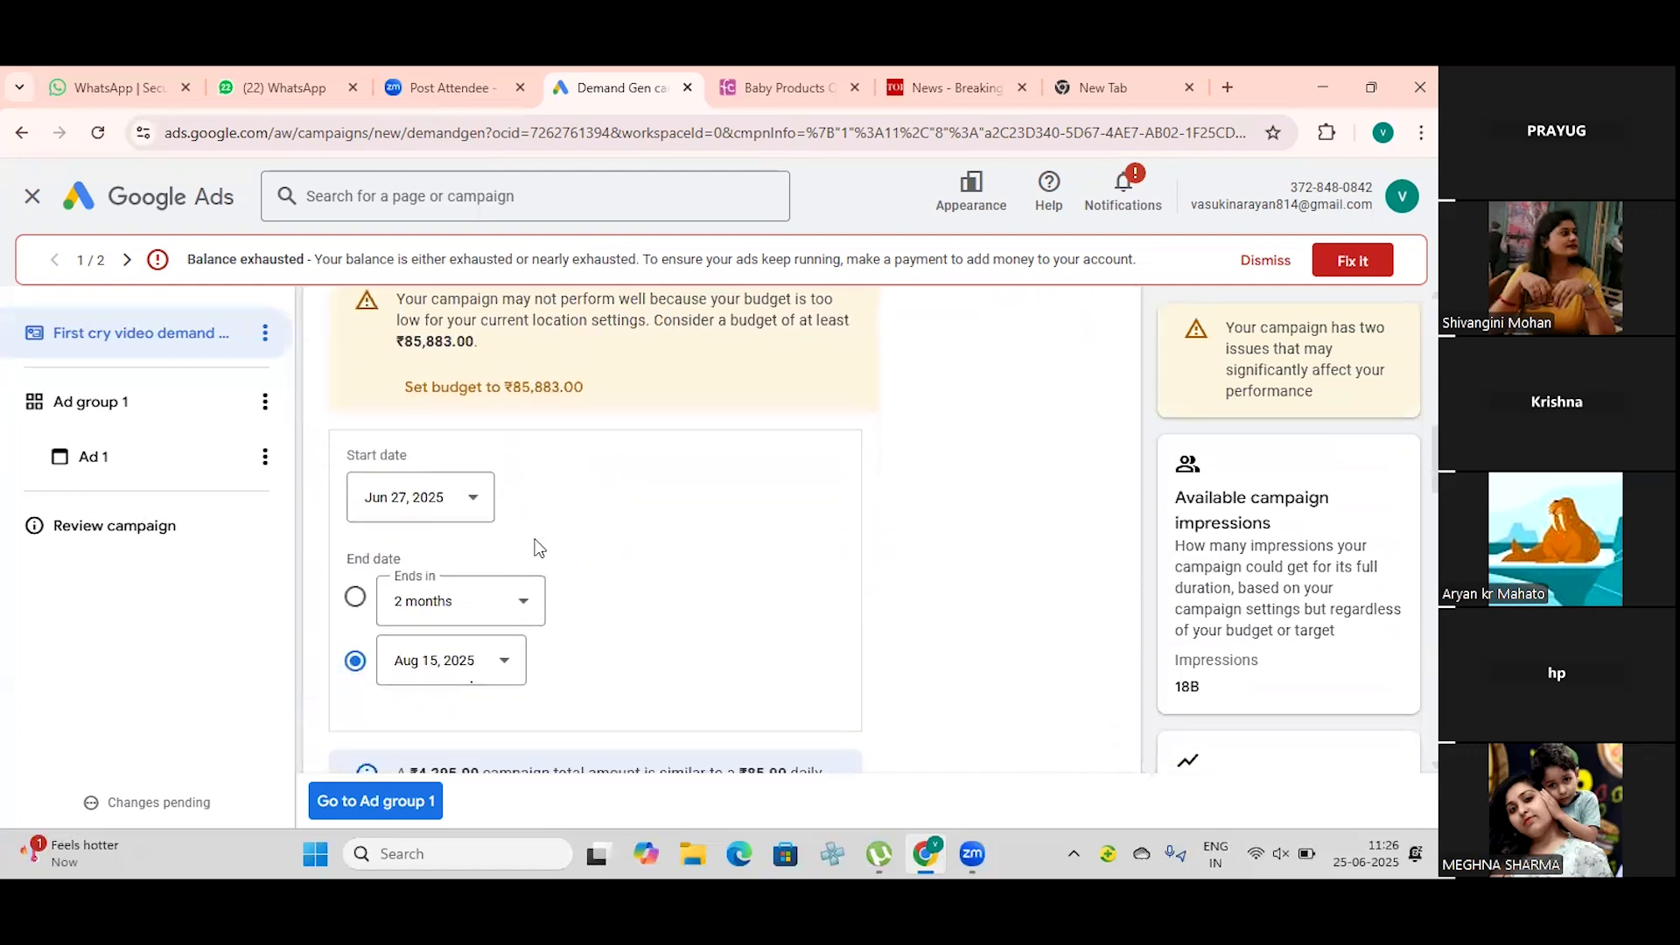
scroll(537, 548, "down", 1)
scroll(537, 548, "down", 2)
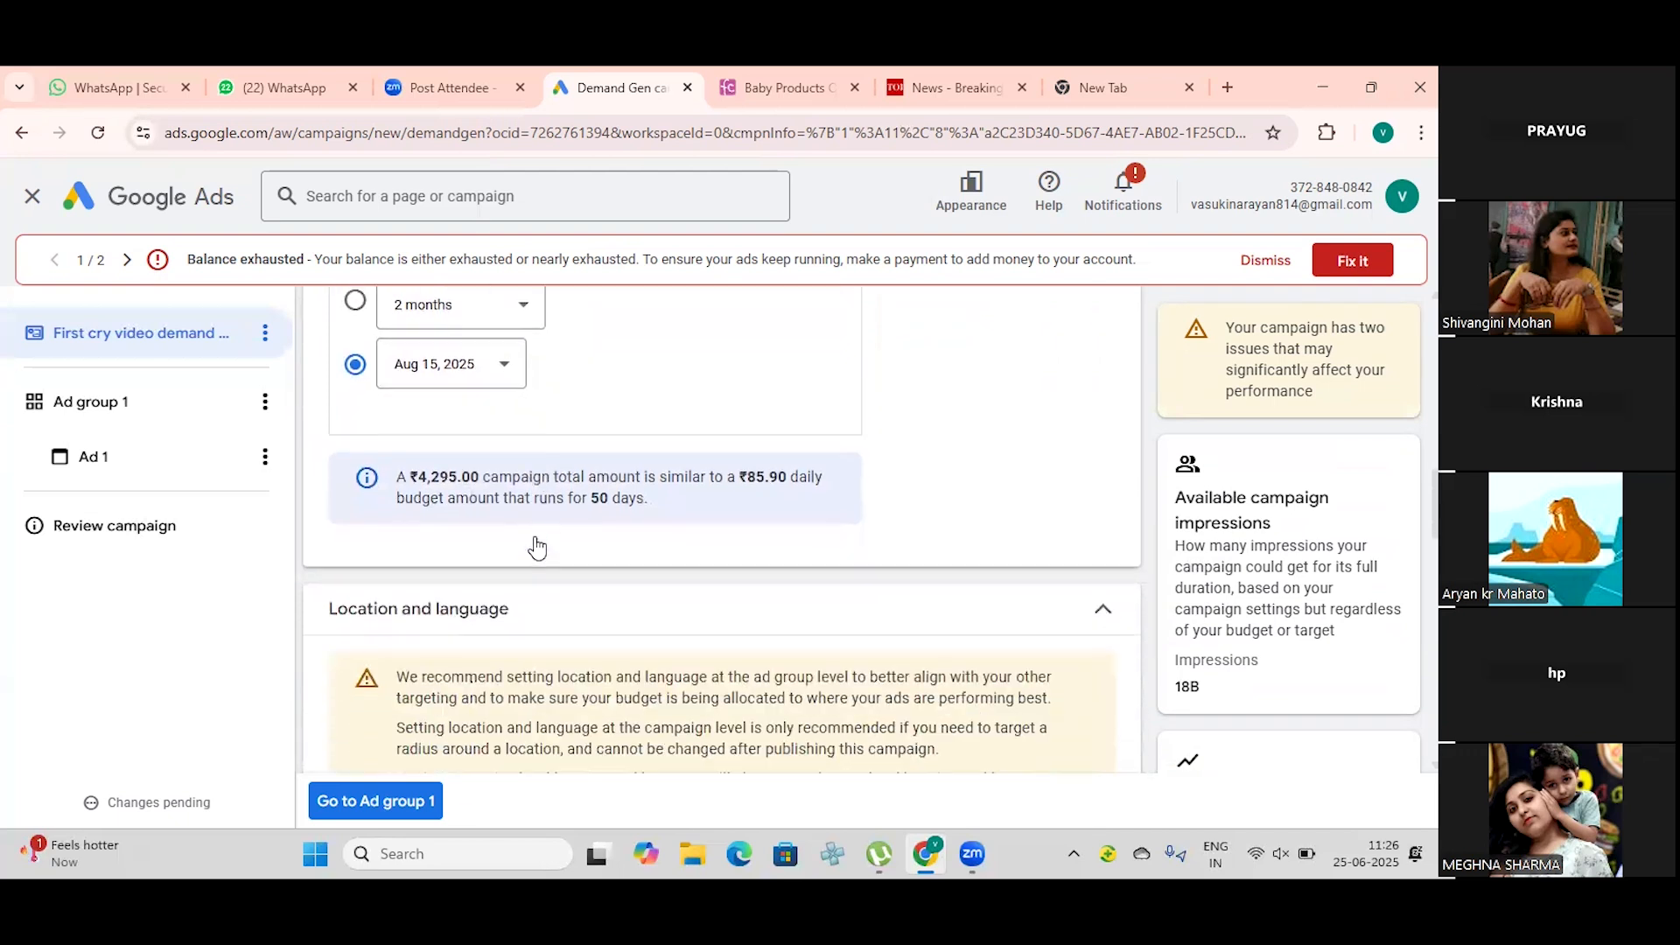
scroll(537, 544, "down", 1)
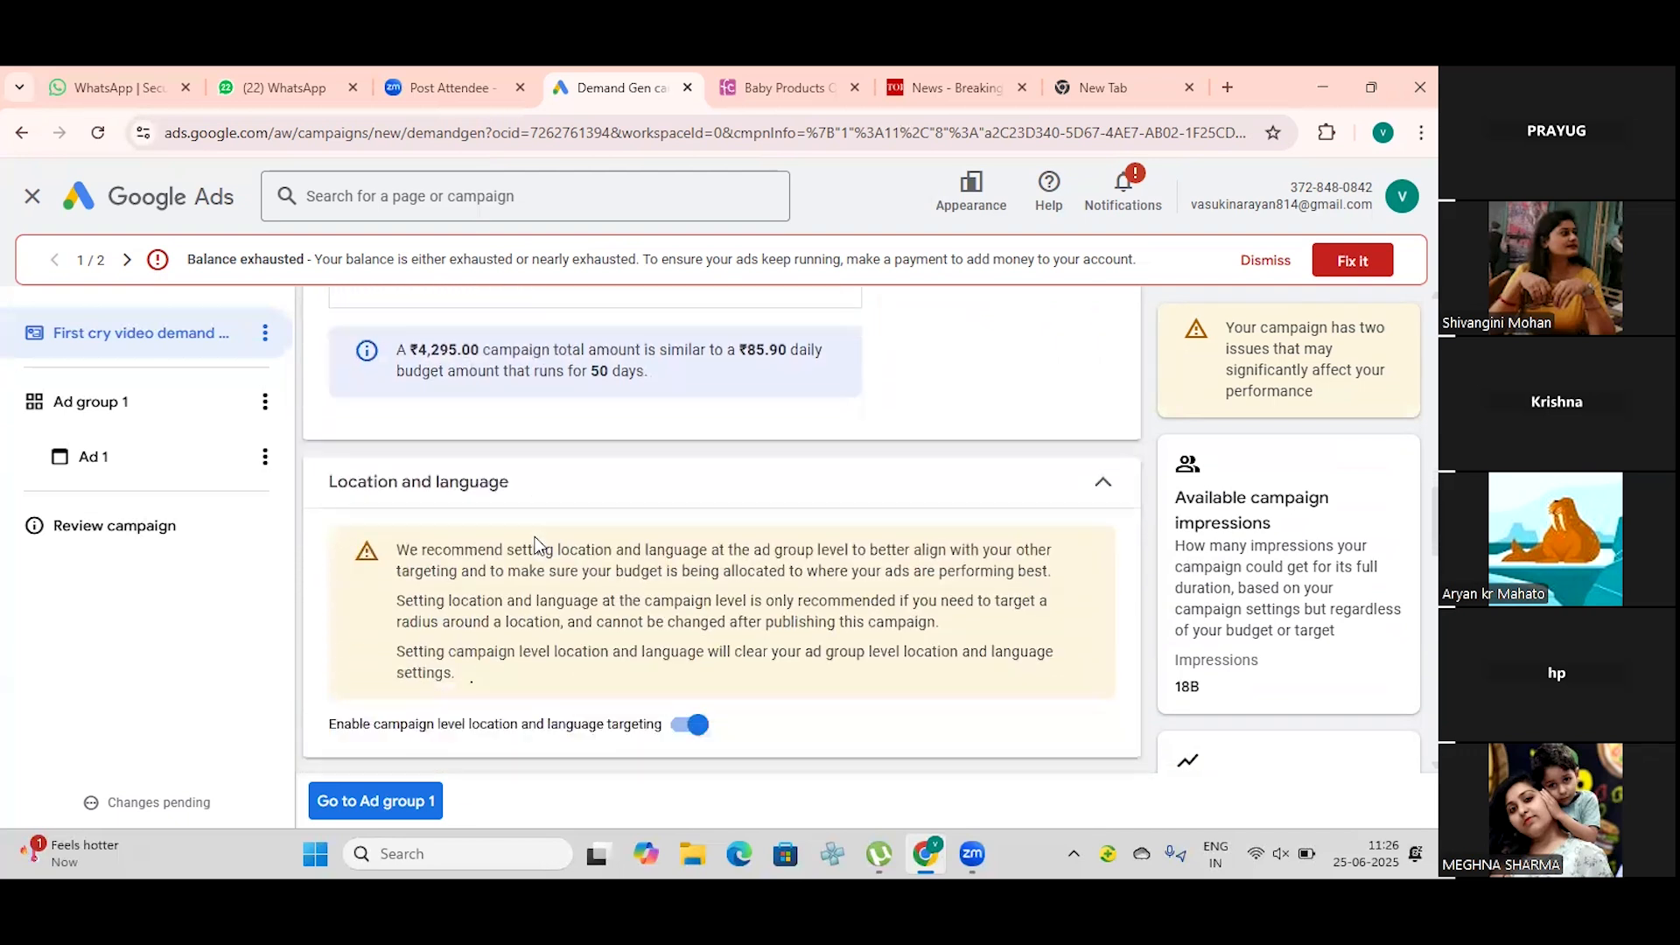
scroll(537, 544, "down", 5)
scroll(537, 538, "down", 8)
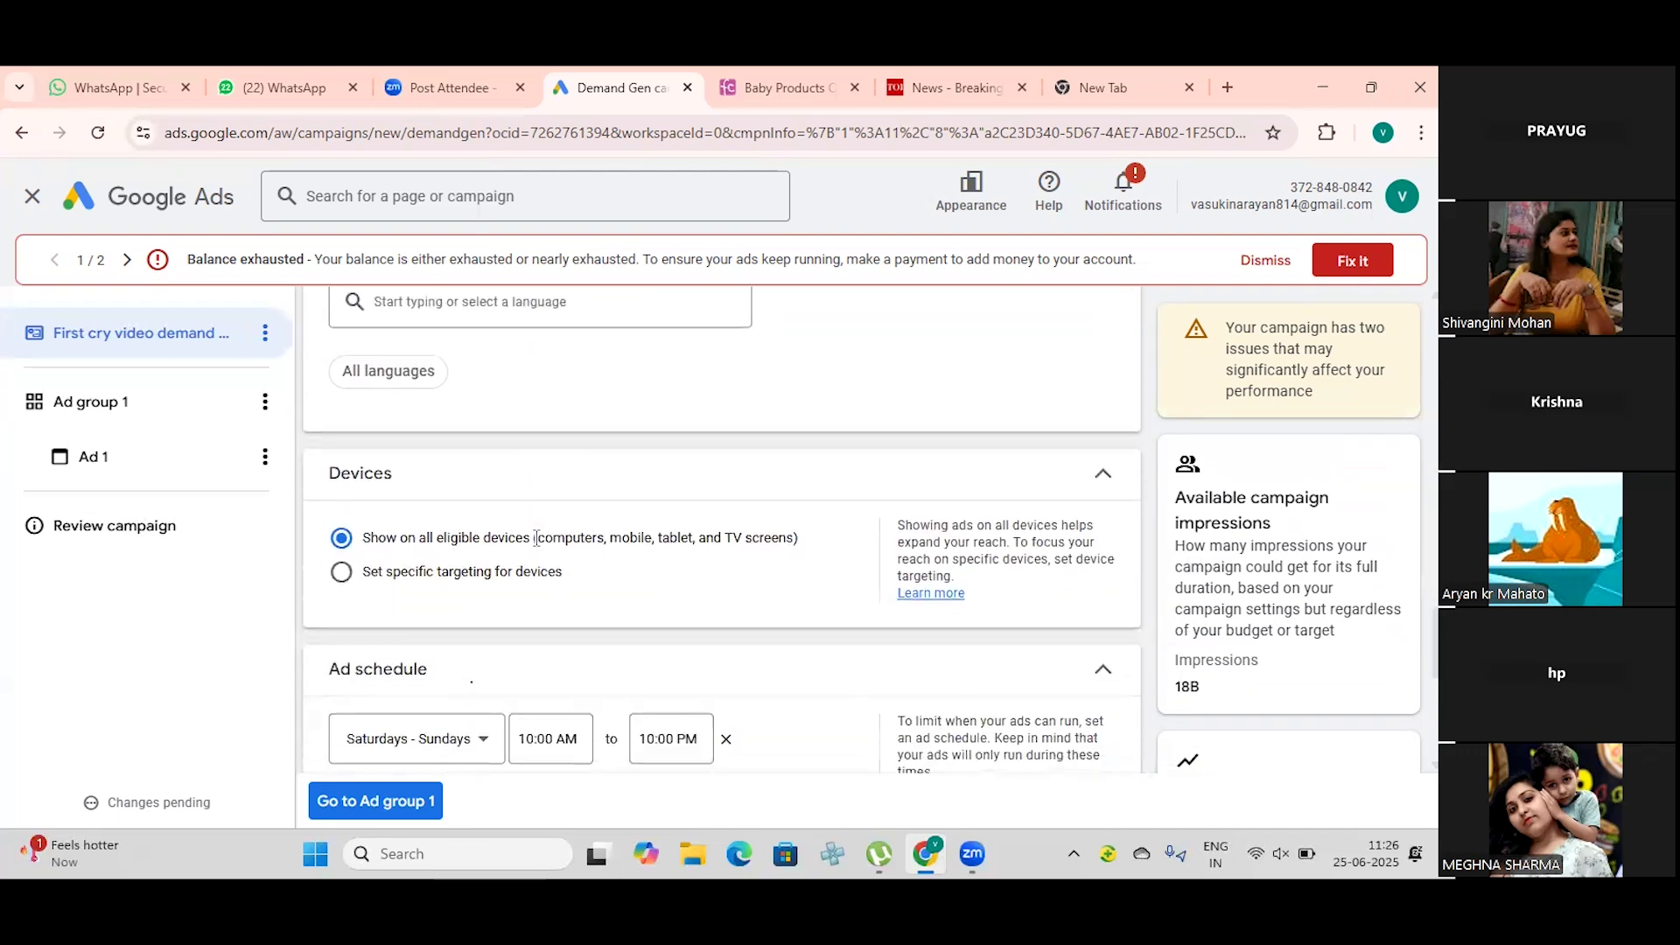
scroll(537, 547, "up", 1)
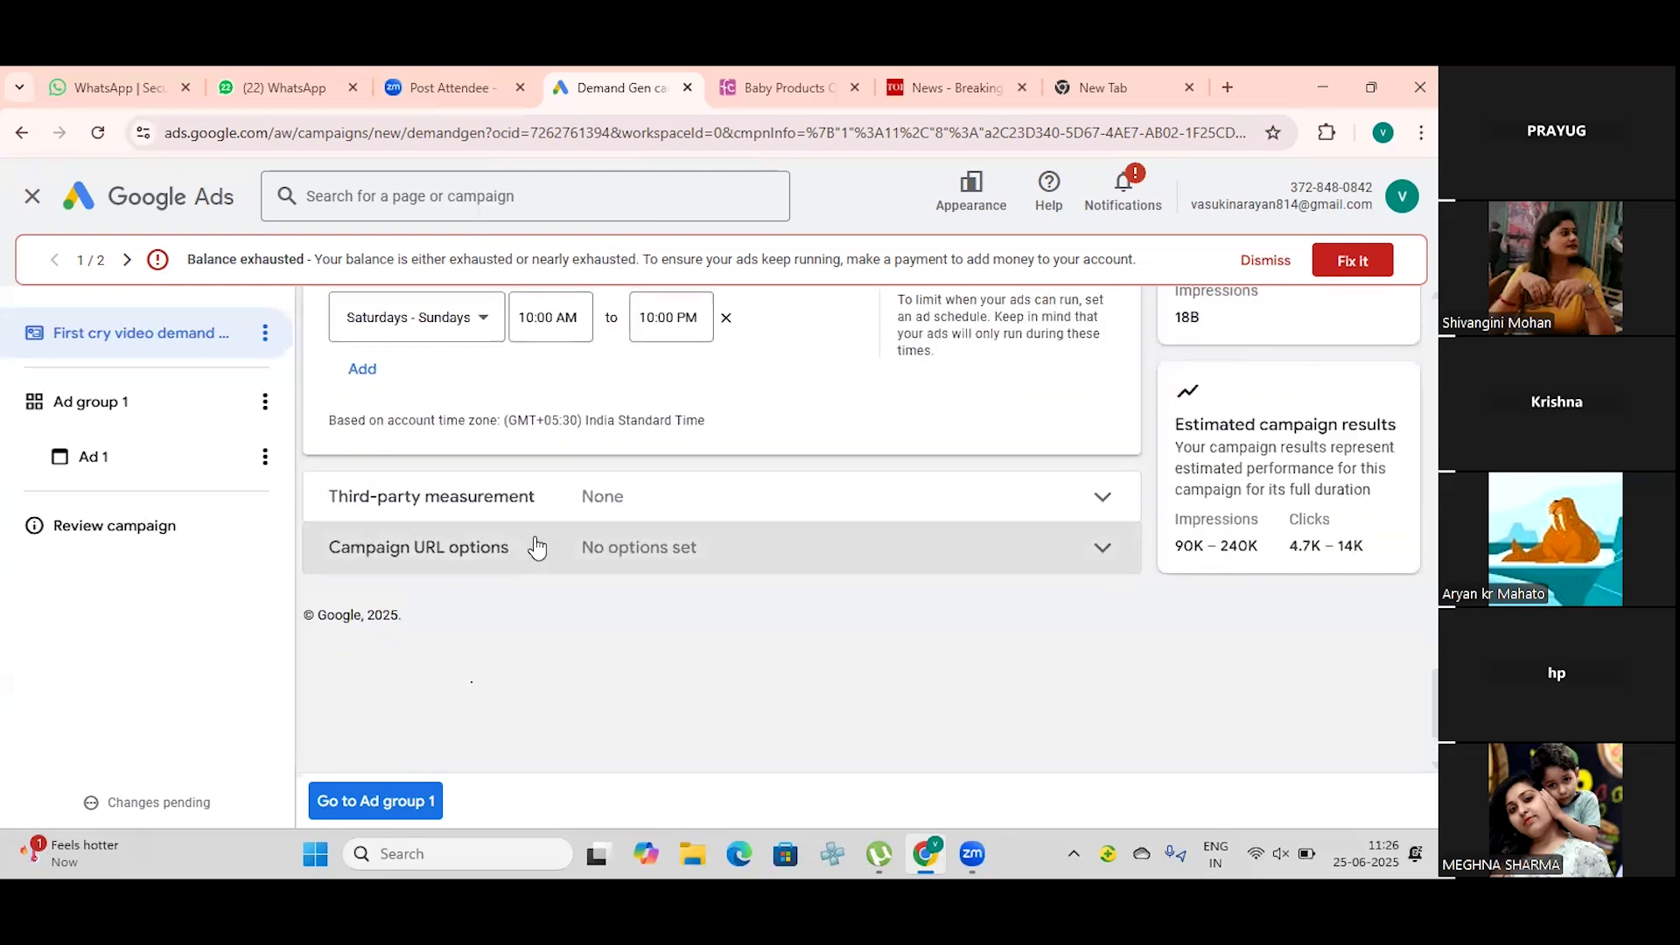
scroll(538, 547, "down", 1)
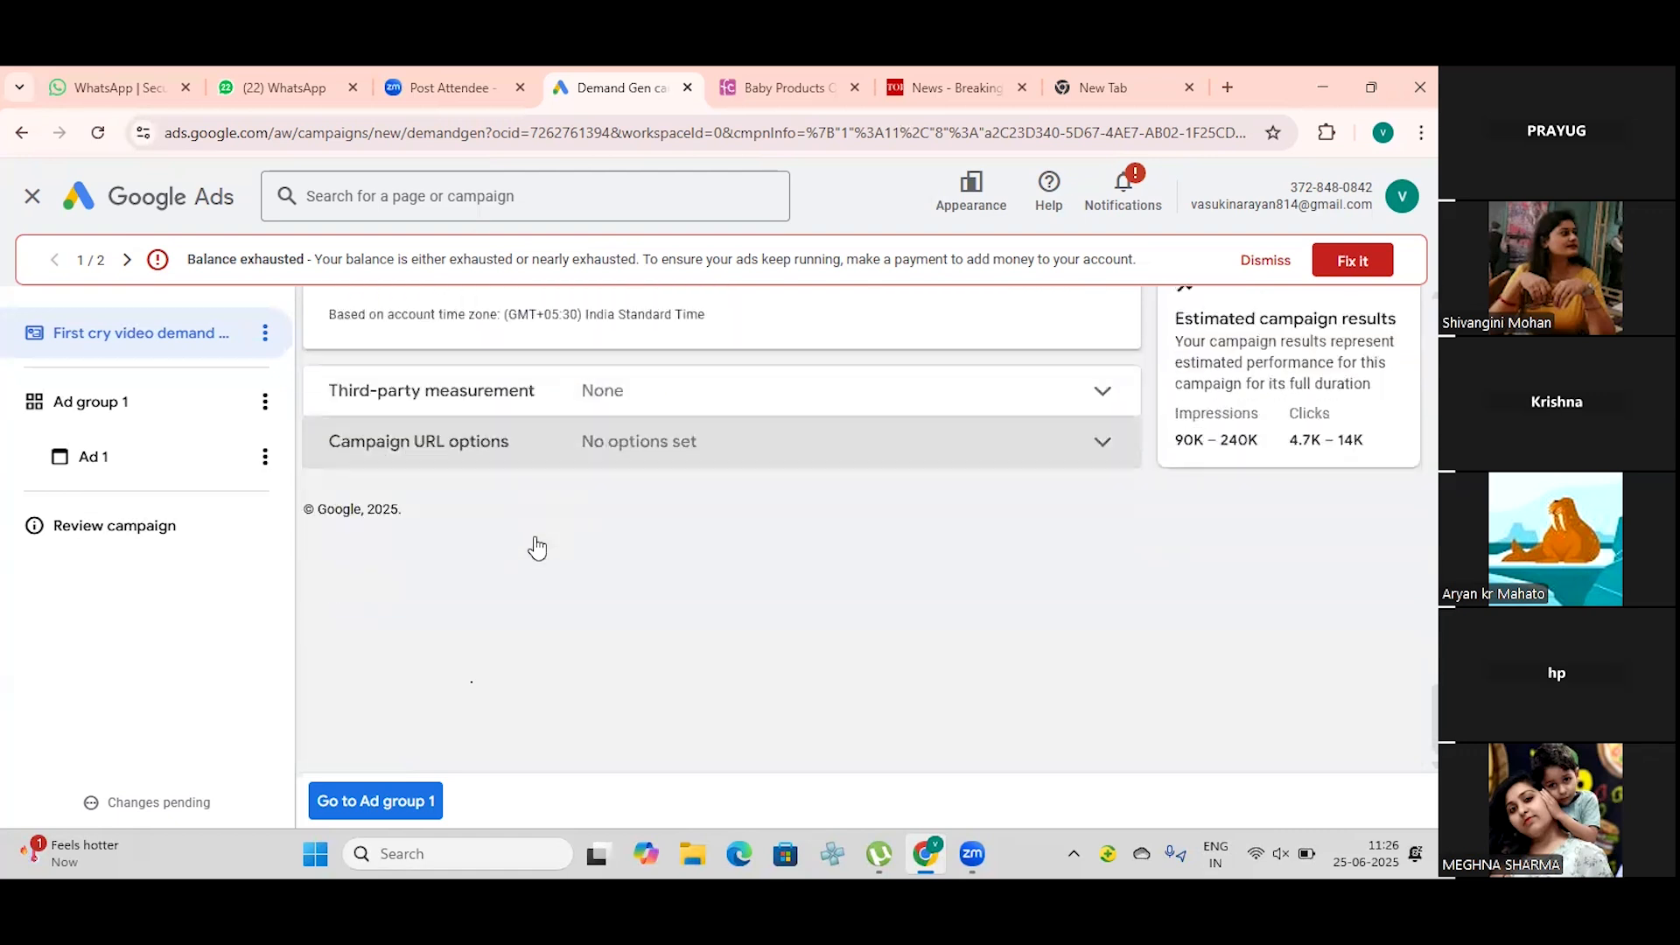
scroll(536, 543, "up", 4)
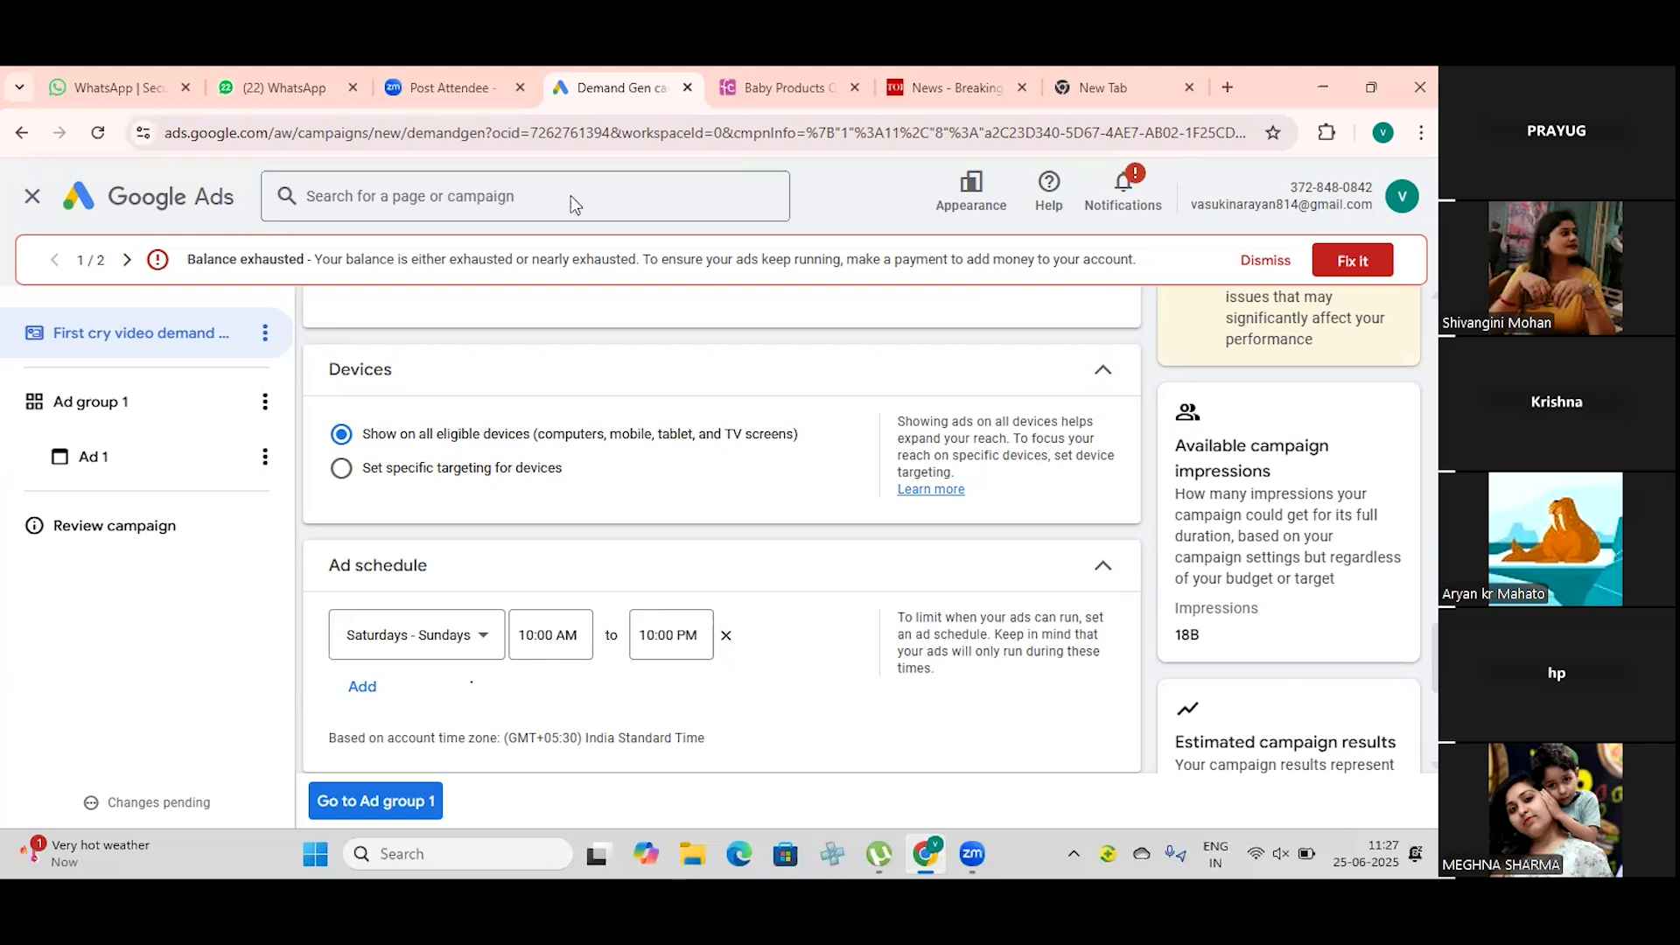
scroll(962, 427, "down", 1)
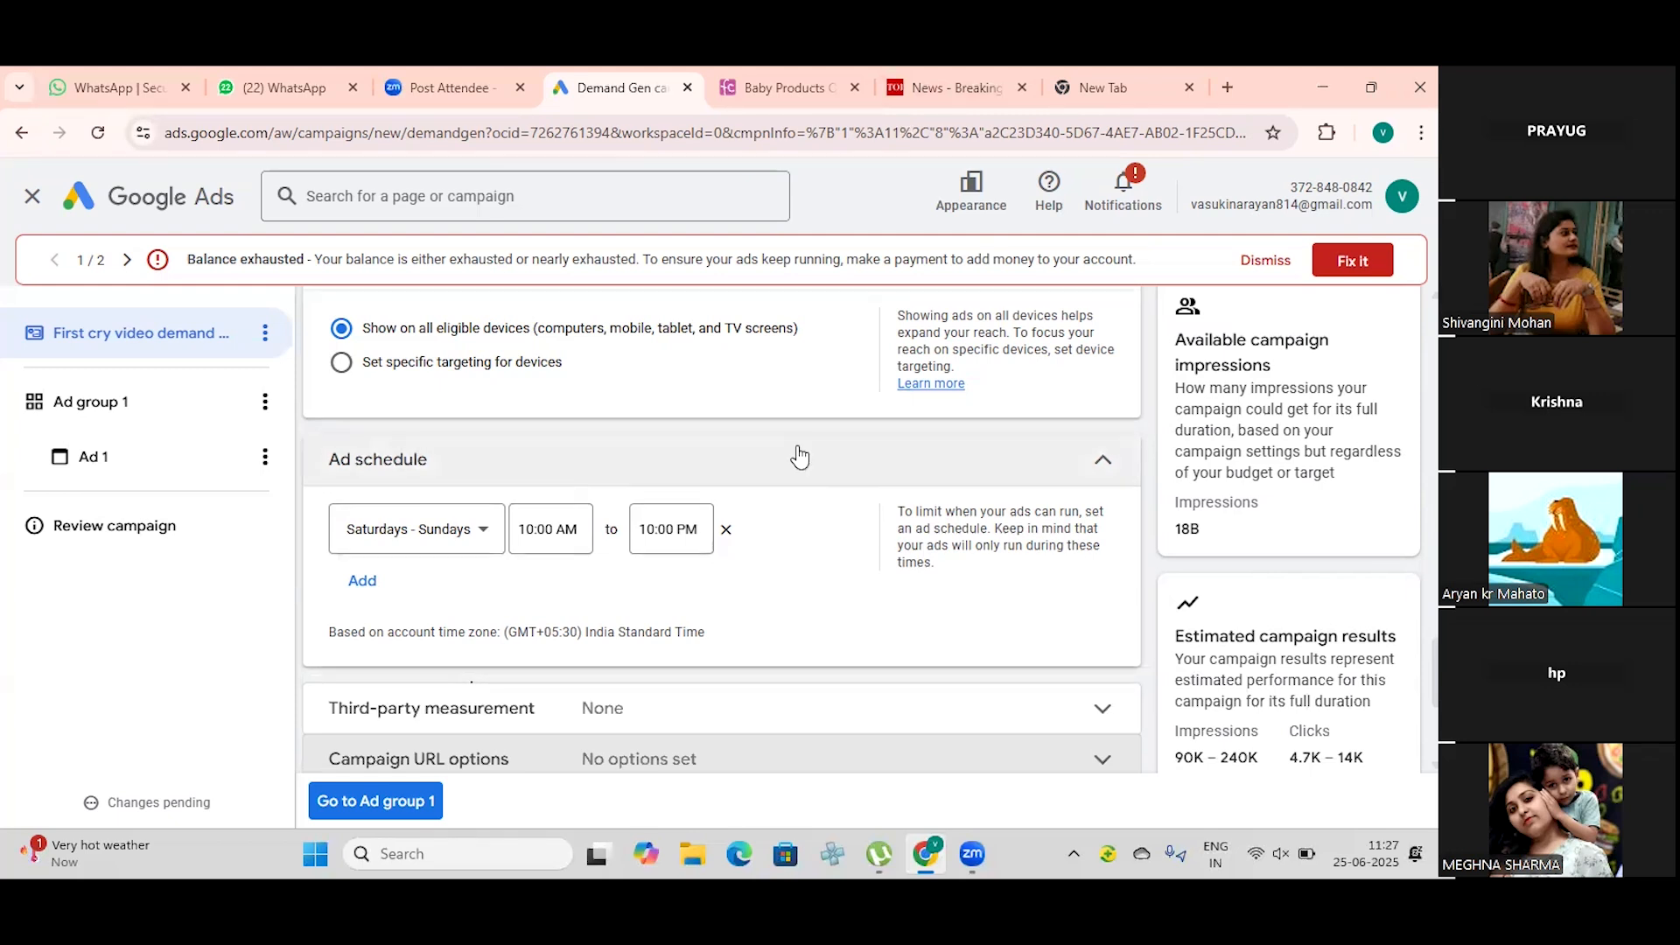
scroll(800, 438, "down", 3)
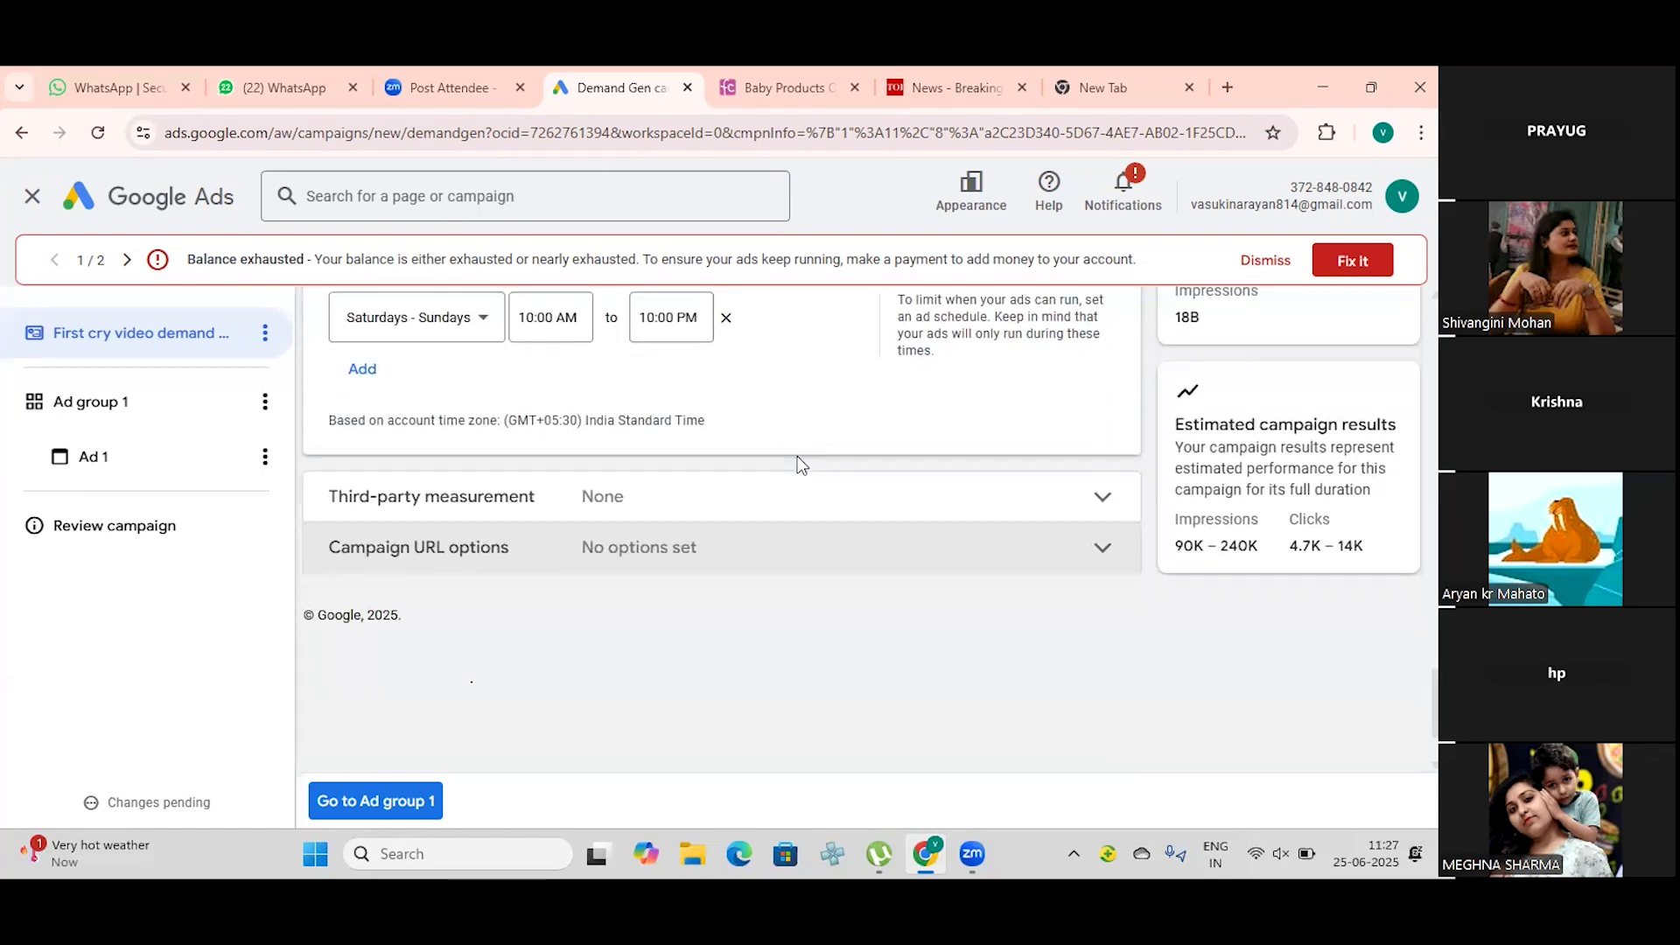
scroll(796, 468, "down", 1)
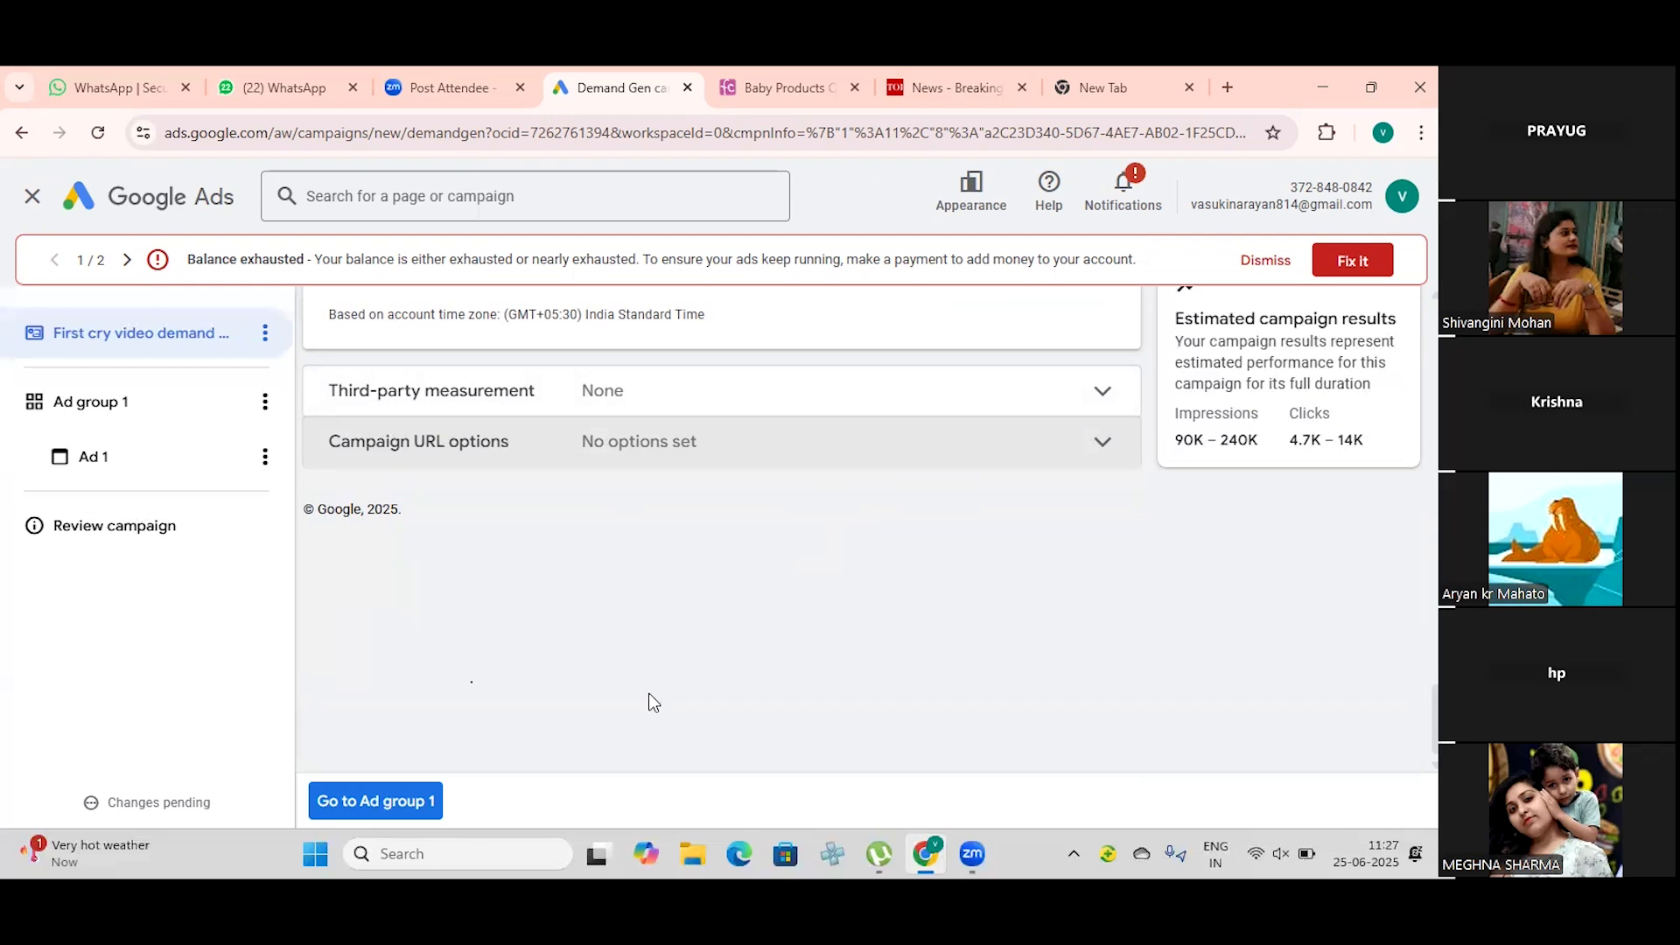
scroll(747, 532, "up", 3)
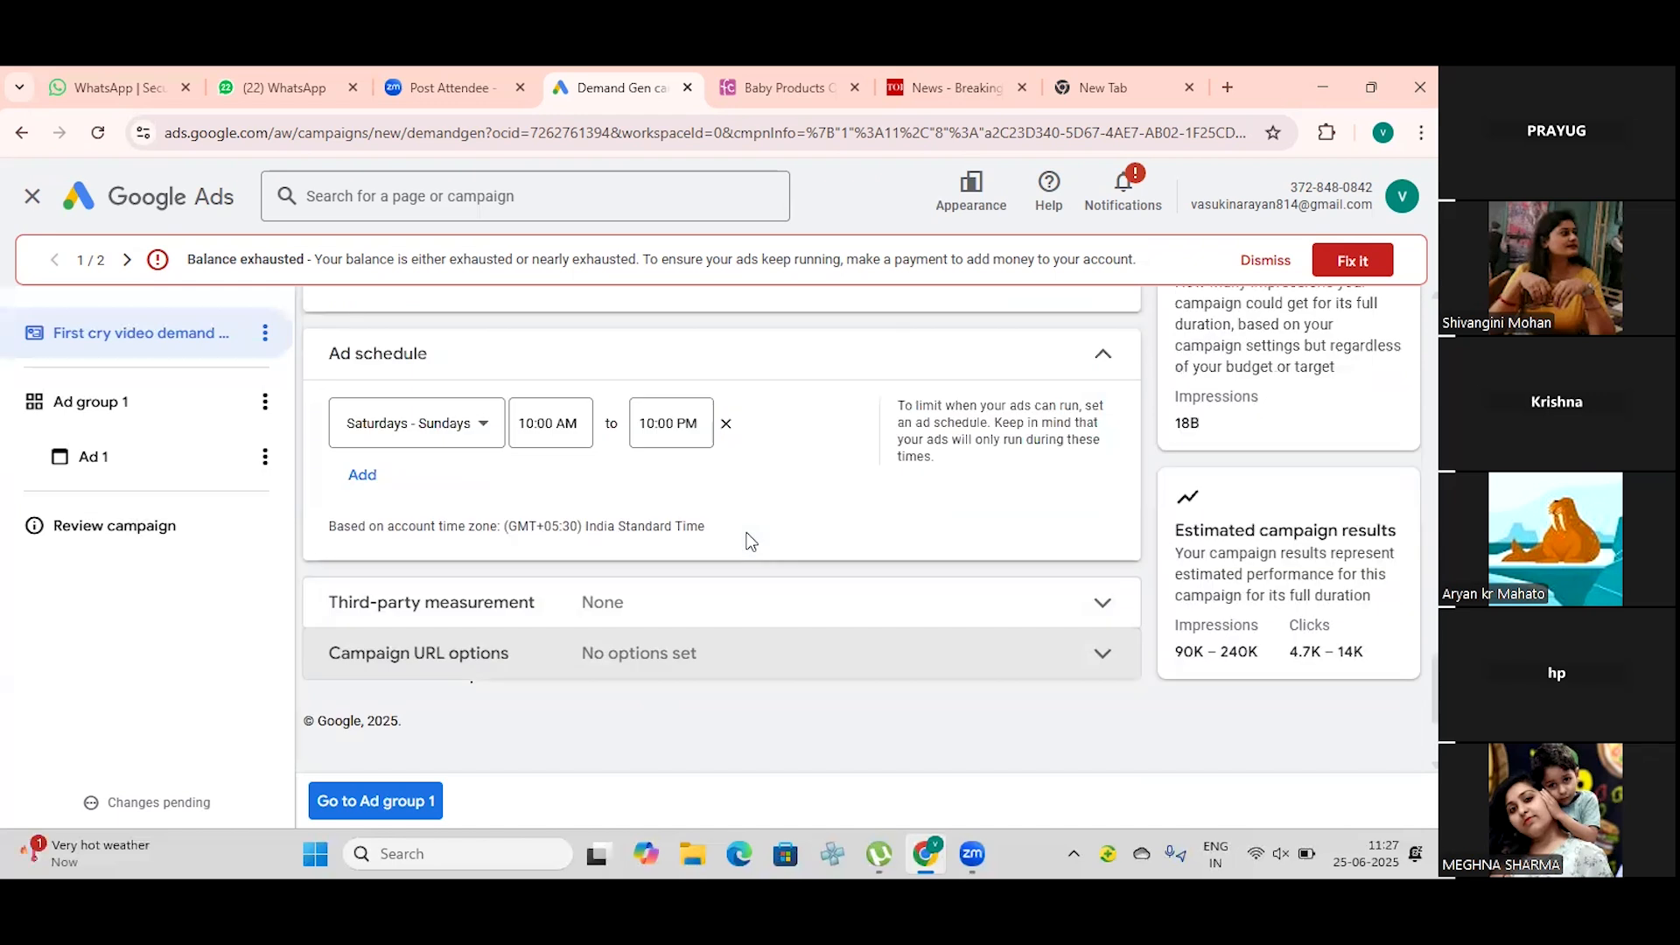
scroll(748, 533, "up", 8)
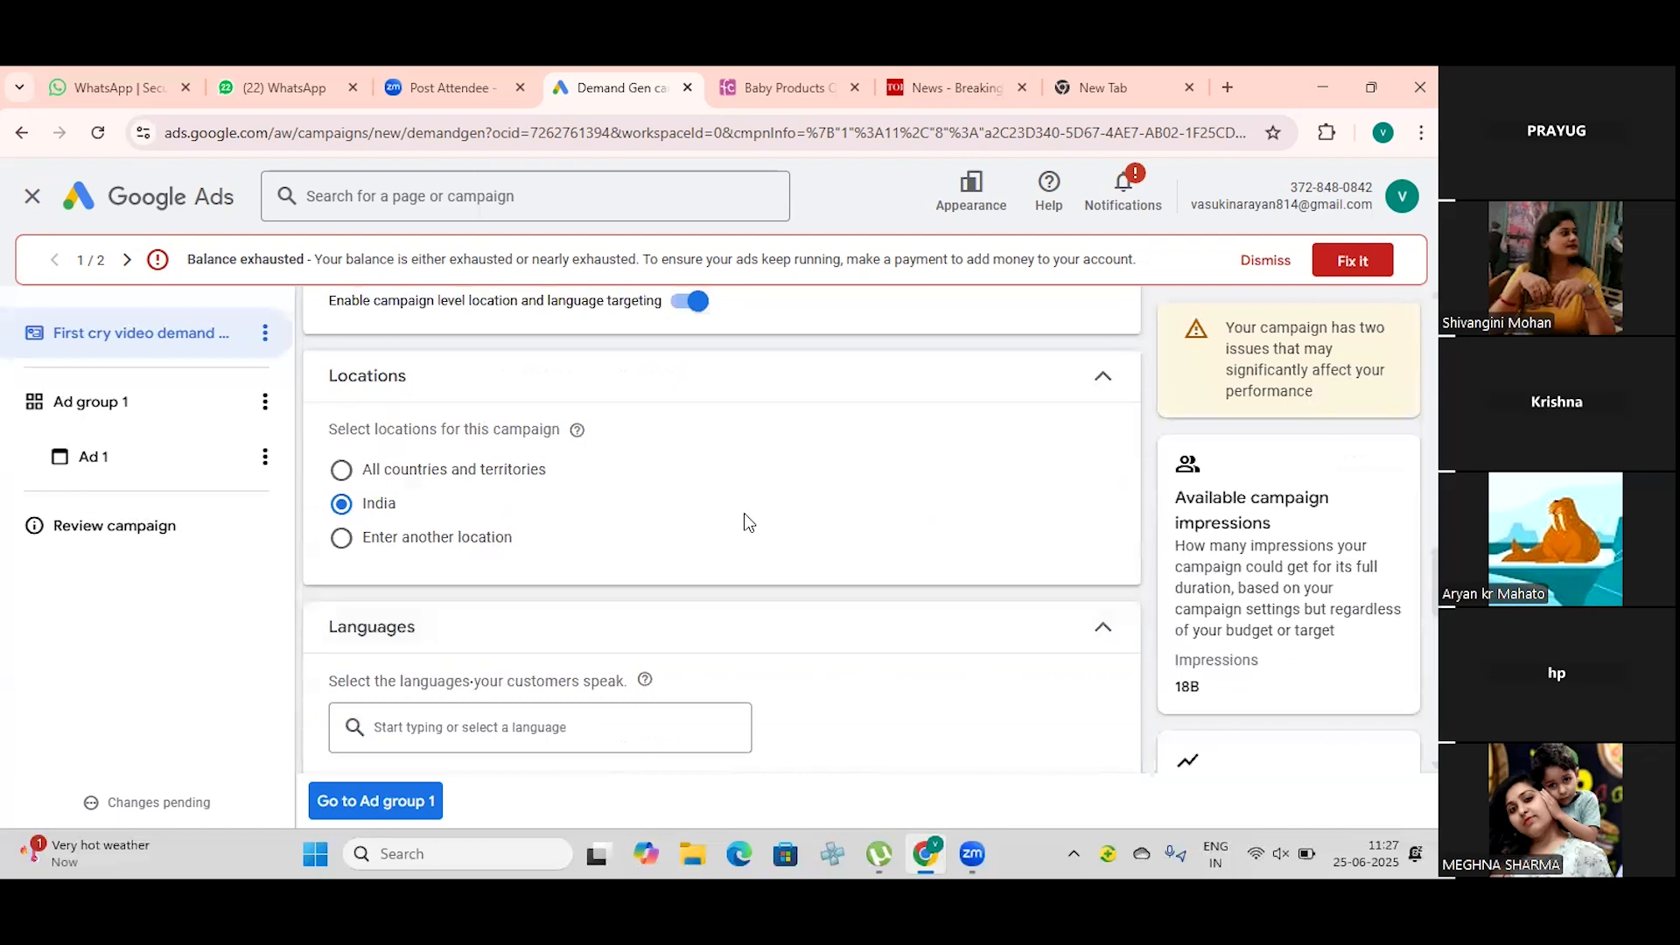
scroll(748, 523, "up", 5)
scroll(748, 518, "up", 5)
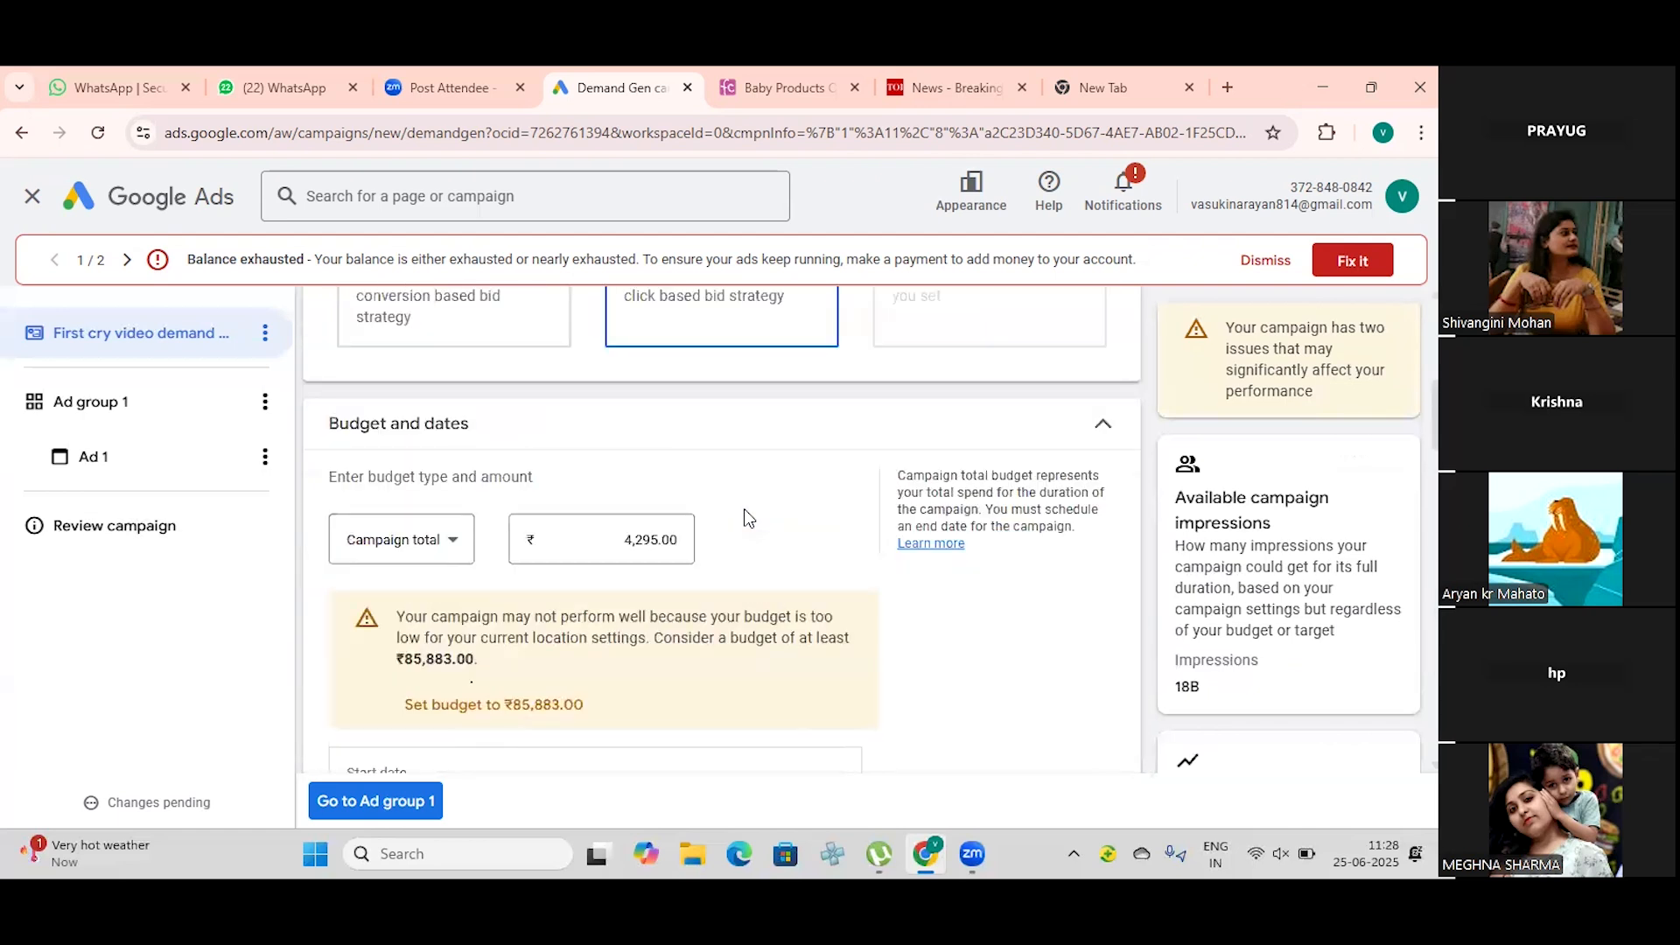
scroll(744, 517, "down", 10)
scroll(745, 488, "down", 10)
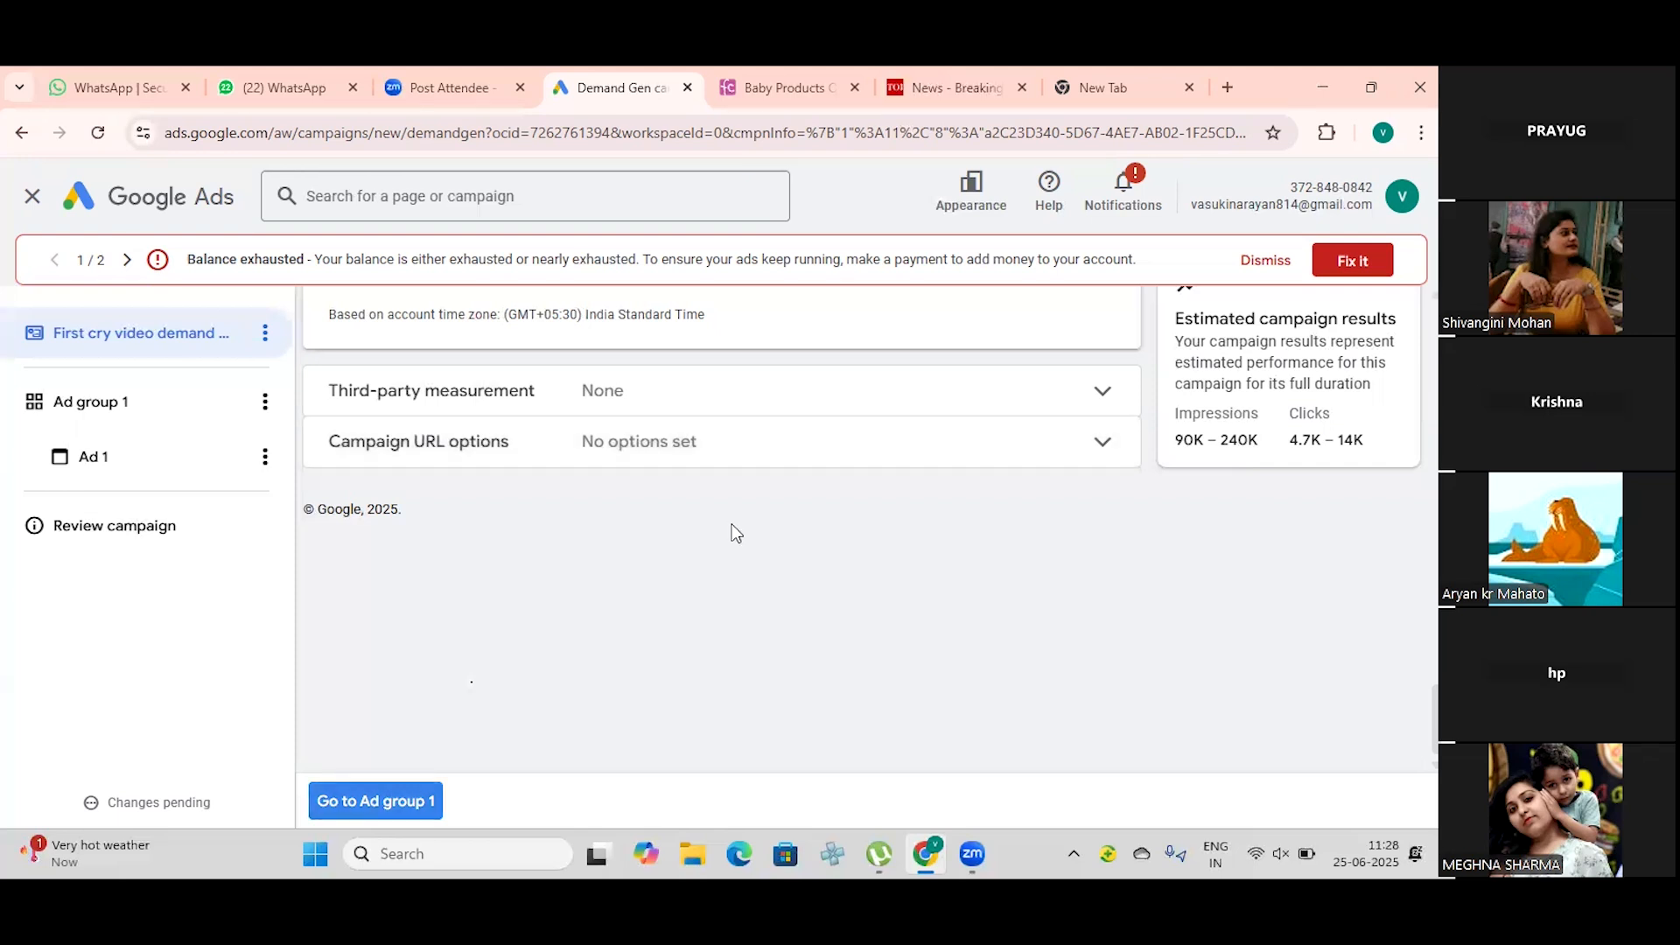
Step: Proceed to the campaign's first ad group and rename it "First cry ad group"
left_click(385, 801)
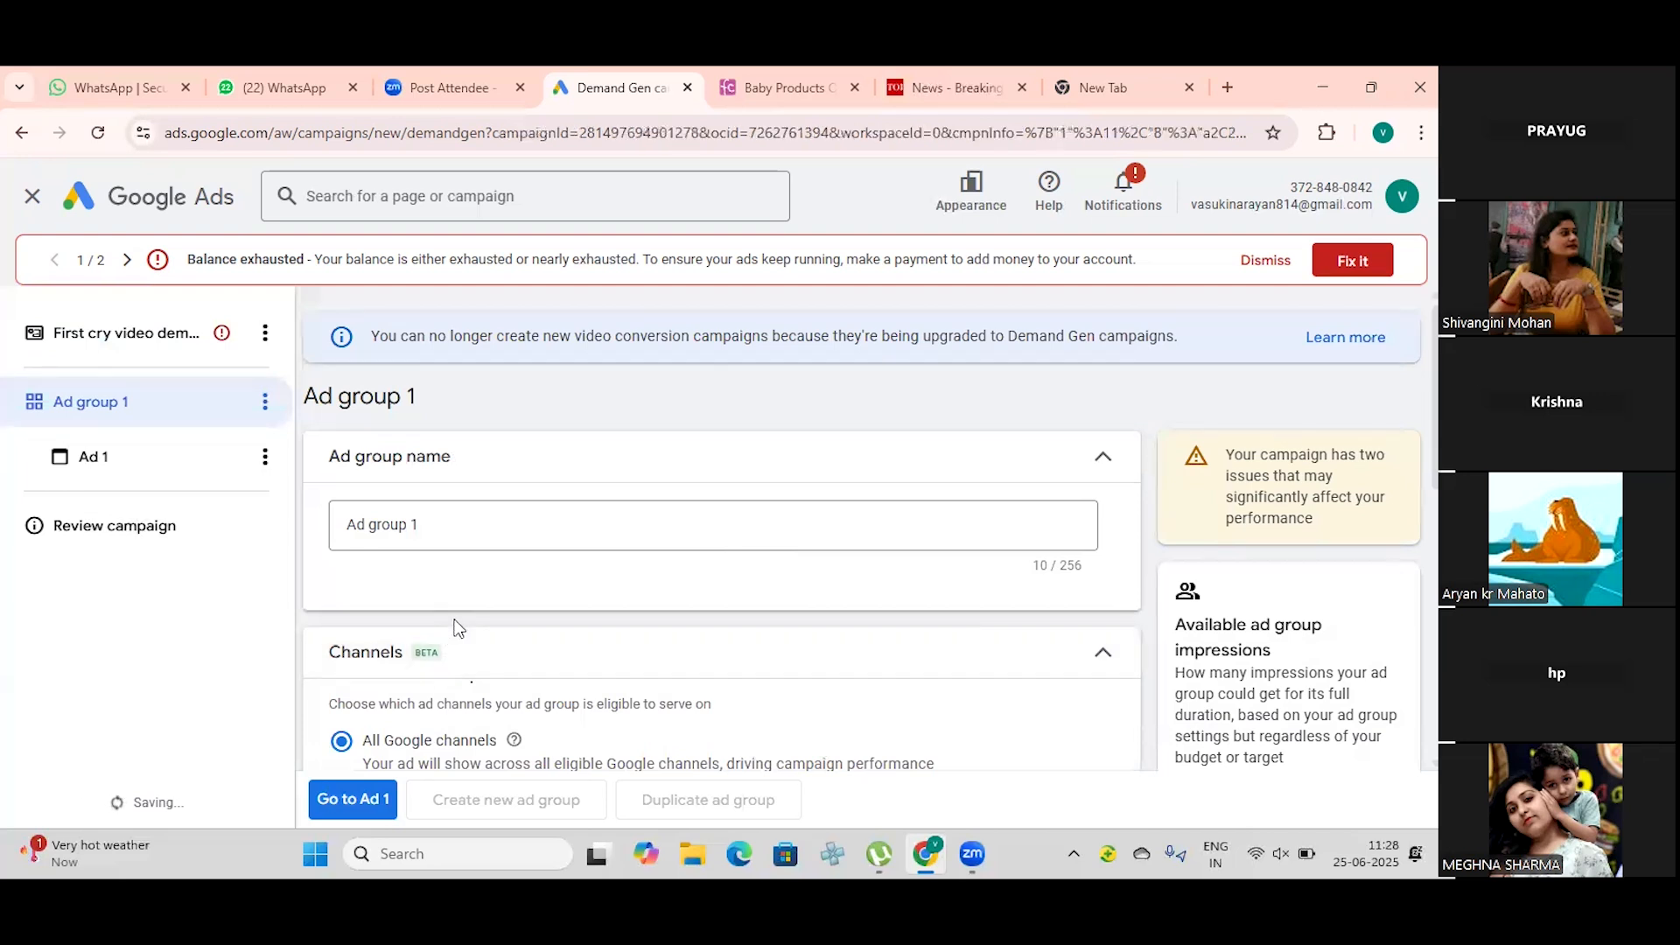
left_click(486, 519)
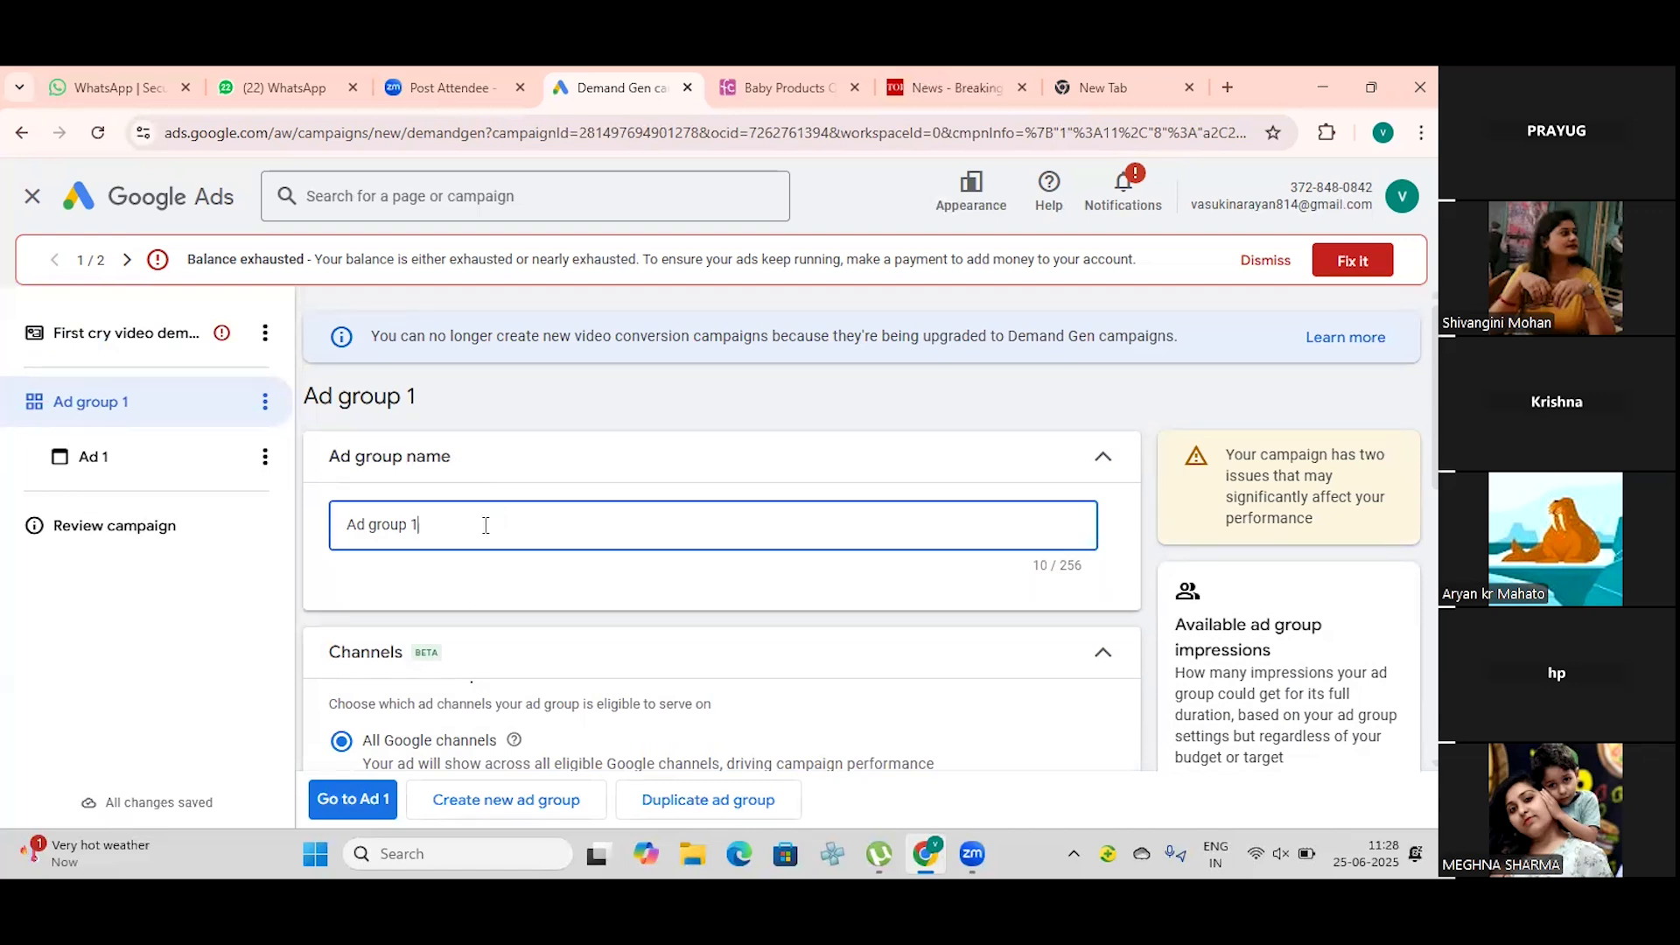
type("First cry")
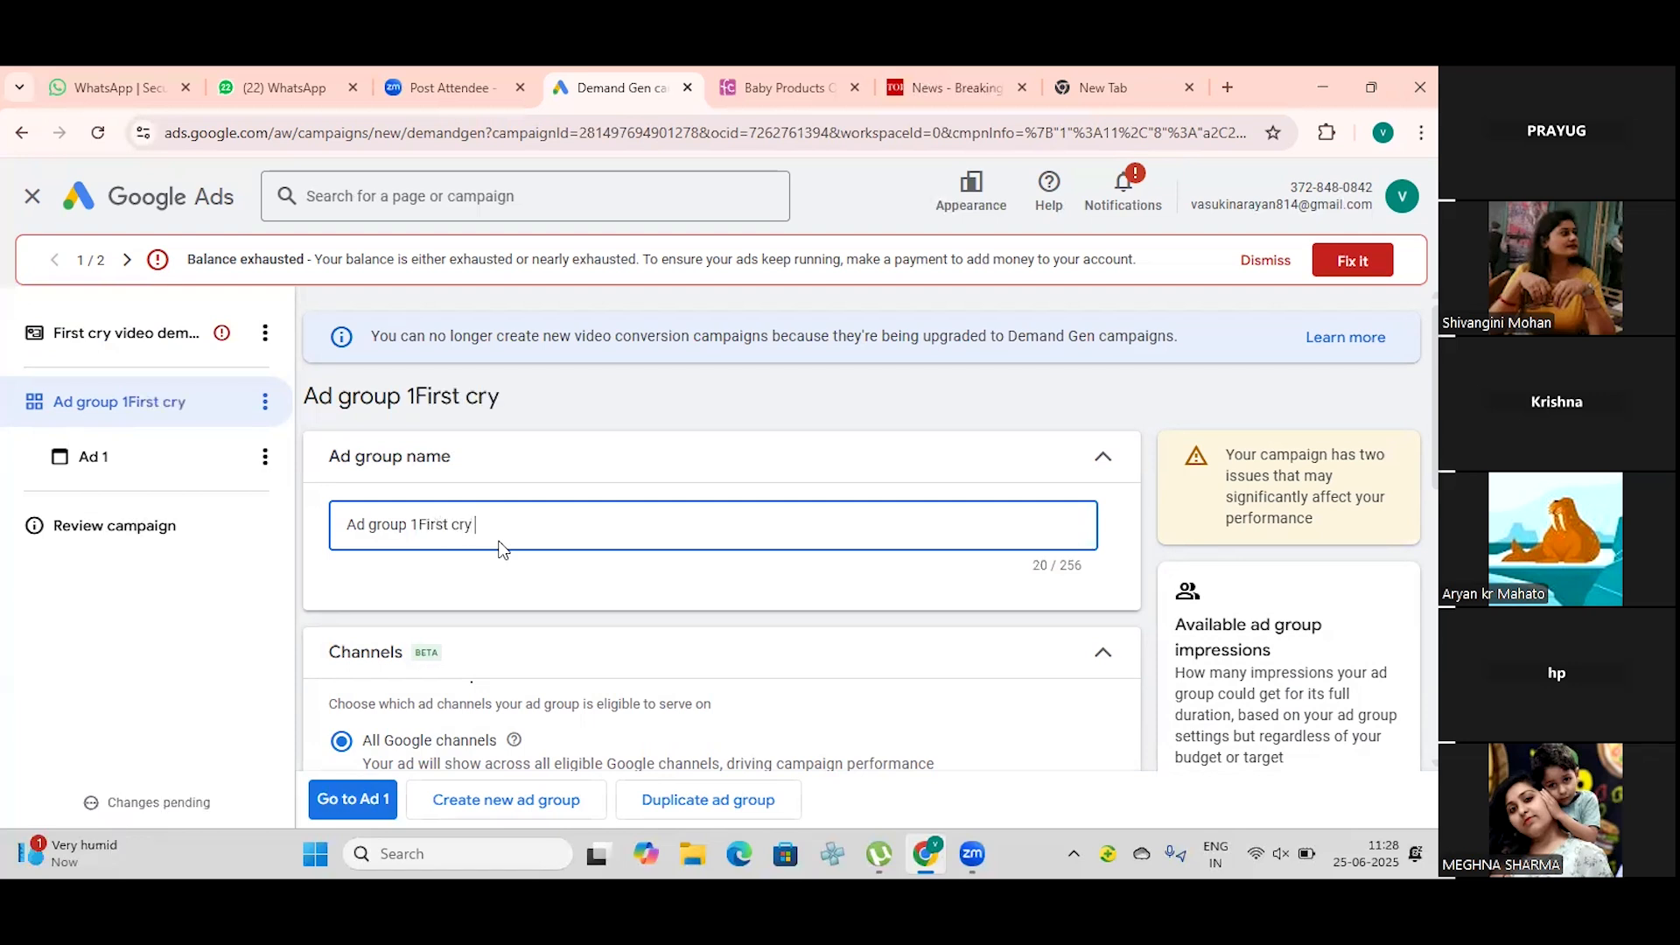
left_click(415, 523)
key("BackSpace")
key("BackSpace")
key("BackSpace")
key("BackSpace")
key("BackSpace")
key("BackSpace")
key("BackSpace")
key("BackSpace")
key("BackSpace")
key("BackSpace")
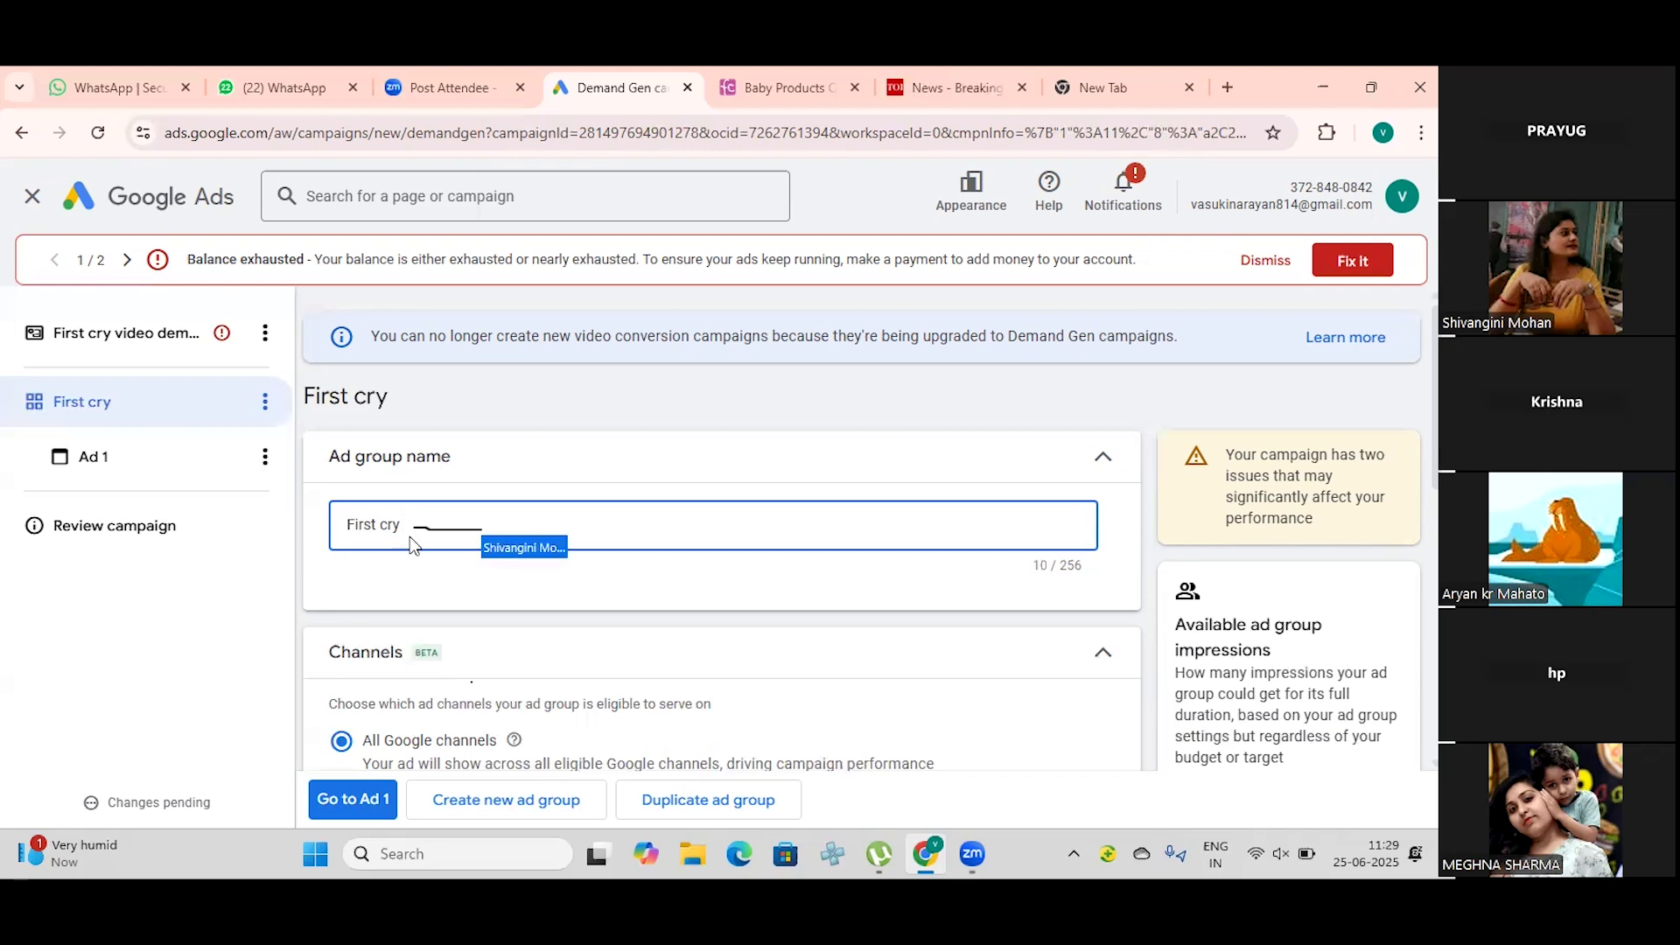
type("ad group")
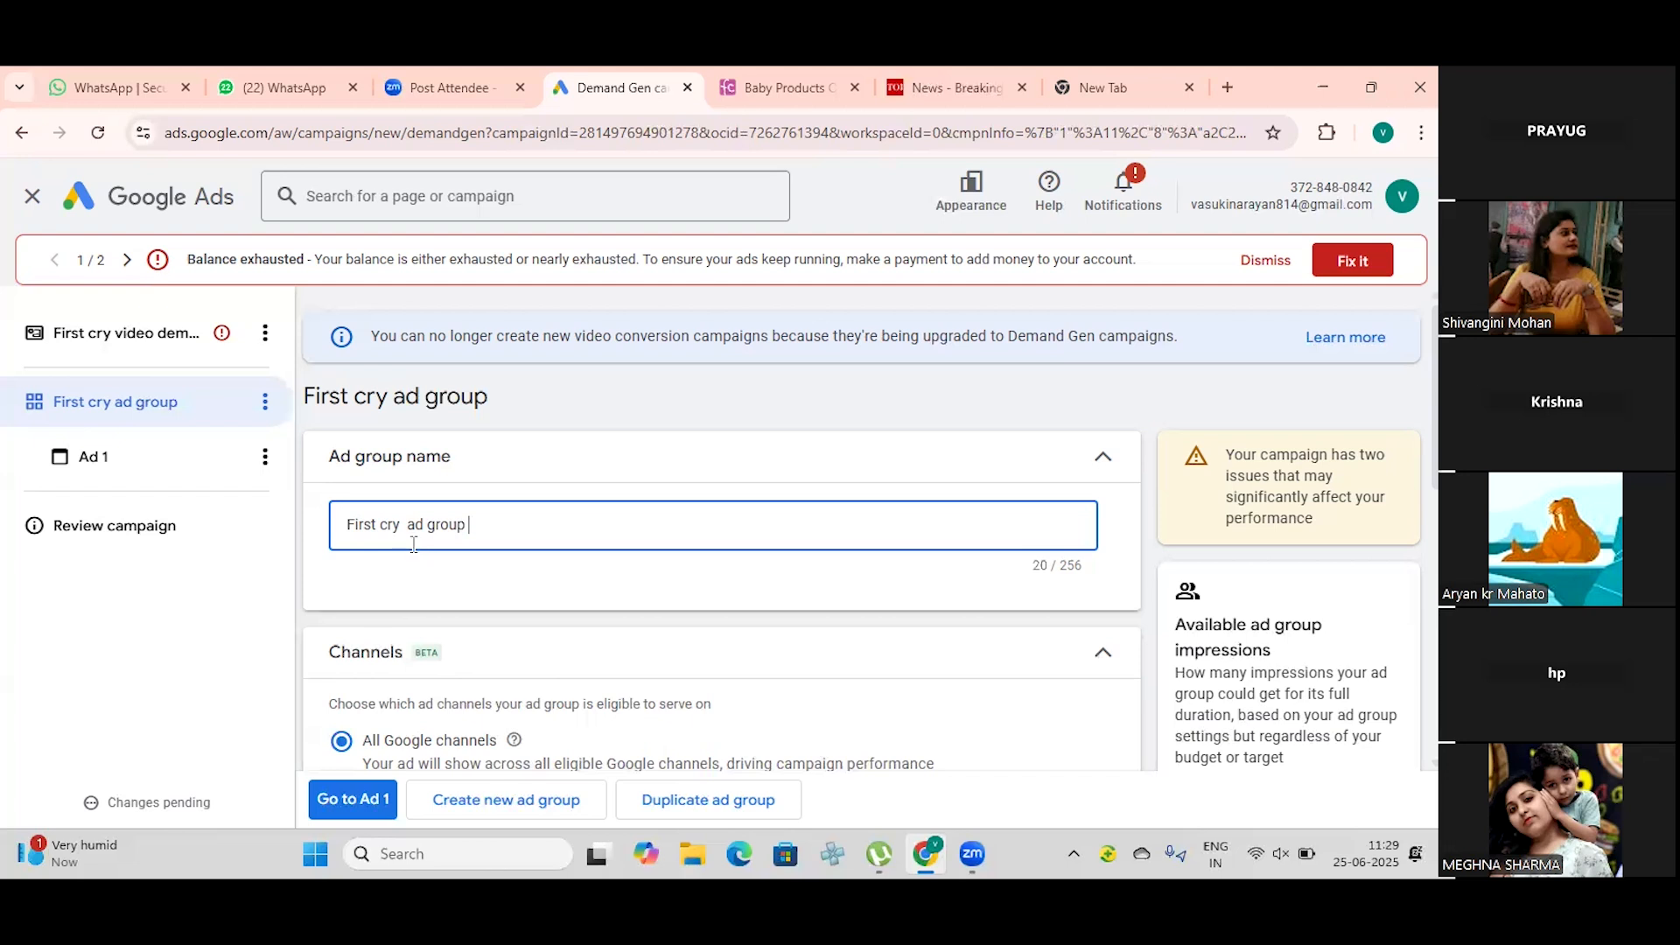
scroll(416, 531, "down", 2)
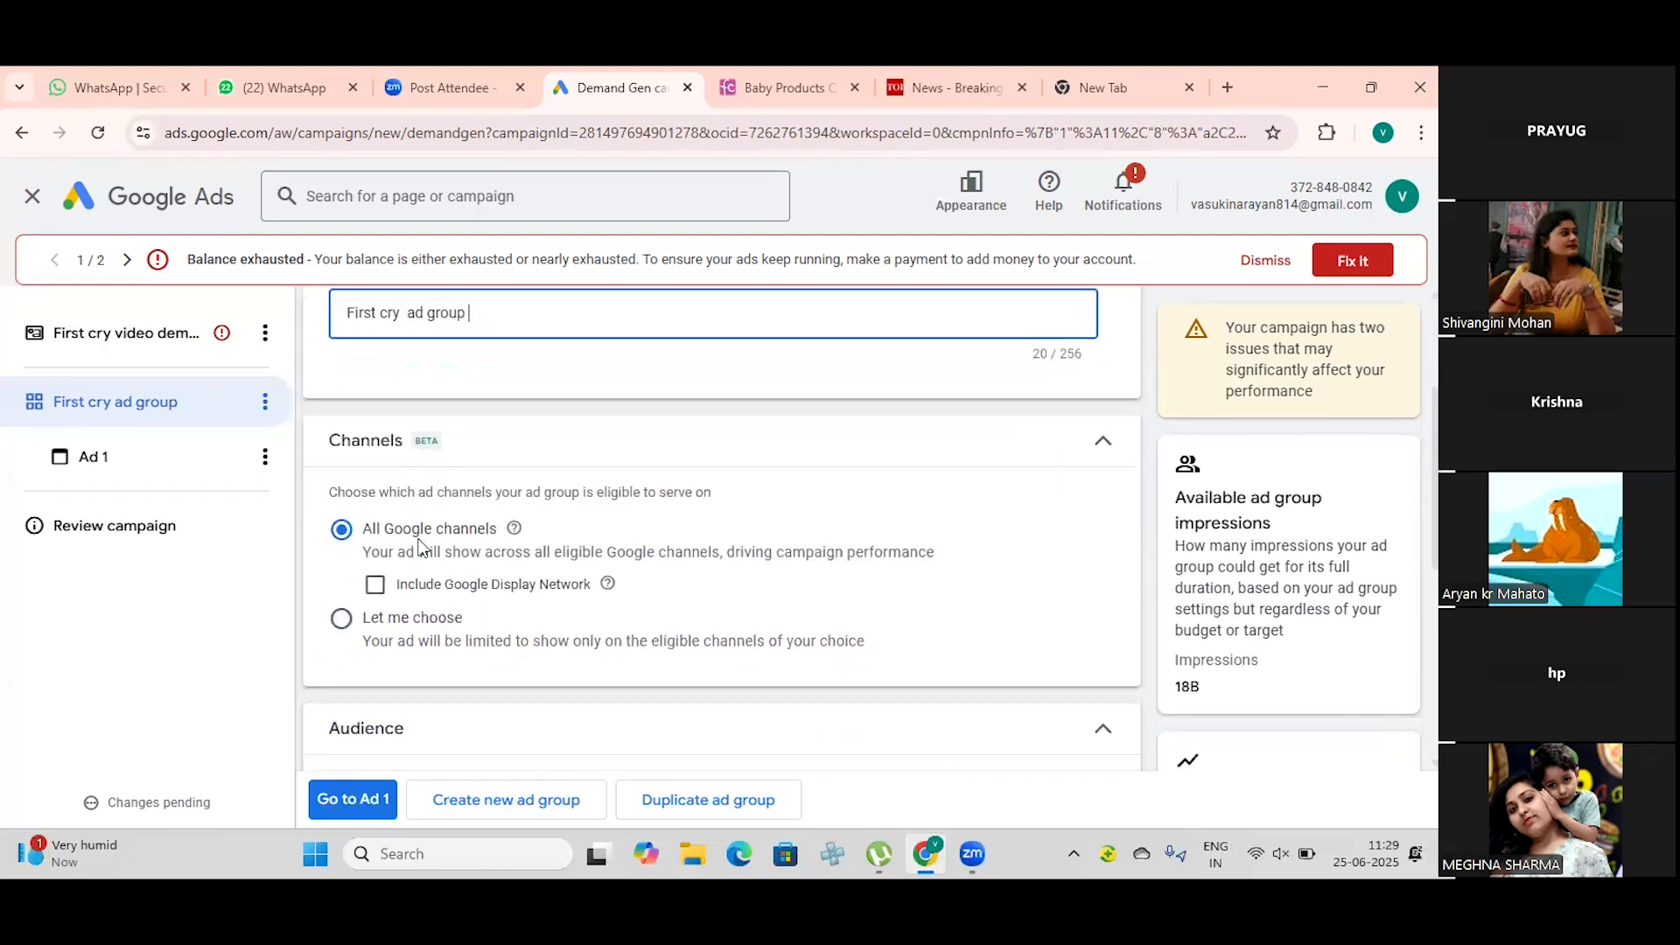
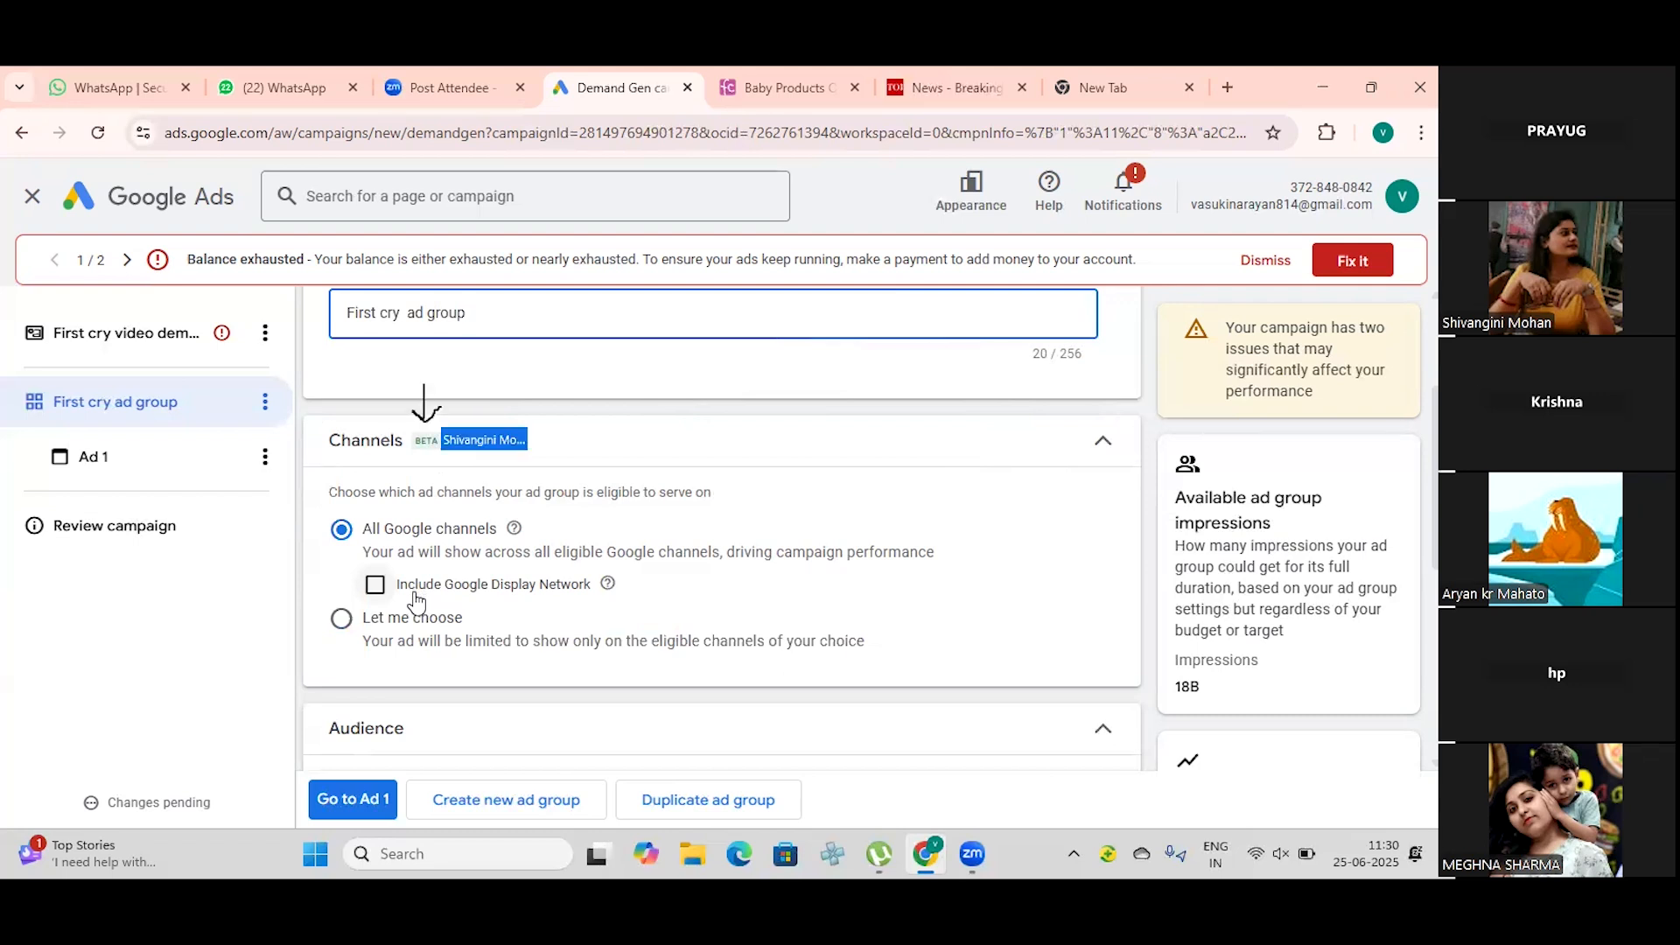
Step: Start creating a new audience for the ad group and name it "first cry audience"
scroll(415, 595, "down", 1)
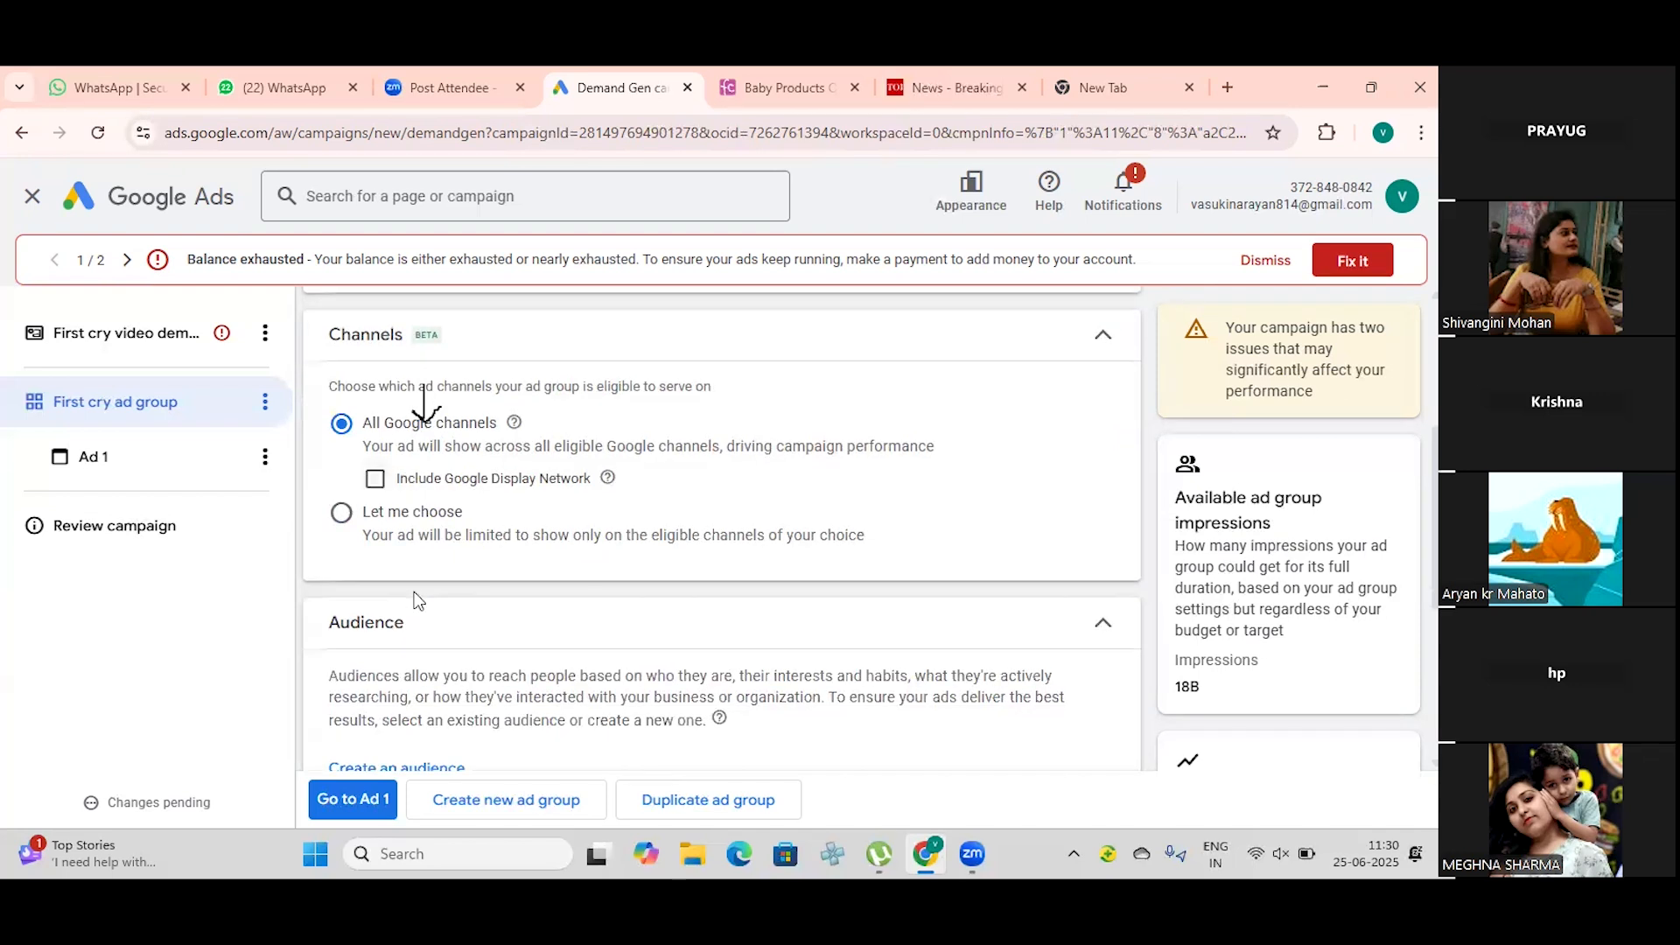
scroll(413, 592, "down", 1)
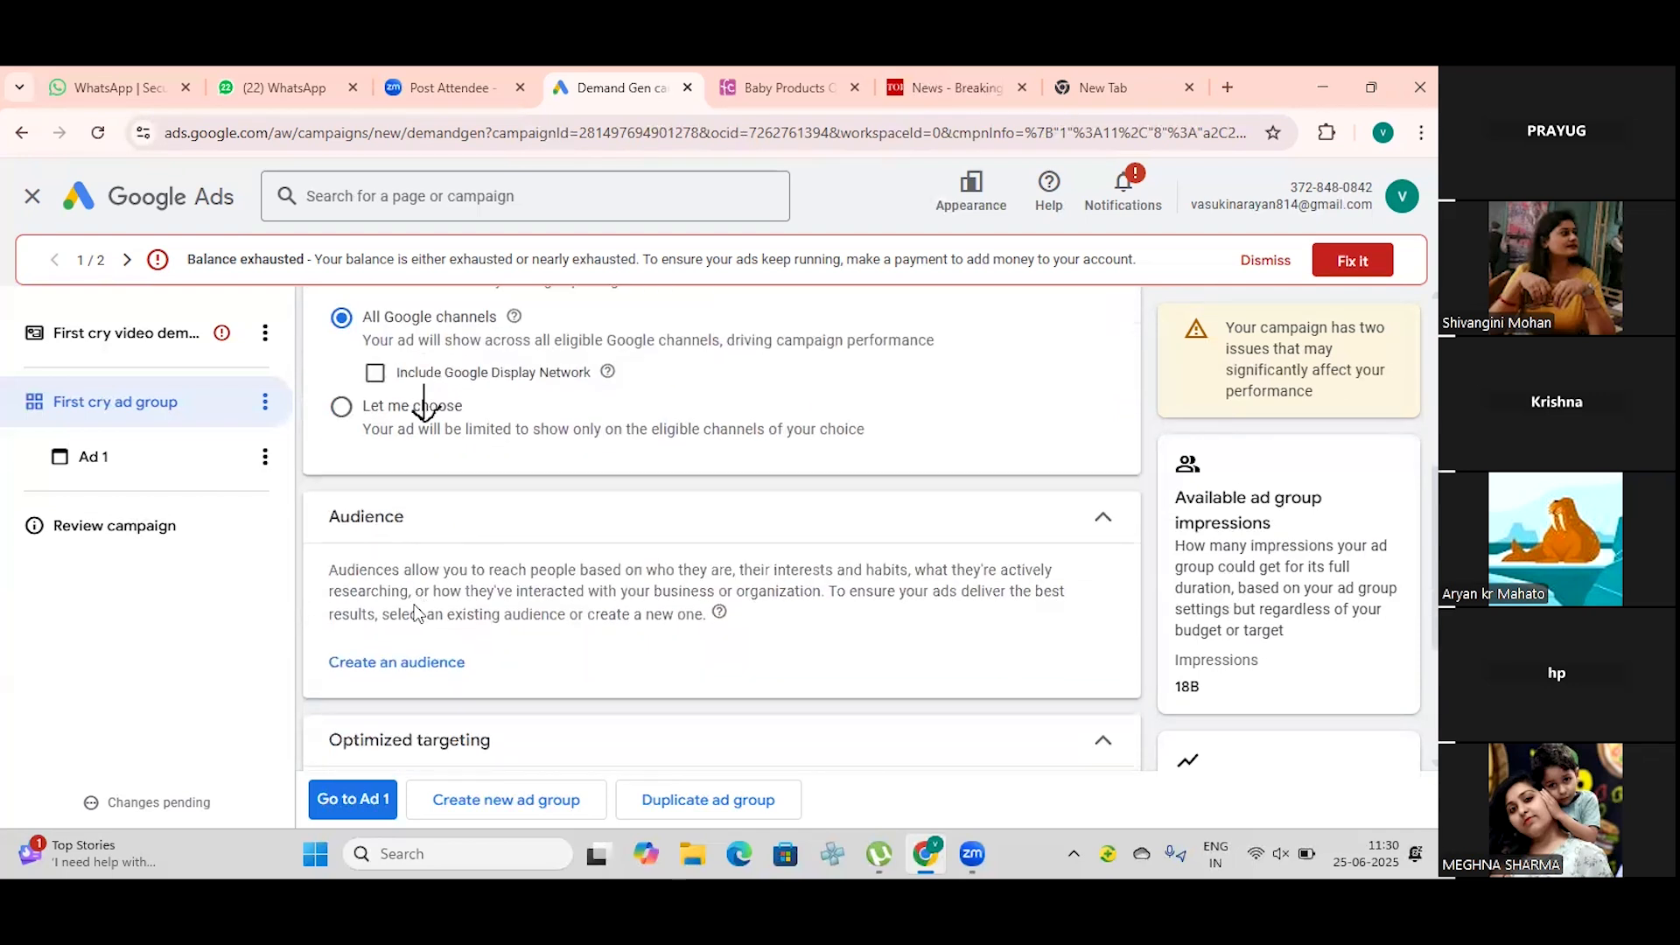
left_click(419, 664)
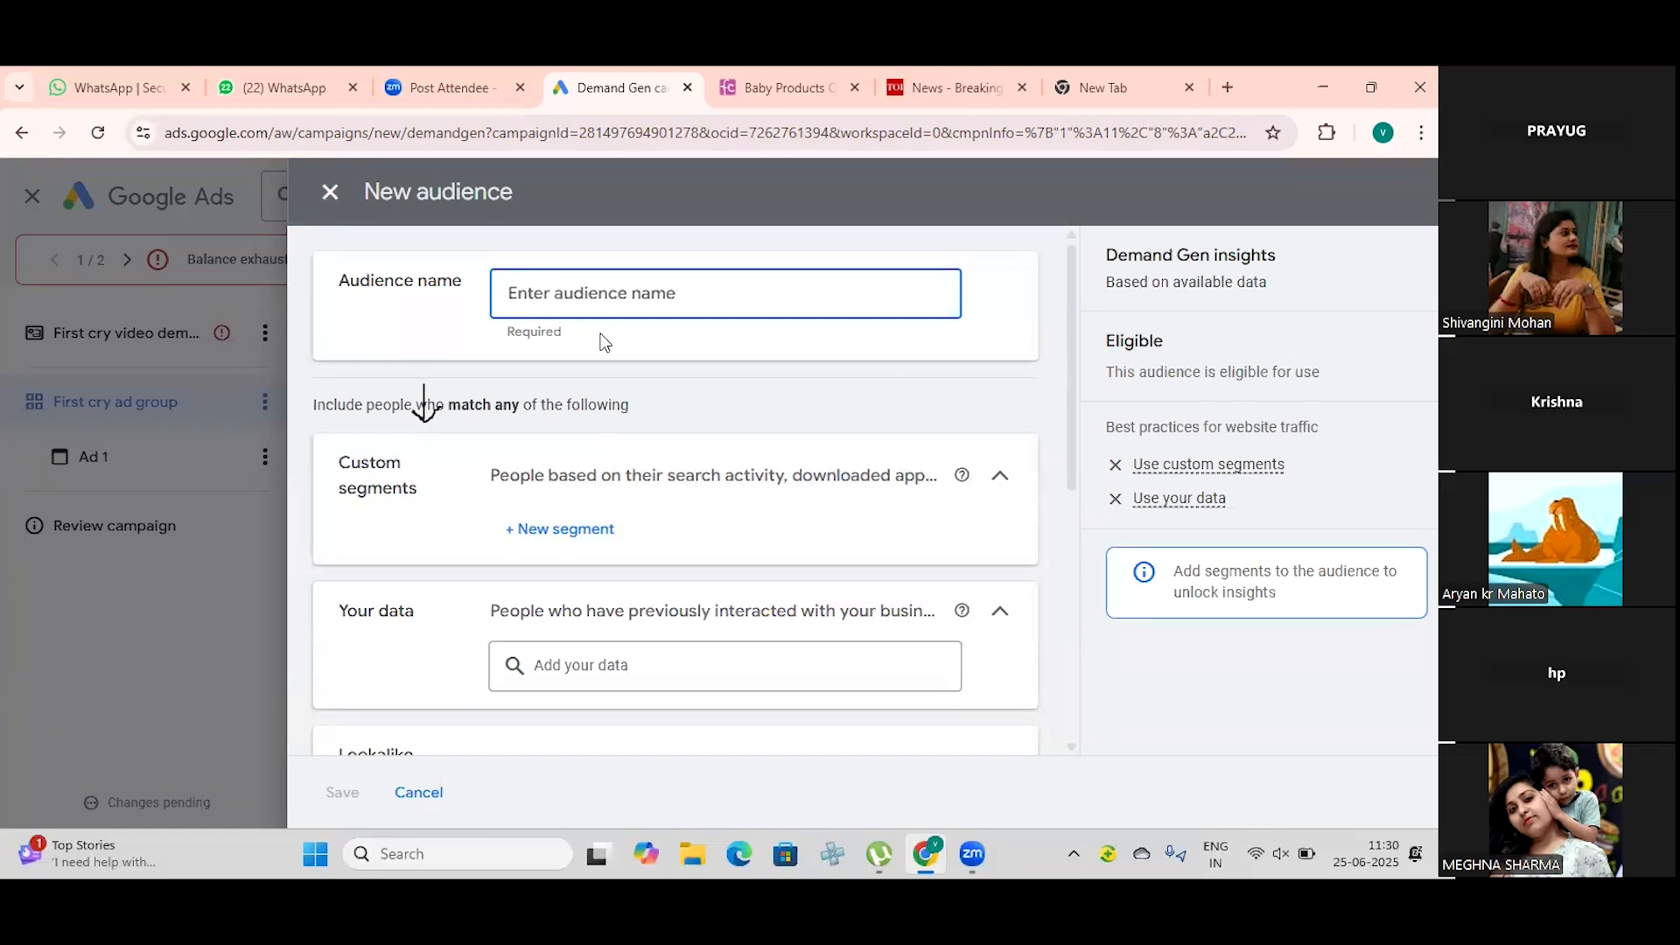
type("p")
type("ad")
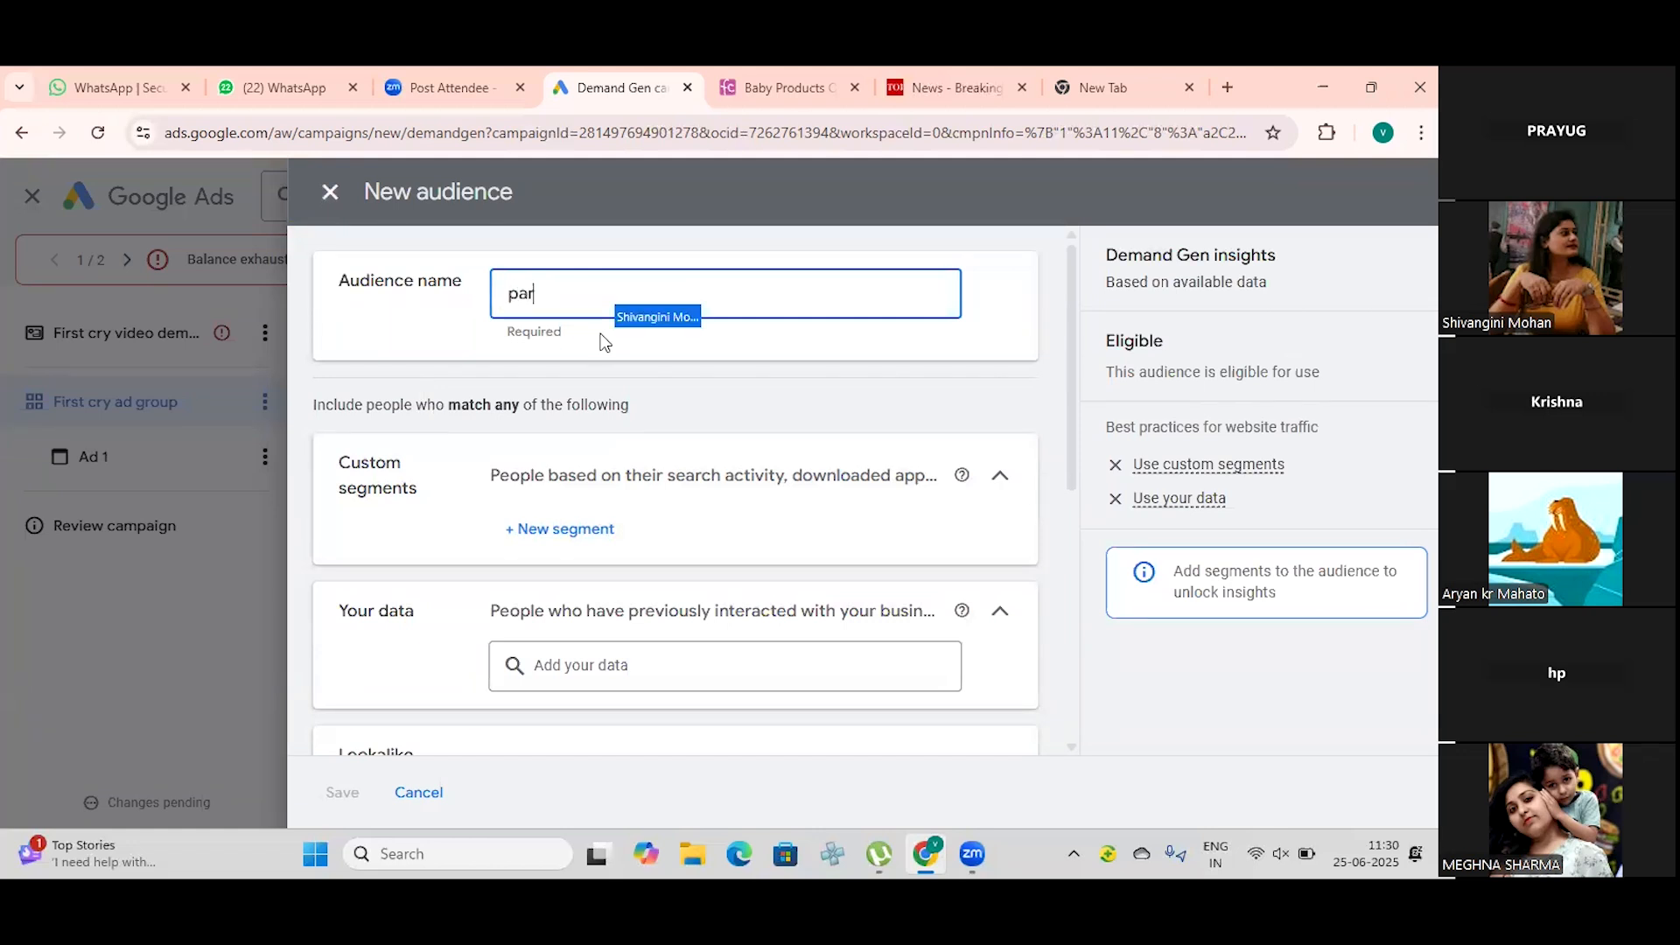
key("BackSpace")
key("BackSpace")
key("BackSpace")
type("G")
key("BackSpace")
type("f")
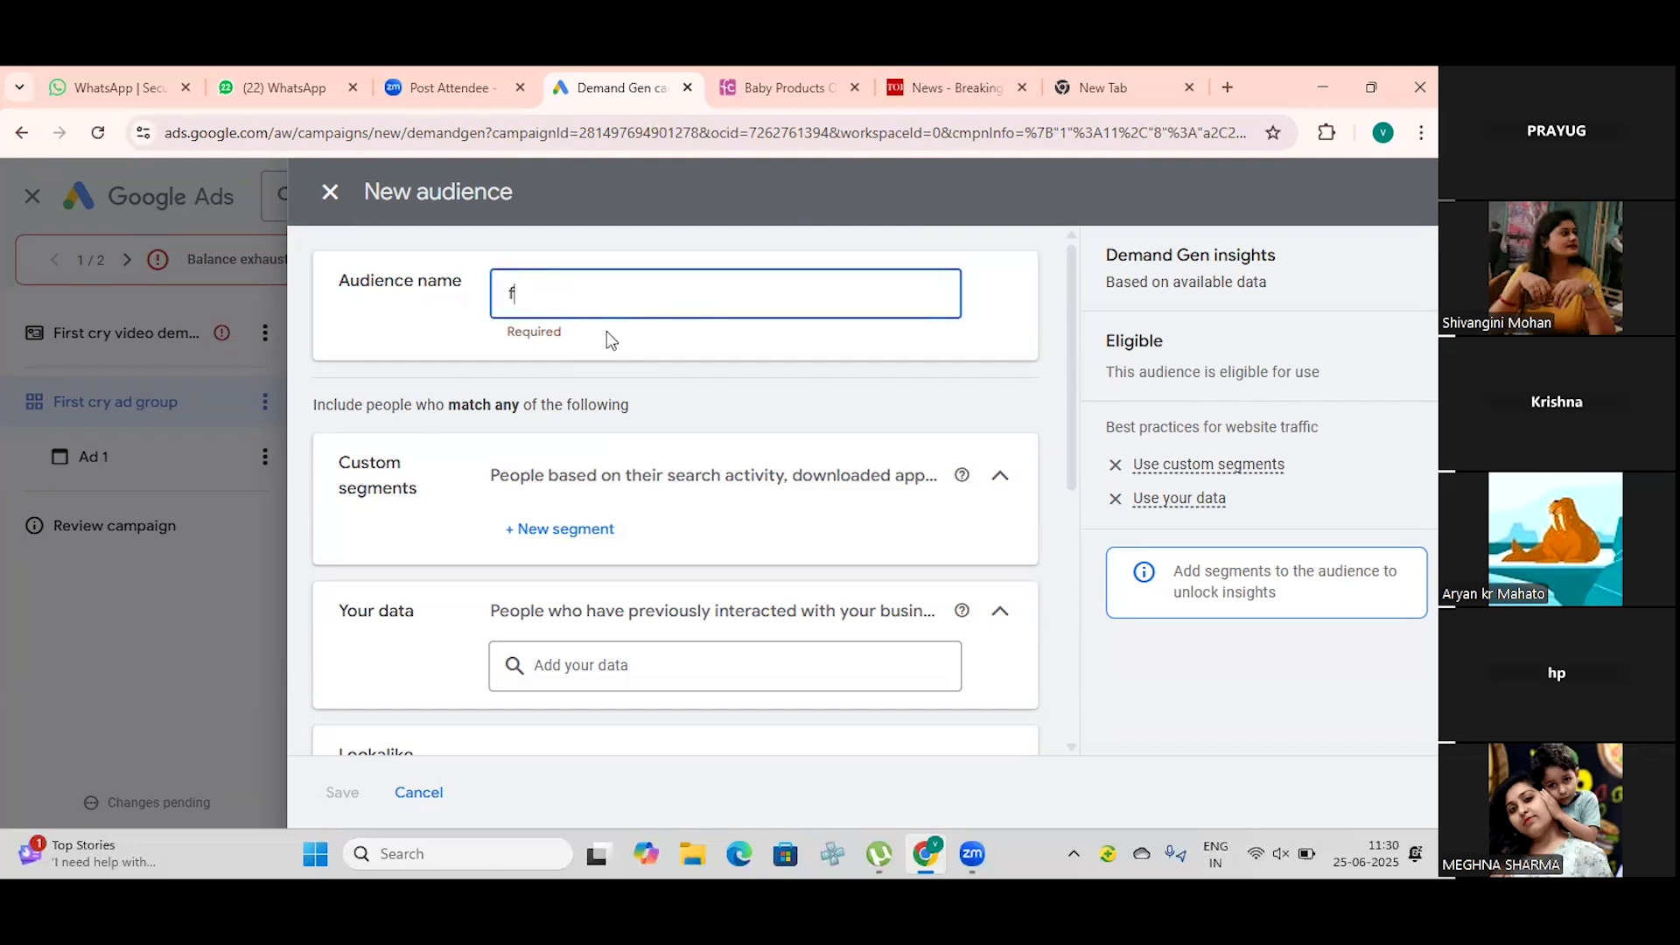
type("irst cry audien")
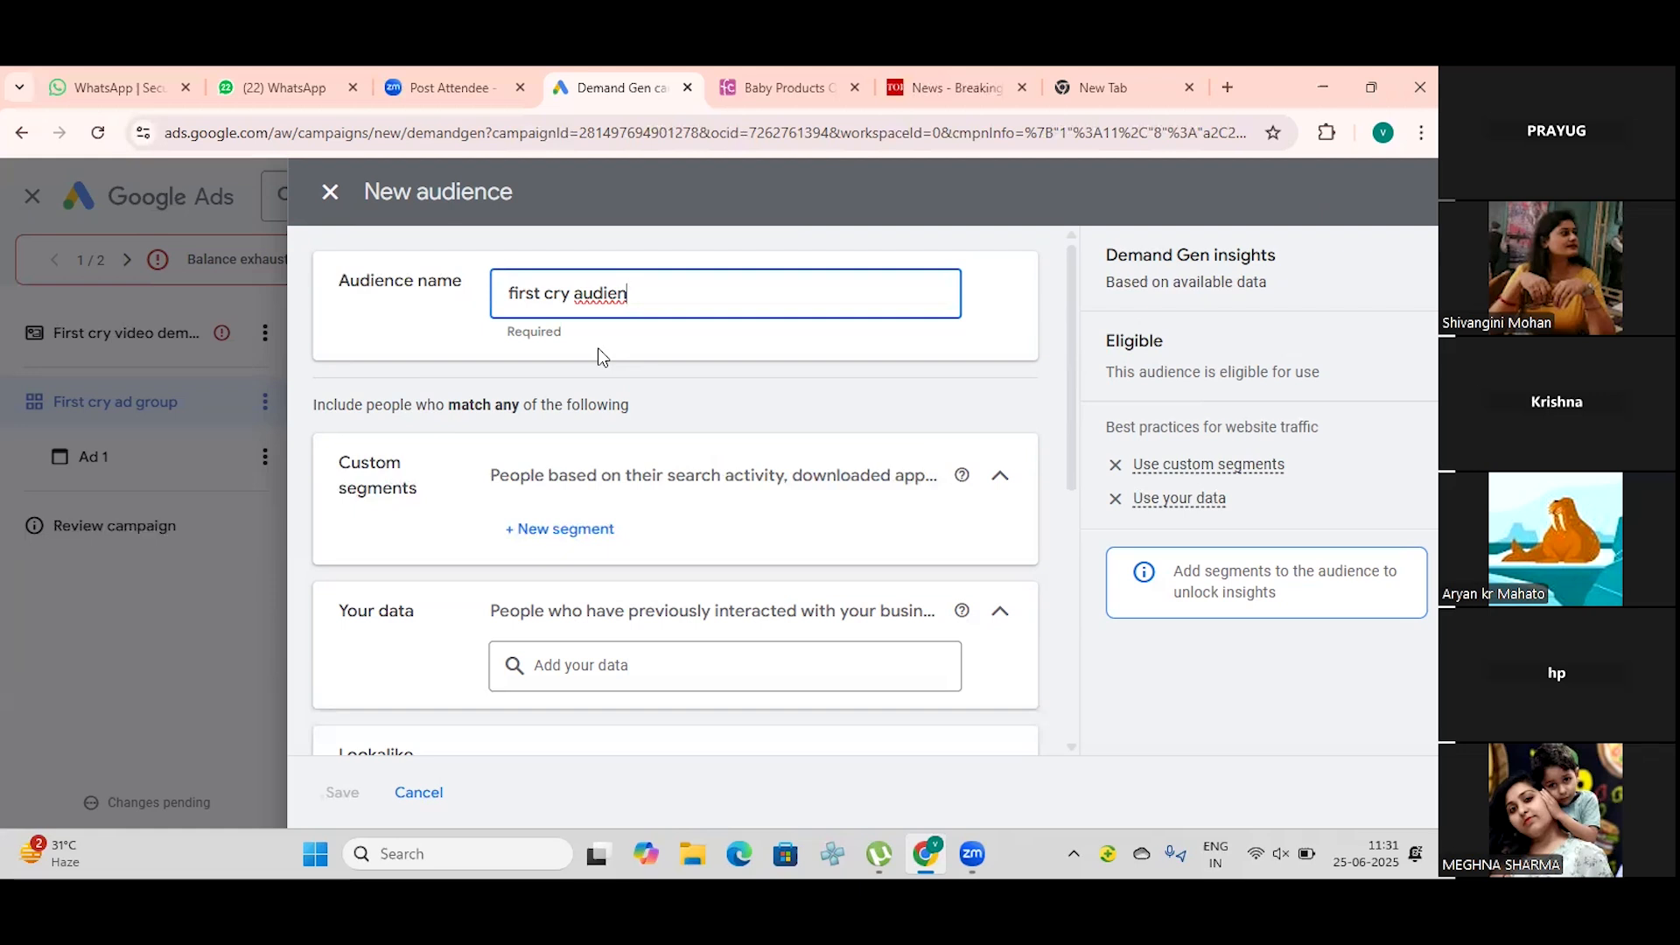
type("ce")
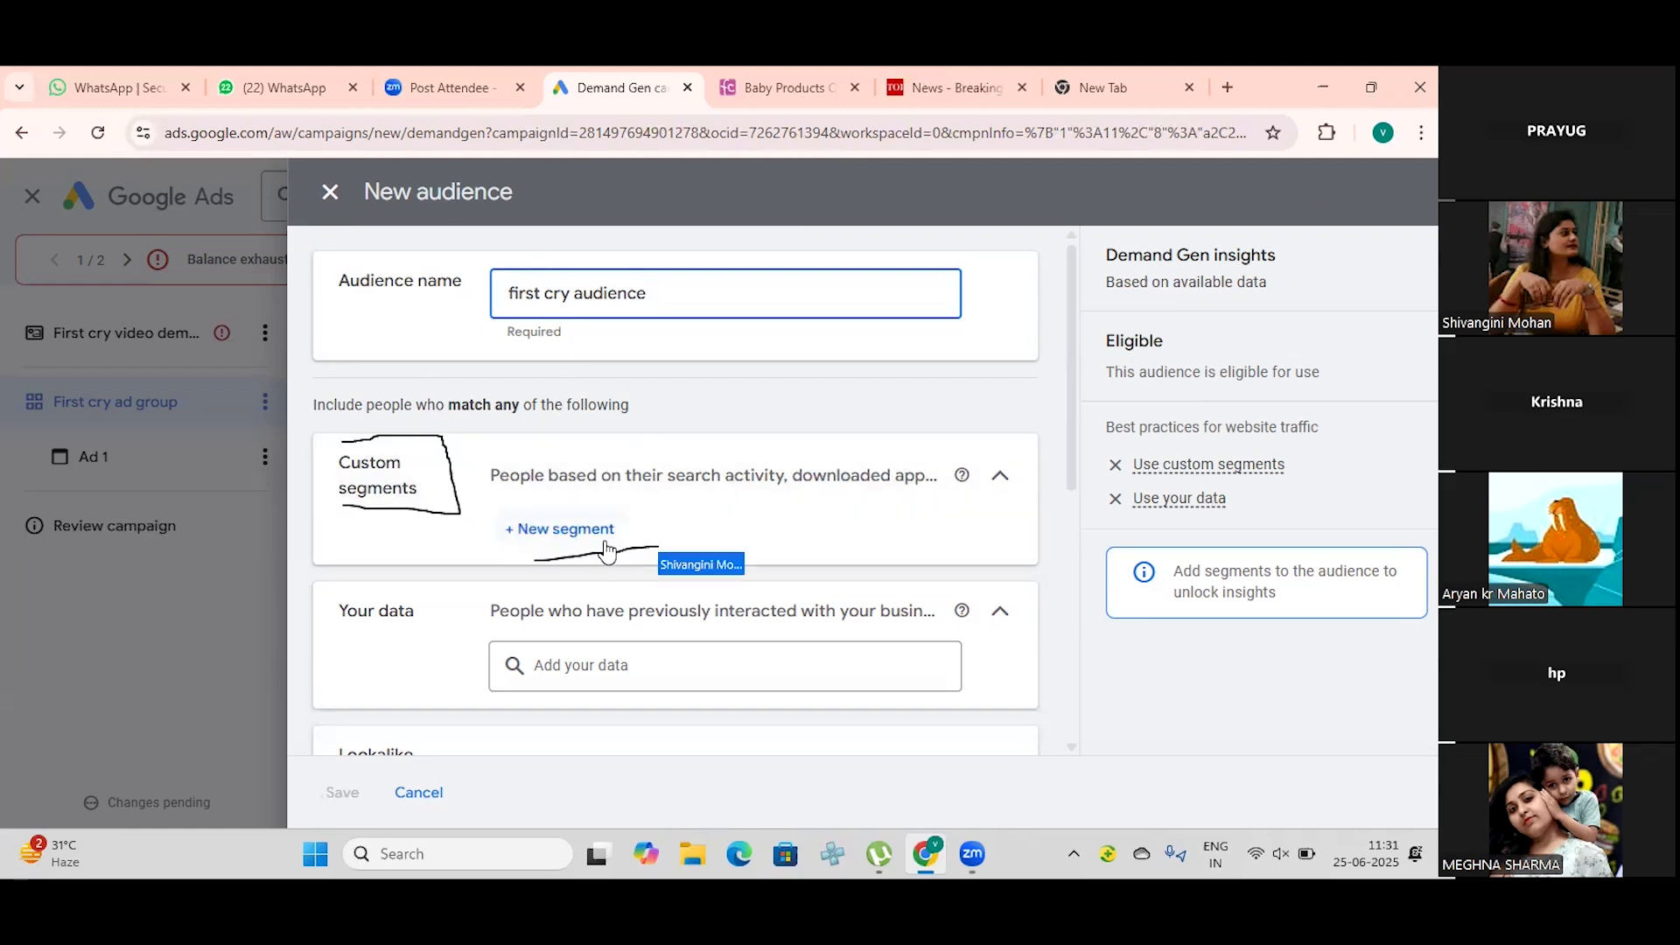
Step: Start a new custom segment in the audience and name it "first cry segment", with the spelling of "segment" corrected
left_click(597, 533)
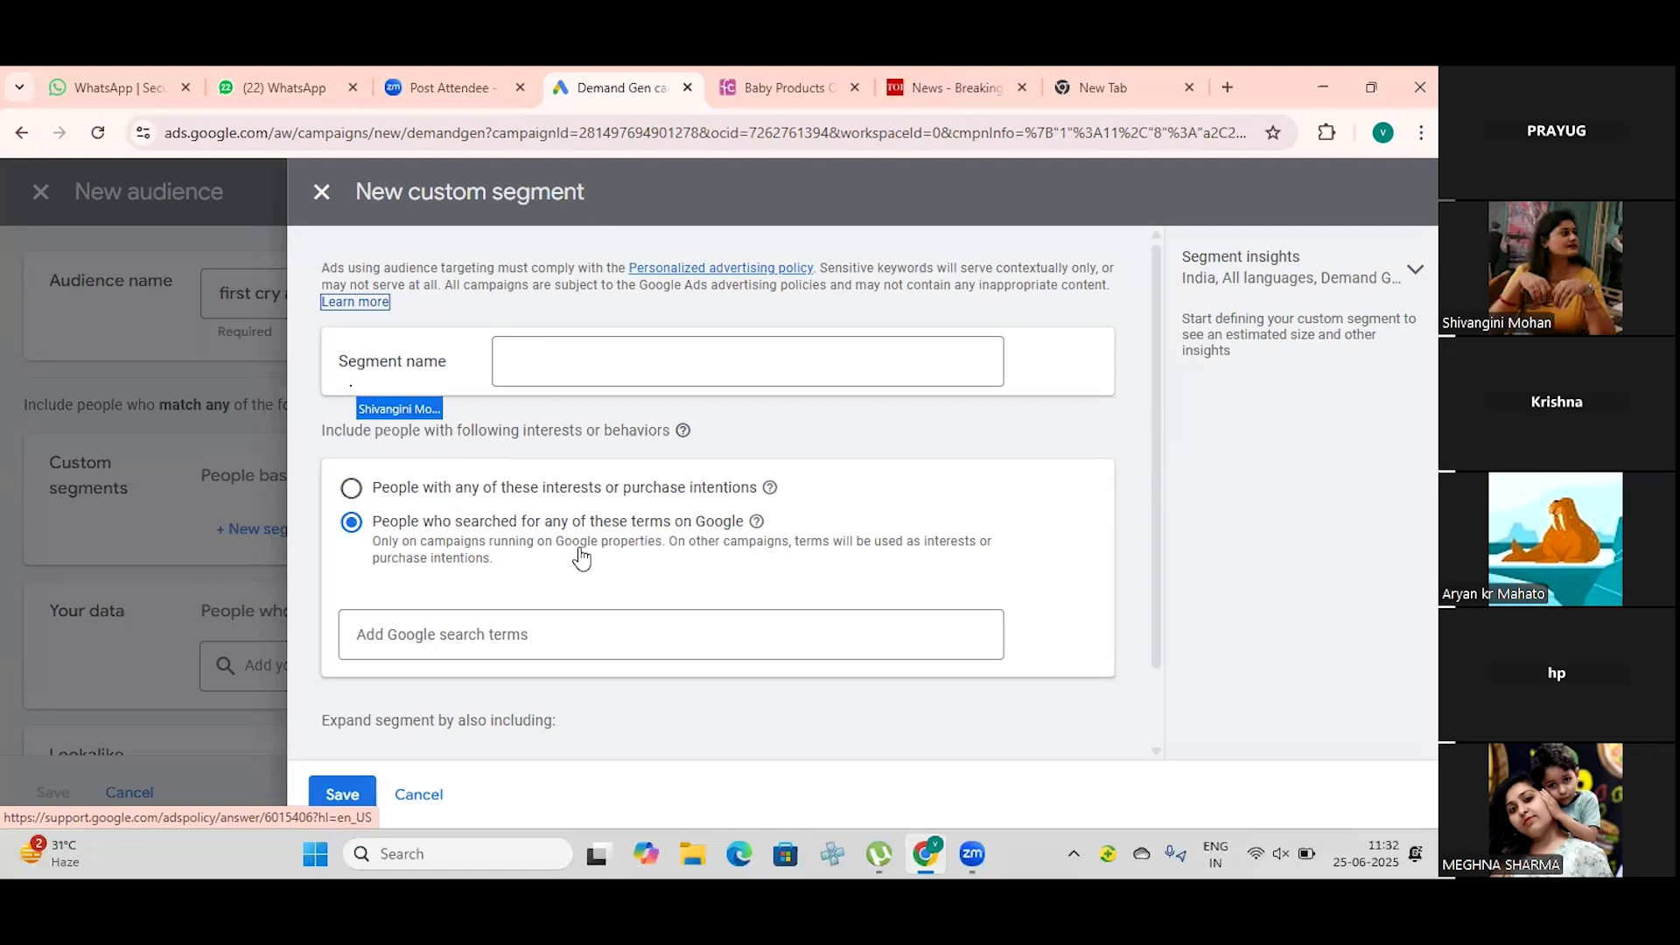
left_click(562, 362)
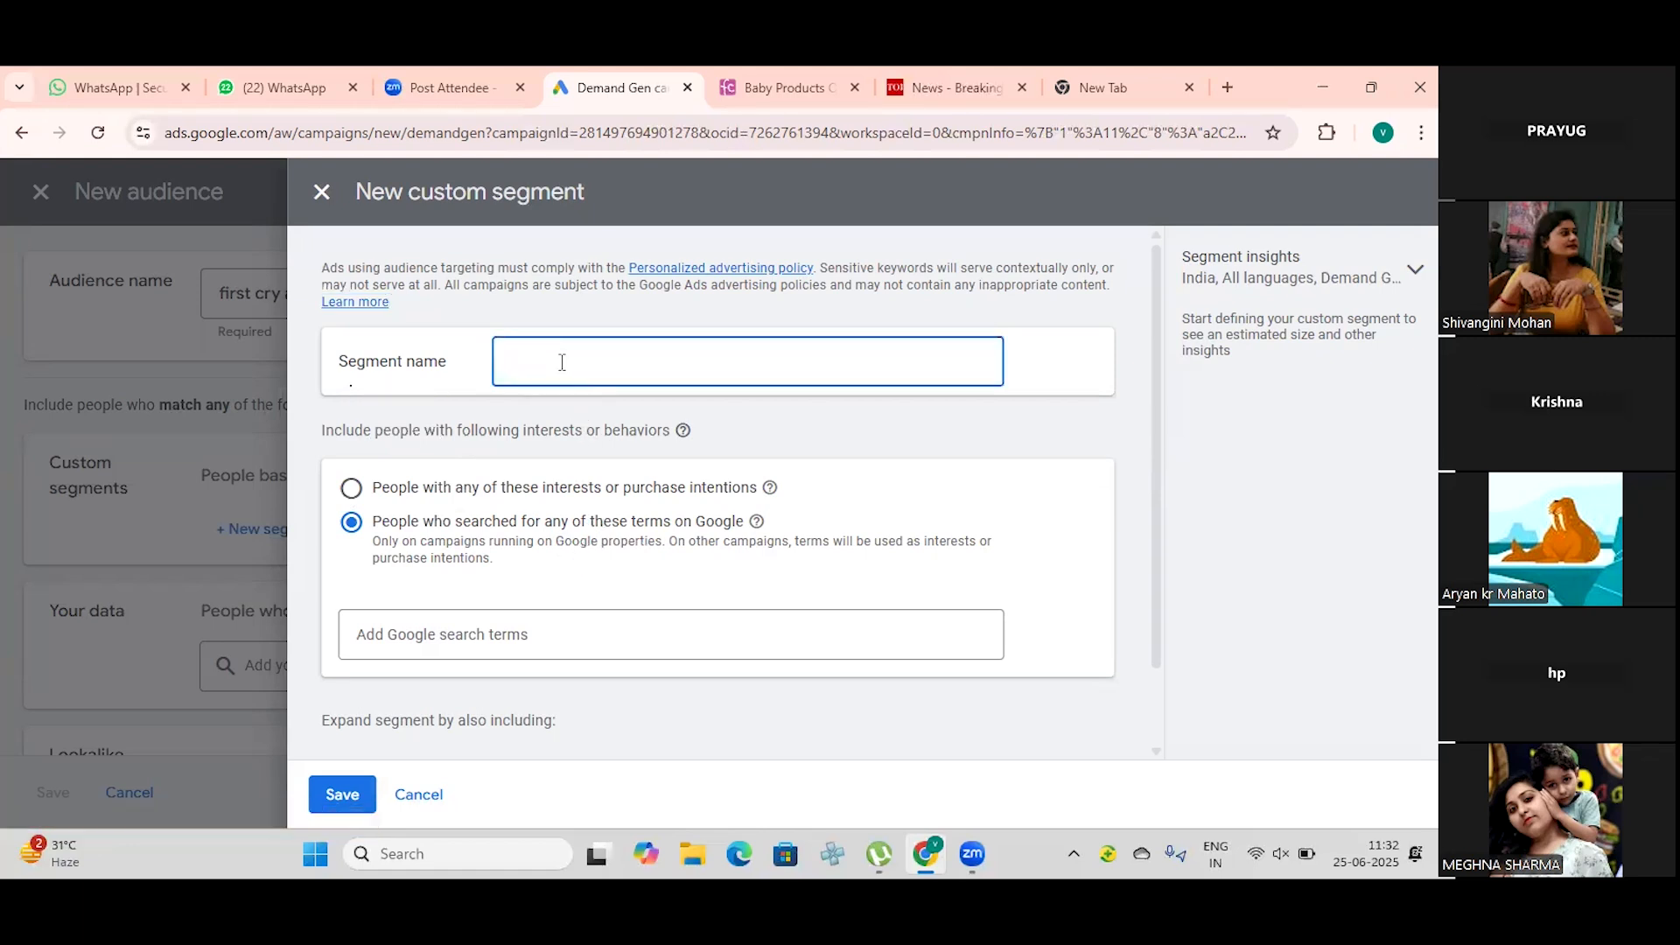
type("first cry segeement")
mouse_move(630, 362)
left_mouse_down()
mouse_move(538, 362)
mouse_move(566, 364)
left_mouse_up()
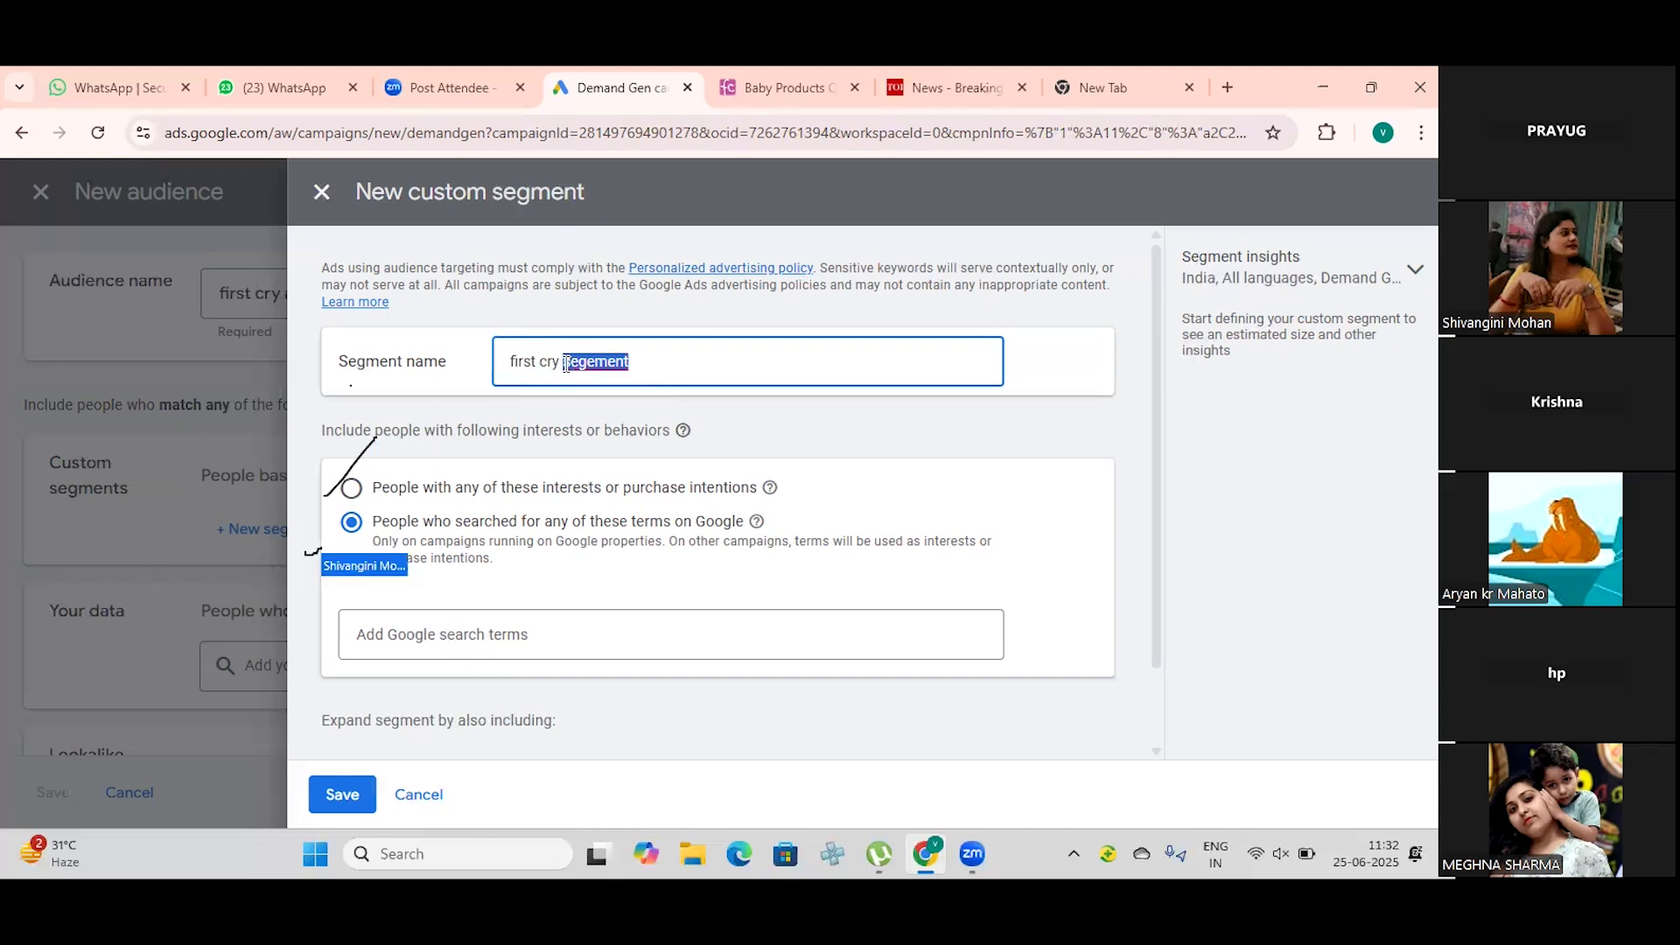
right_click(567, 364)
left_click(604, 357)
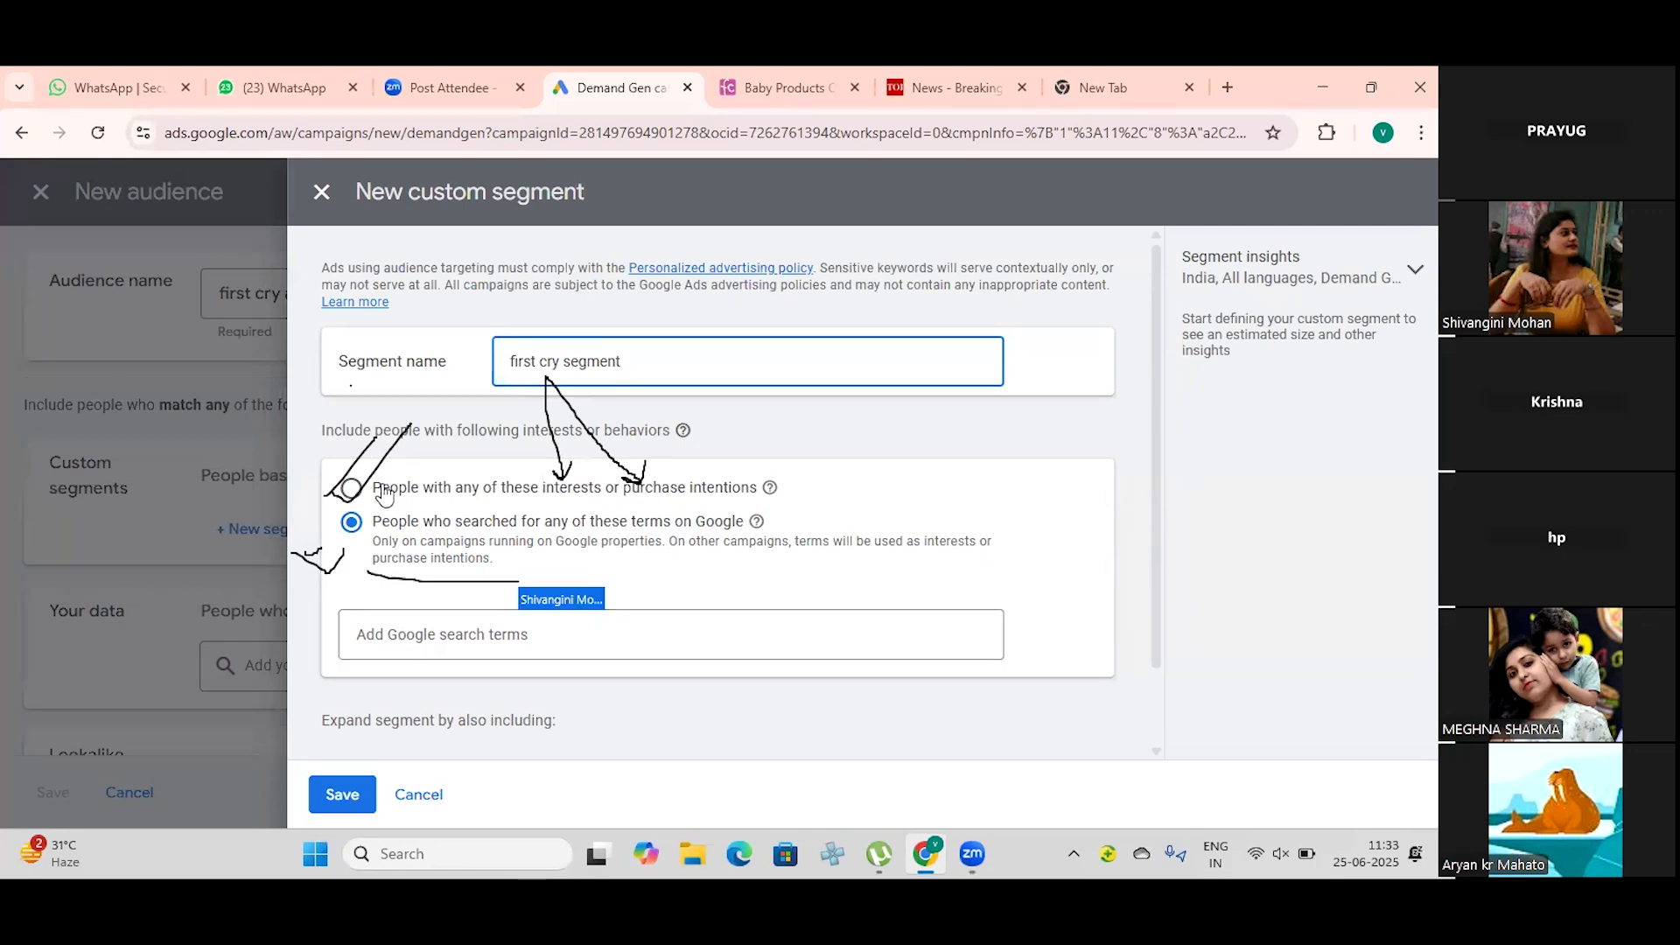
Step: Add "baby clothes baby caps" as a Google search term for the custom segment
left_click(451, 637)
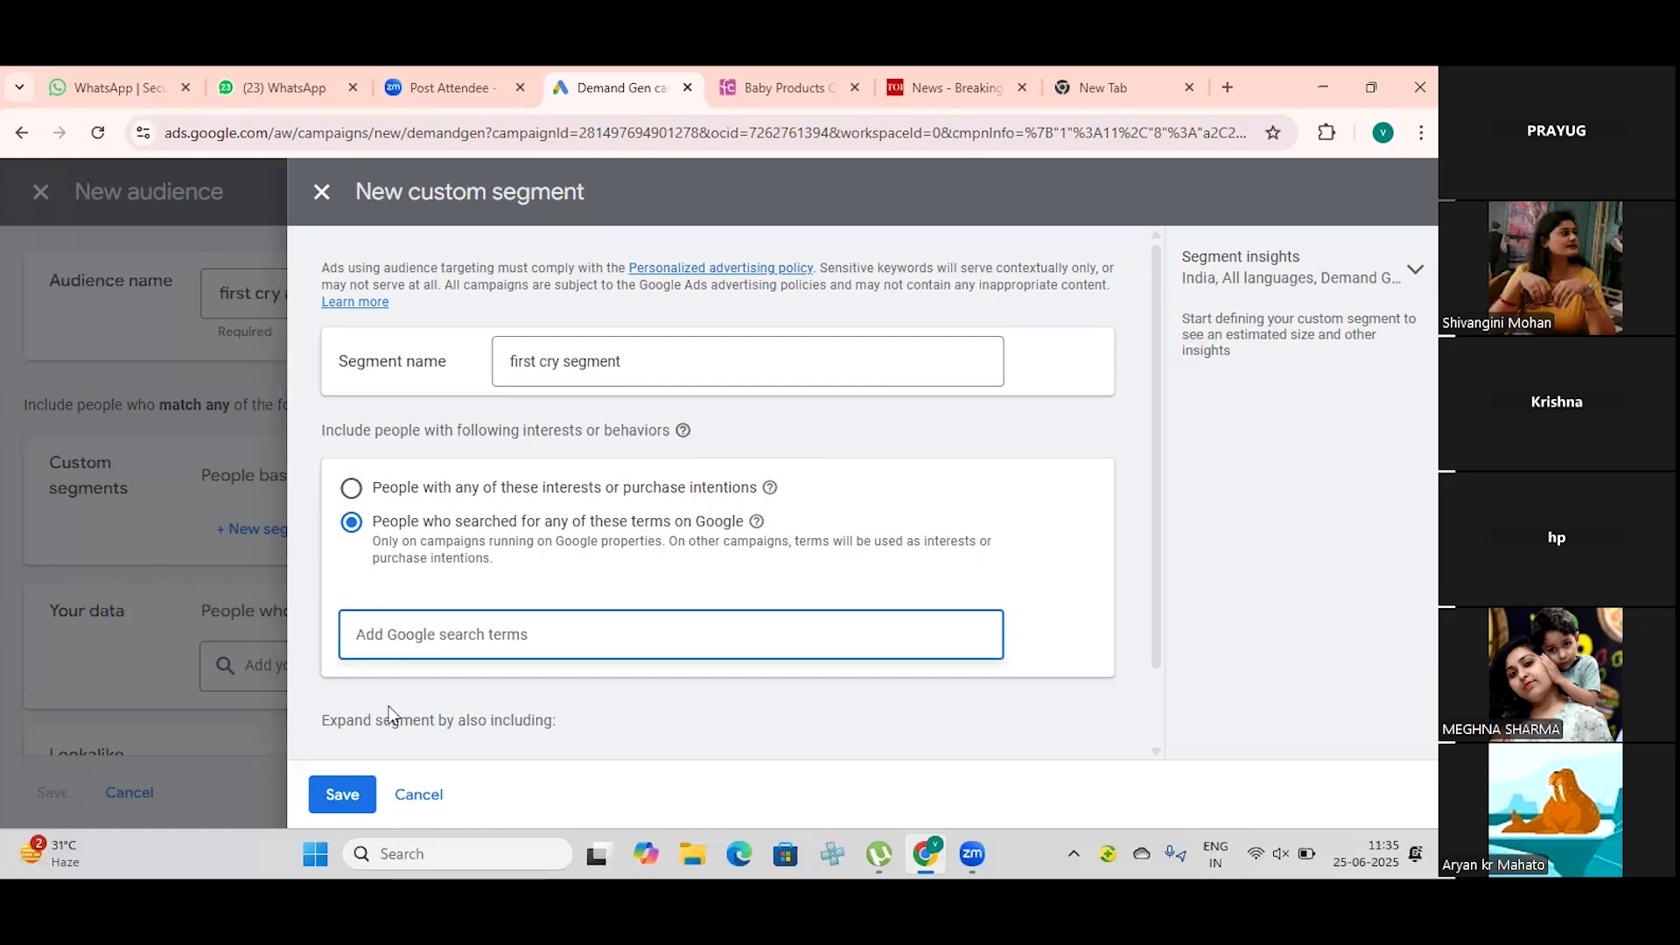
scroll(388, 713, "down", 1)
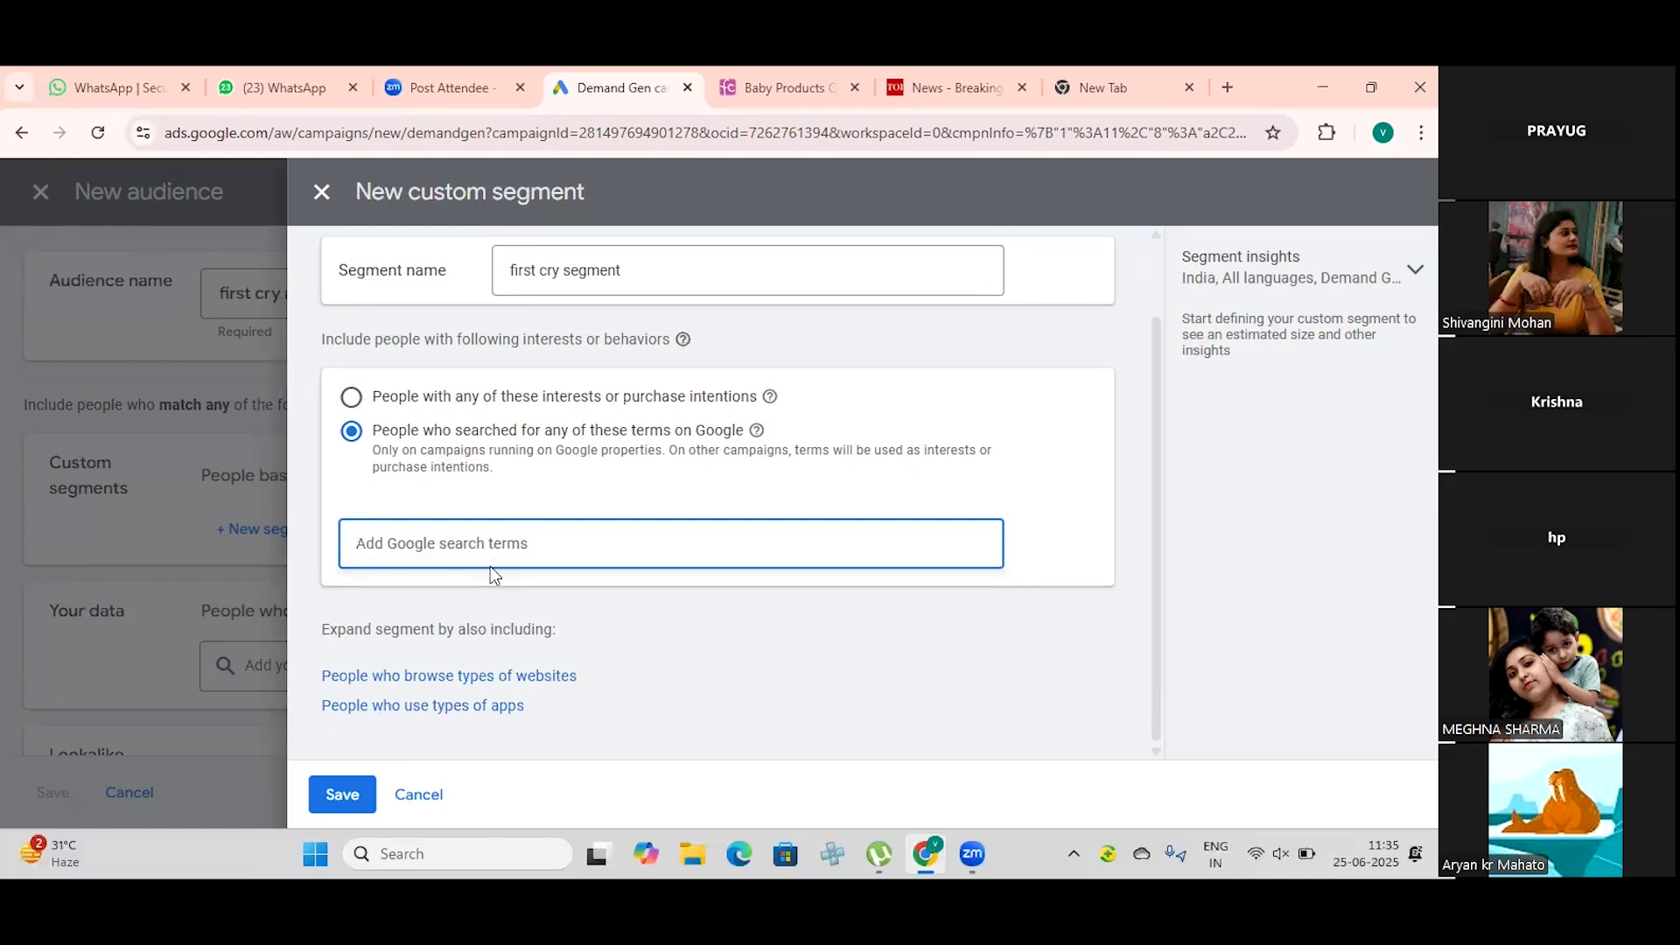
type("baby clother")
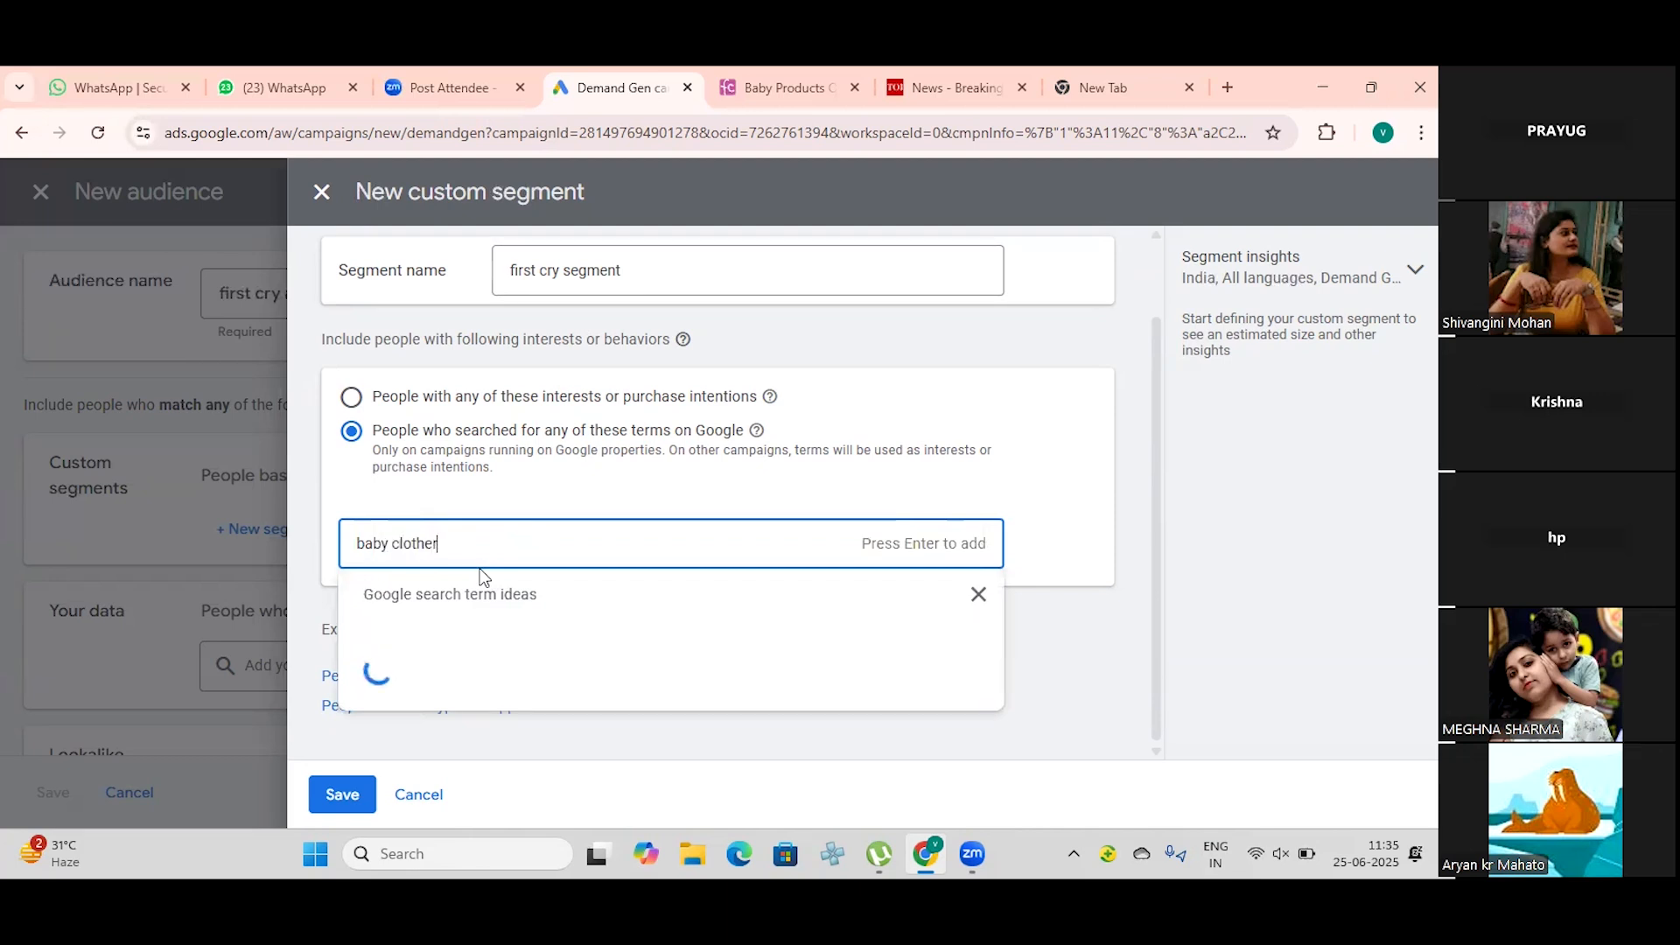
key("BackSpace")
type("s baby caps")
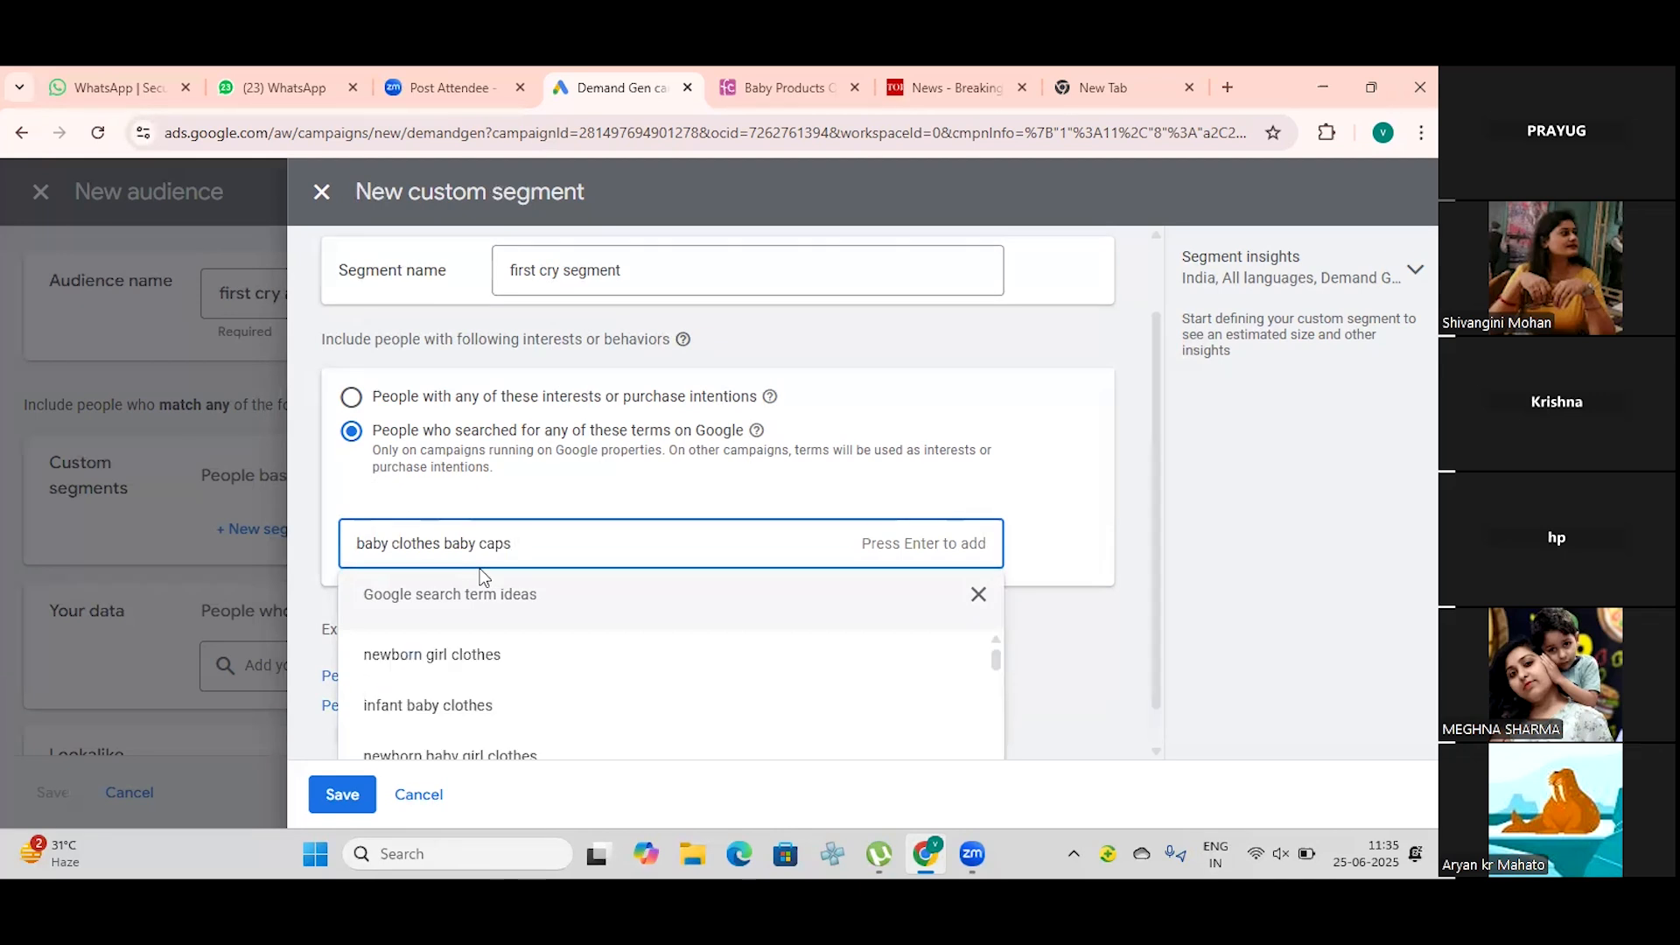
key("Return")
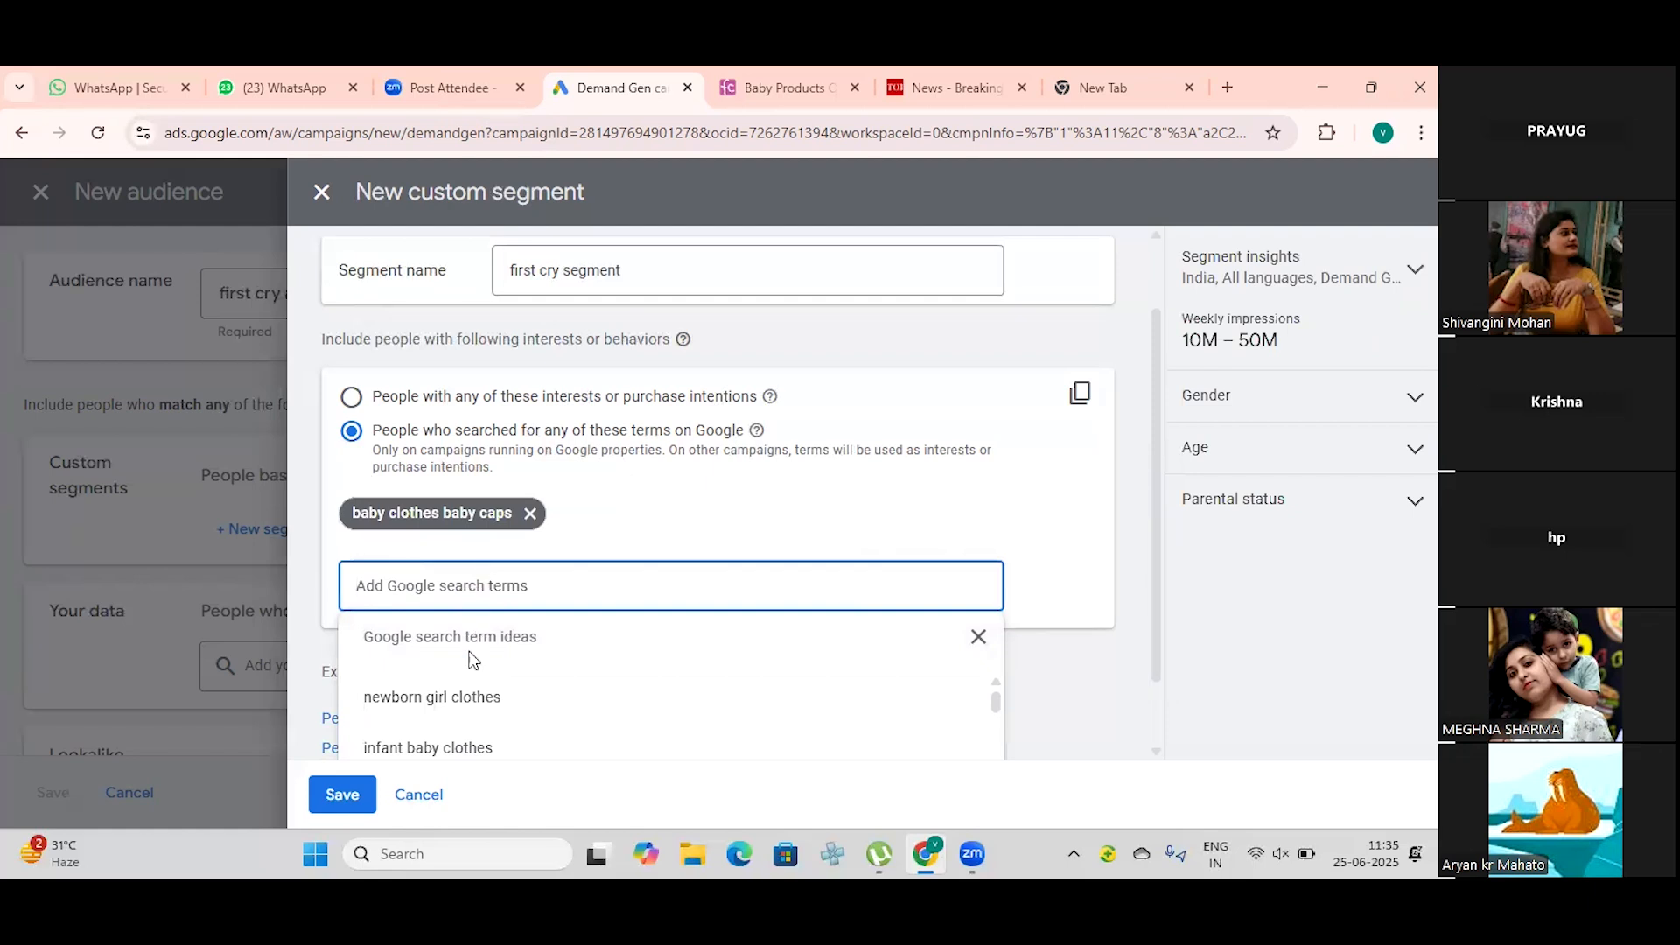
Step: Add the suggested terms newborn girl clothes, newborn baby girl clothes, infant baby clothes and newborn baby dresses, and save the custom segment
left_click(455, 697)
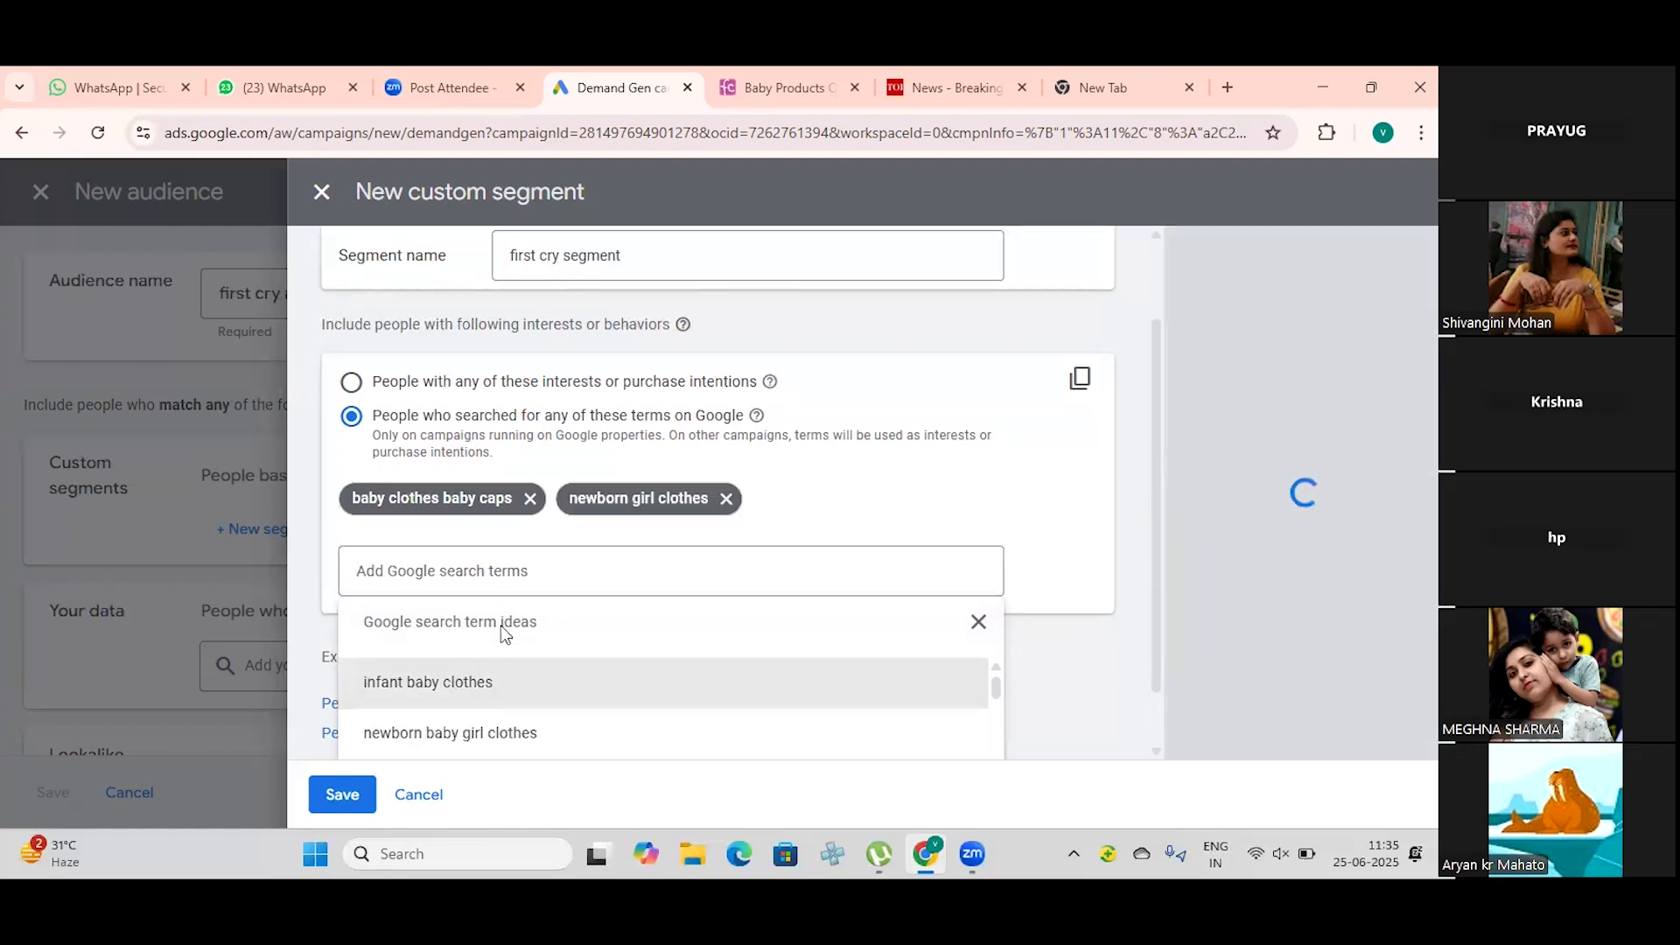
left_click(576, 576)
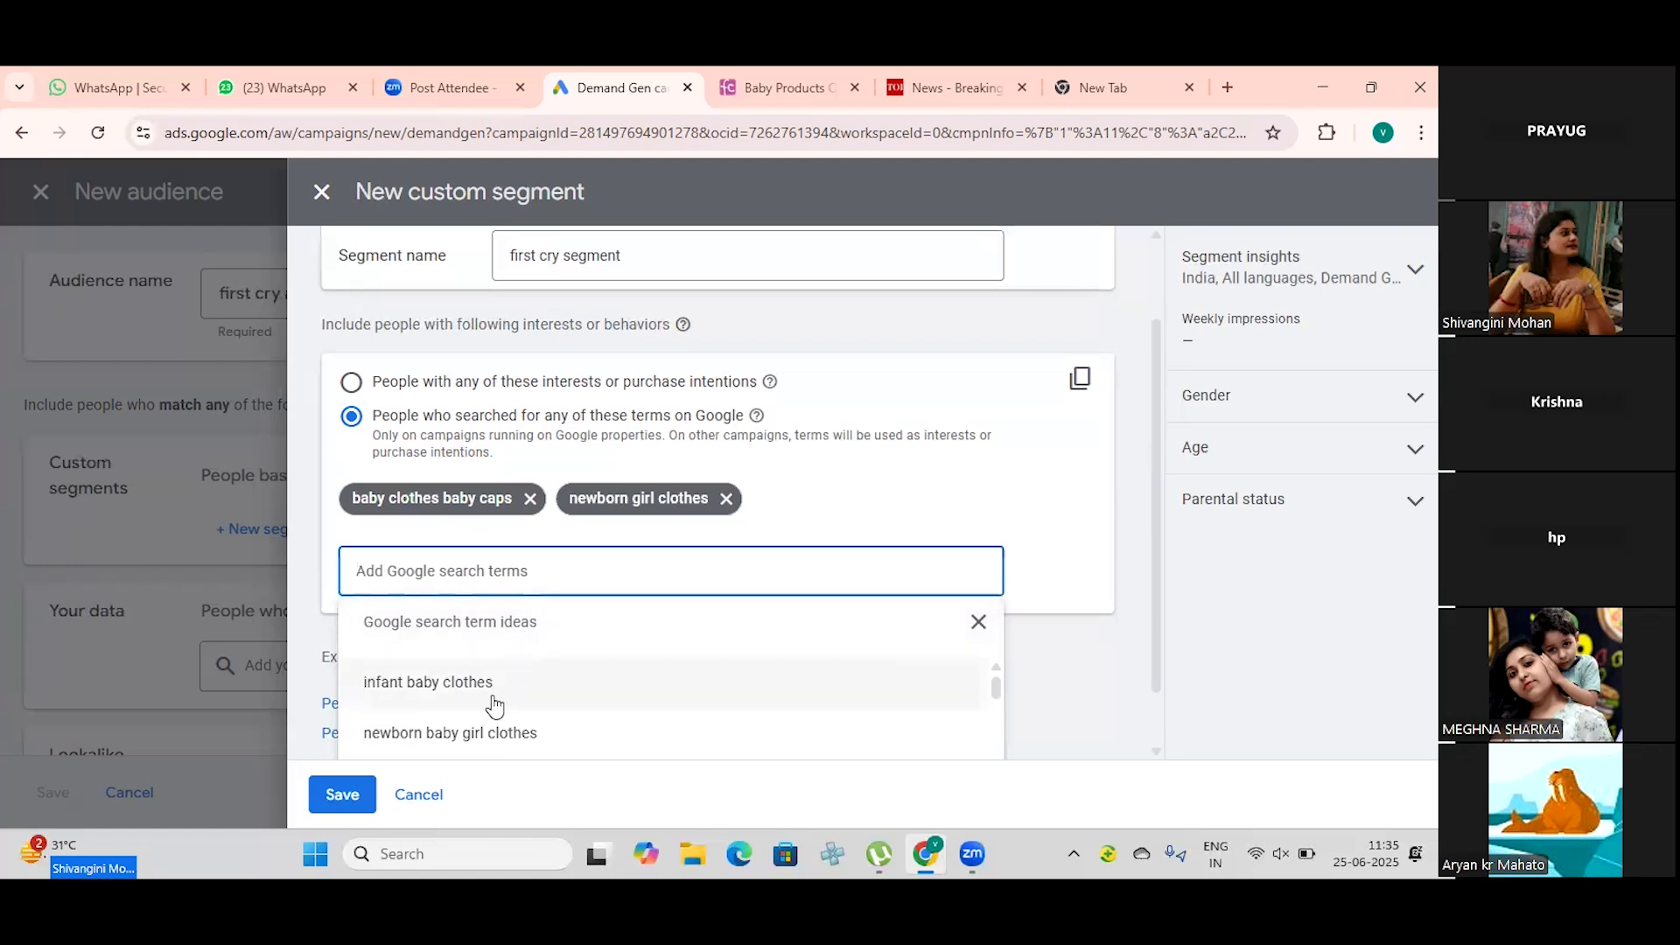
left_click(493, 732)
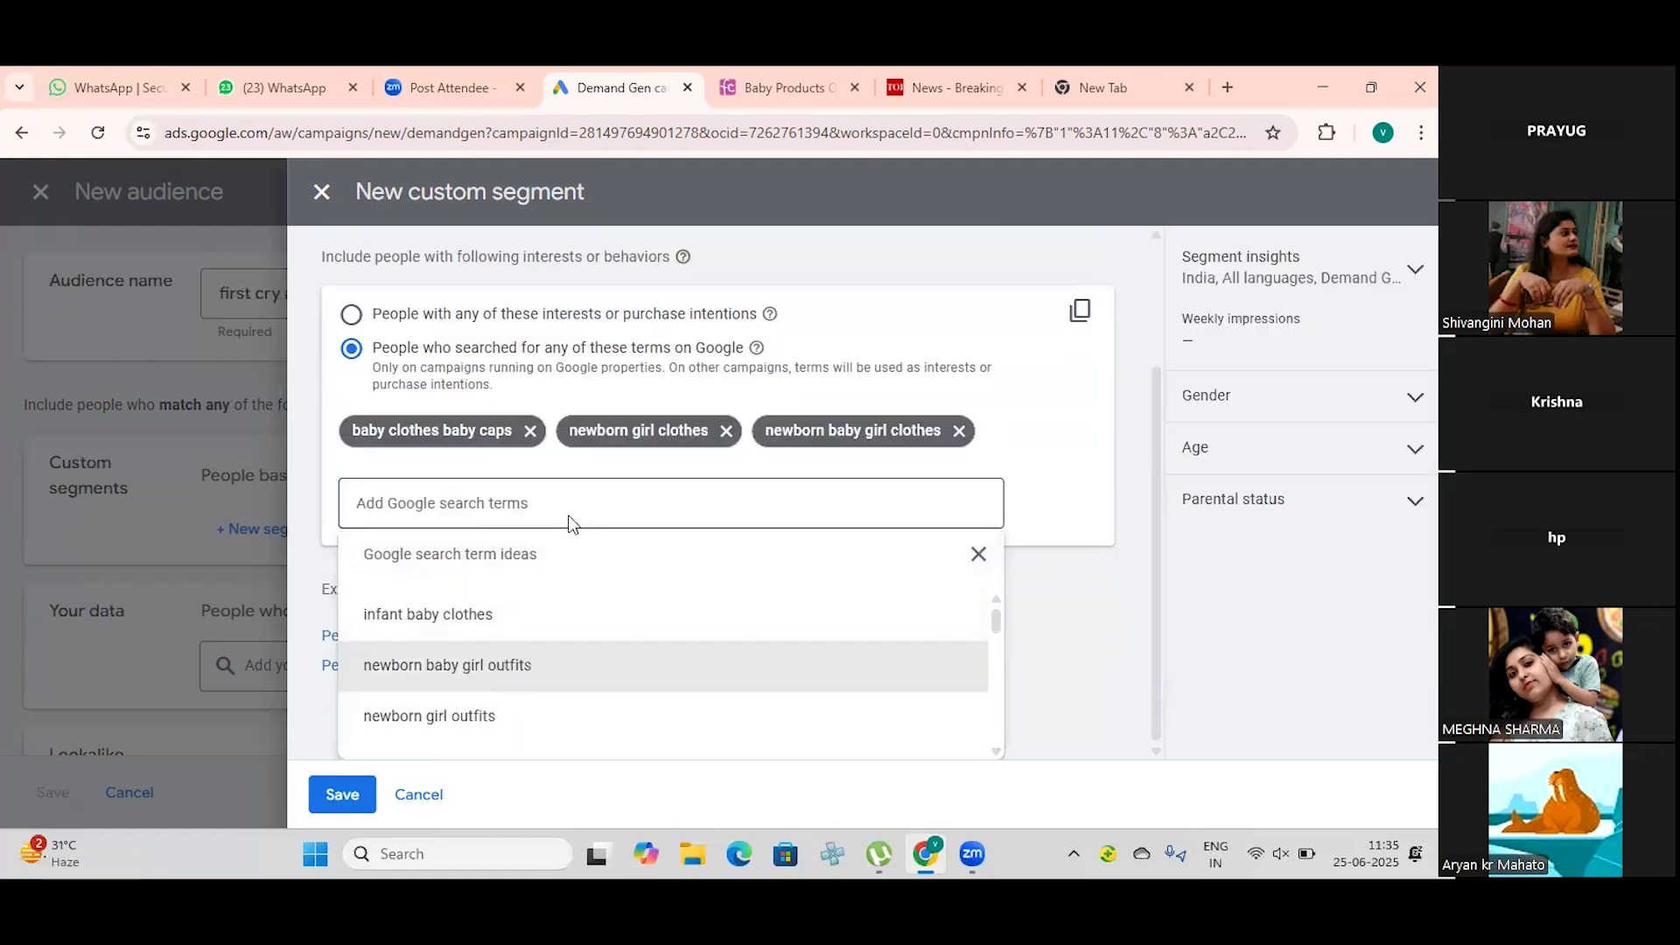
left_click(480, 618)
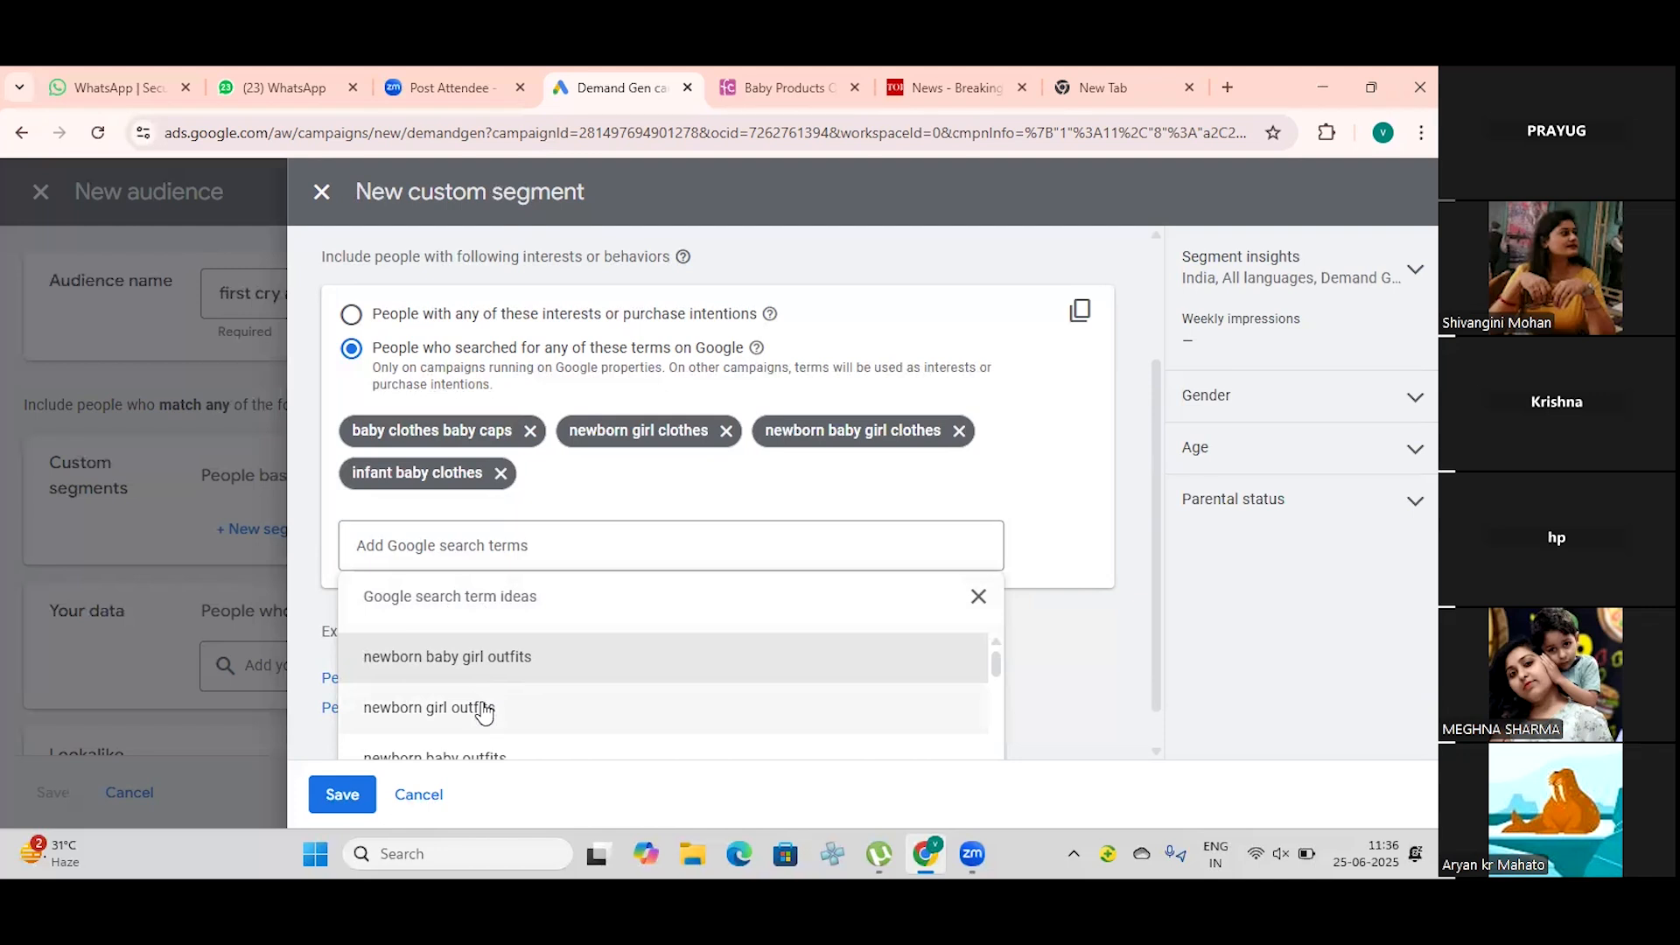
scroll(483, 708, "down", 1)
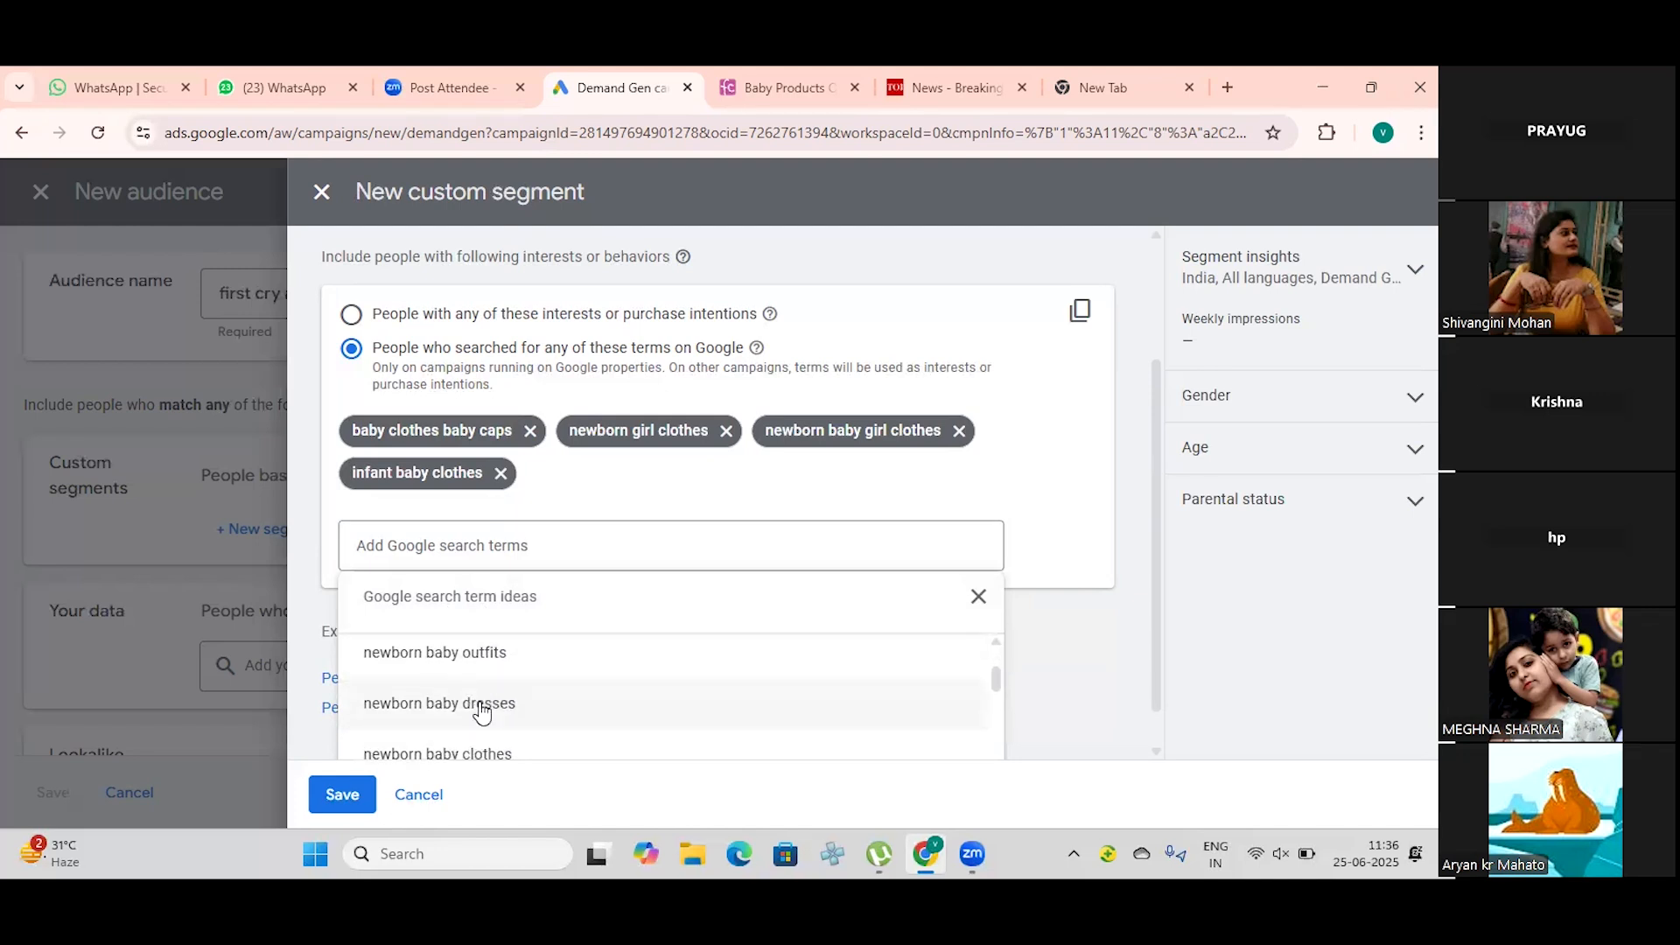
left_click(482, 704)
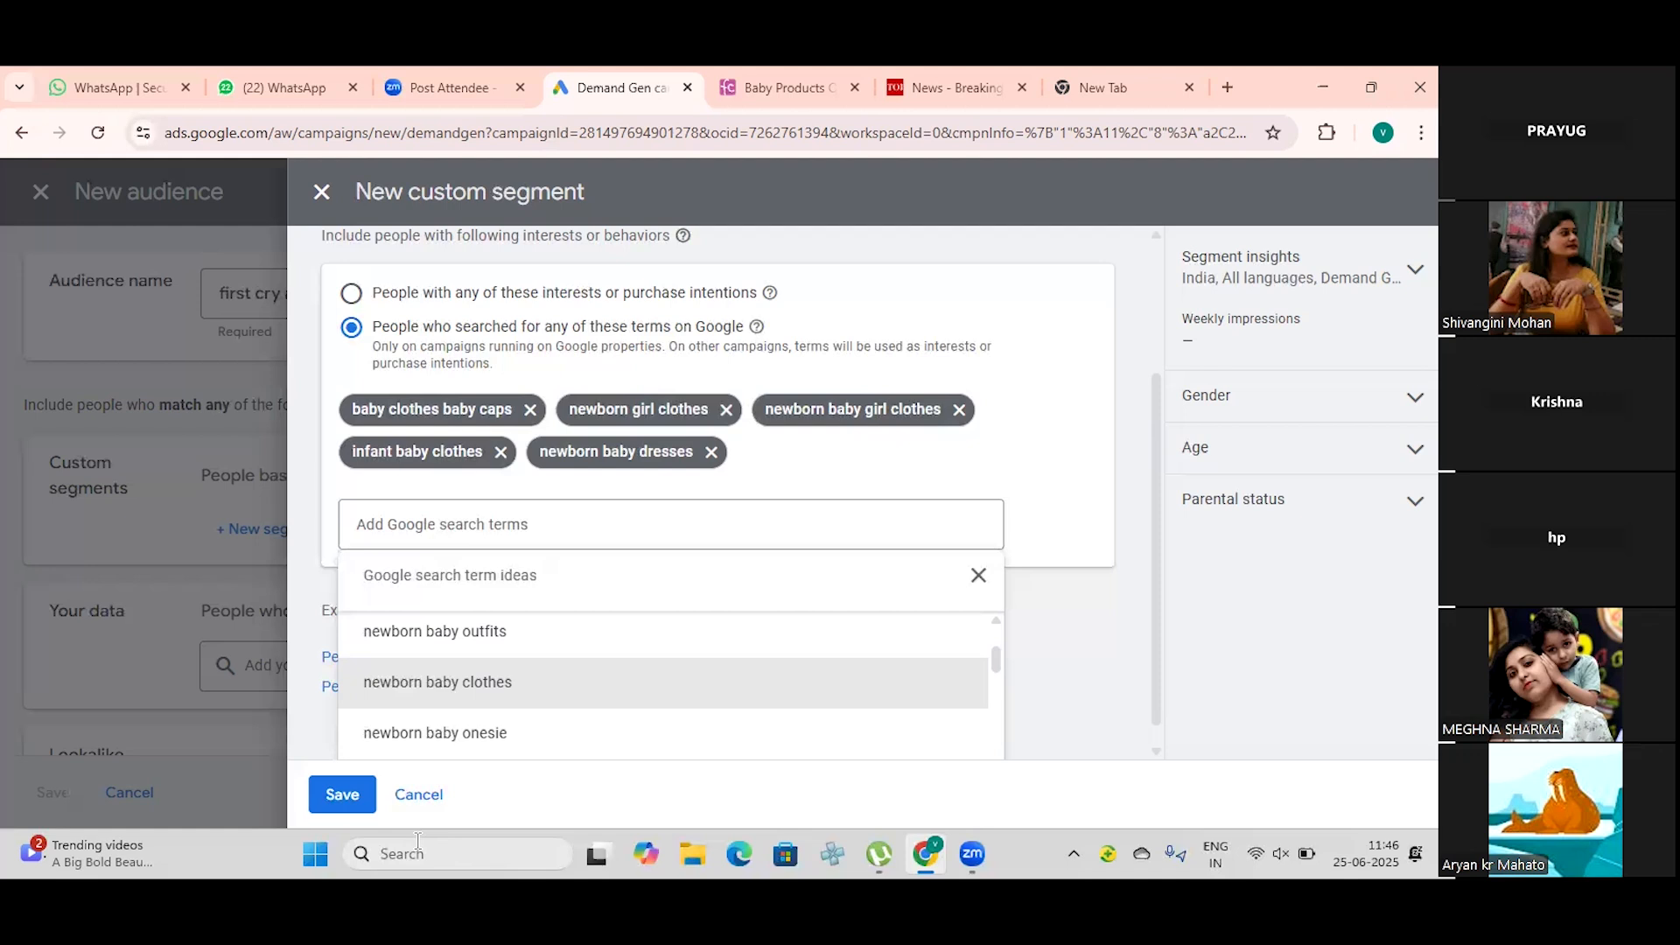
left_click(348, 790)
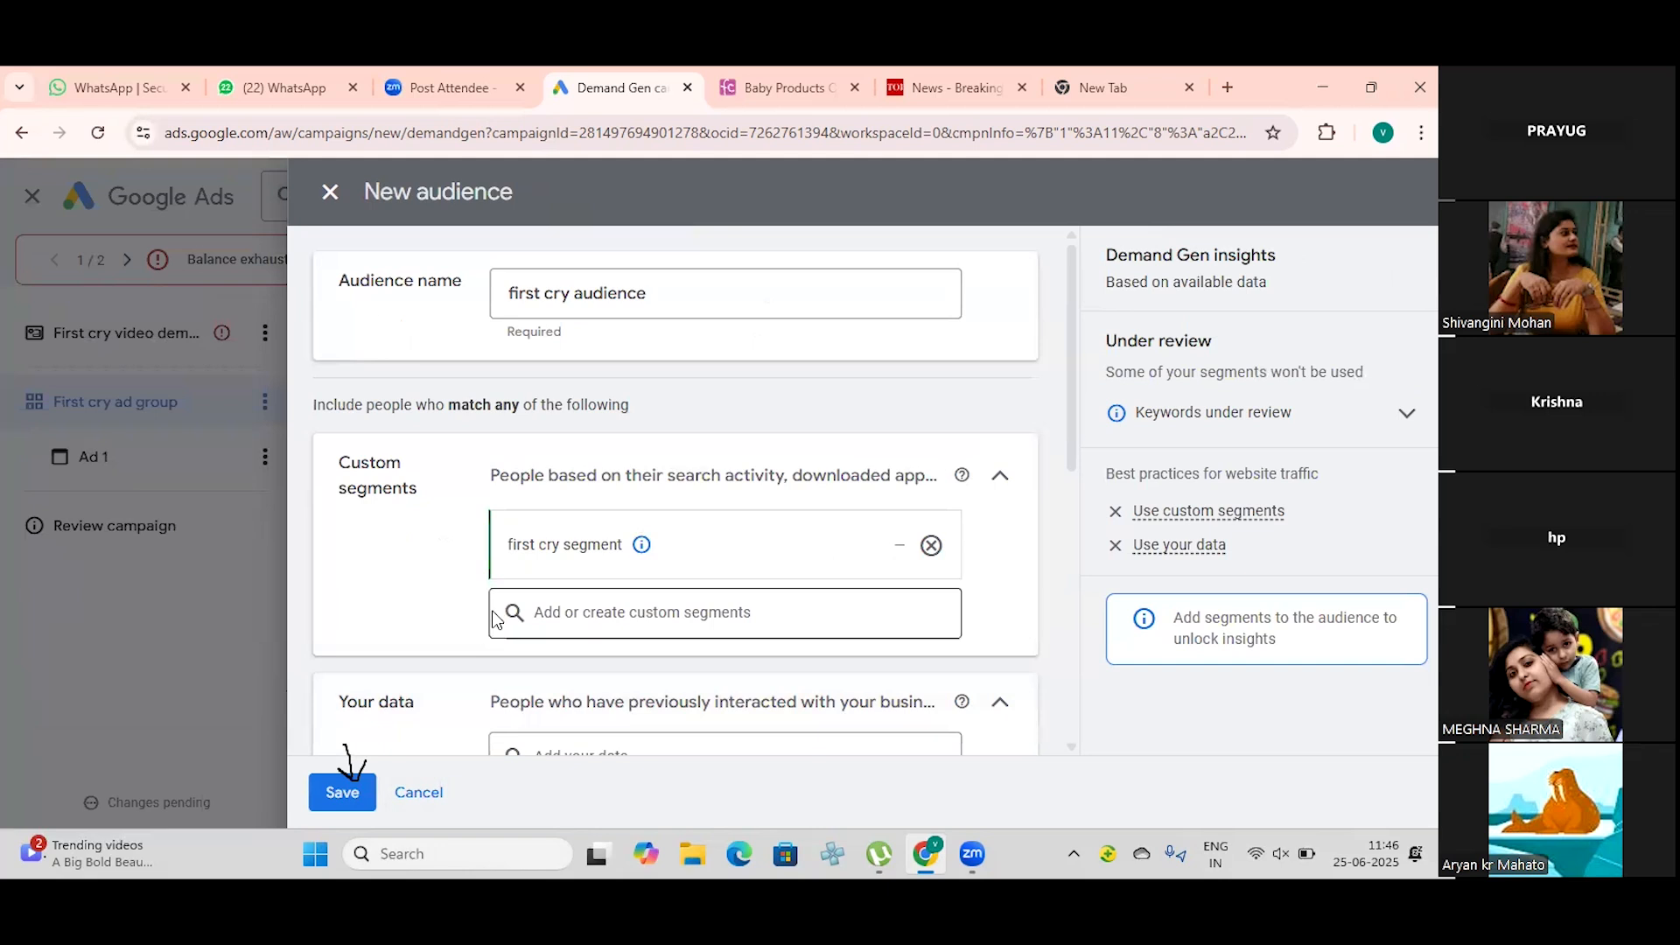
Step: Expand the audience's interests and detailed demographics and search its segments for "toodler"
scroll(495, 619, "down", 3)
scroll(494, 620, "up", 1)
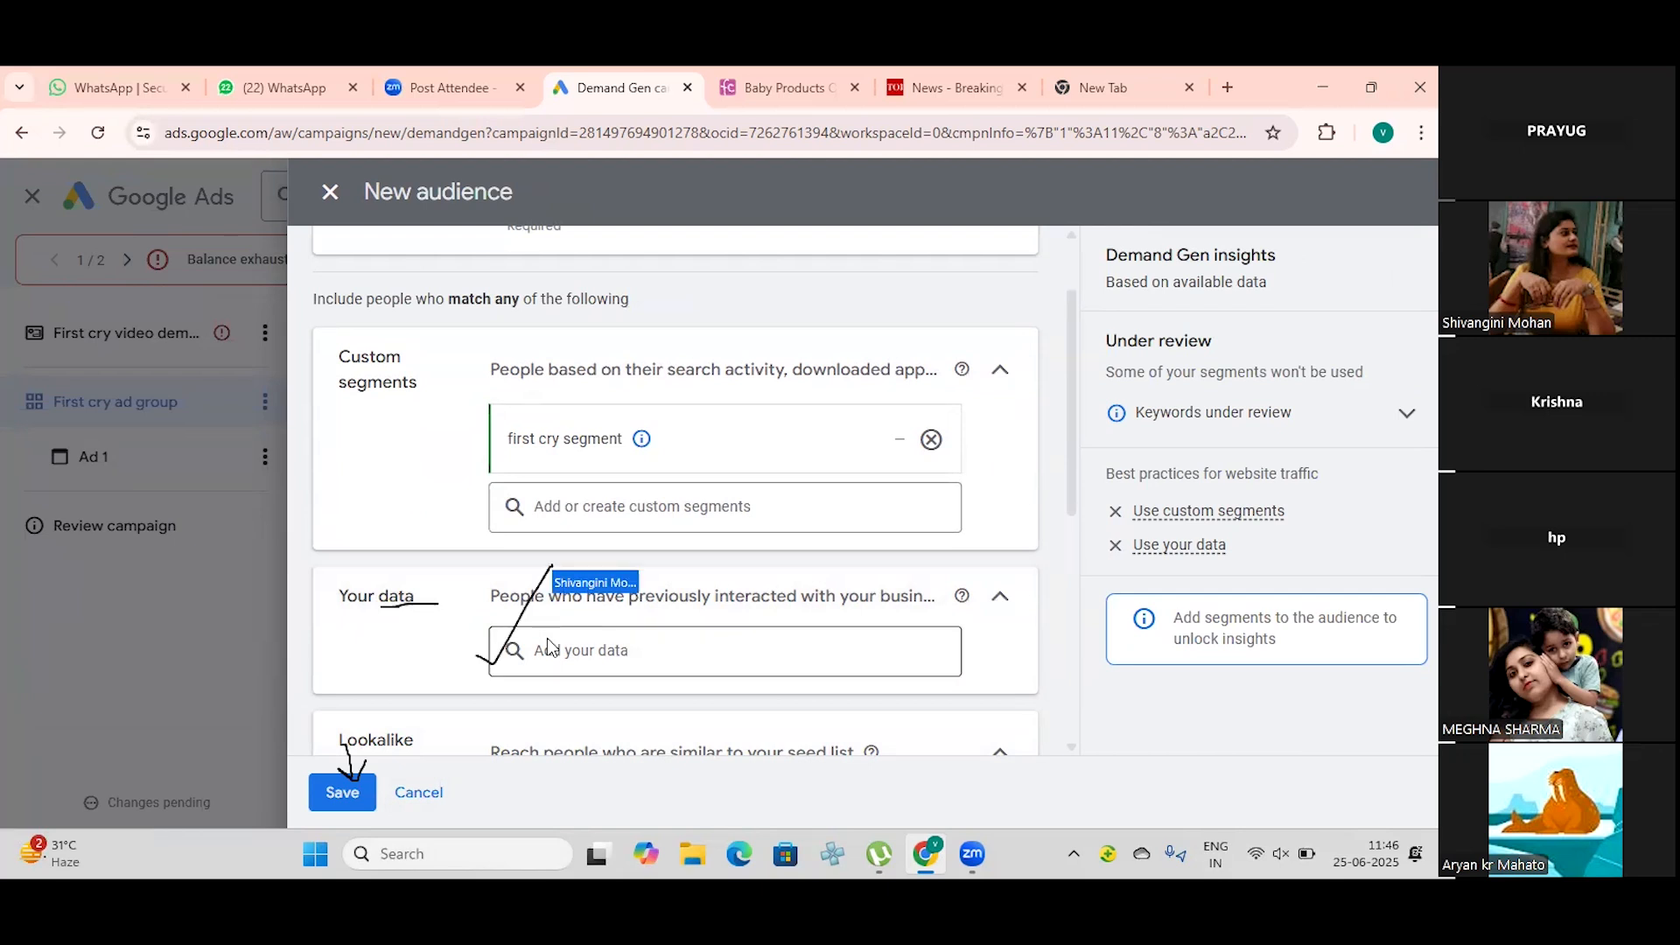
scroll(549, 646, "down", 2)
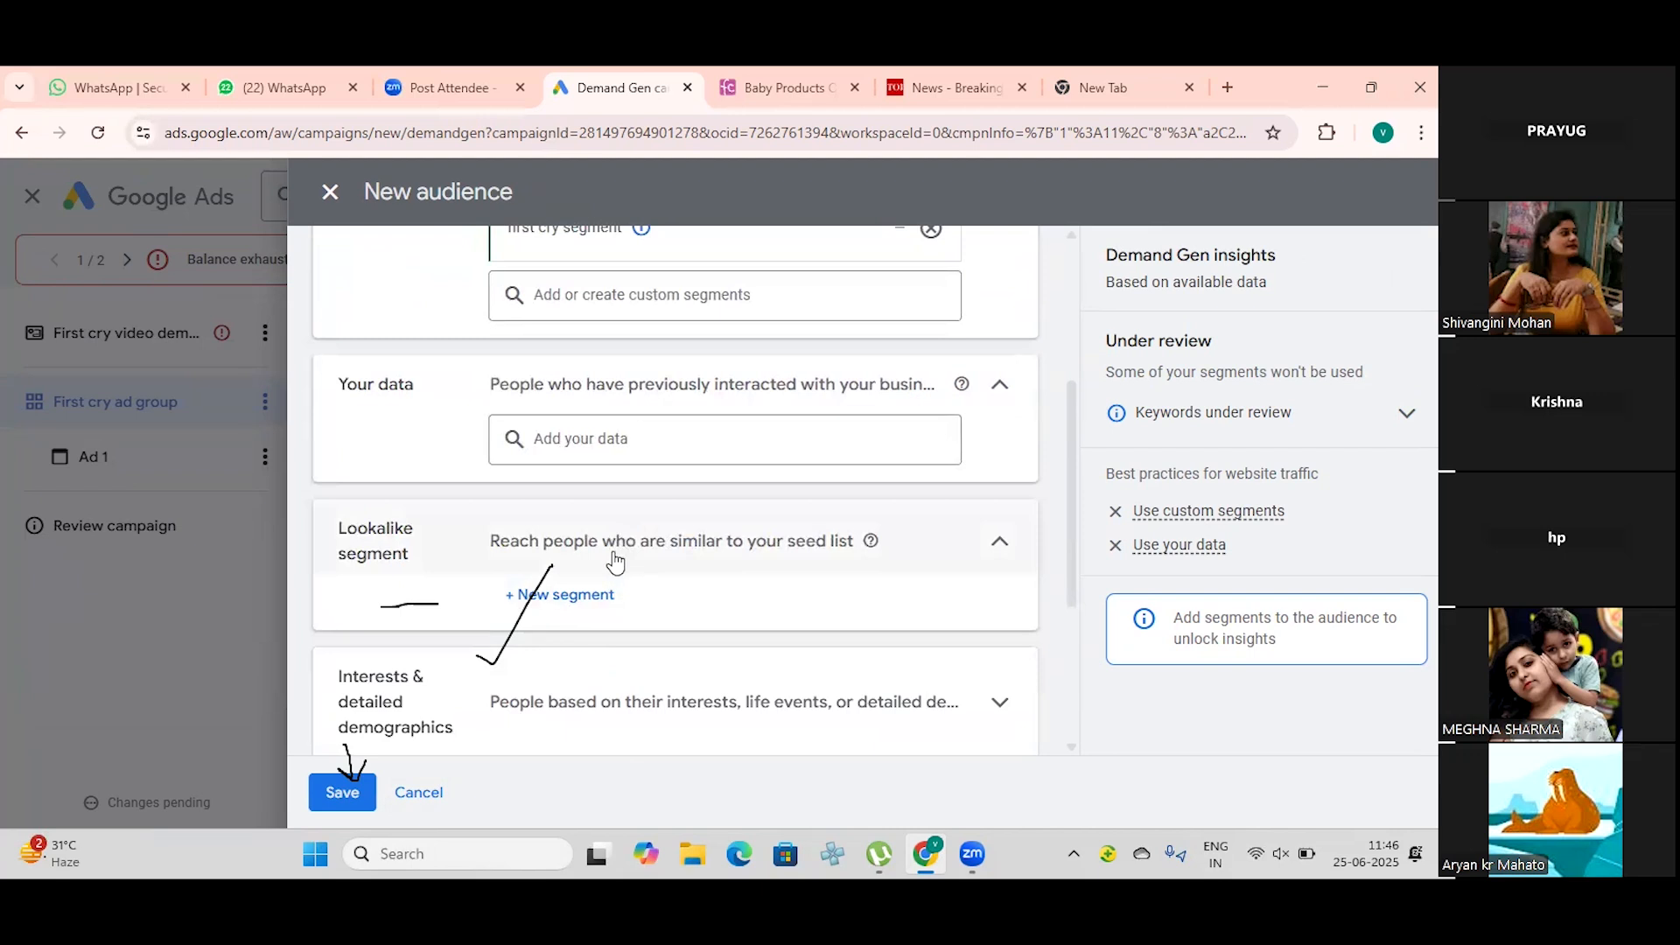
scroll(600, 586, "down", 2)
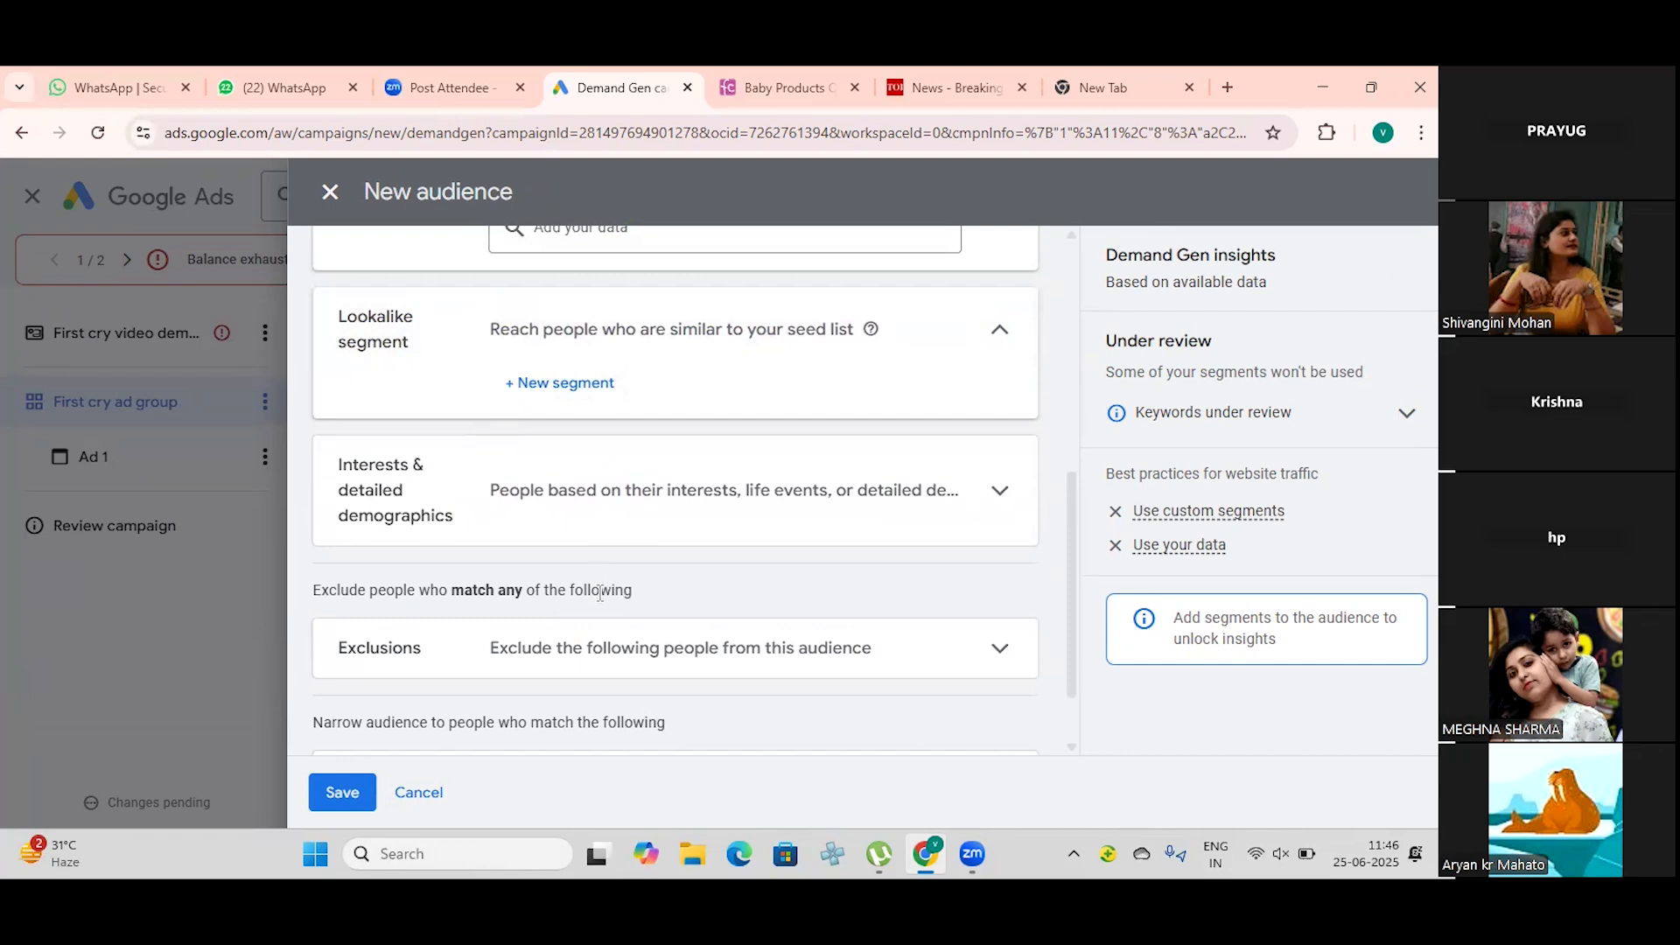
left_click(995, 505)
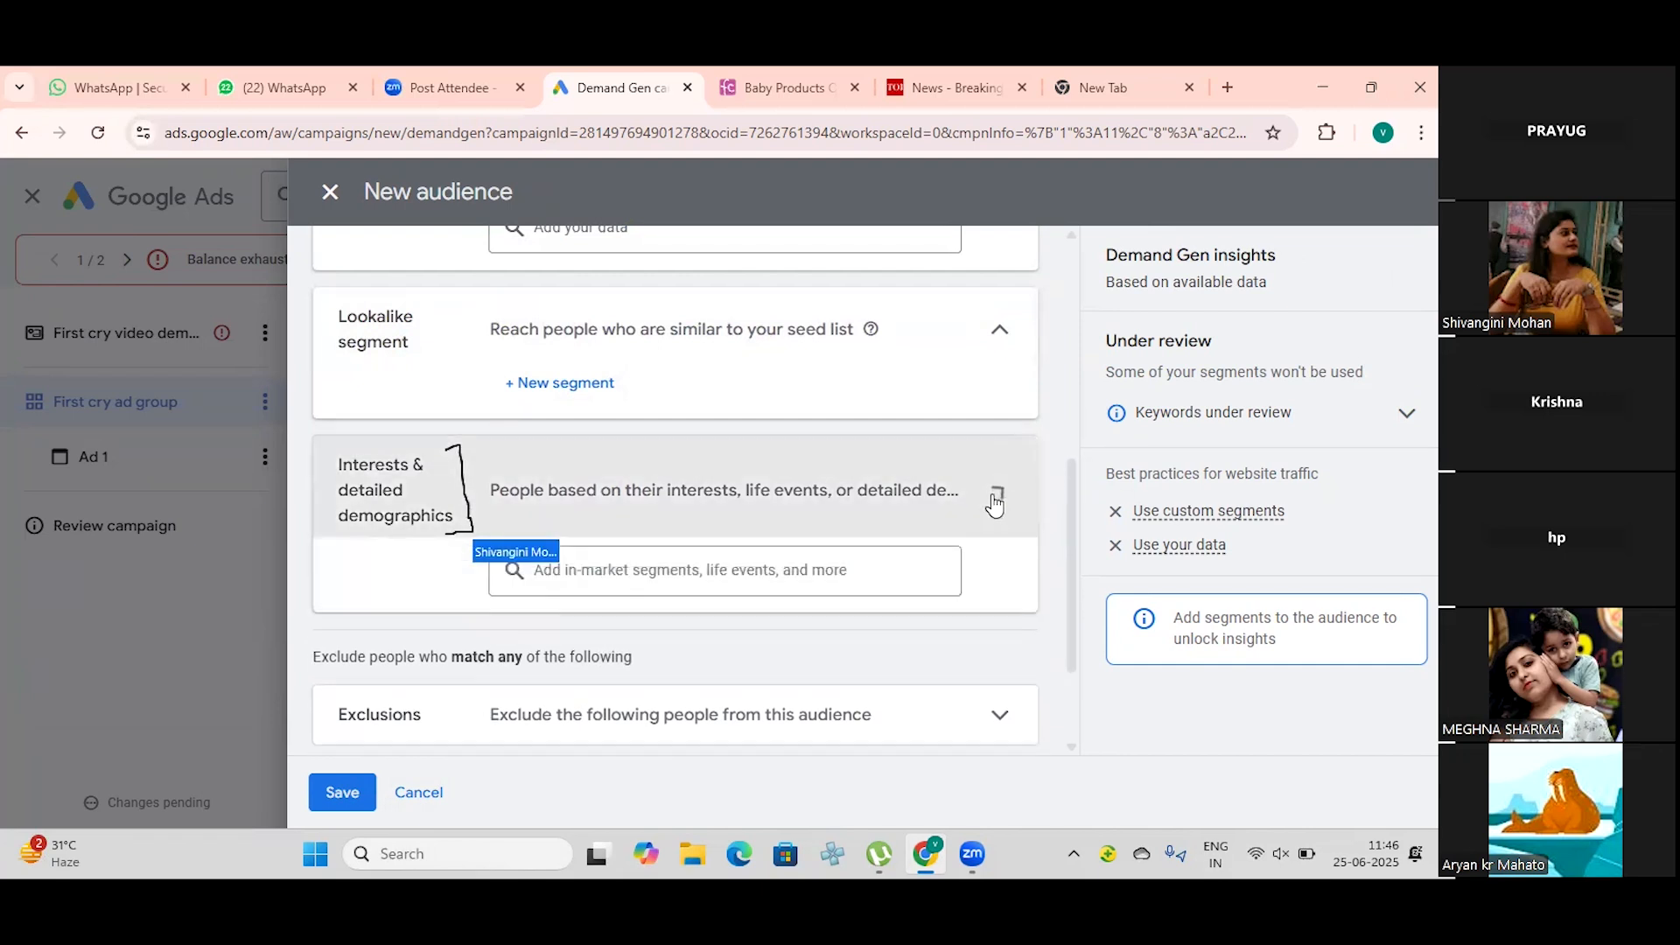
left_click(612, 573)
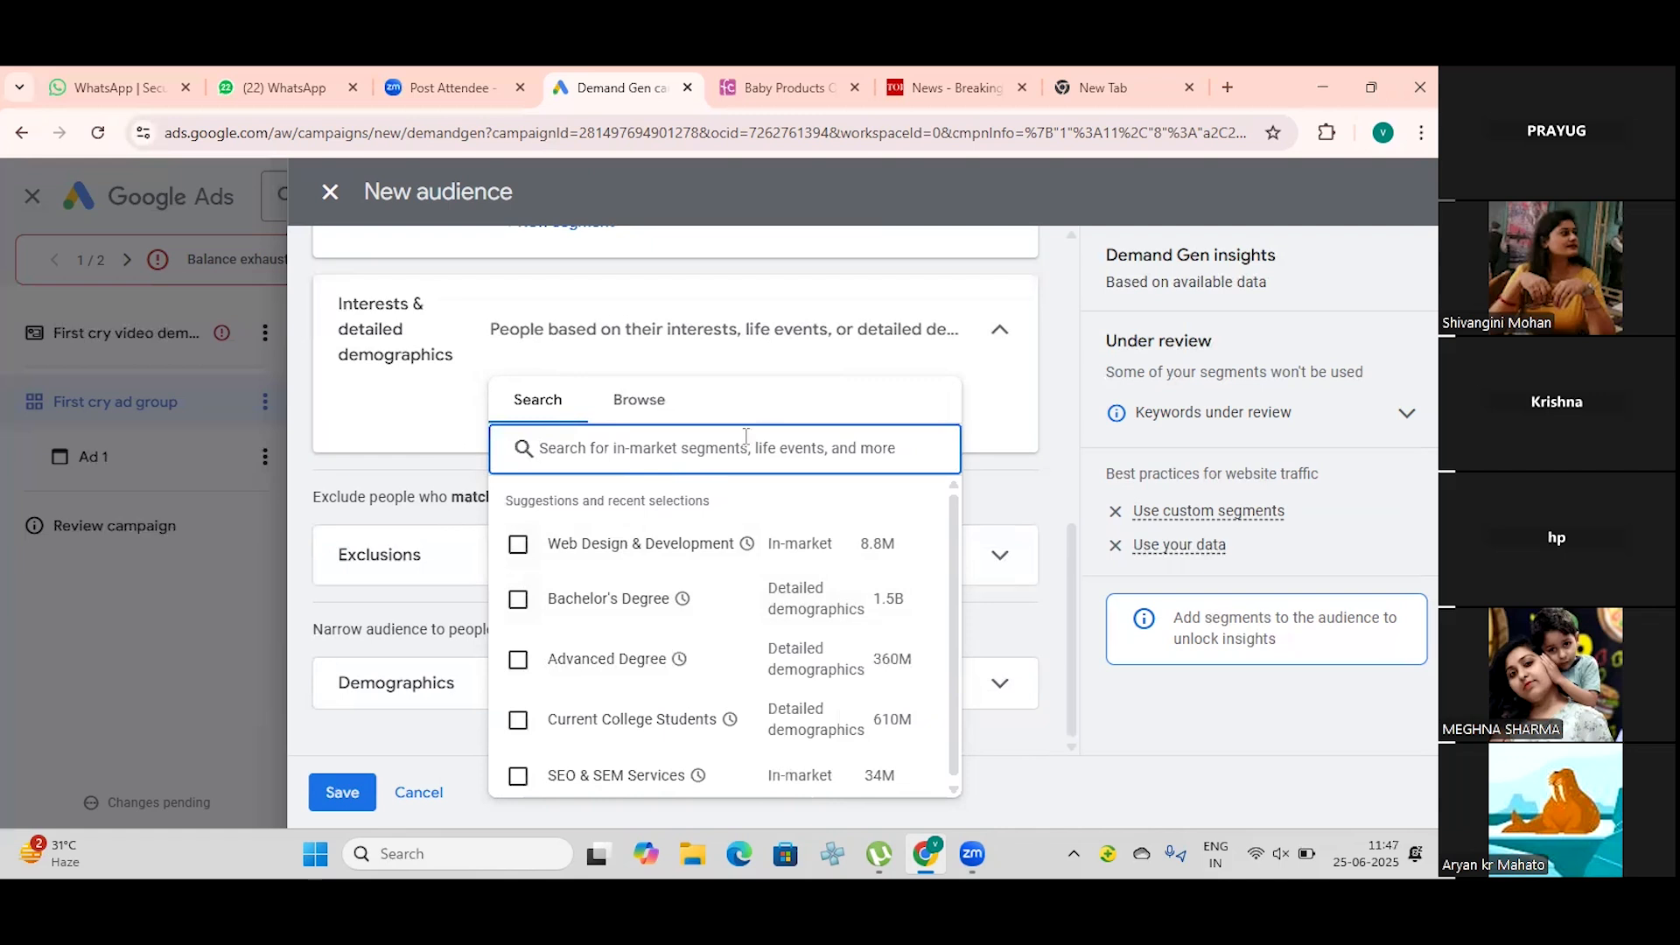
type("t")
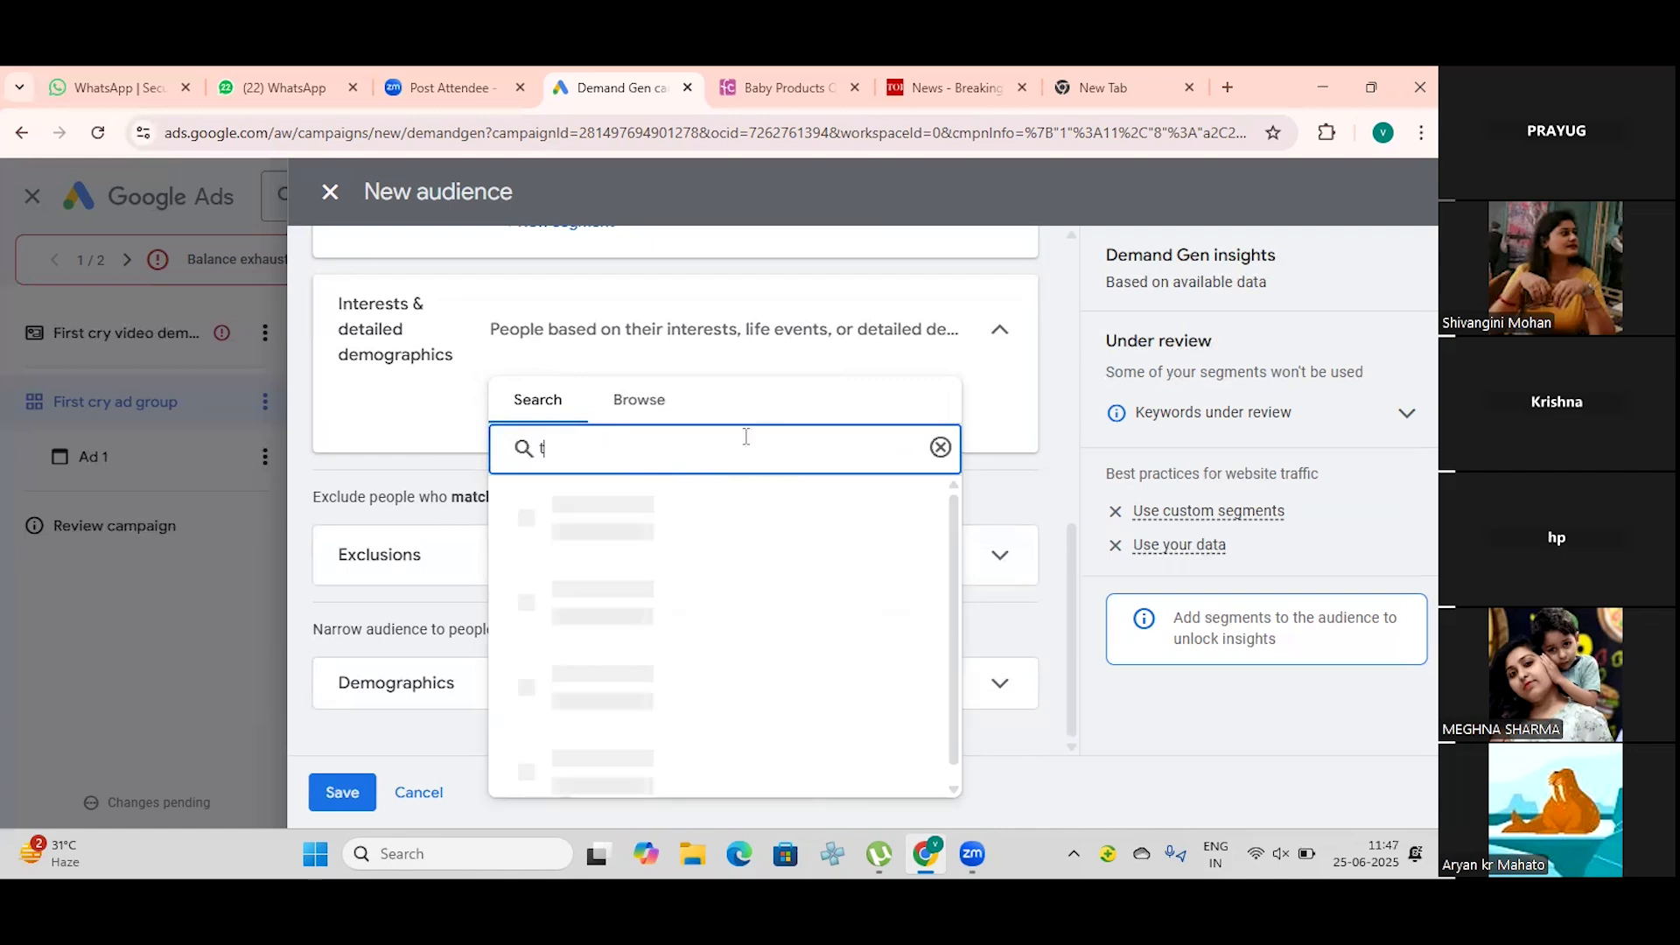
type("oodler")
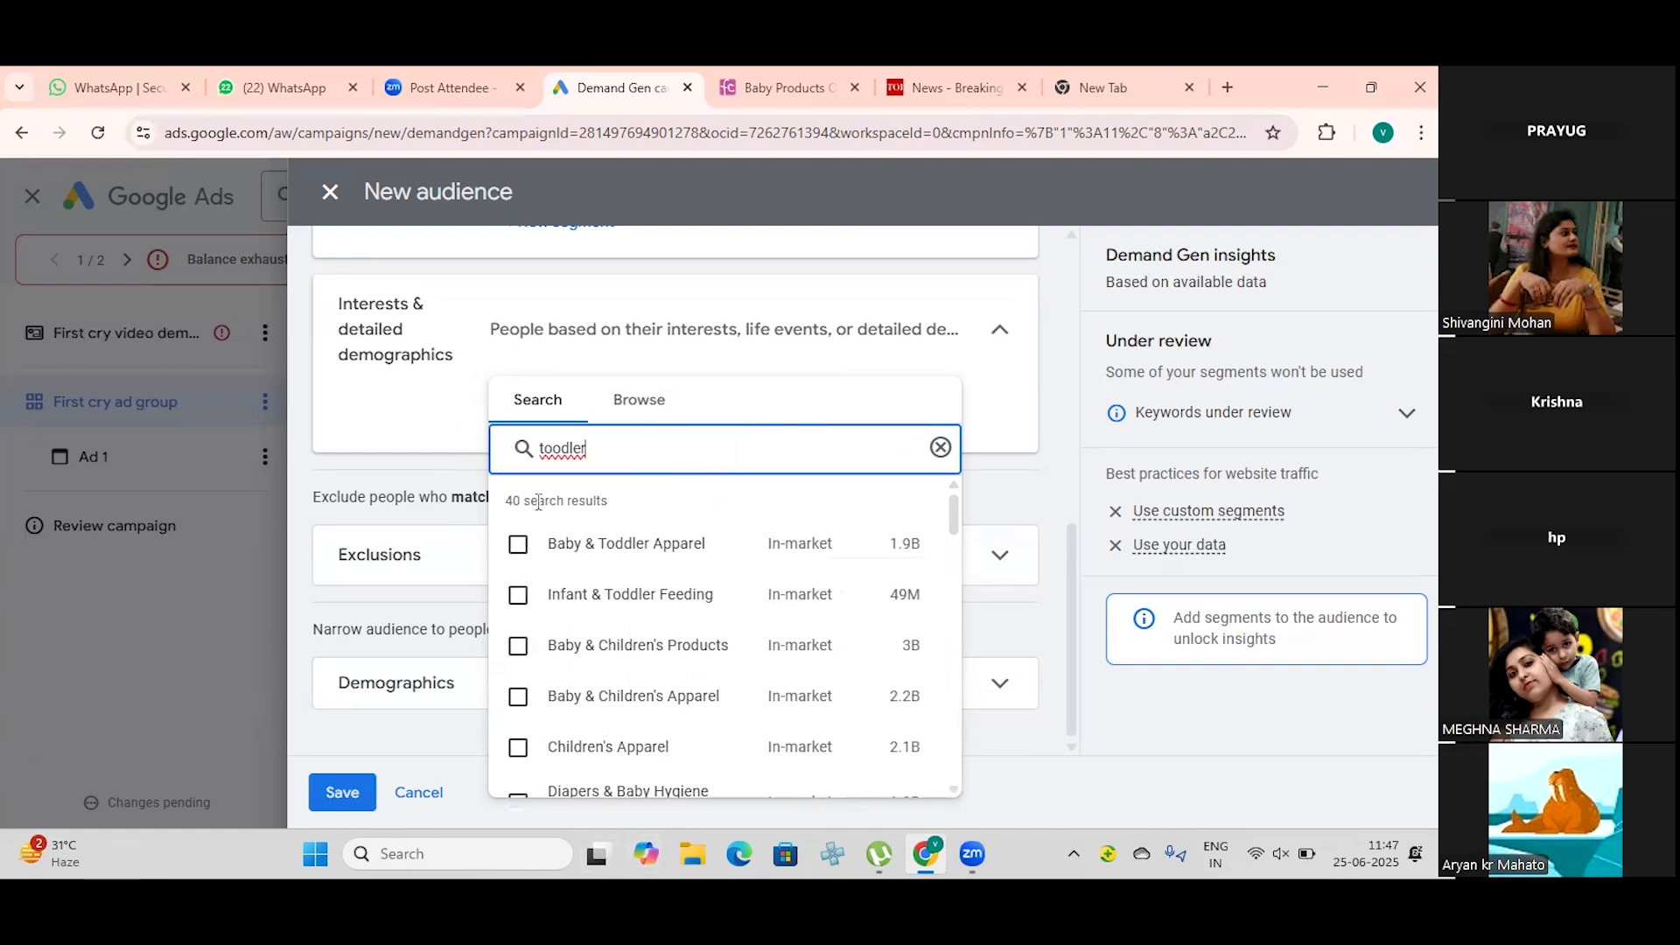
Step: Add the in-market segments Baby & Toddler Apparel, Baby & Children's Apparel and Baby & Children's Products to the audience's interests
left_click(520, 547)
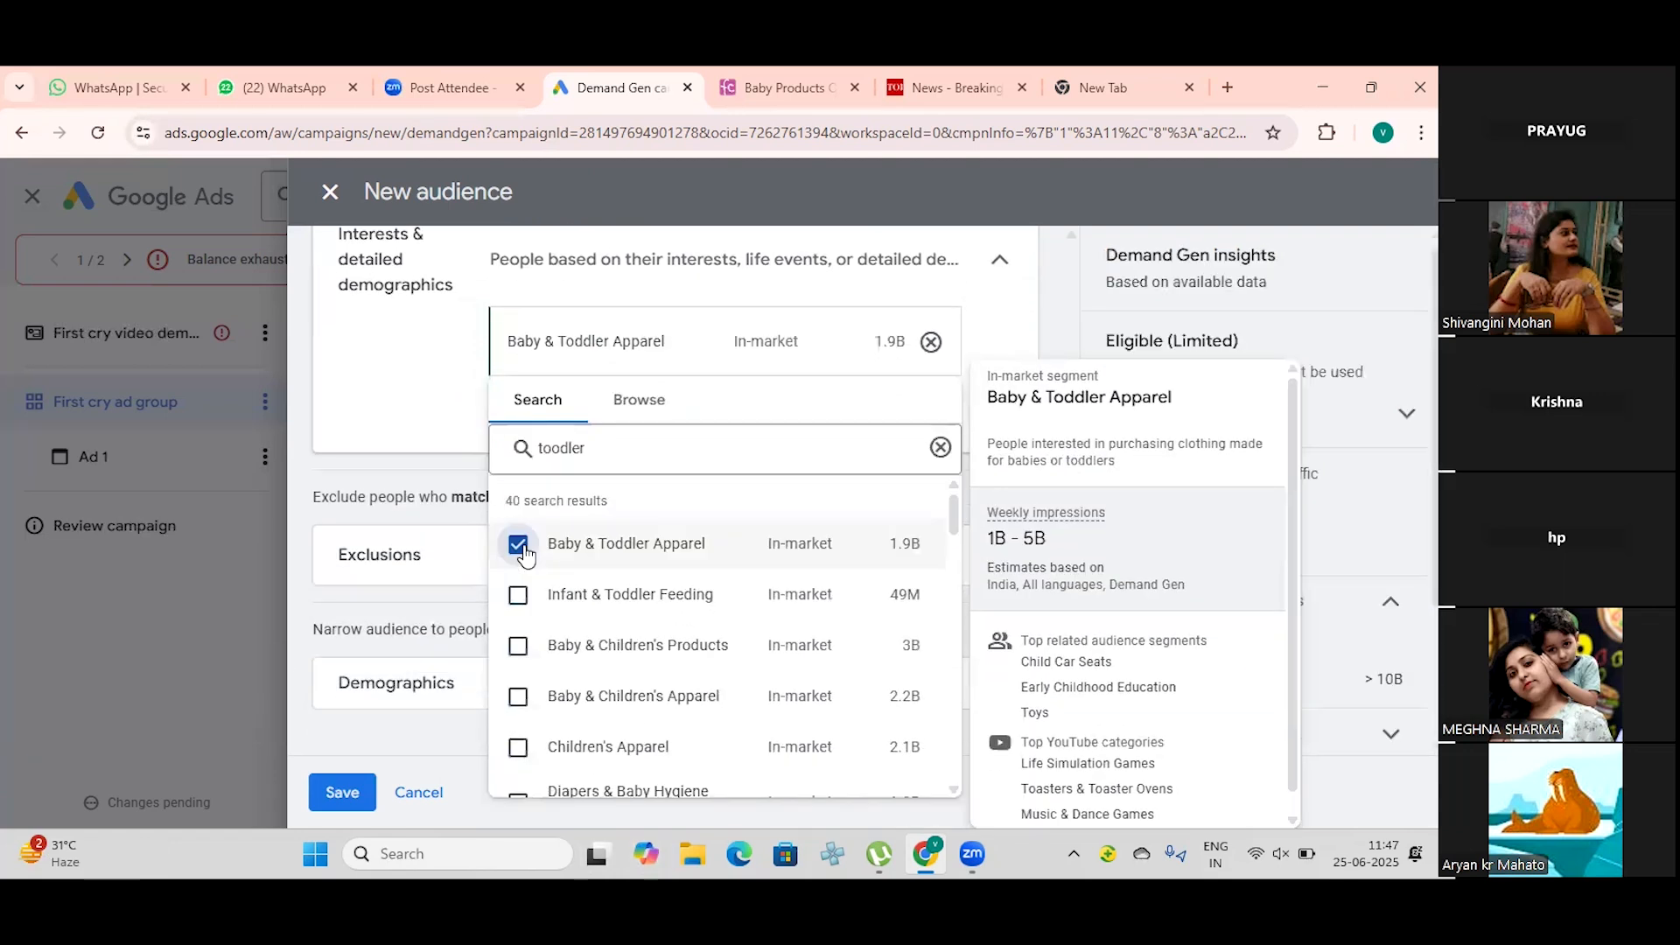
left_click(518, 696)
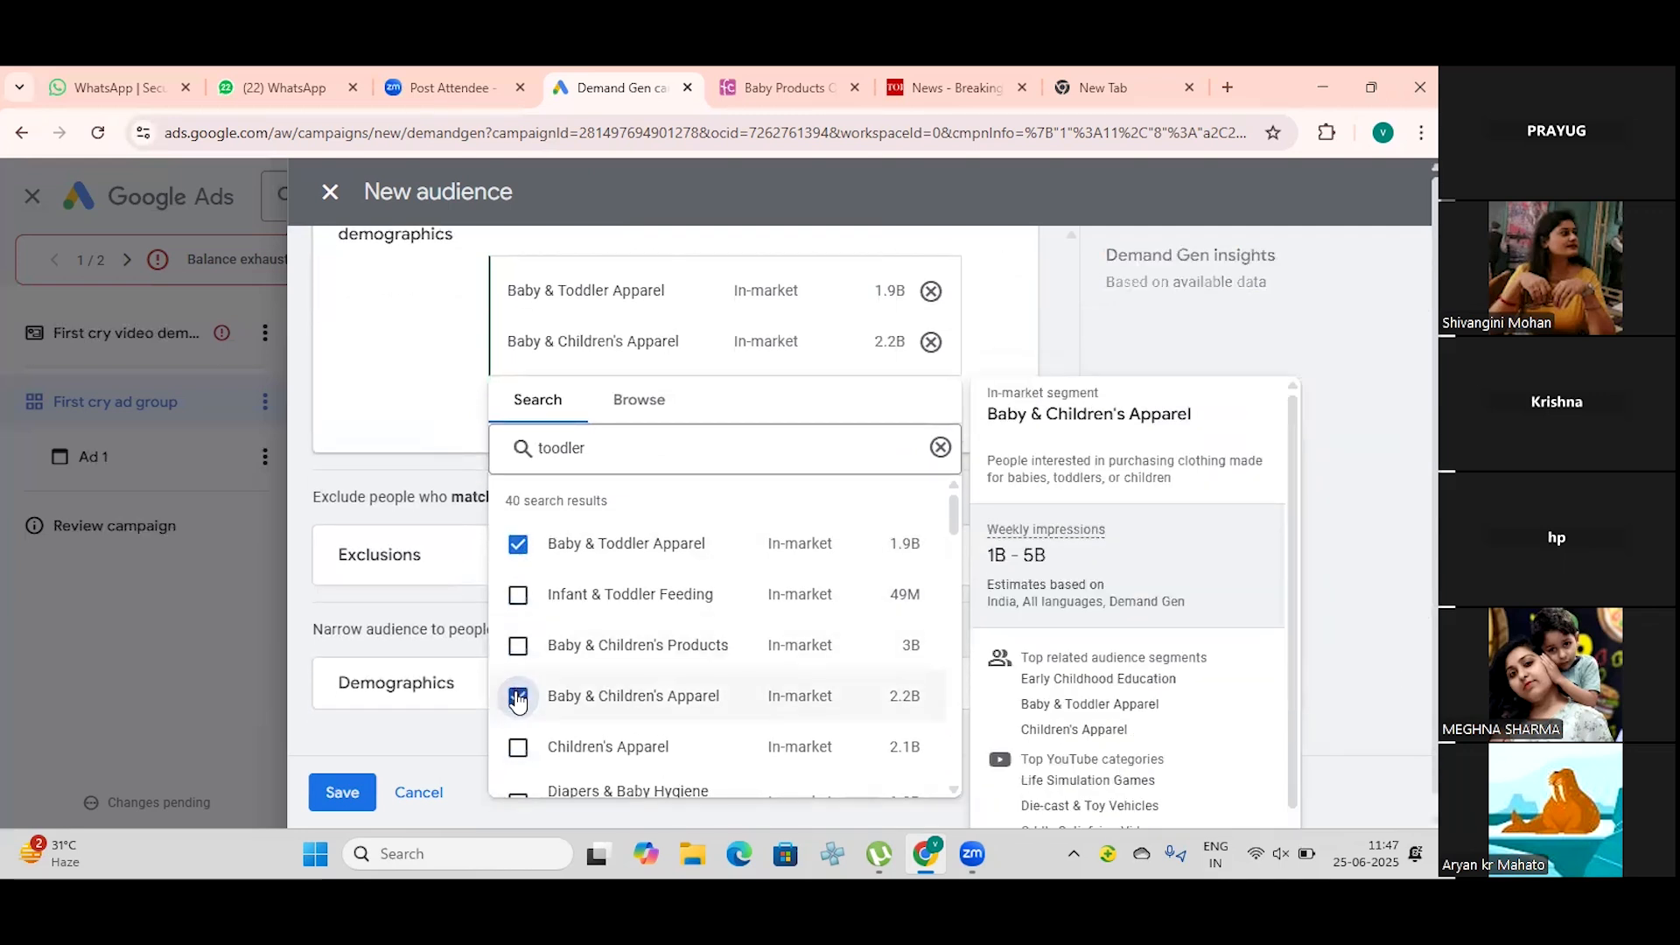
mouse_move(522, 726)
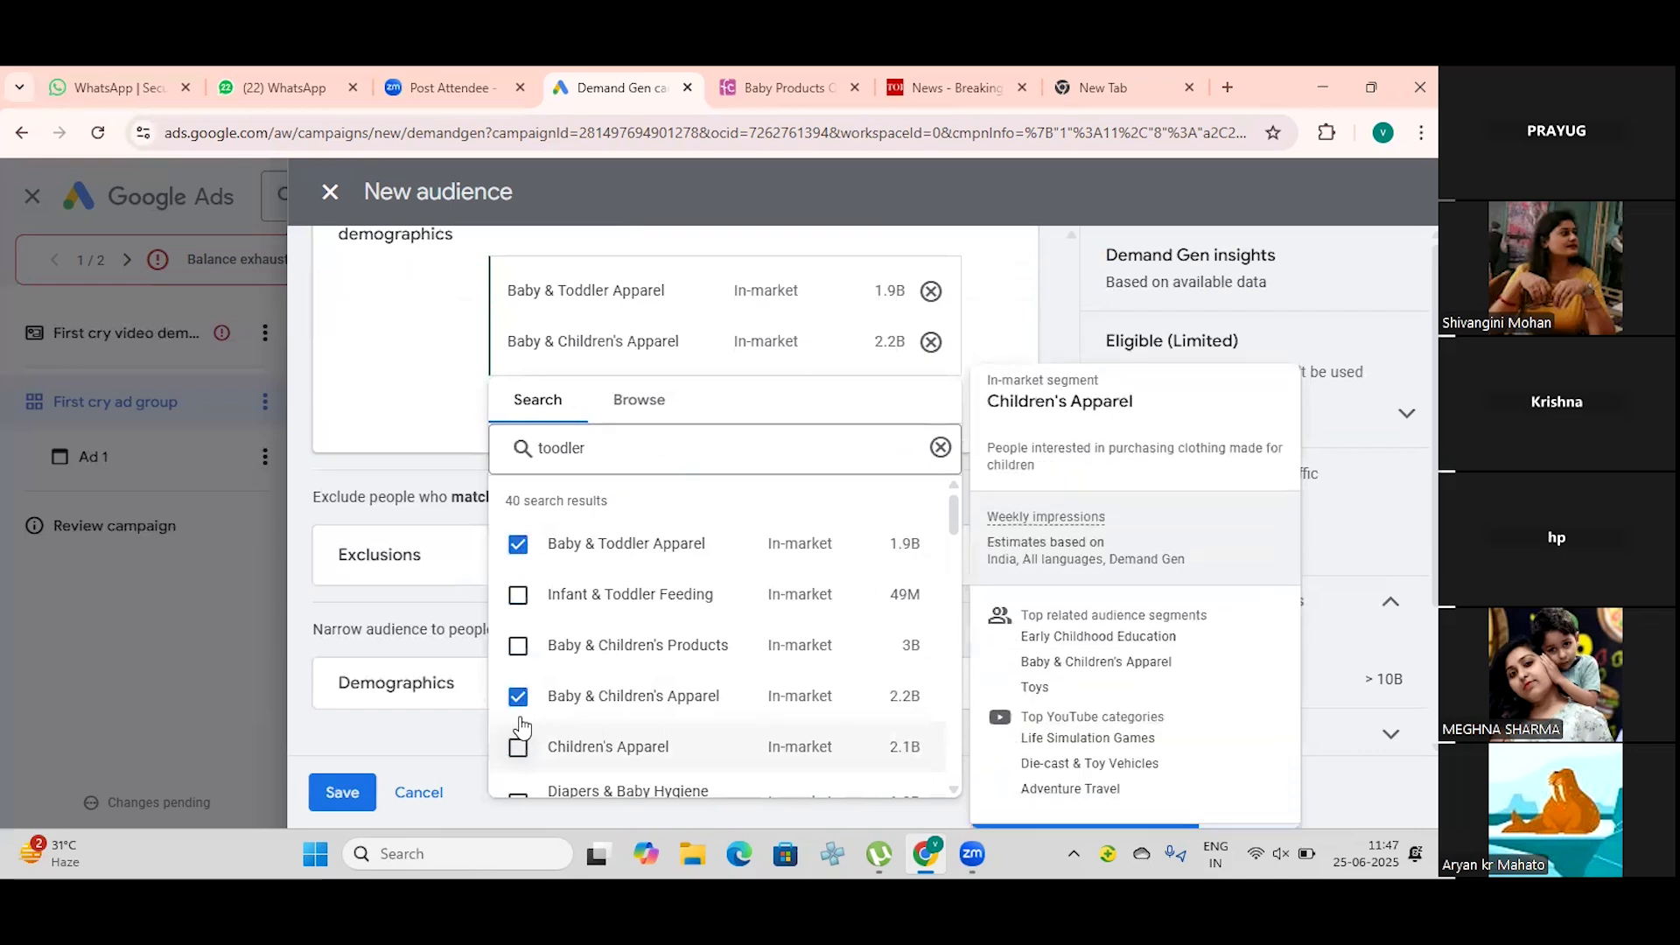
mouse_move(518, 660)
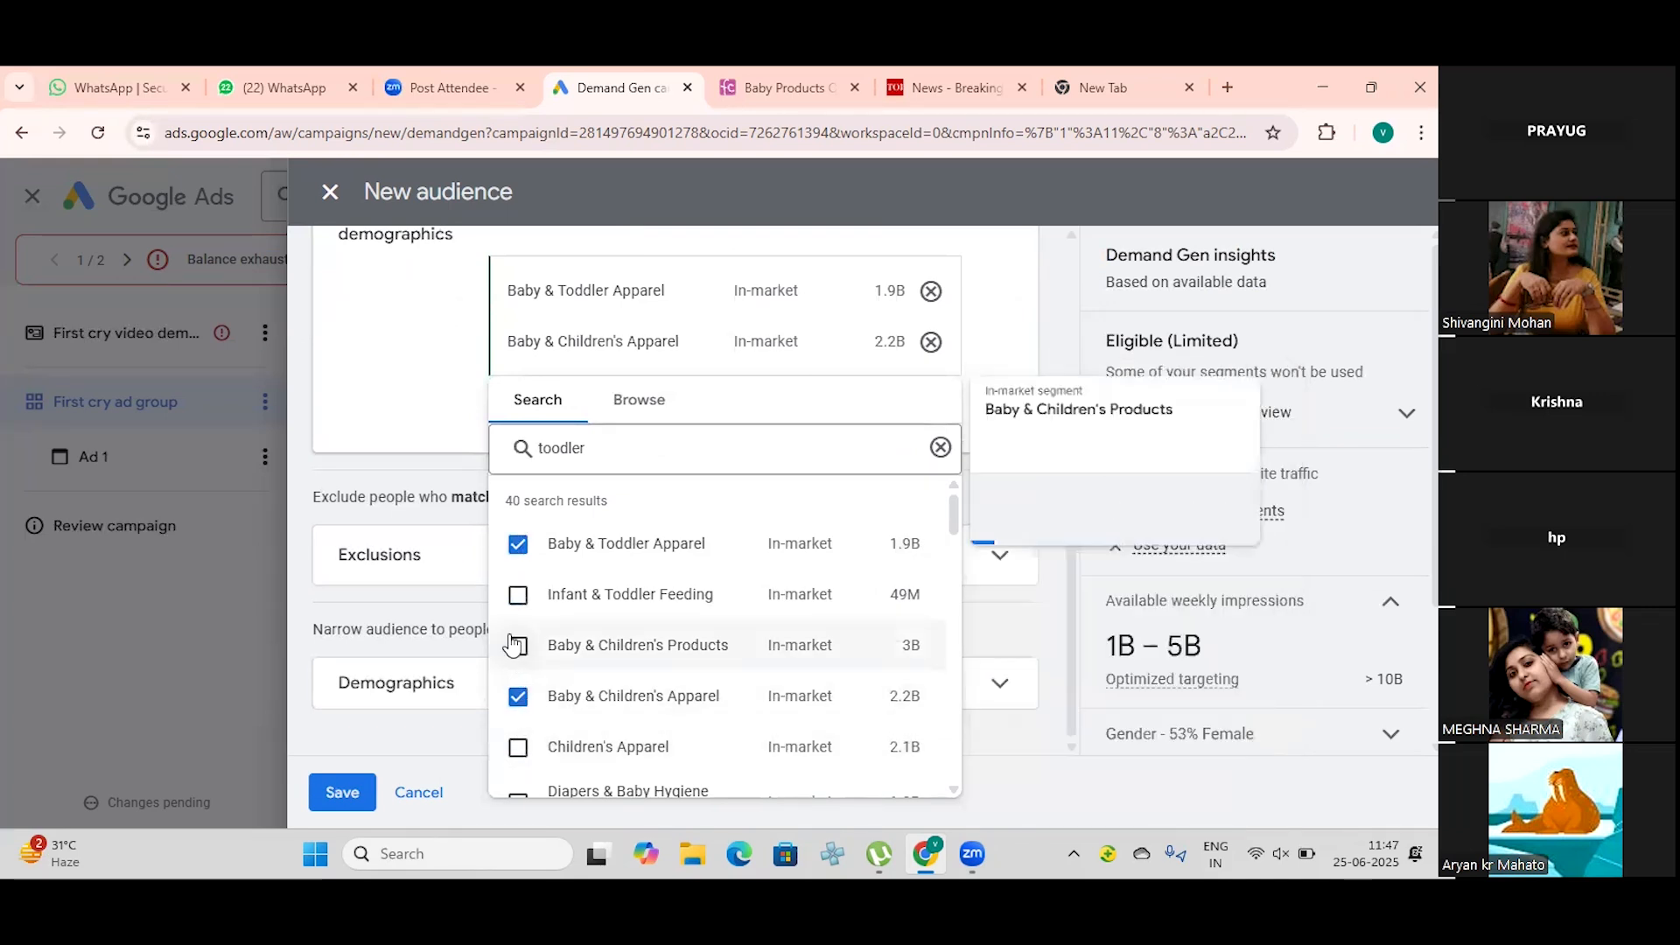
left_click(518, 647)
Step: Add the Nursery and Parenting Tips for Toddlers segments to the audience's interests
scroll(578, 632, "down", 3)
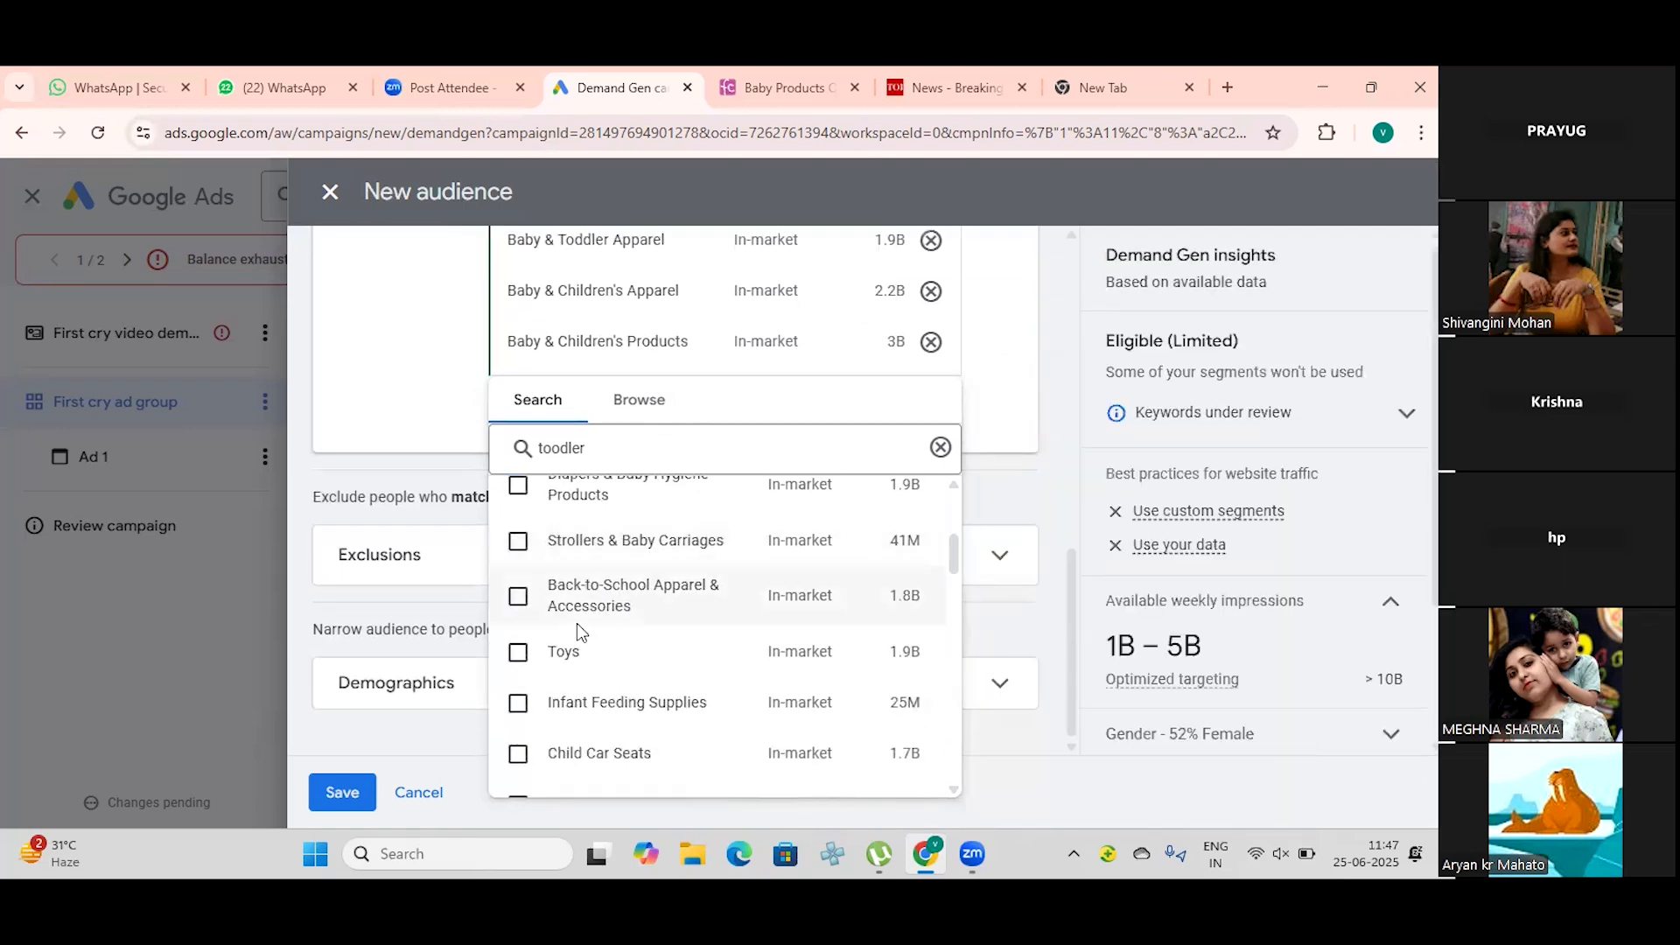
scroll(576, 623, "down", 3)
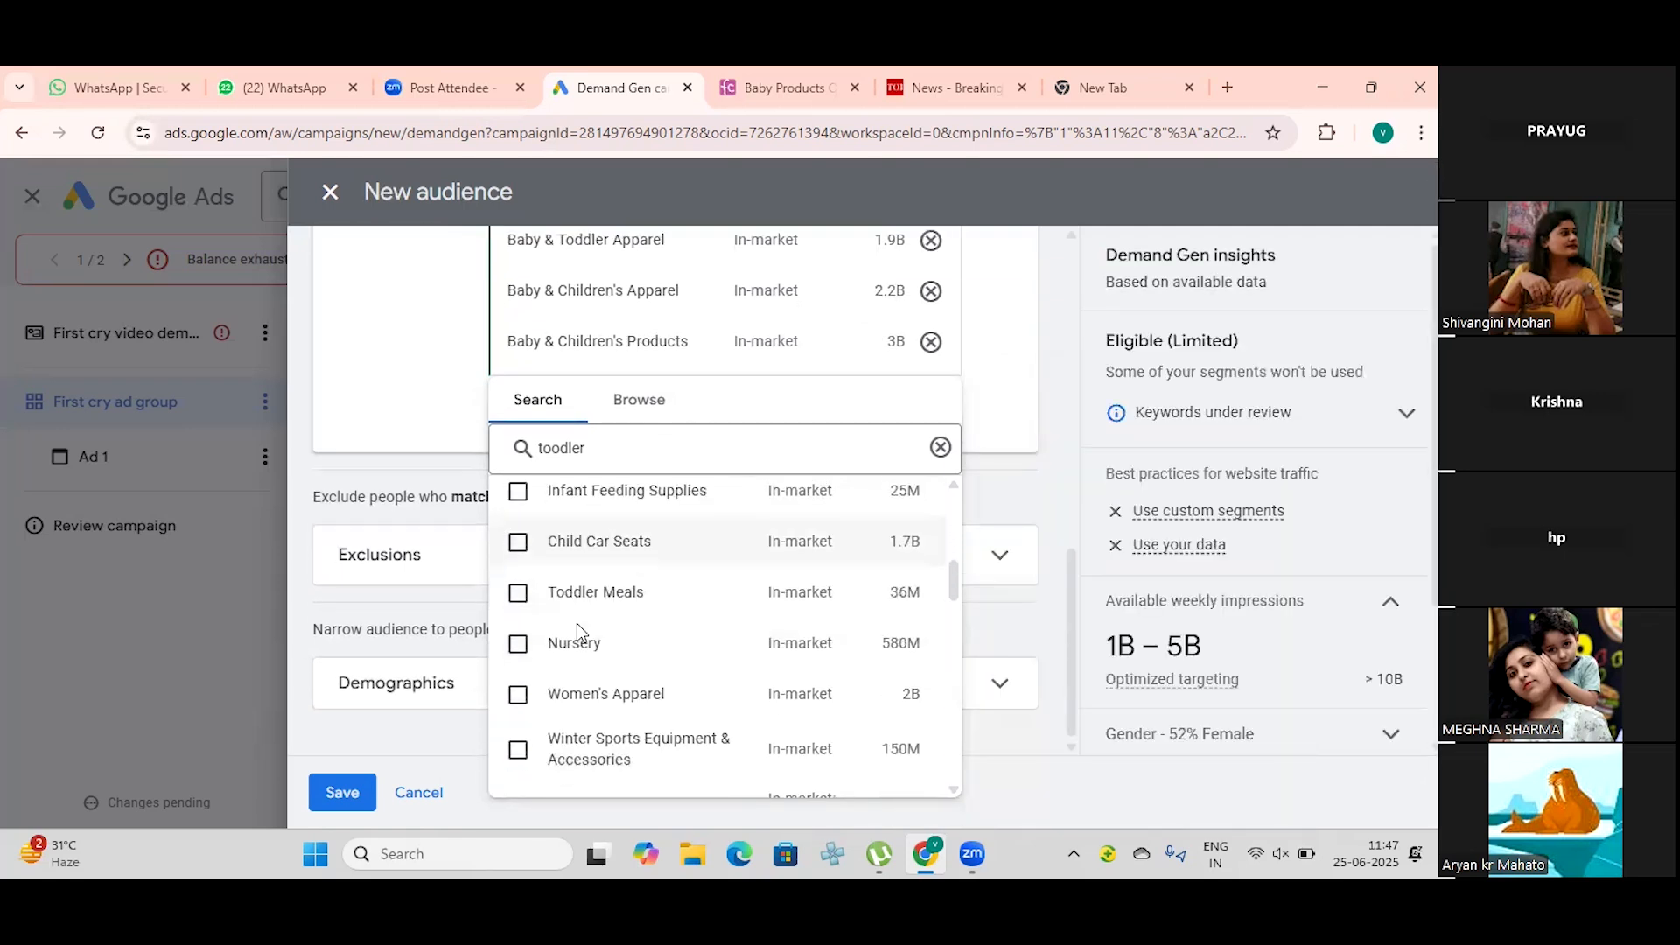
left_click(518, 645)
scroll(518, 649, "down", 2)
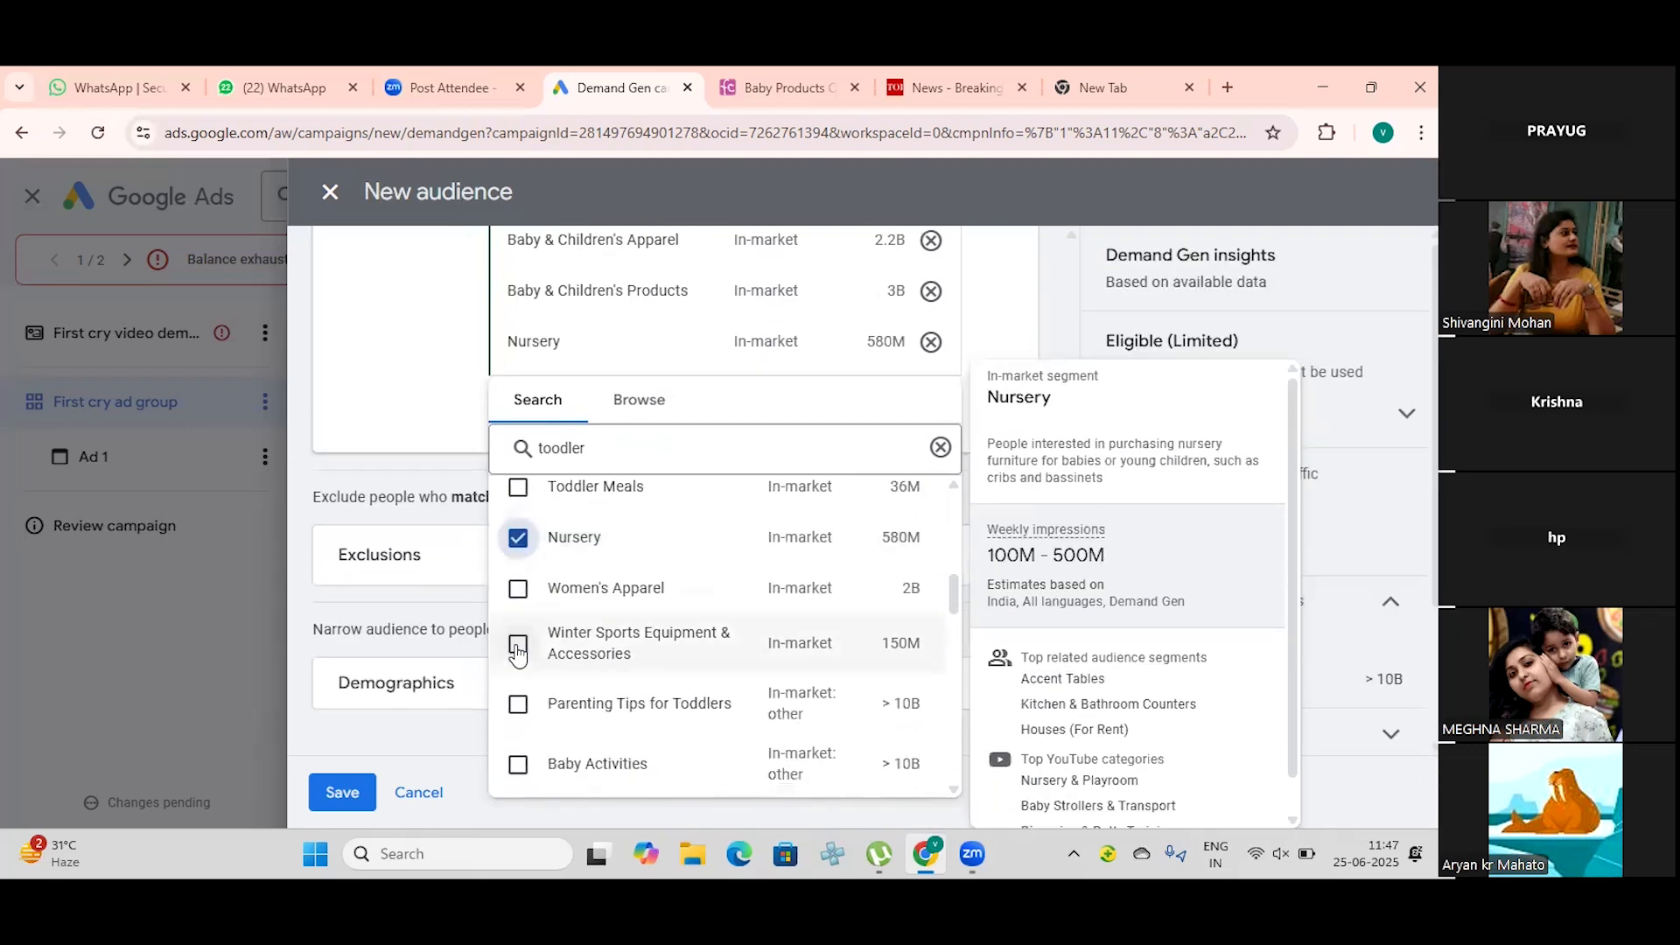
left_click(519, 705)
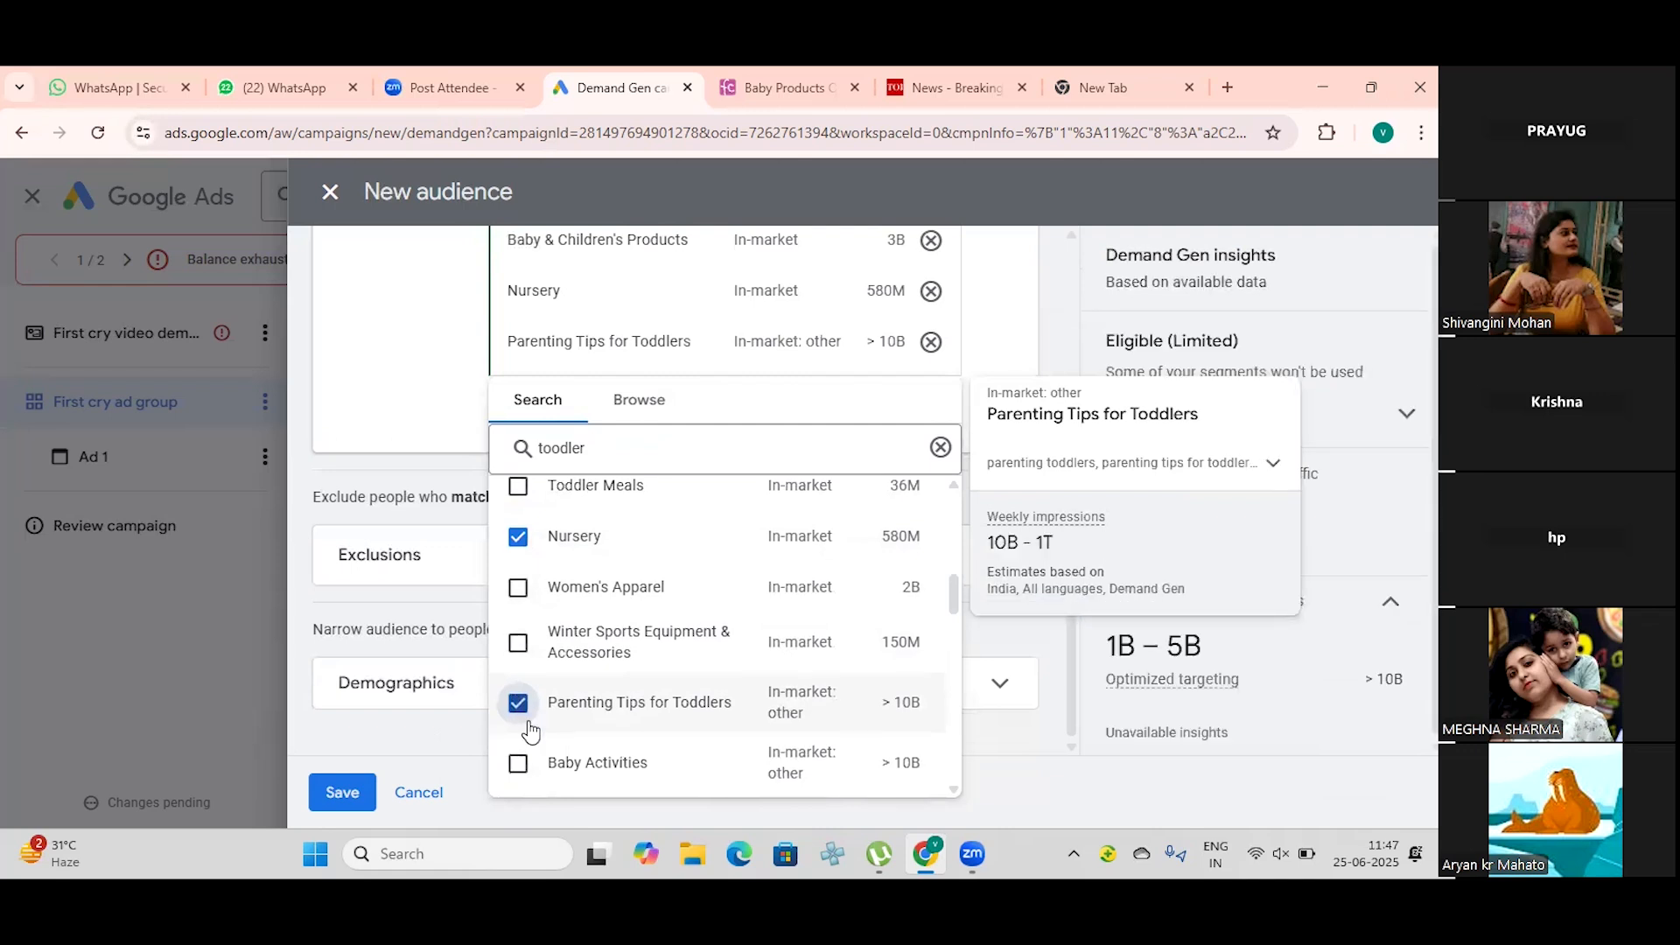
Step: Look through the remaining segment results for the search, close the results and review the chosen interest segments
scroll(531, 732, "down", 2)
scroll(531, 731, "down", 4)
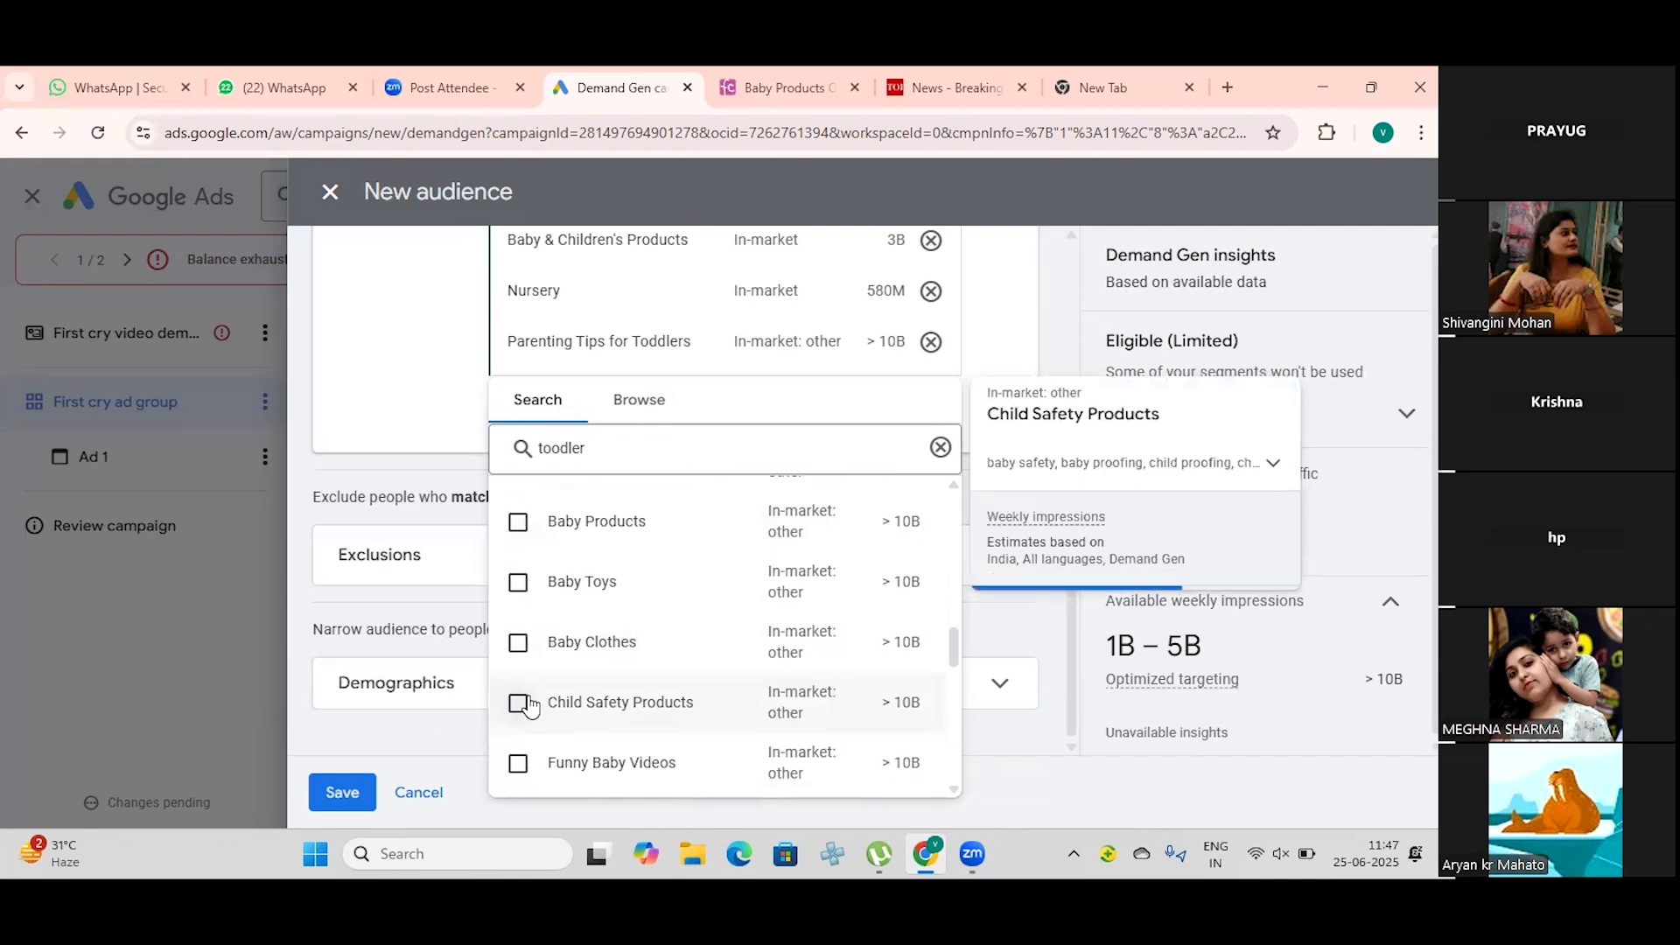
scroll(529, 707, "down", 1)
scroll(525, 695, "up", 5)
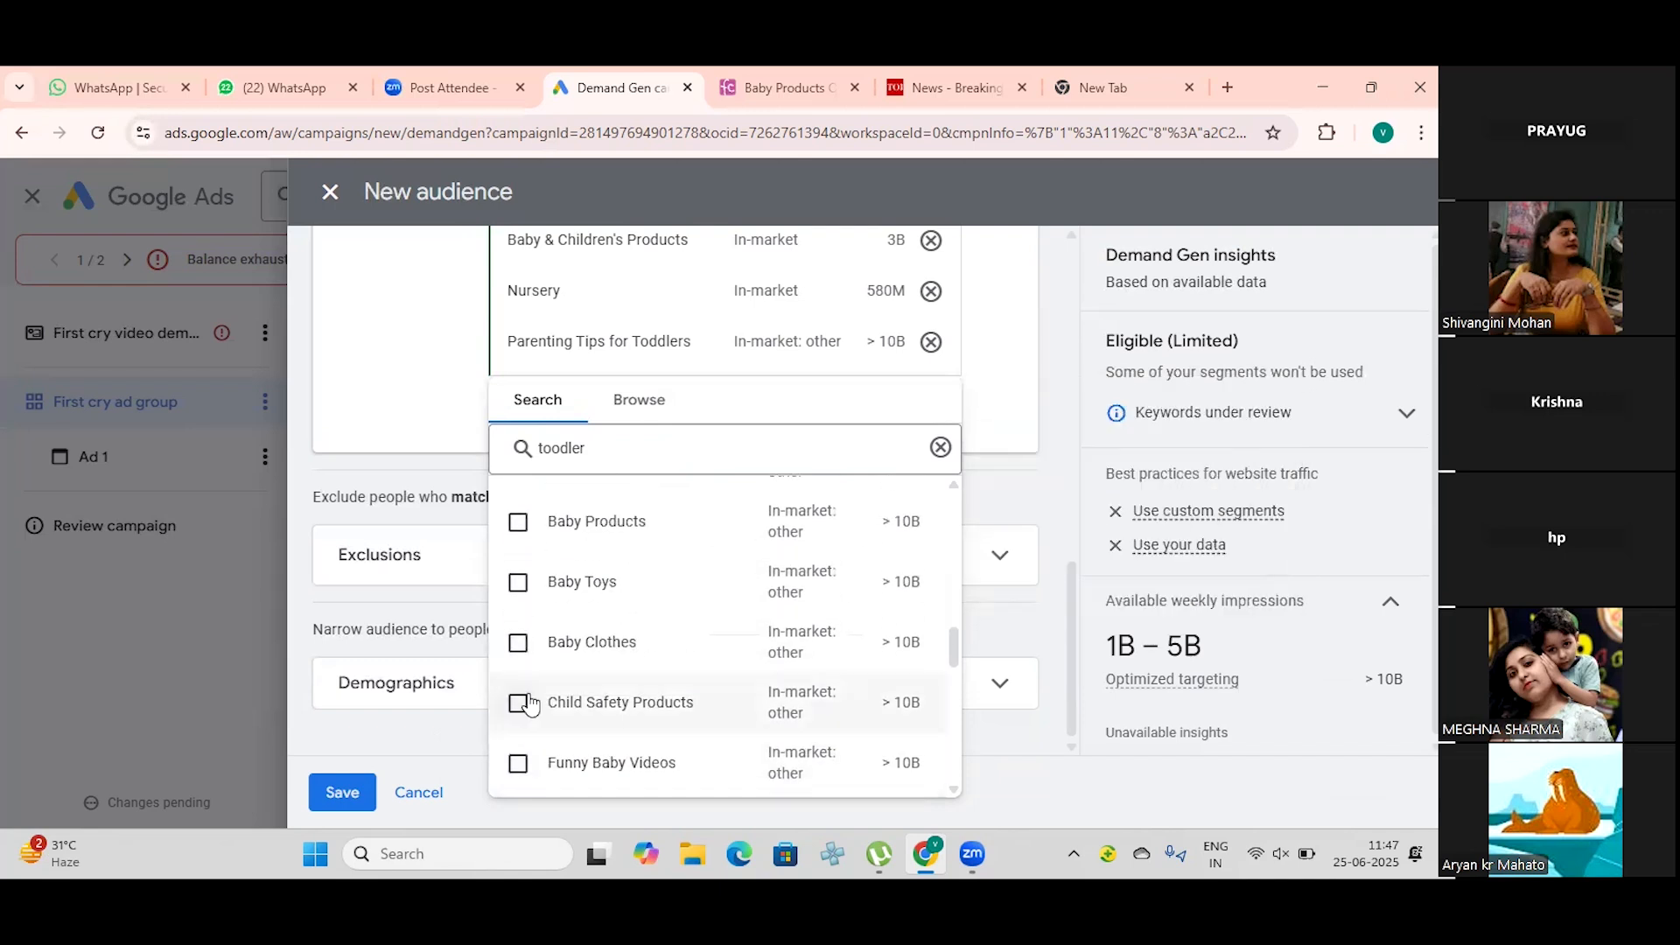
scroll(626, 665, "down", 10)
scroll(622, 629, "down", 3)
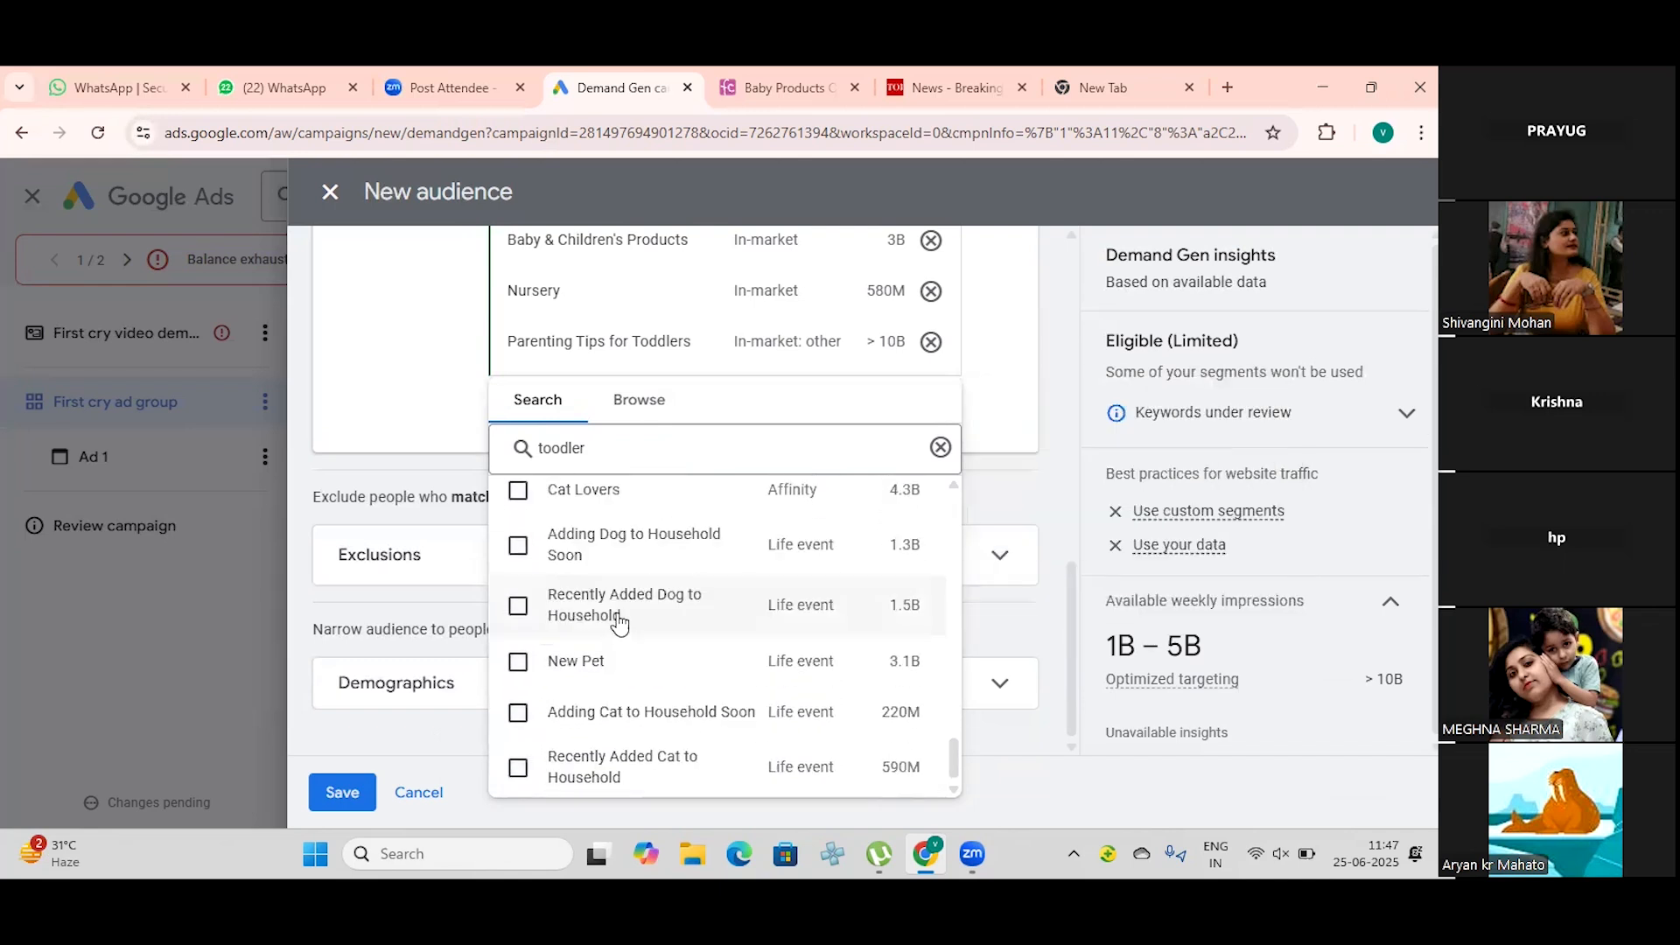
left_click(451, 387)
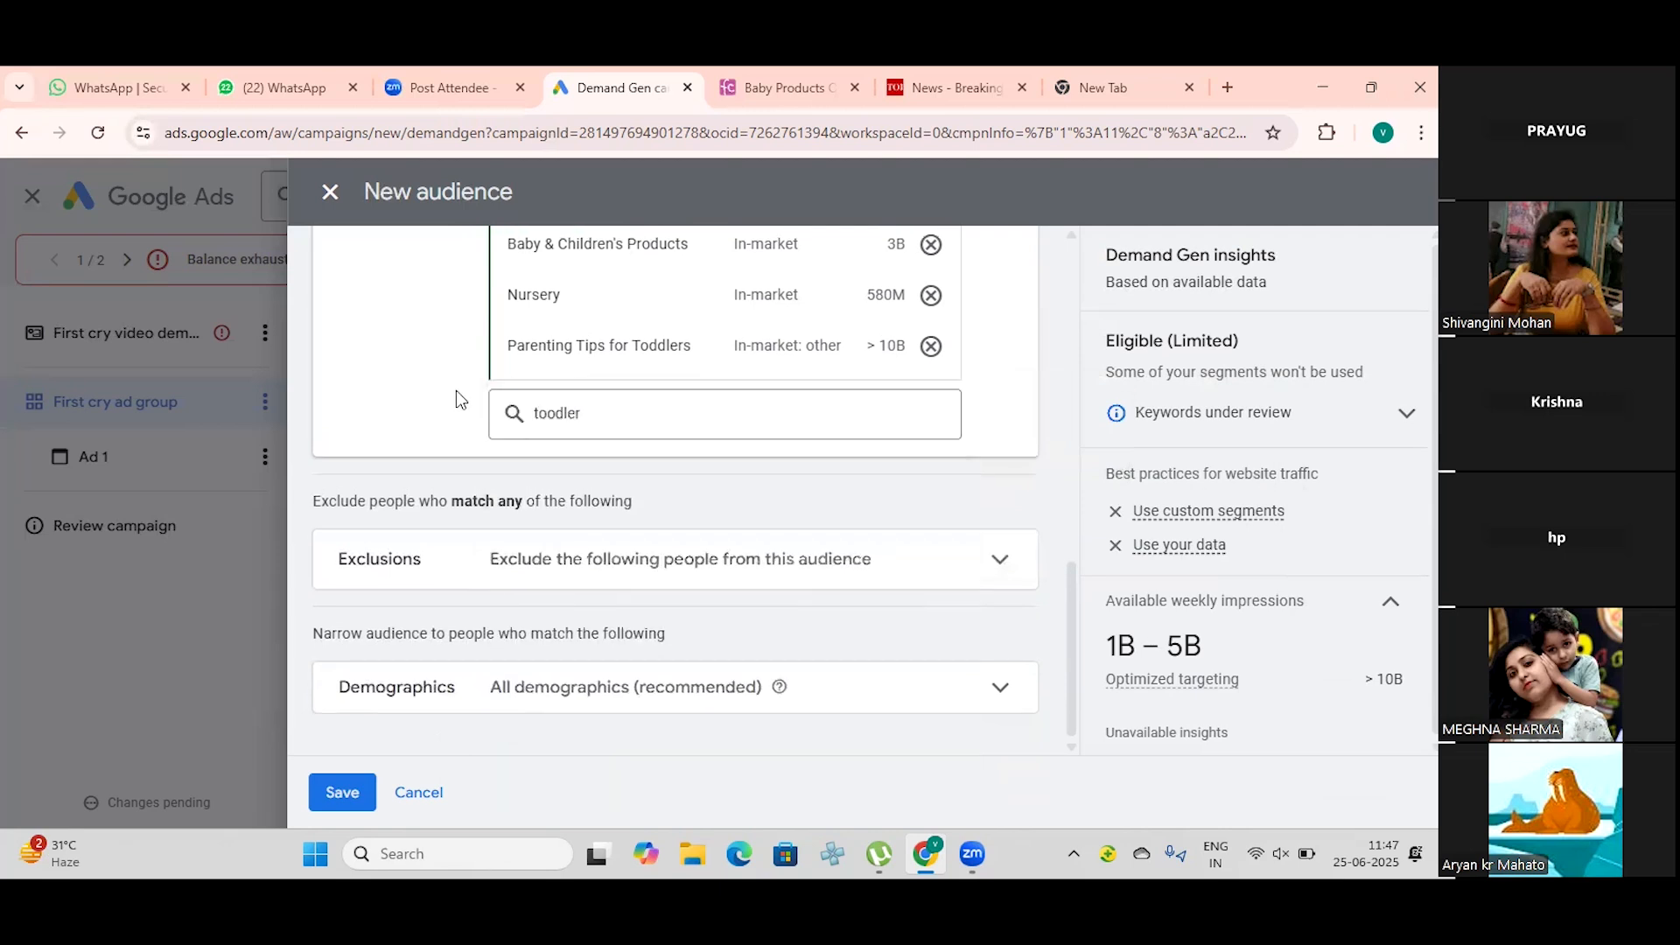
scroll(691, 420, "up", 3)
scroll(683, 439, "up", 1)
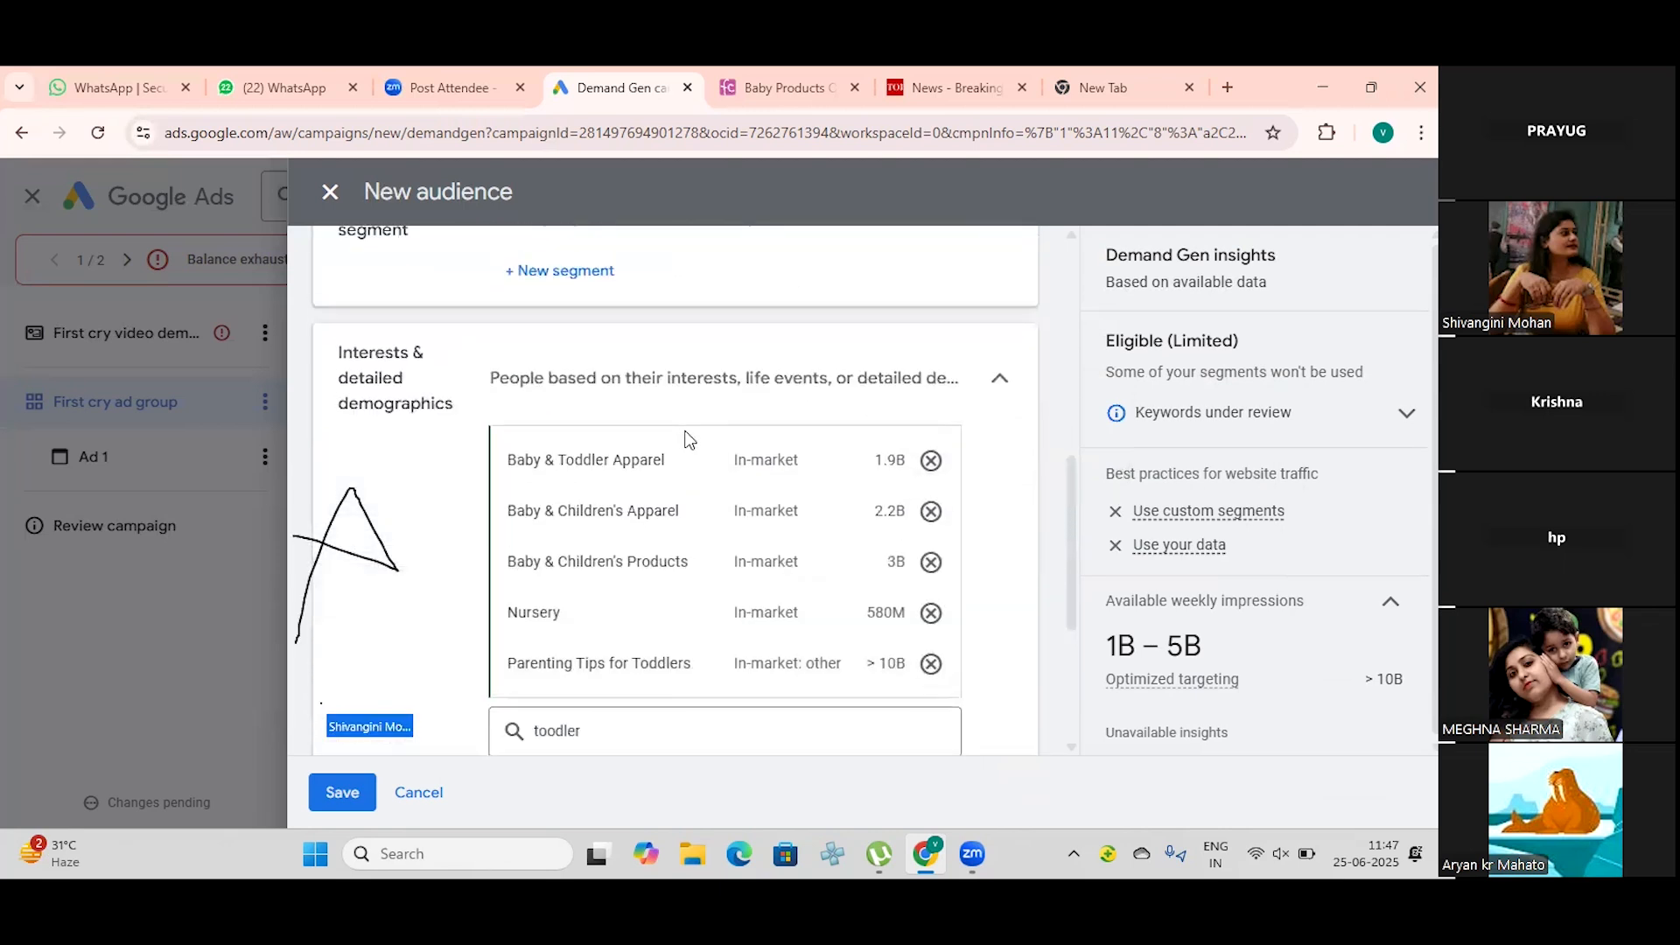
Step: Expand the audience's demographics and additional demographics to examine gender, age, parental status and household income options
scroll(682, 440, "down", 4)
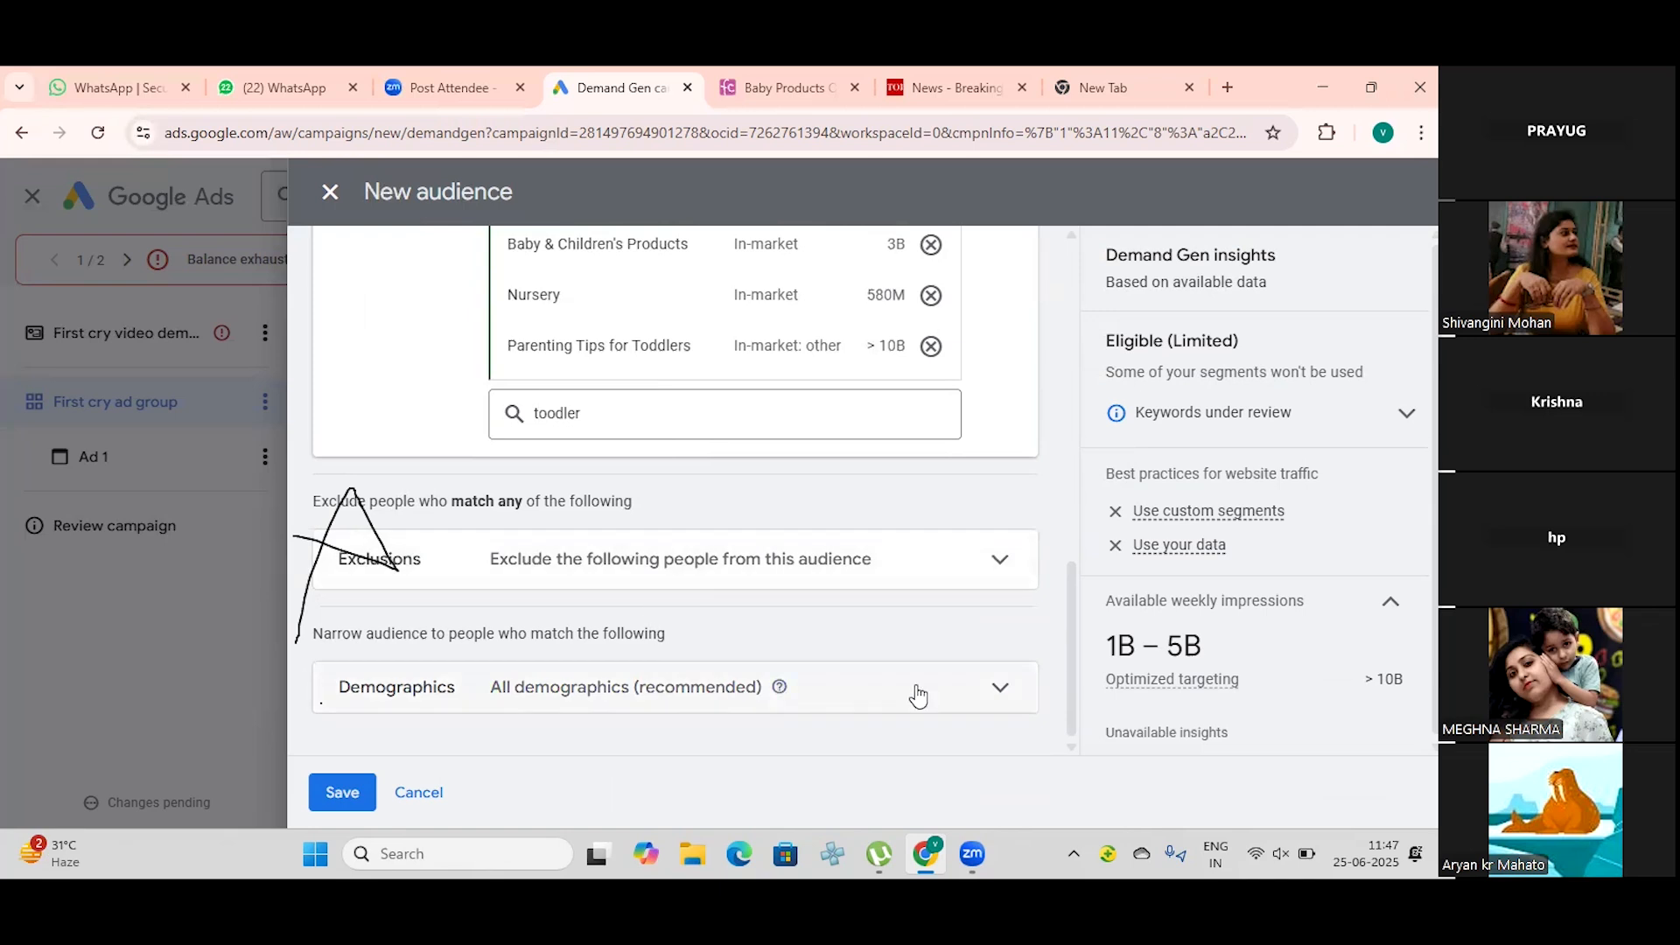
left_click(990, 695)
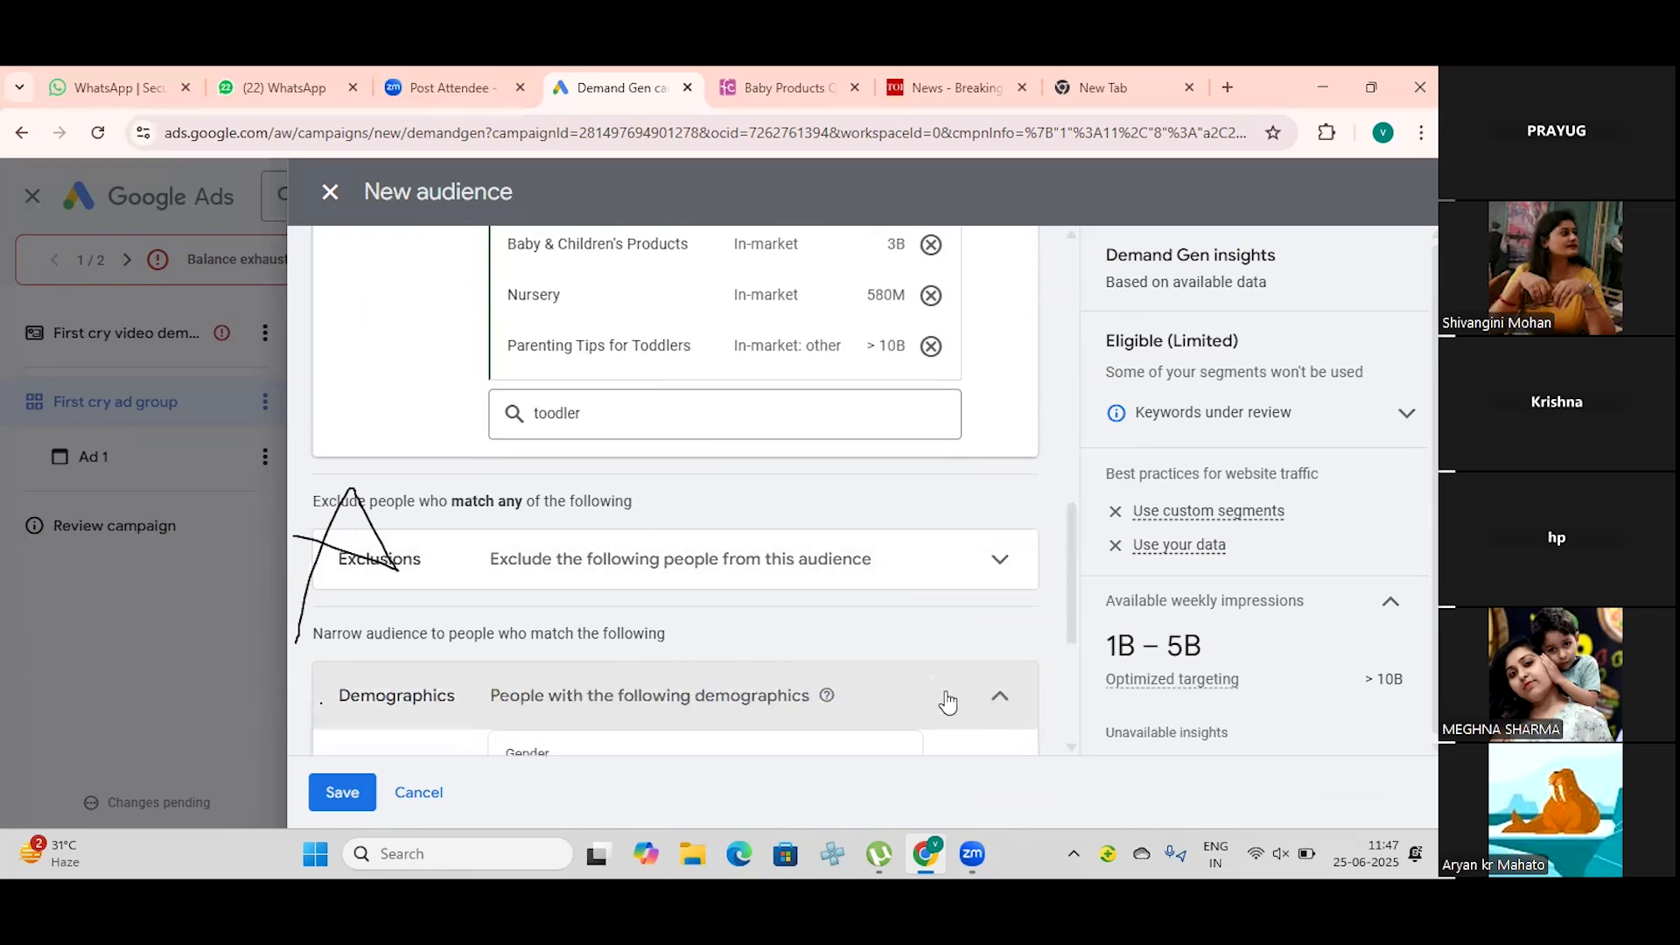
scroll(817, 695, "down", 3)
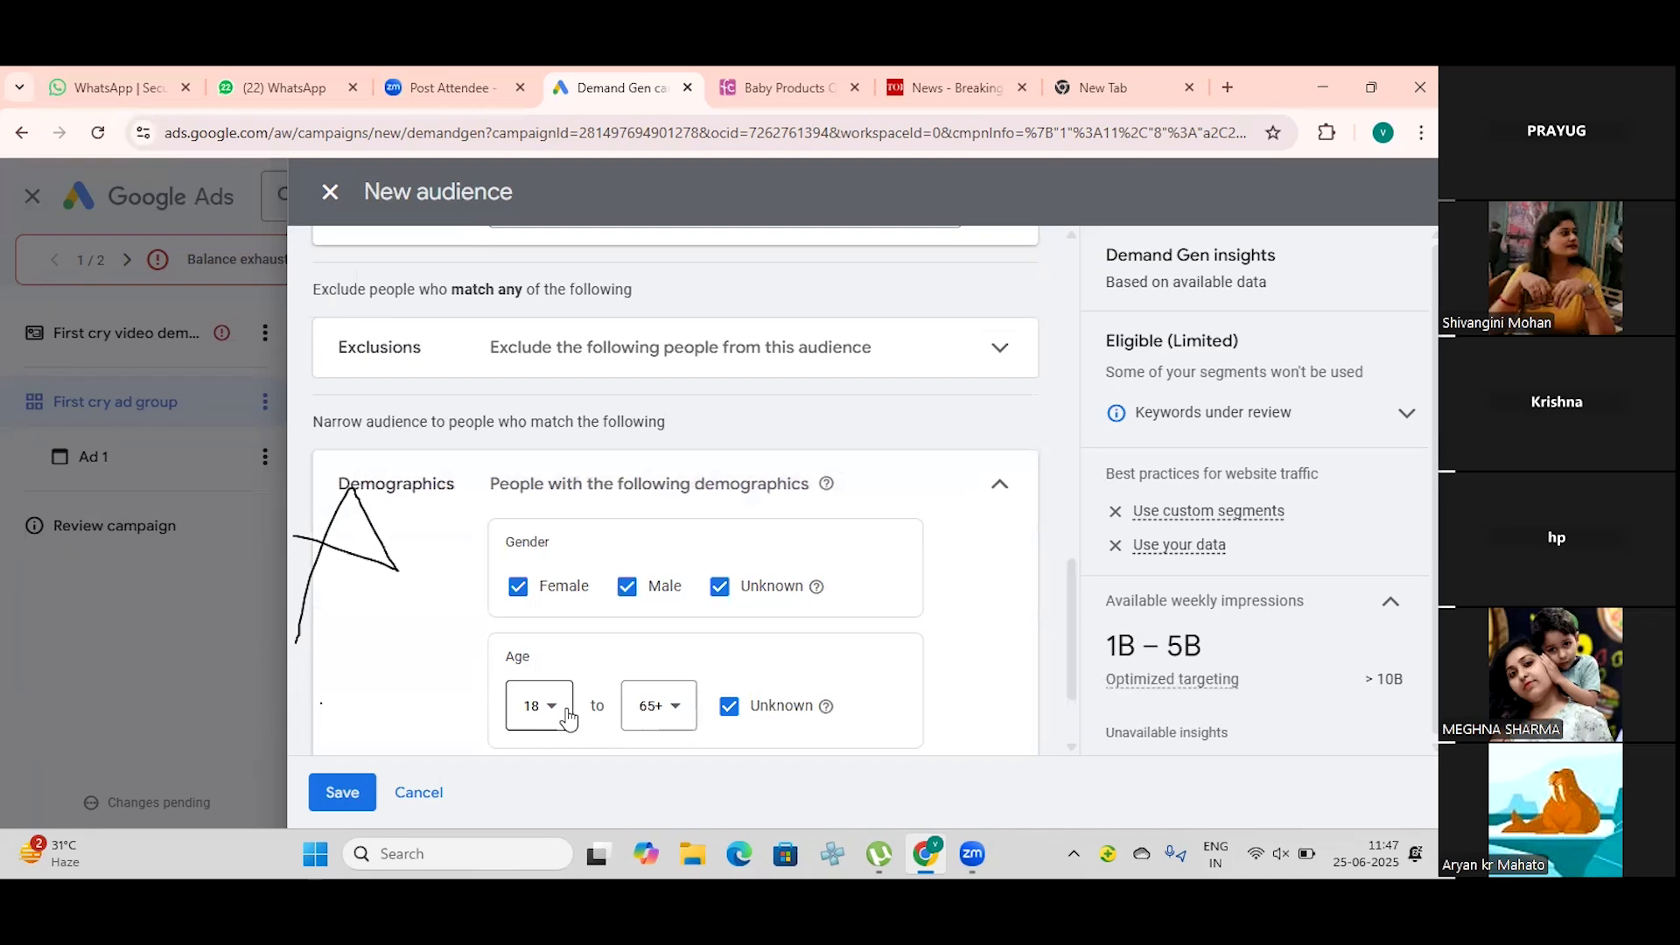
scroll(759, 694, "down", 1)
scroll(759, 695, "down", 1)
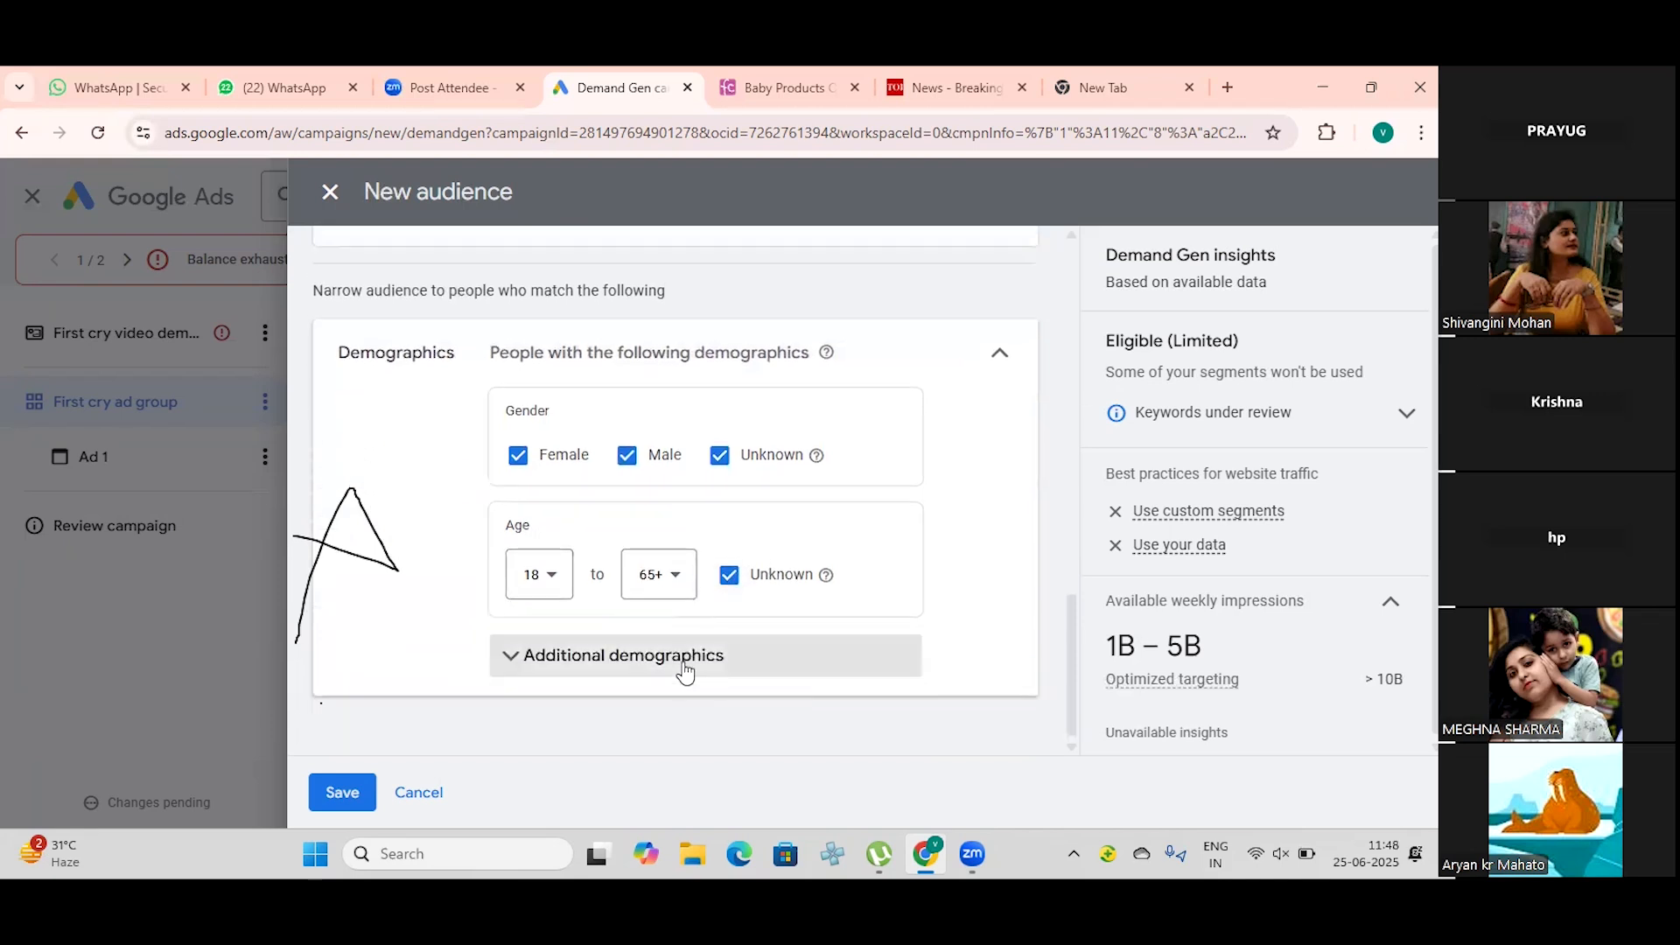
left_click(540, 665)
scroll(560, 669, "down", 3)
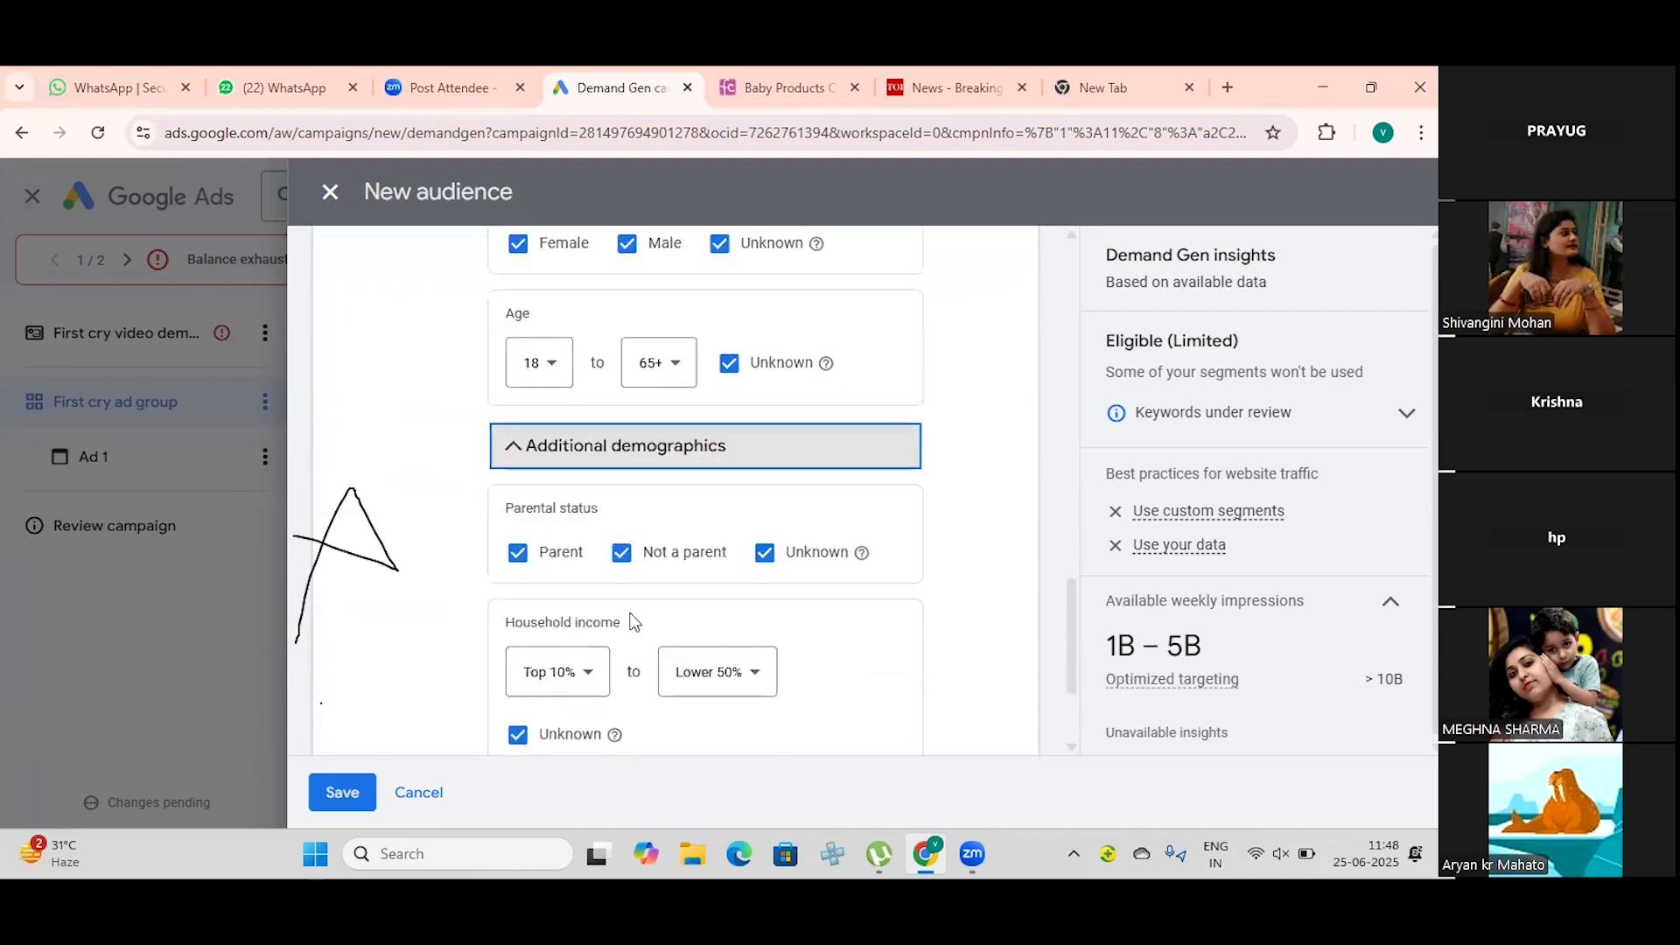
Step: Exclude non-parents from the parental status, include them again, review household income and save the audience
left_click(622, 553)
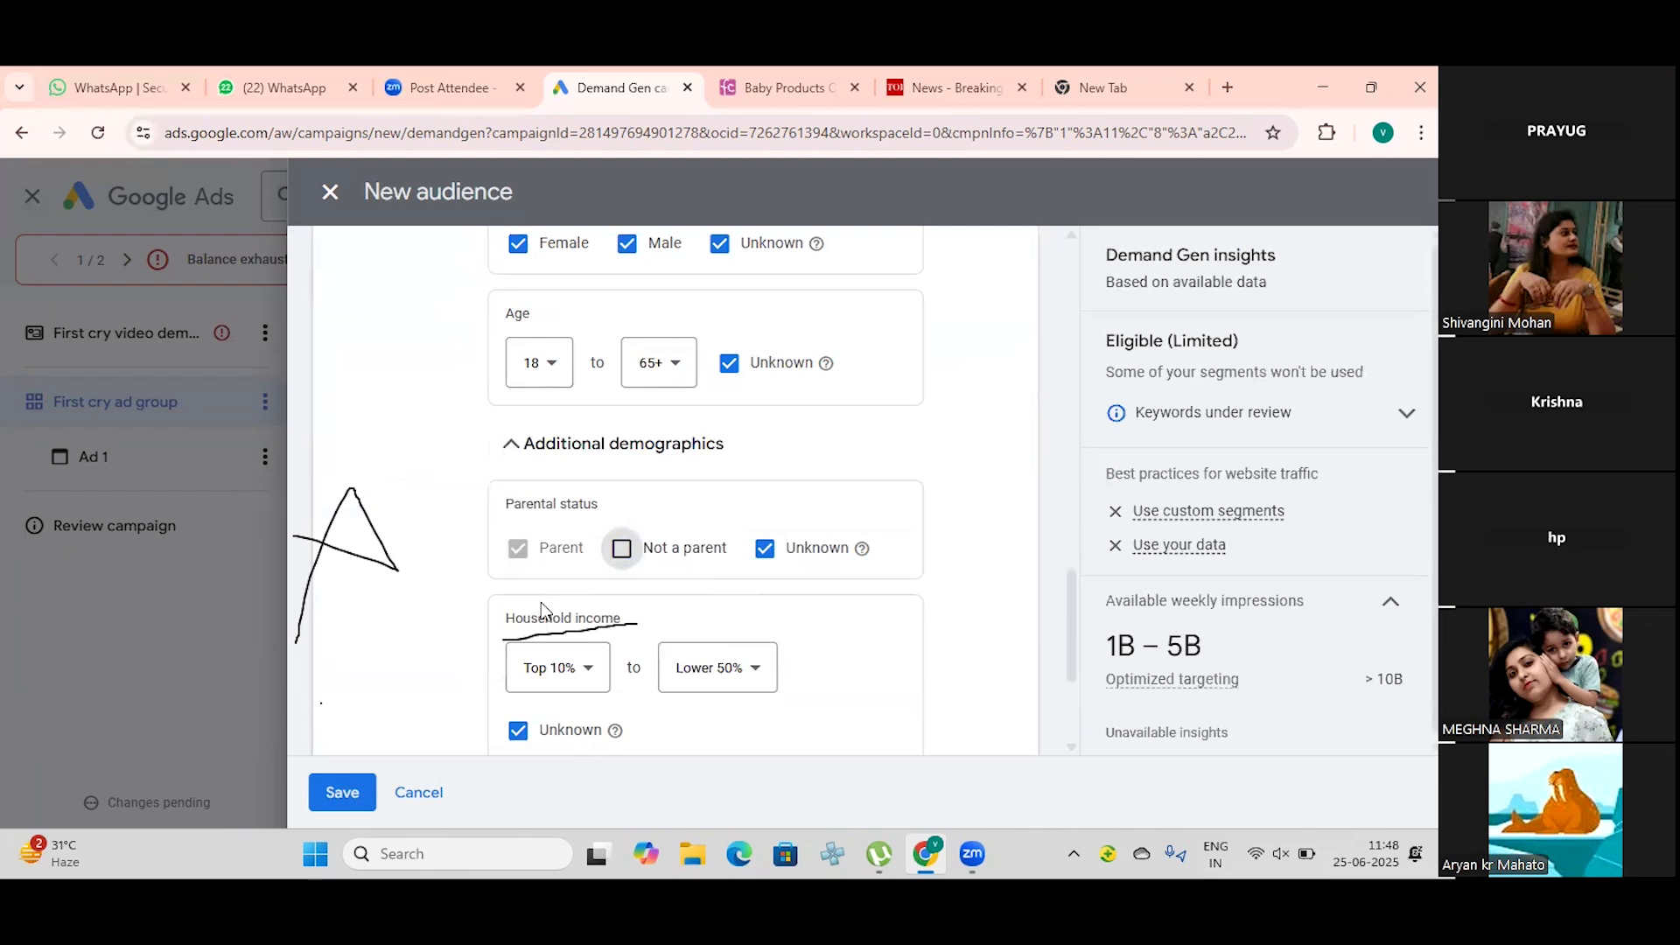
left_click(623, 551)
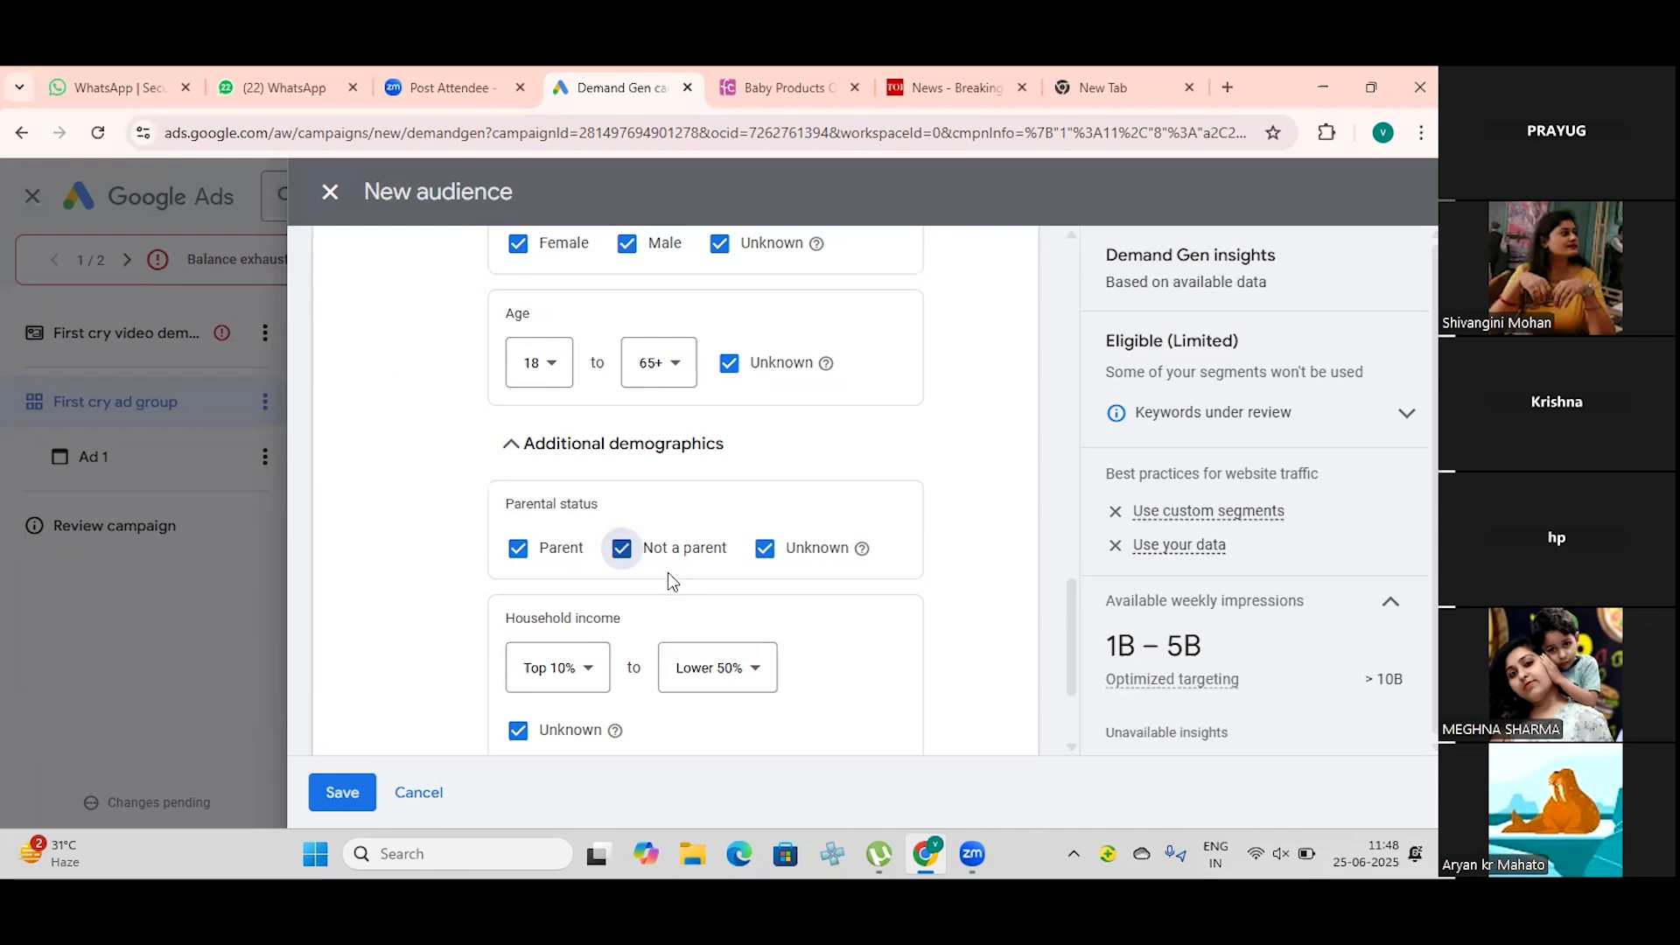
scroll(669, 573, "down", 1)
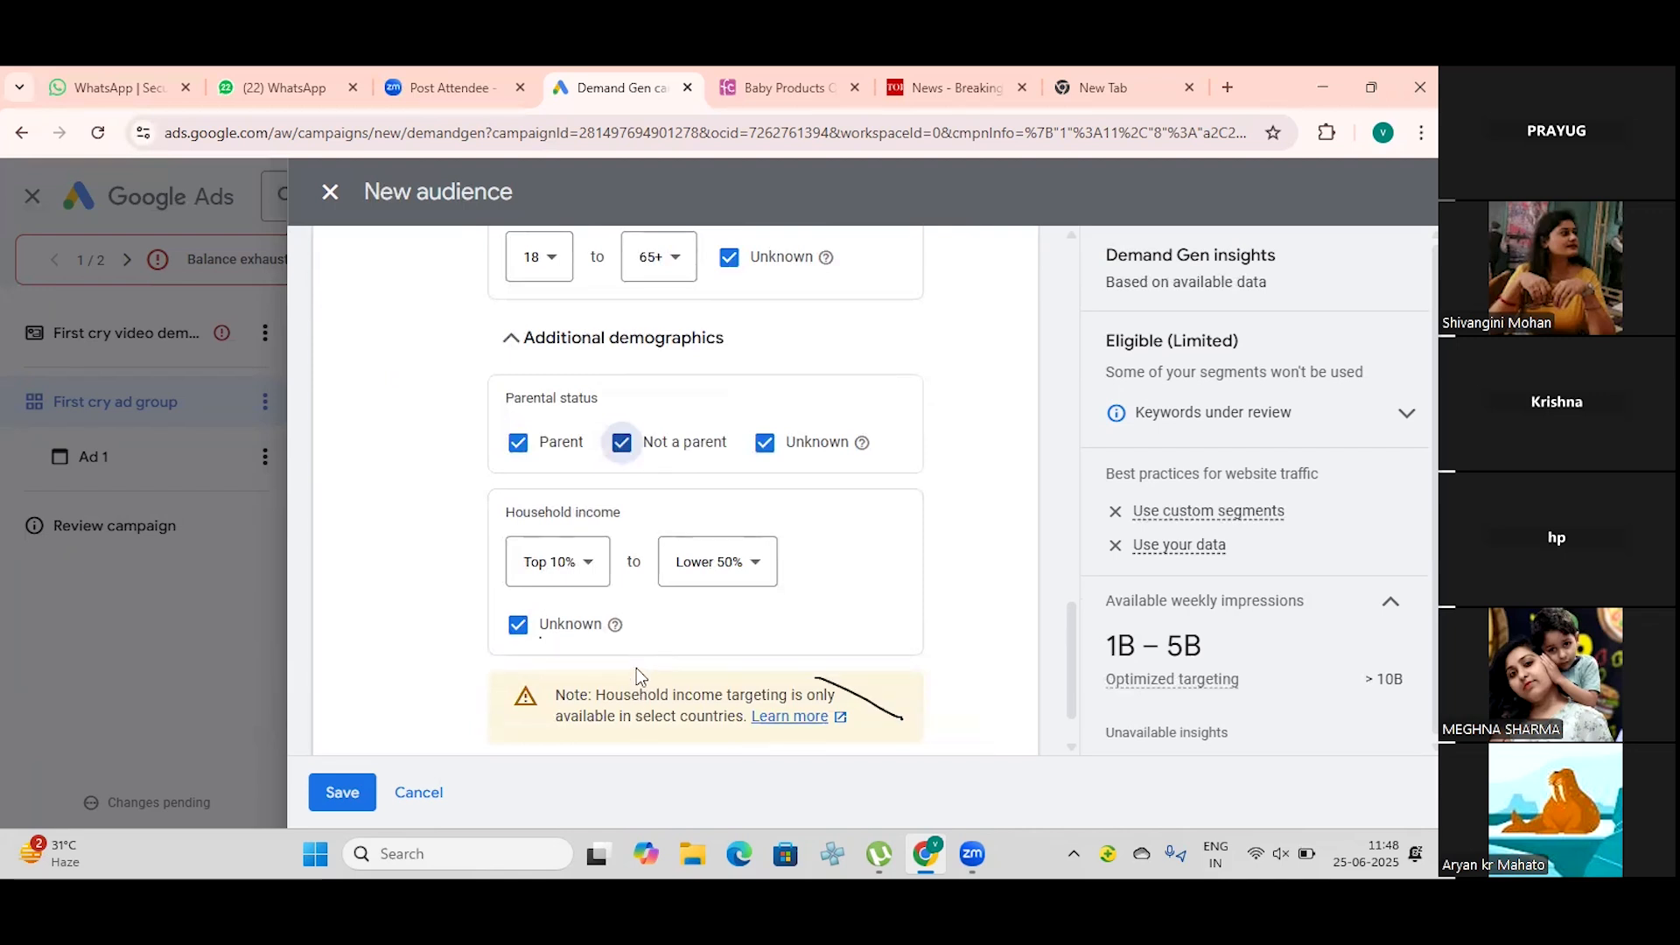
scroll(643, 670, "down", 2)
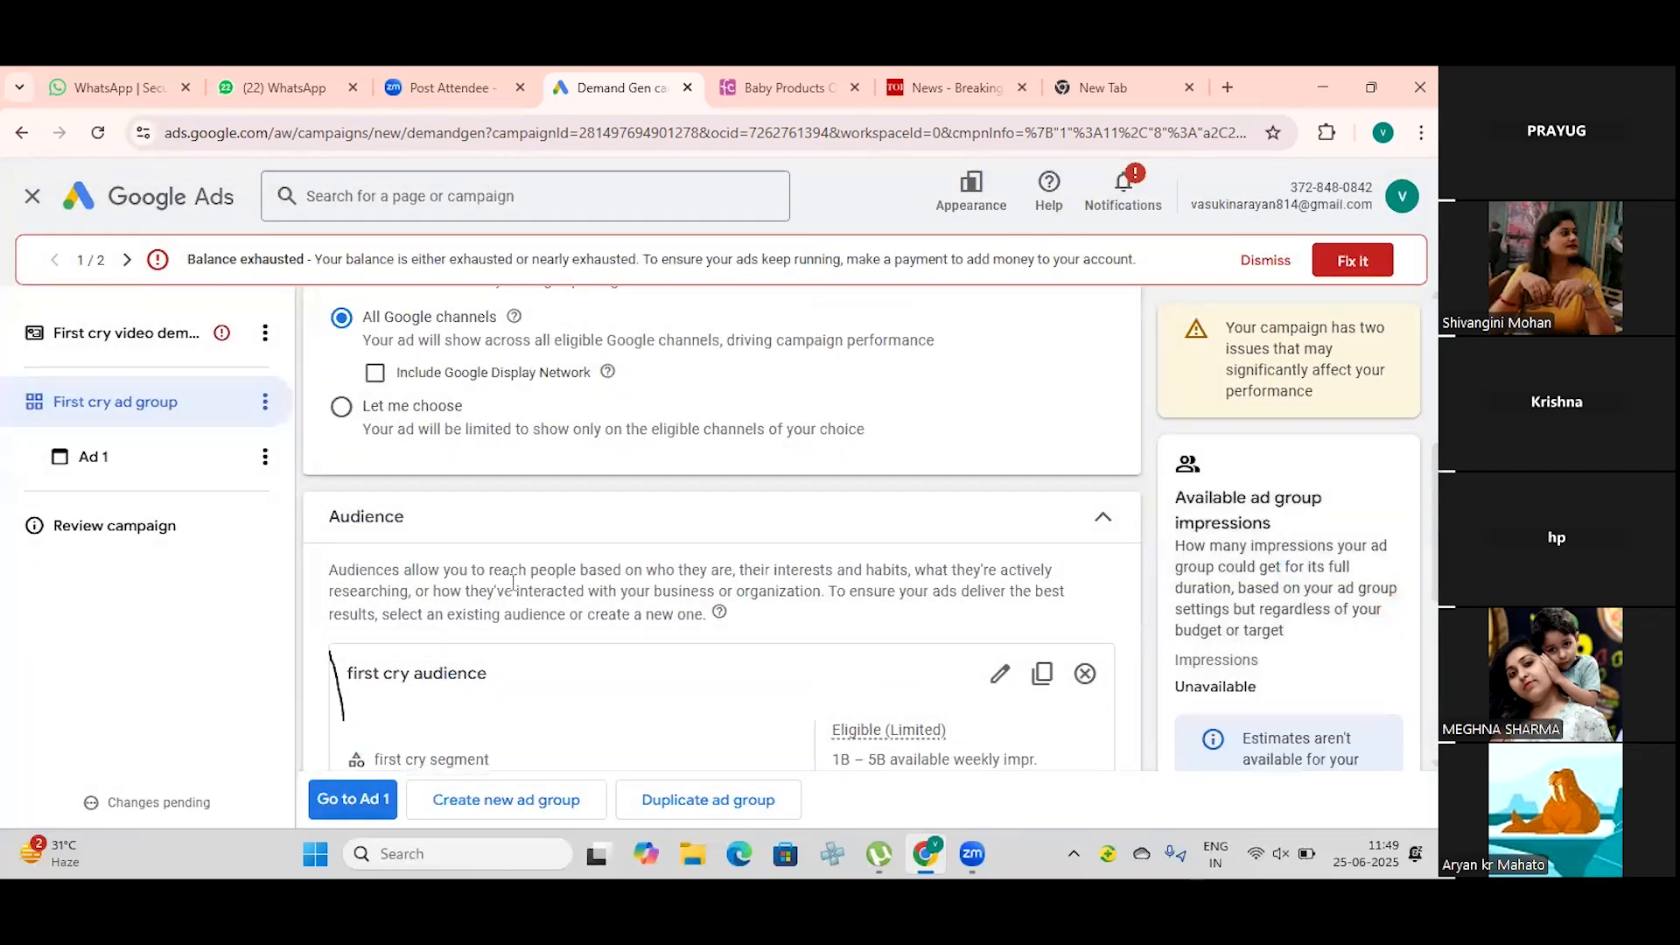
Step: Turn on optimized targeting for the ad group
scroll(513, 583, "down", 5)
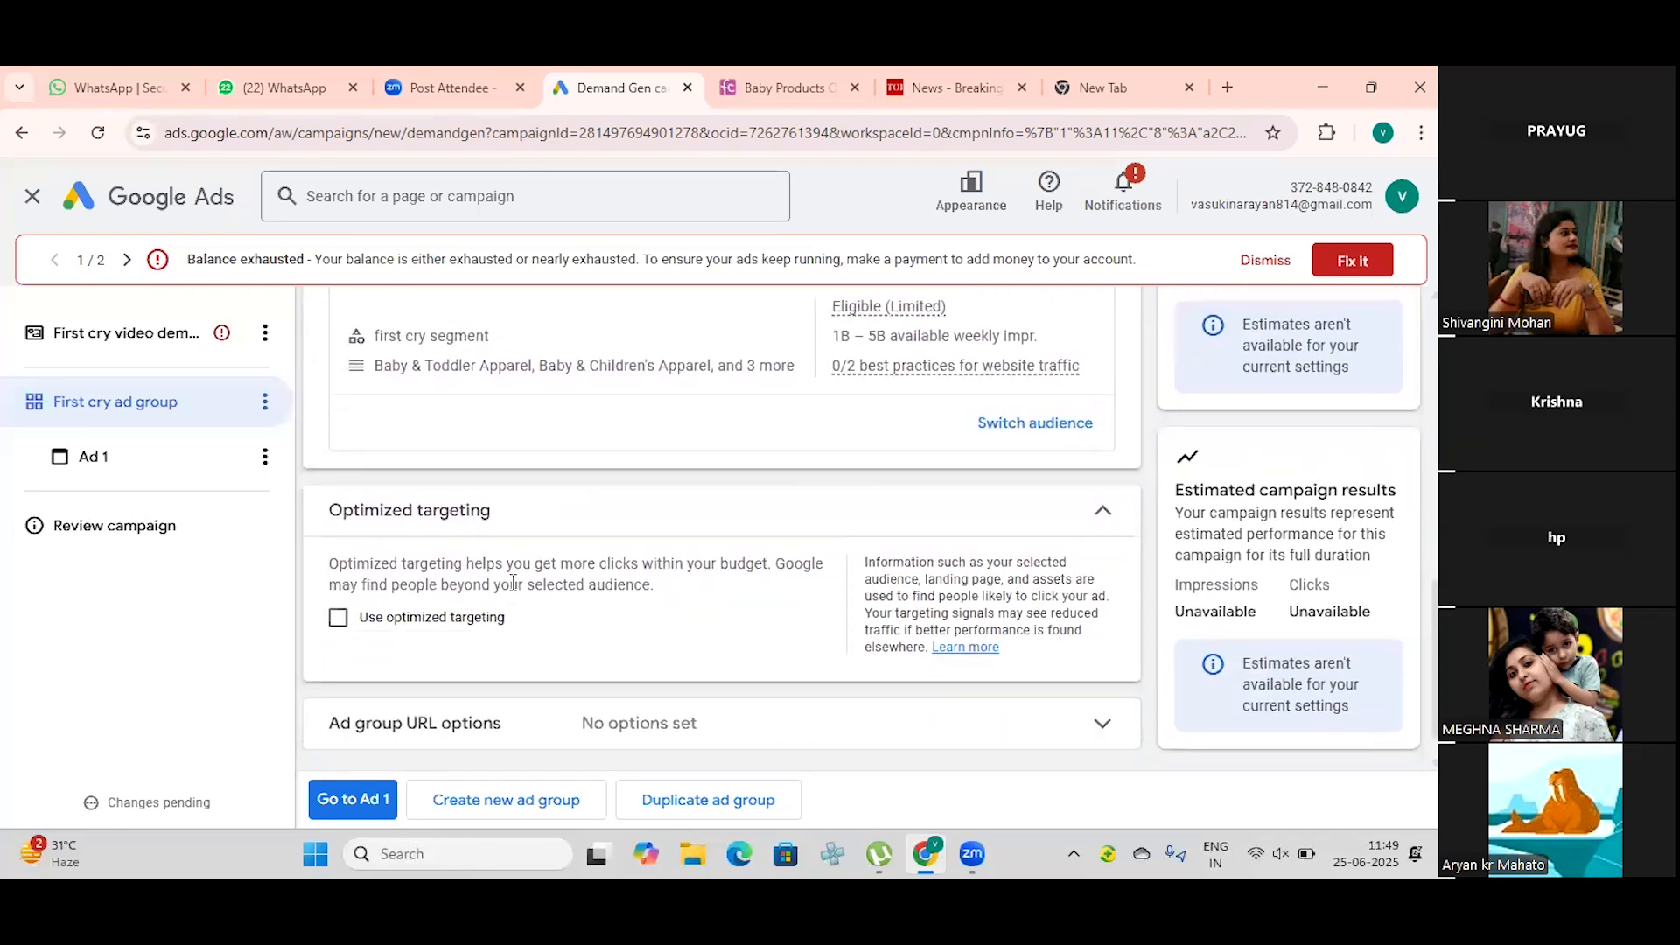
left_click(337, 619)
scroll(453, 616, "down", 1)
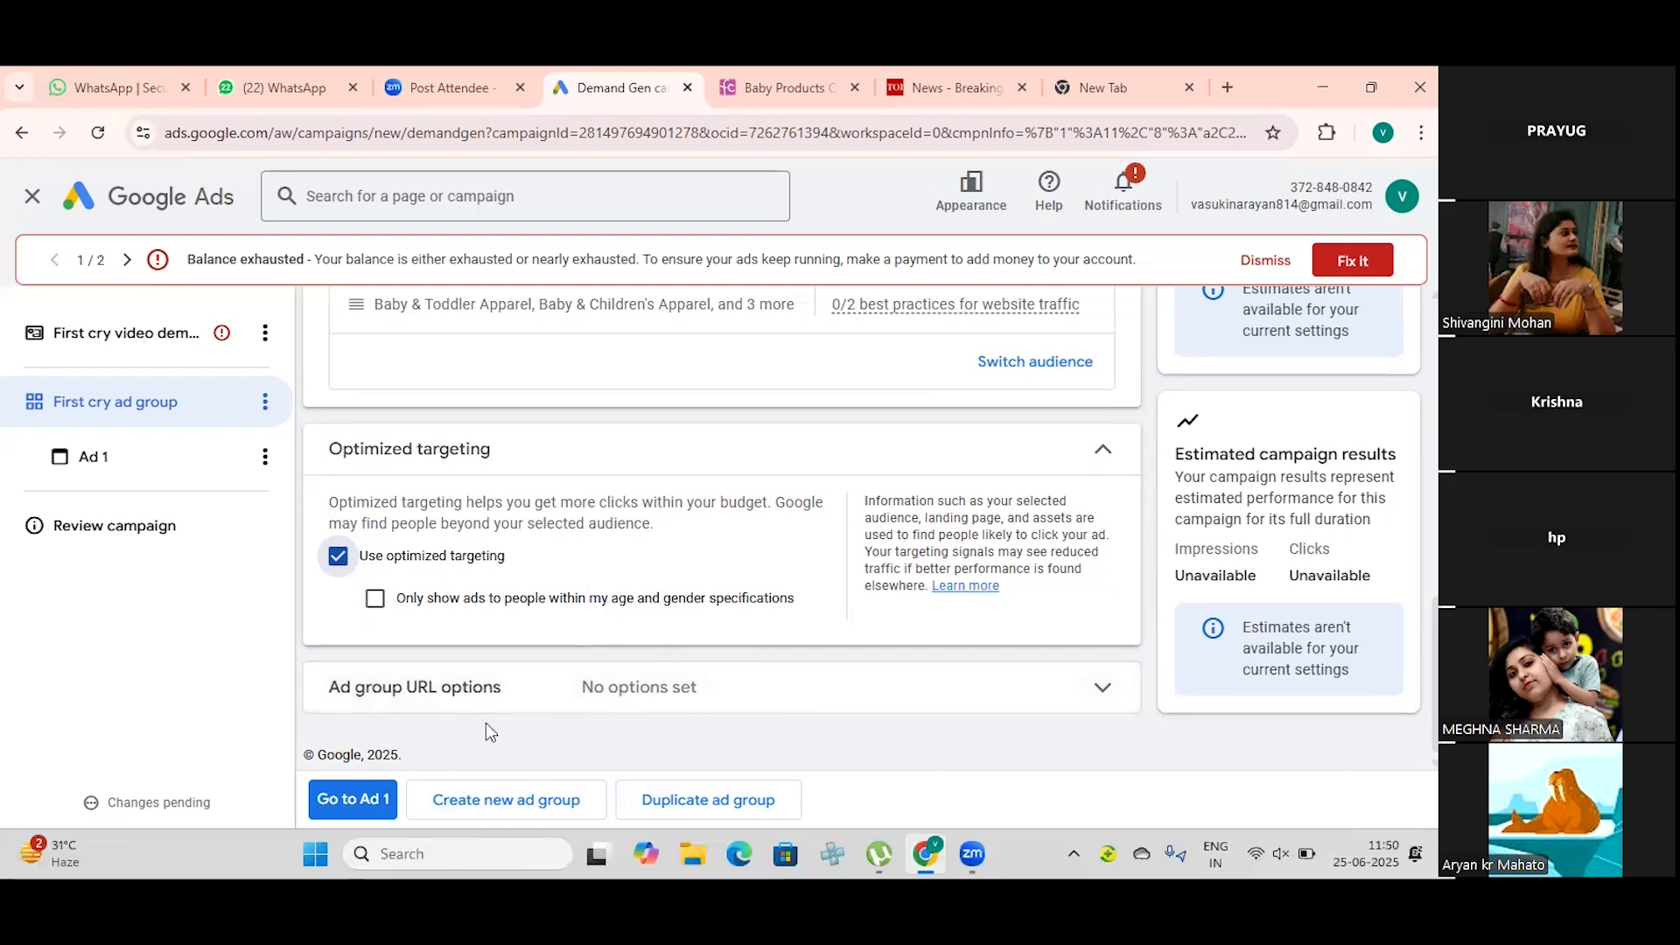
Step: Examine the ad group URL options, collapse them and go on to the ad
left_click(1042, 689)
scroll(735, 644, "down", 2)
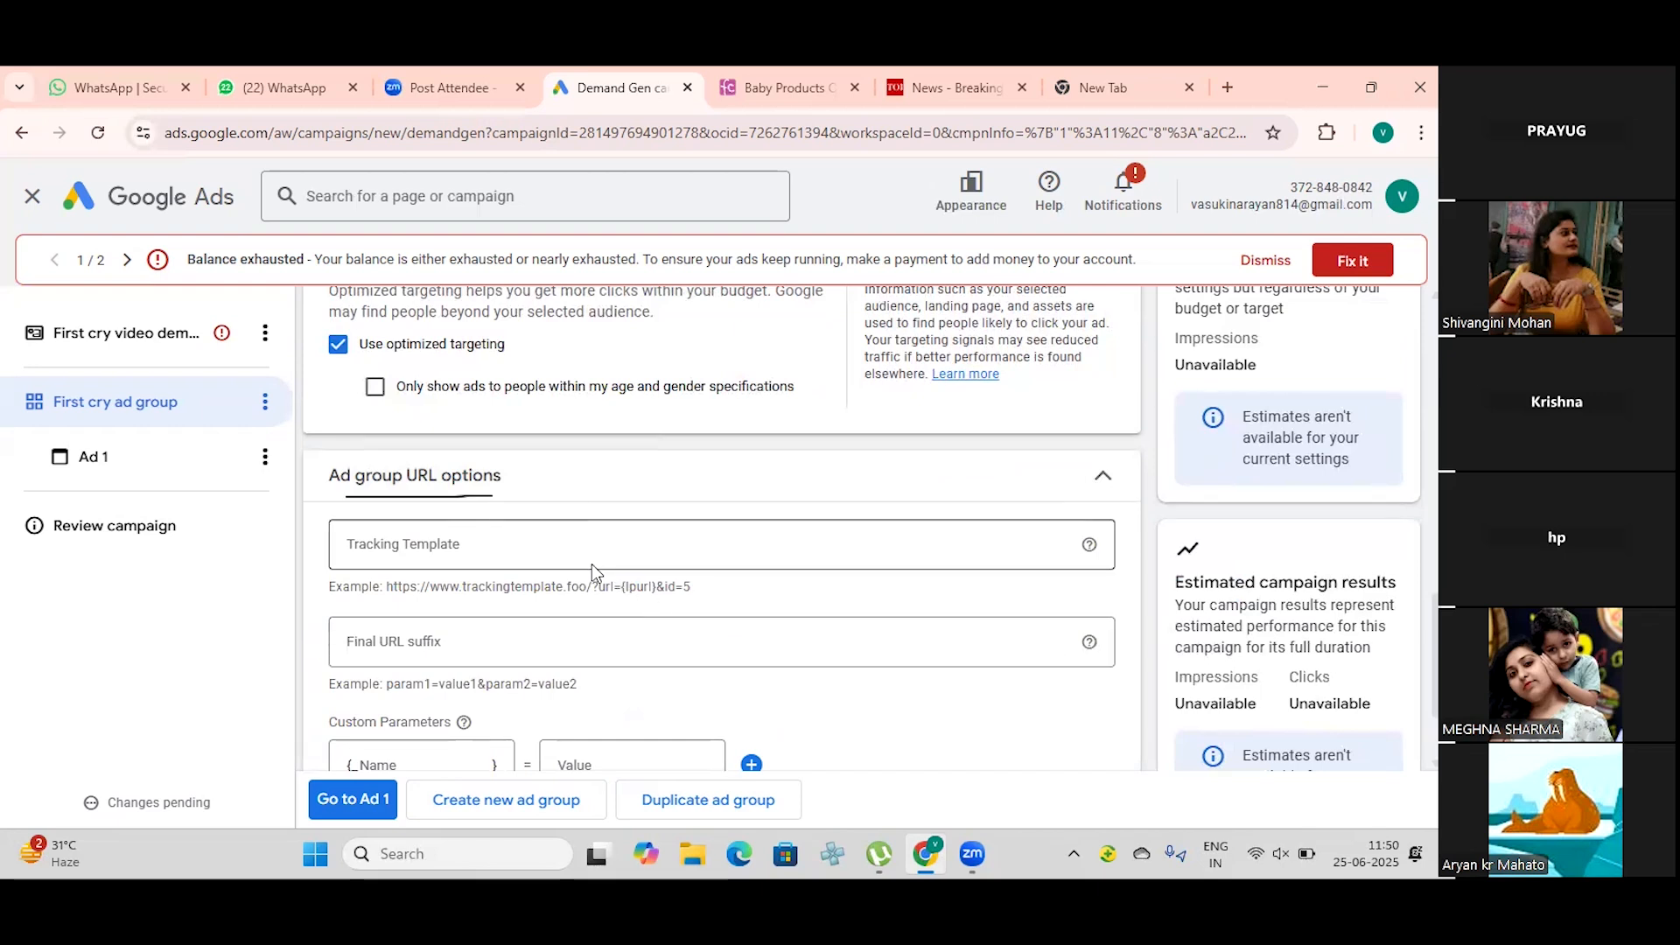
scroll(586, 562, "down", 2)
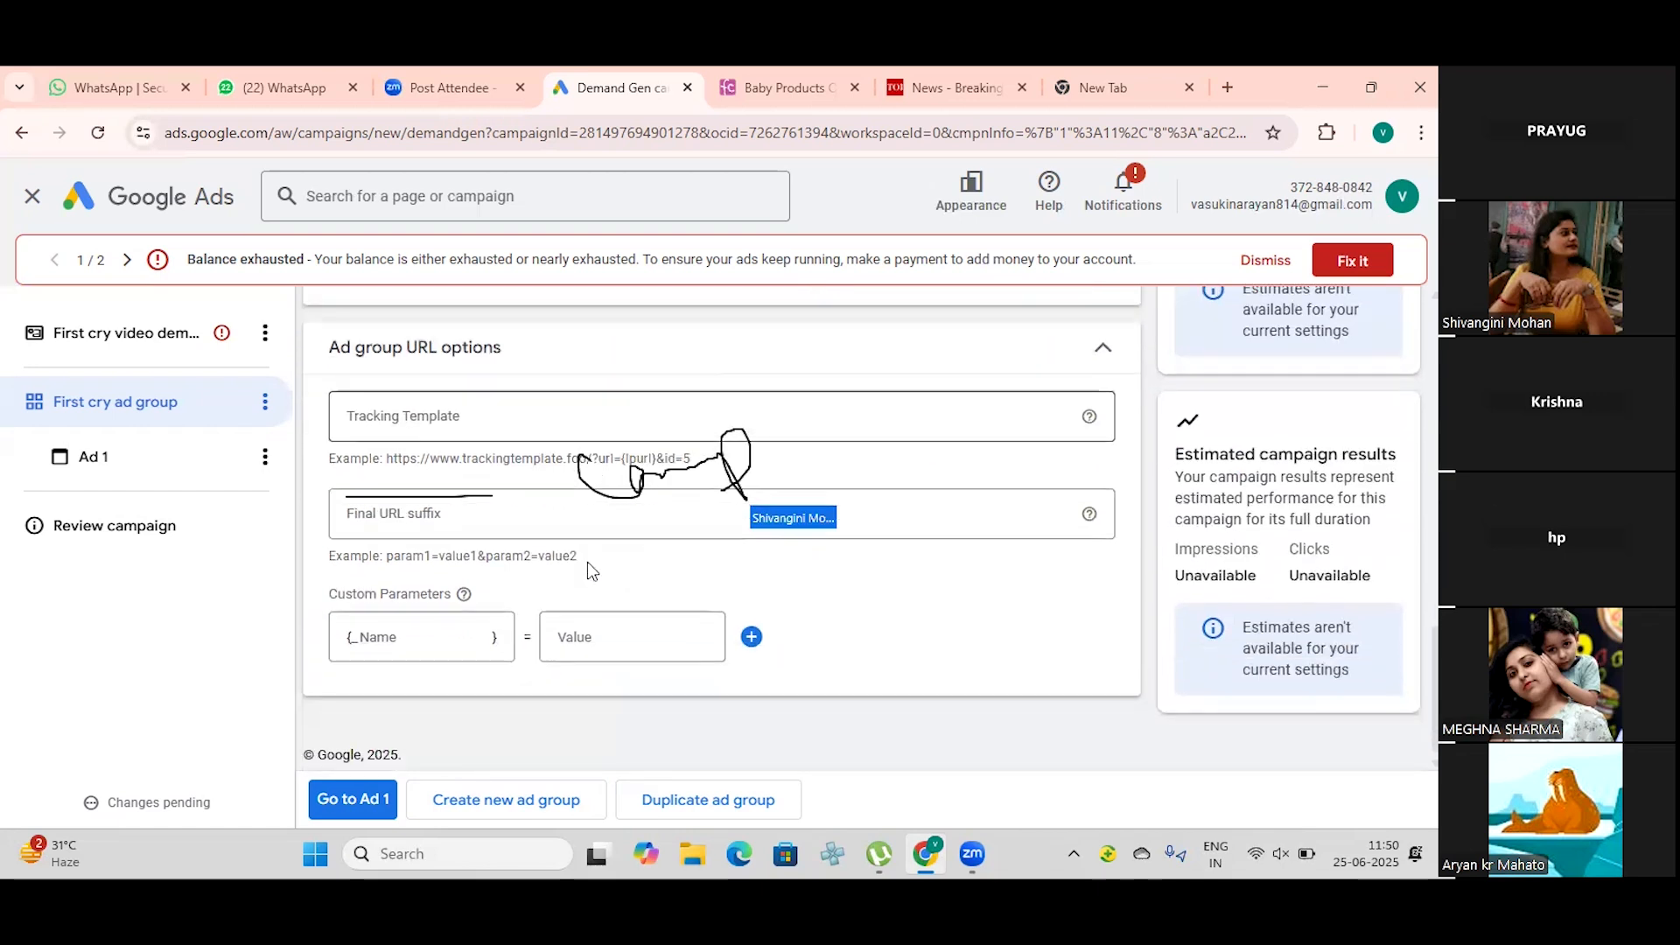
left_click(1099, 352)
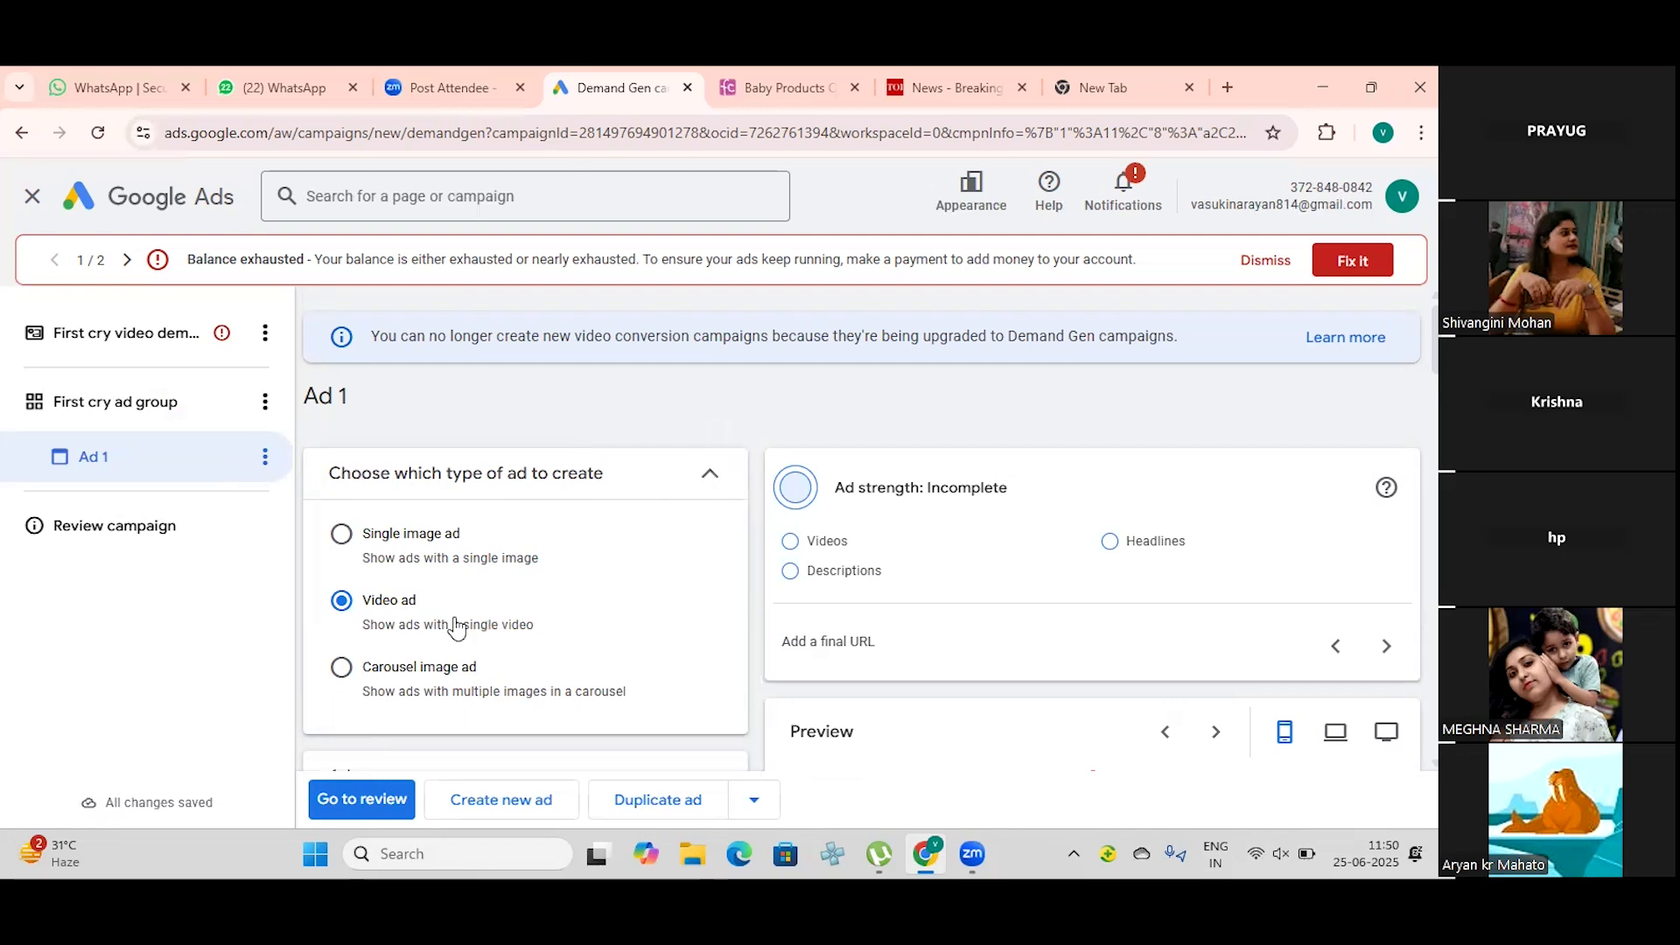
Step: Rename the ad as "first cry video demand gen ad"
scroll(455, 628, "down", 3)
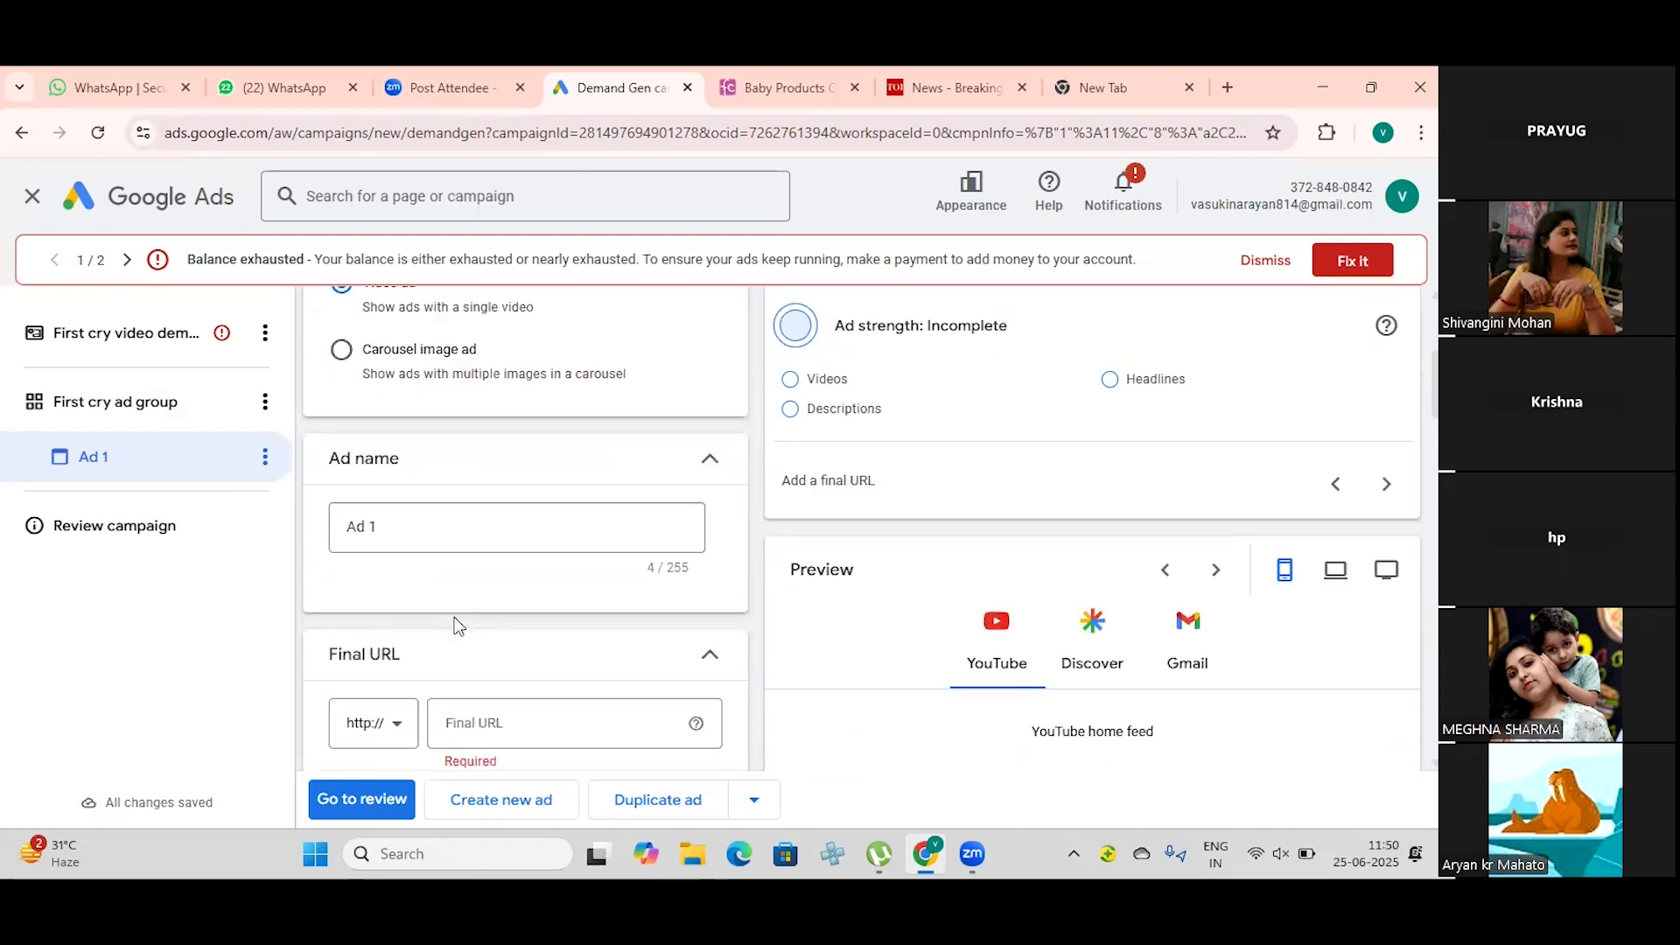
left_click(461, 532)
key("BackSpace")
key("BackSpace")
key("BackSpace")
key("BackSpace")
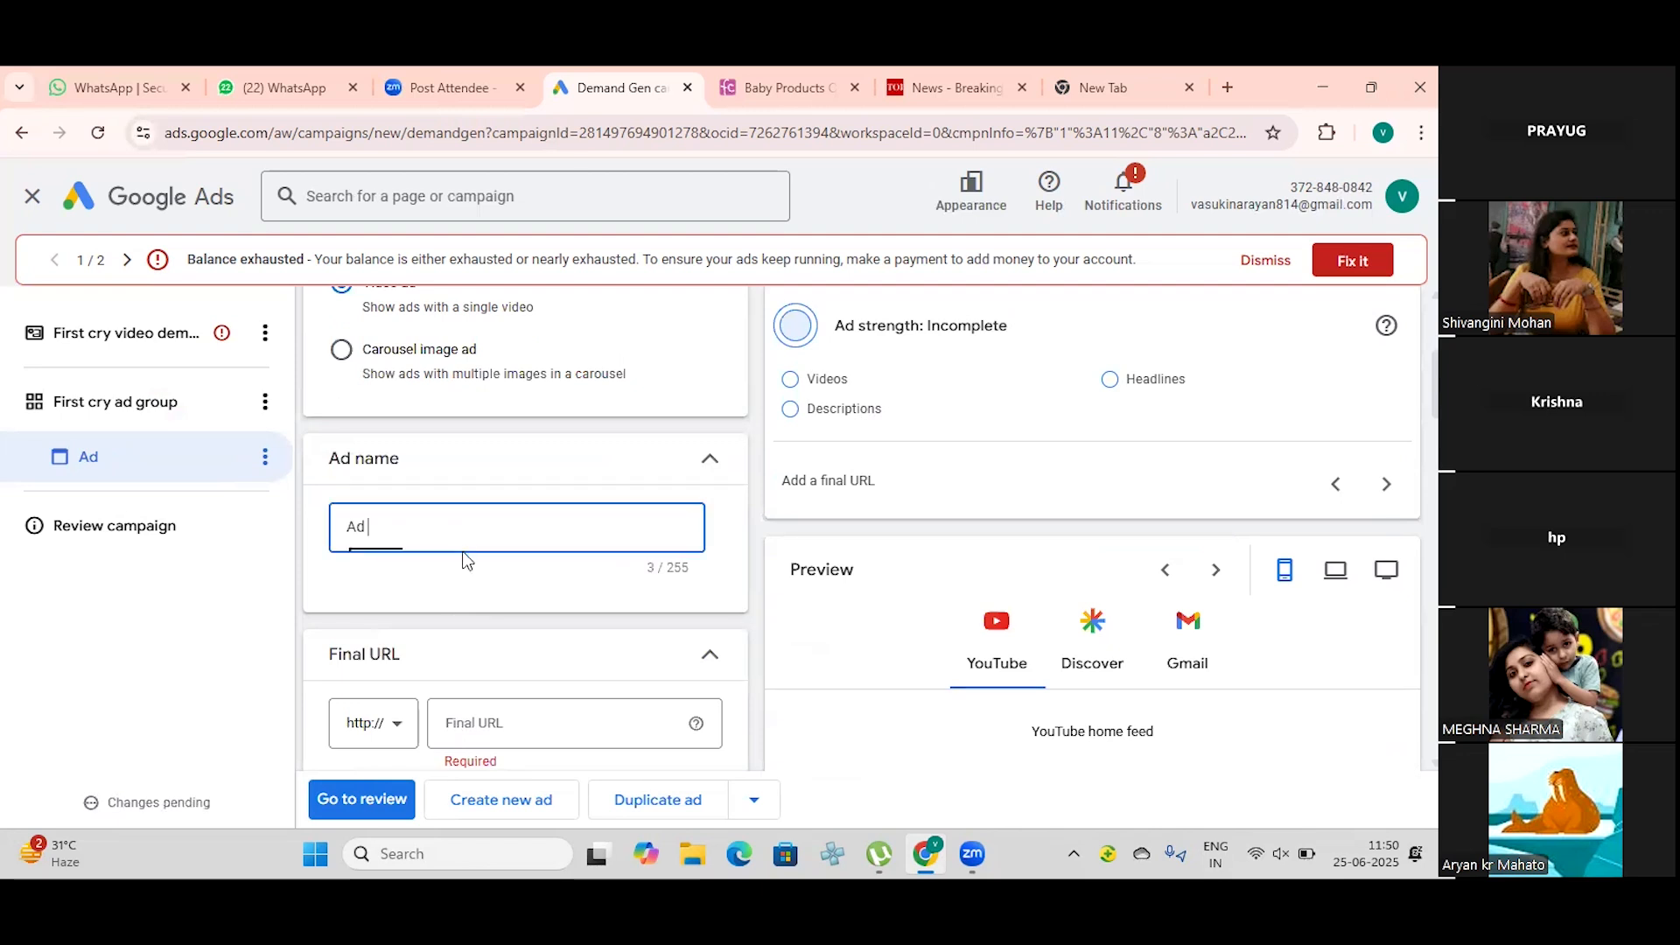
type("first cry video ")
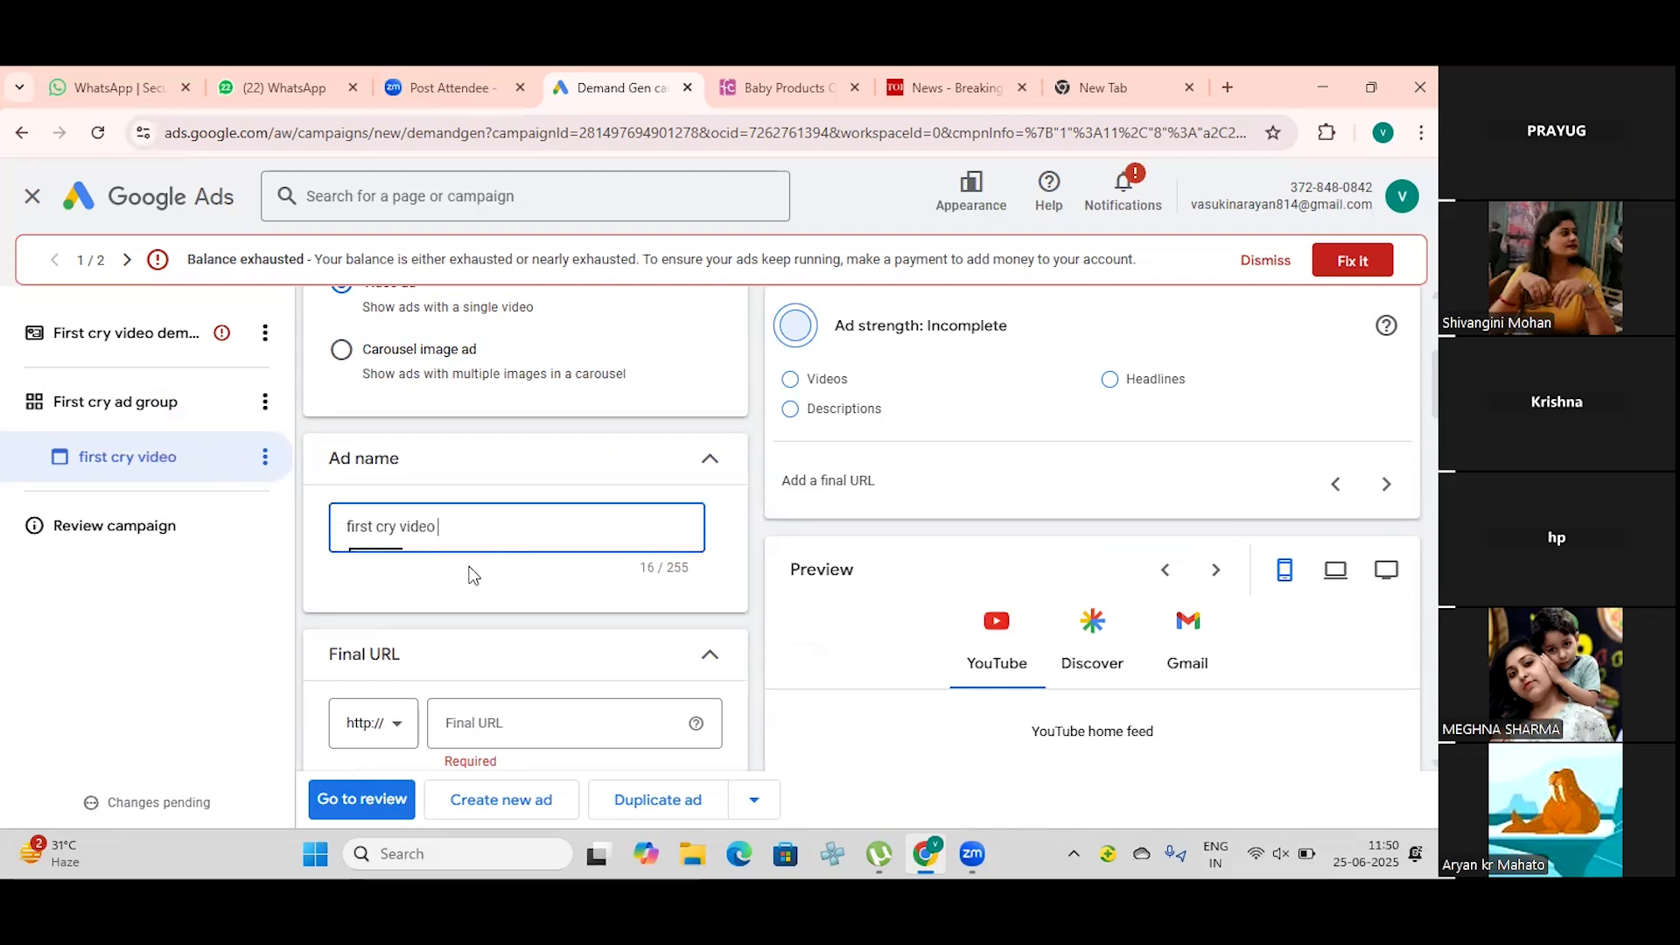
type("demand genr")
key("BackSpace")
type("a")
type(" add")
key("BackSpace")
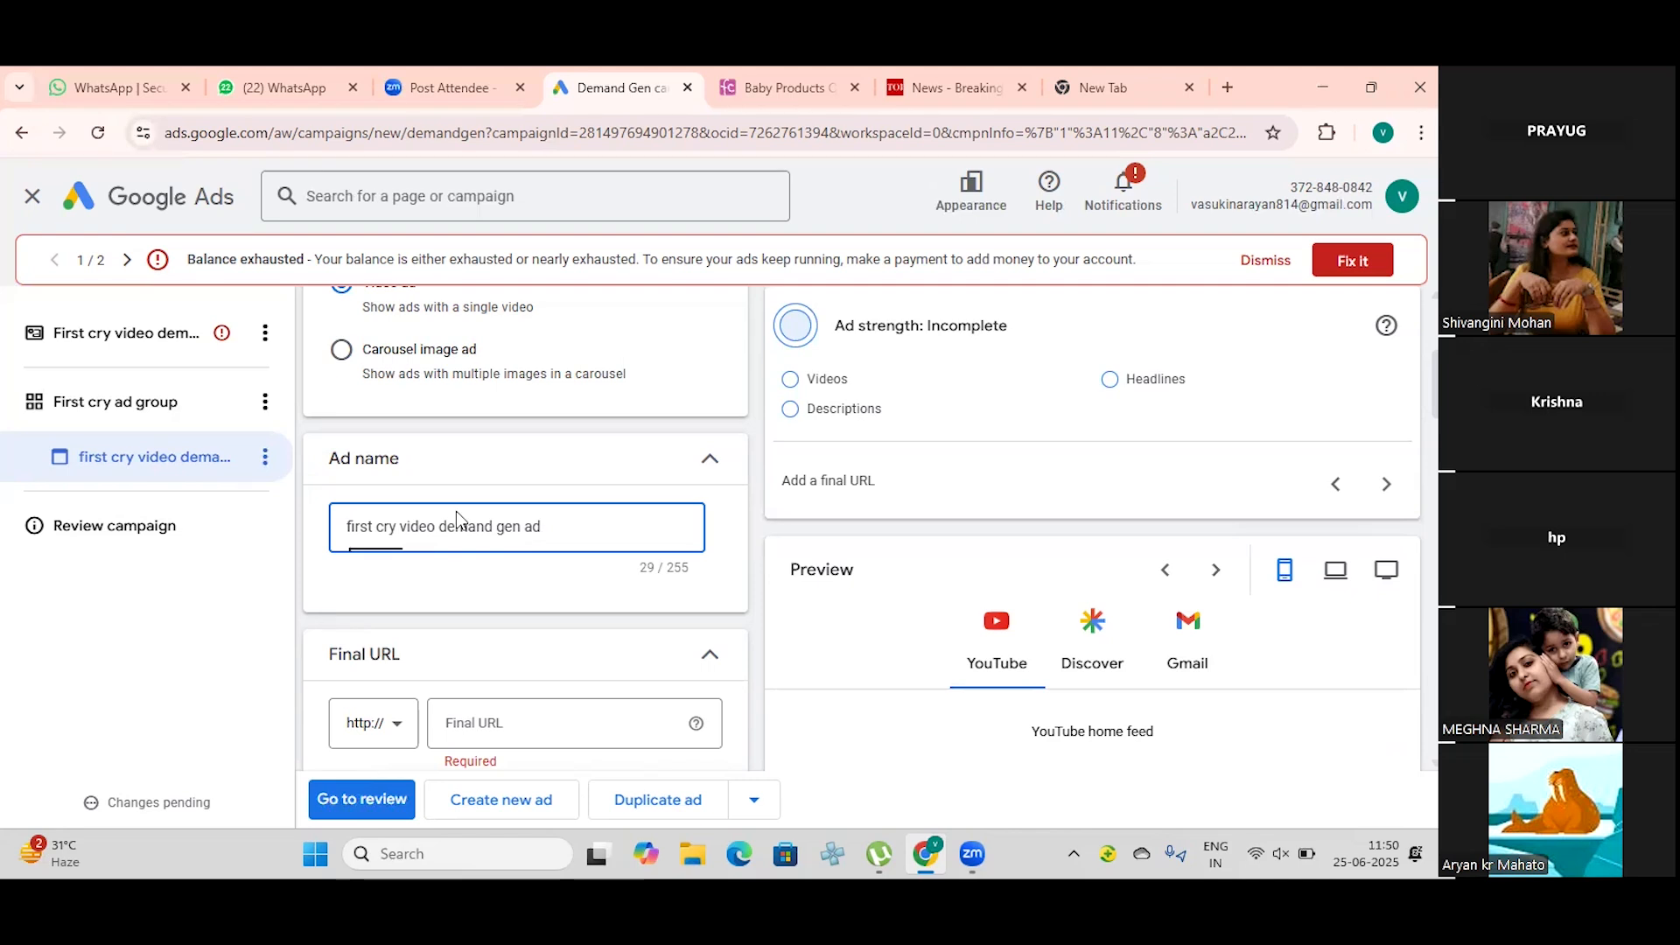
left_click(609, 716)
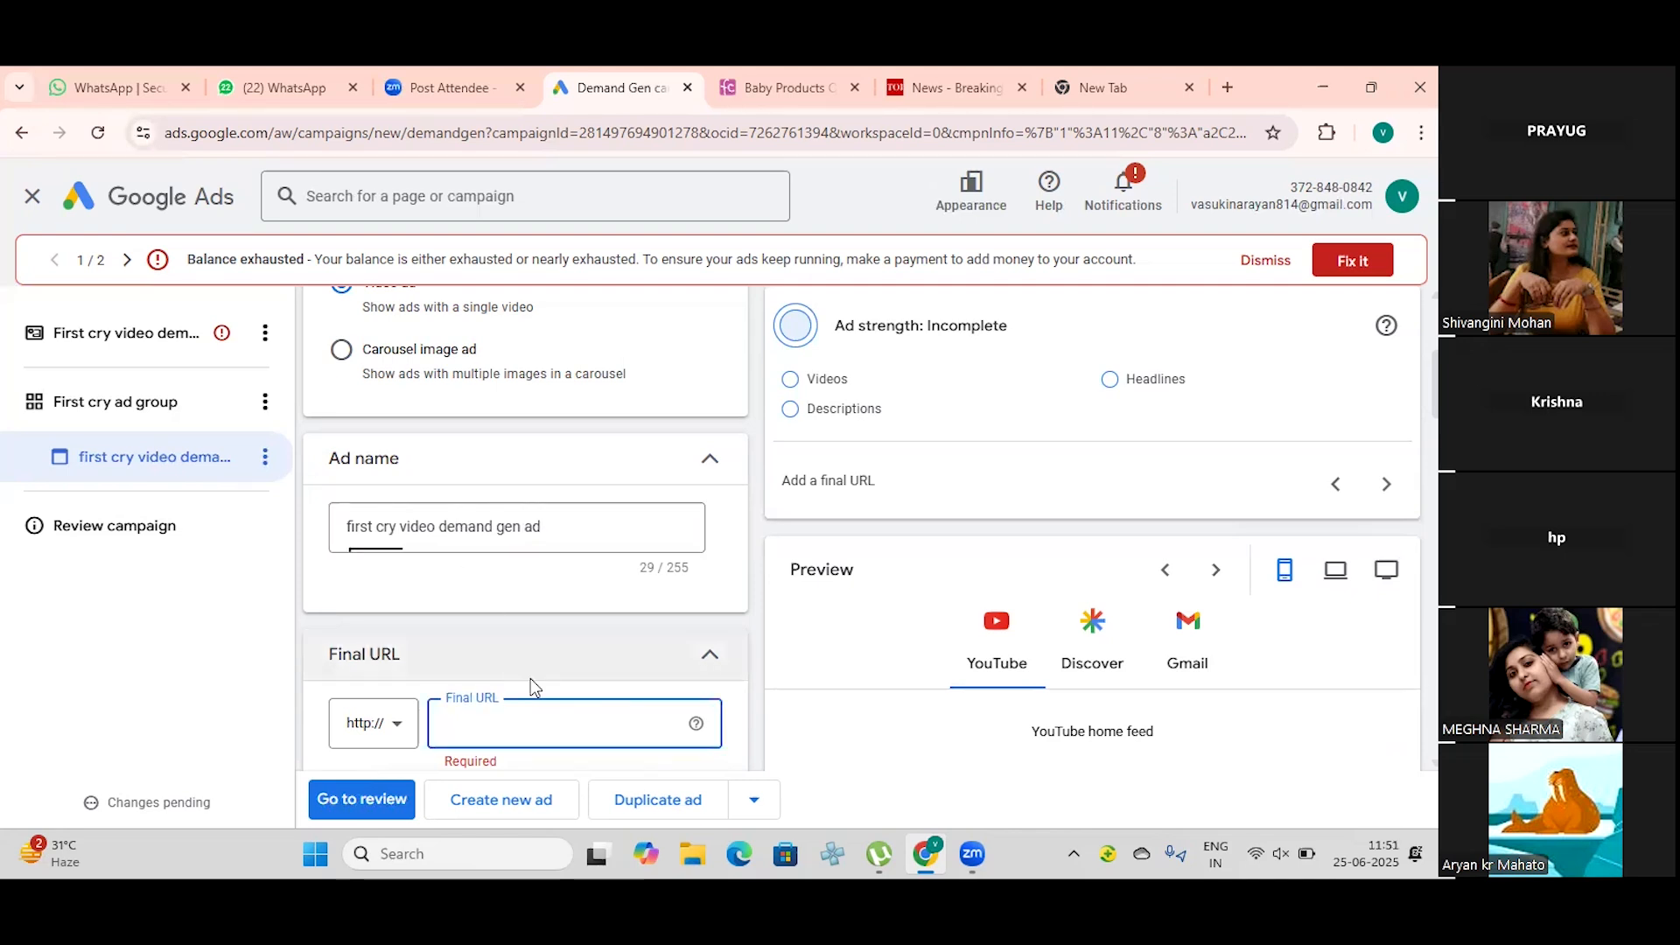
left_click(748, 83)
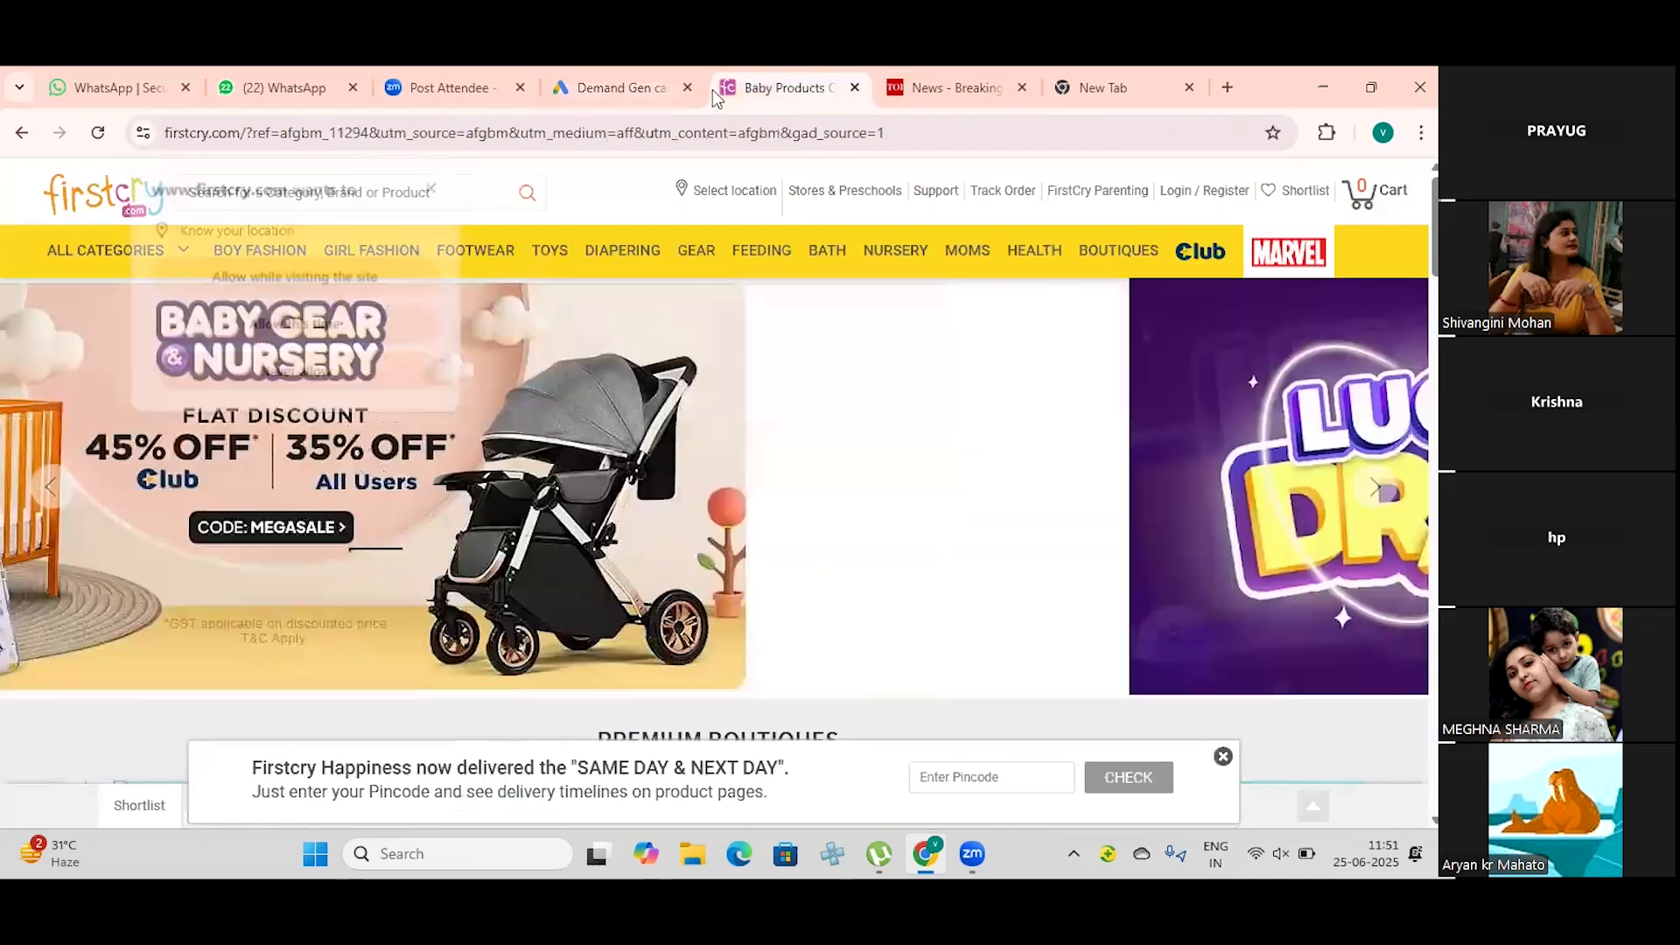
left_click(716, 129)
left_click_drag(717, 128, 897, 131)
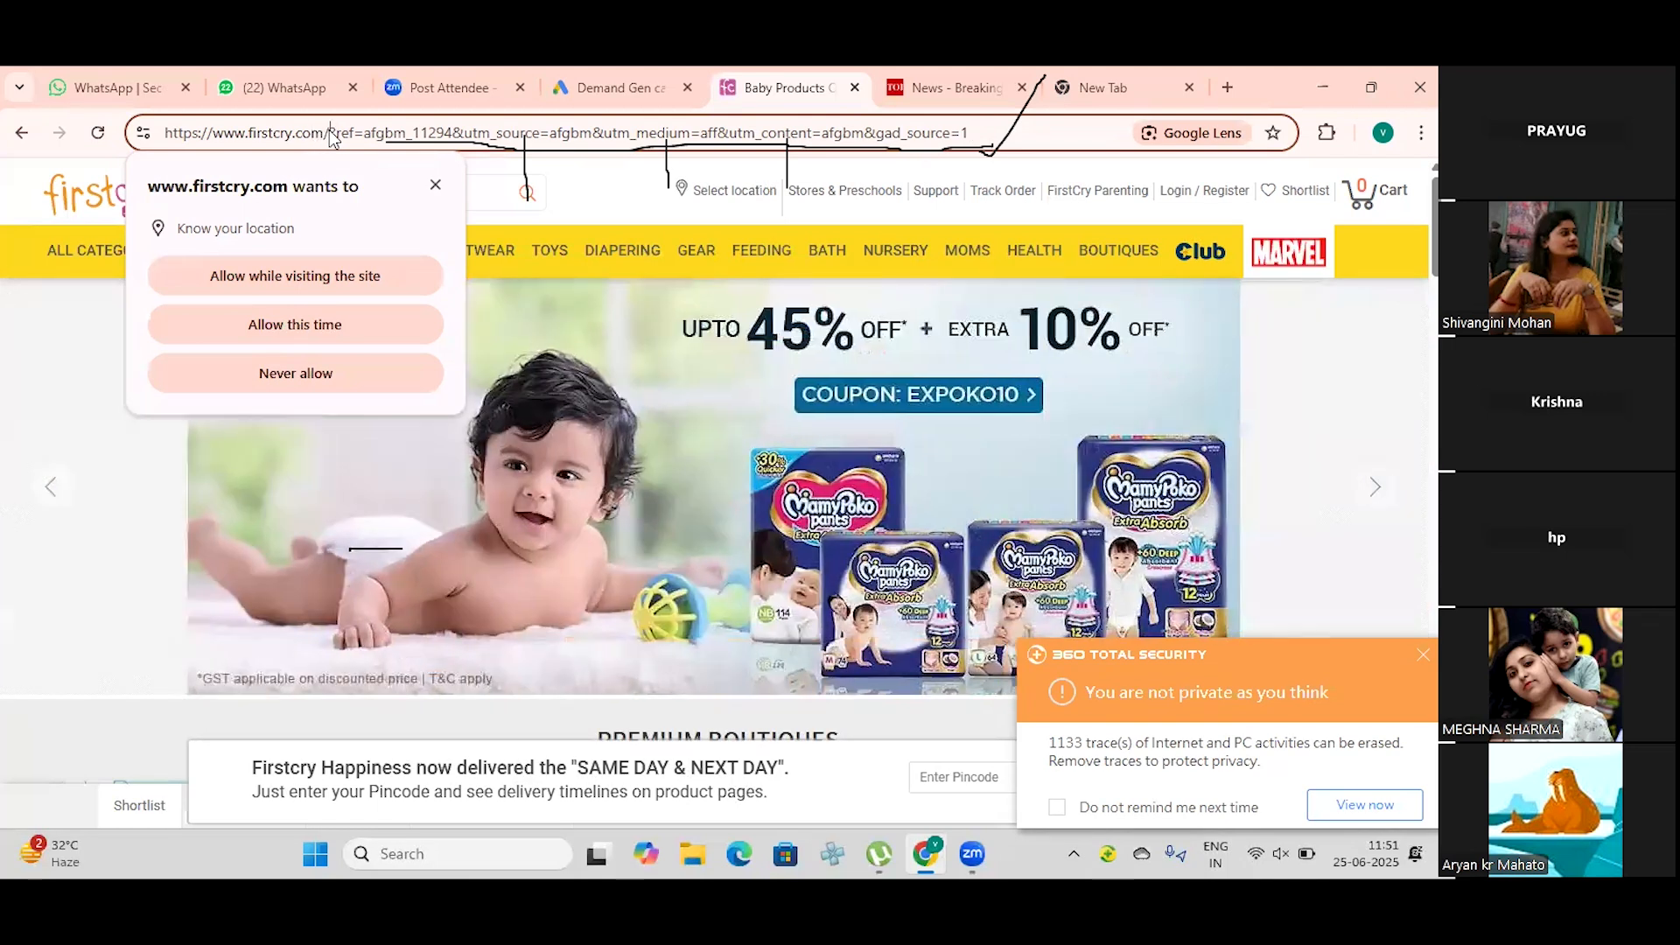
left_click_drag(329, 134, 159, 133)
key("ctrl+c")
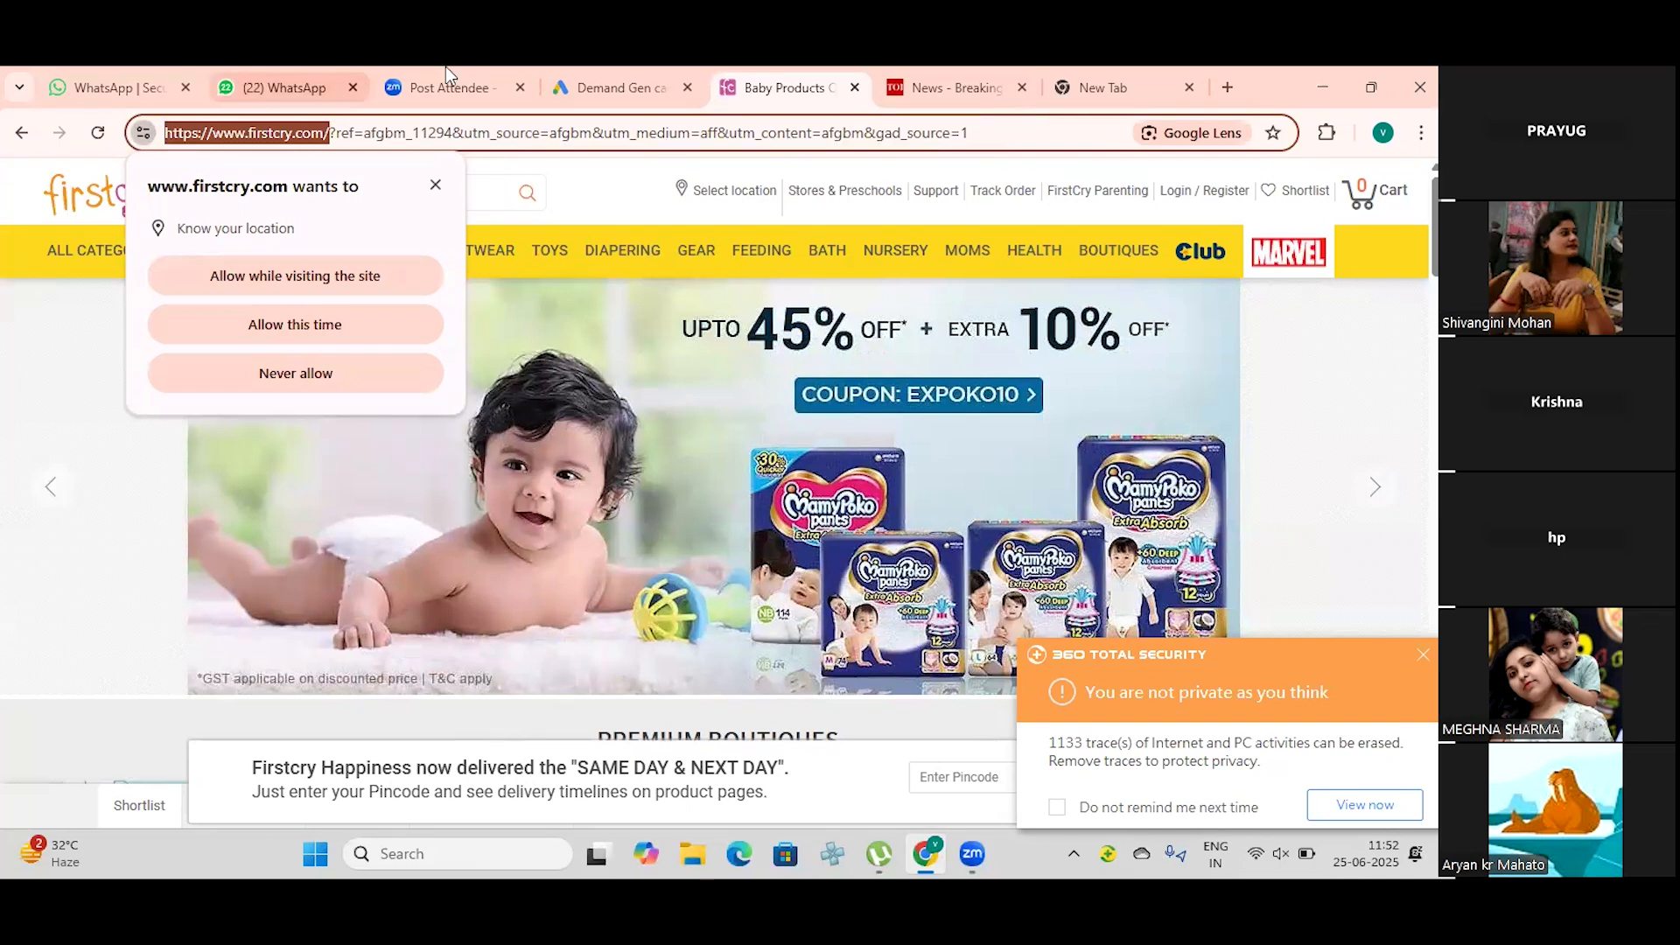
left_click(648, 68)
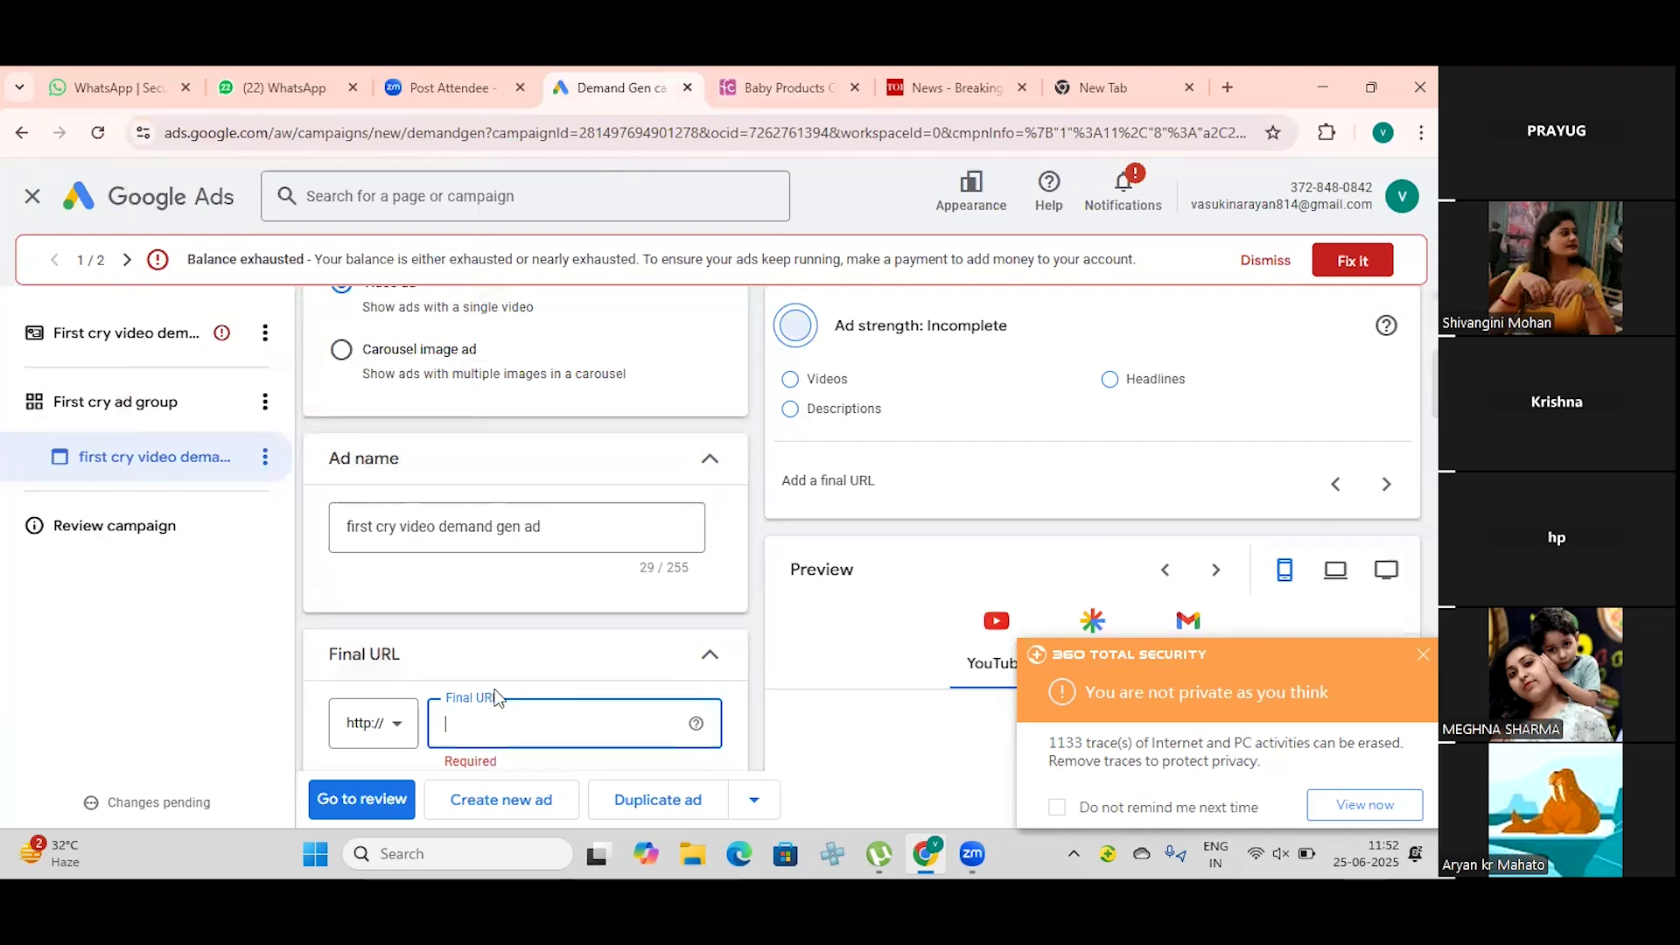
key("ctrl+v")
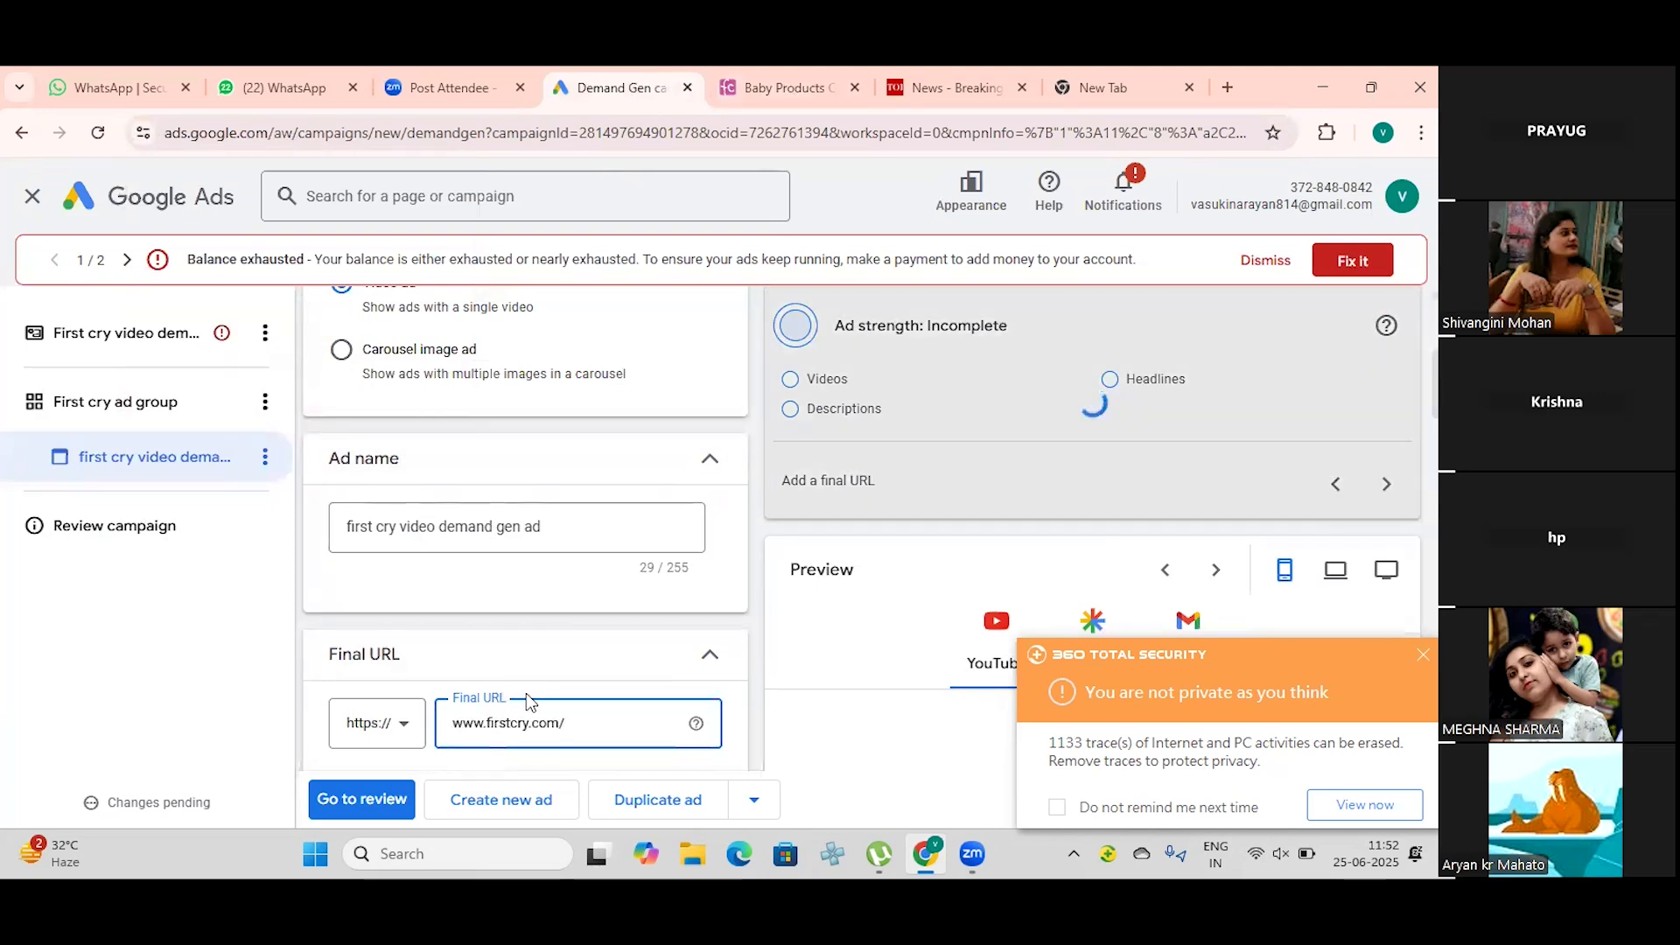
Step: Turn off showing a screenshot of the landing page in the ads
scroll(586, 669, "down", 1)
scroll(587, 668, "down", 3)
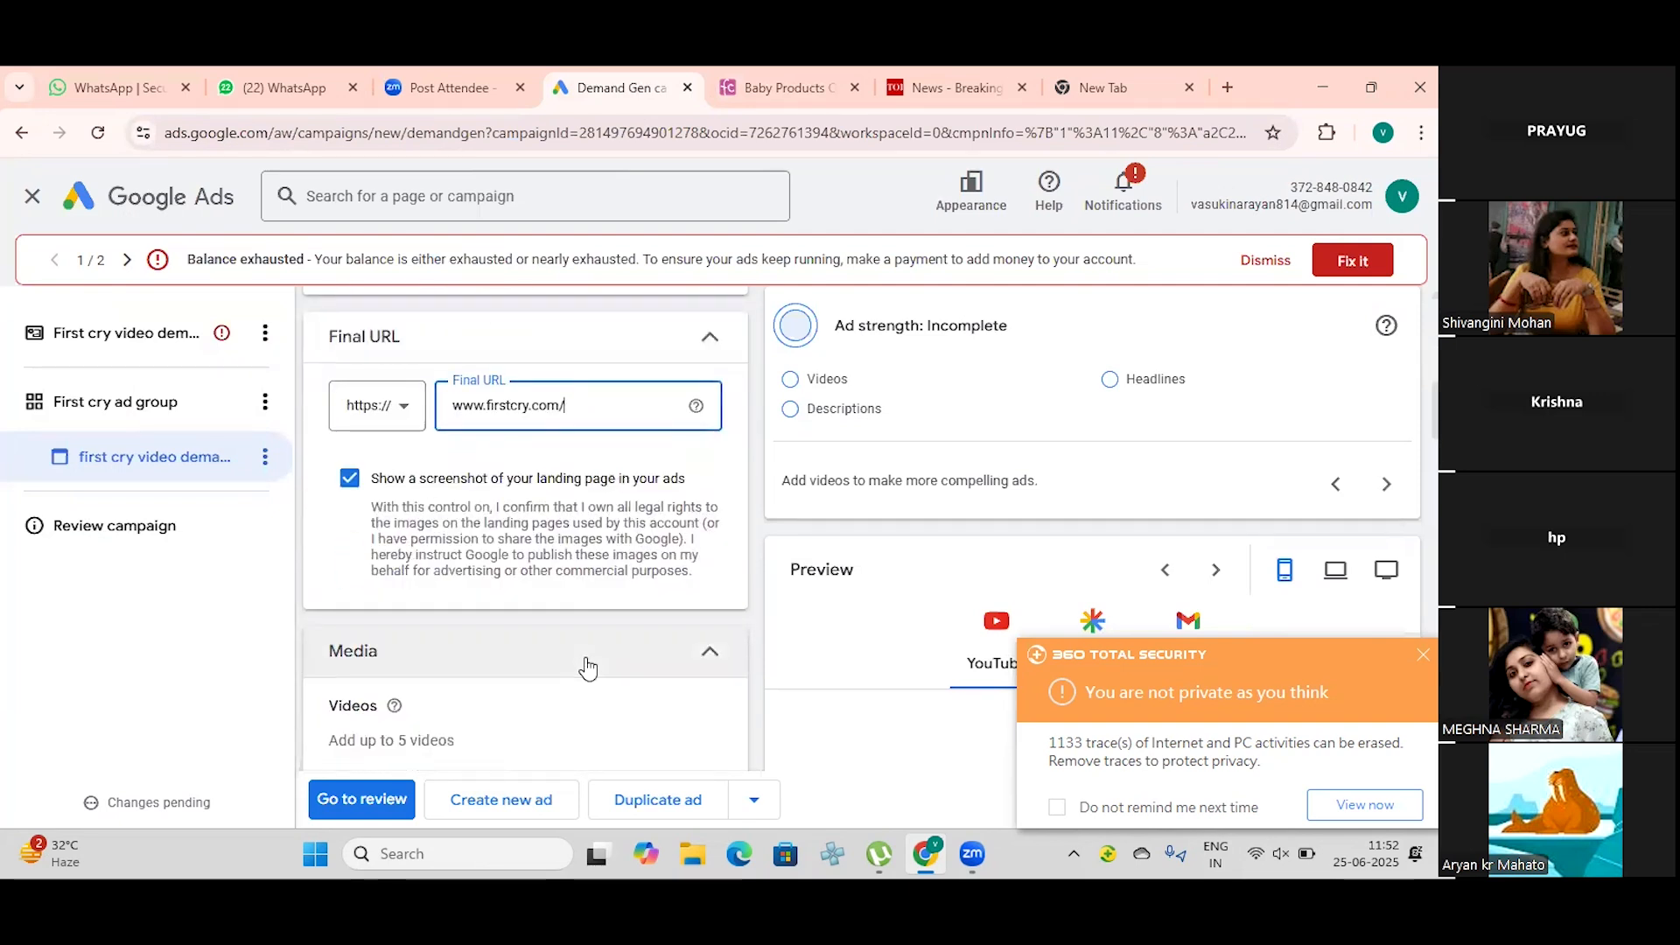
scroll(586, 668, "down", 1)
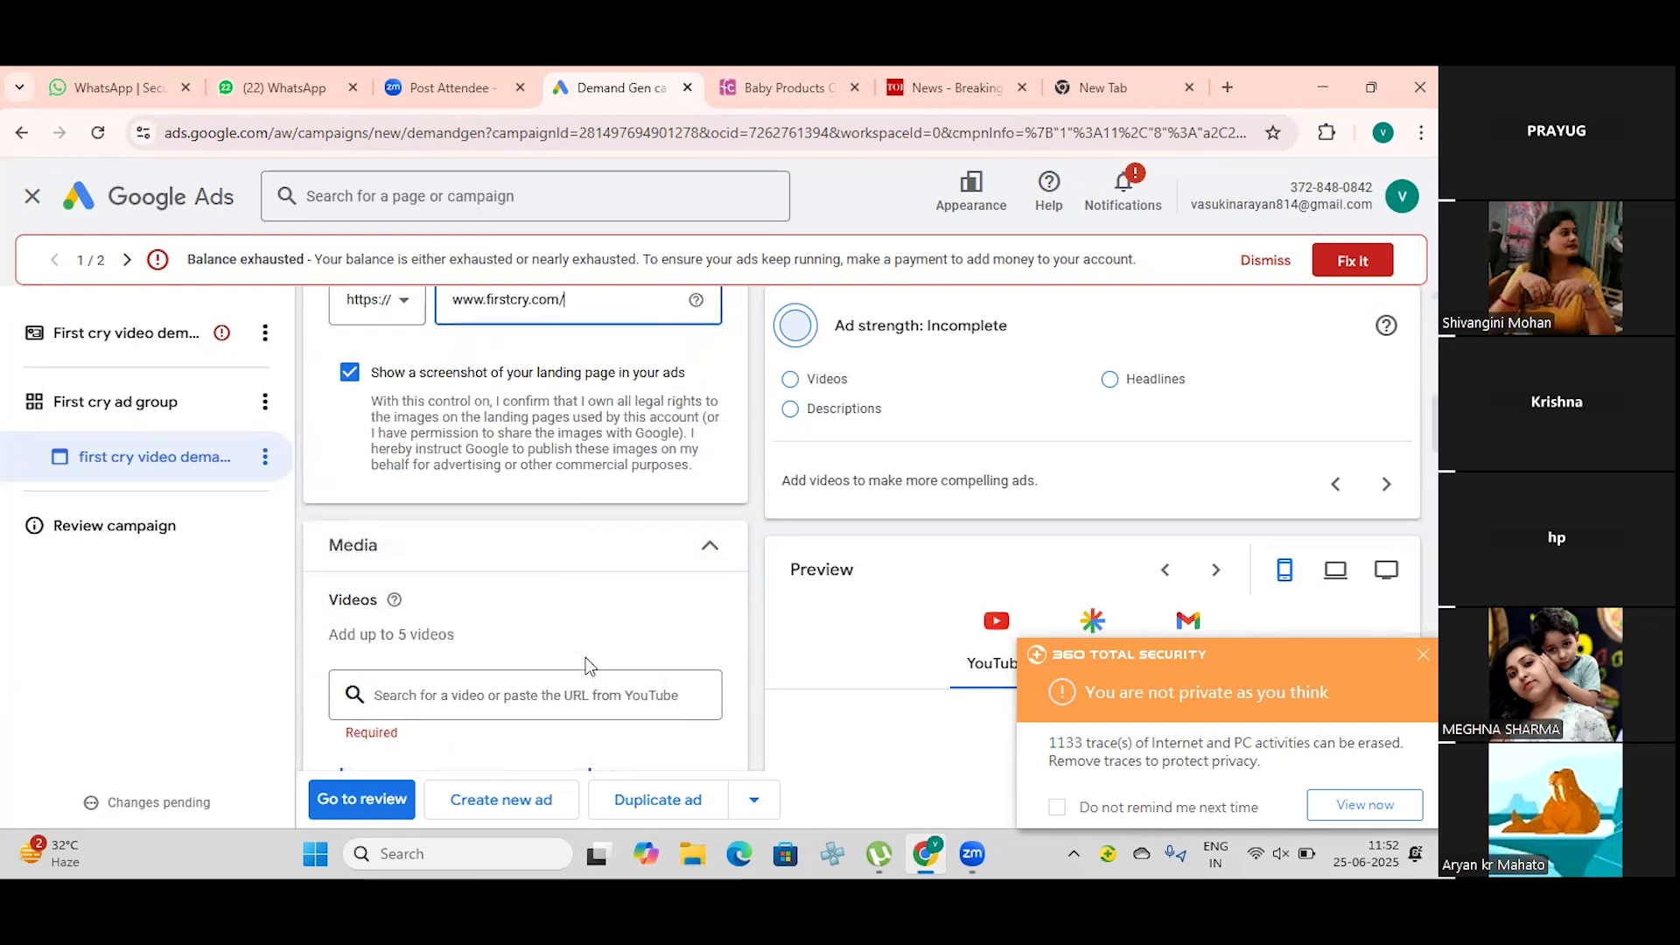
scroll(585, 658, "up", 2)
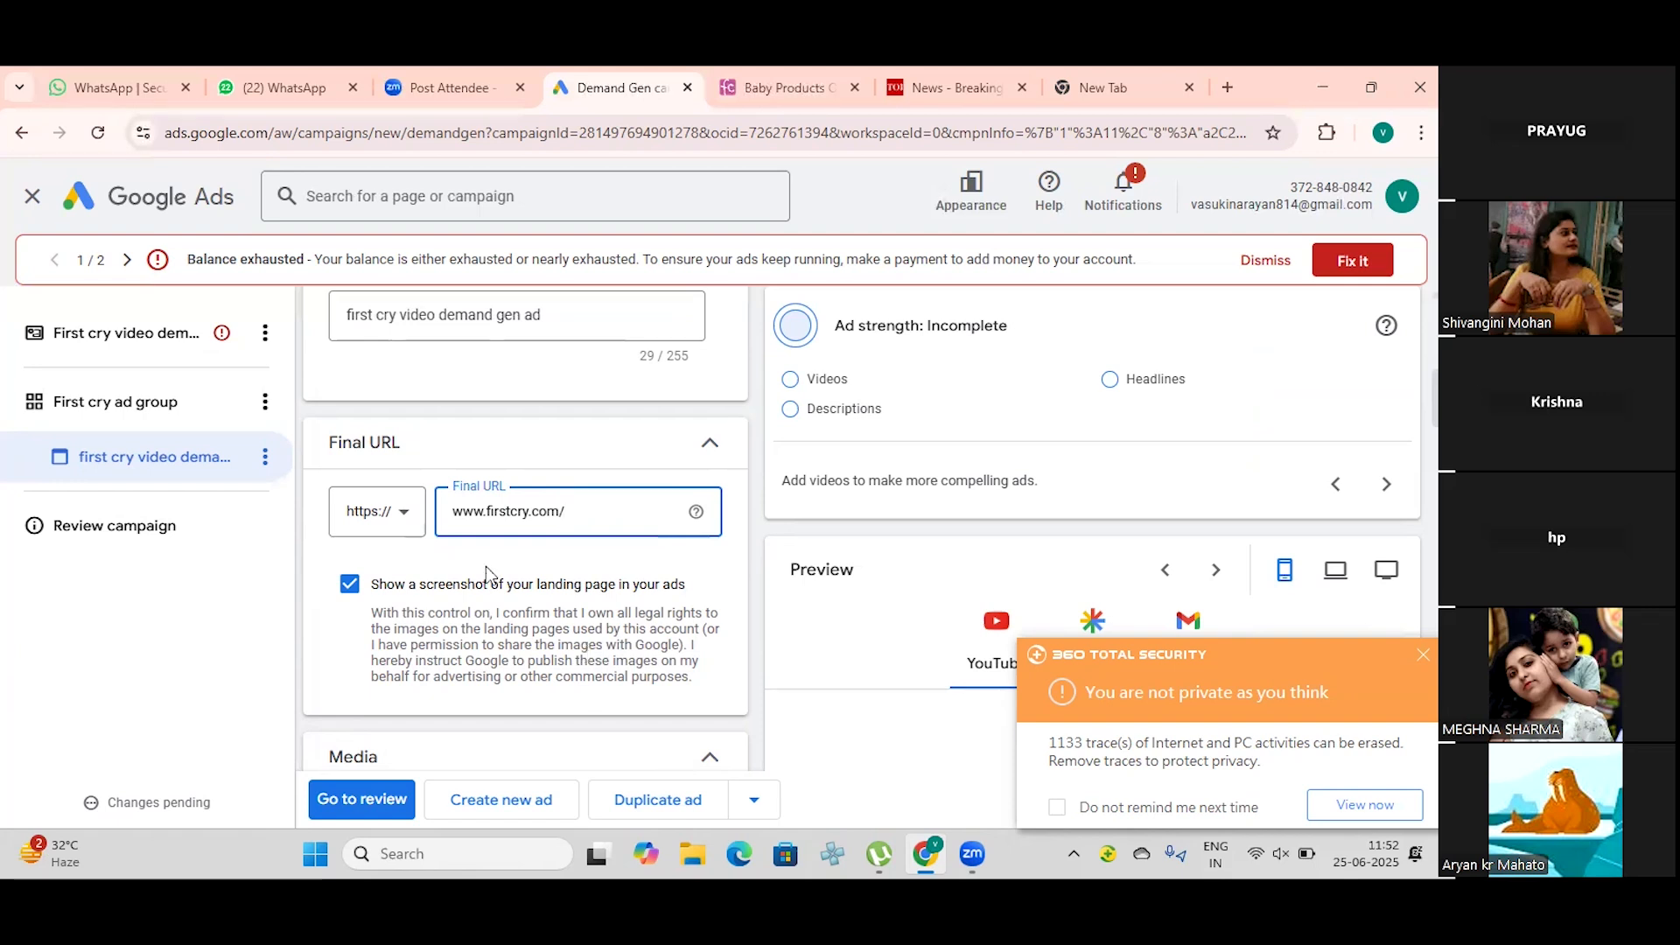
left_click(346, 593)
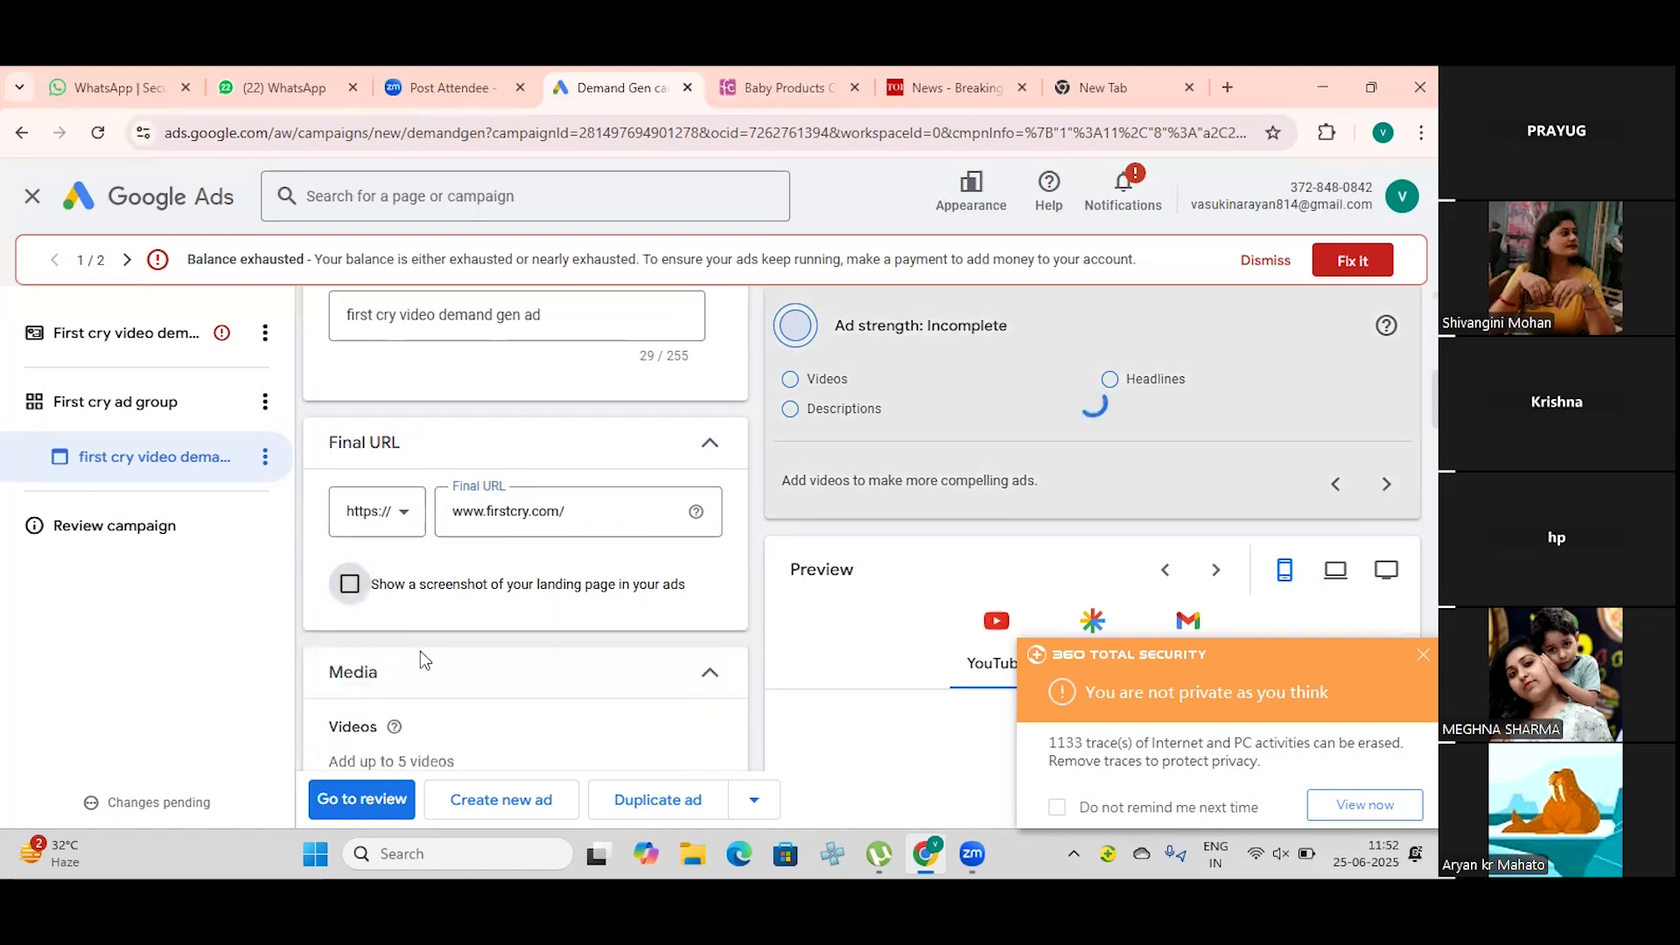
Step: Search the ad's videos for "firstcry" and add the 15-second "First cry.com shop! @ Dindigul" video
scroll(465, 664, "down", 1)
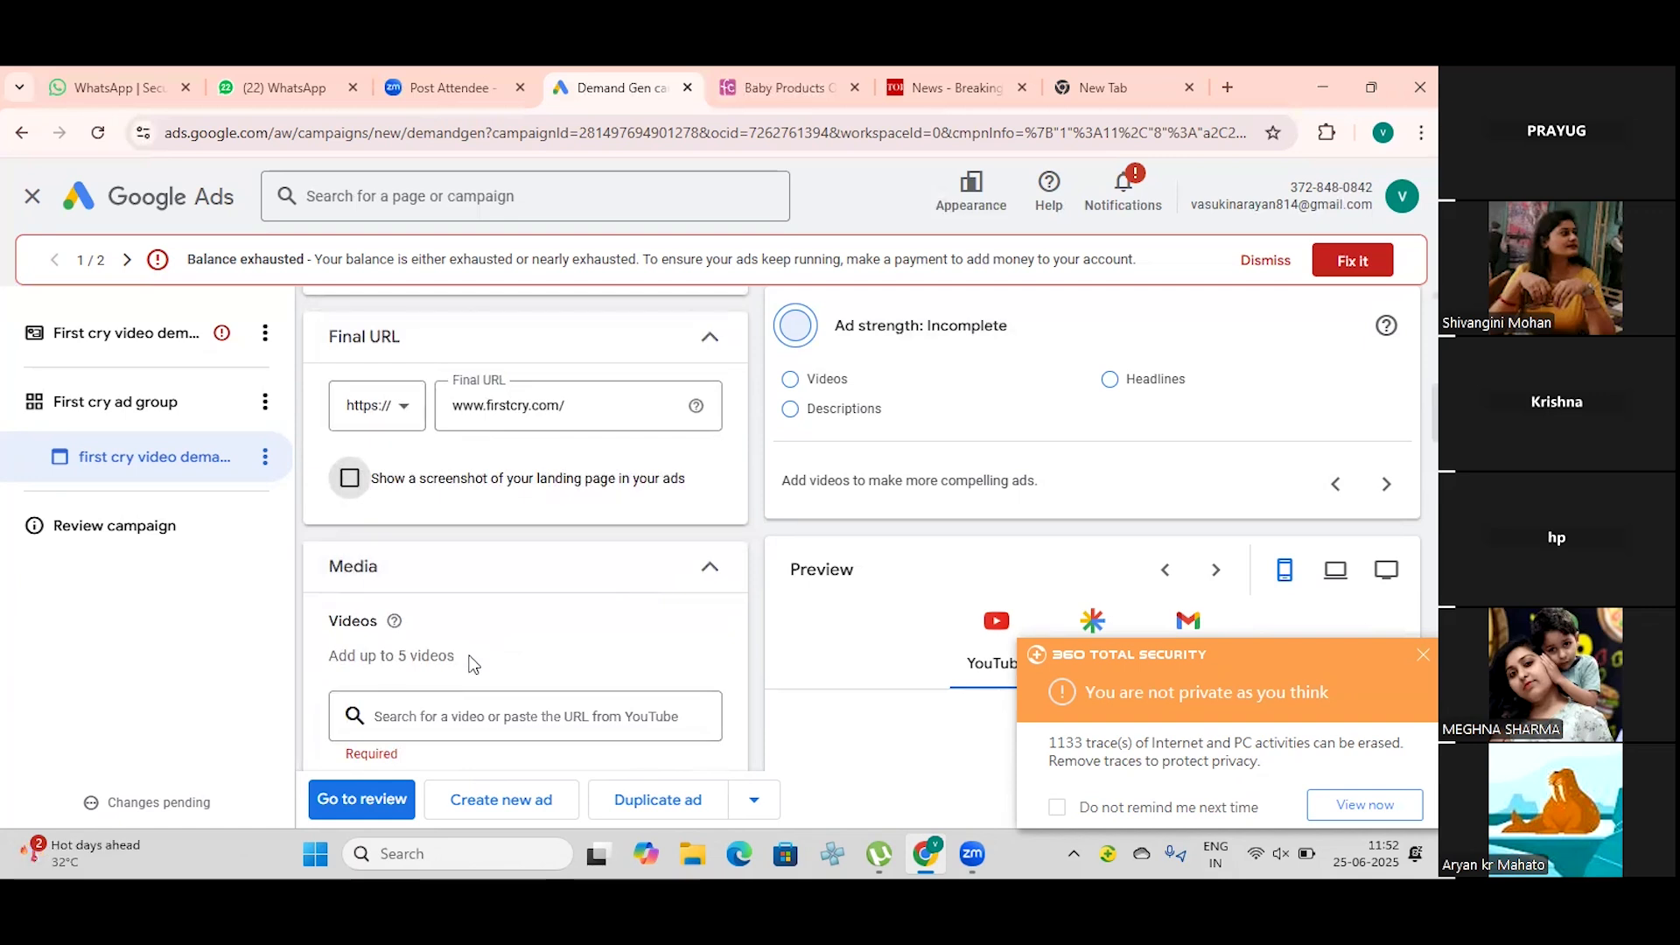
scroll(473, 664, "down", 2)
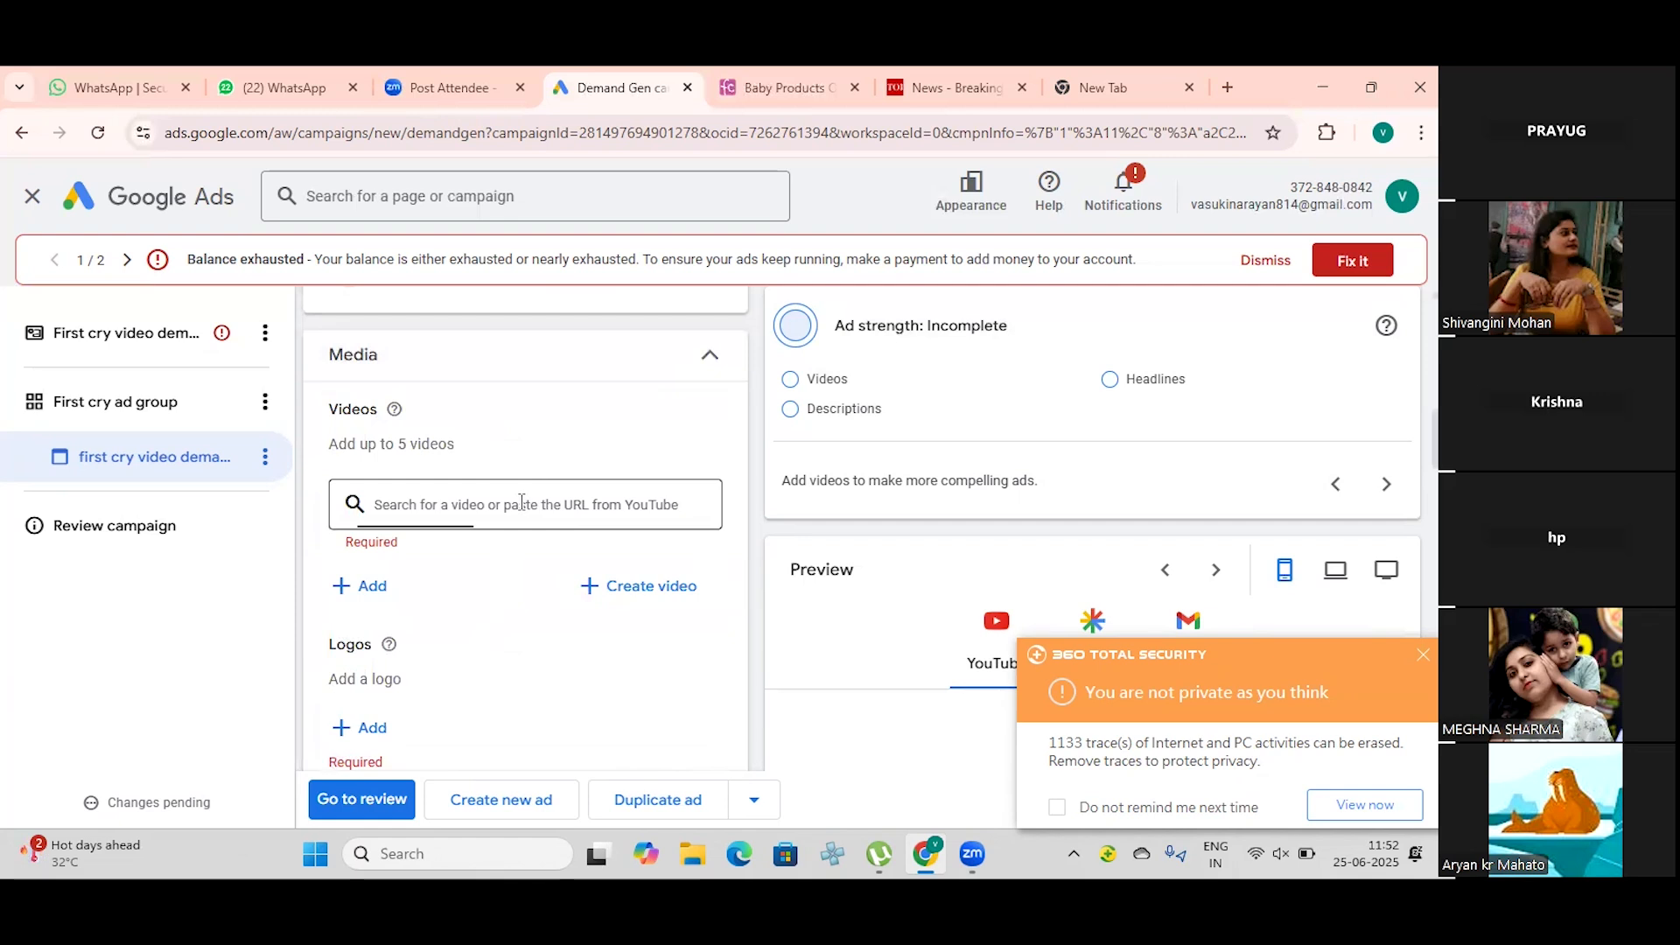
left_click(496, 513)
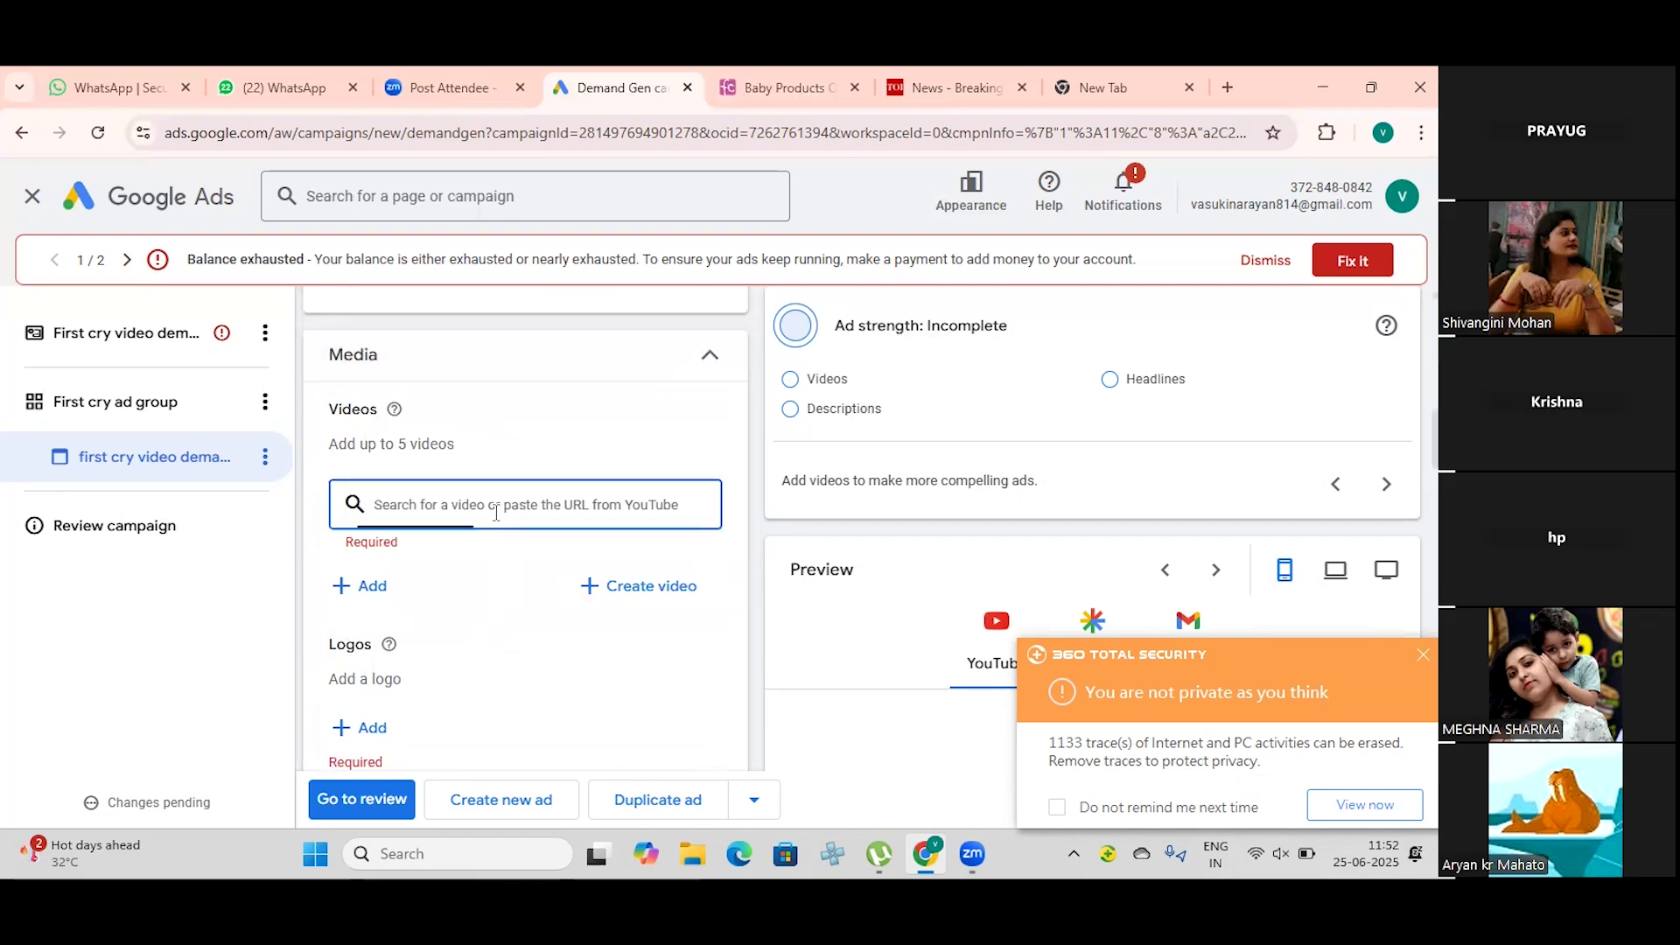
type("first crh")
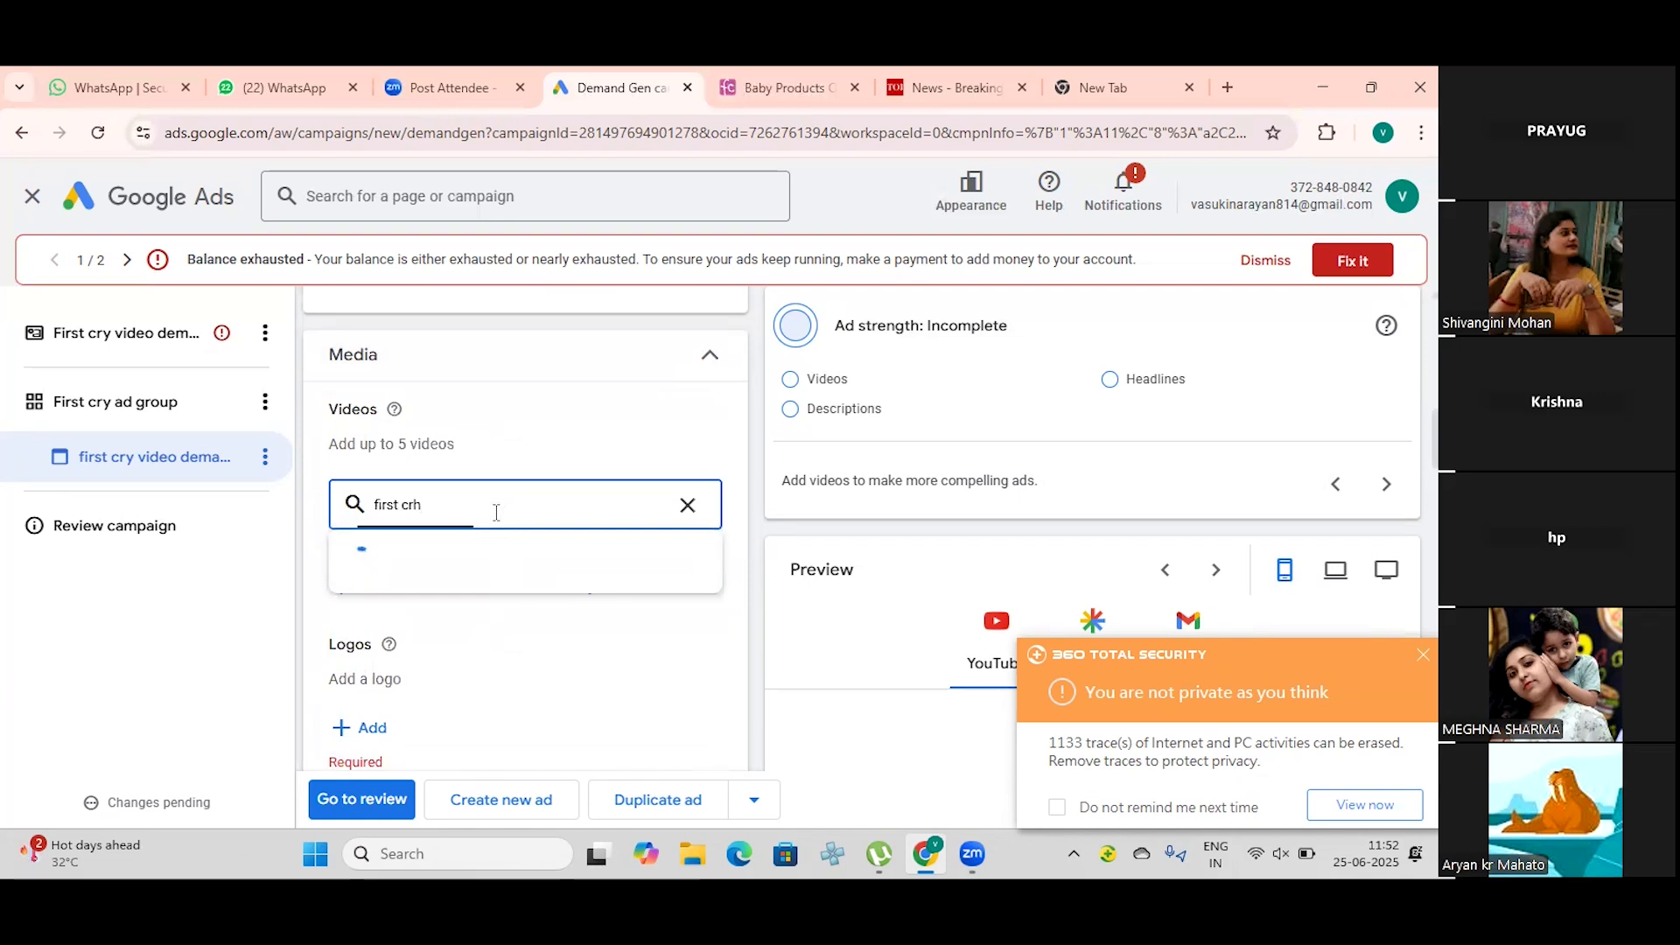
key("BackSpace")
type("y")
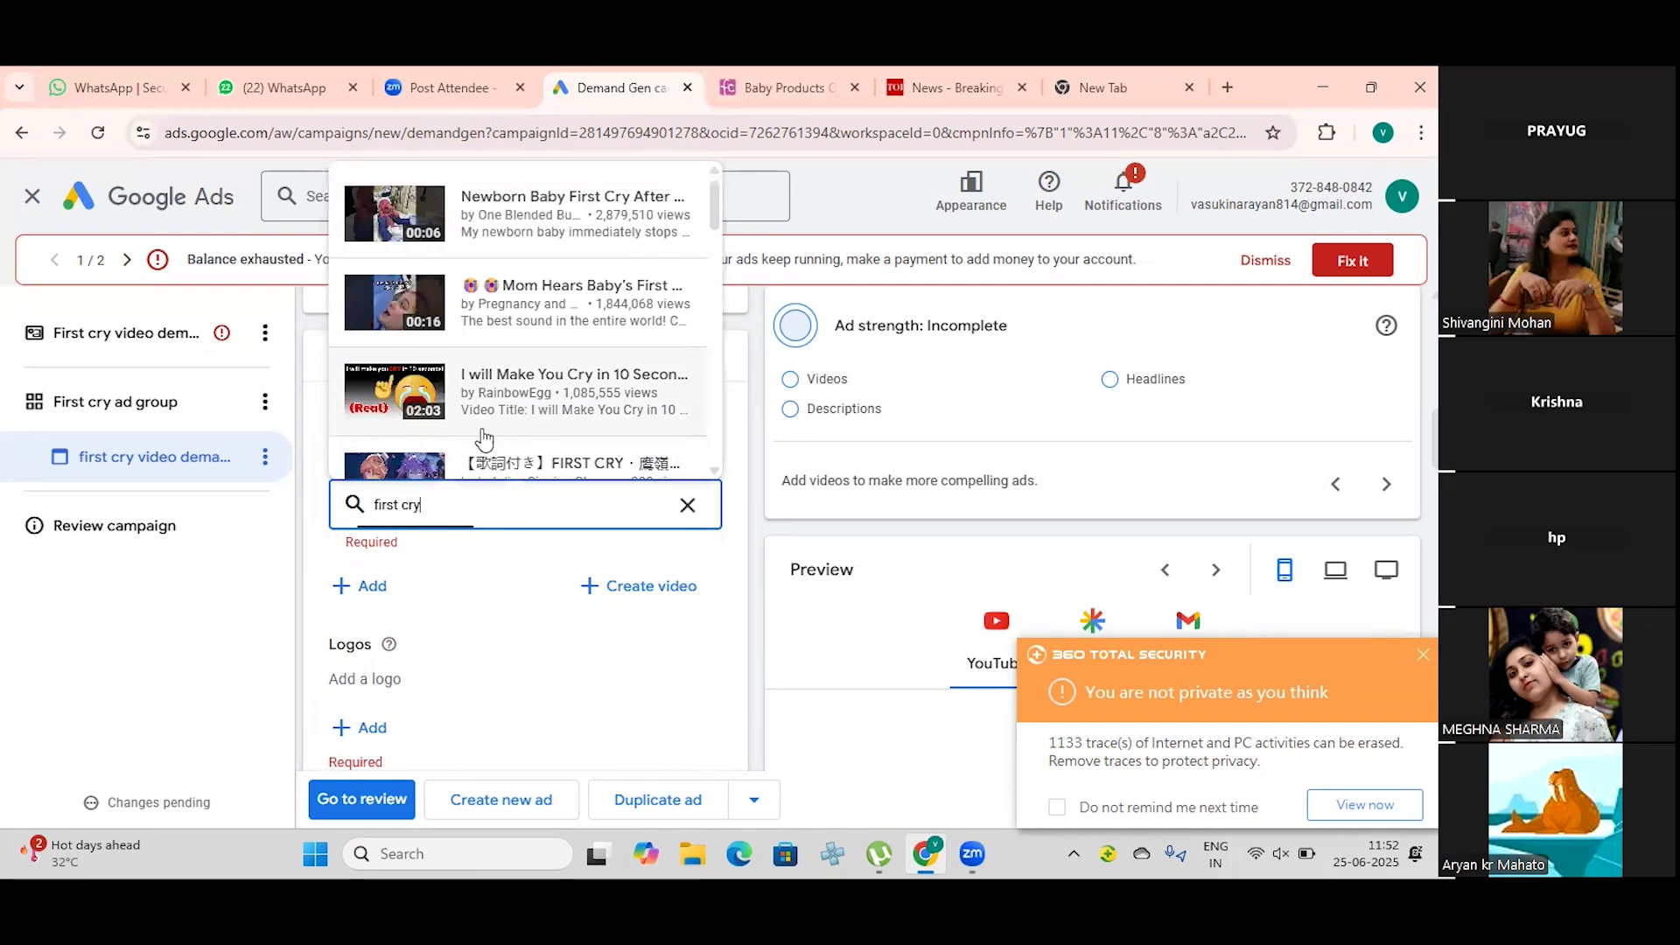
left_click(403, 505)
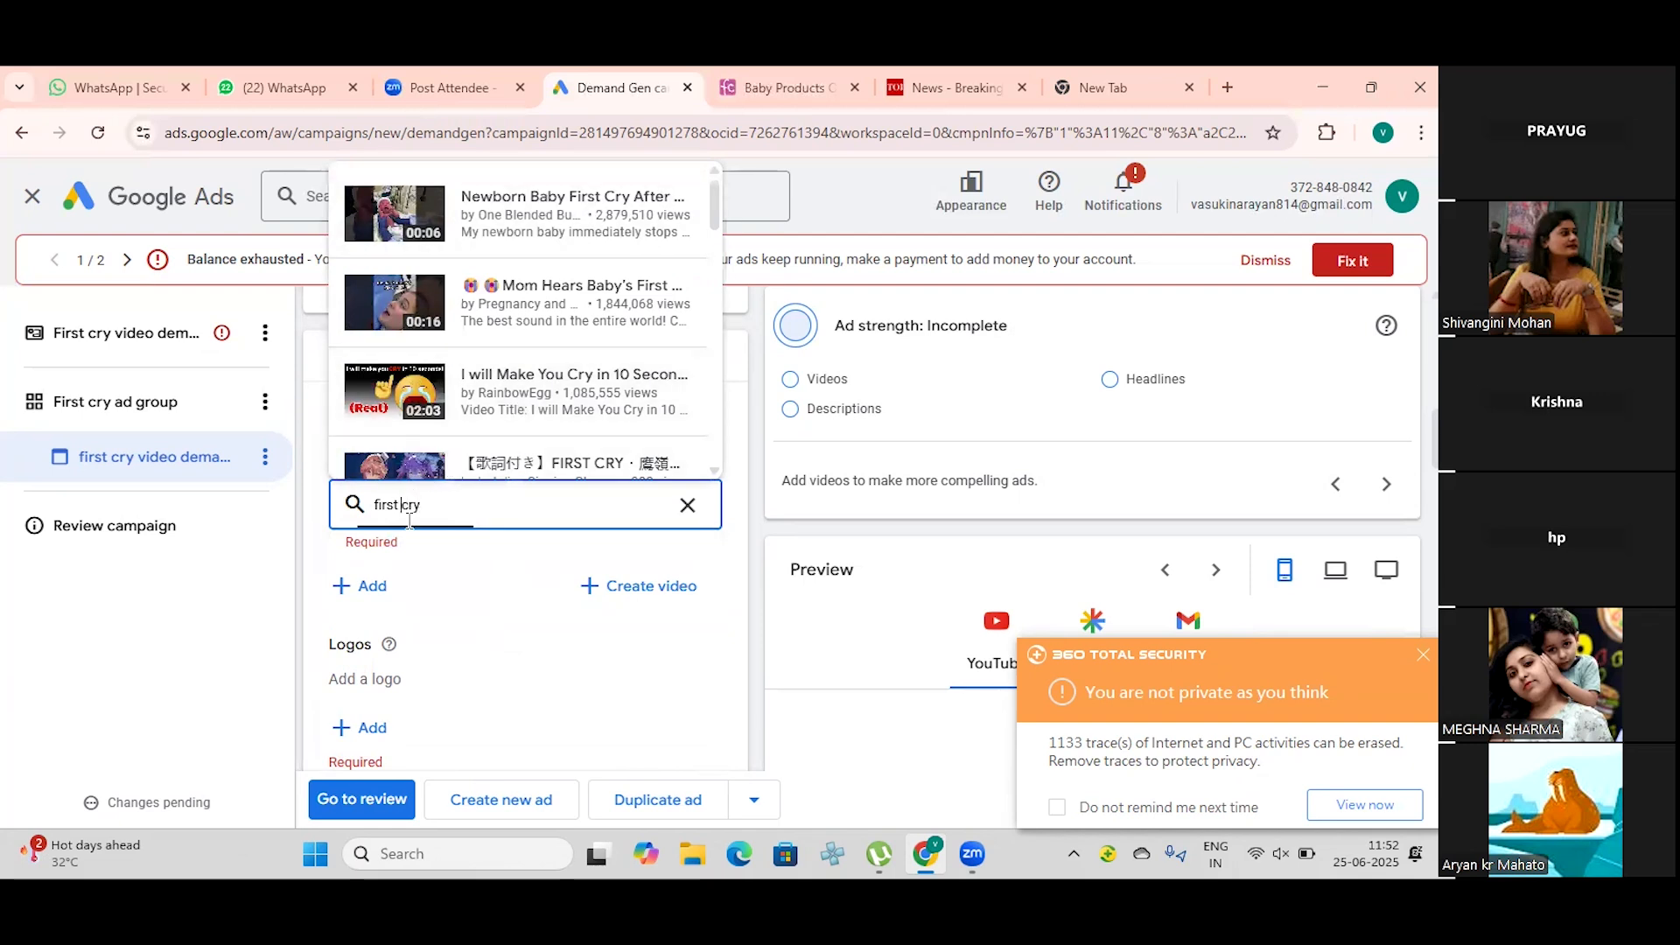
key("BackSpace")
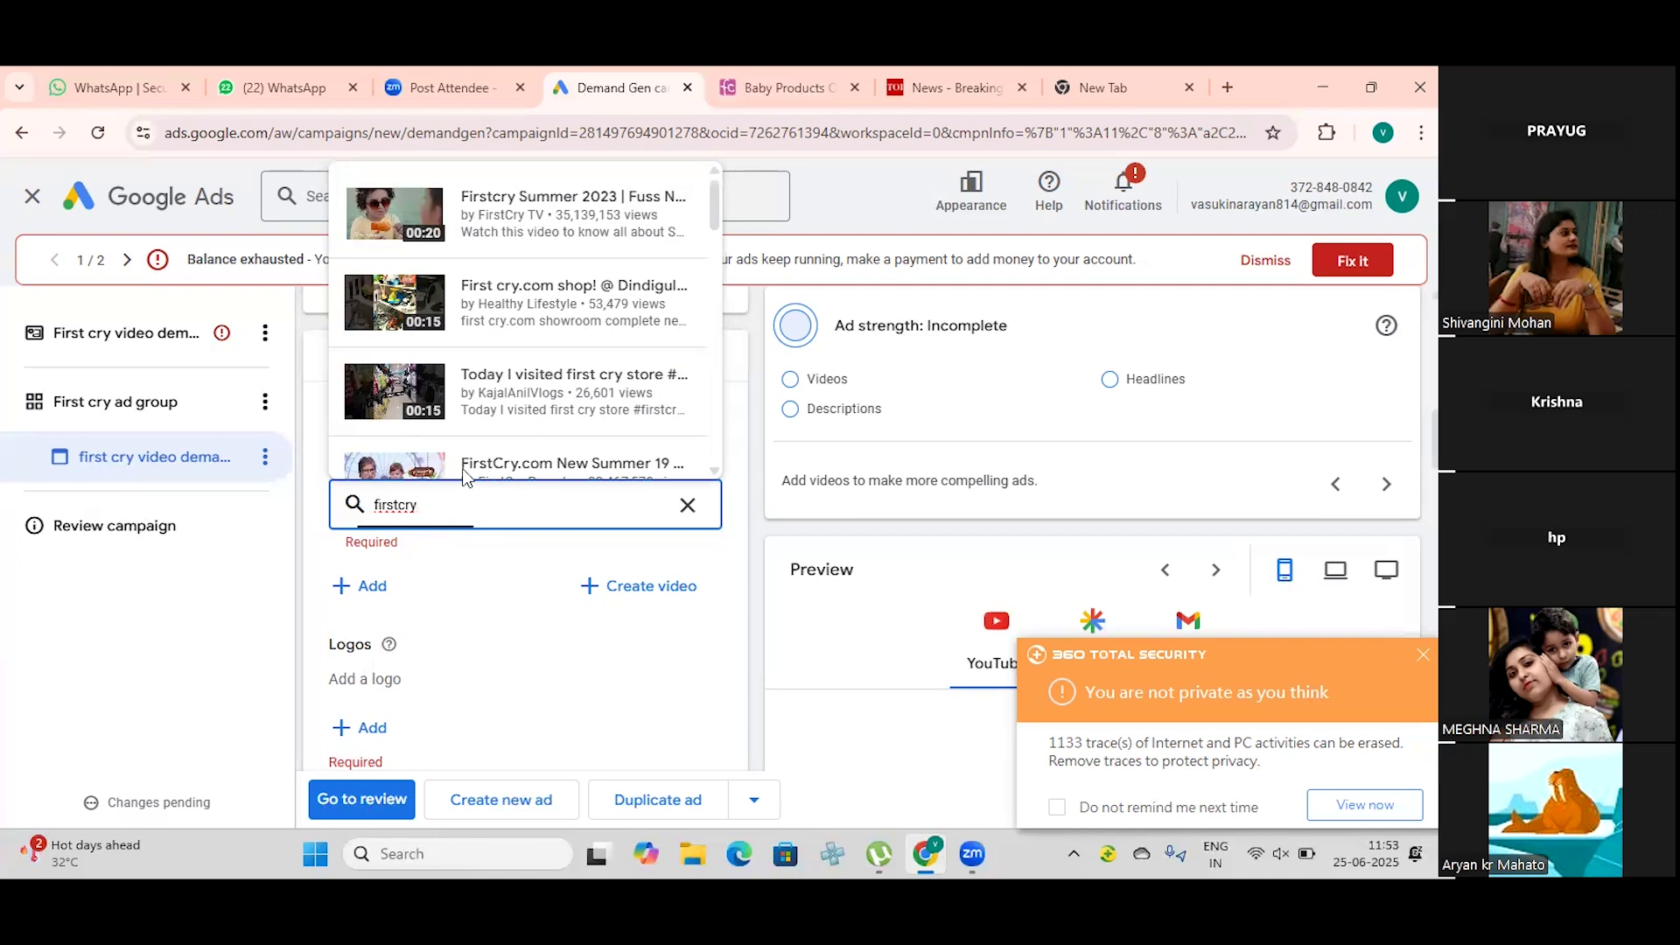
left_click(407, 308)
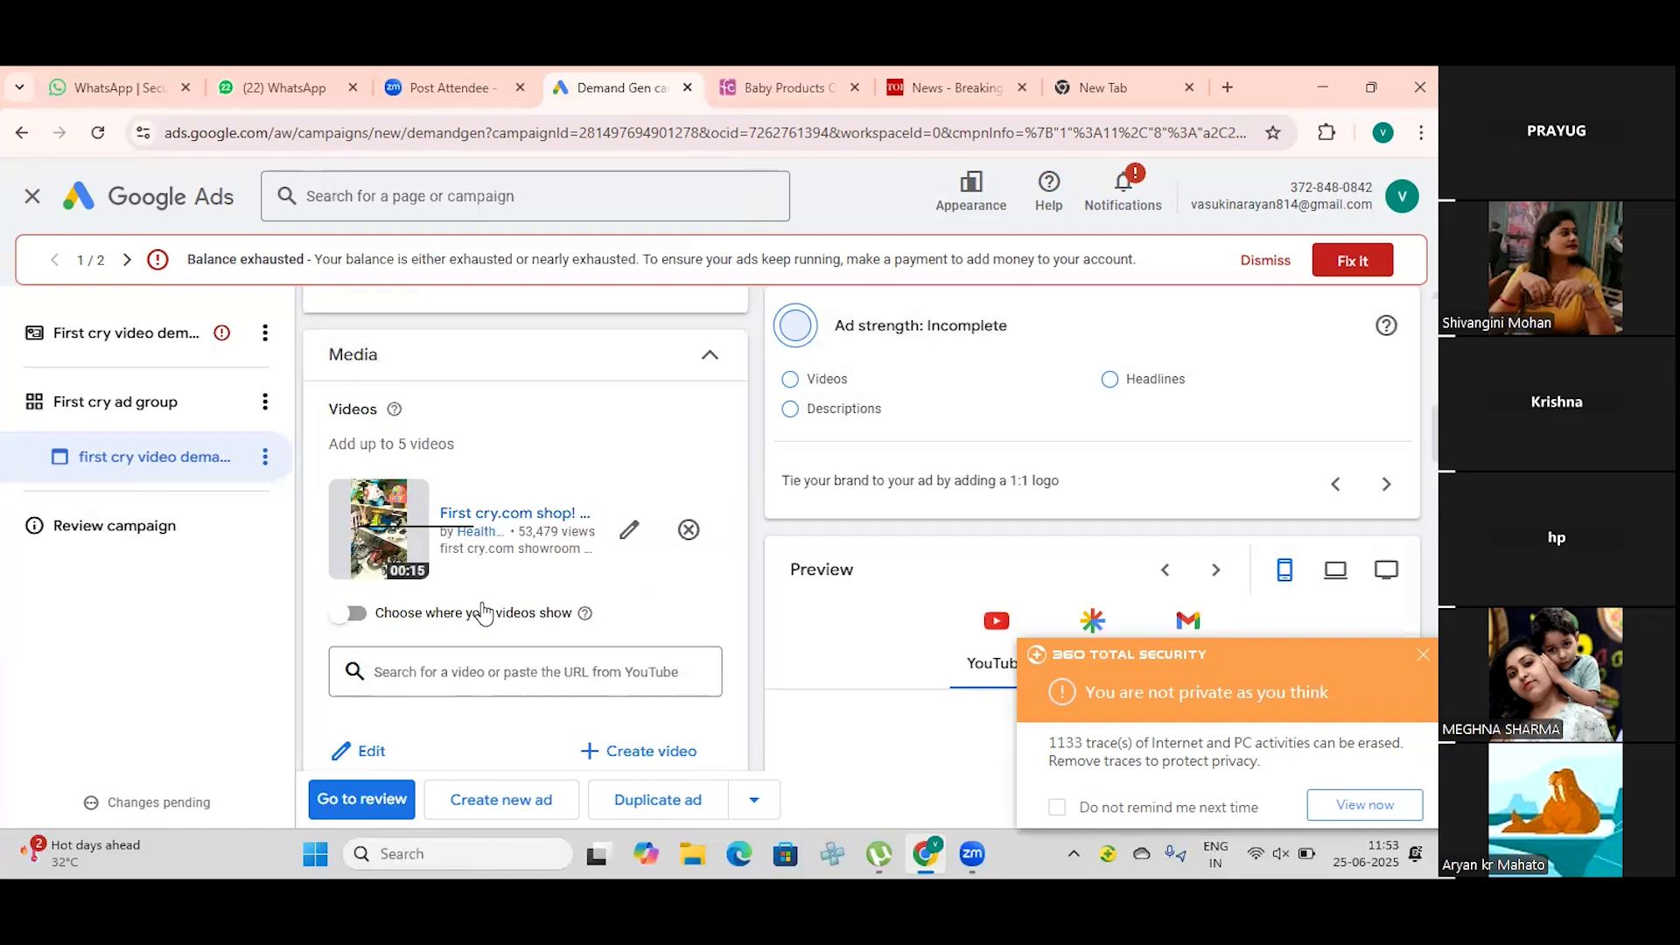
Step: Start adding a logo to the ad and scan FirstCry's Instagram page for suitable images
scroll(483, 612, "down", 1)
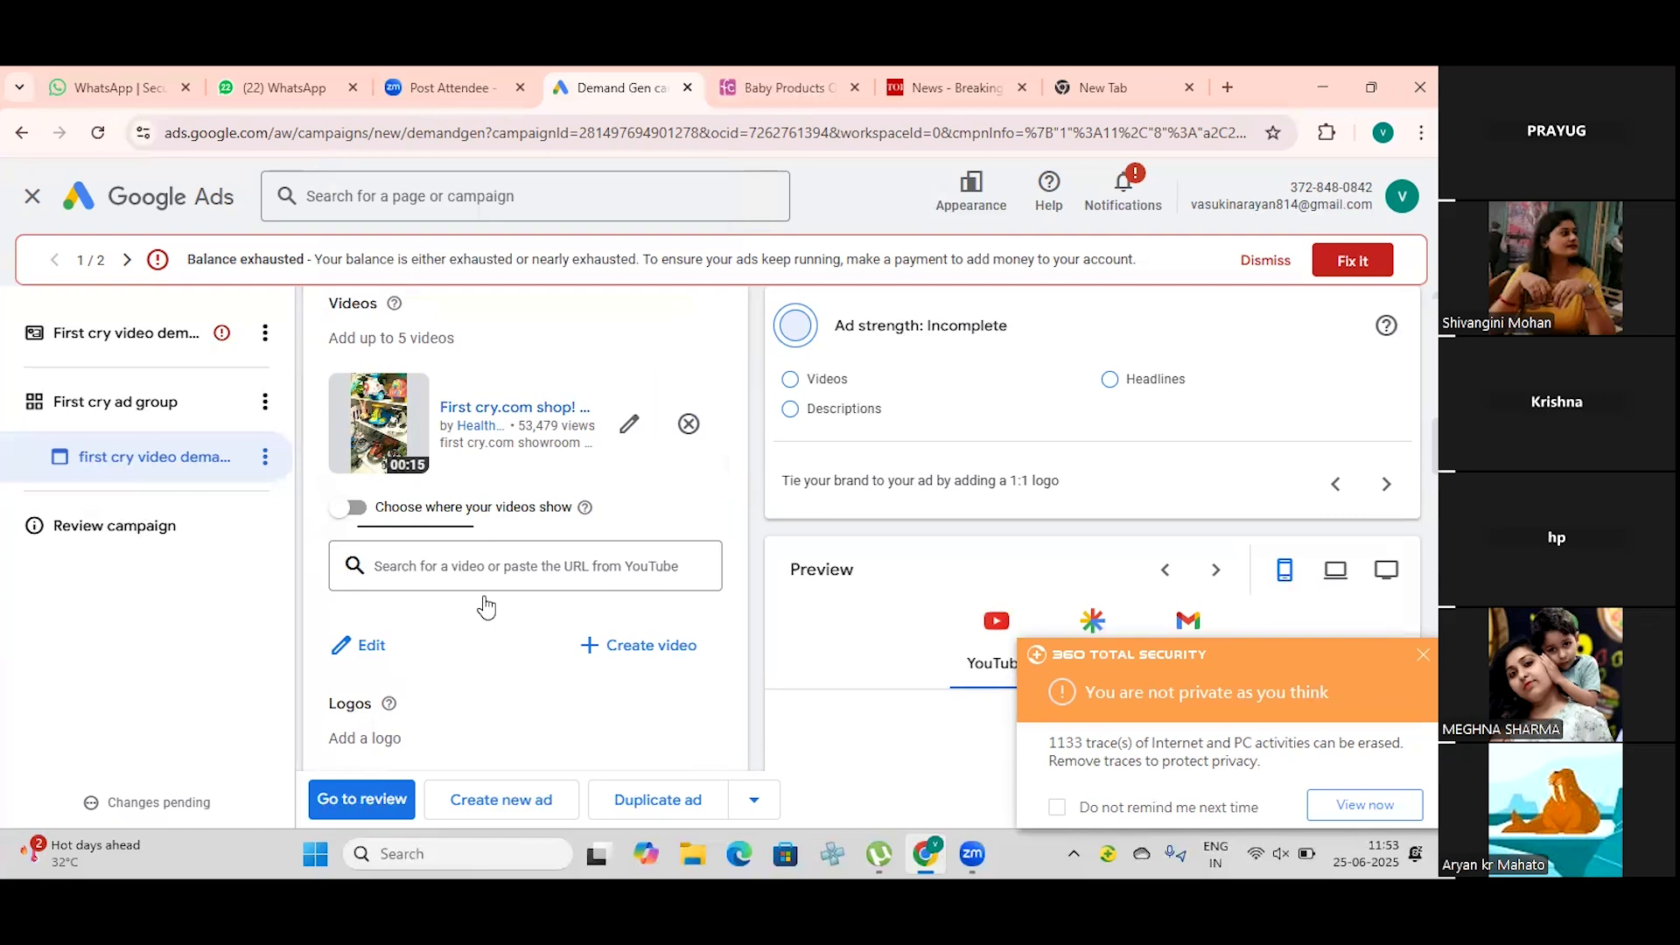
scroll(486, 606, "down", 2)
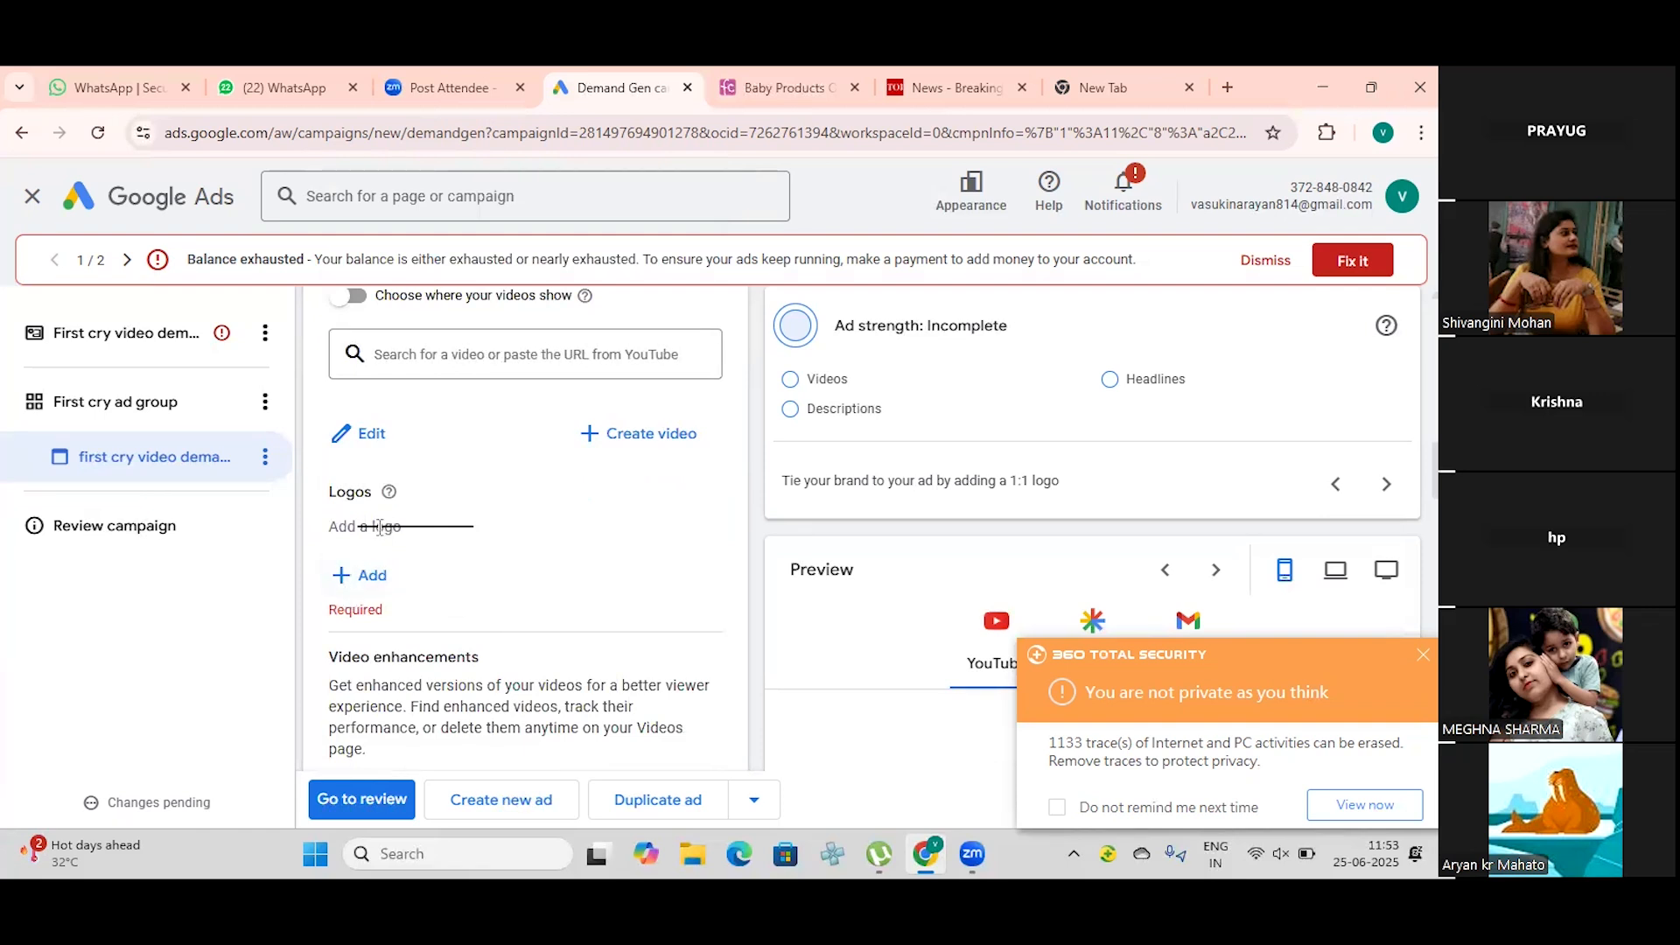
left_click(352, 575)
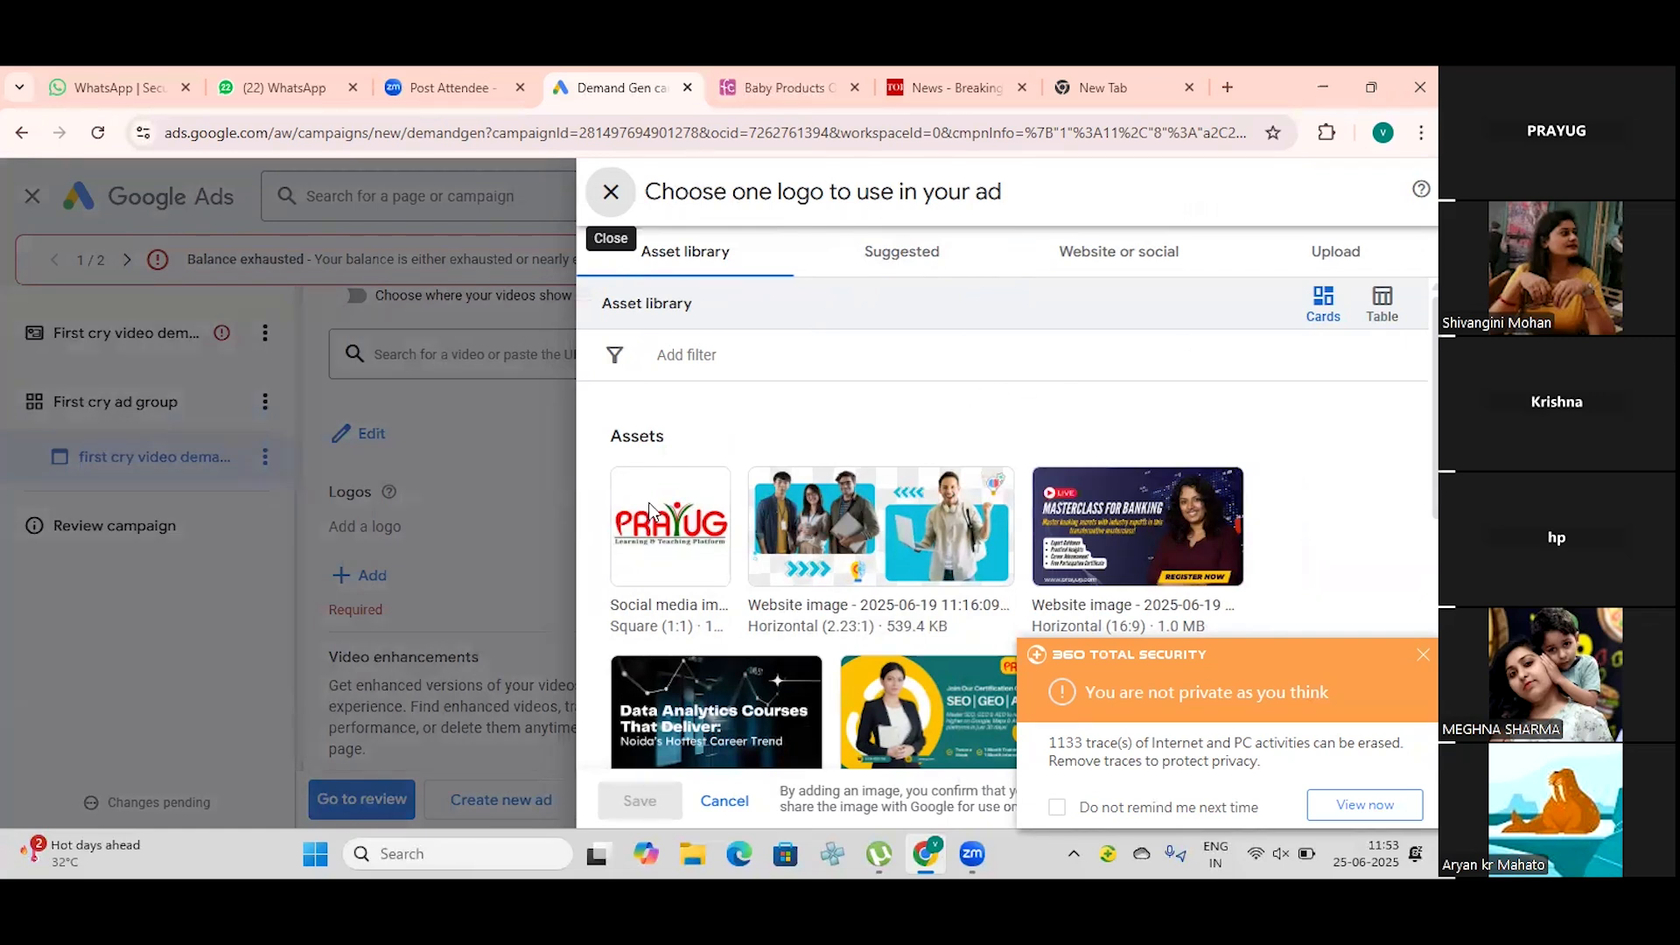
left_click(1155, 251)
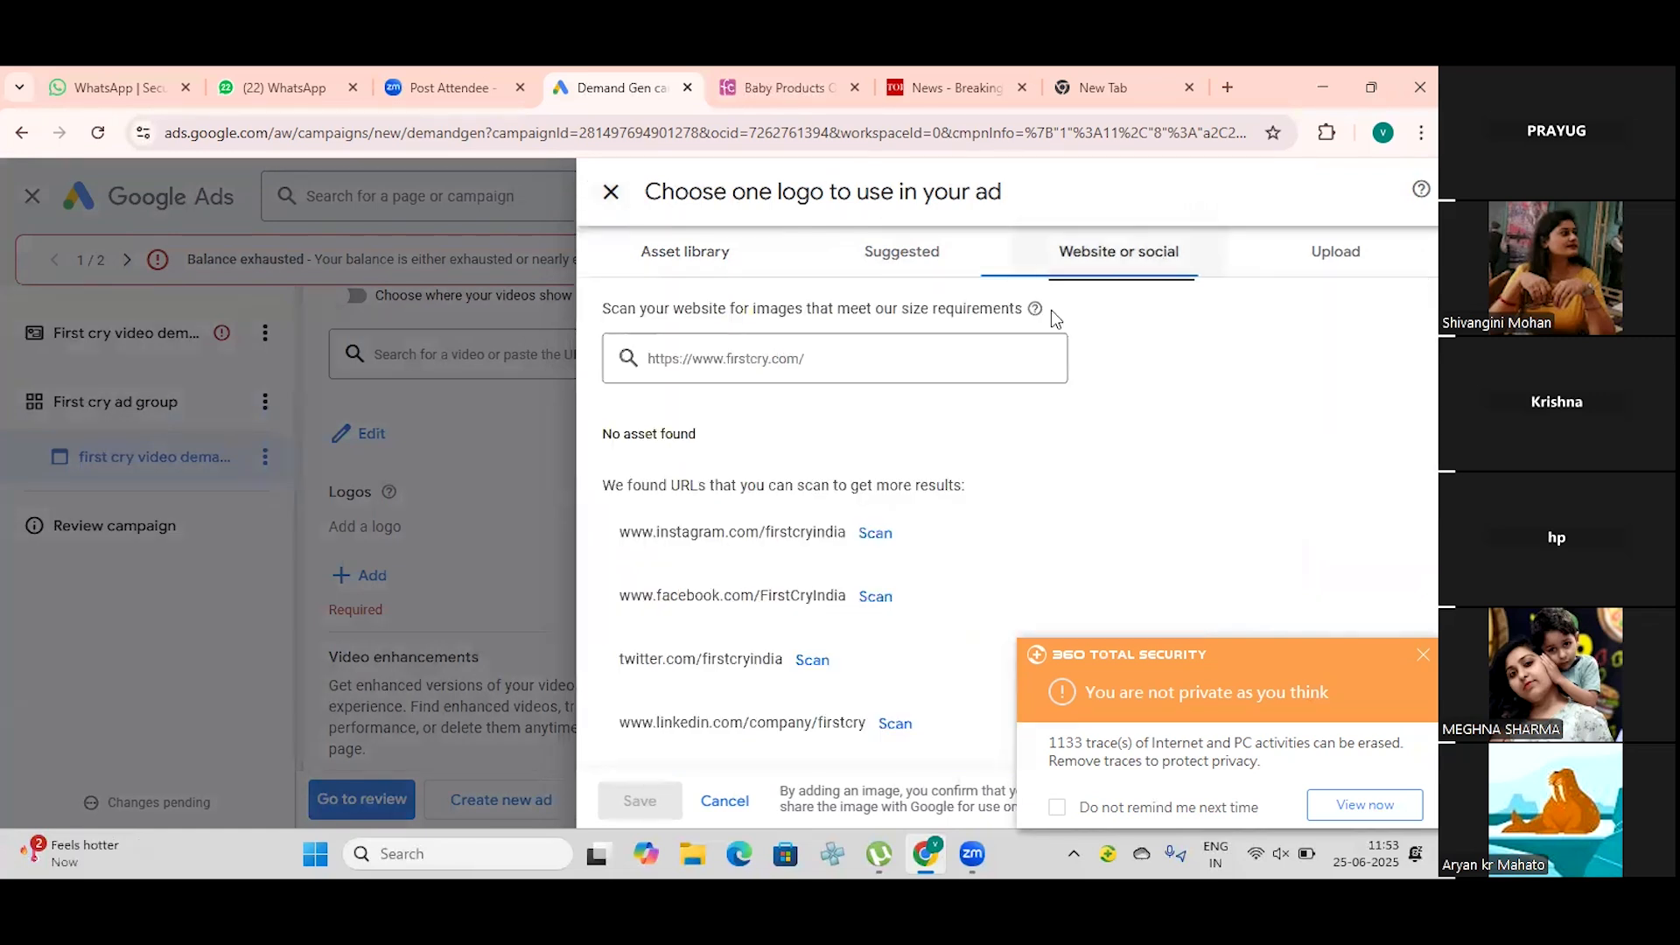
left_click(912, 347)
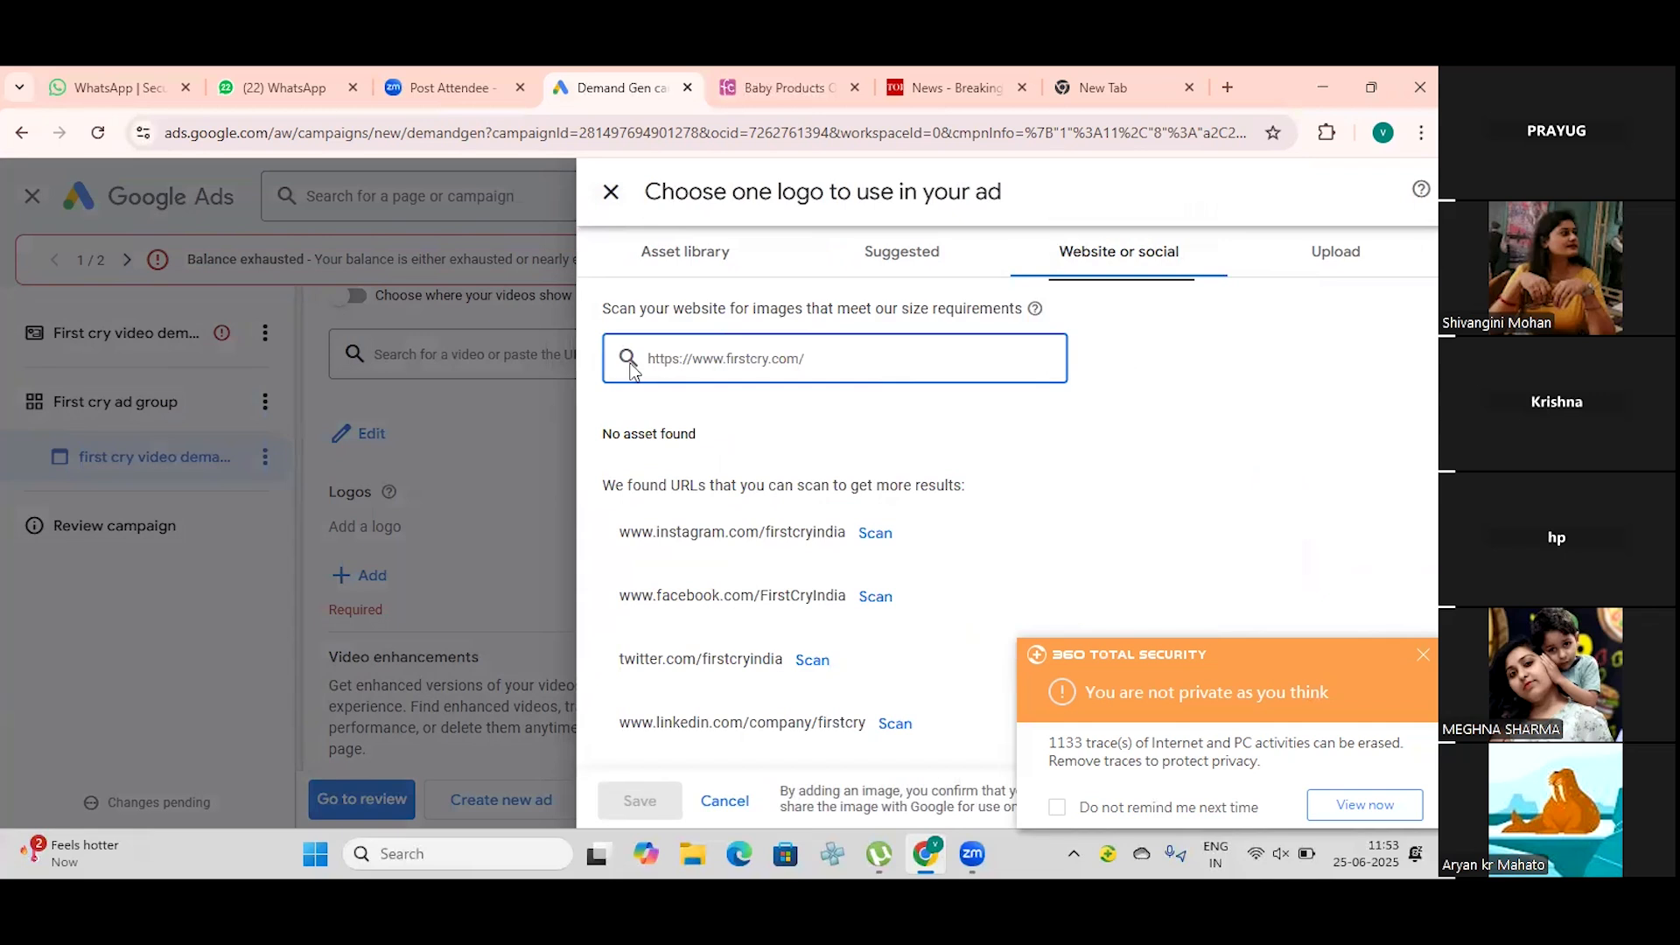
left_click(874, 532)
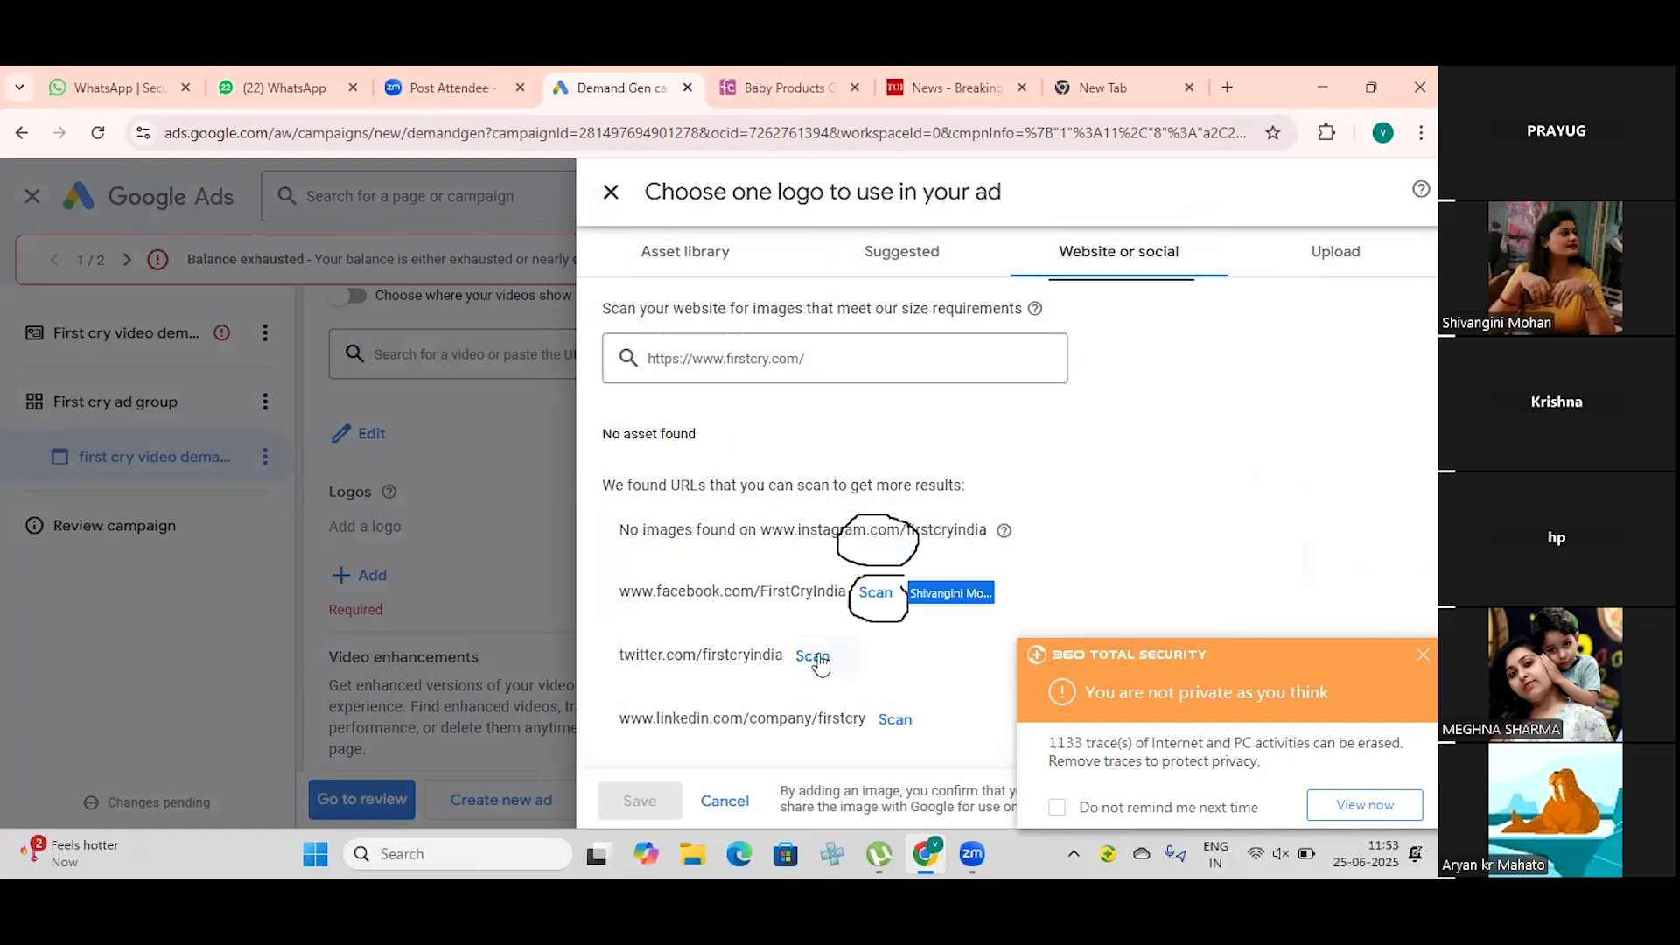
Step: Scan FirstCry's Facebook page for images and save its square FirstCry logo as the ad's logo
left_click(875, 592)
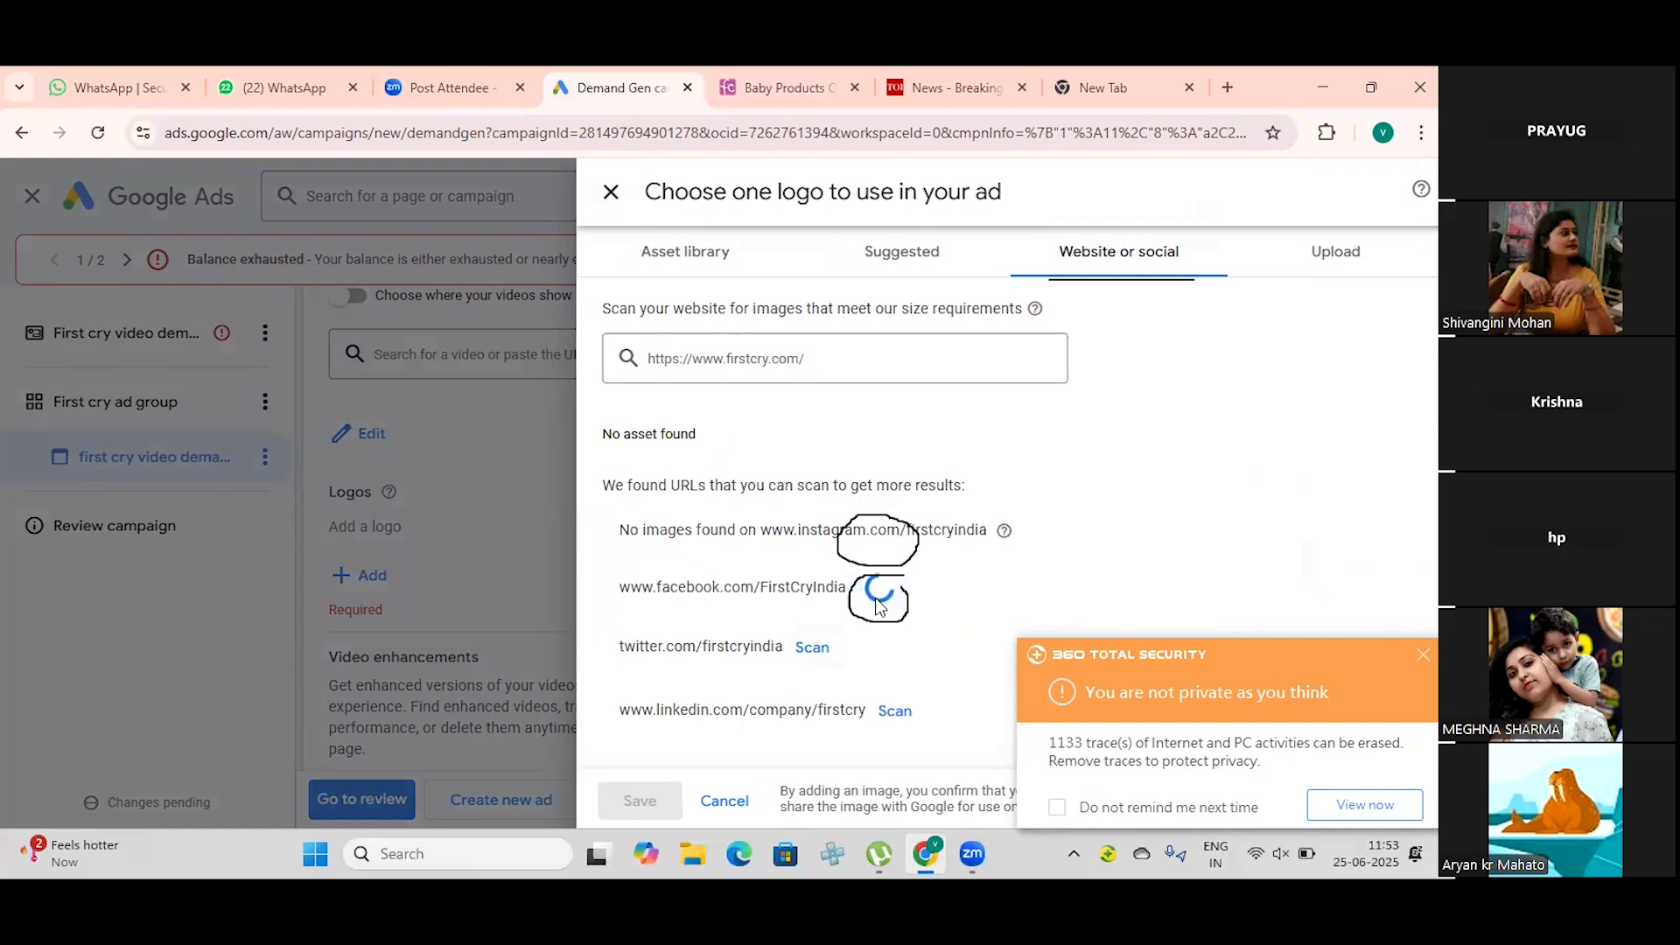
scroll(853, 641, "down", 2)
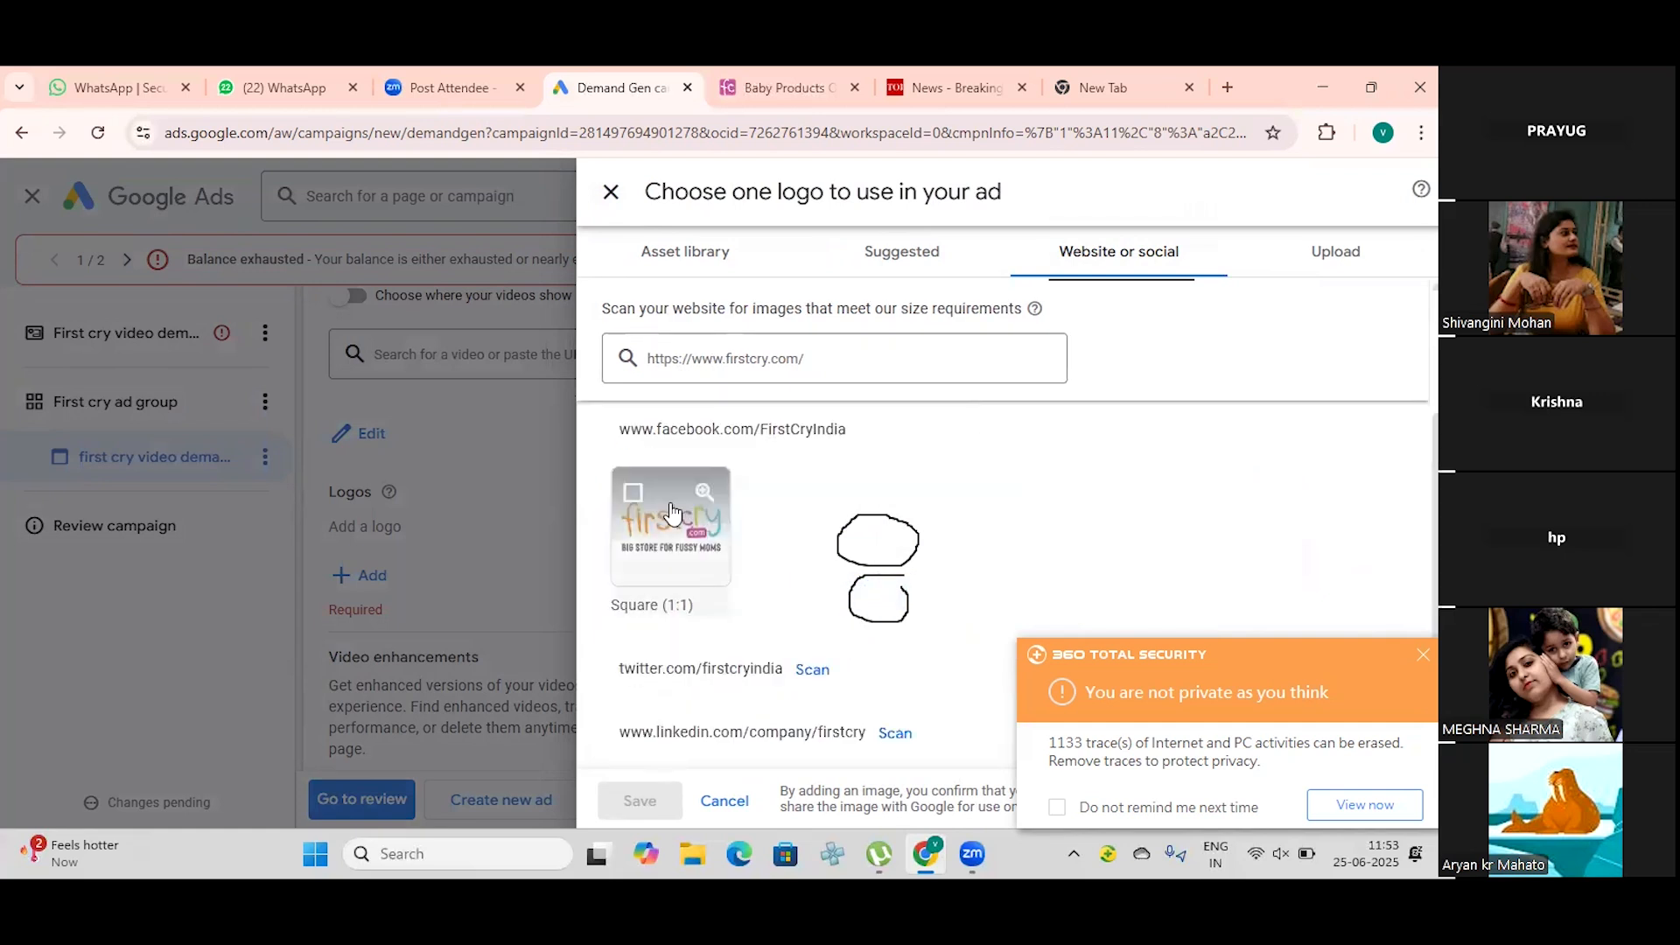
left_click(633, 493)
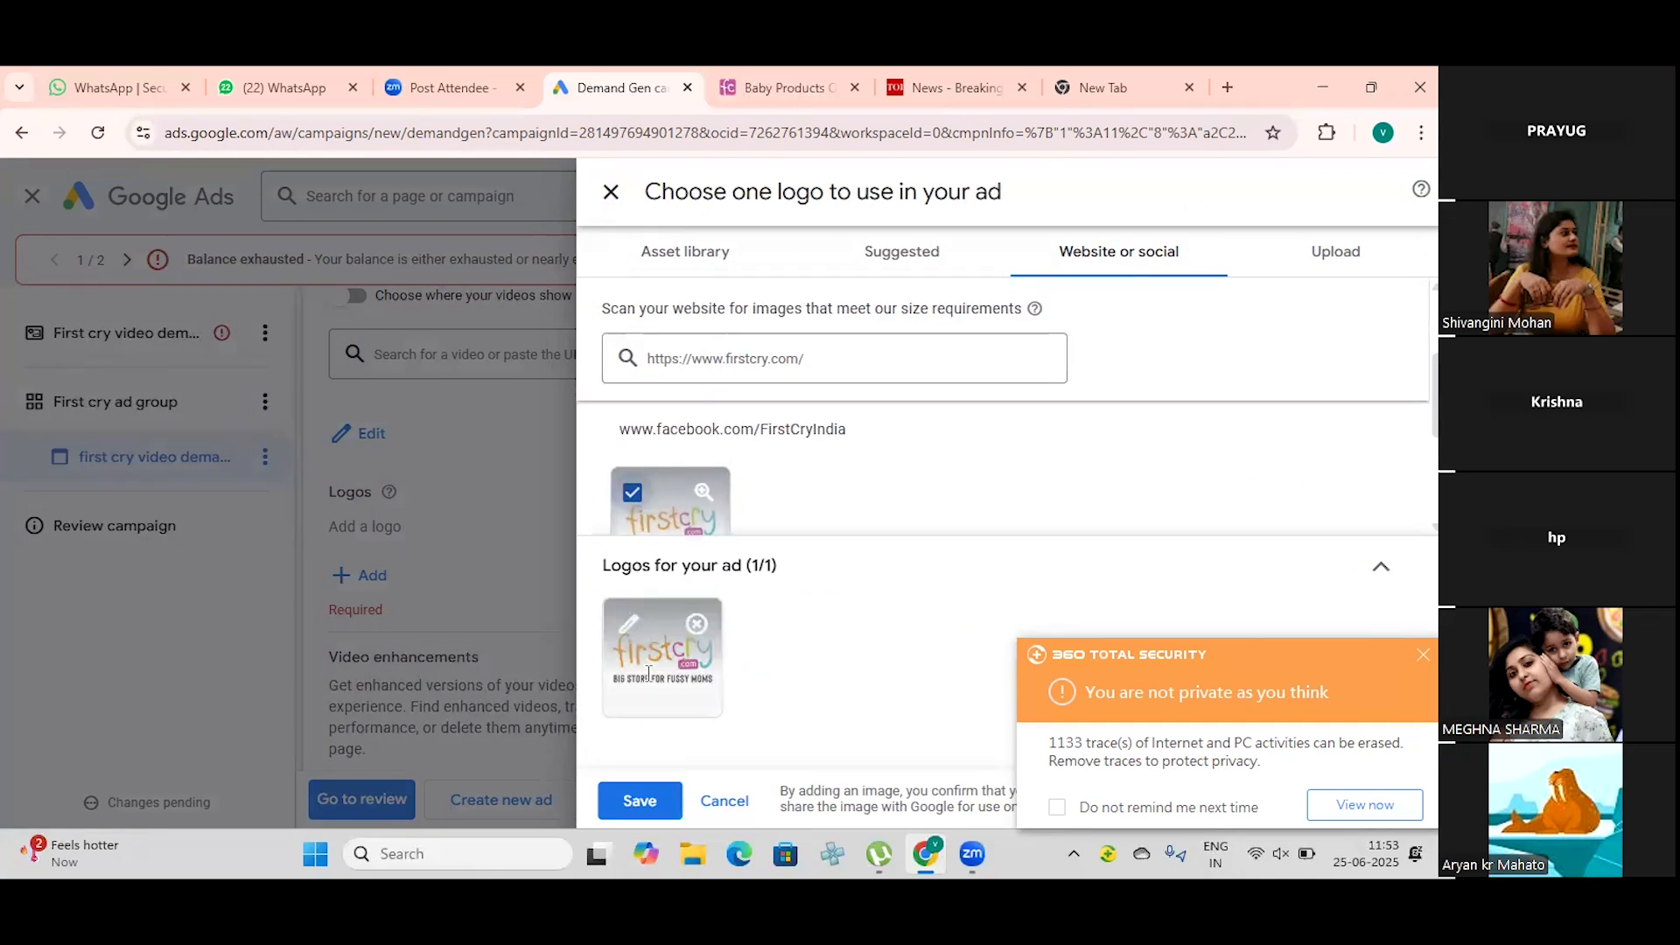
left_click(639, 801)
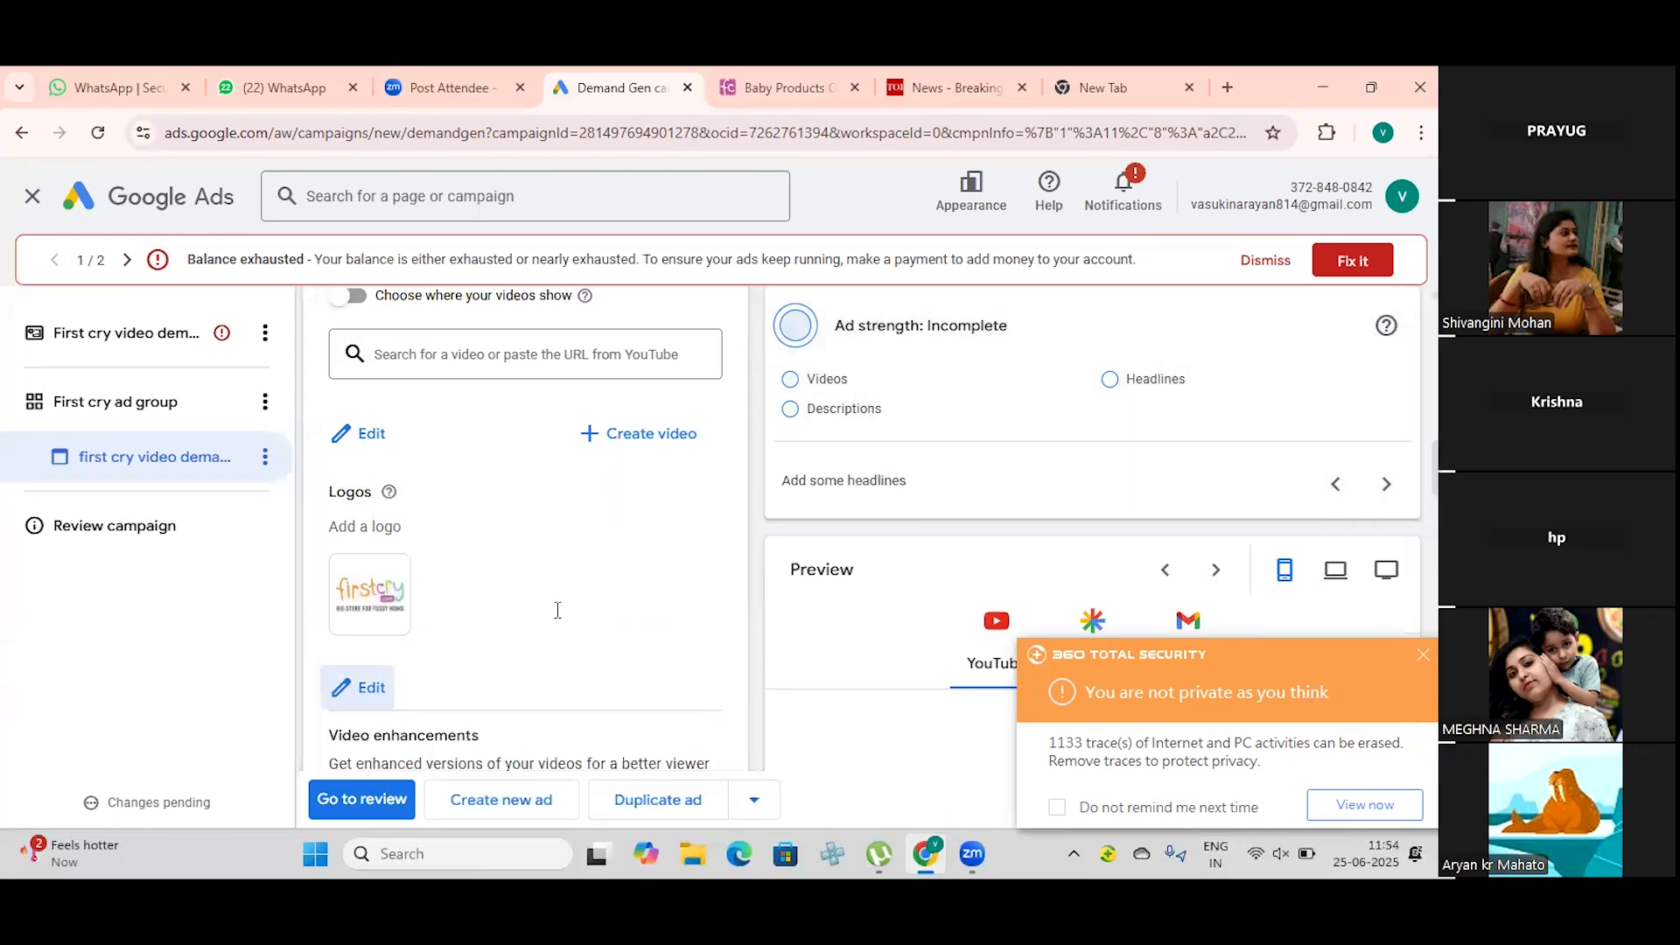
Step: Turn on choosing where the videos show, check the format choices and keep the video on All formats
scroll(558, 610, "down", 3)
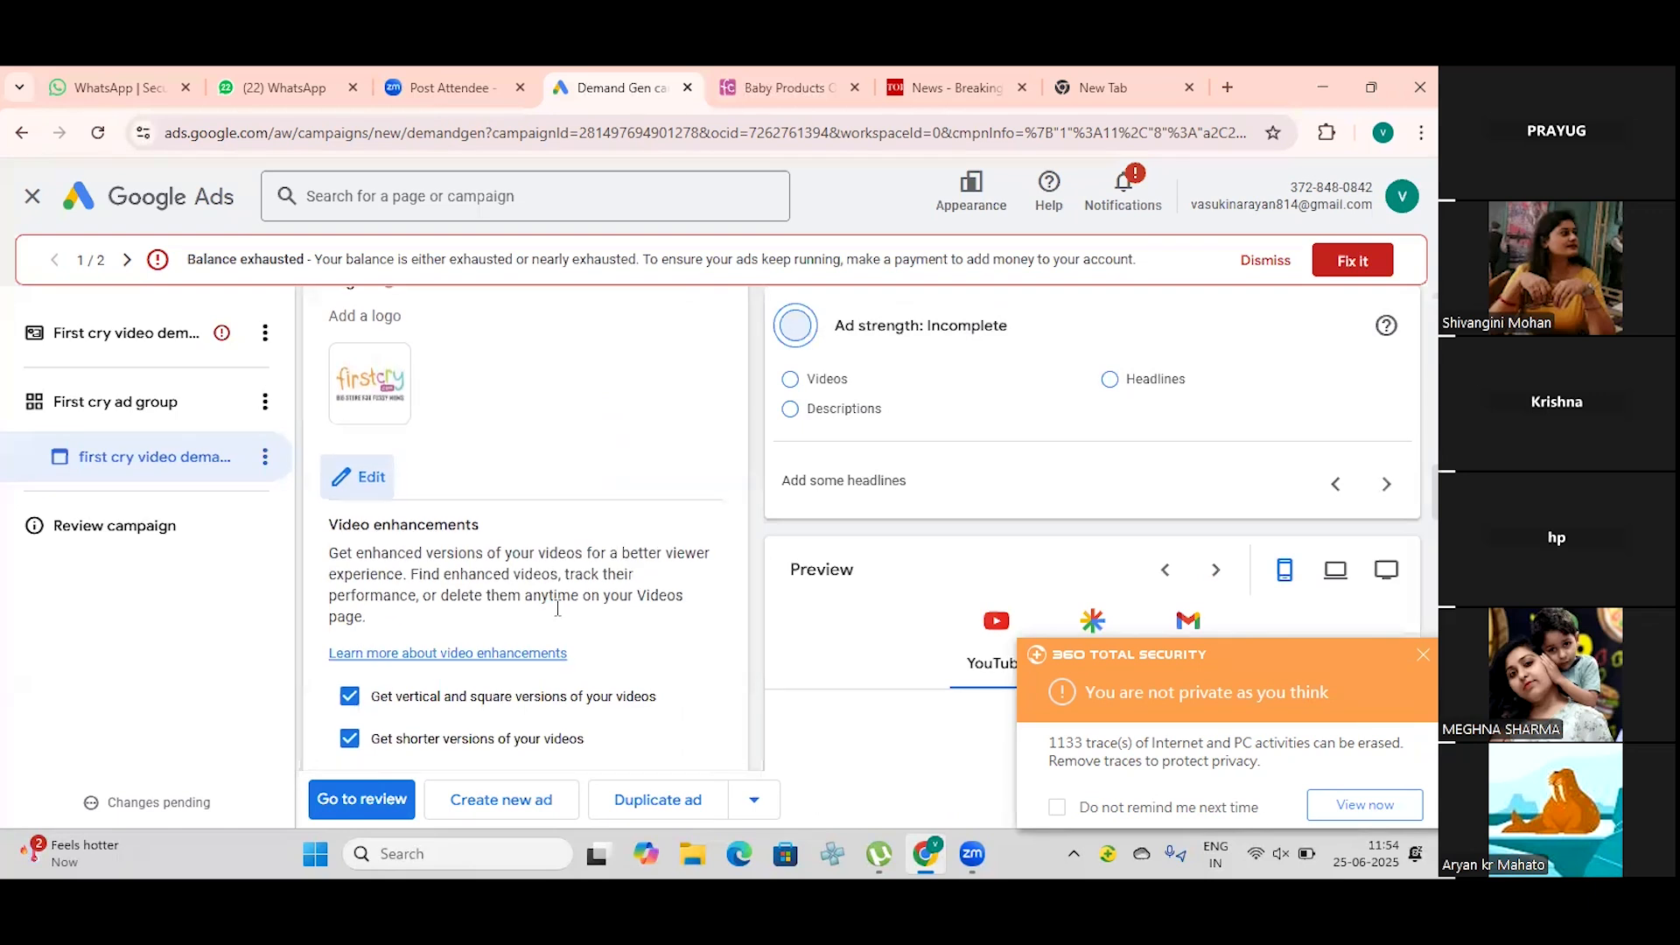
scroll(557, 608, "up", 3)
scroll(557, 606, "up", 3)
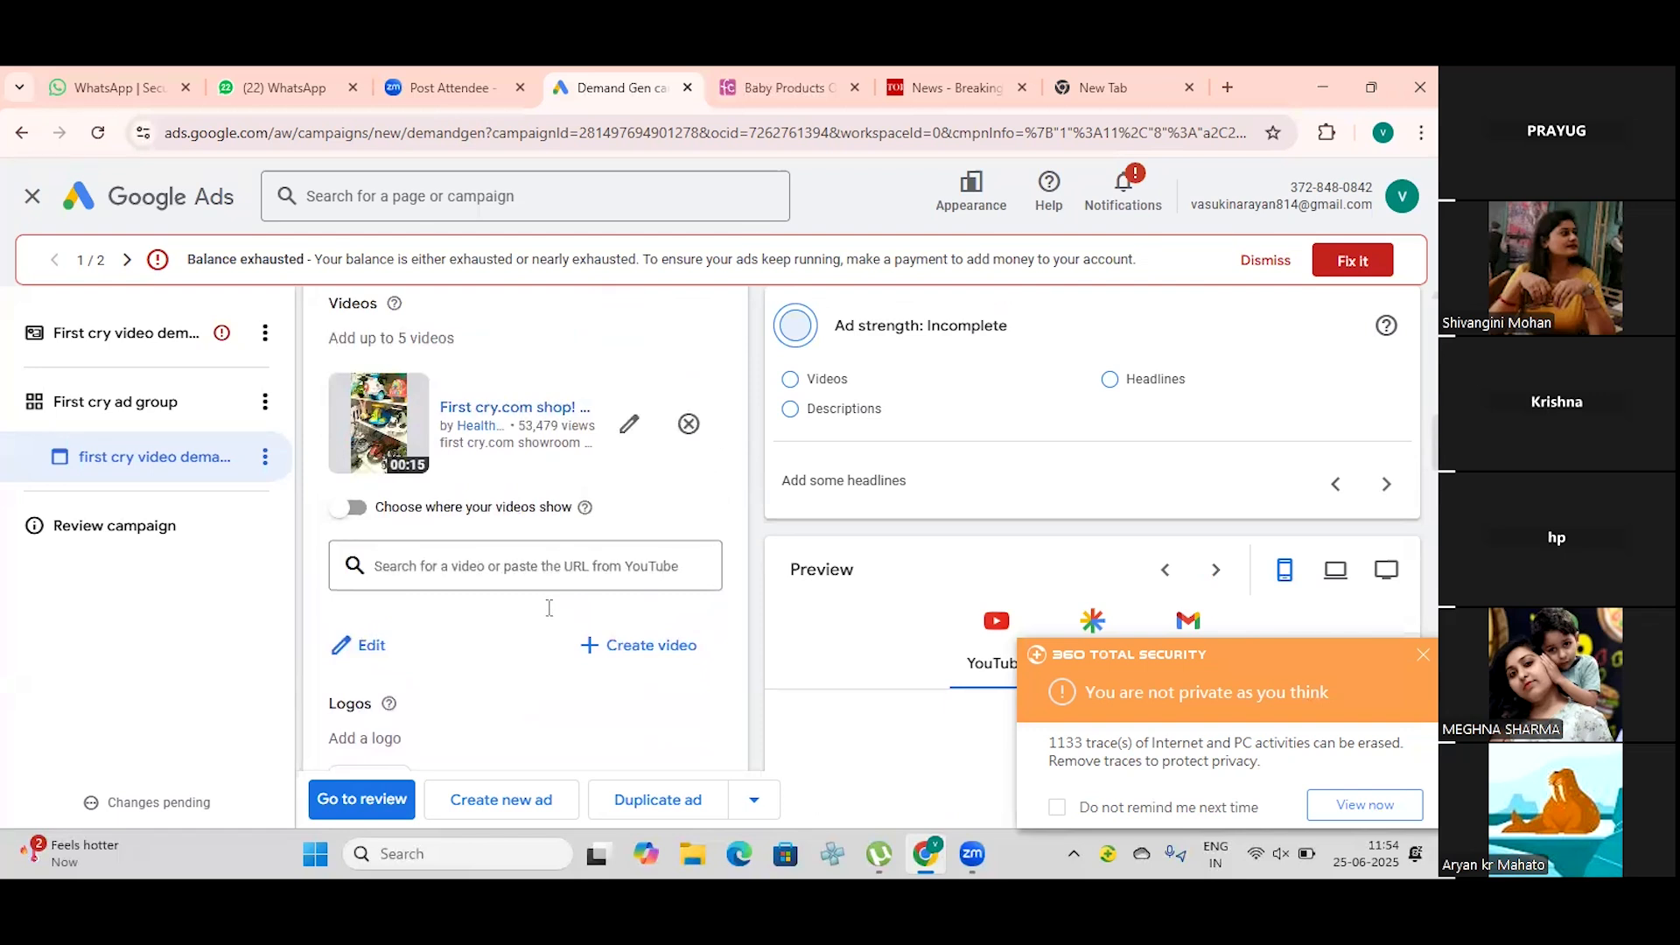
left_click(337, 513)
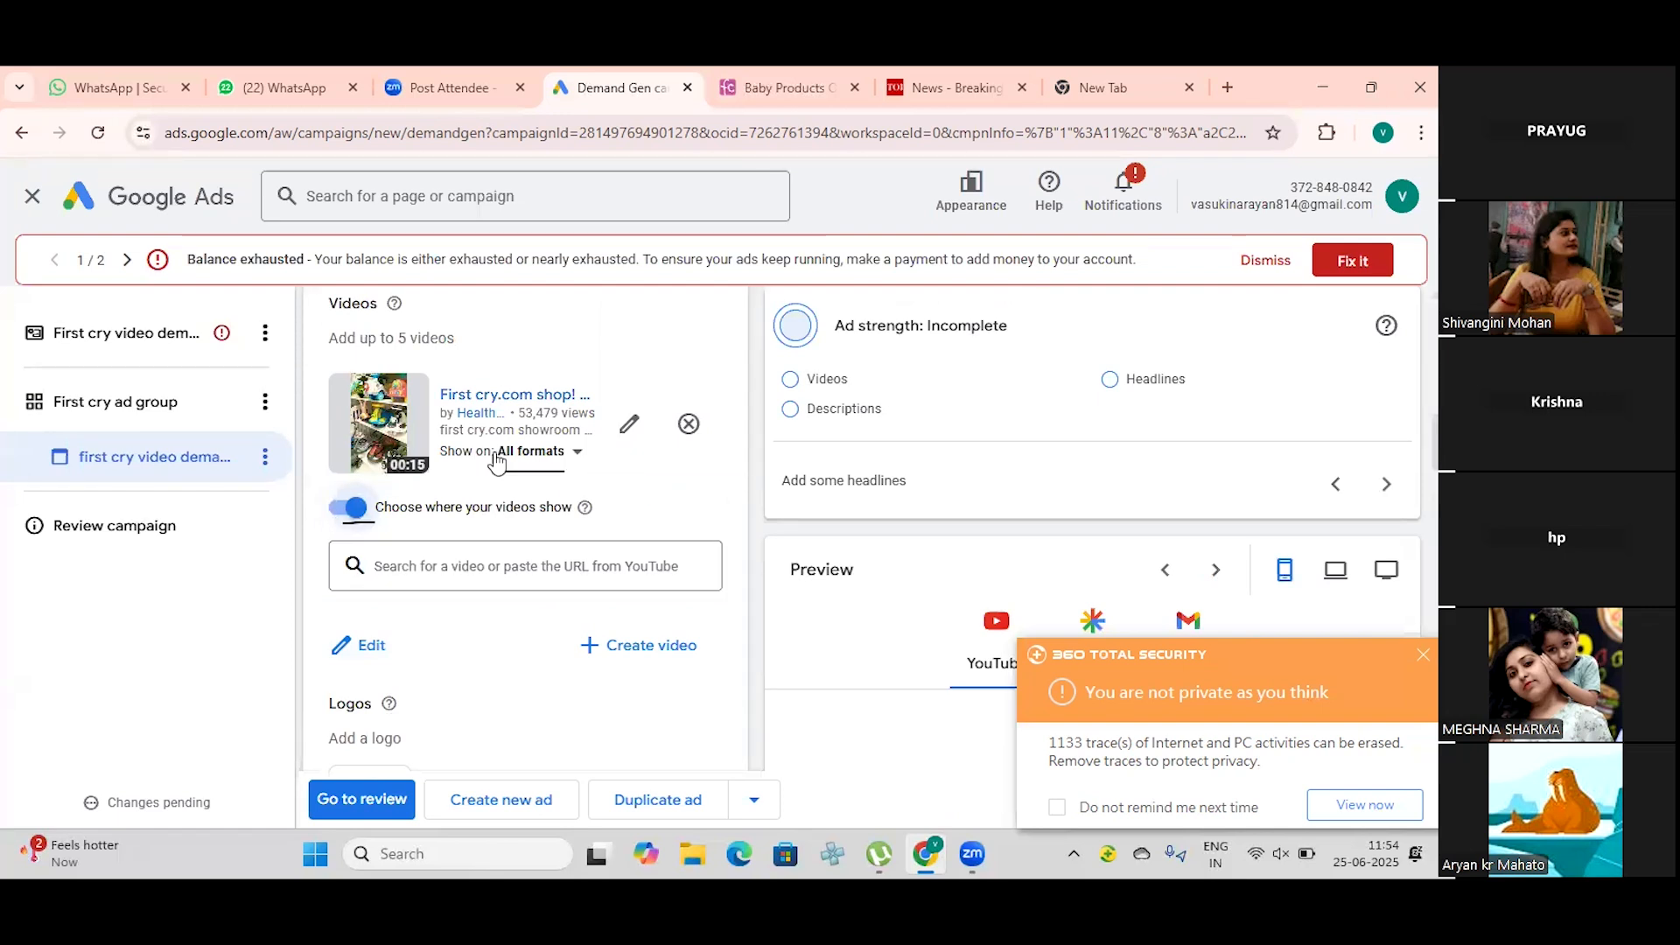
left_click(353, 511)
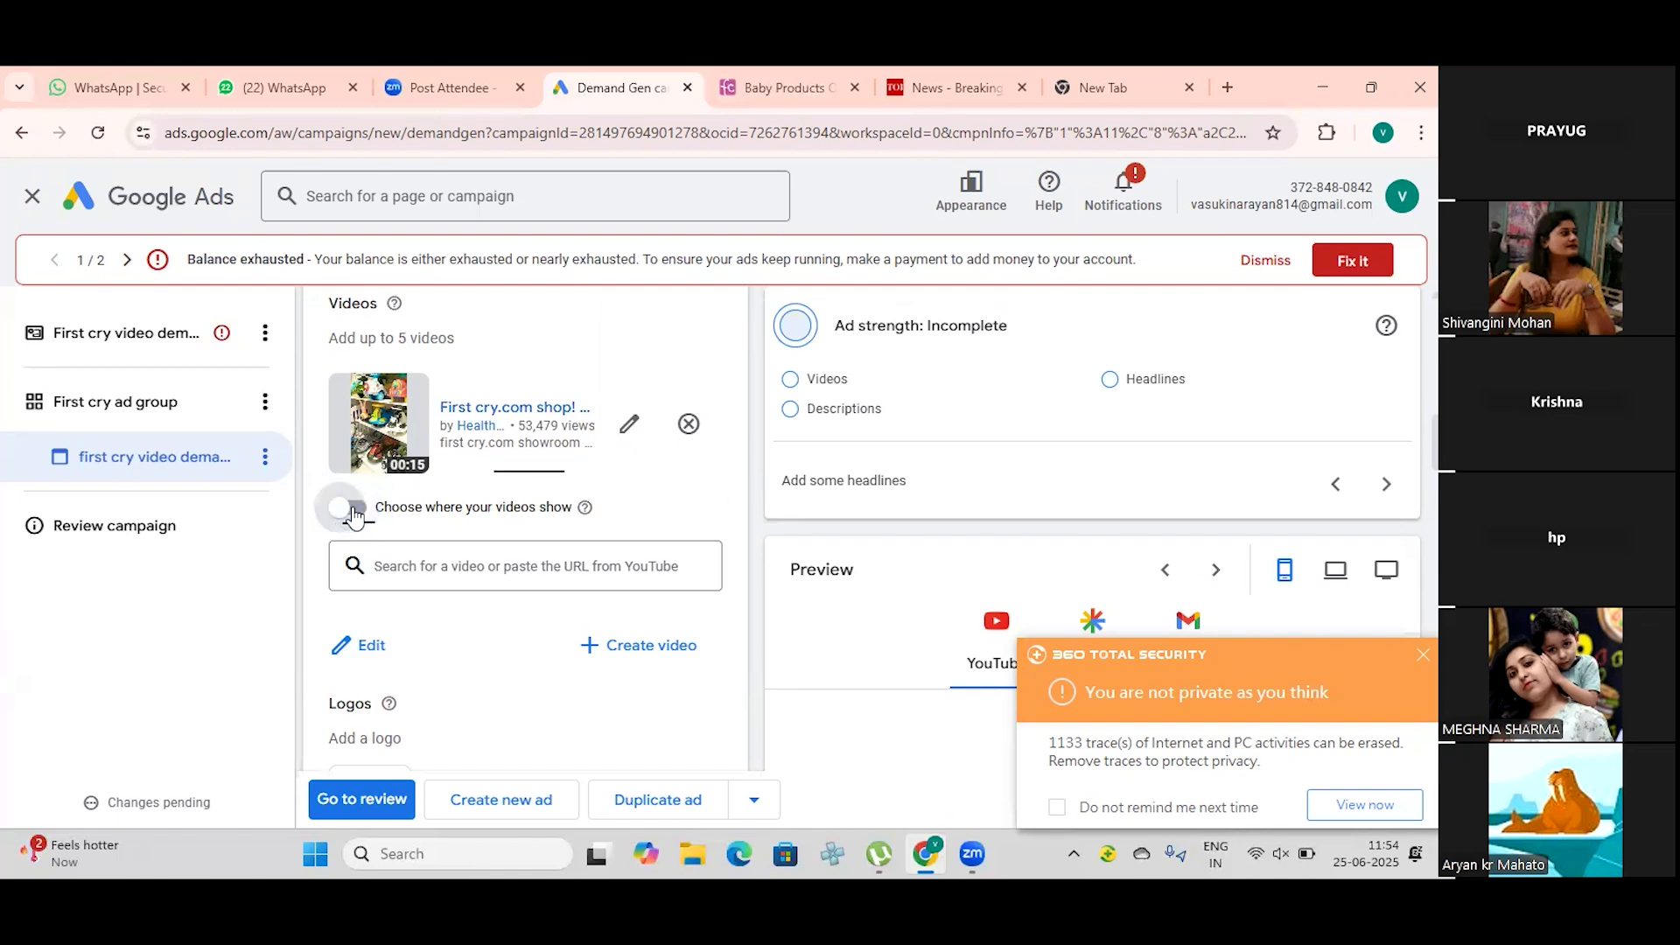
left_click(353, 510)
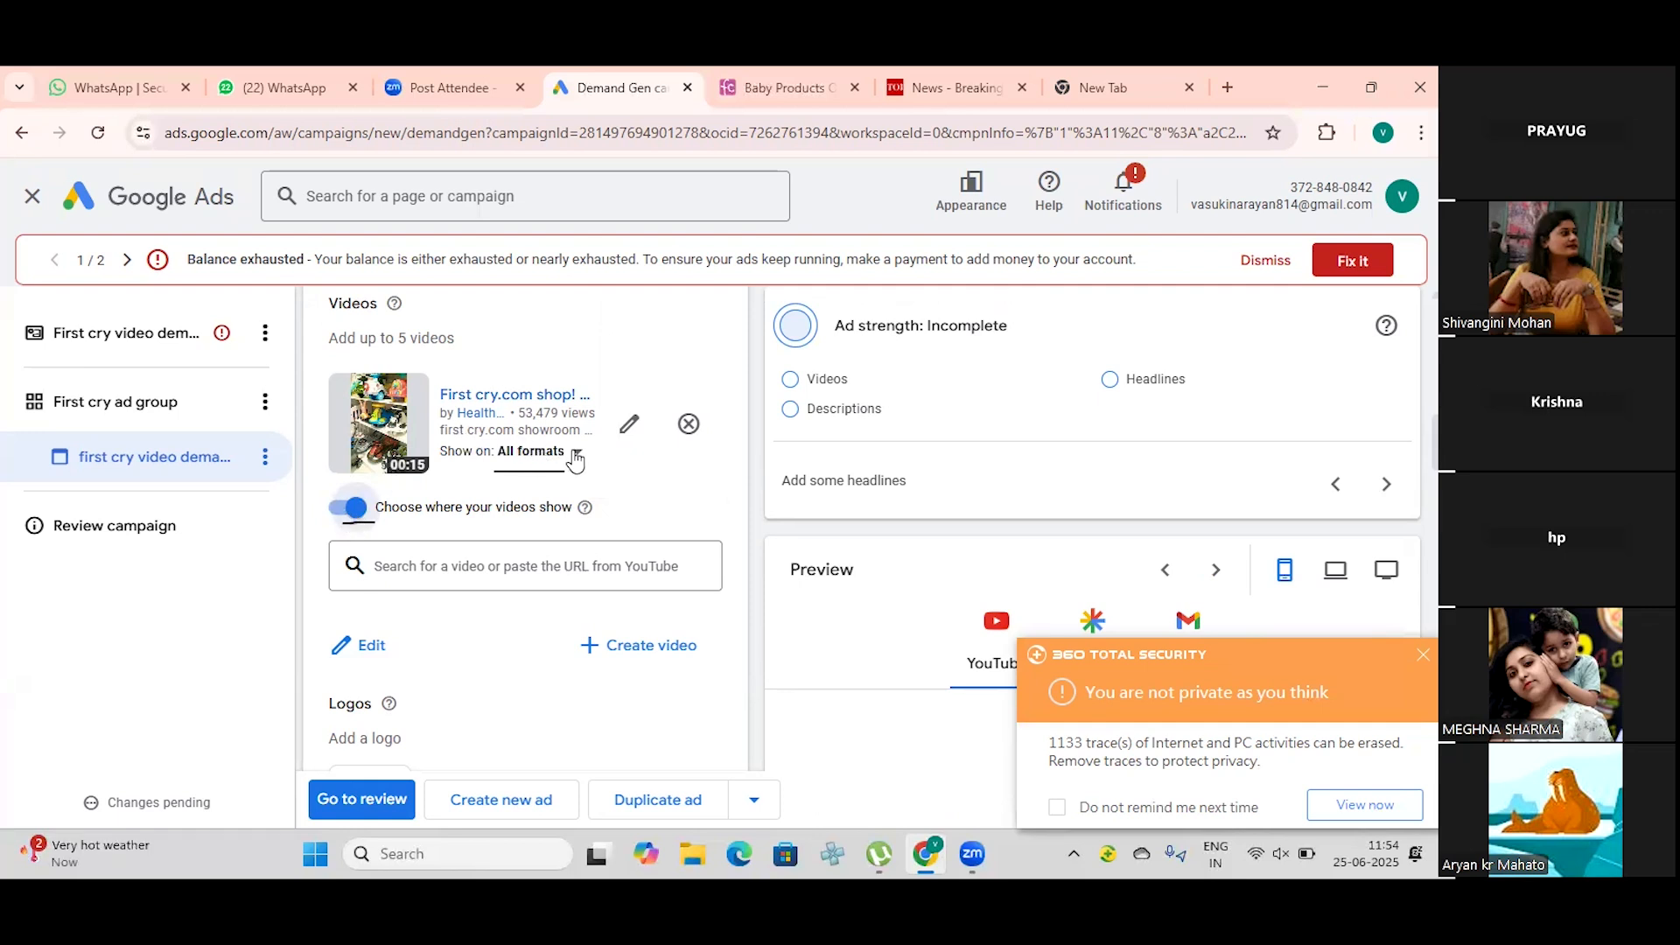
left_click(576, 453)
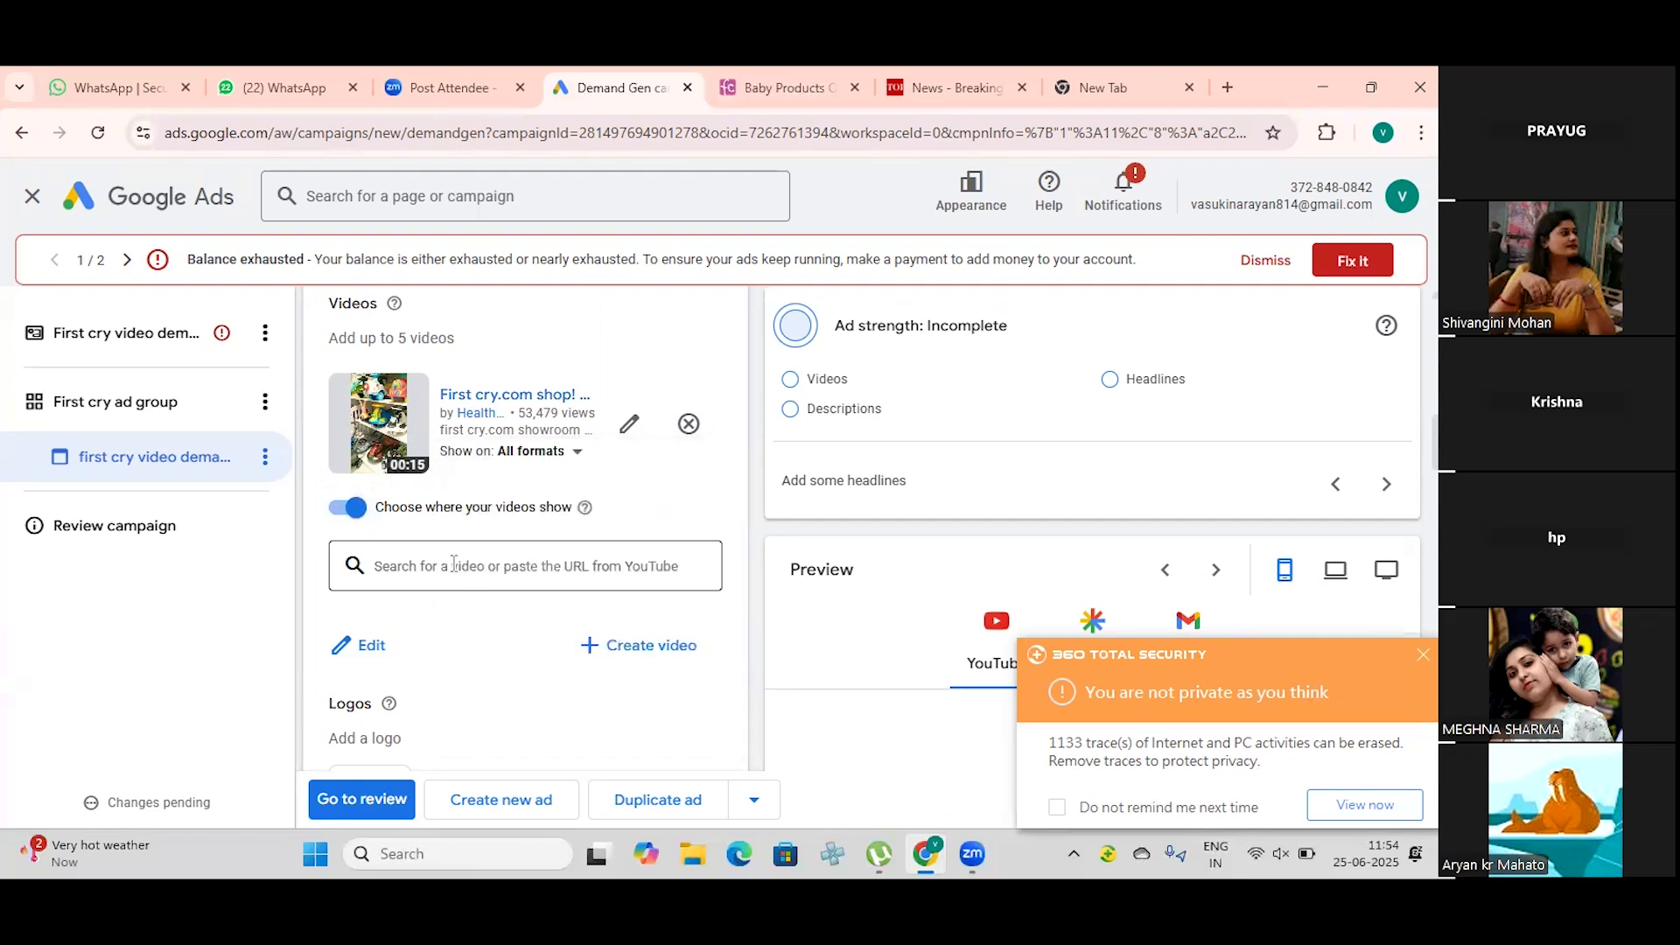
scroll(454, 563, "down", 1)
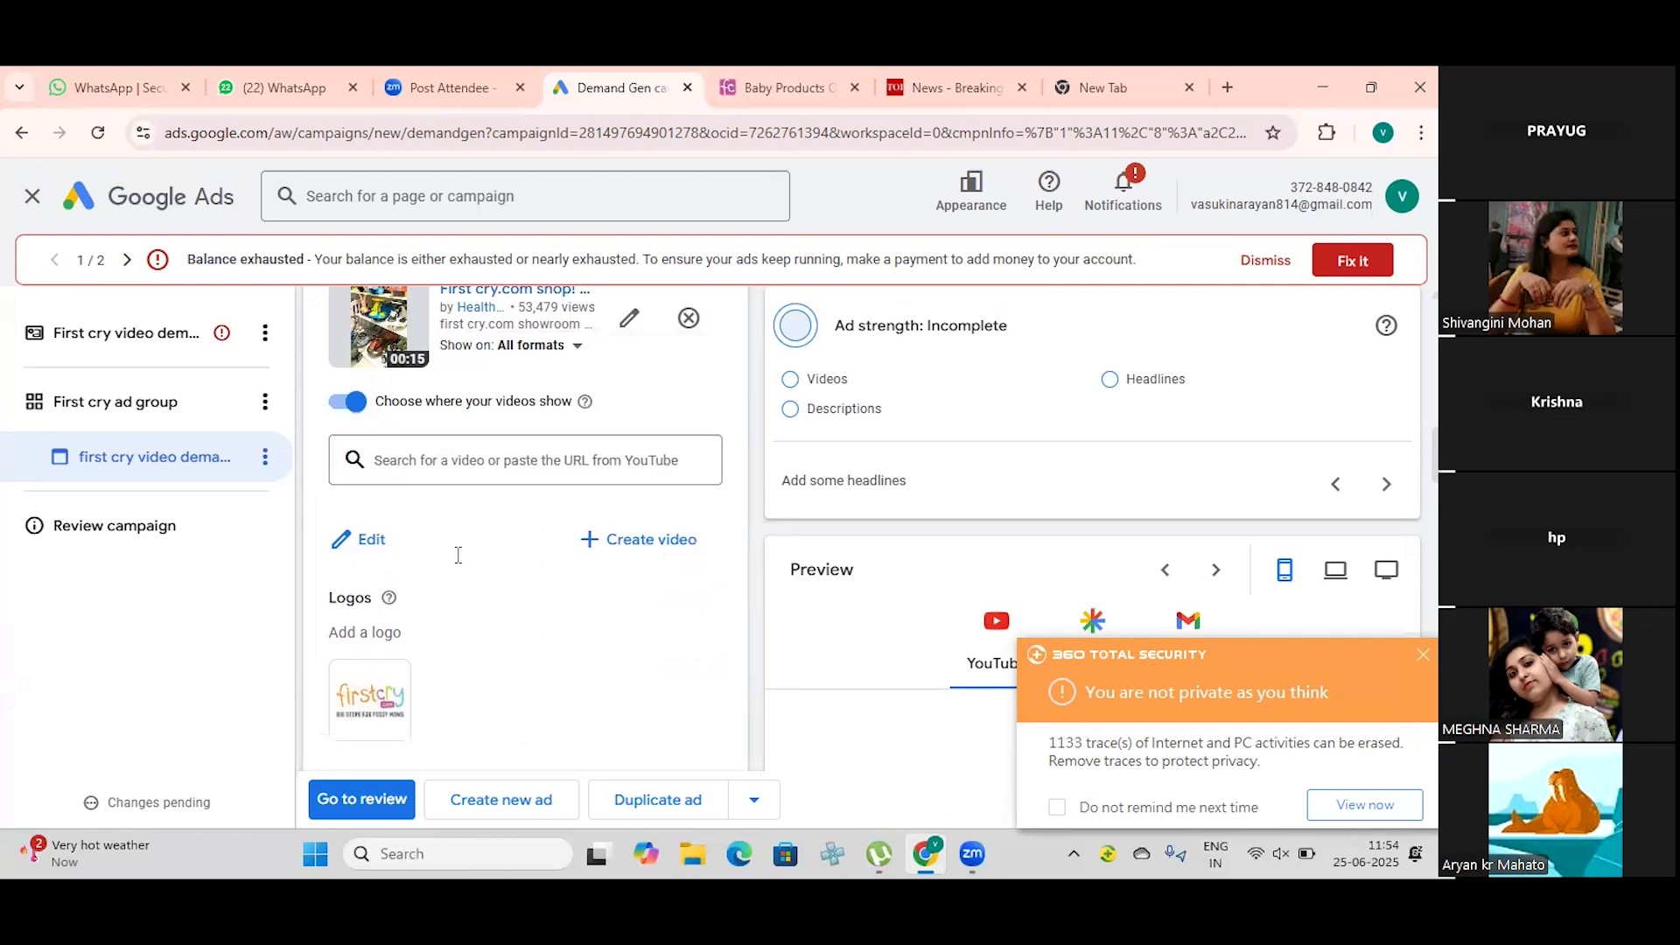
Step: Check the ad's video enhancement options and go to the first headline in the text section
scroll(455, 559, "down", 2)
scroll(460, 547, "down", 1)
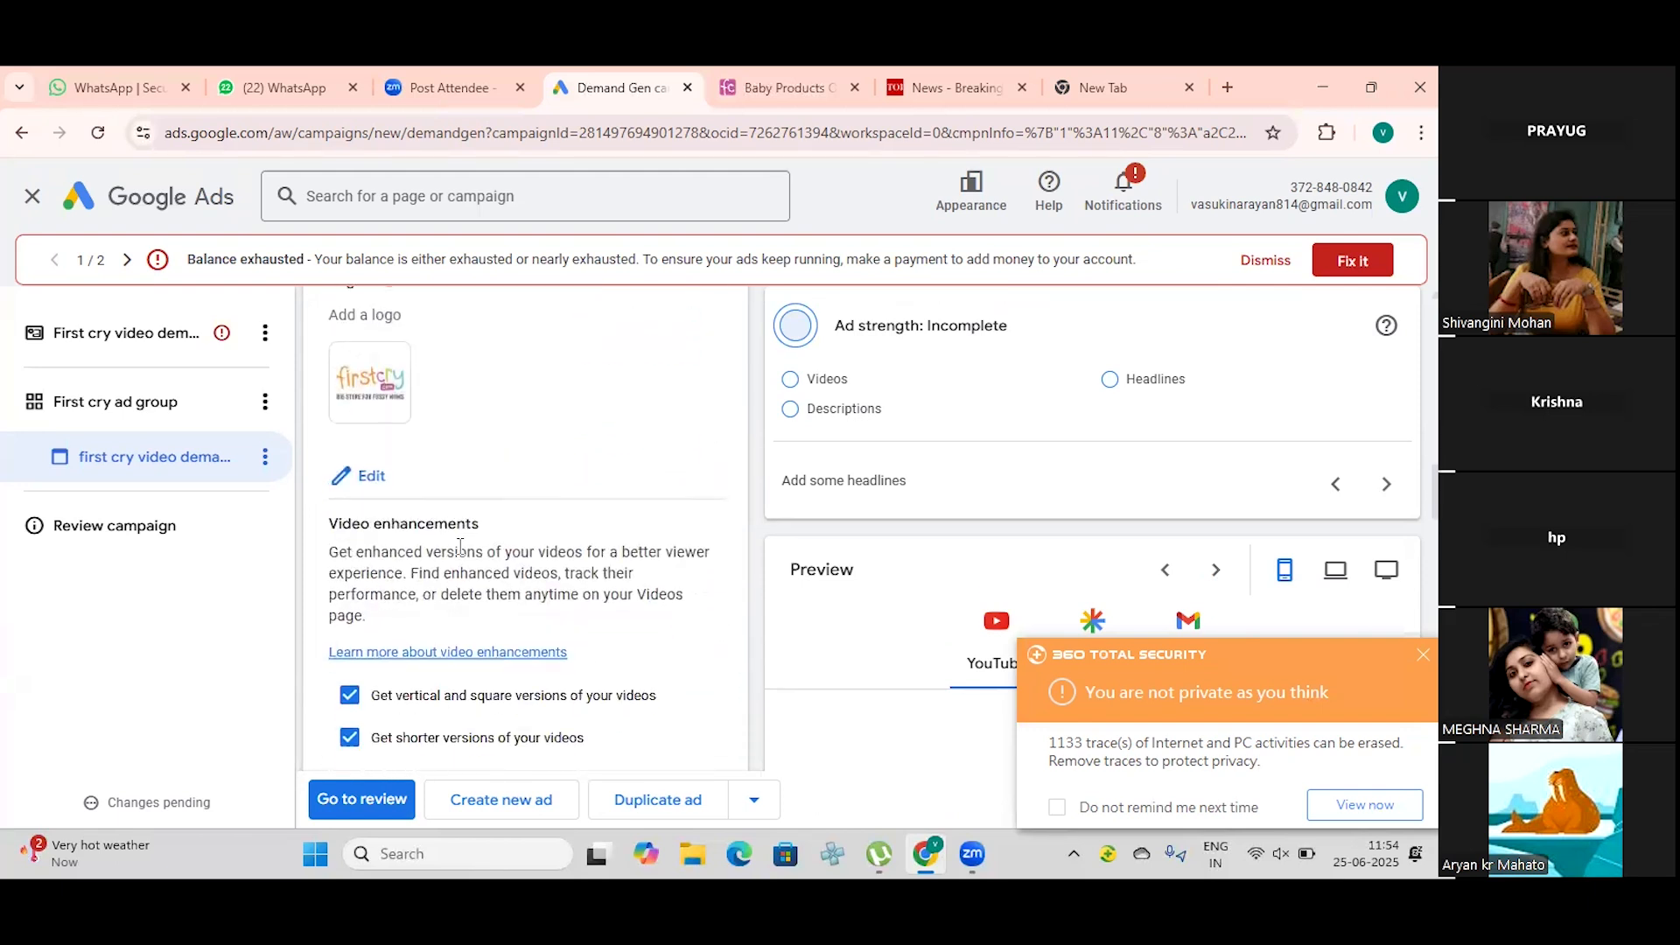
scroll(460, 547, "down", 1)
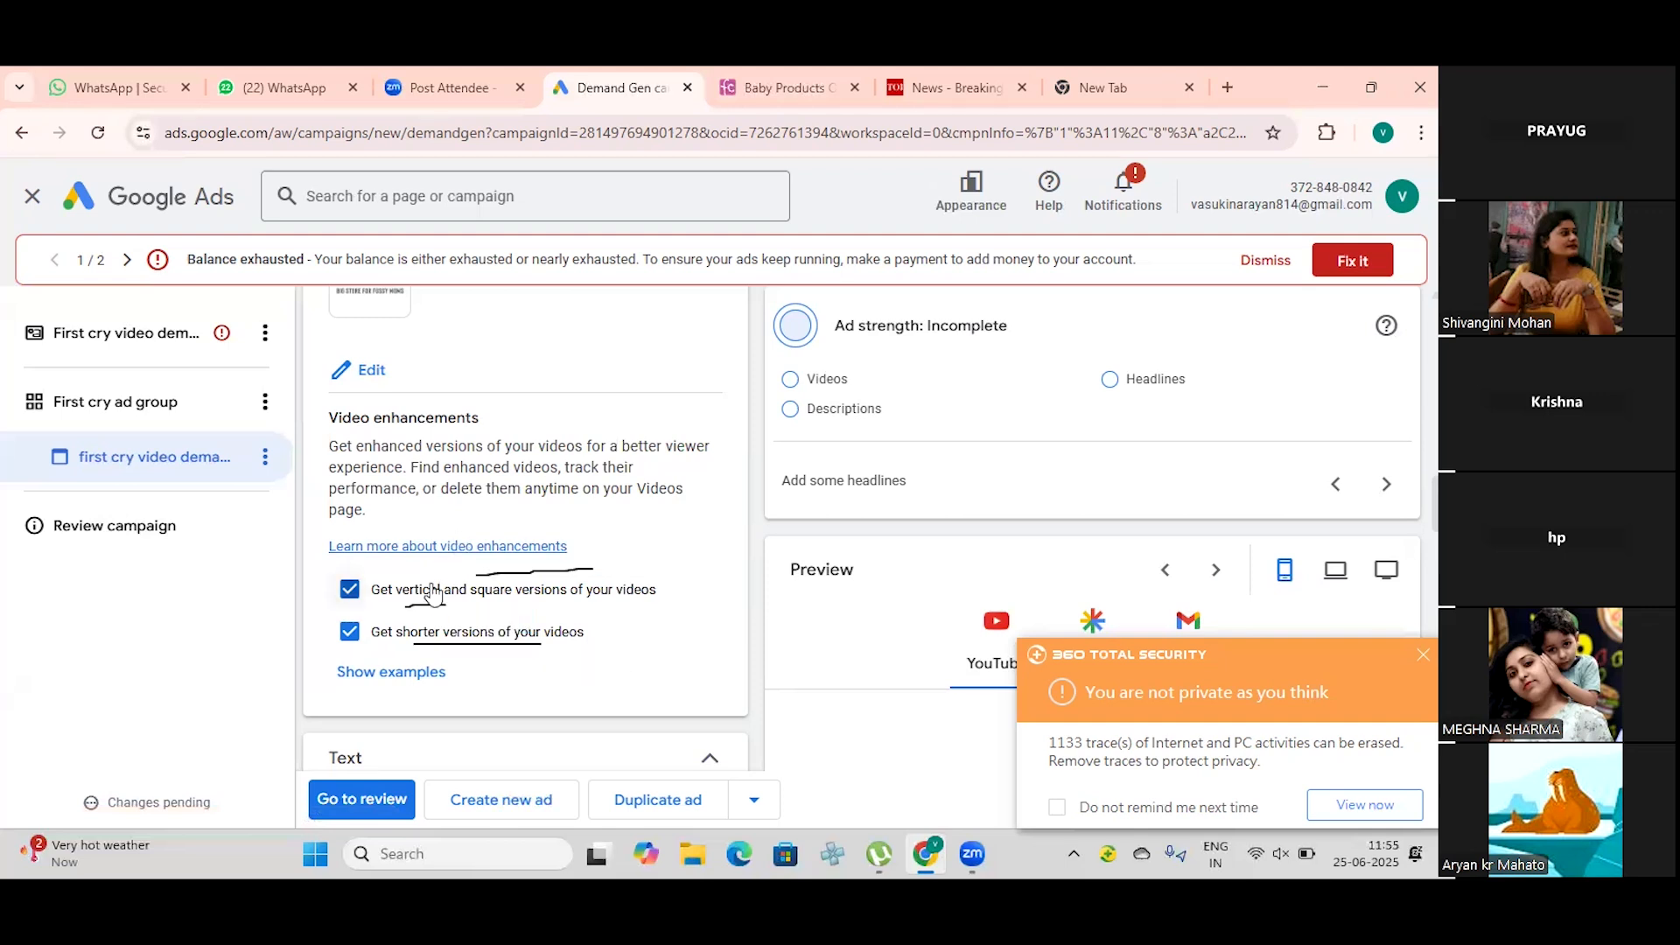
scroll(433, 584, "down", 3)
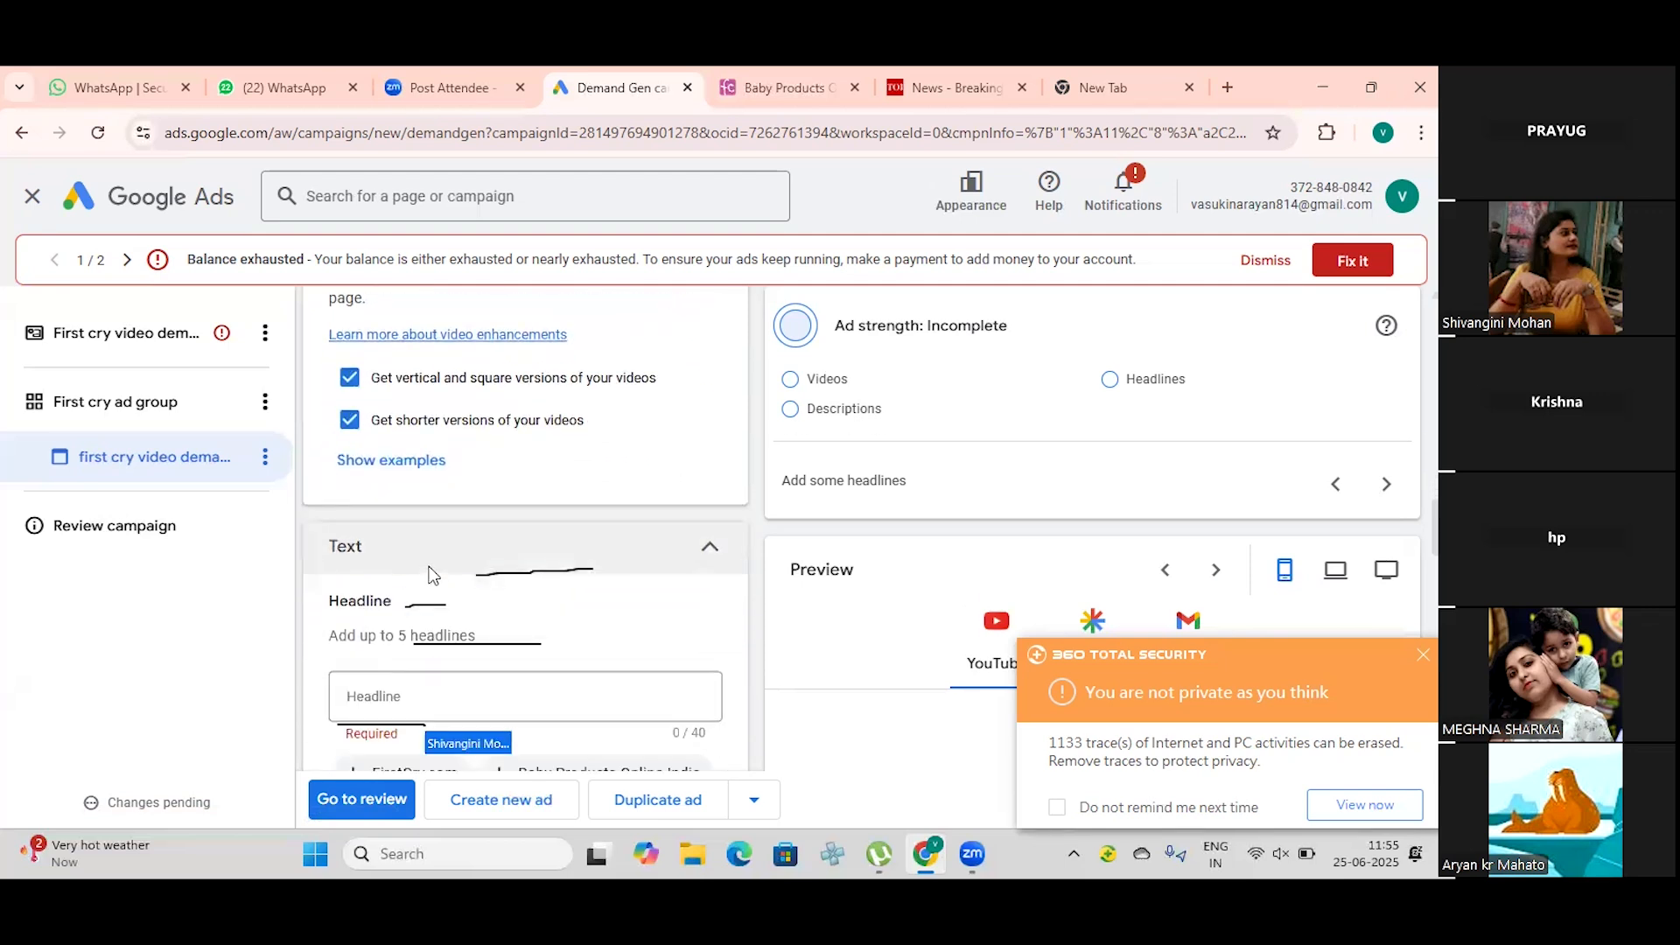
left_click(434, 677)
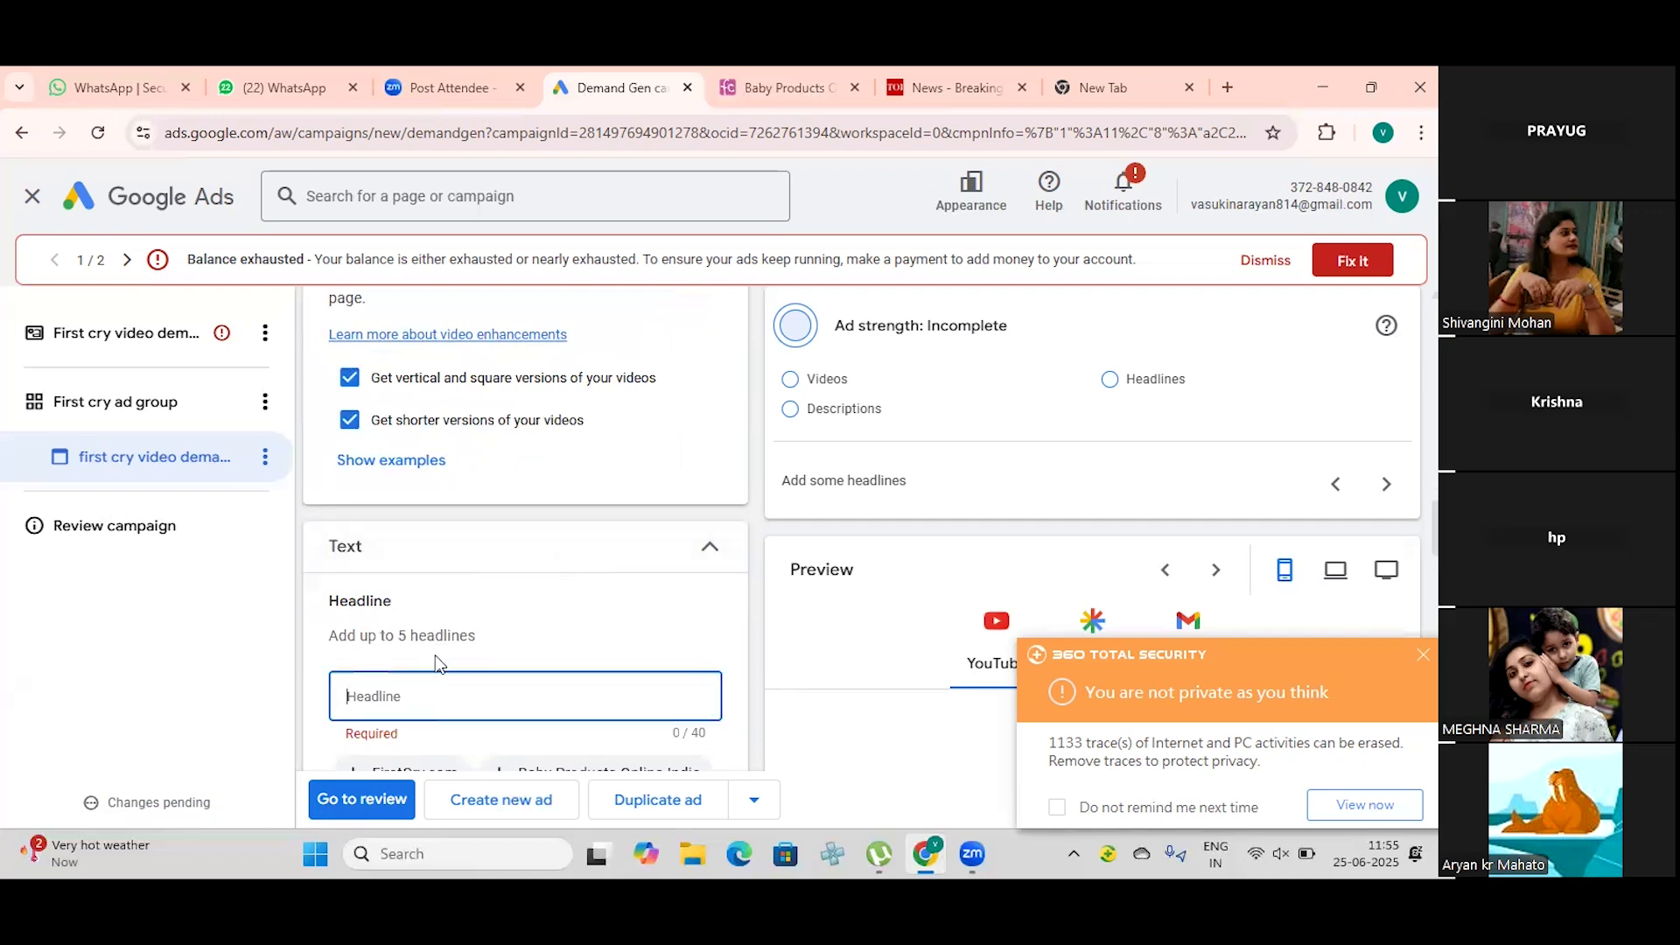
left_click(437, 663)
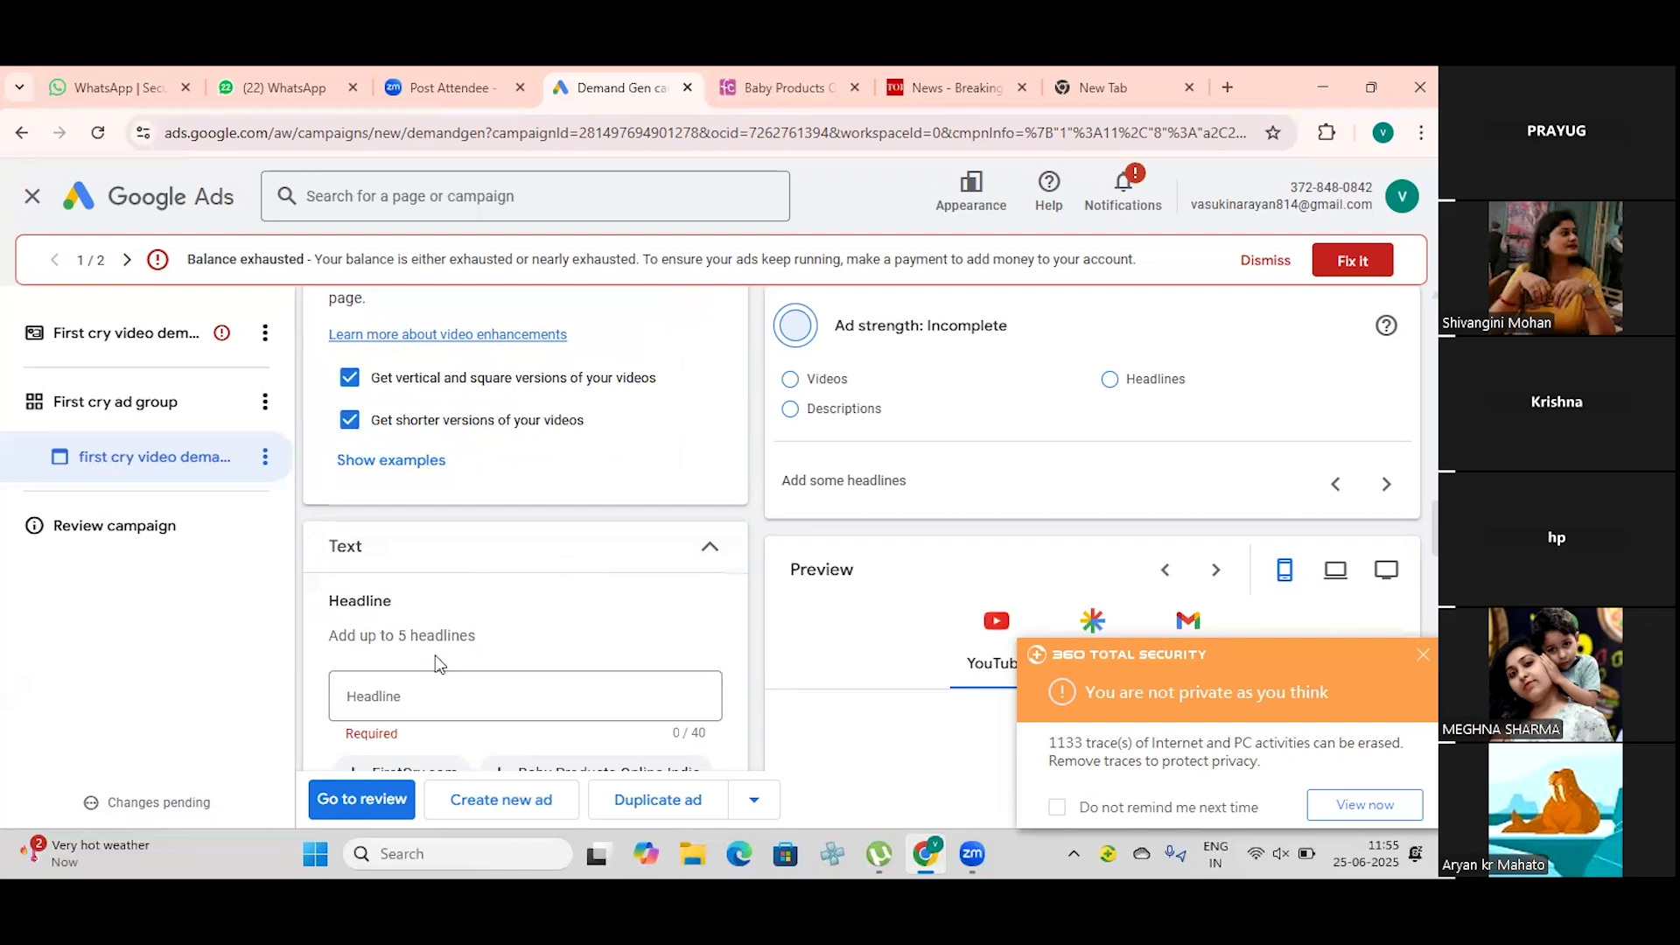
left_click(429, 696)
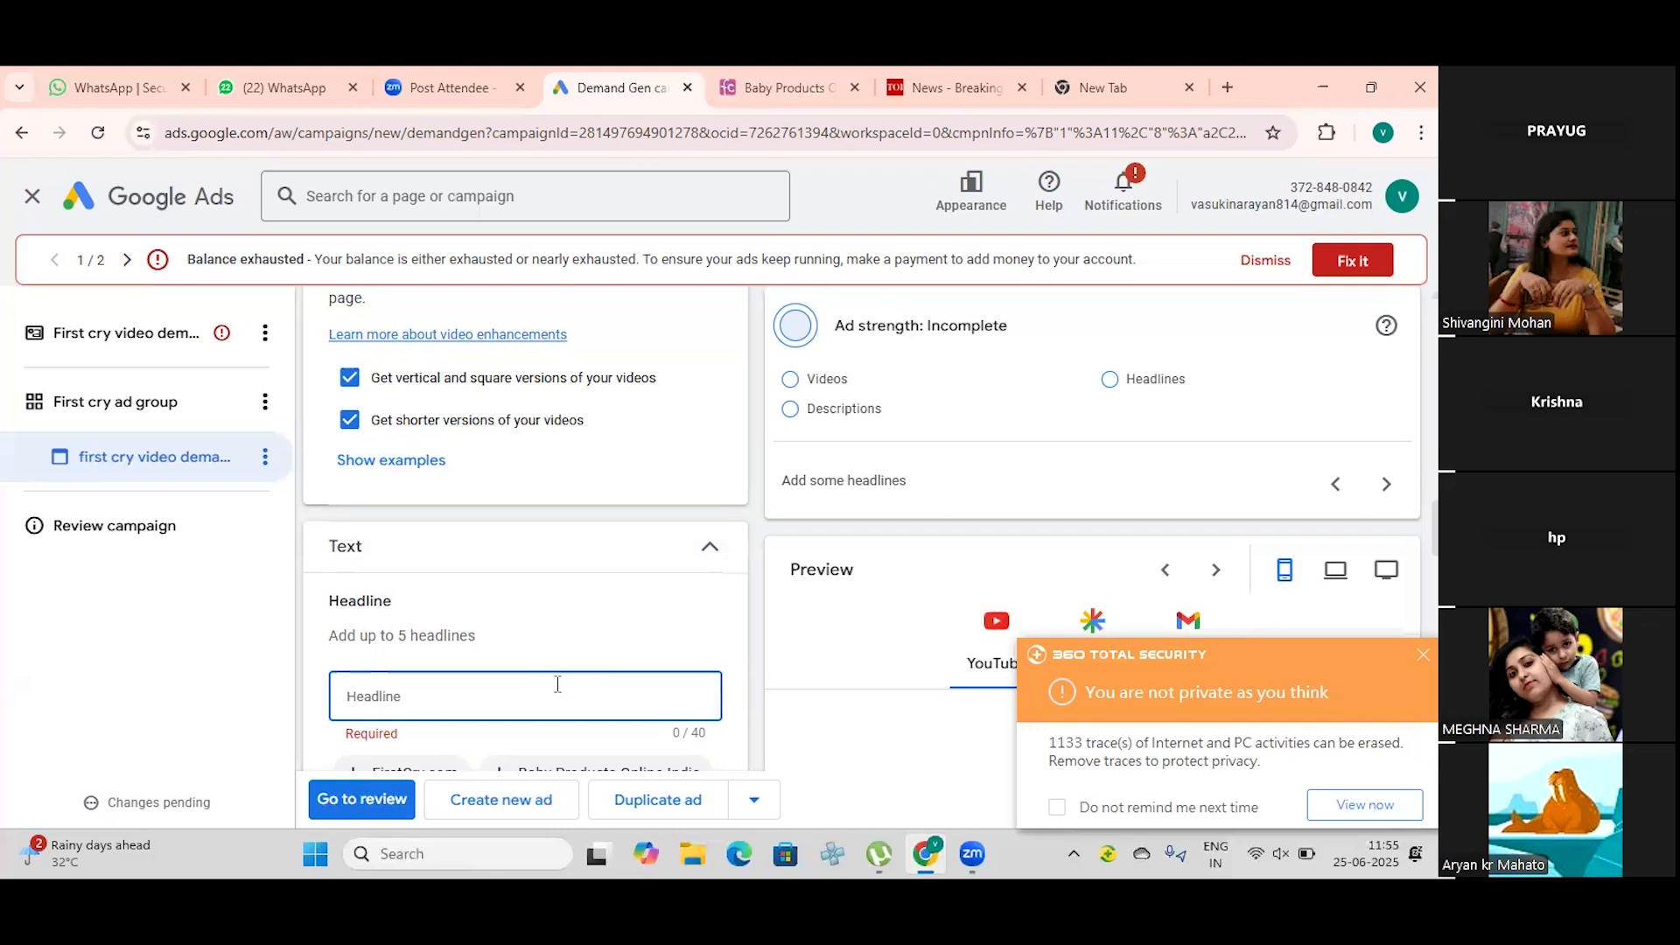
type("f")
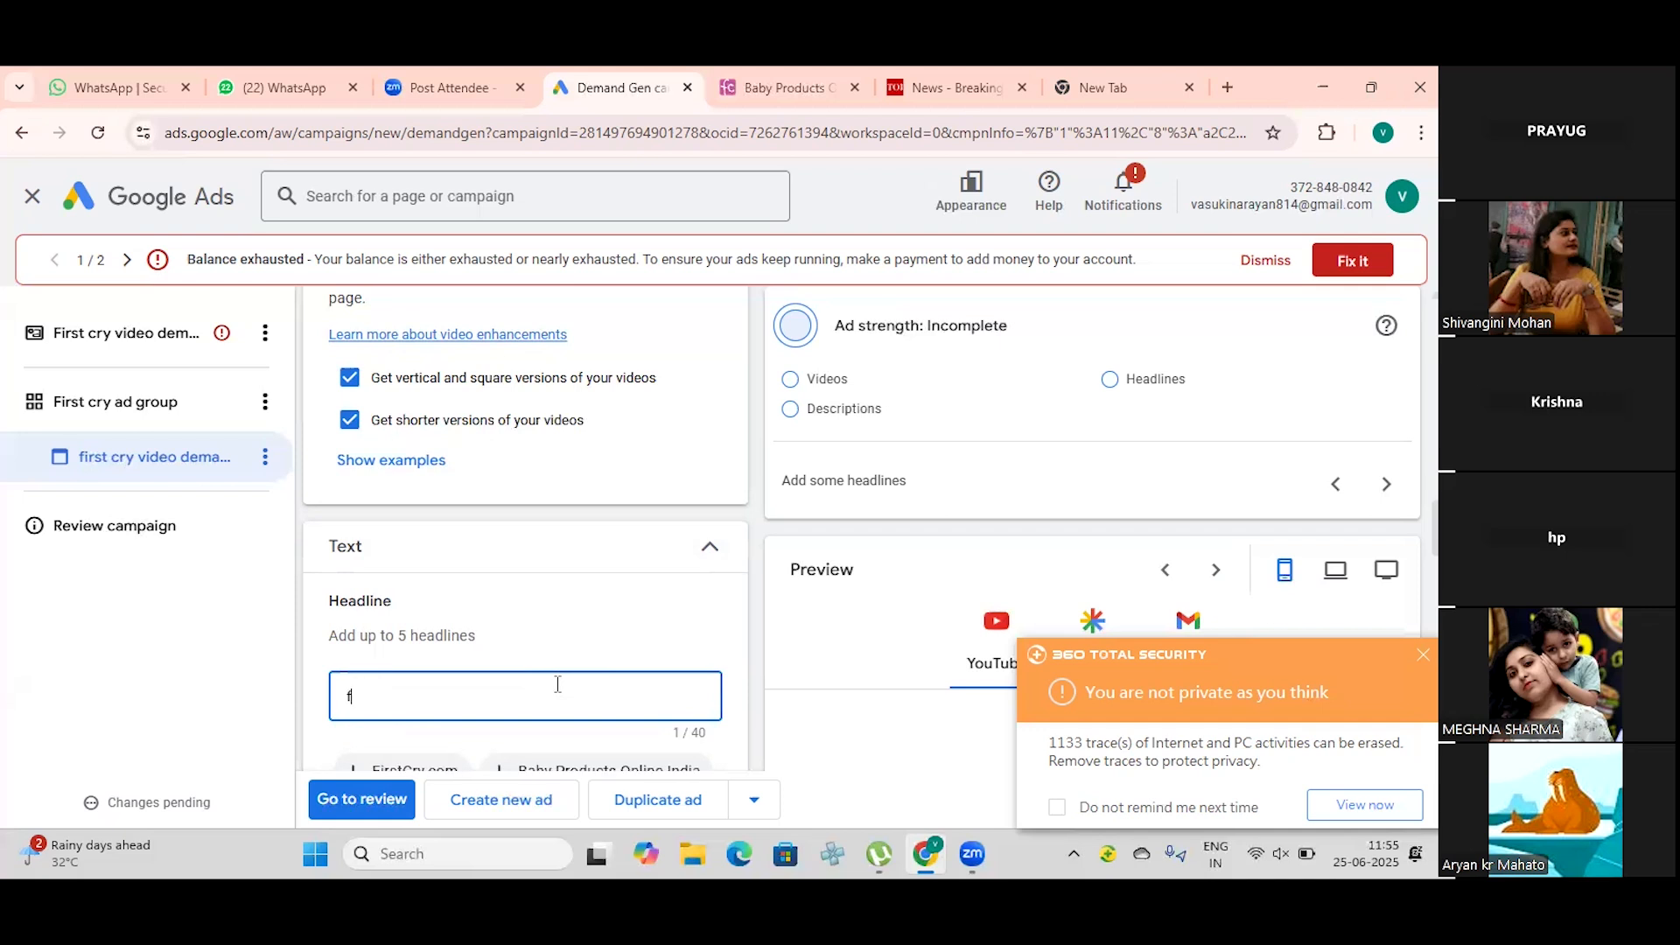
type("irst cry onlin")
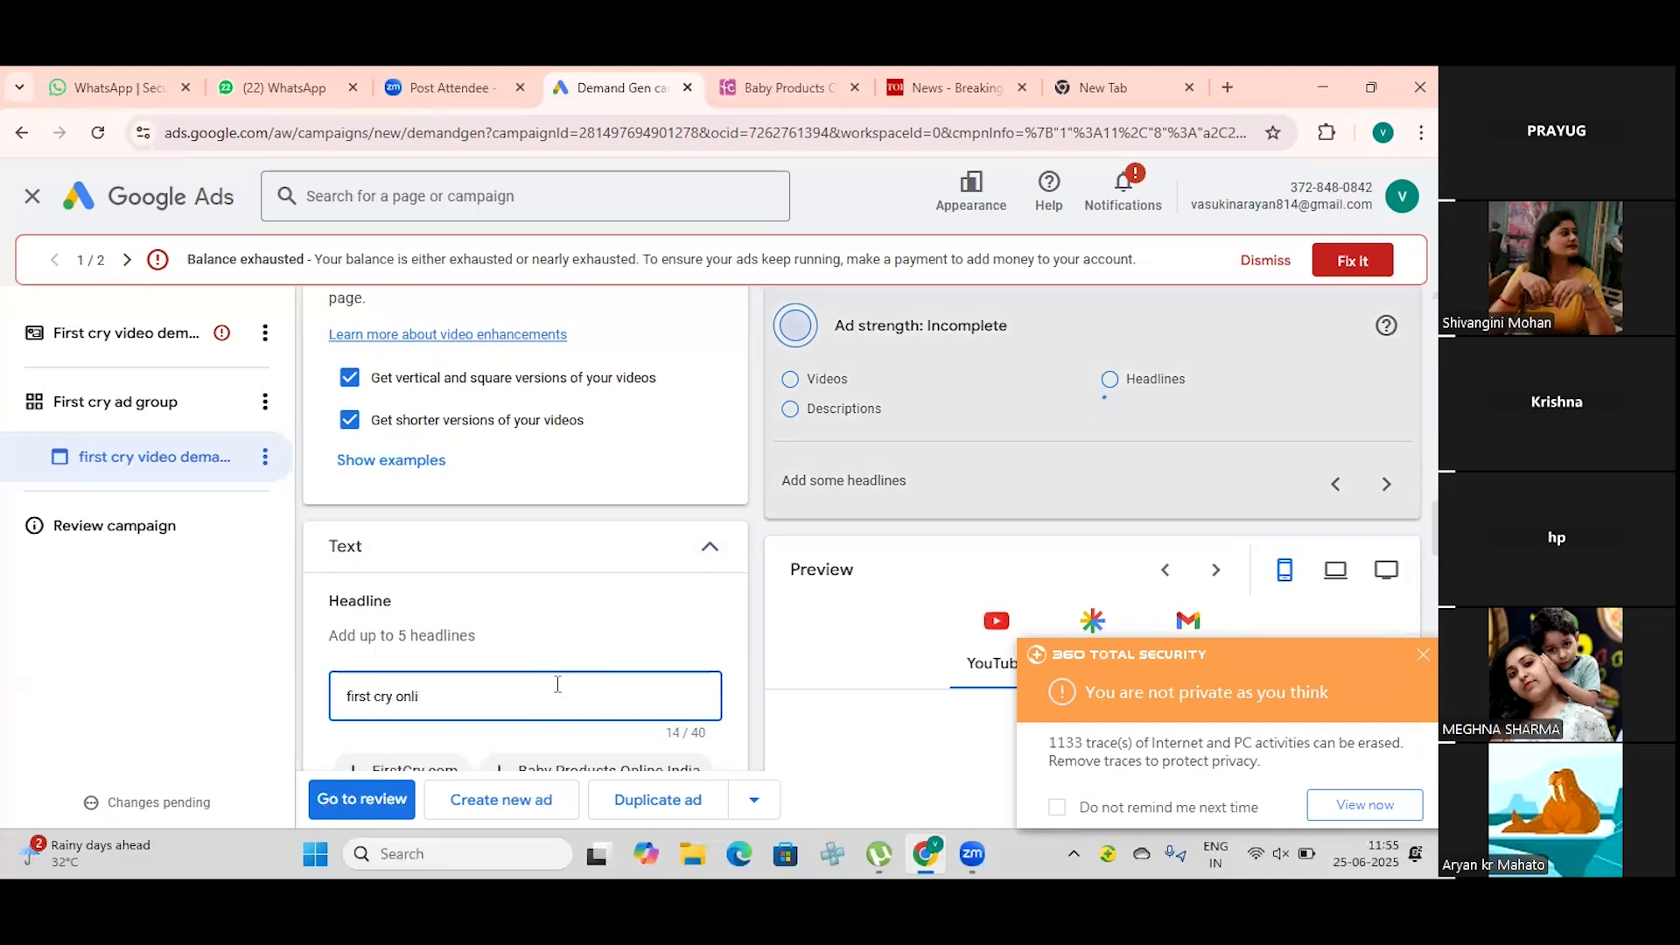
key("BackSpace")
key("BackSpace")
key("BackSpace")
key("BackSpace")
key("BackSpace")
key("BackSpace")
key("BackSpace")
key("BackSpace")
key("BackSpace")
key("BackSpace")
key("BackSpace")
key("BackSpace")
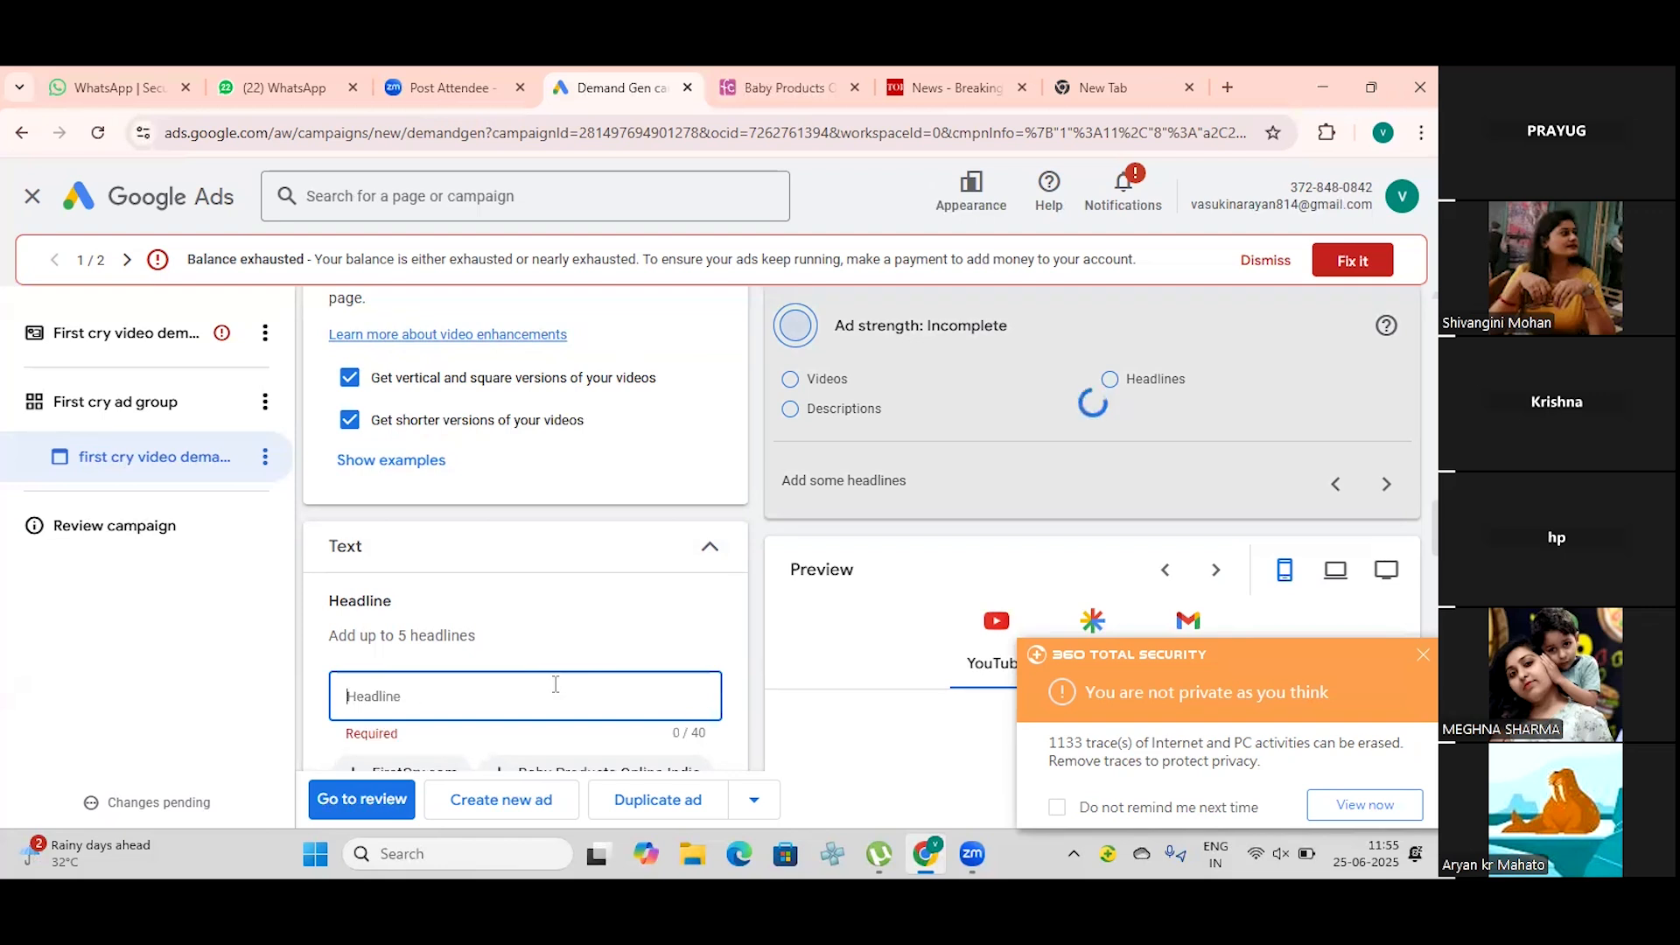
type("online")
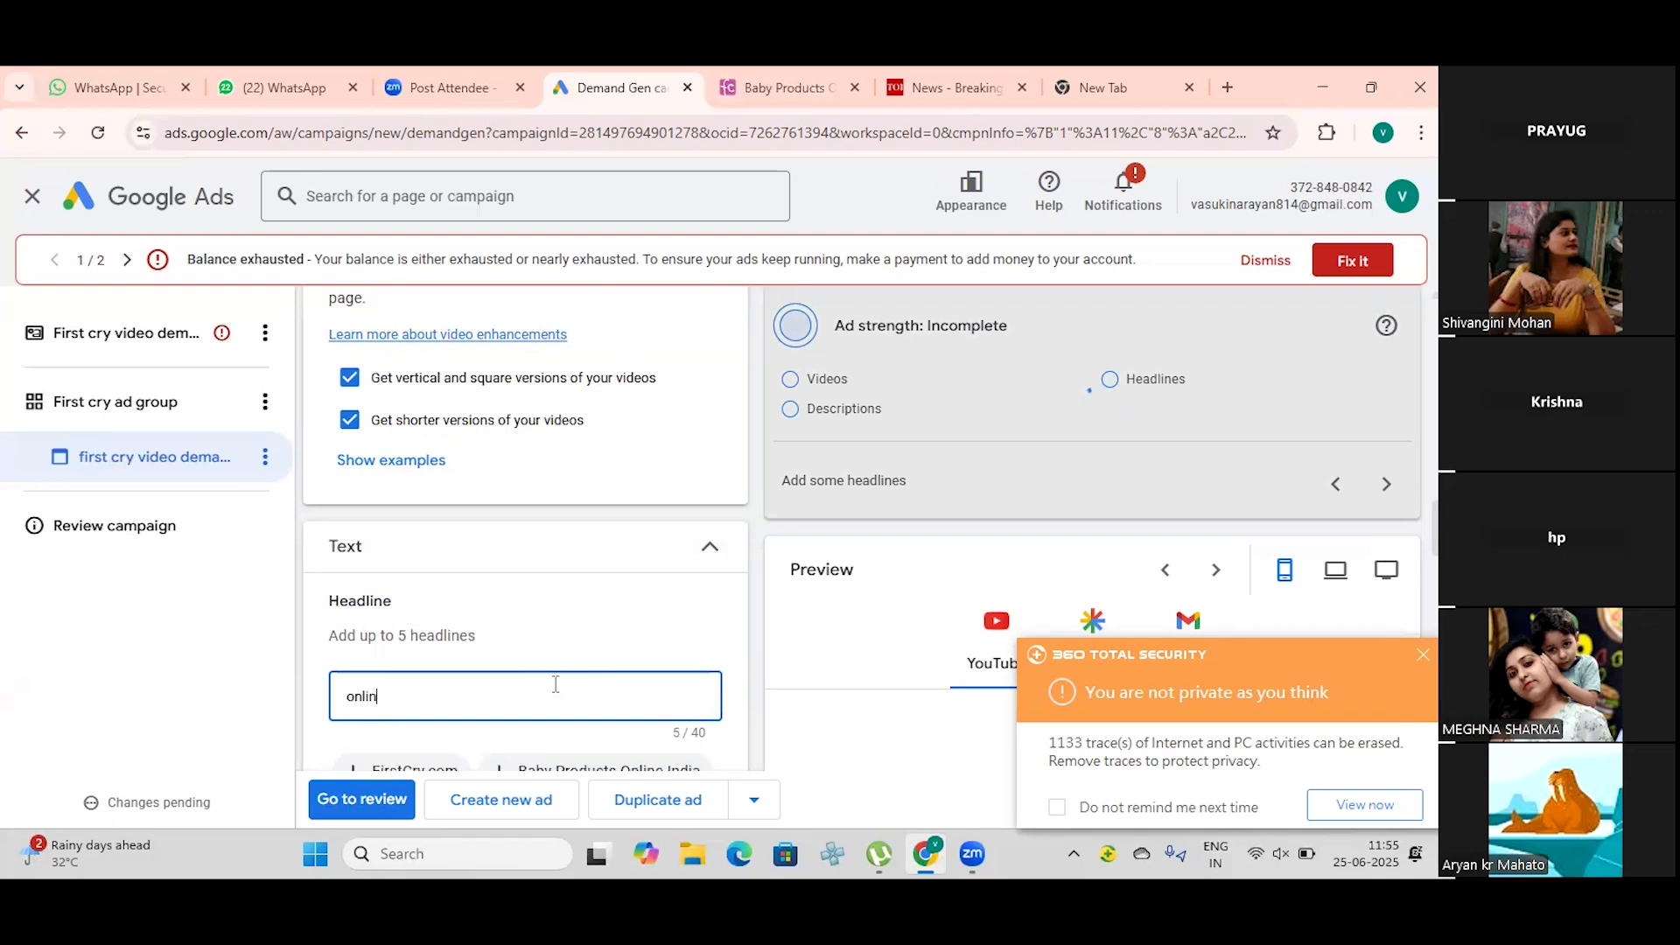
key("BackSpace")
key("BackSpace")
key("BackSpace")
key("BackSpace")
key("BackSpace")
key("BackSpace")
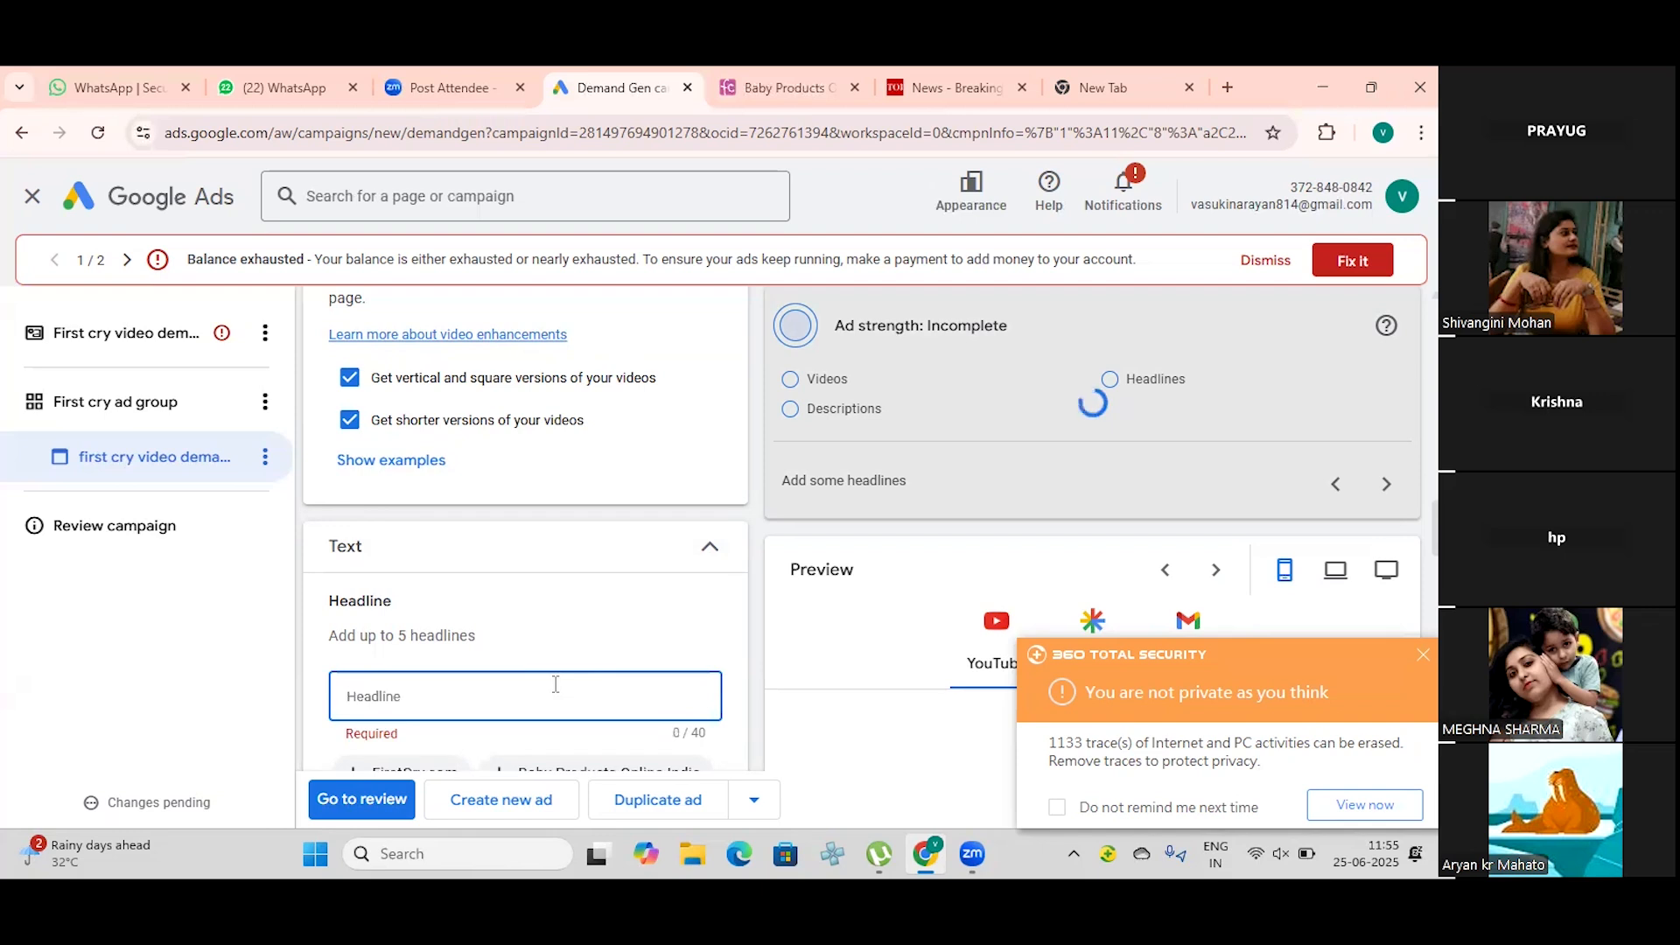
Step: Enter "Online shopping store first cry" as the ad's first headline
type("onl")
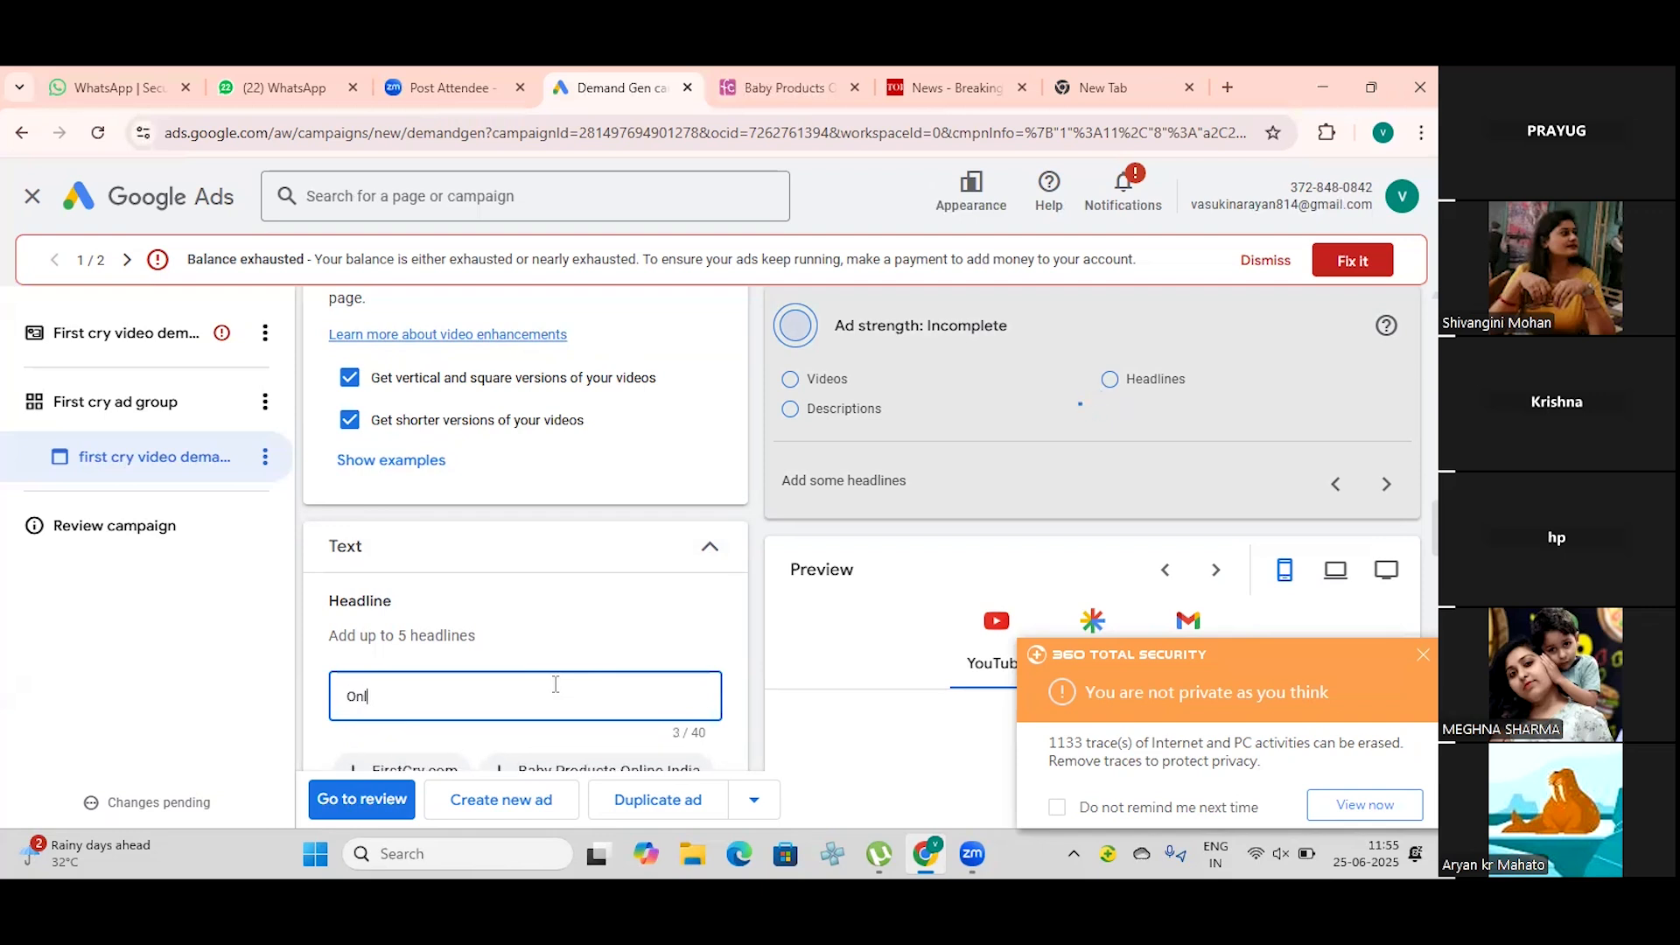
type("ine shopping store first cry")
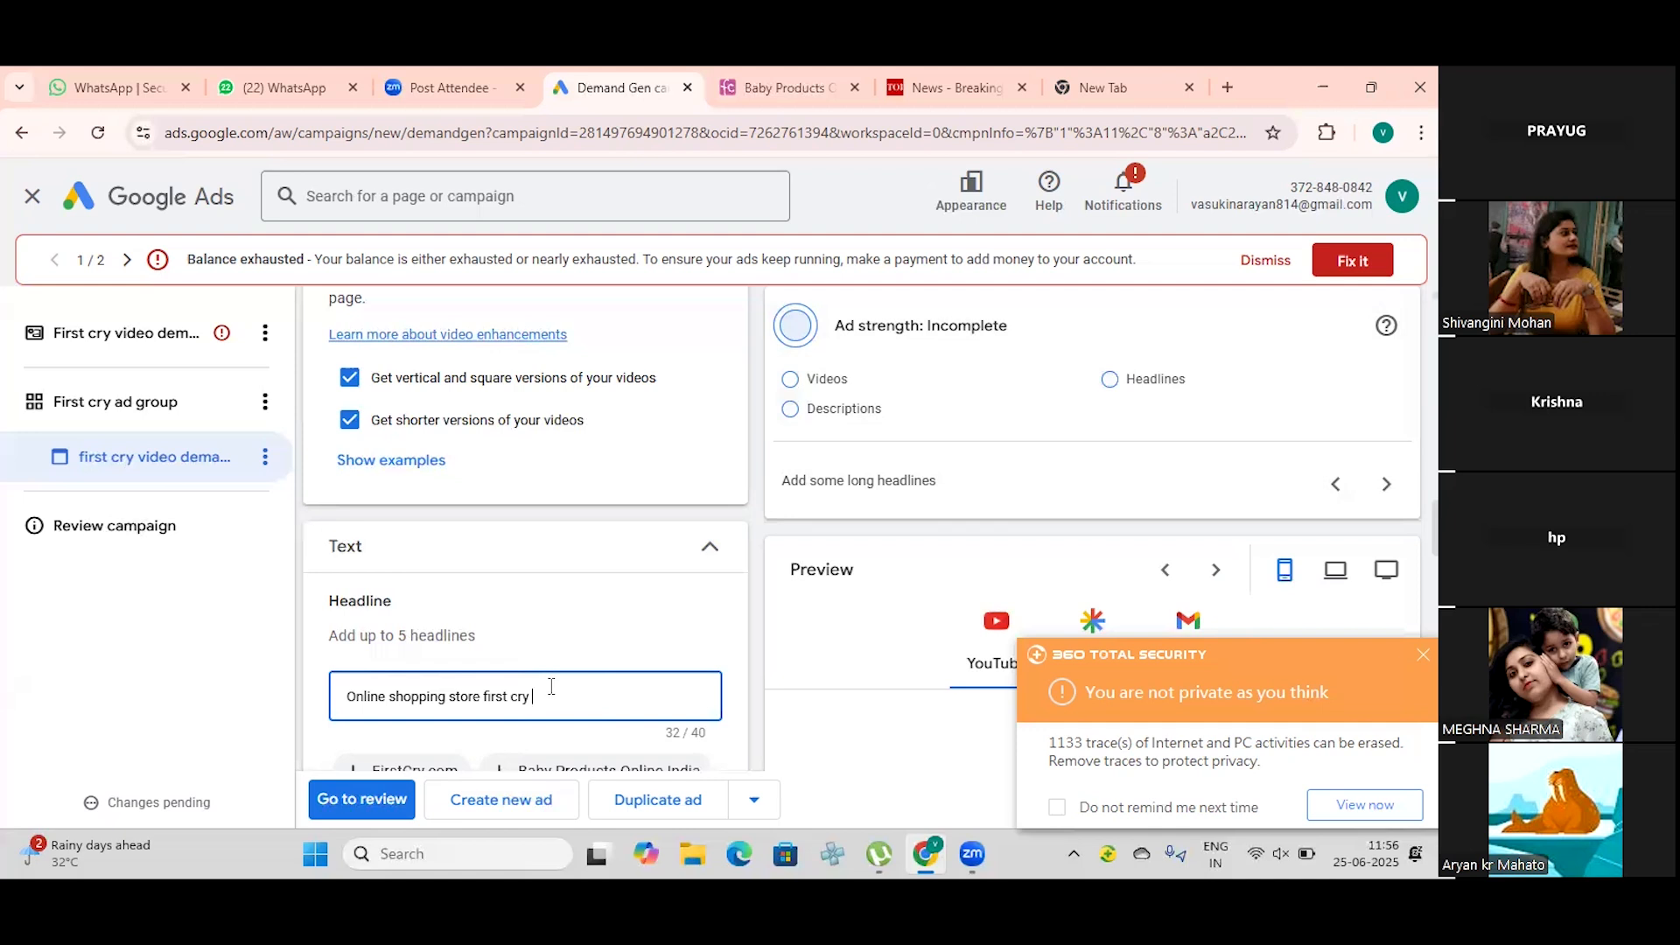
Step: Rewrite the brand name at the end of the first headline as the single word "FirstCry"
key("BackSpace")
key("BackSpace")
key("BackSpace")
key("BackSpace")
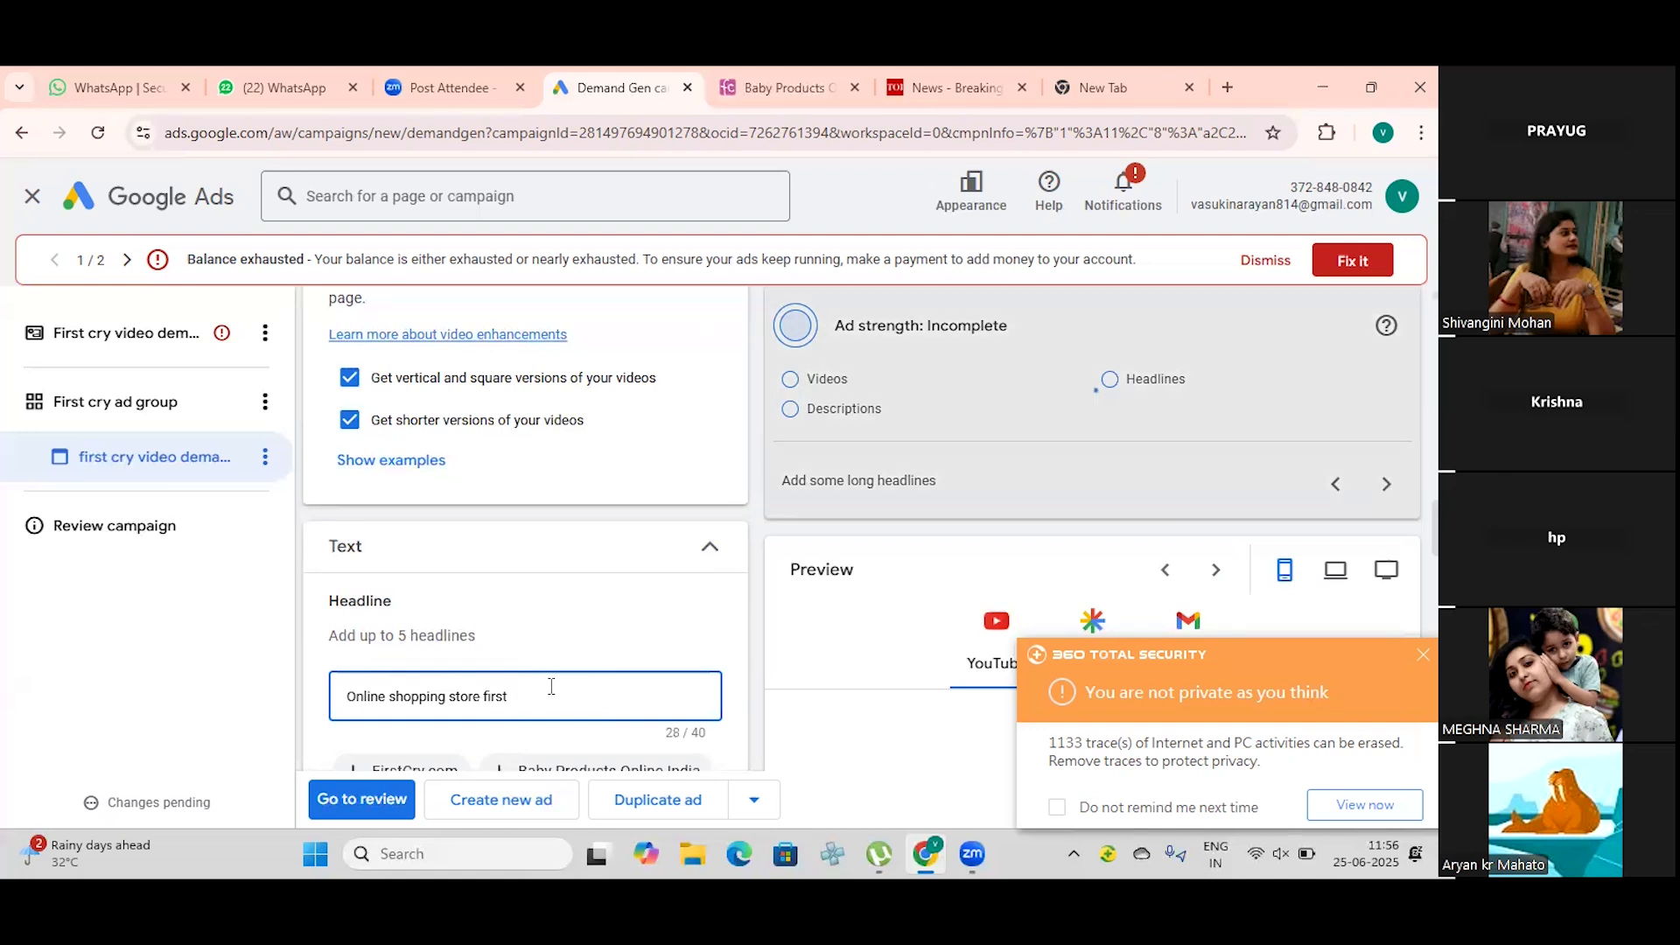
key("BackSpace")
key("BackSpace")
key("BackSpace")
key("BackSpace")
key("BackSpace")
key("BackSpace")
type("FirstCry")
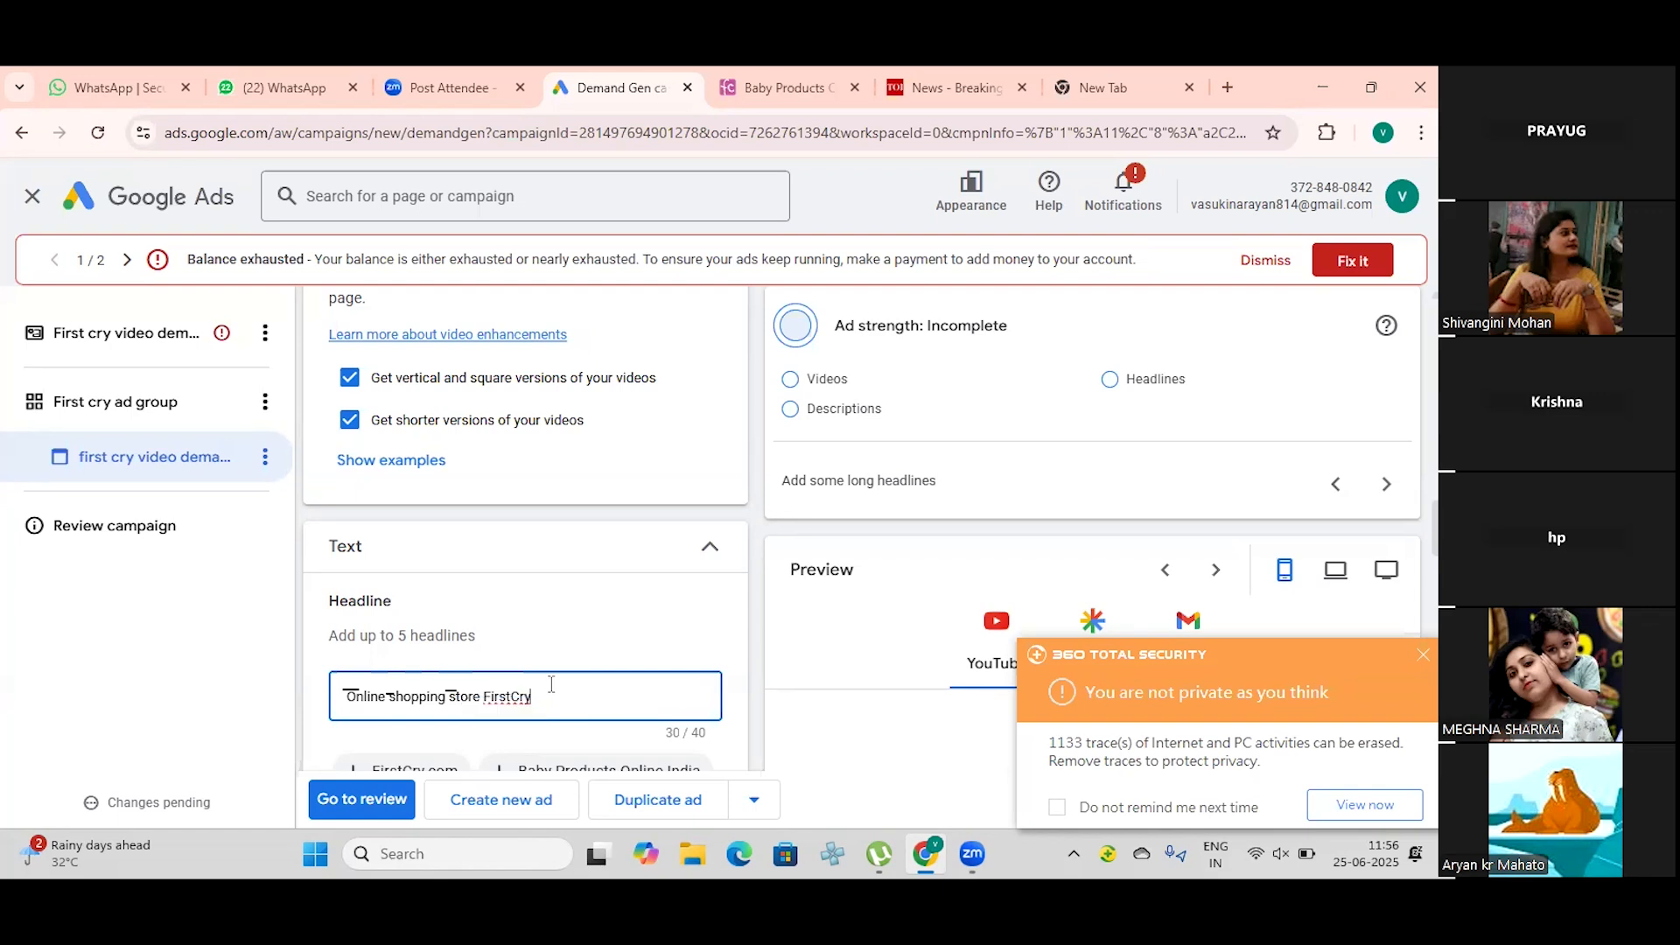
Step: Capitalise the words "Store" and "Shopping" in the first headline
key("Left")
key("Left")
key("Left")
key("Left")
key("Left")
key("Left")
key("Left")
key("Left")
key("Left")
key("BackSpace")
type("S")
key("Left")
key("Left")
key("Left")
key("Left")
key("Left")
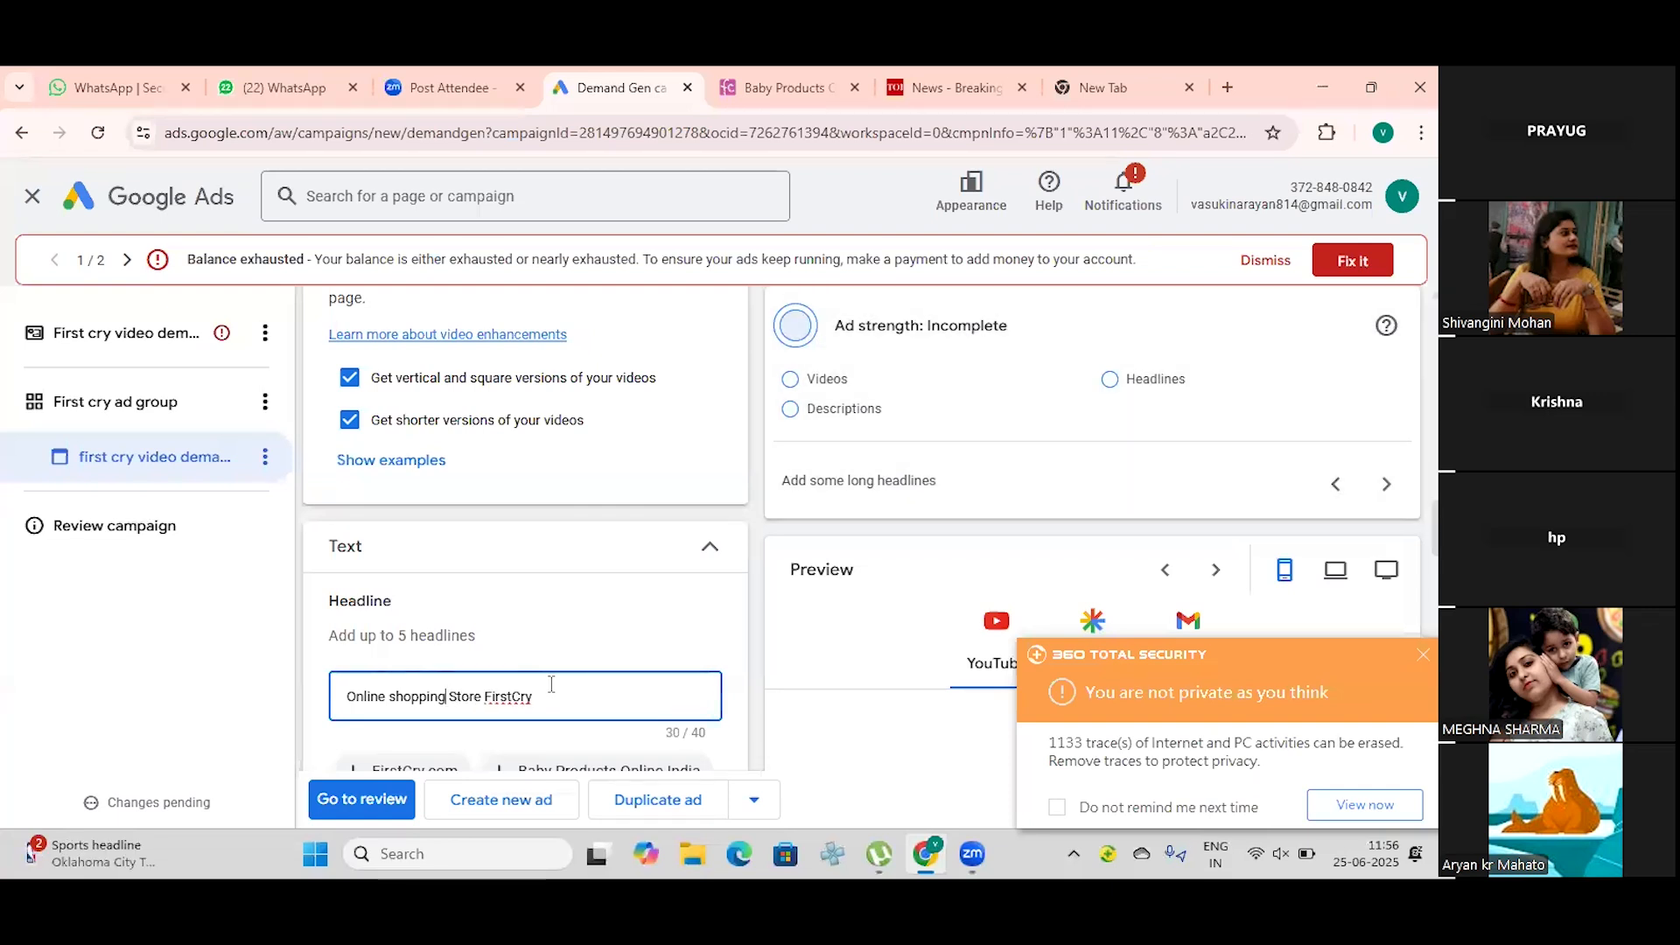
key("Left")
key("Left")
key("Left")
key("Left")
key("BackSpace")
type("S")
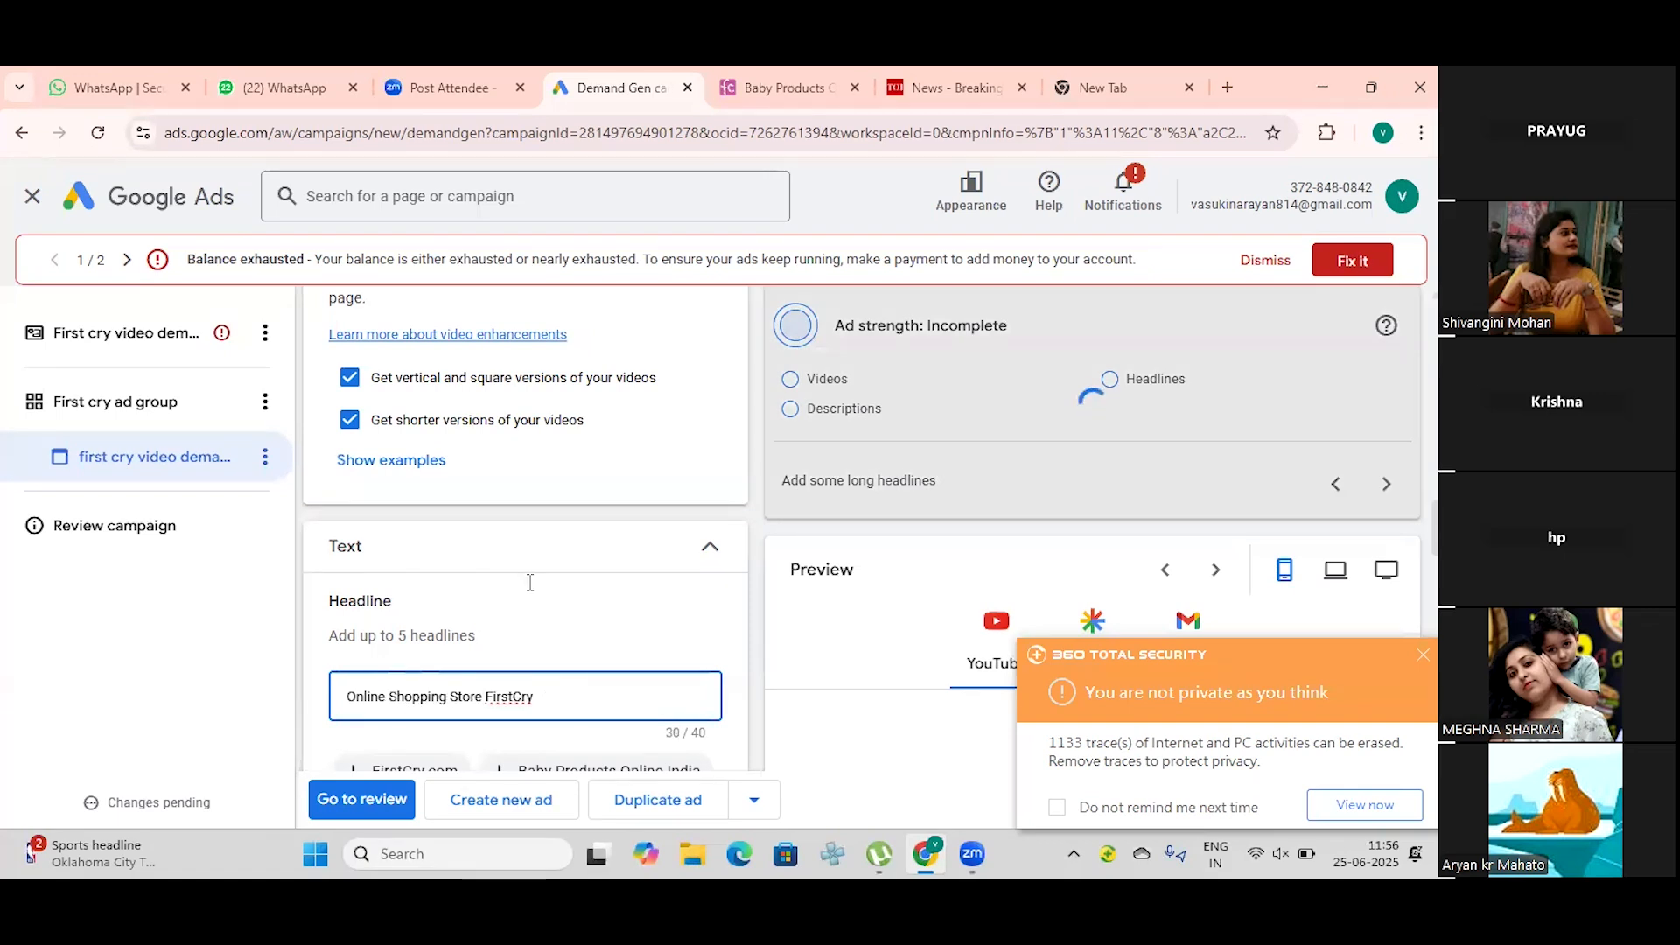
Step: End the first headline with a period after "FirstCry"
key("Right")
key("Right")
key("Right")
key("Right")
key("Right")
key("Right")
key("Right")
key("Right")
key("Right")
key("Right")
key("Right")
key("Right")
key("Right")
key("Right")
key("Right")
key("Right")
key("Right")
key("Right")
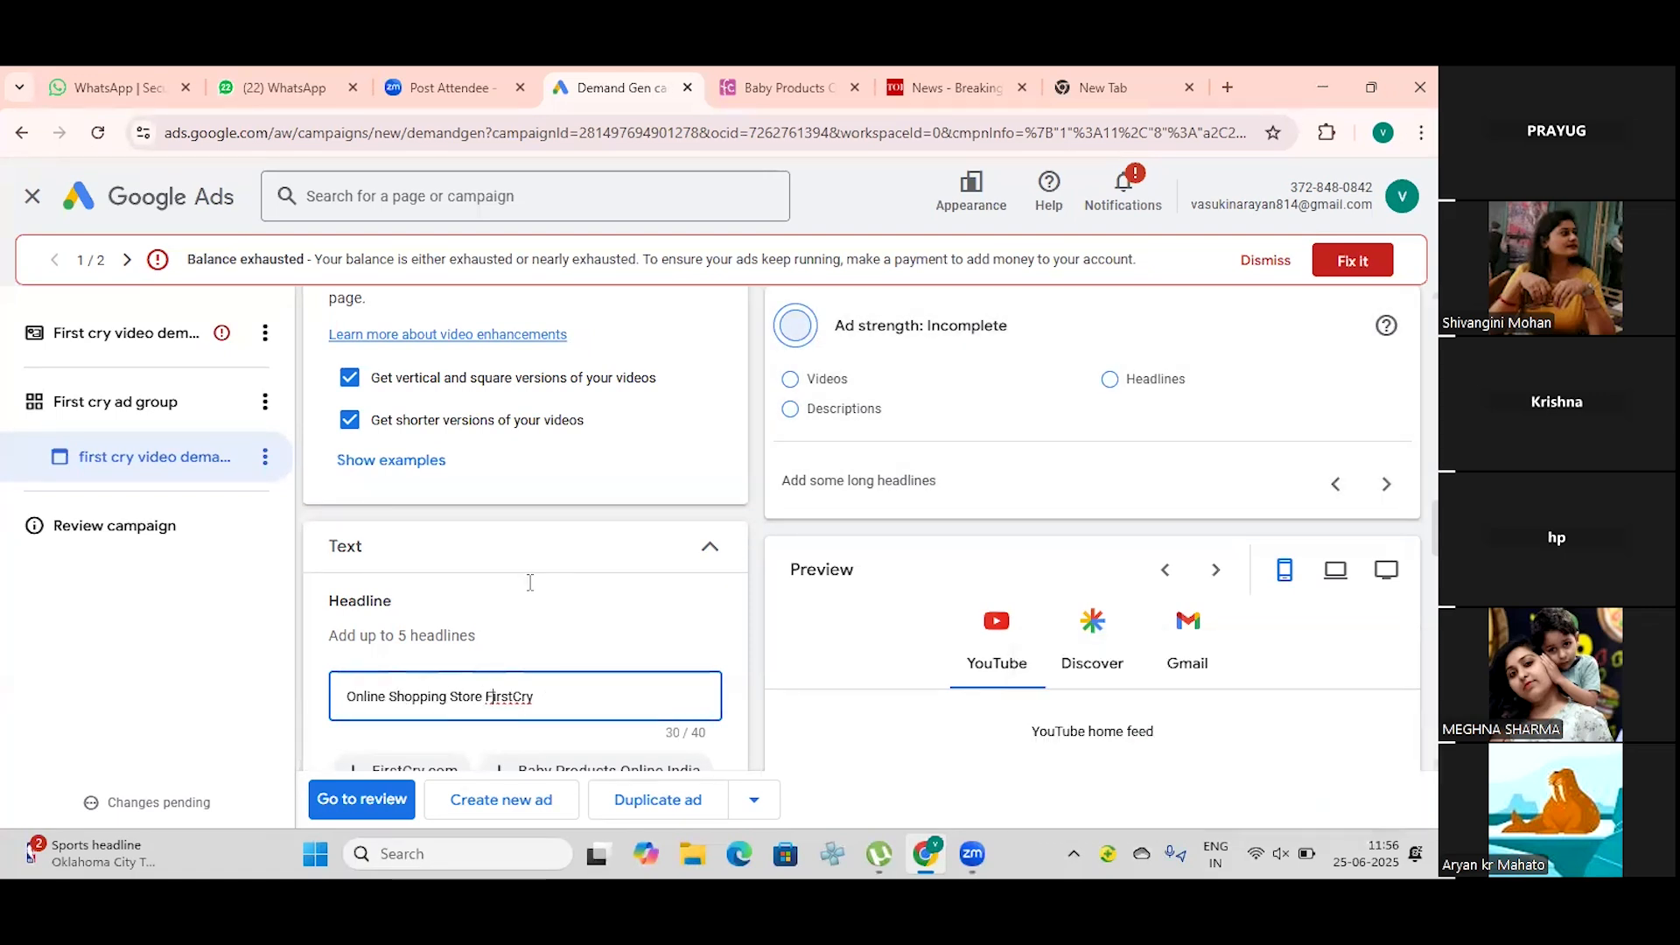
key("Right")
type(".")
Step: Add an empty second headline to the ad's text assets
scroll(529, 584, "down", 1)
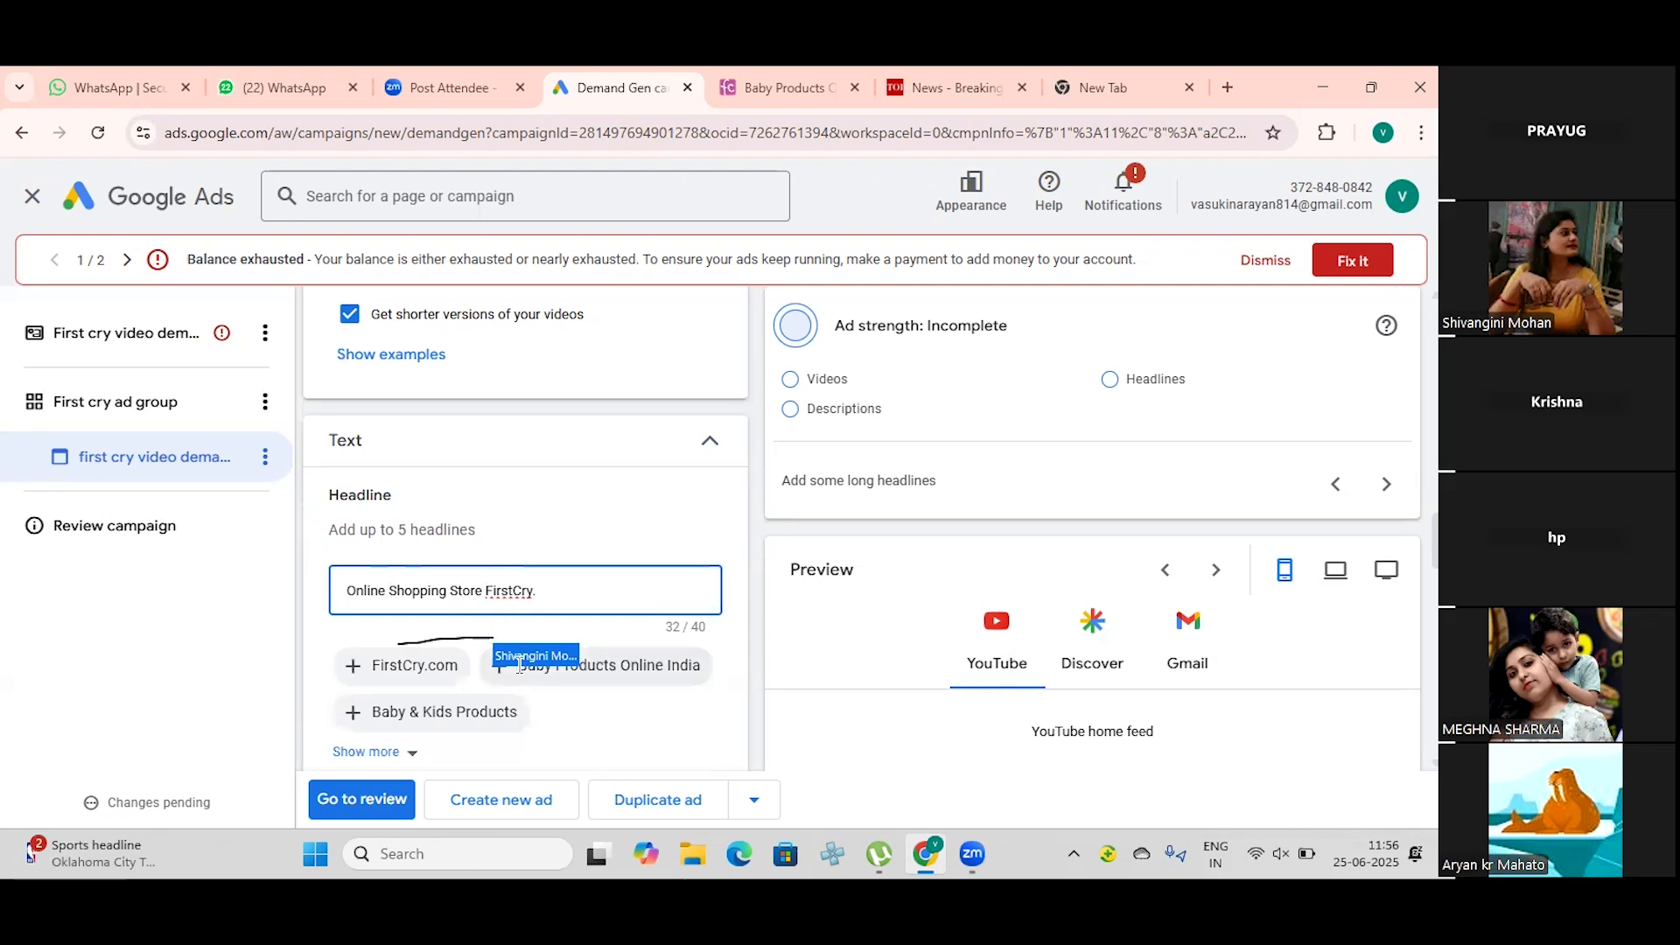
scroll(523, 662, "down", 1)
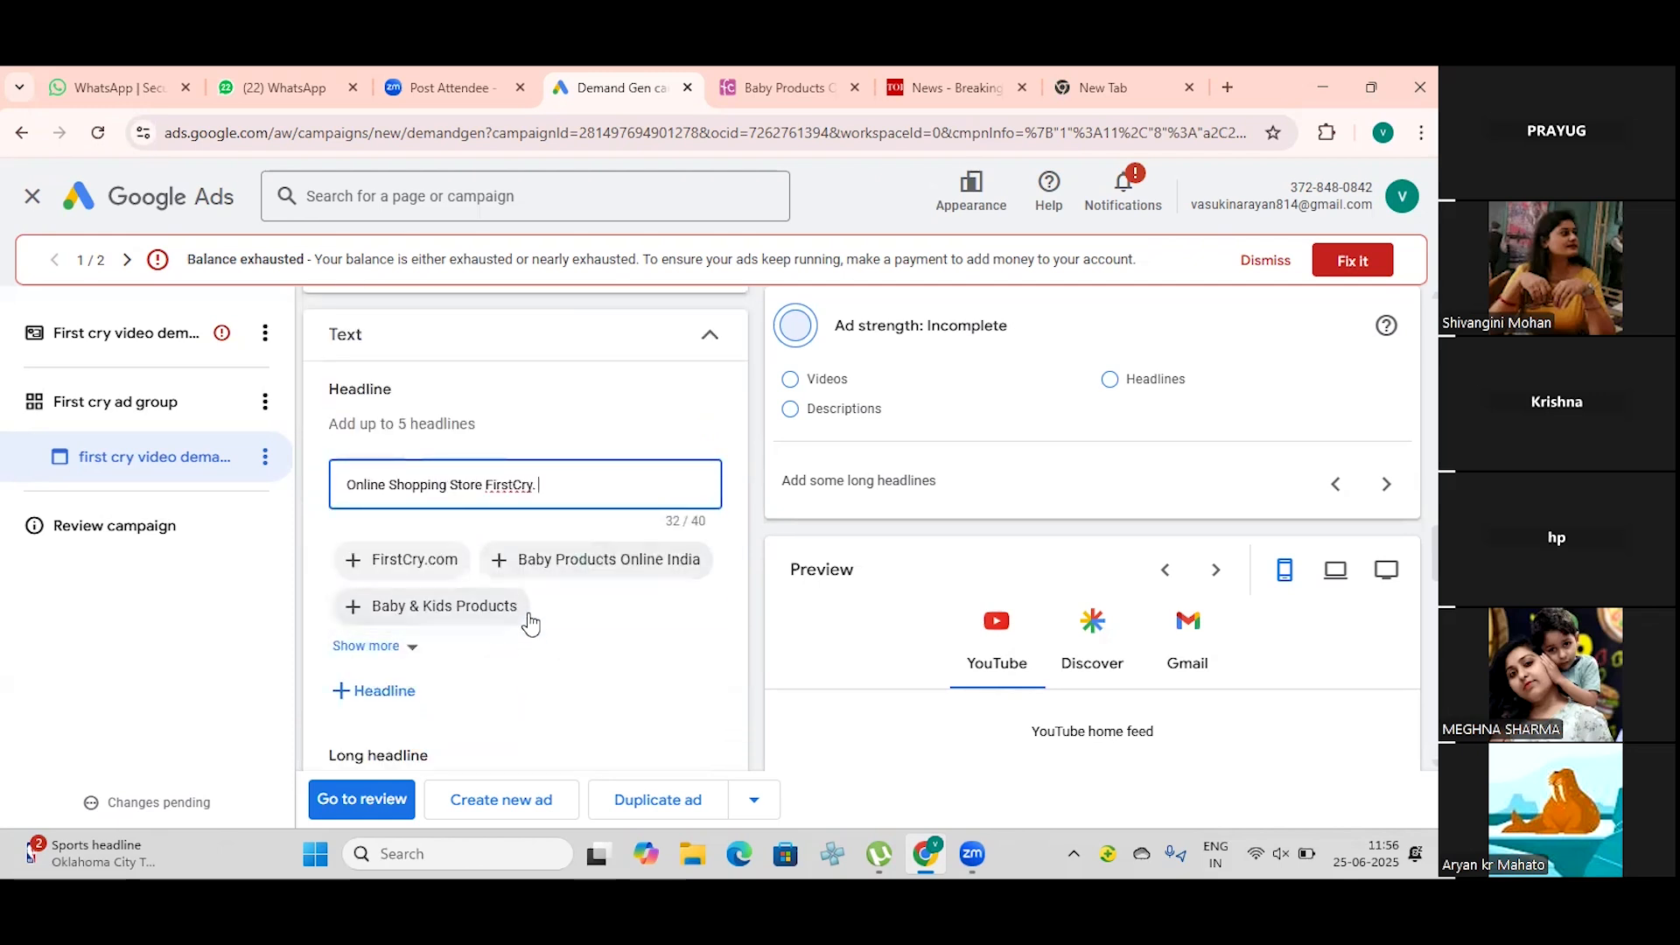
left_click(396, 693)
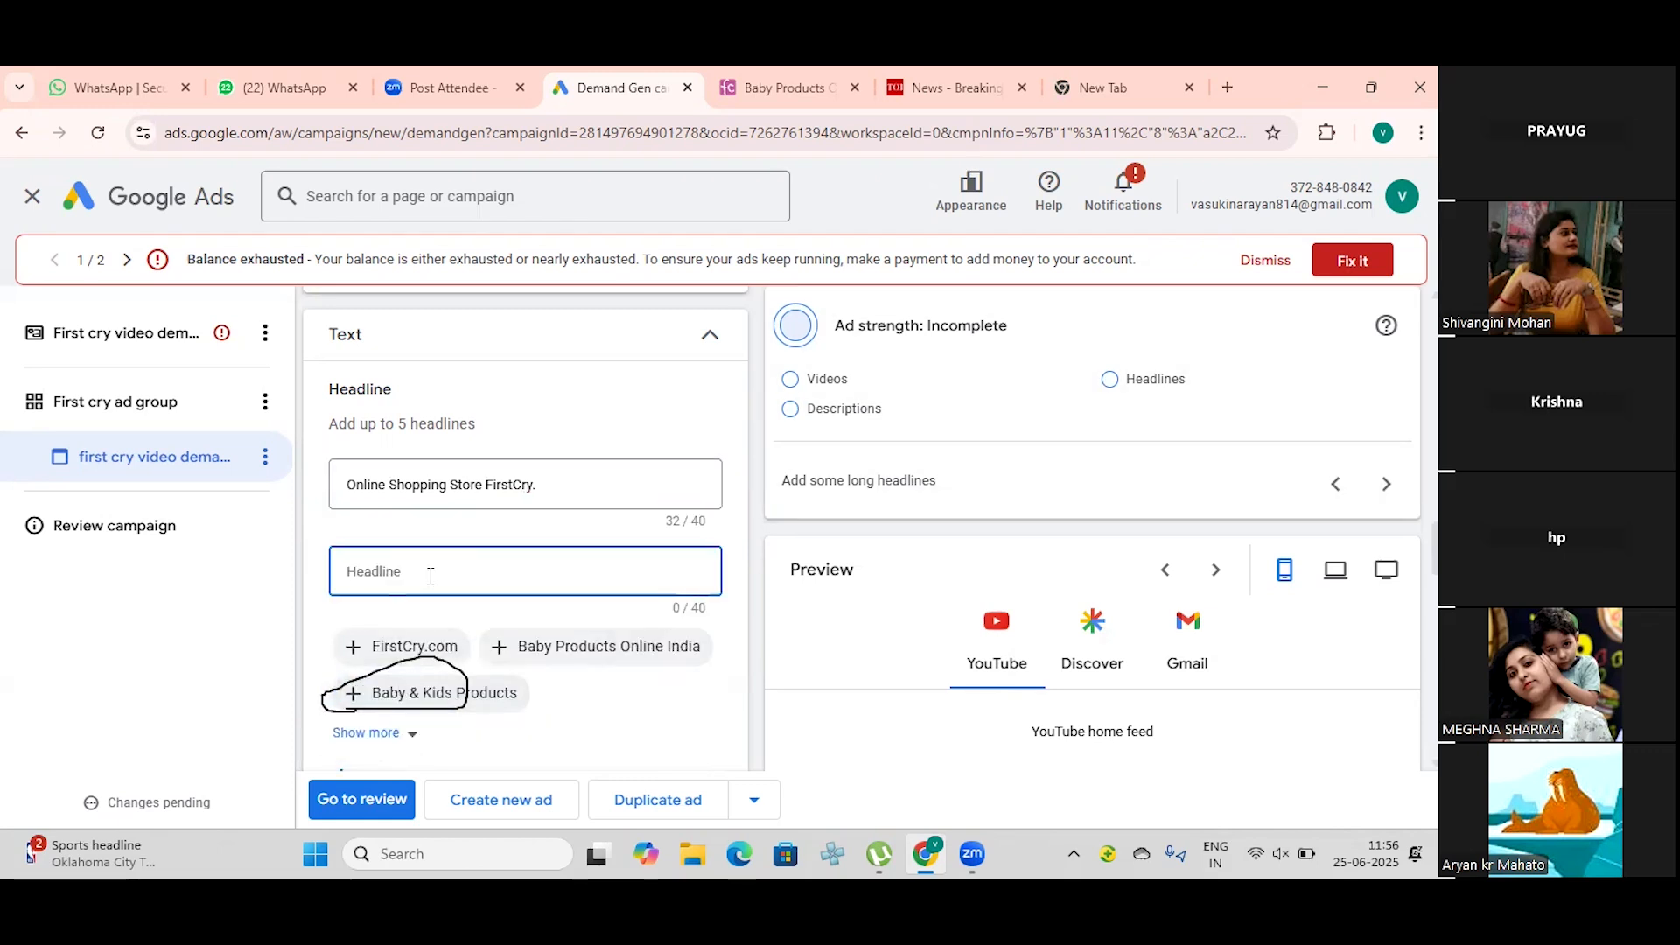
left_click(561, 646)
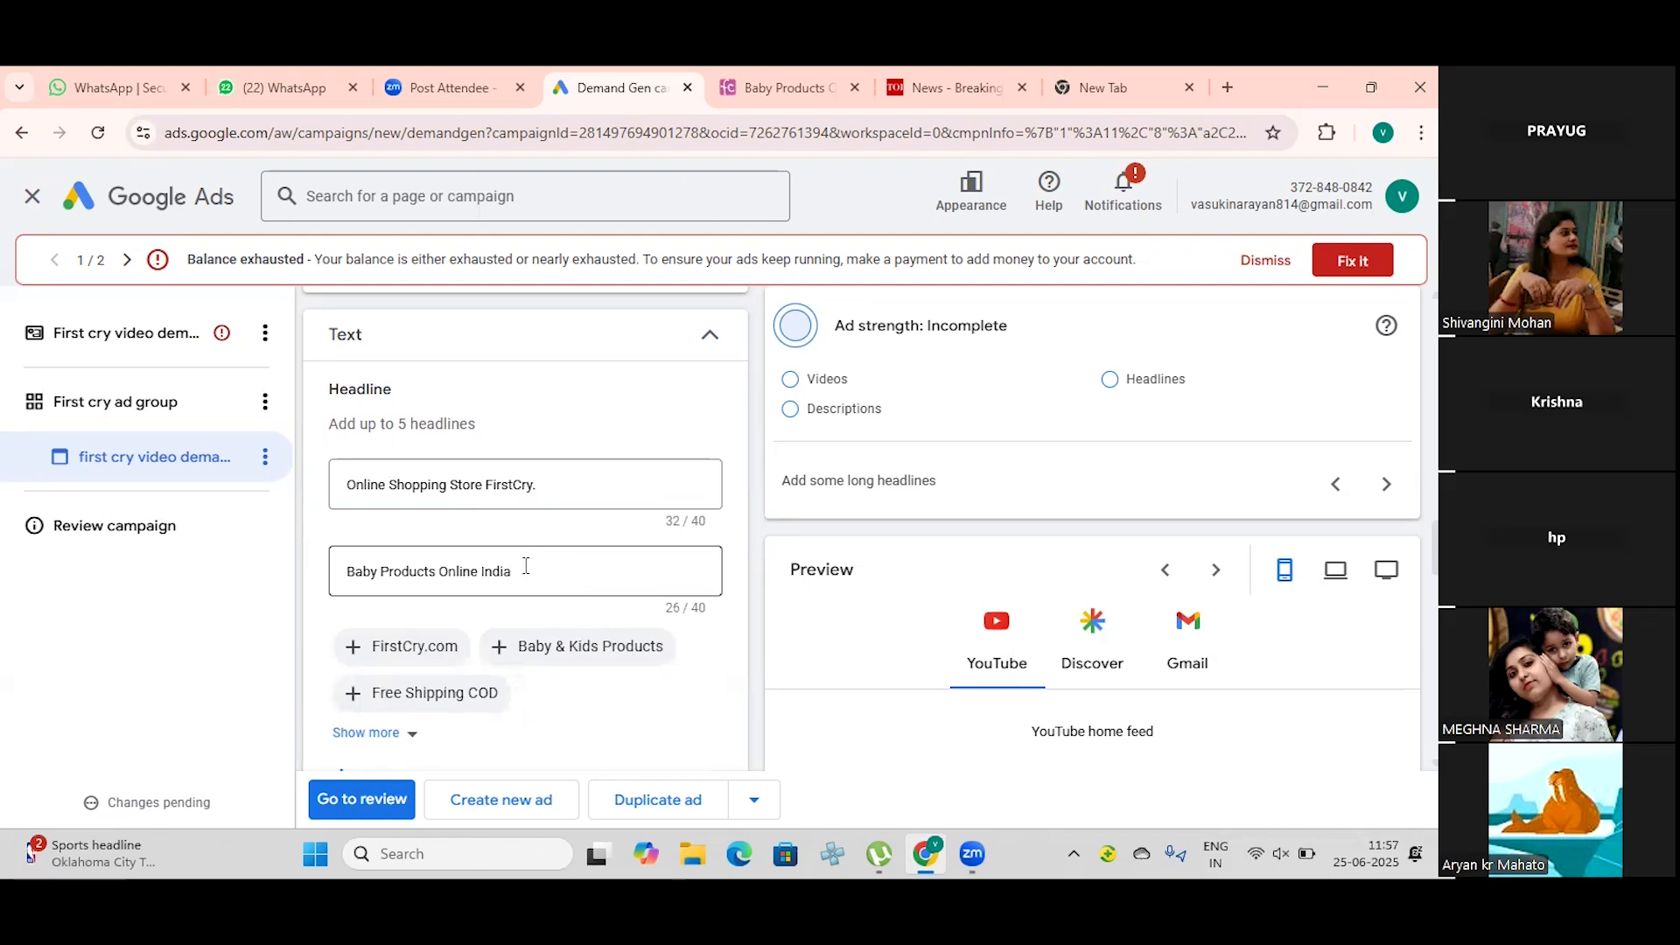
scroll(526, 566, "down", 1)
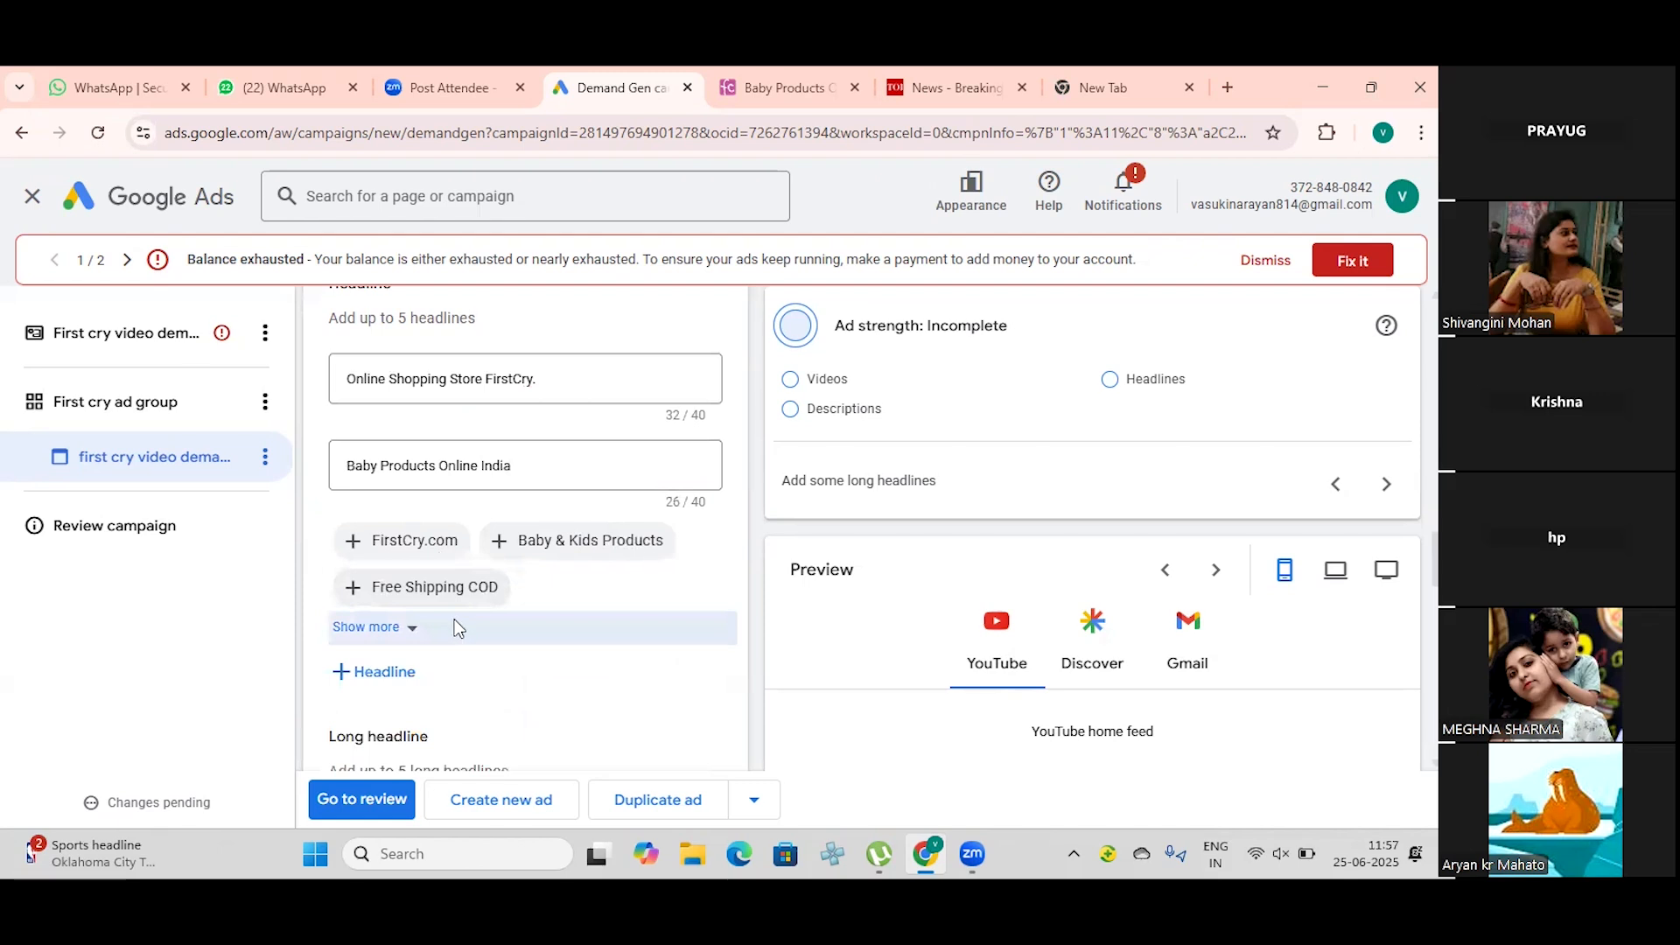
left_click(536, 480)
key("BackSpace")
key("BackSpace")
key("BackSpace")
key("BackSpace")
key("BackSpace")
key("BackSpace")
key("BackSpace")
key("BackSpace")
key("BackSpace")
key("BackSpace")
key("BackSpace")
key("BackSpace")
key("BackSpace")
key("BackSpace")
key("BackSpace")
key("BackSpace")
key("BackSpace")
key("BackSpace")
key("BackSpace")
key("BackSpace")
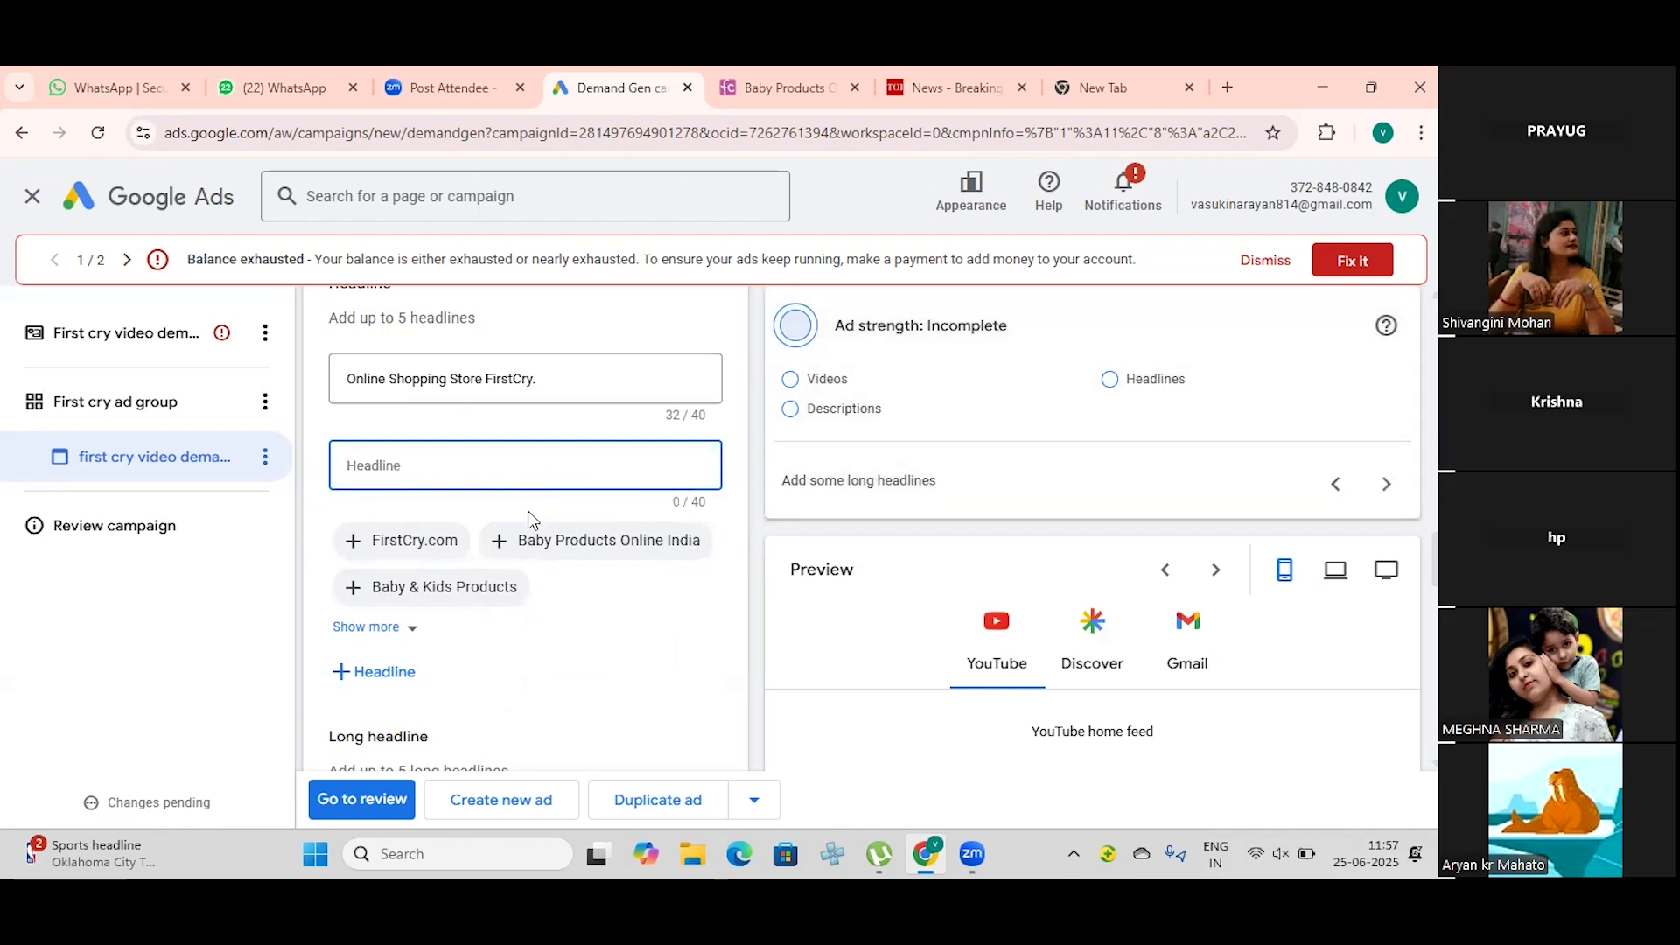
Step: Enter "Online Store For New Born,Baybs" as the second headline
type("o")
key("BackSpace")
type("o")
key("BackSpace")
type("Online ")
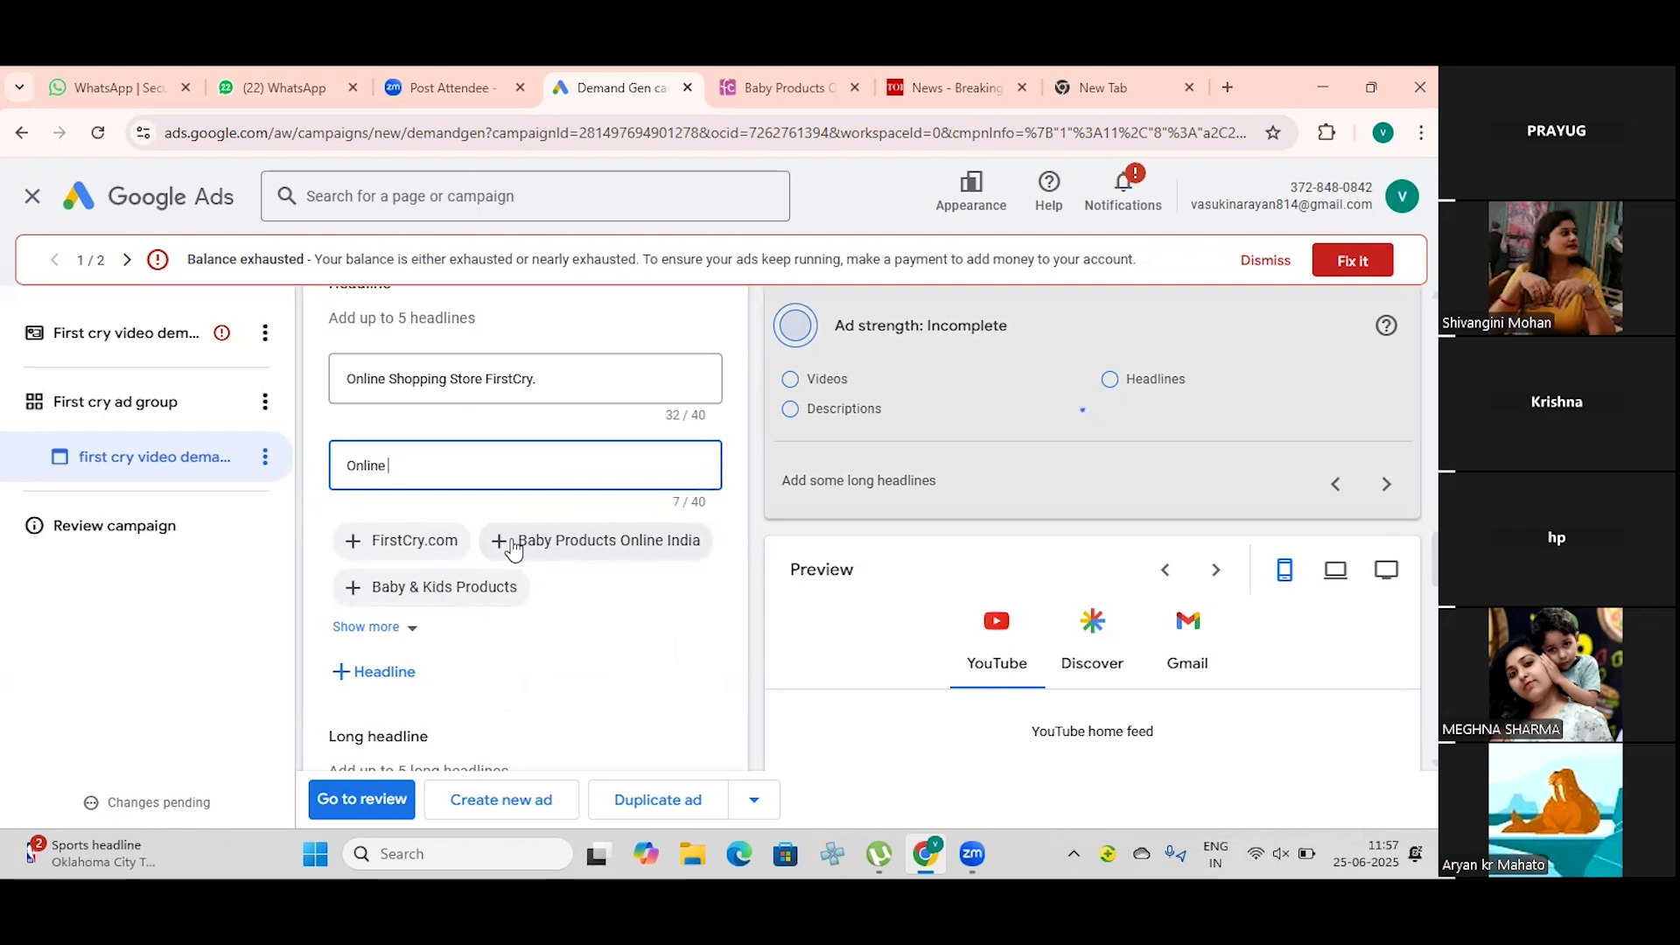
type("Store For N")
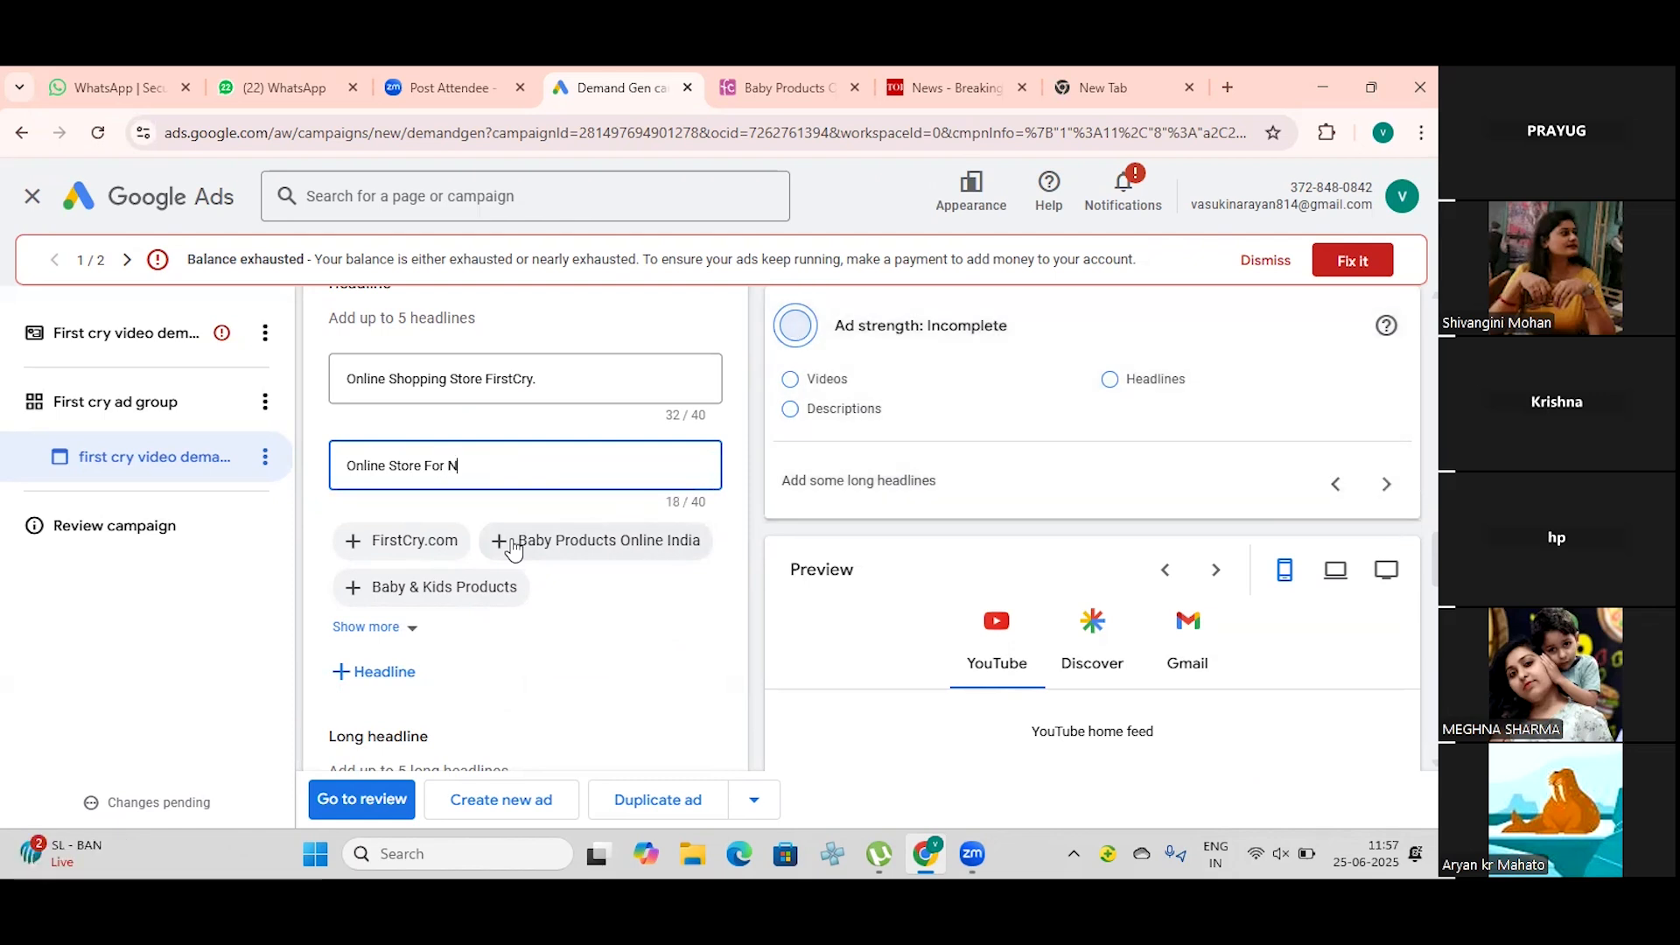
type("ew B")
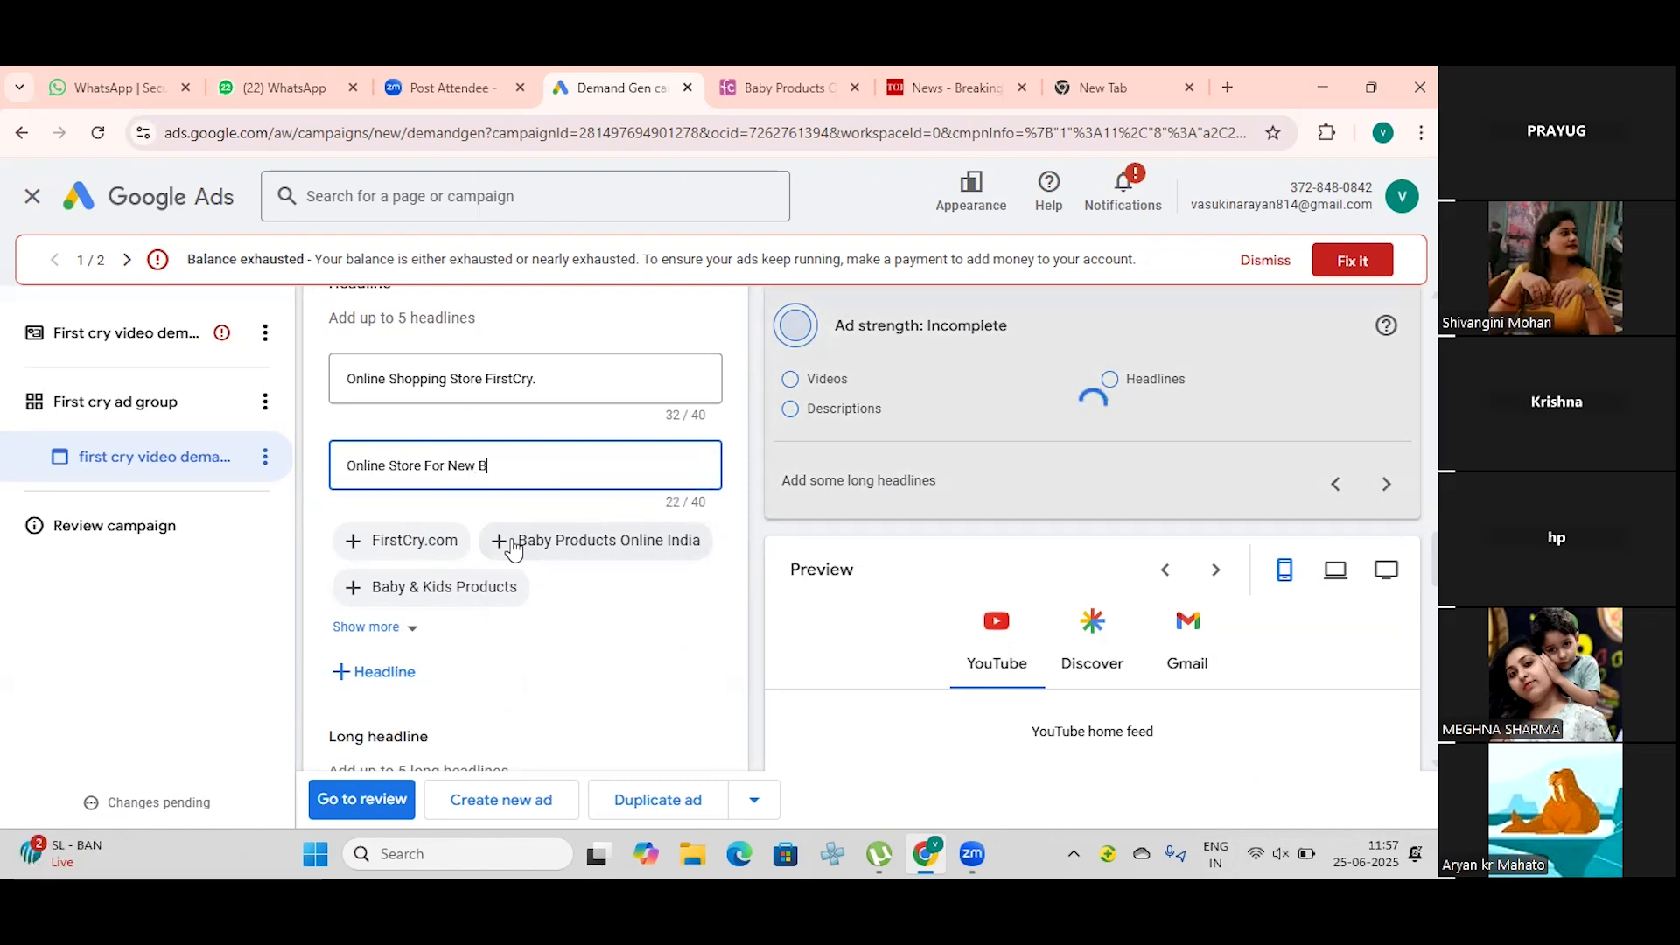
key("BackSpace")
type("Born,Baybs")
Step: Join "New Born" into "NewBorn" in the second headline
key("Left")
key("Left")
key("Left")
key("Left")
key("Left")
key("Left")
key("Left")
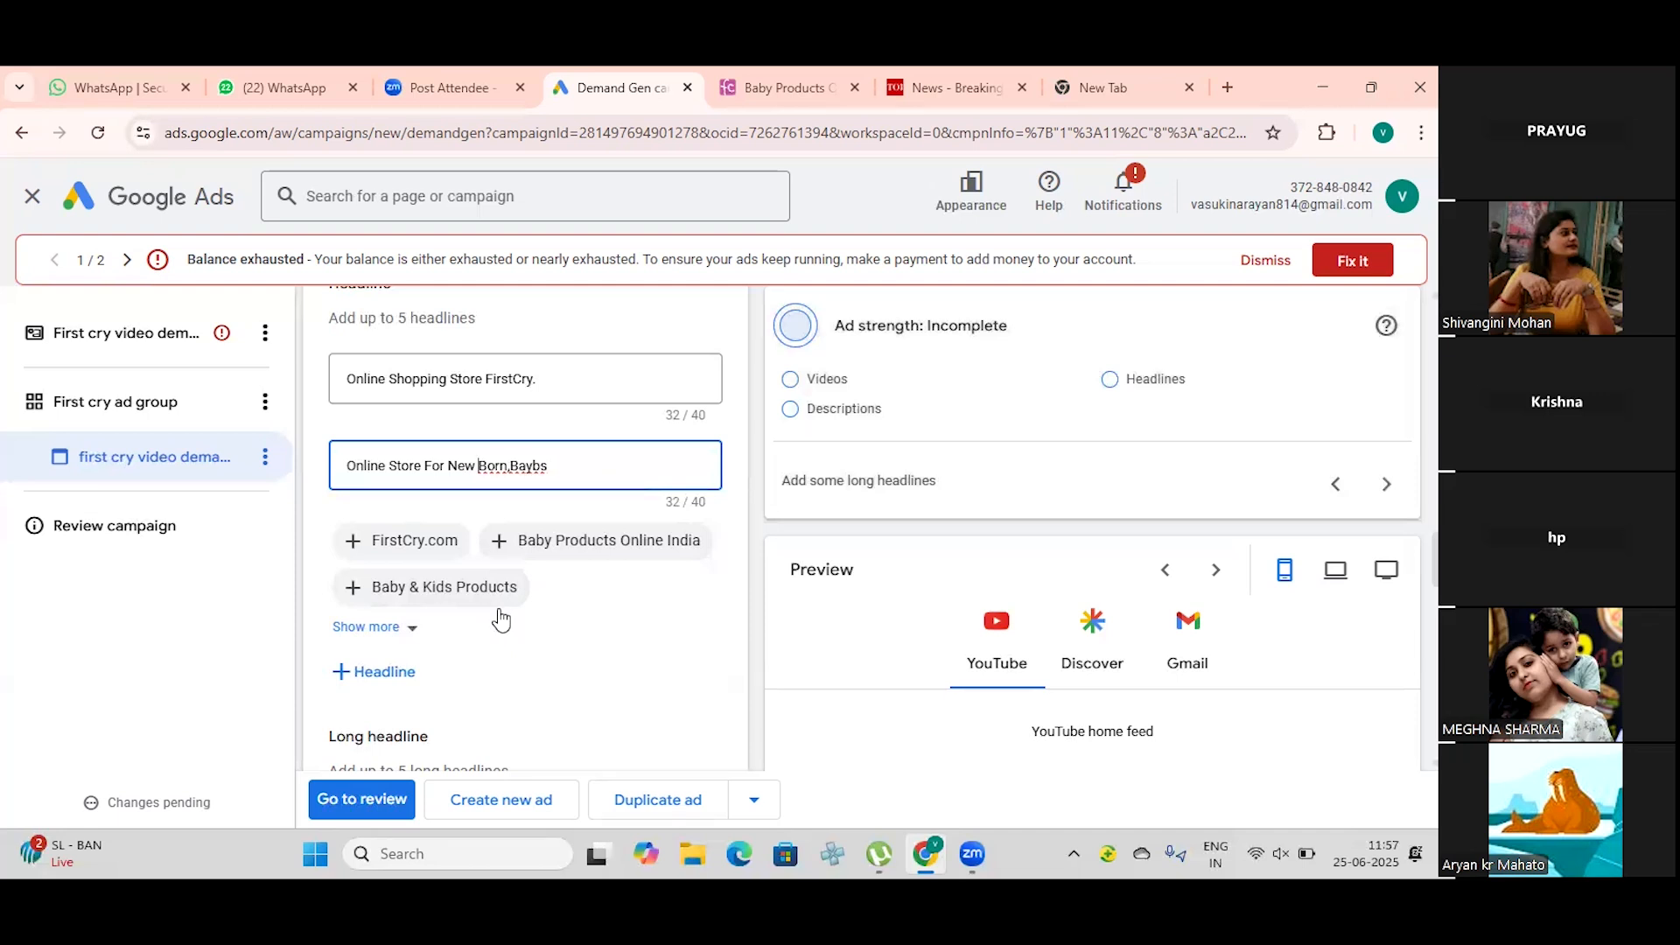
key("BackSpace")
Step: Correct the second headline's last word to "Baby" and put a space after the comma before it
key("Right")
key("Right")
key("Right")
key("Right")
key("Right")
key("Right")
key("Right")
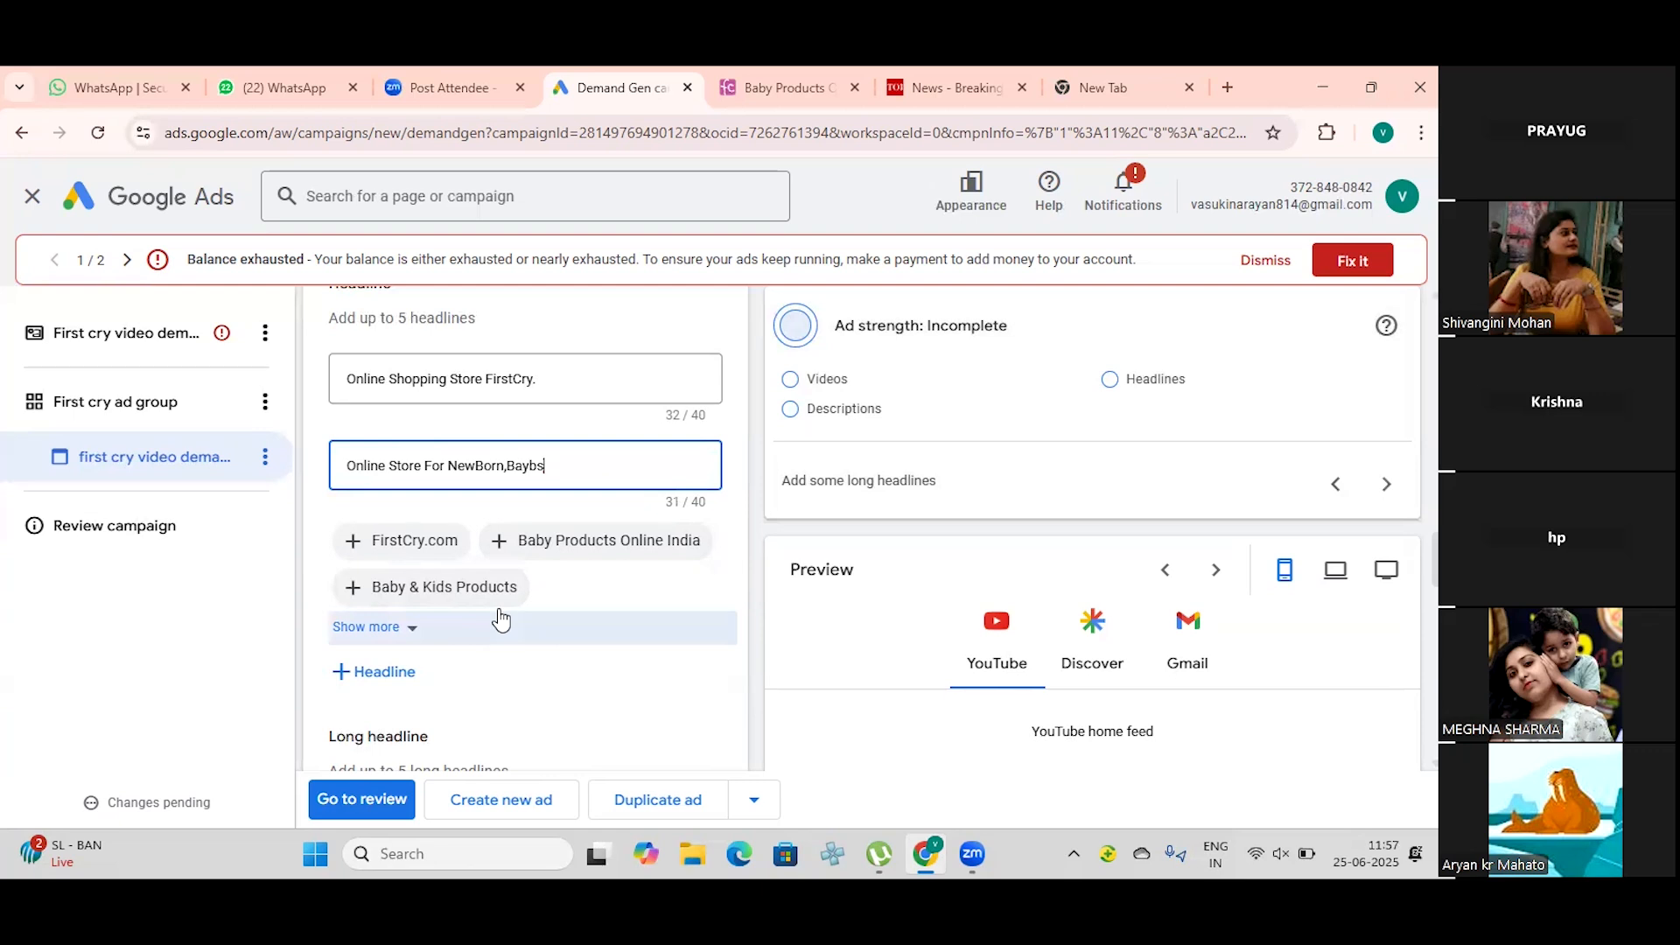
key("BackSpace")
type("y")
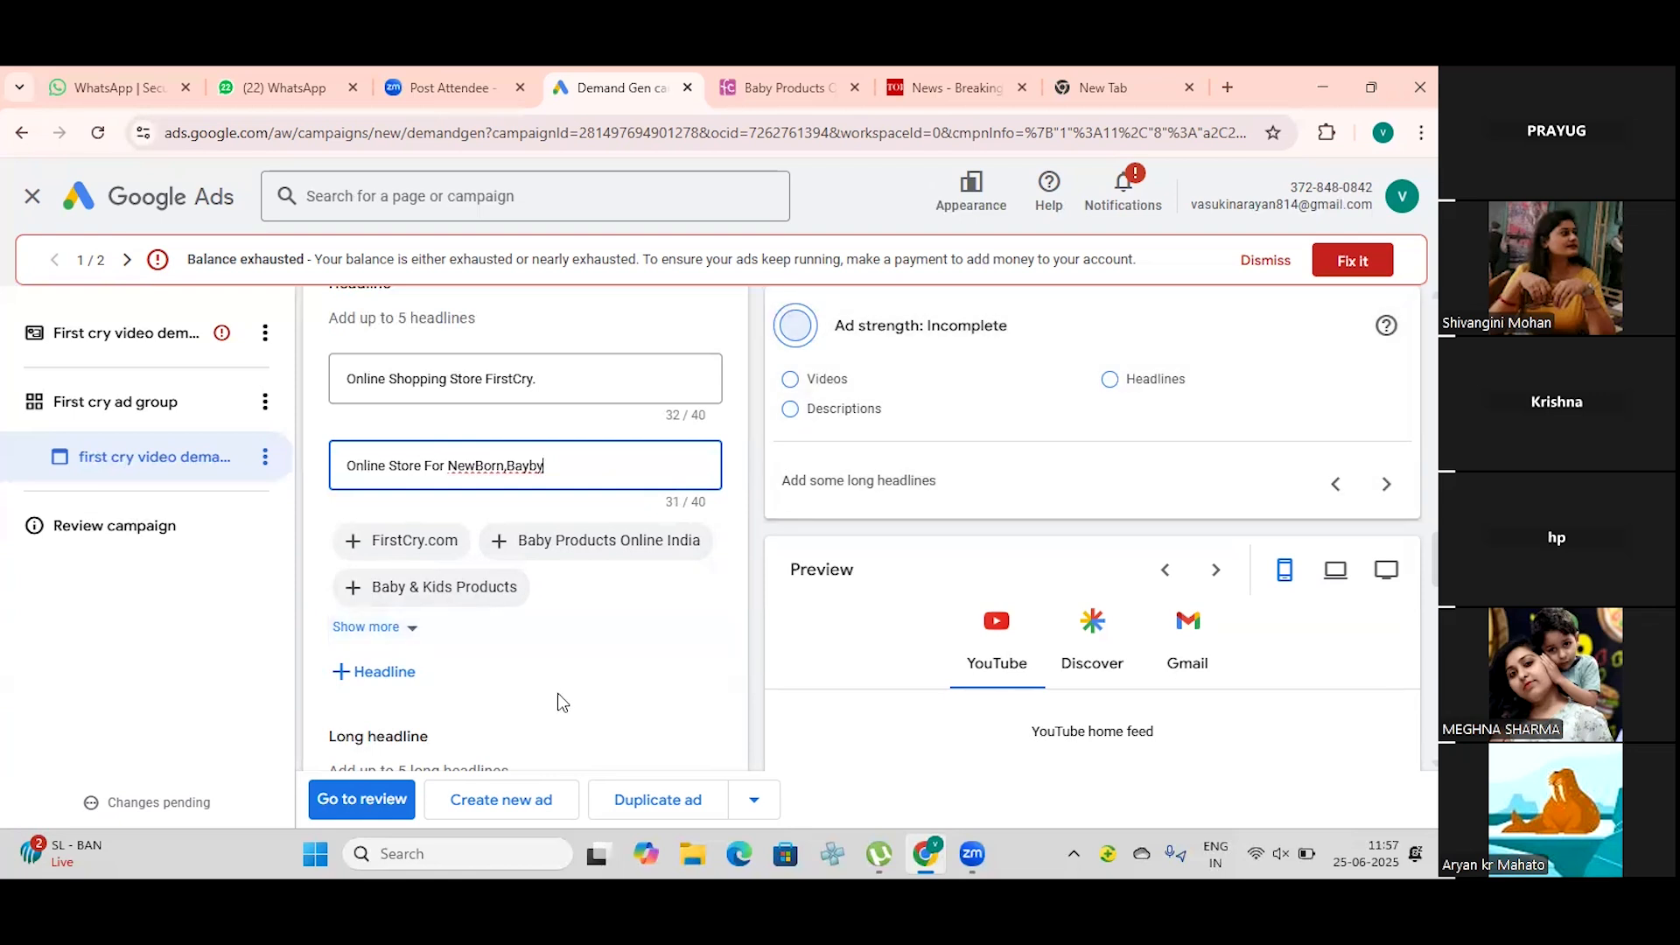
key("Left")
key("Left")
key("Left")
key("Left")
key("Left")
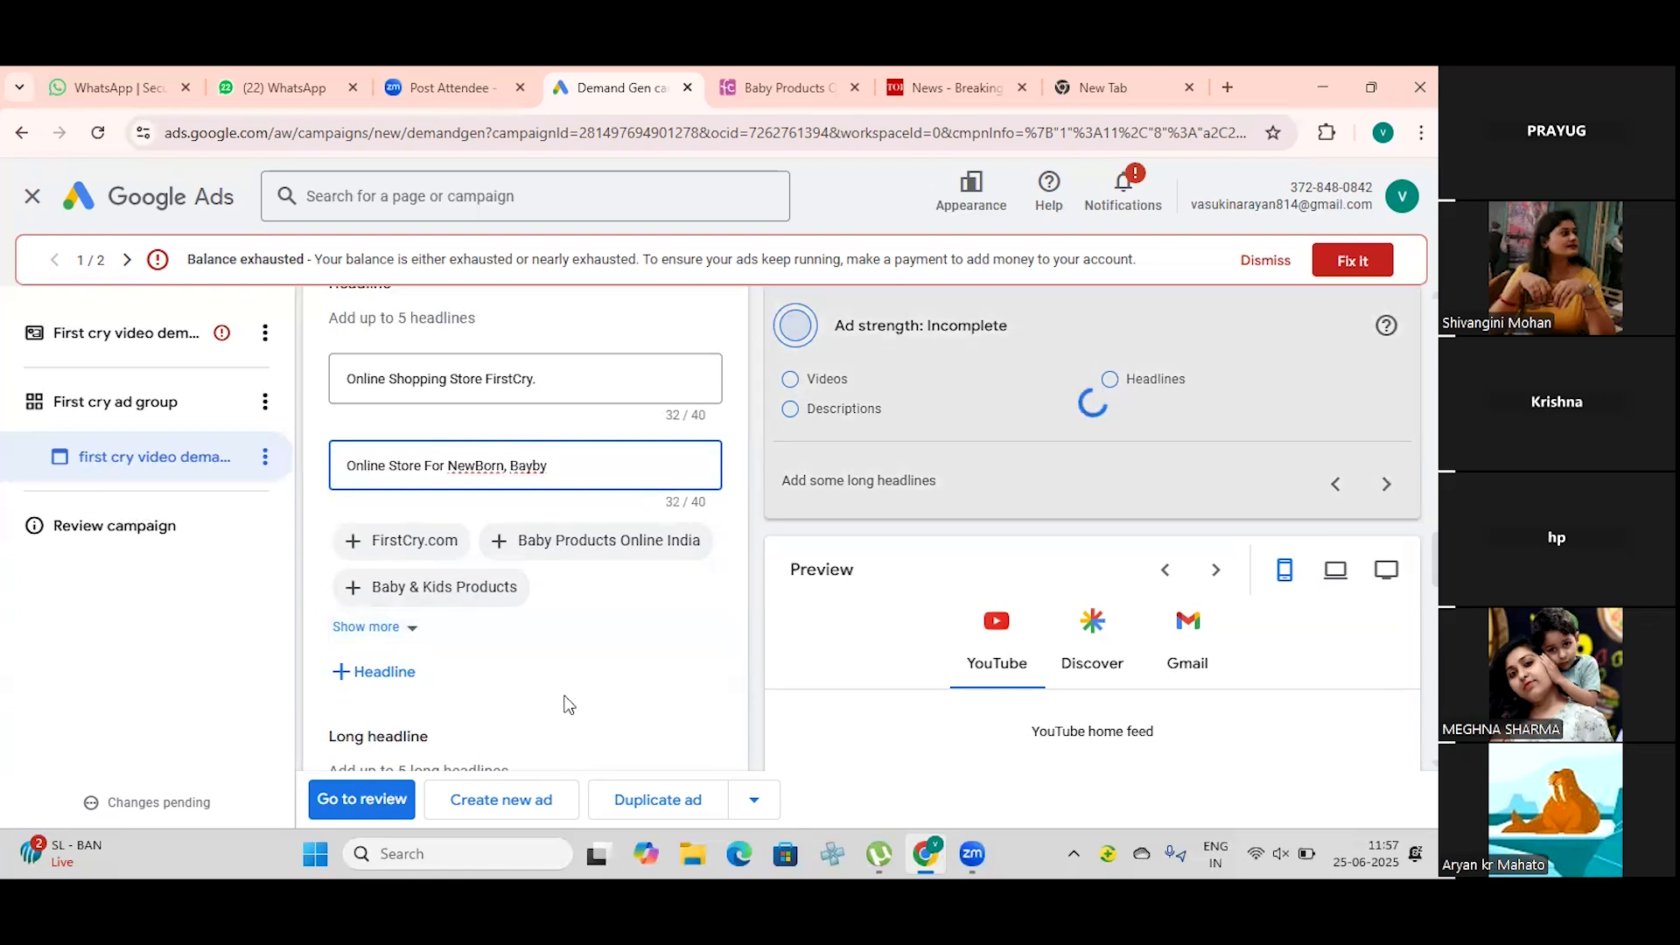
key("BackSpace")
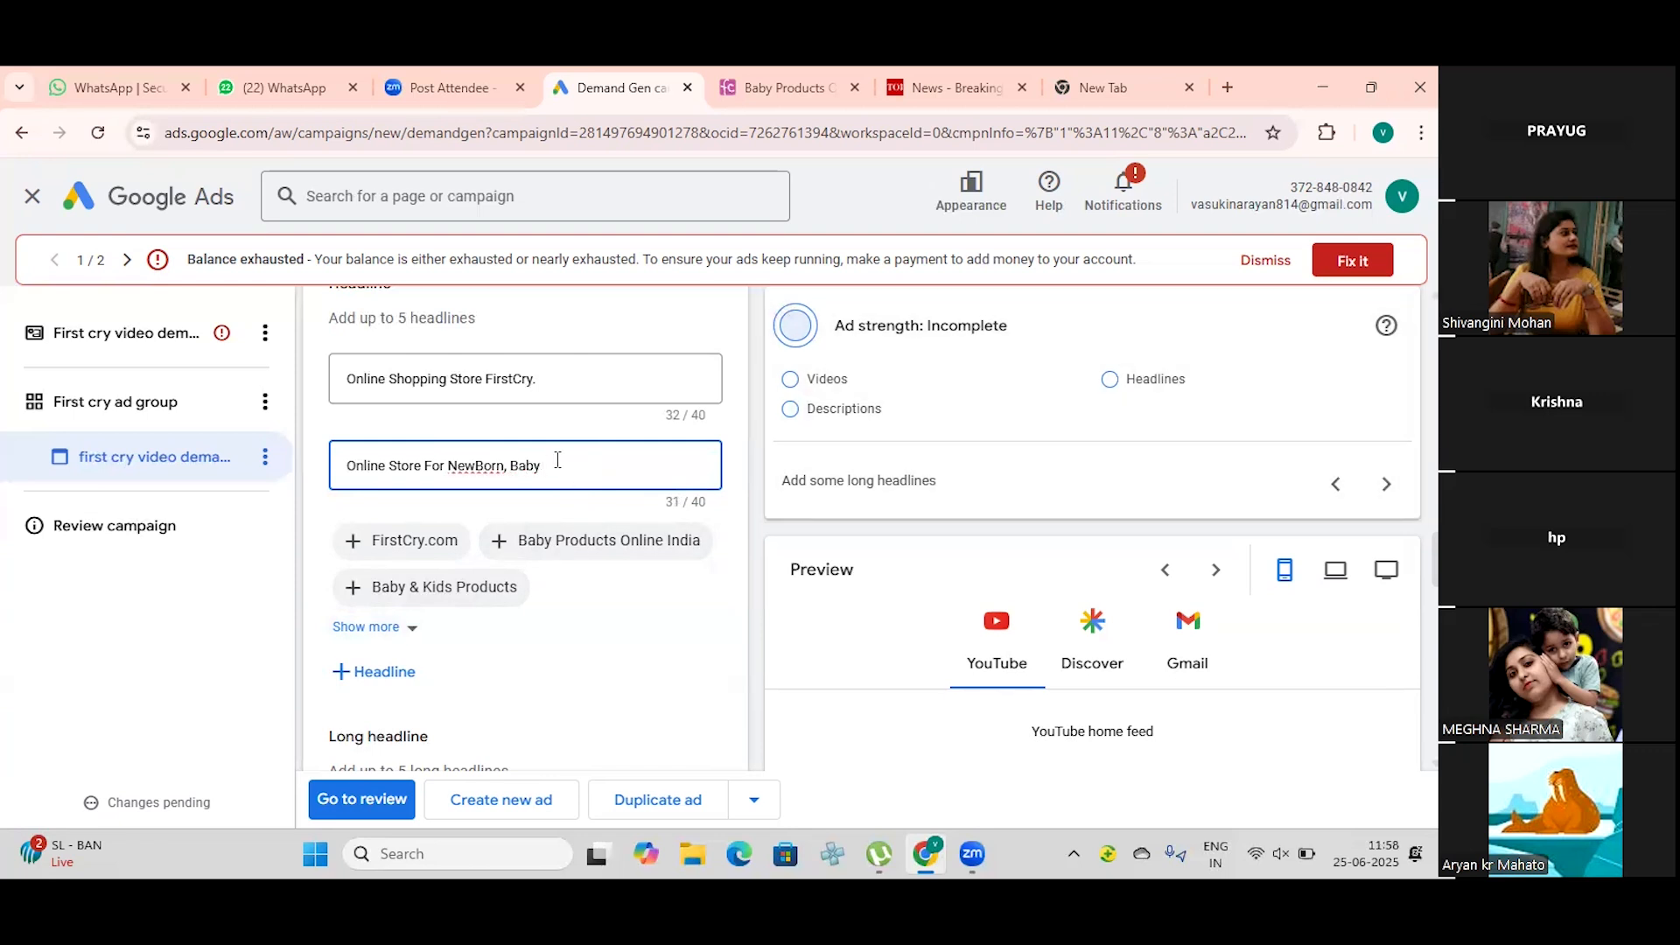
Step: Extend the second headline with "and kids Products" after "Baby", capitalising only "Products" in the added words
type("and ")
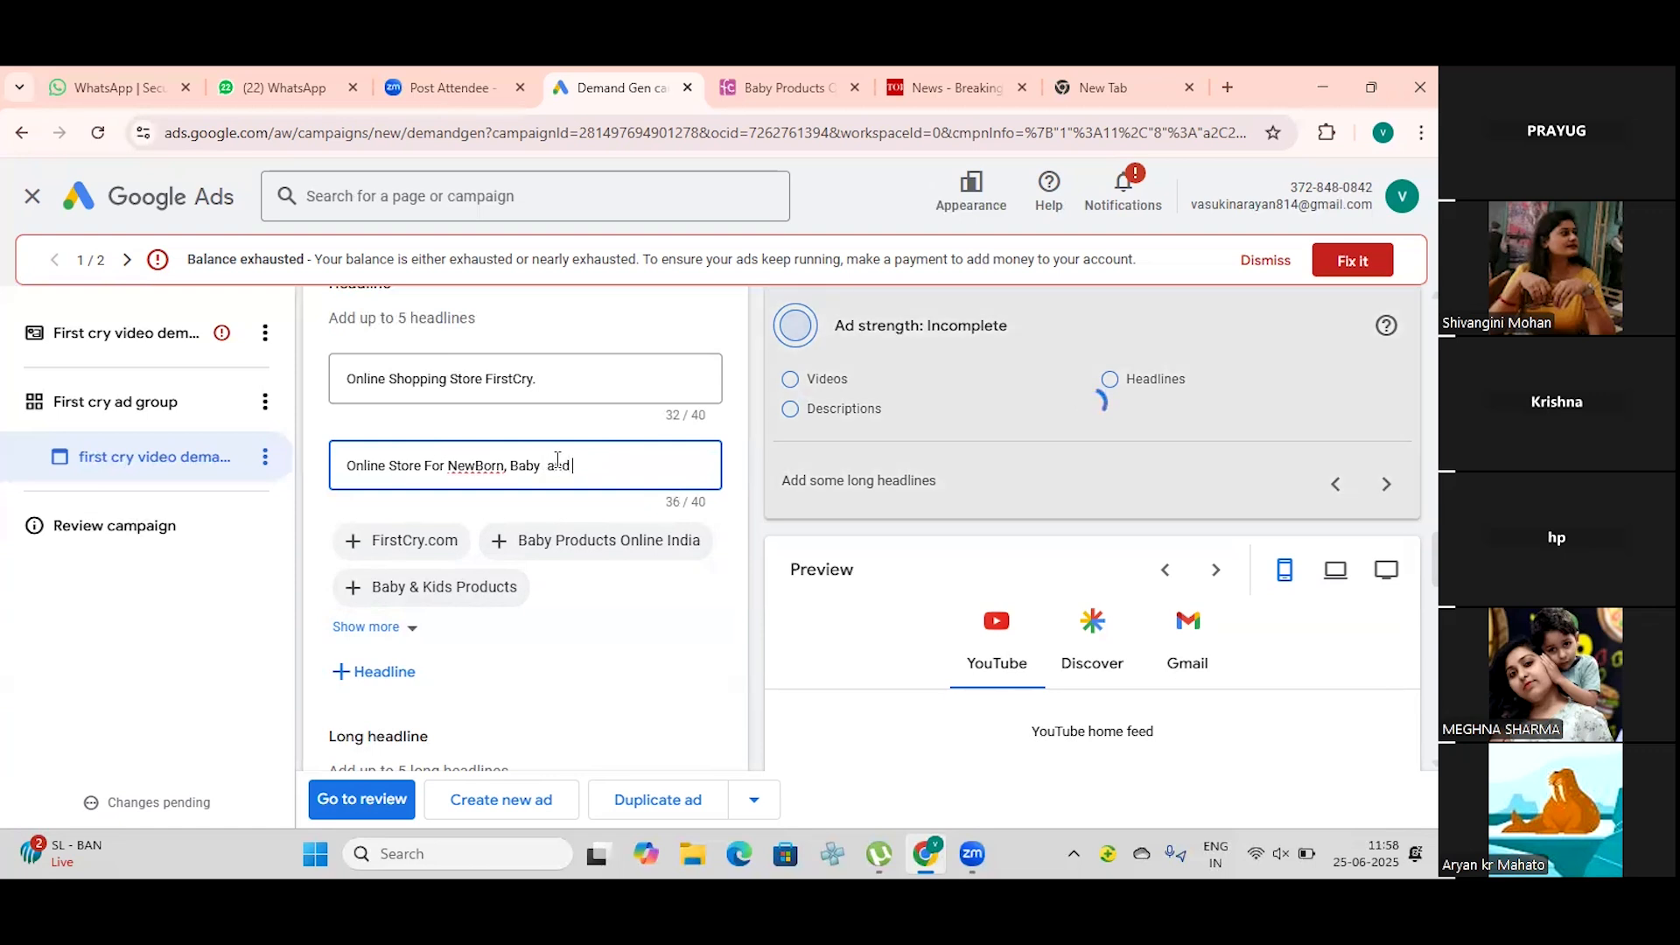
type(" kids products")
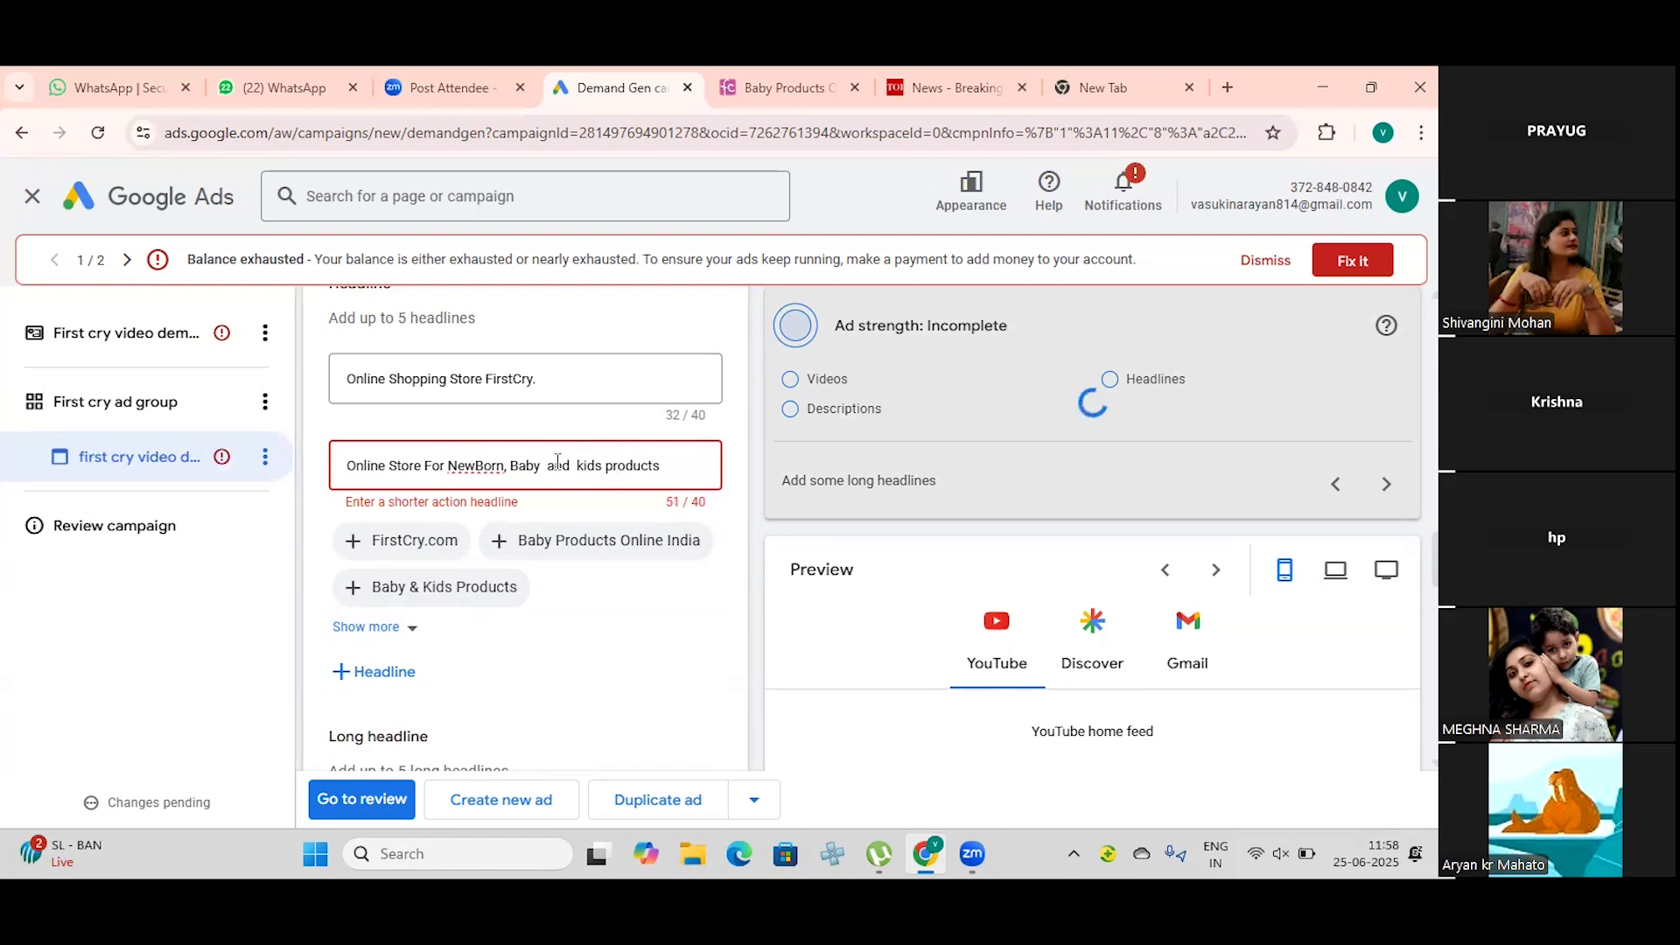
key("BackSpace")
type("P")
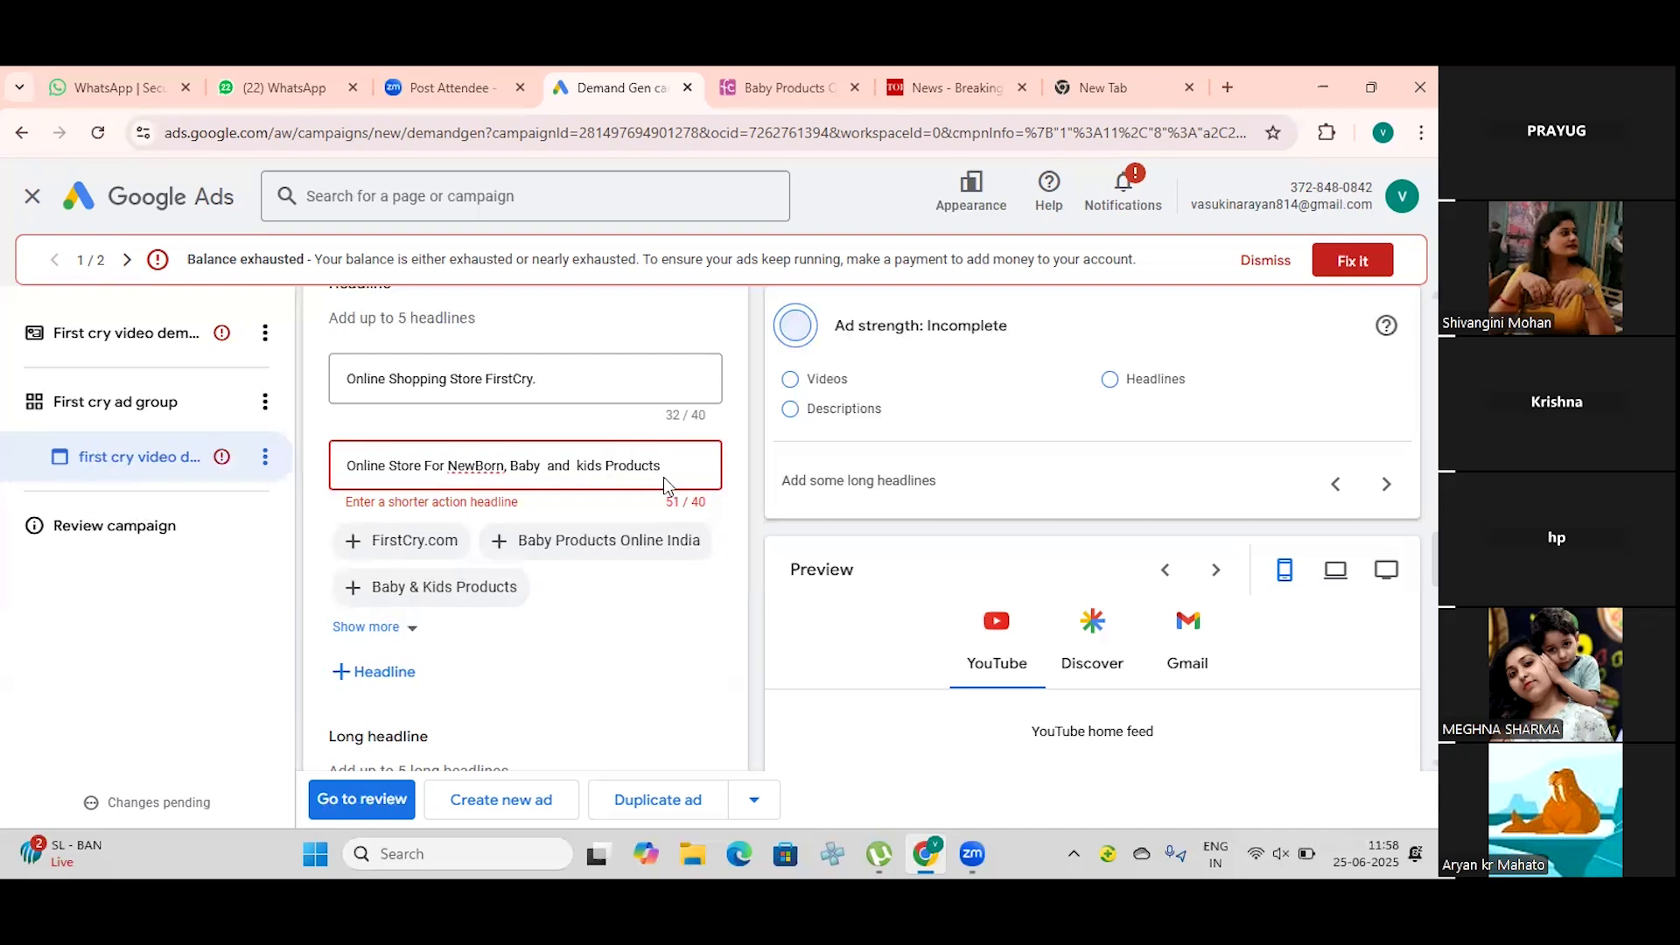
Step: Trim the second headline back to "Online Store For"
key("BackSpace")
key("BackSpace")
key("BackSpace")
key("BackSpace")
key("BackSpace")
key("BackSpace")
key("BackSpace")
key("BackSpace")
key("BackSpace")
key("BackSpace")
key("BackSpace")
key("BackSpace")
key("BackSpace")
key("BackSpace")
key("BackSpace")
key("BackSpace")
key("BackSpace")
key("BackSpace")
key("BackSpace")
key("BackSpace")
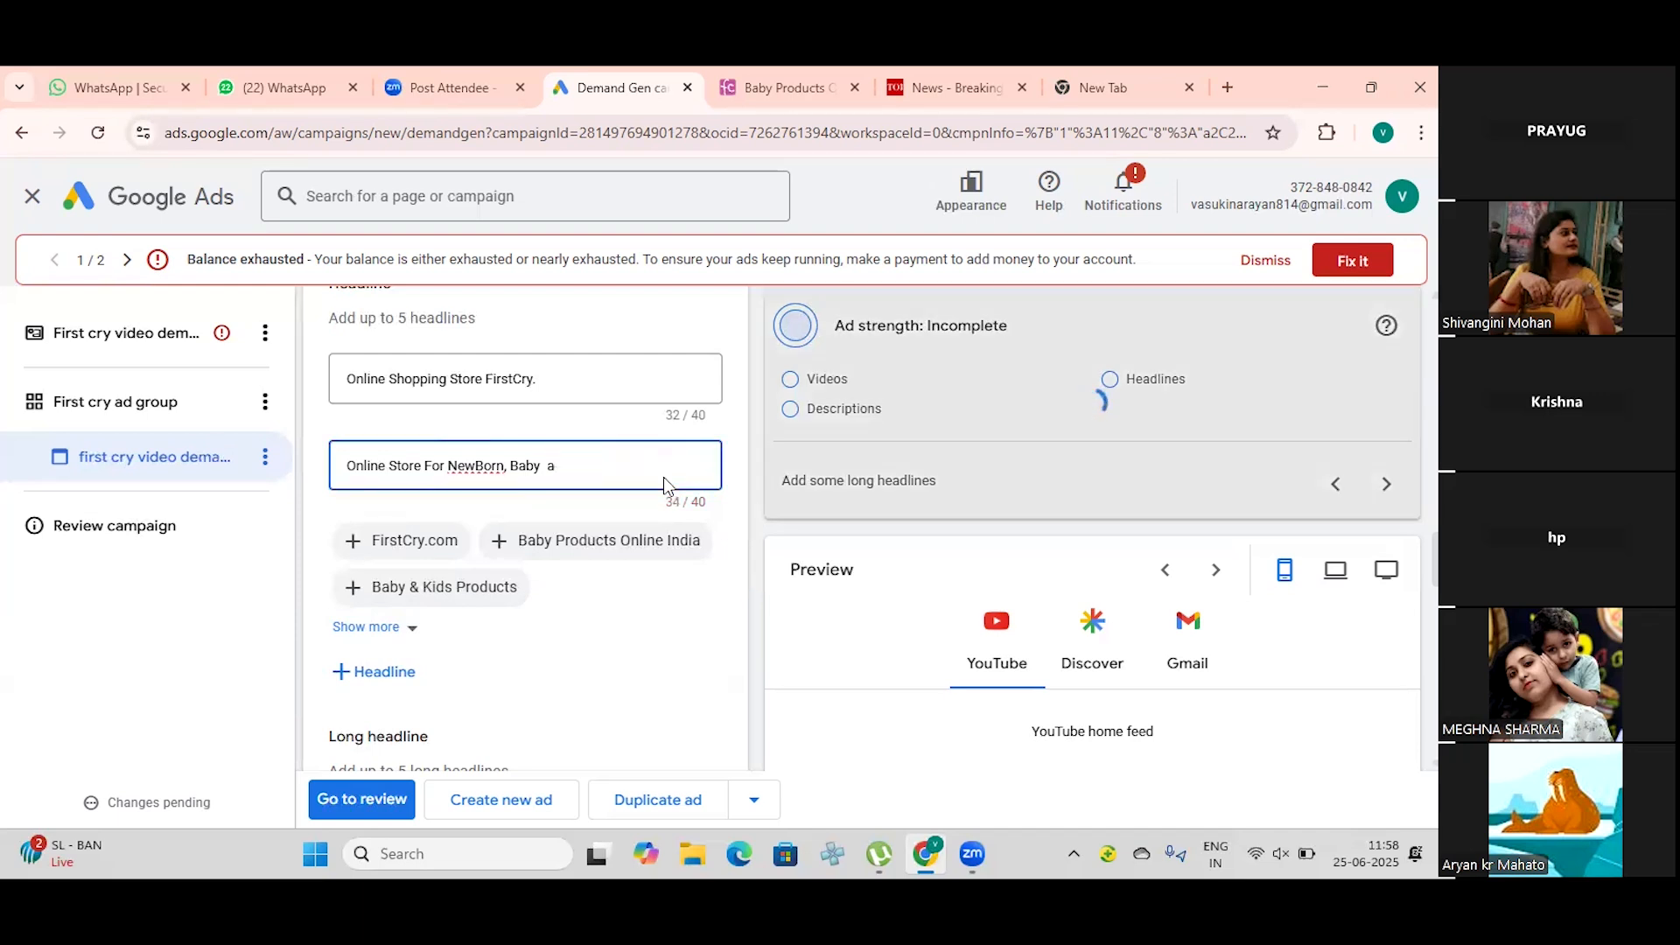
type("pRO")
key("BackSpace")
key("BackSpace")
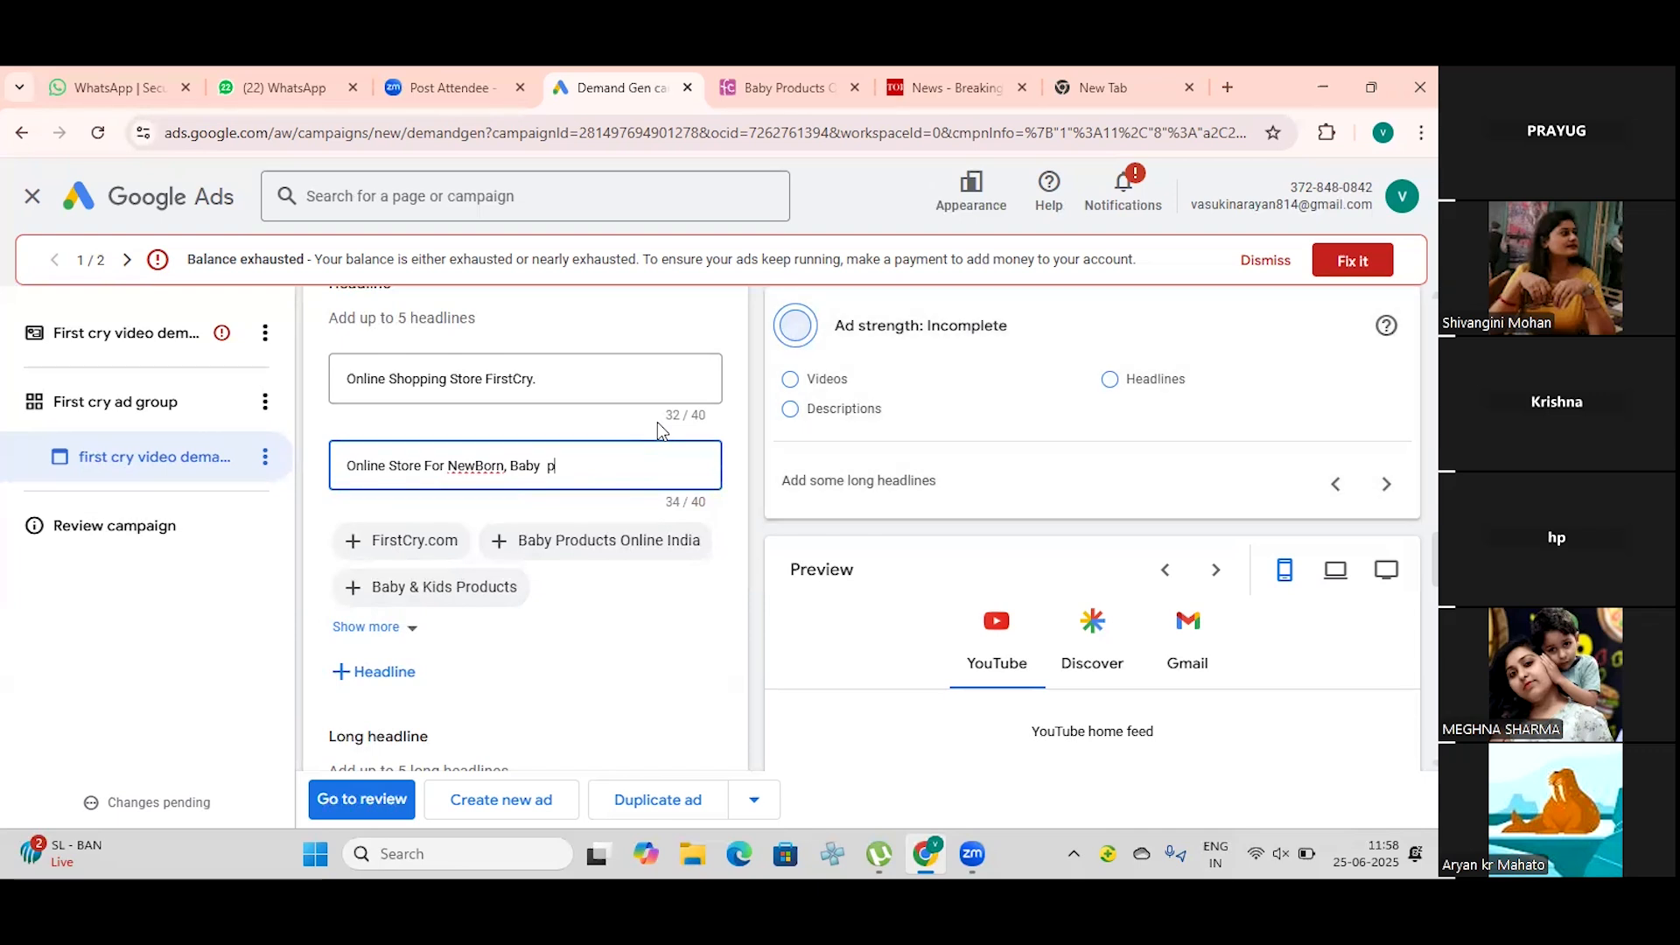
key("BackSpace")
key("BackSpace")
key("BackSpace")
key("BackSpace")
key("BackSpace")
key("BackSpace")
key("BackSpace")
key("BackSpace")
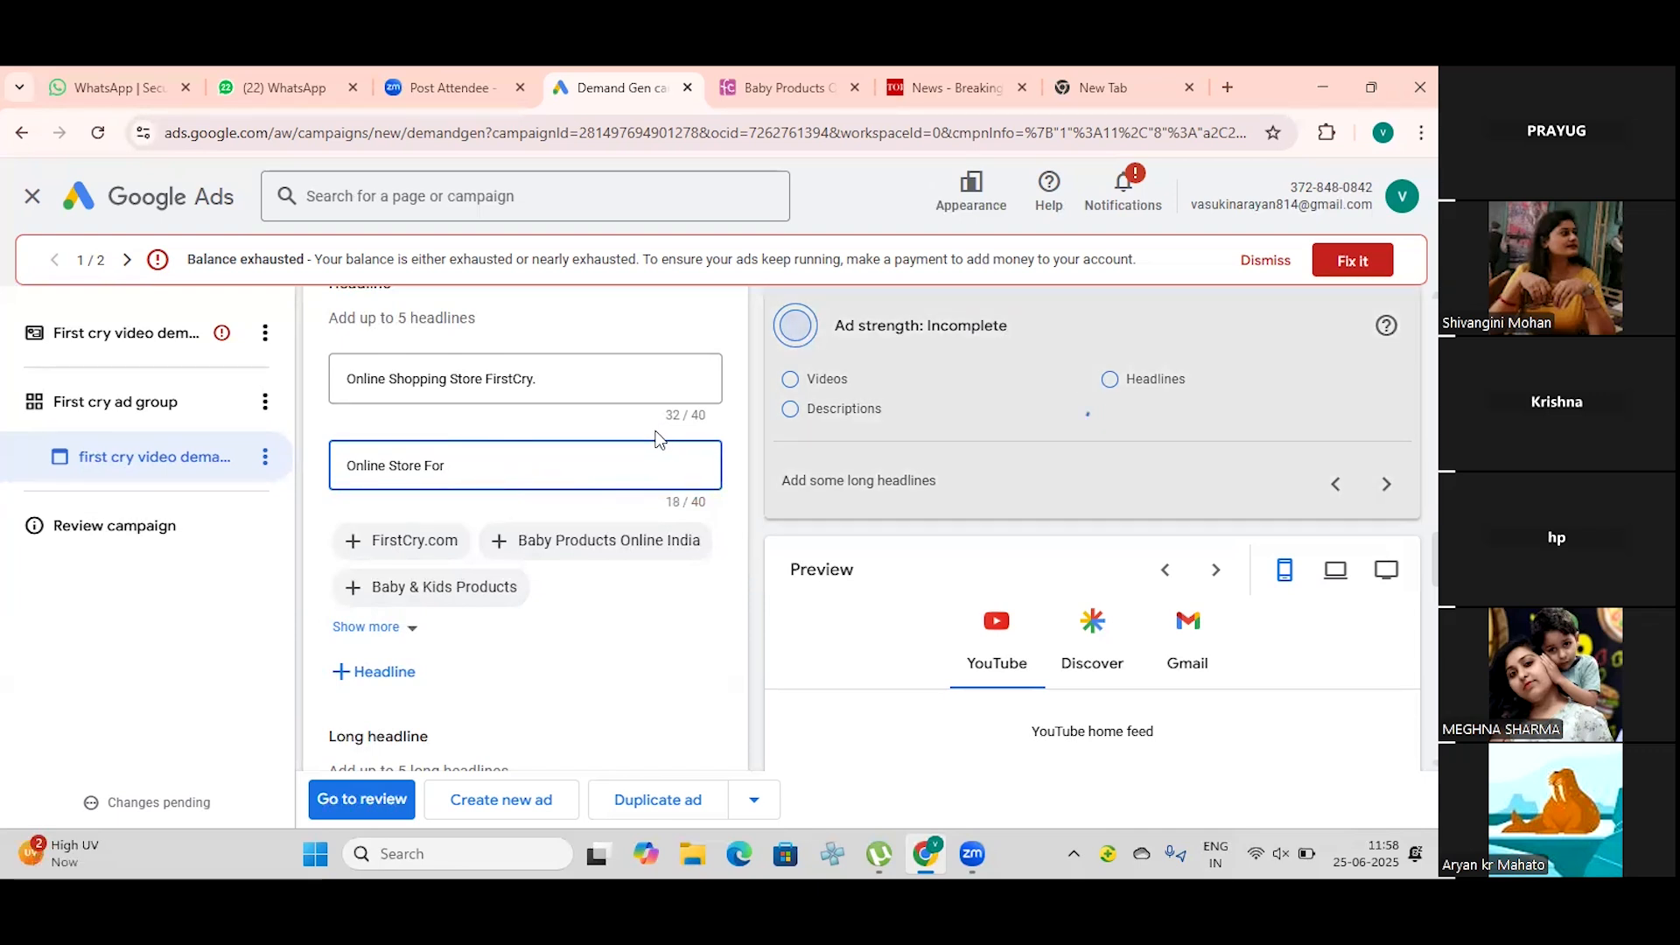
Step: Extend the second headline with "Newborn Babies Product" after "Online Store For"
type("New")
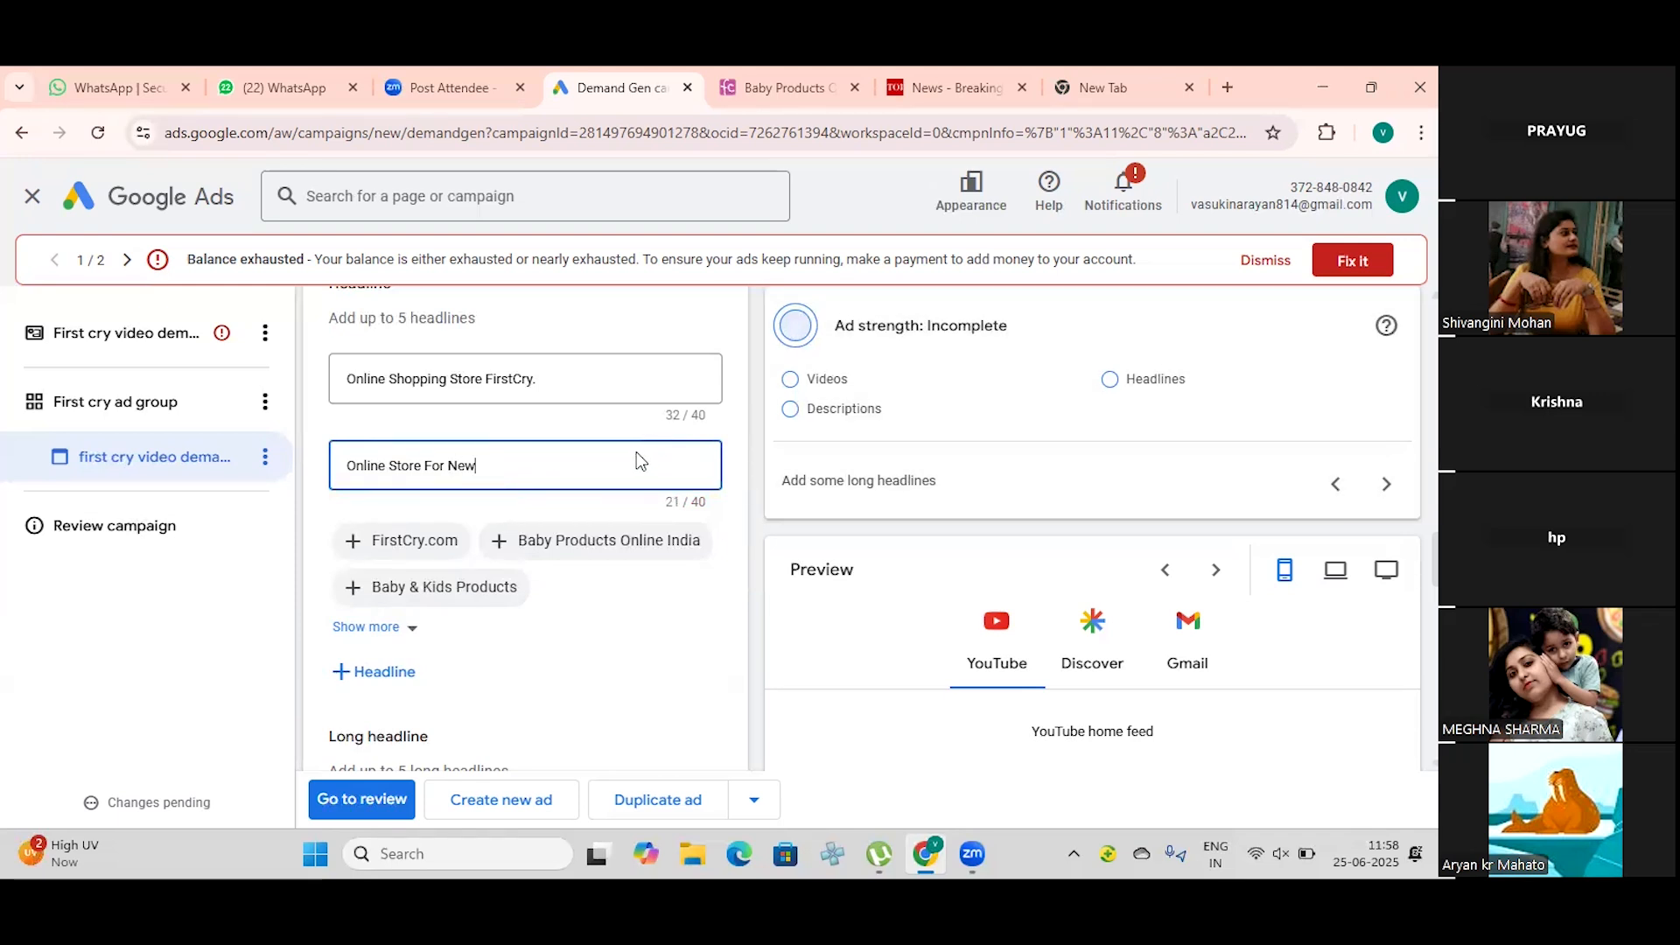
type("born B")
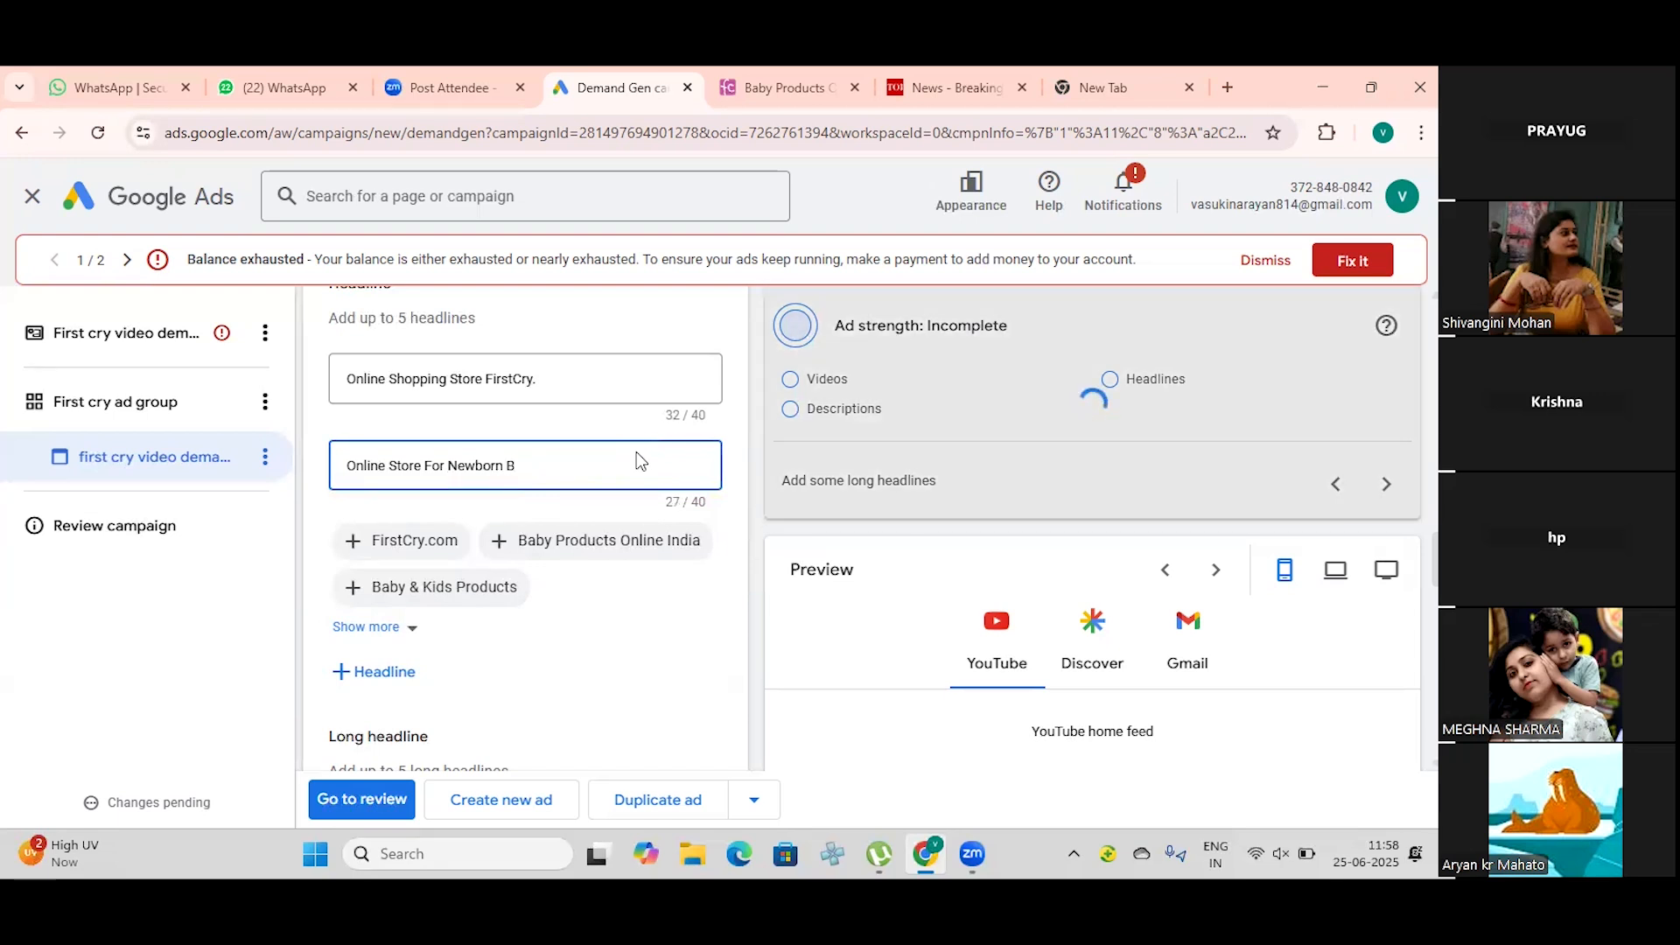
type("abies Products")
key("BackSpace")
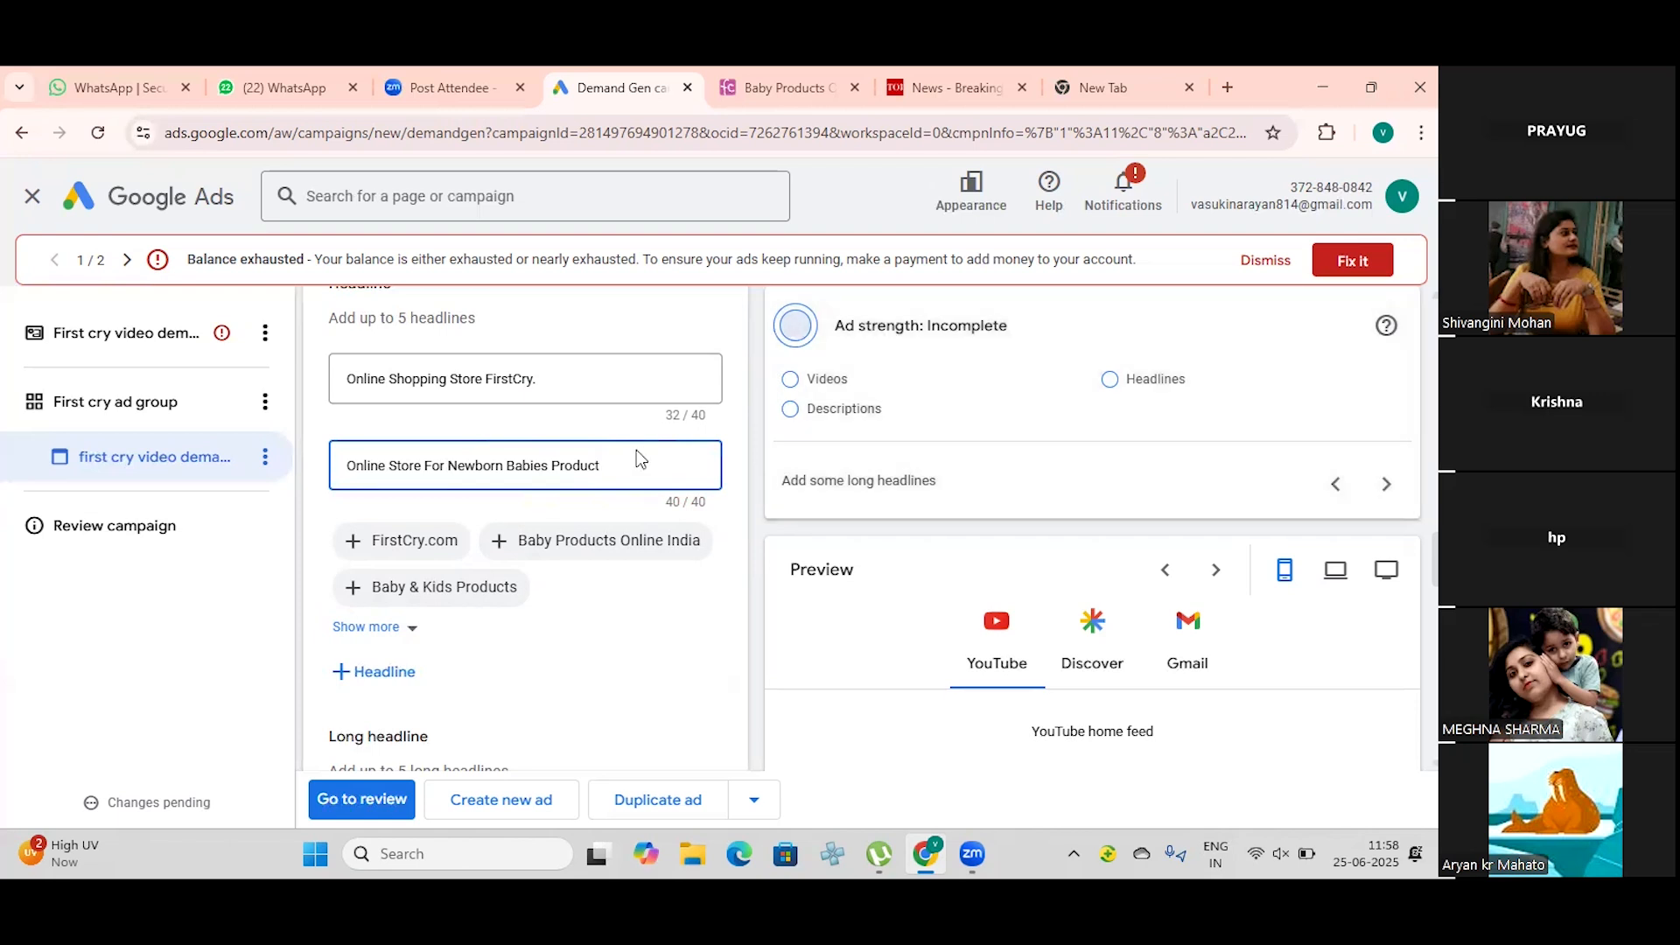
Step: Shorten the second headline to "Online Store For Newborn Babies"
key("BackSpace")
key("BackSpace")
key("BackSpace")
key("BackSpace")
key("BackSpace")
key("BackSpace")
key("BackSpace")
key("BackSpace")
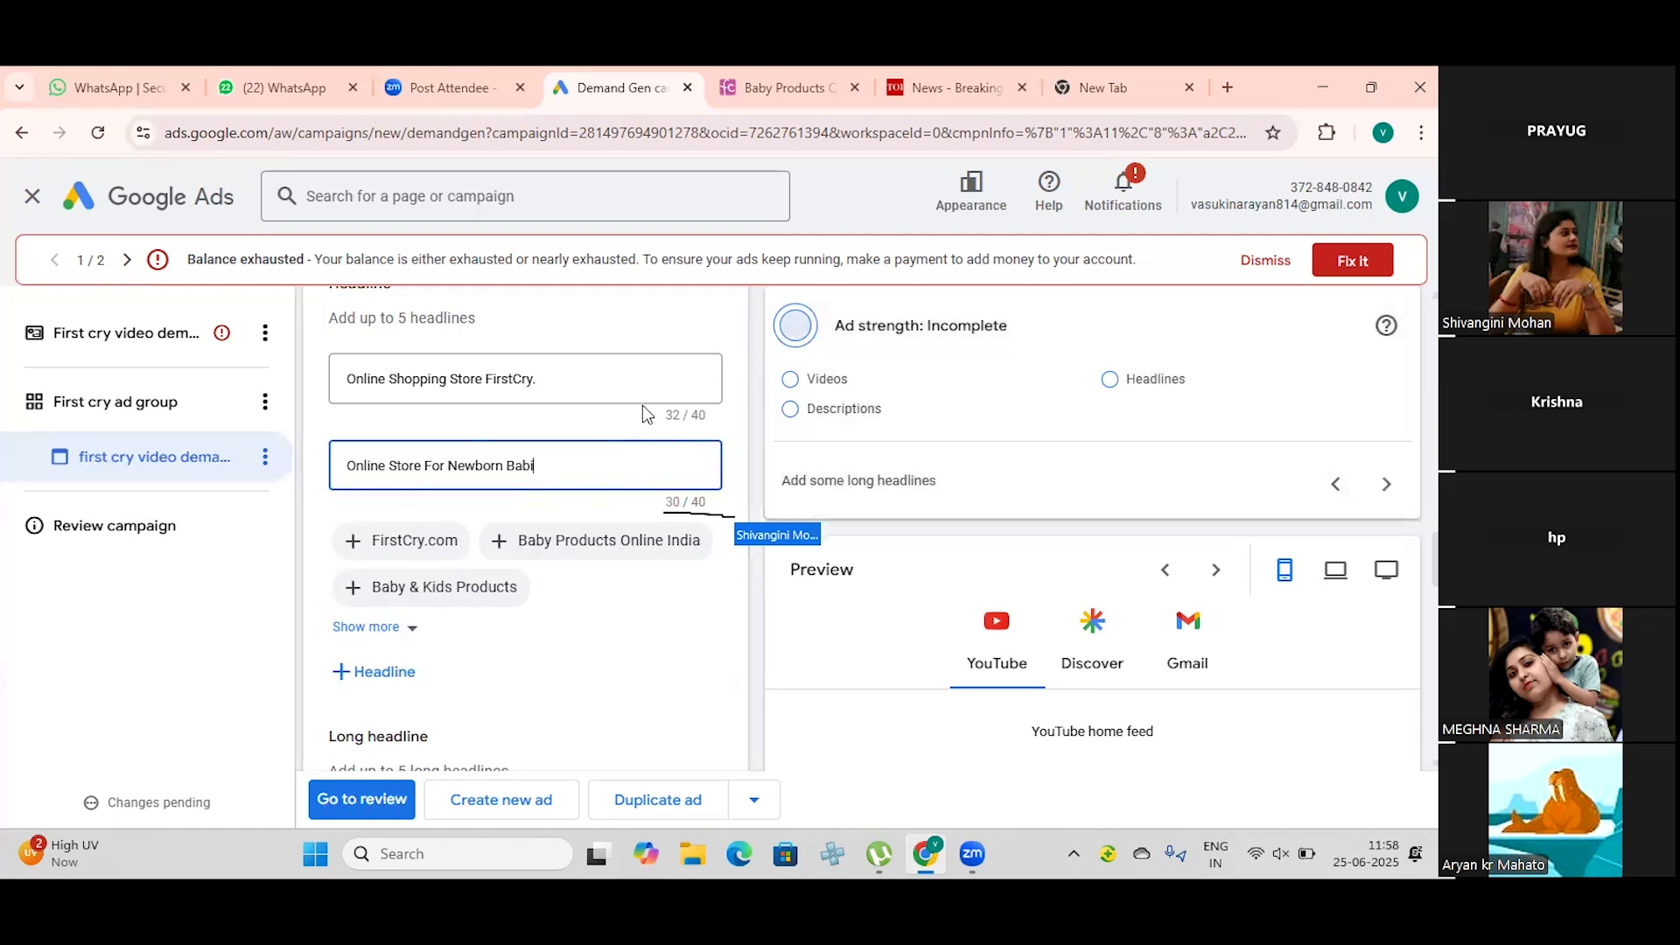
type("es")
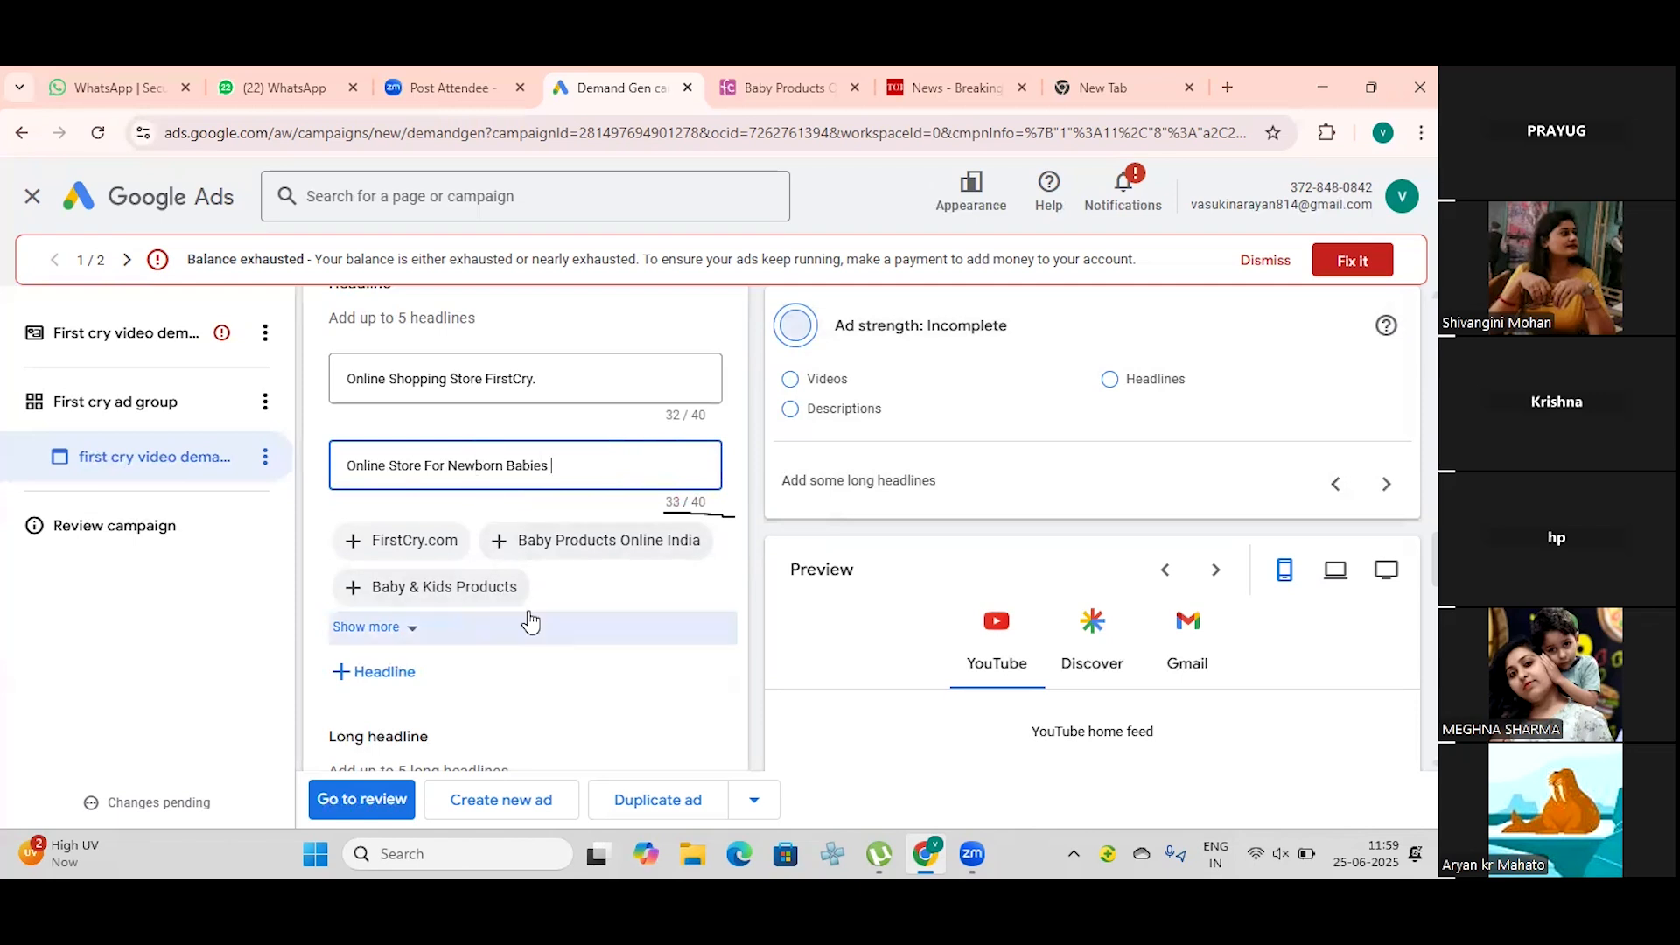
Step: Add the suggested "Baby Products Online India" and "Baby & Kids Products" as the third and fourth headlines
left_click(440, 680)
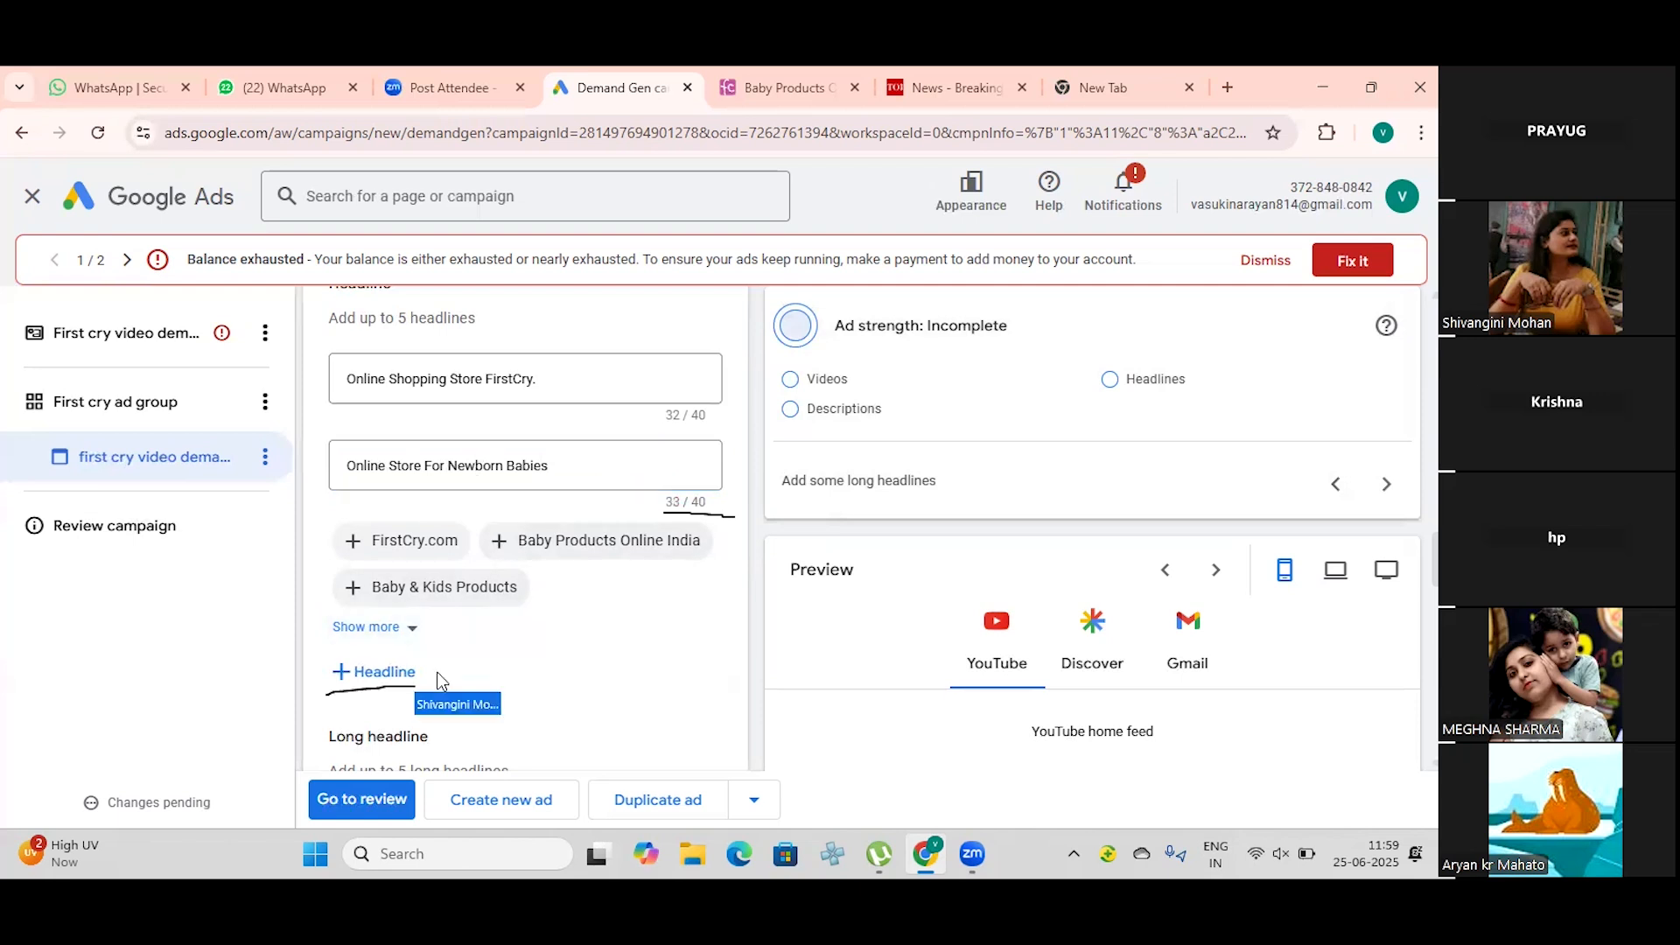
left_click(350, 671)
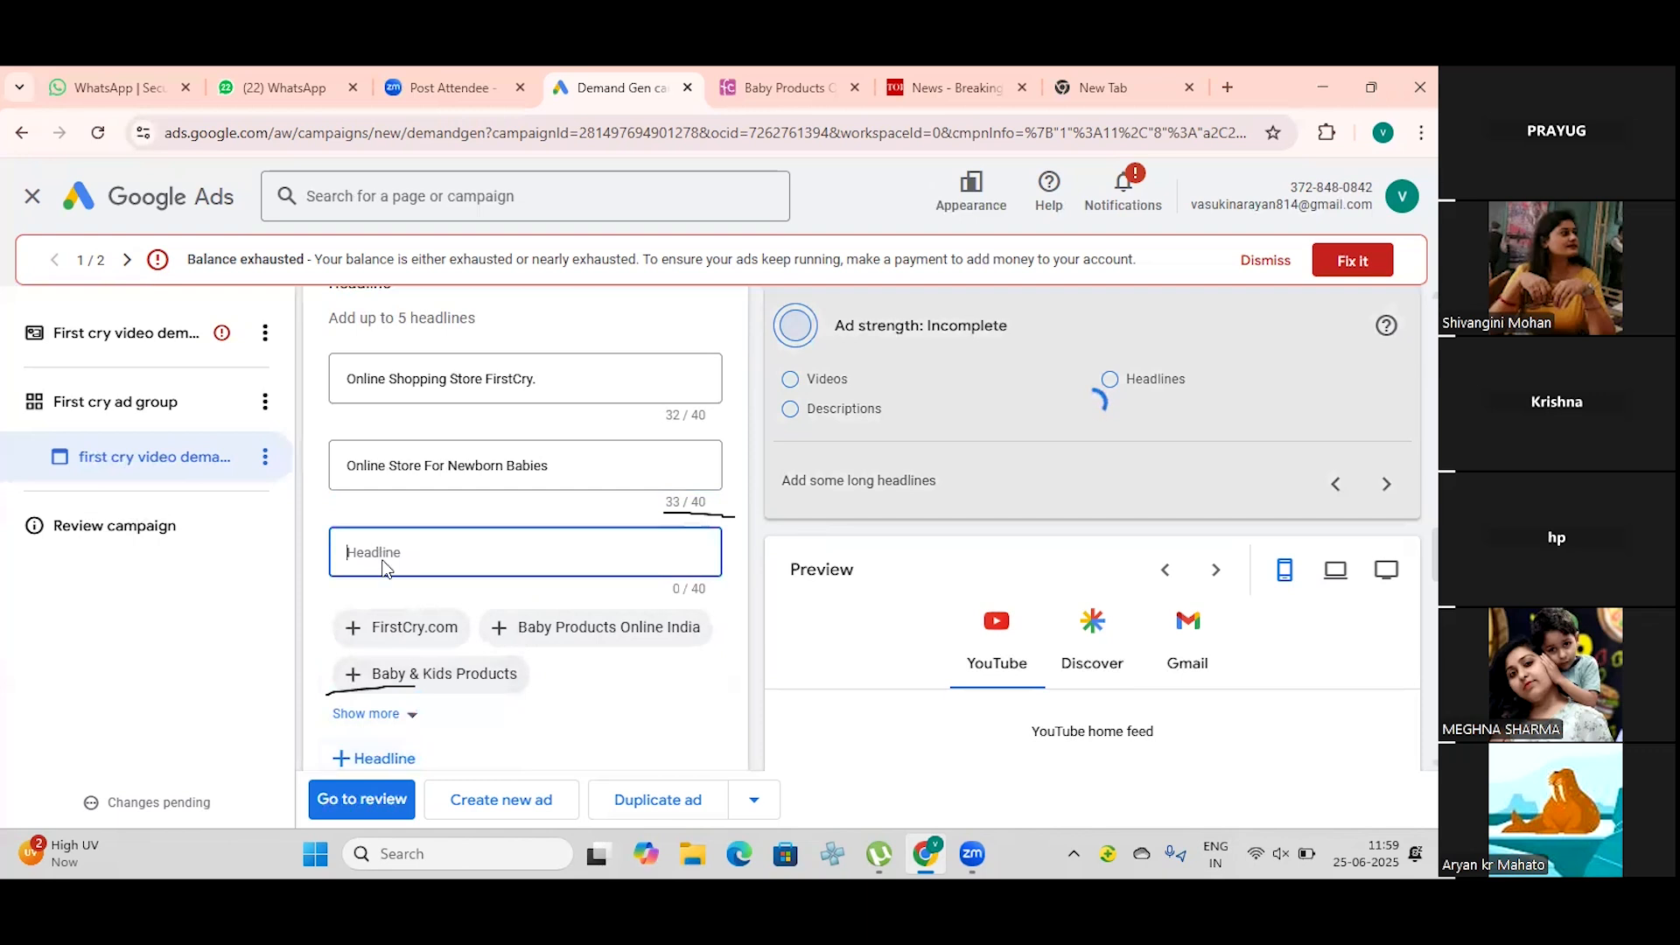
left_click(532, 638)
scroll(417, 645, "down", 1)
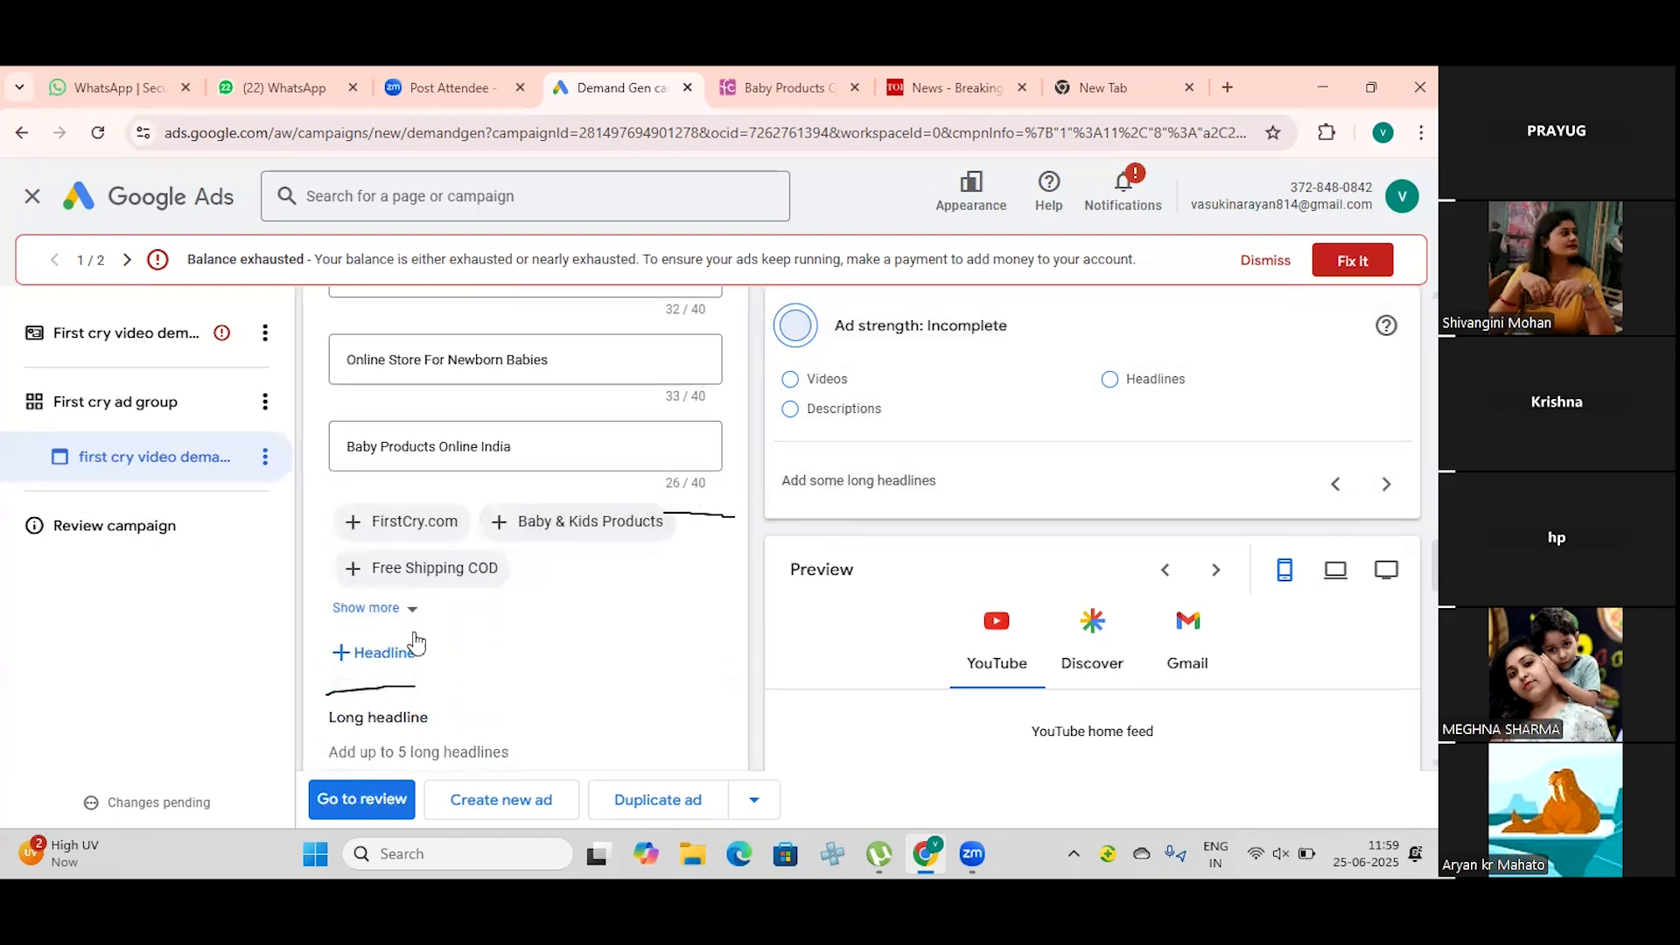
left_click(394, 654)
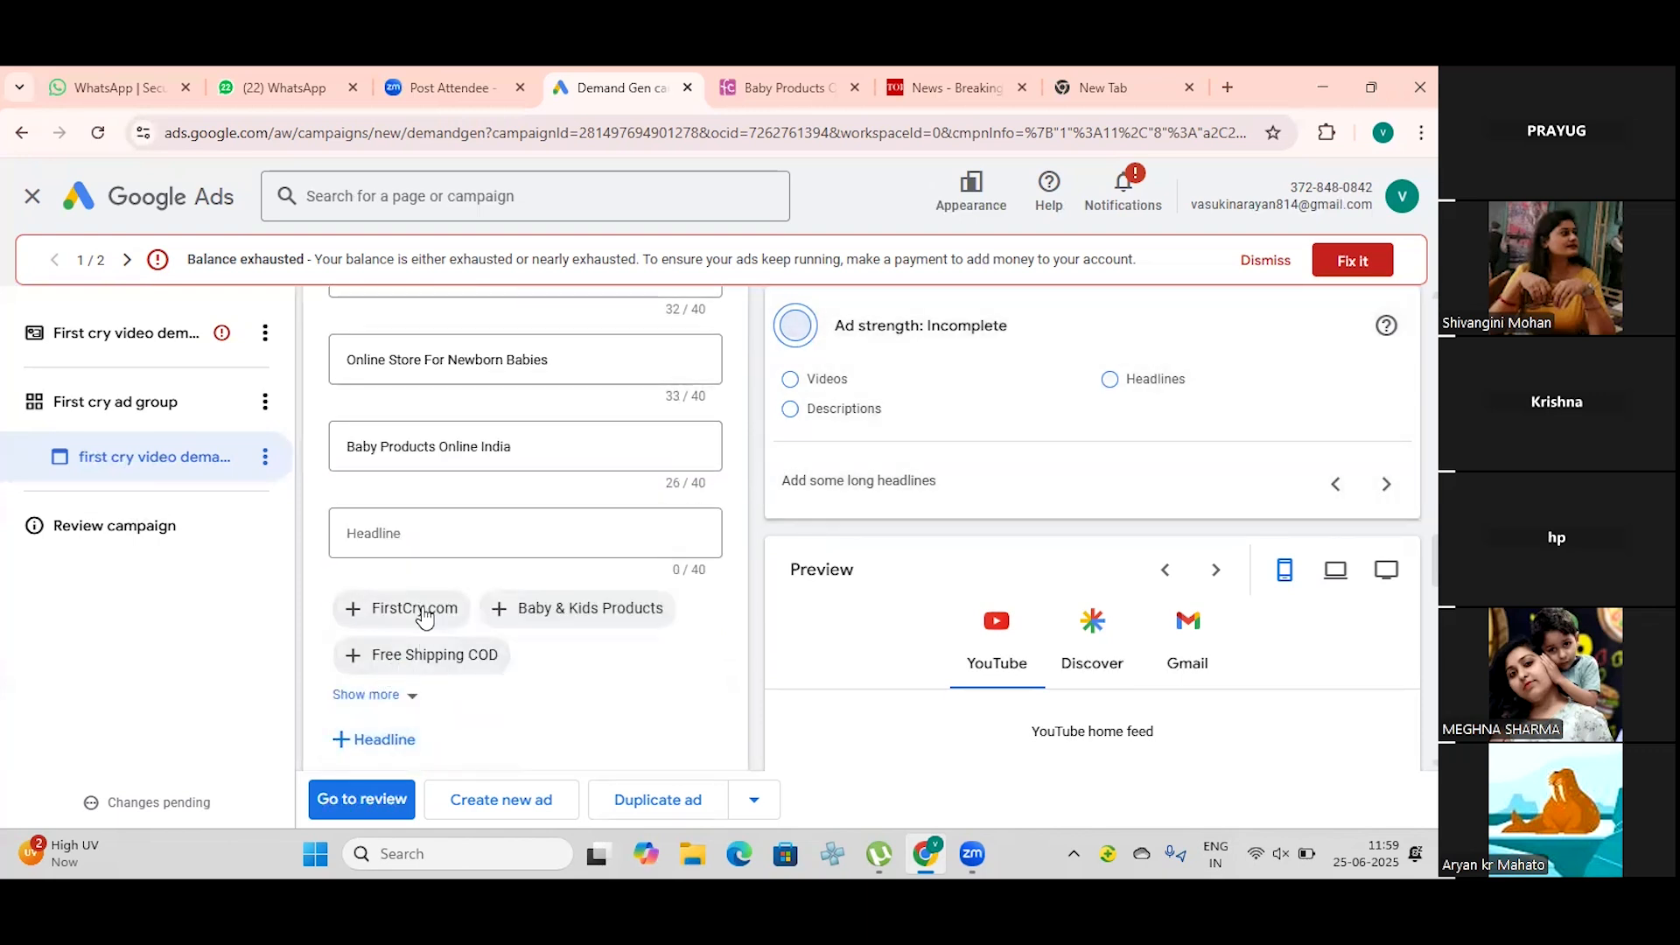
scroll(424, 616, "down", 1)
left_click(560, 506)
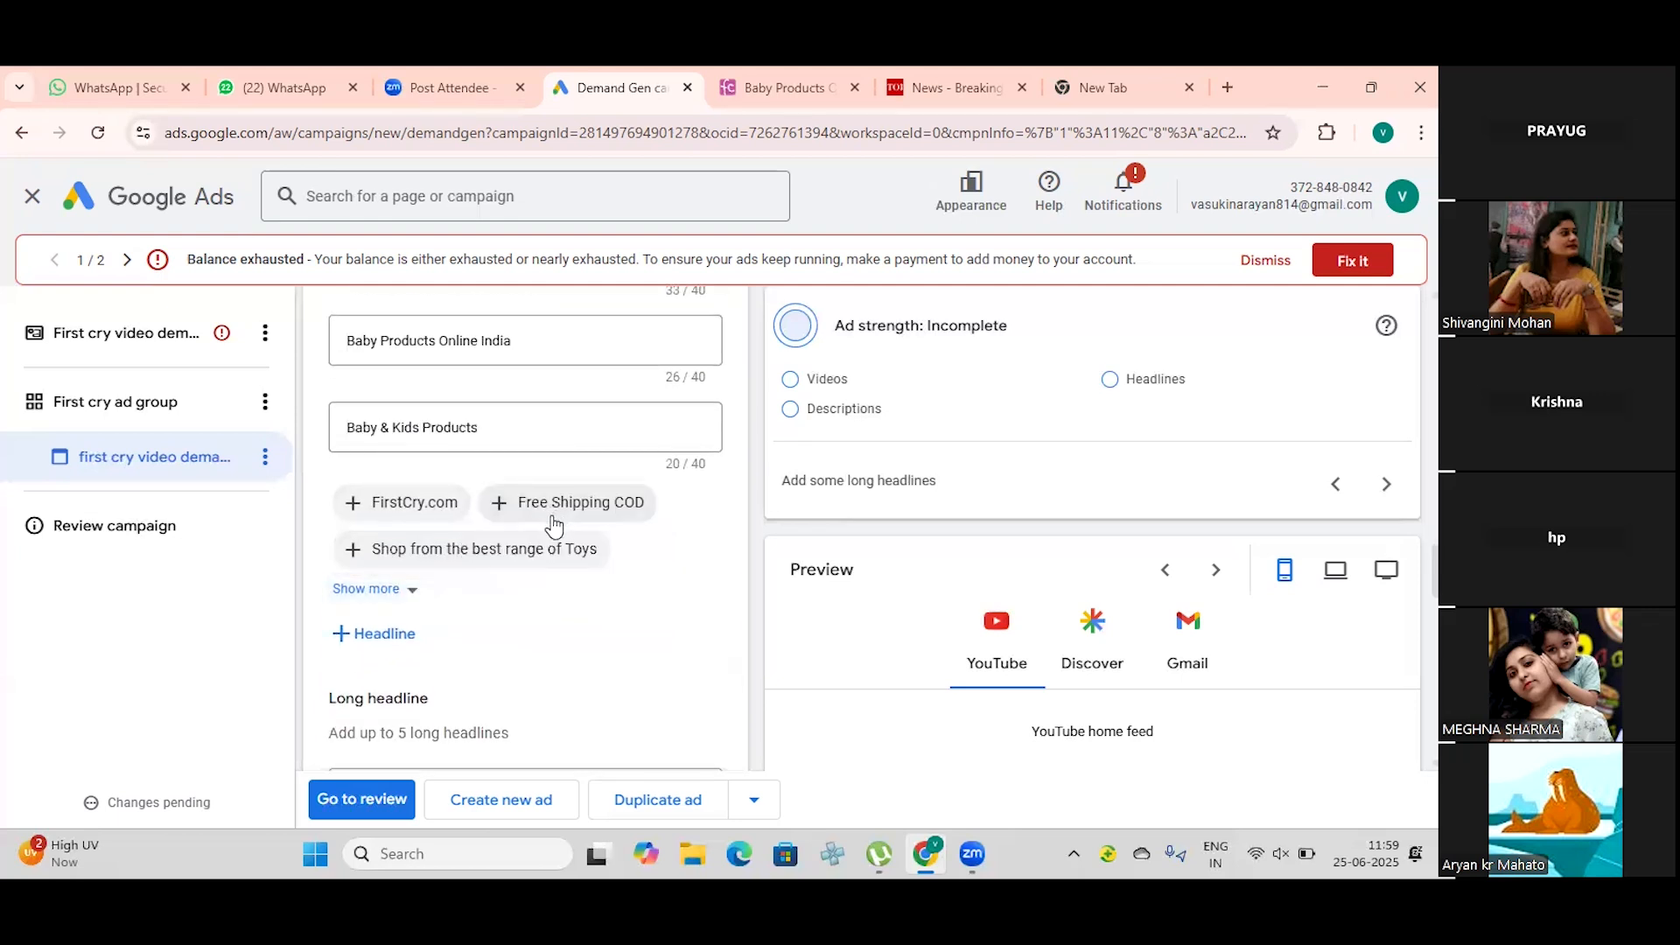
Step: Add the suggested "Shop from the best range of Toys" as the fifth headline
scroll(538, 547, "up", 2)
scroll(537, 553, "down", 4)
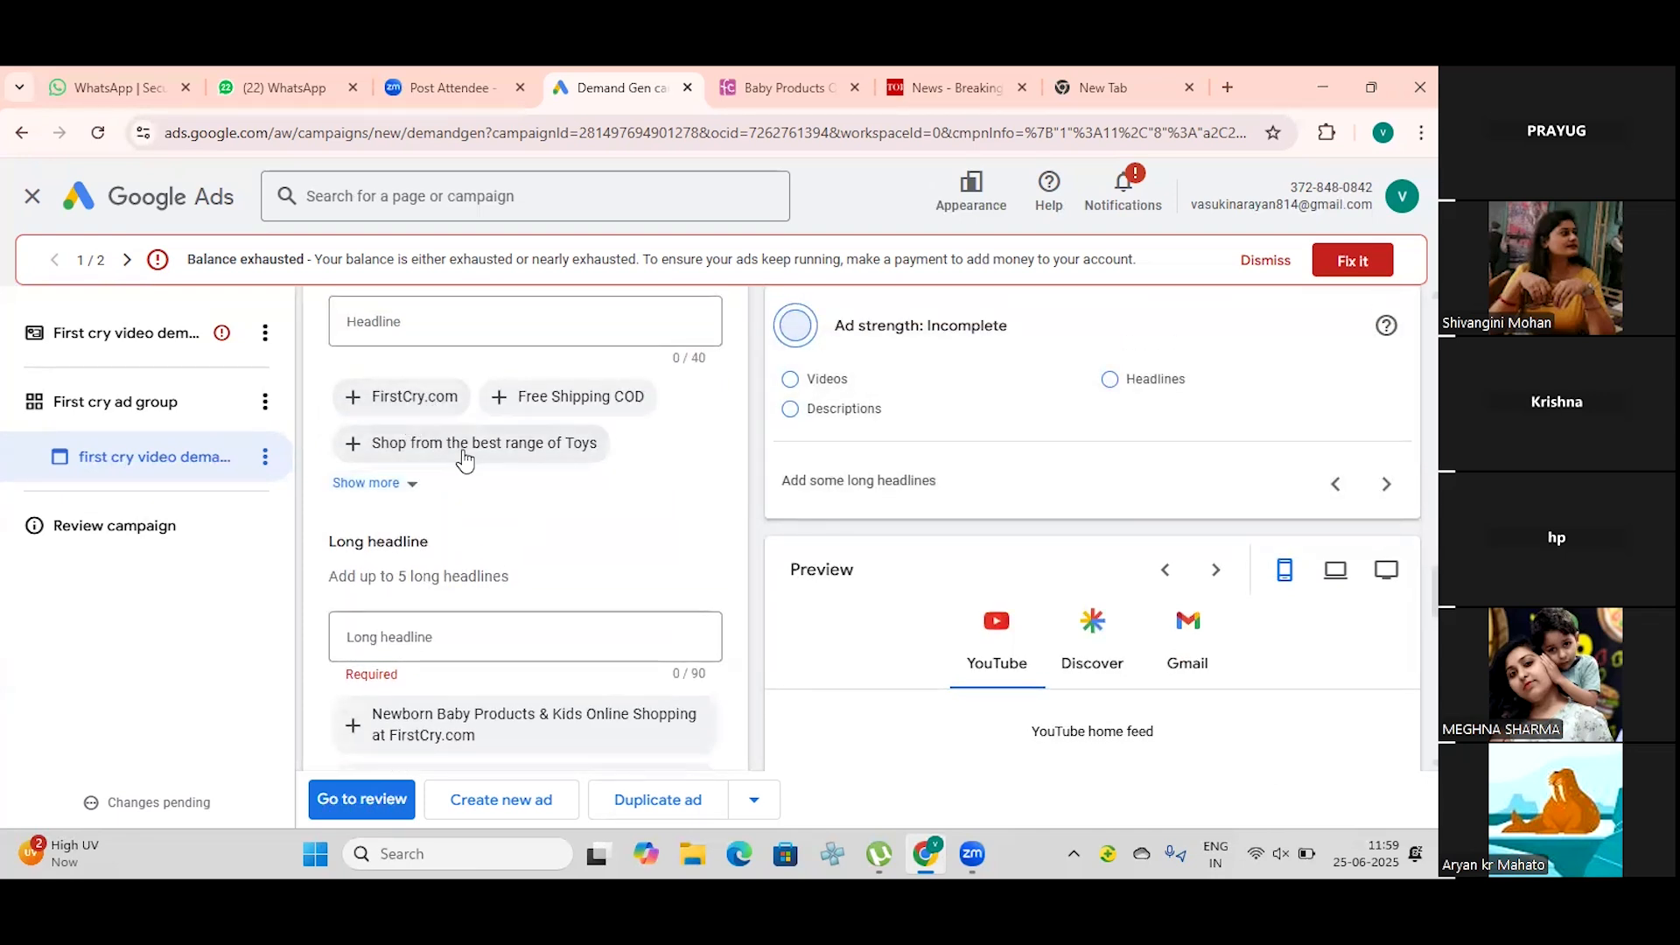
left_click(460, 453)
Step: Fill the first two descriptions with the suggested "Newborn Baby Products & Kids Online Shopping at FirstCry.com" and "India's Largest Online Store for newborn, baby & kids products"
scroll(485, 556, "down", 3)
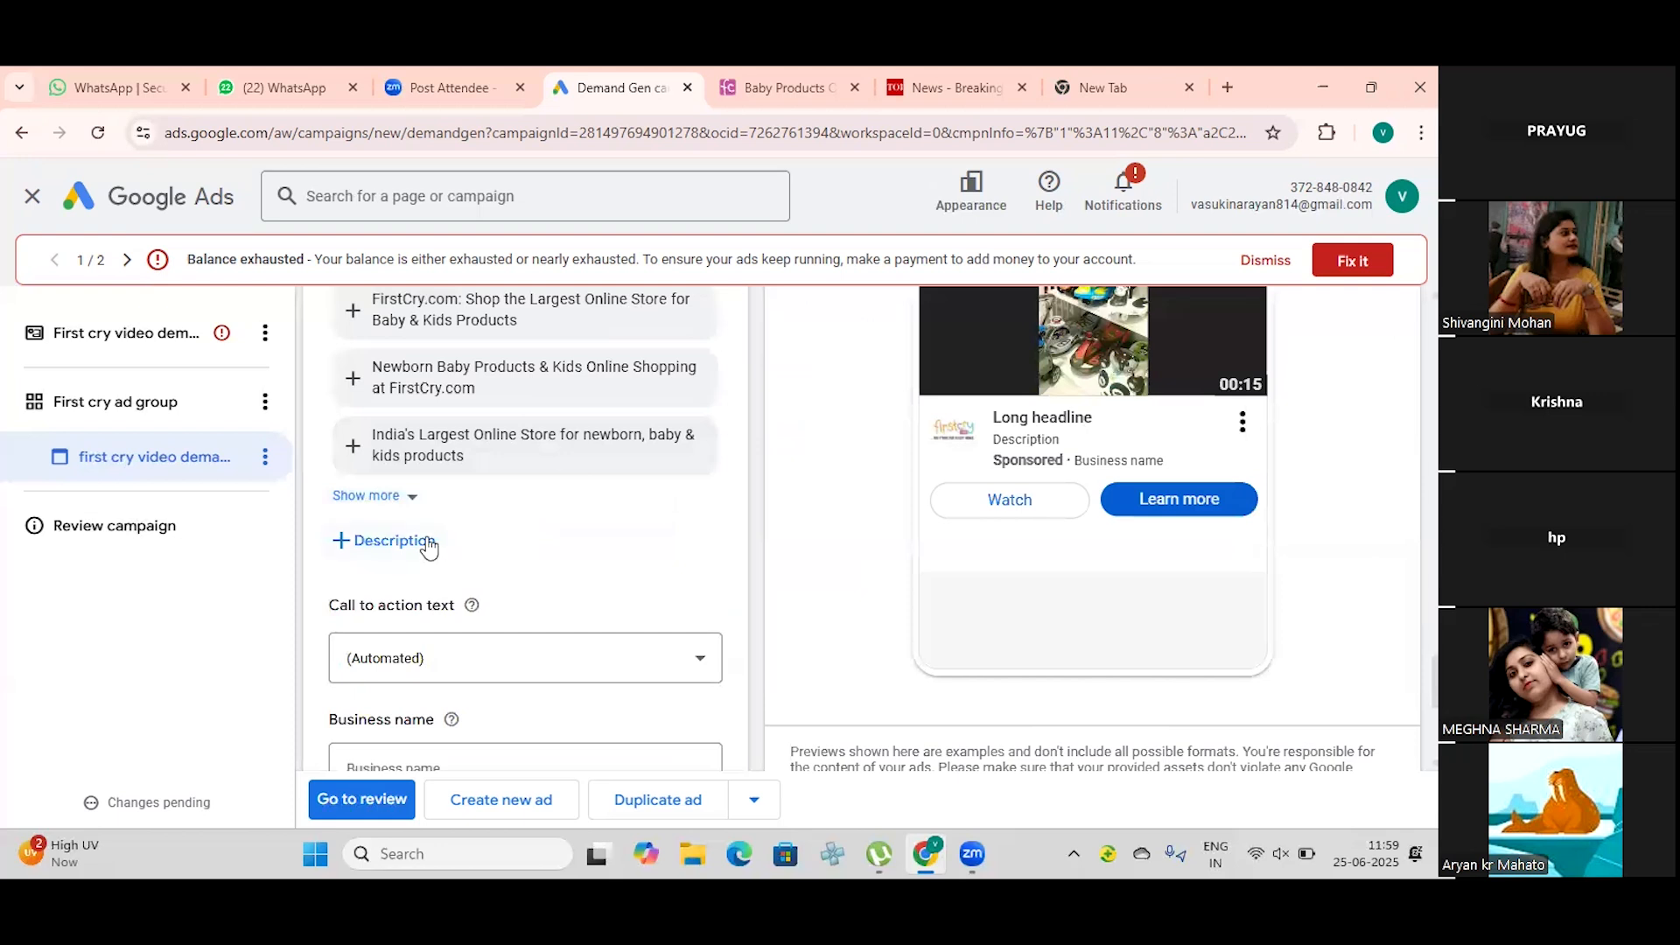
scroll(428, 547, "up", 1)
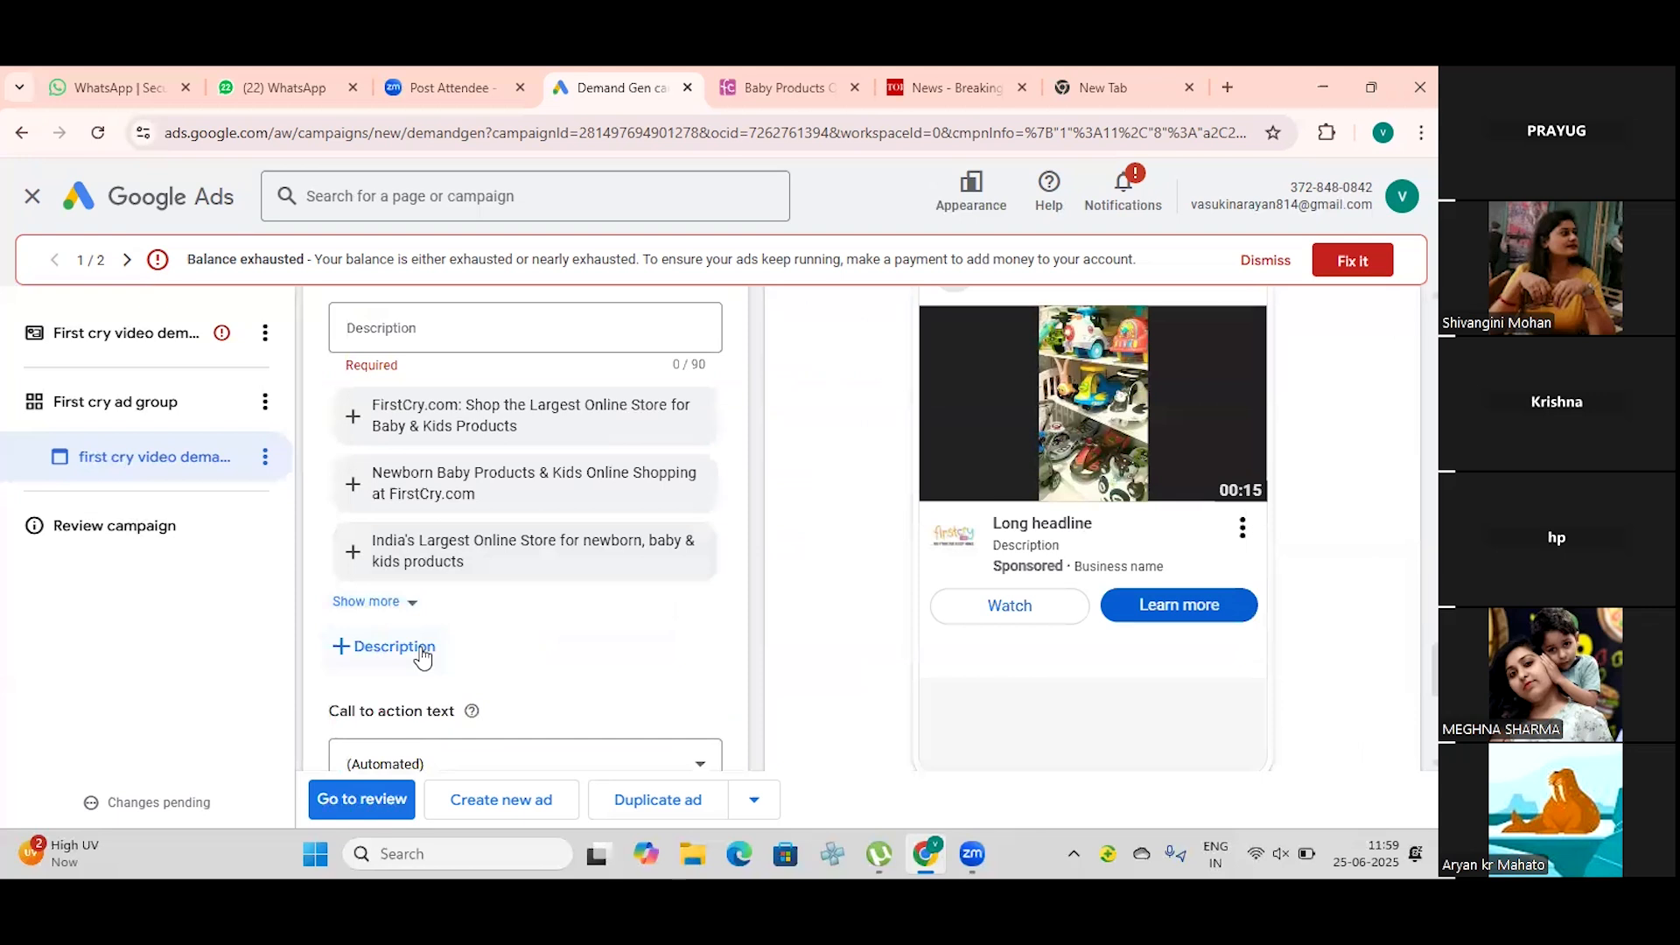
left_click(422, 652)
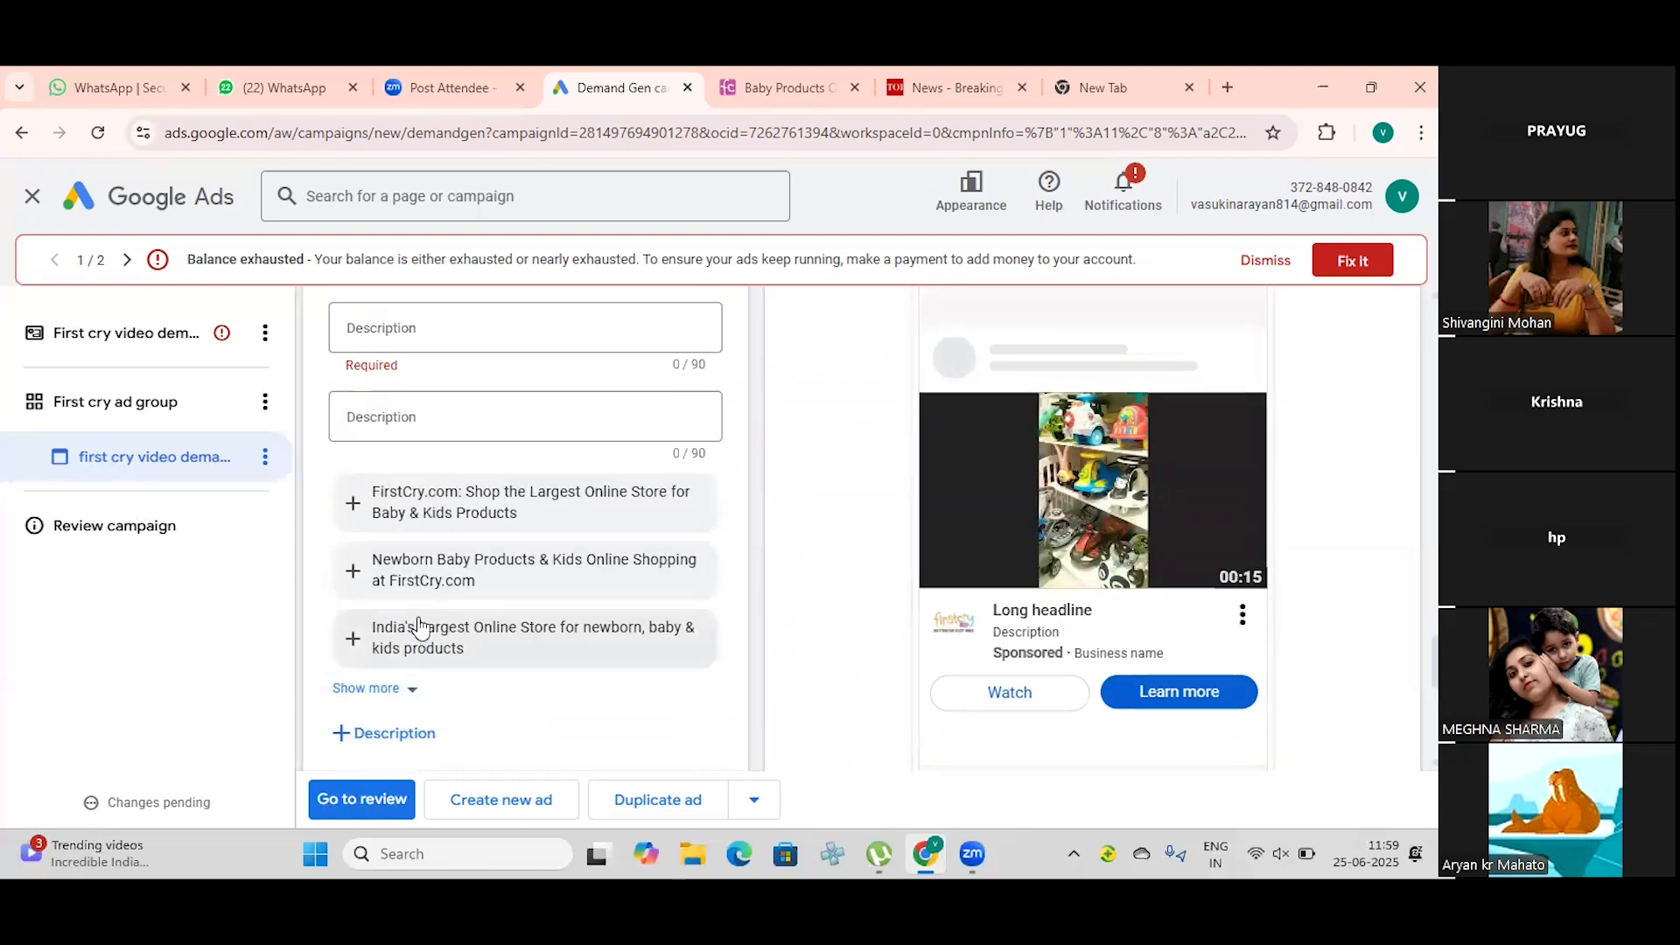
left_click(450, 569)
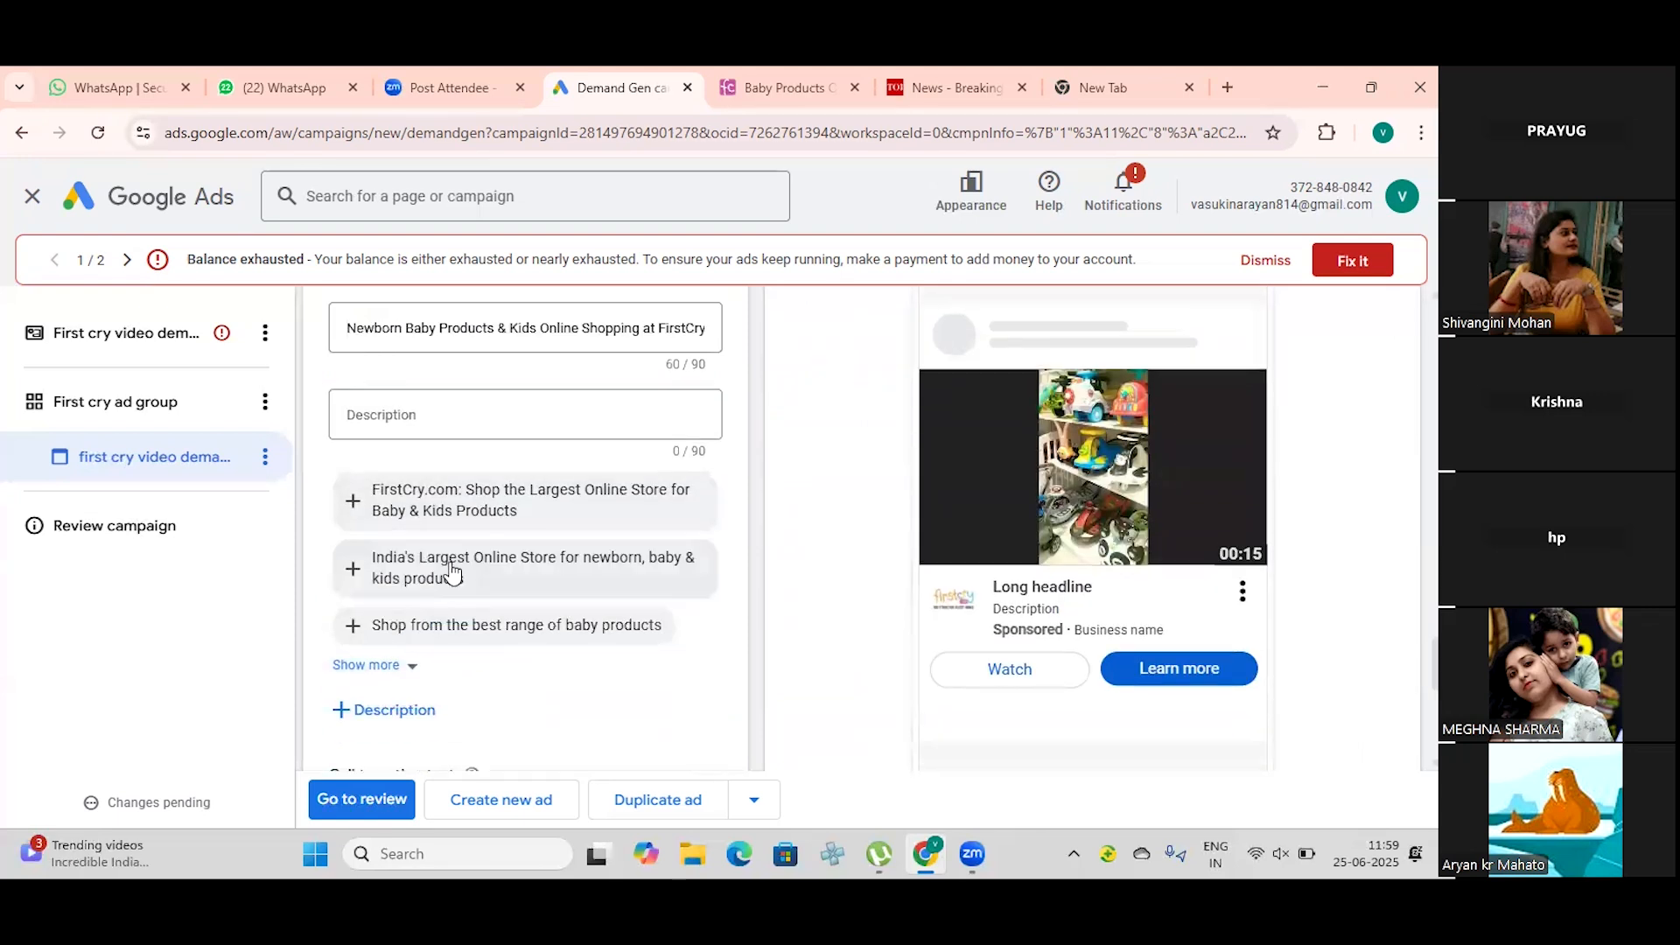
left_click(464, 567)
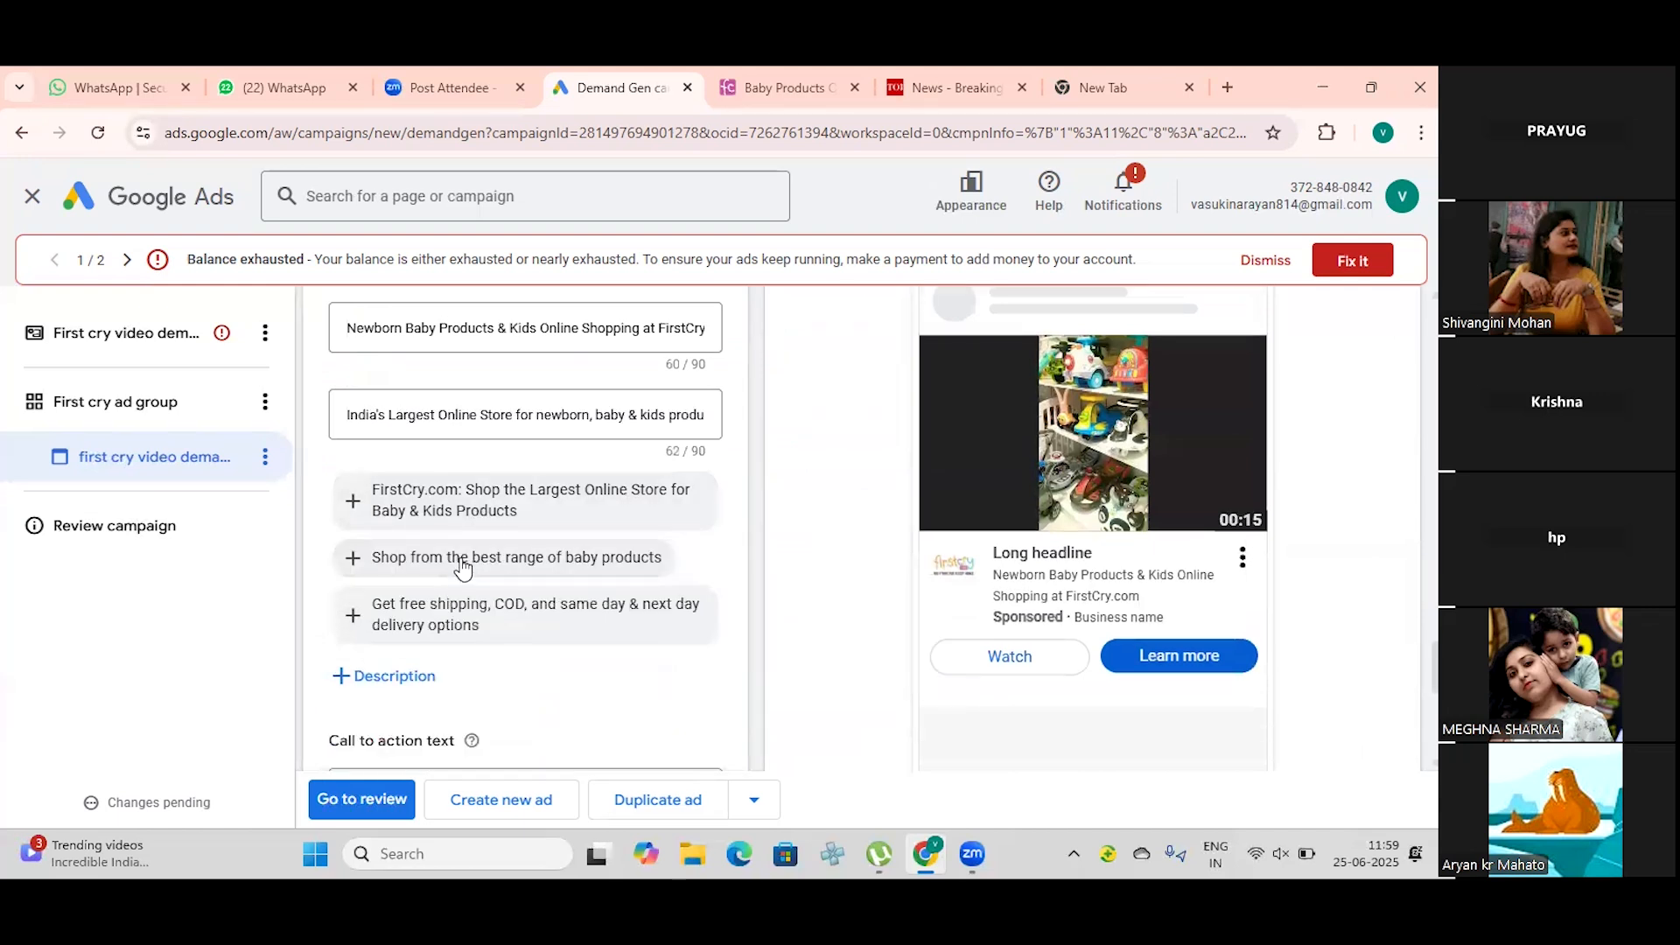
Step: Add the suggested free shipping, COD and delivery options text and "FirstCry.com: Shop the Largest Online Store for Baby & Kids Products" as further descriptions
left_click(366, 676)
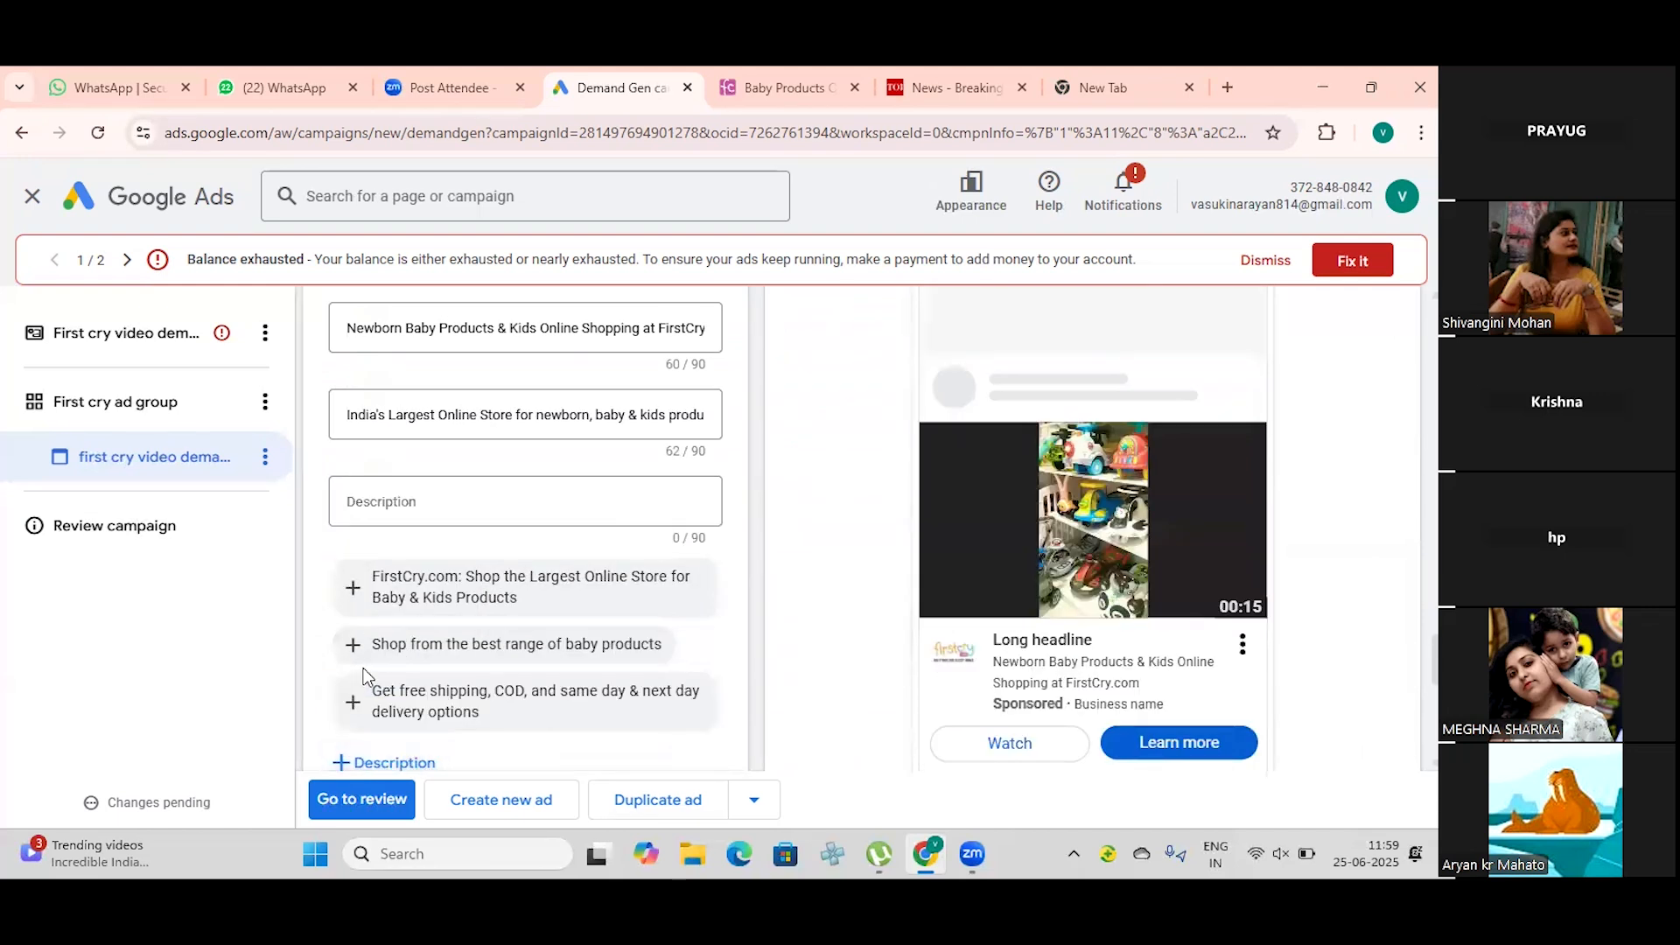
left_click(397, 690)
scroll(405, 612, "down", 1)
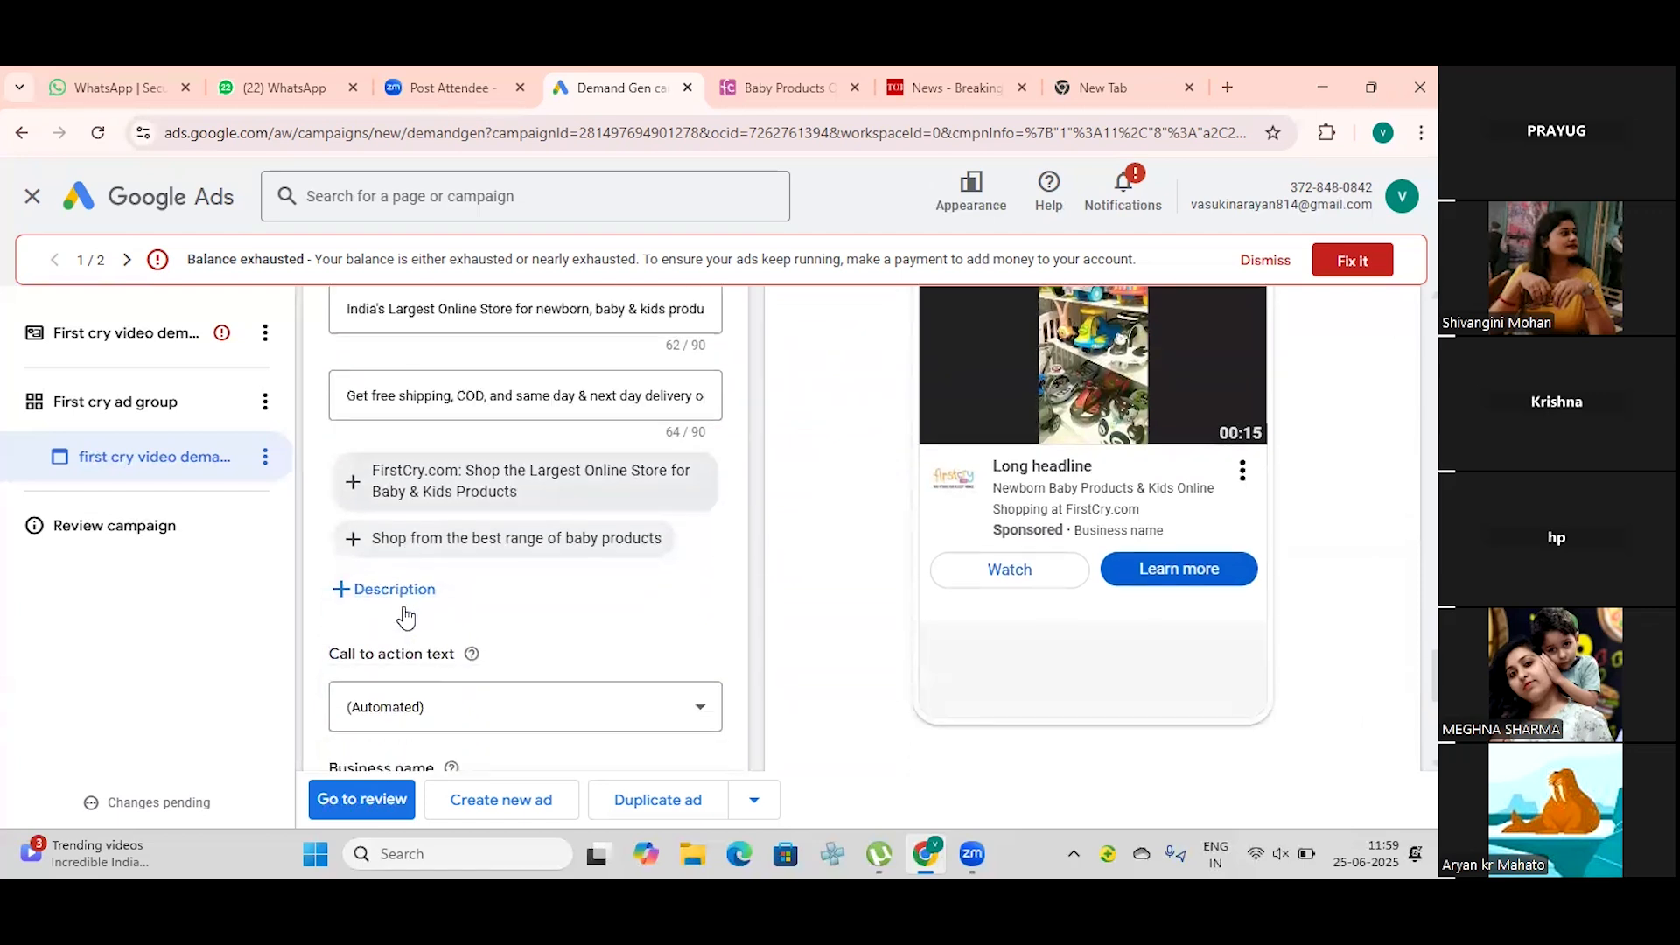
left_click(404, 591)
left_click(408, 579)
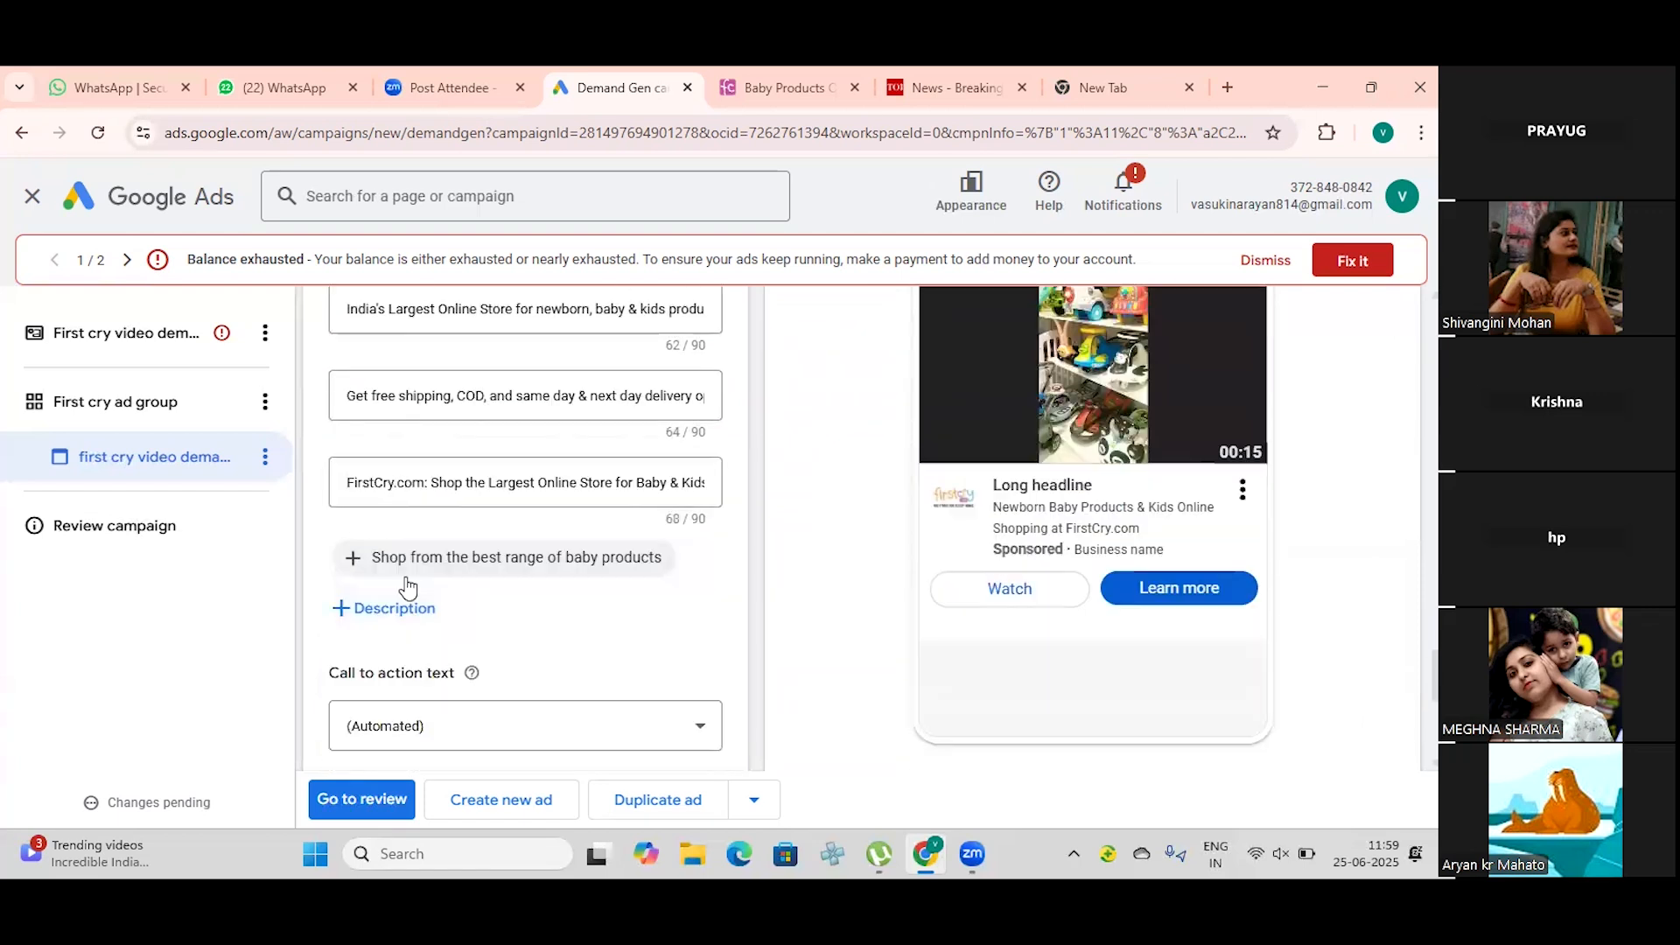
Step: Add "Shop from the best range of baby products" as the fifth description and set the call to action text to "Buy now"
scroll(410, 603, "down", 1)
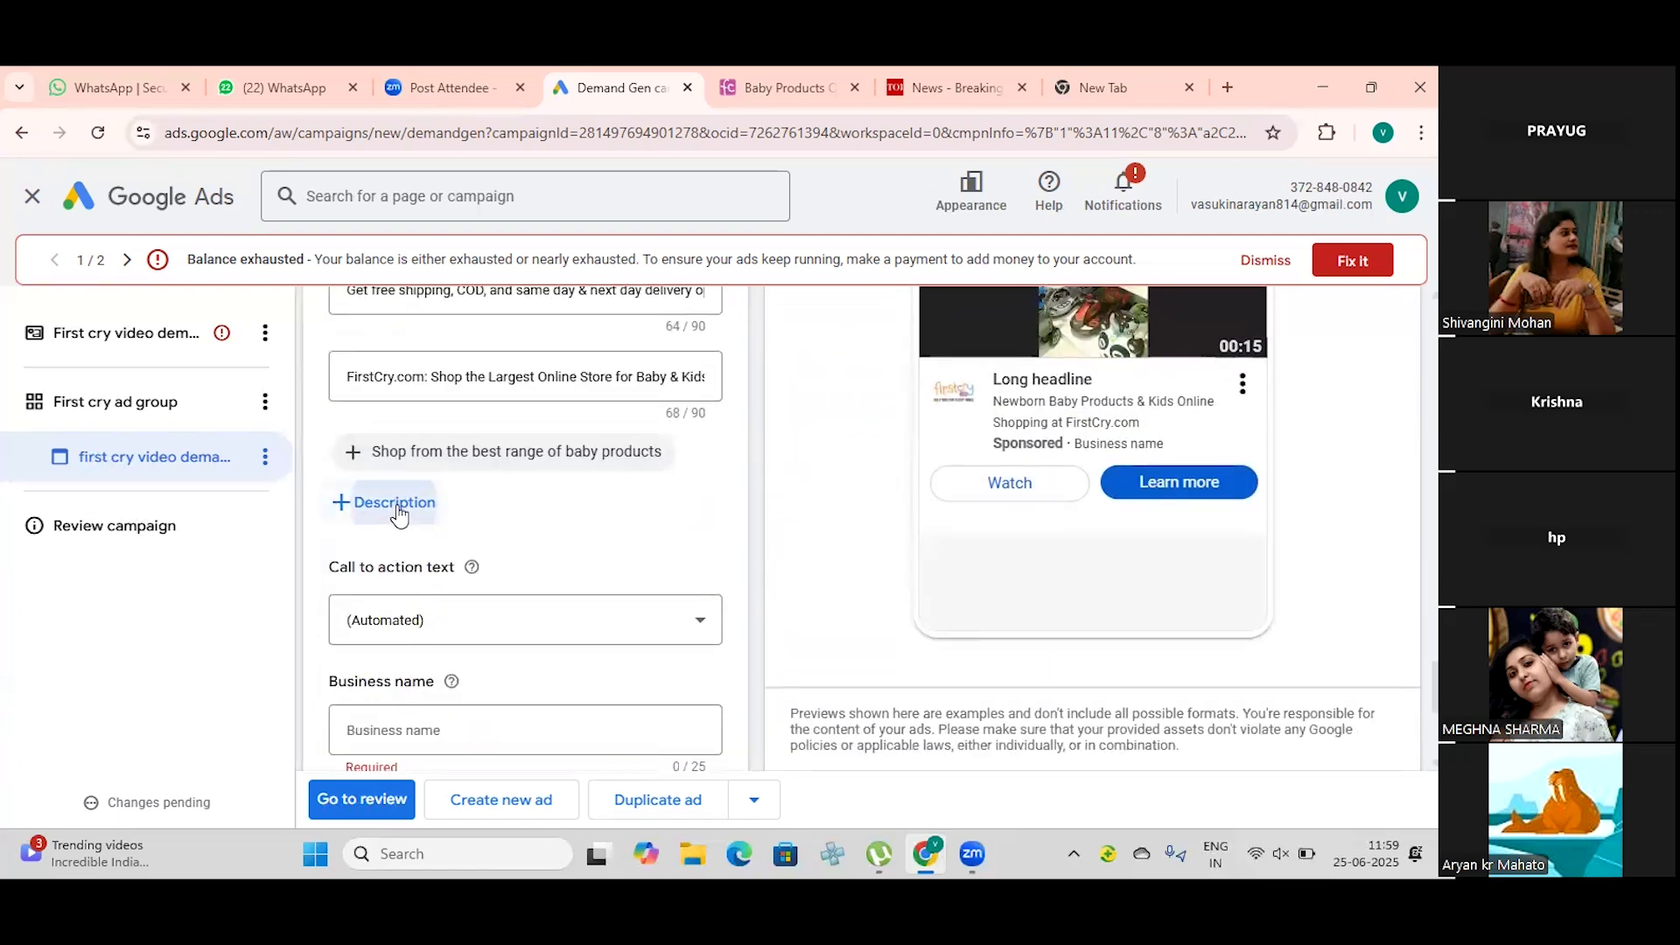
left_click(396, 505)
left_click(425, 541)
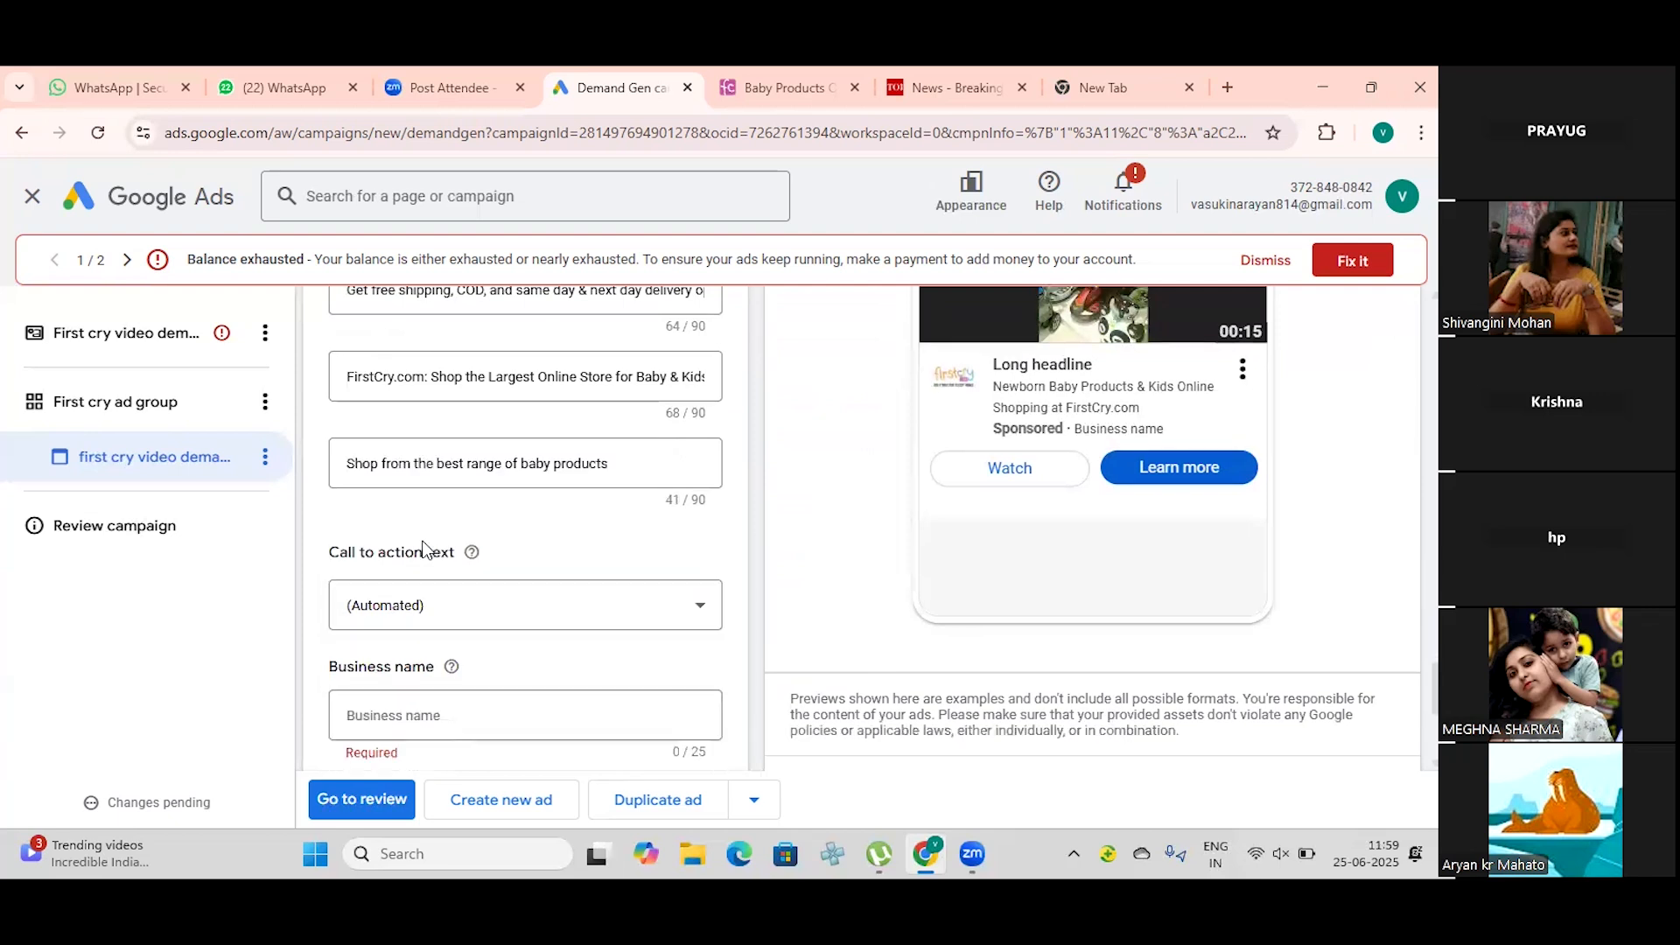
left_click(449, 619)
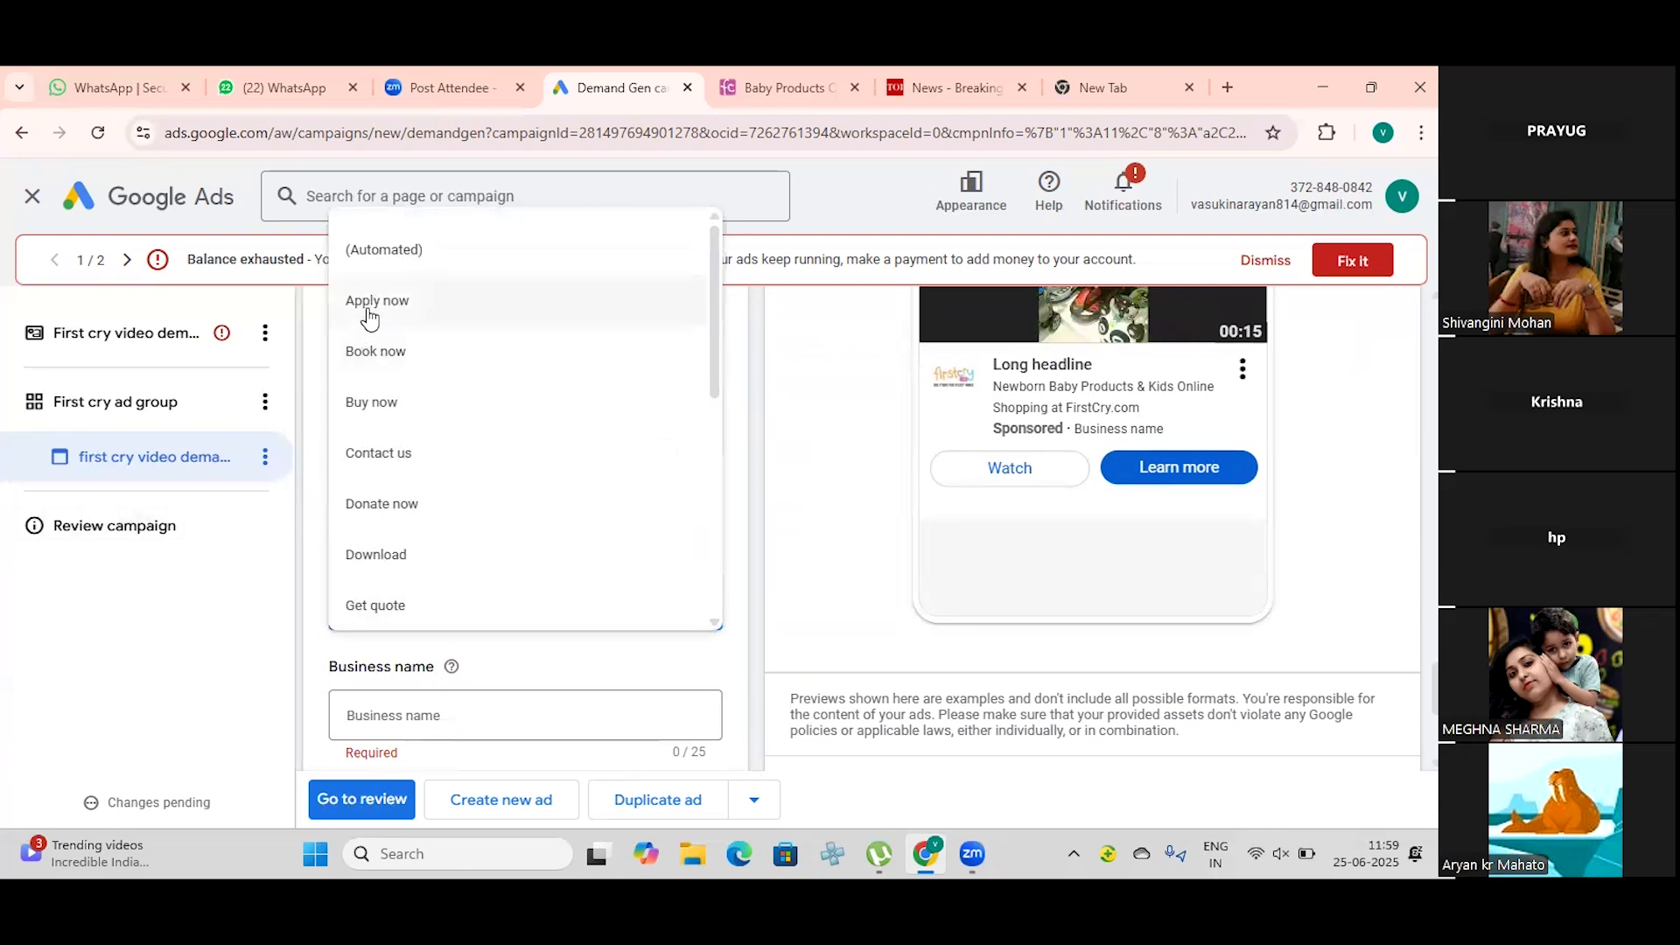
left_click(383, 404)
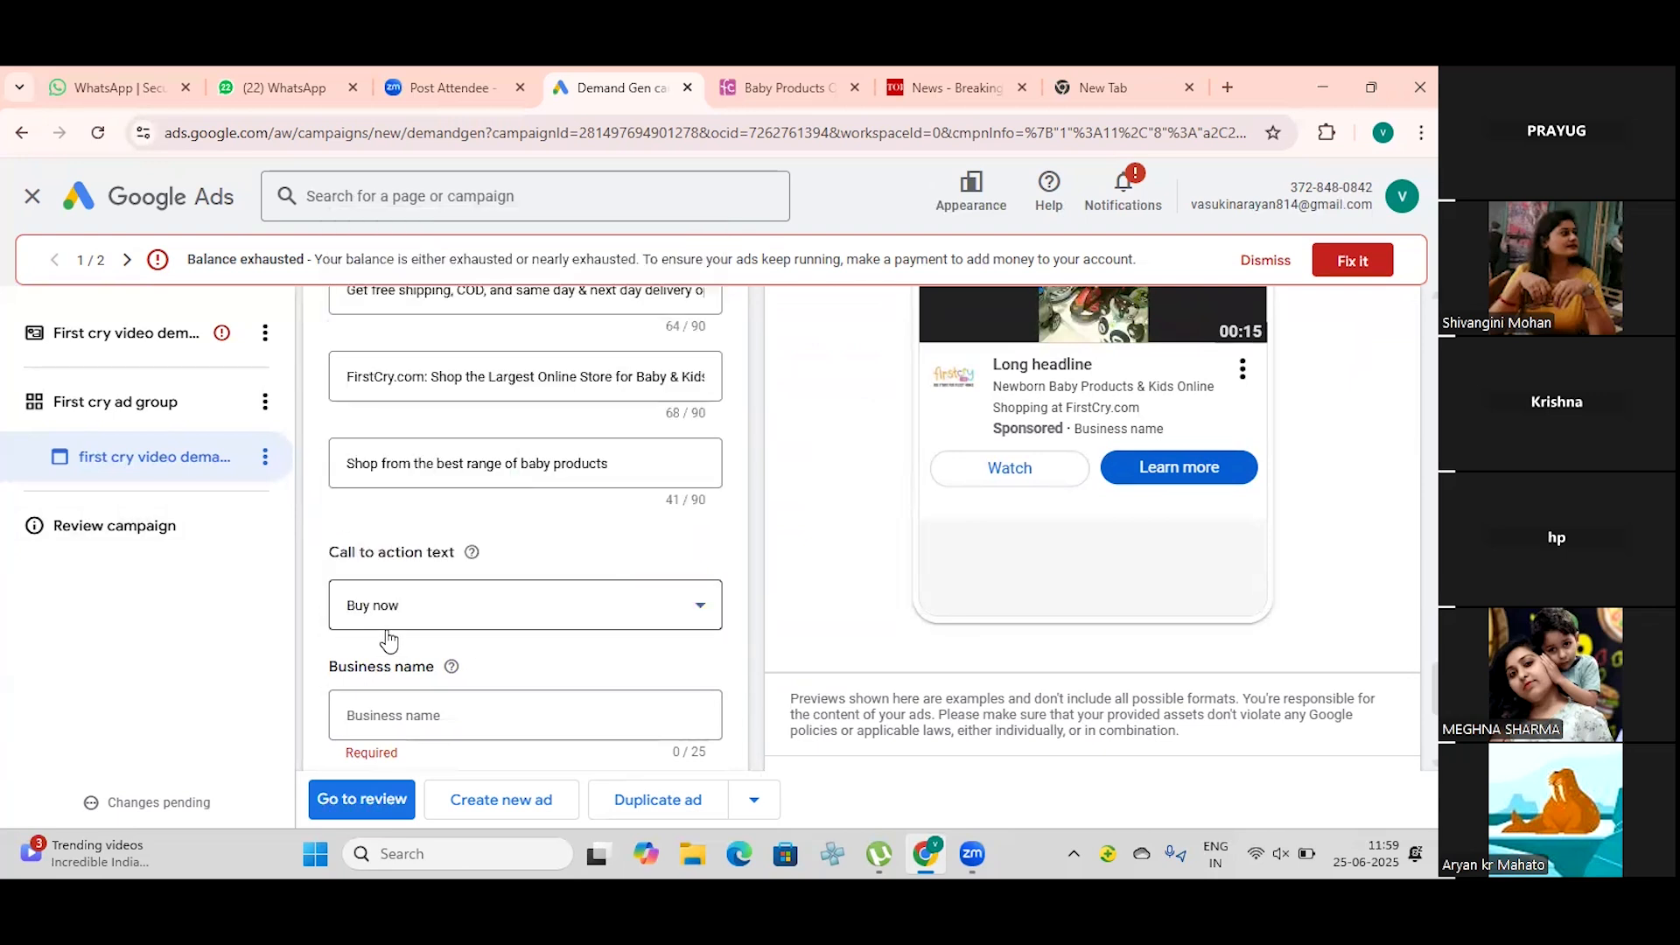
Step: Enter the ad's business name, beginning with "Fi"
left_click(488, 707)
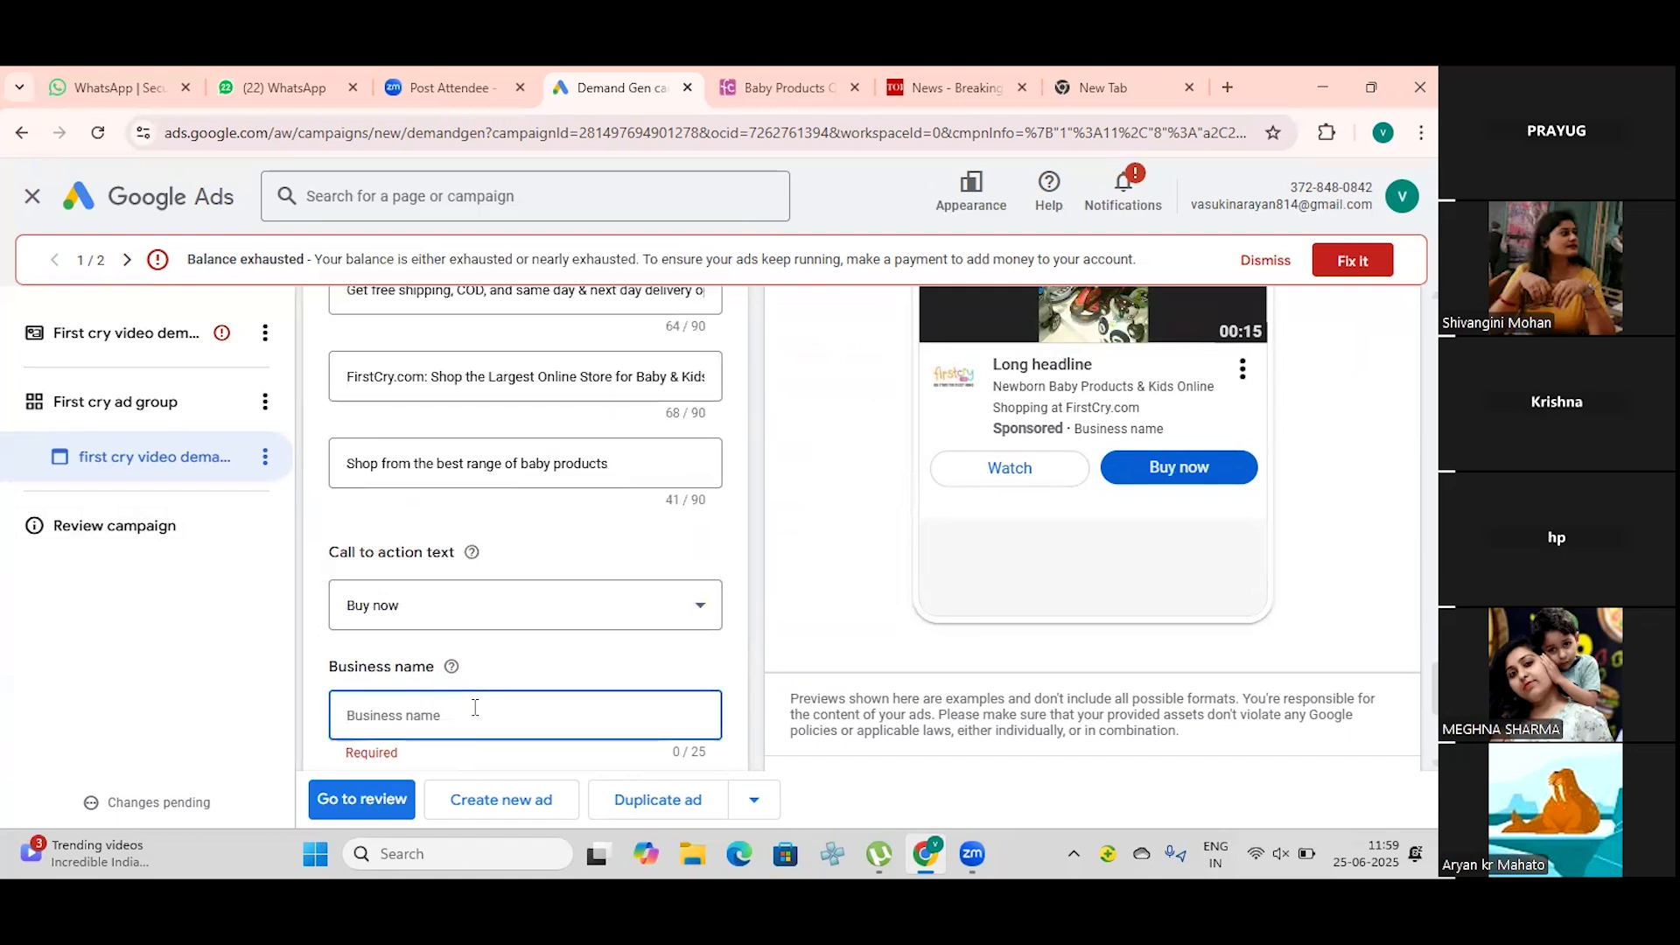
type("FirstCry")
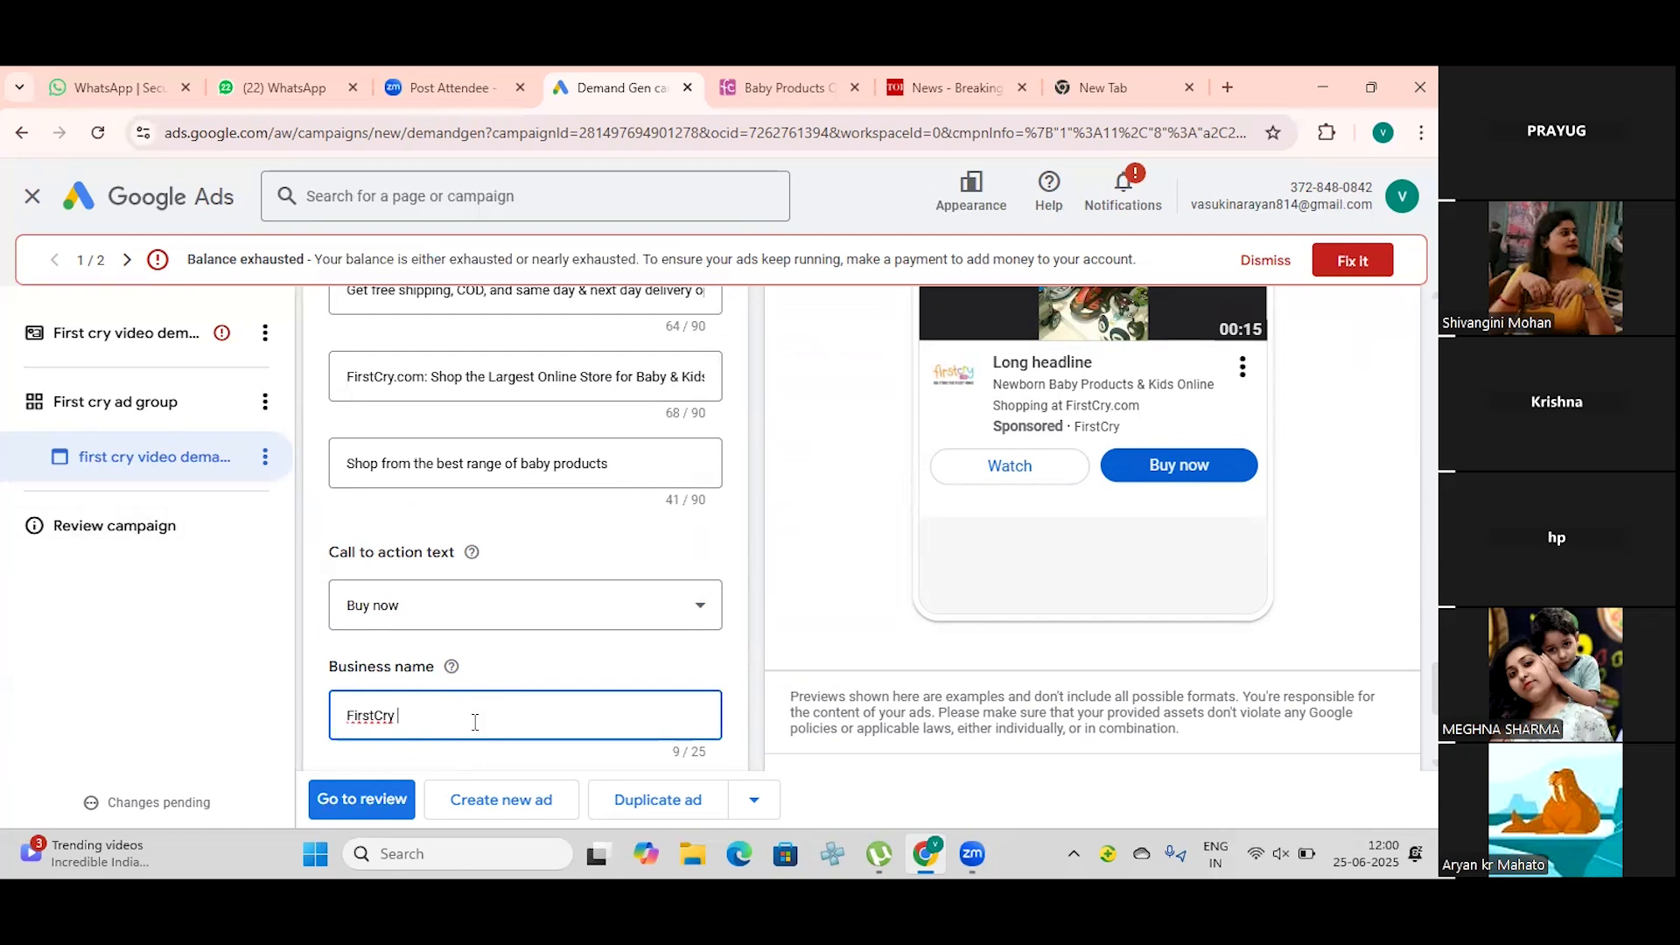
Step: Open the ad's sitelinks and start a new campaign-level sitelink, beginning with the text of Sitelink 1
scroll(475, 722, "down", 3)
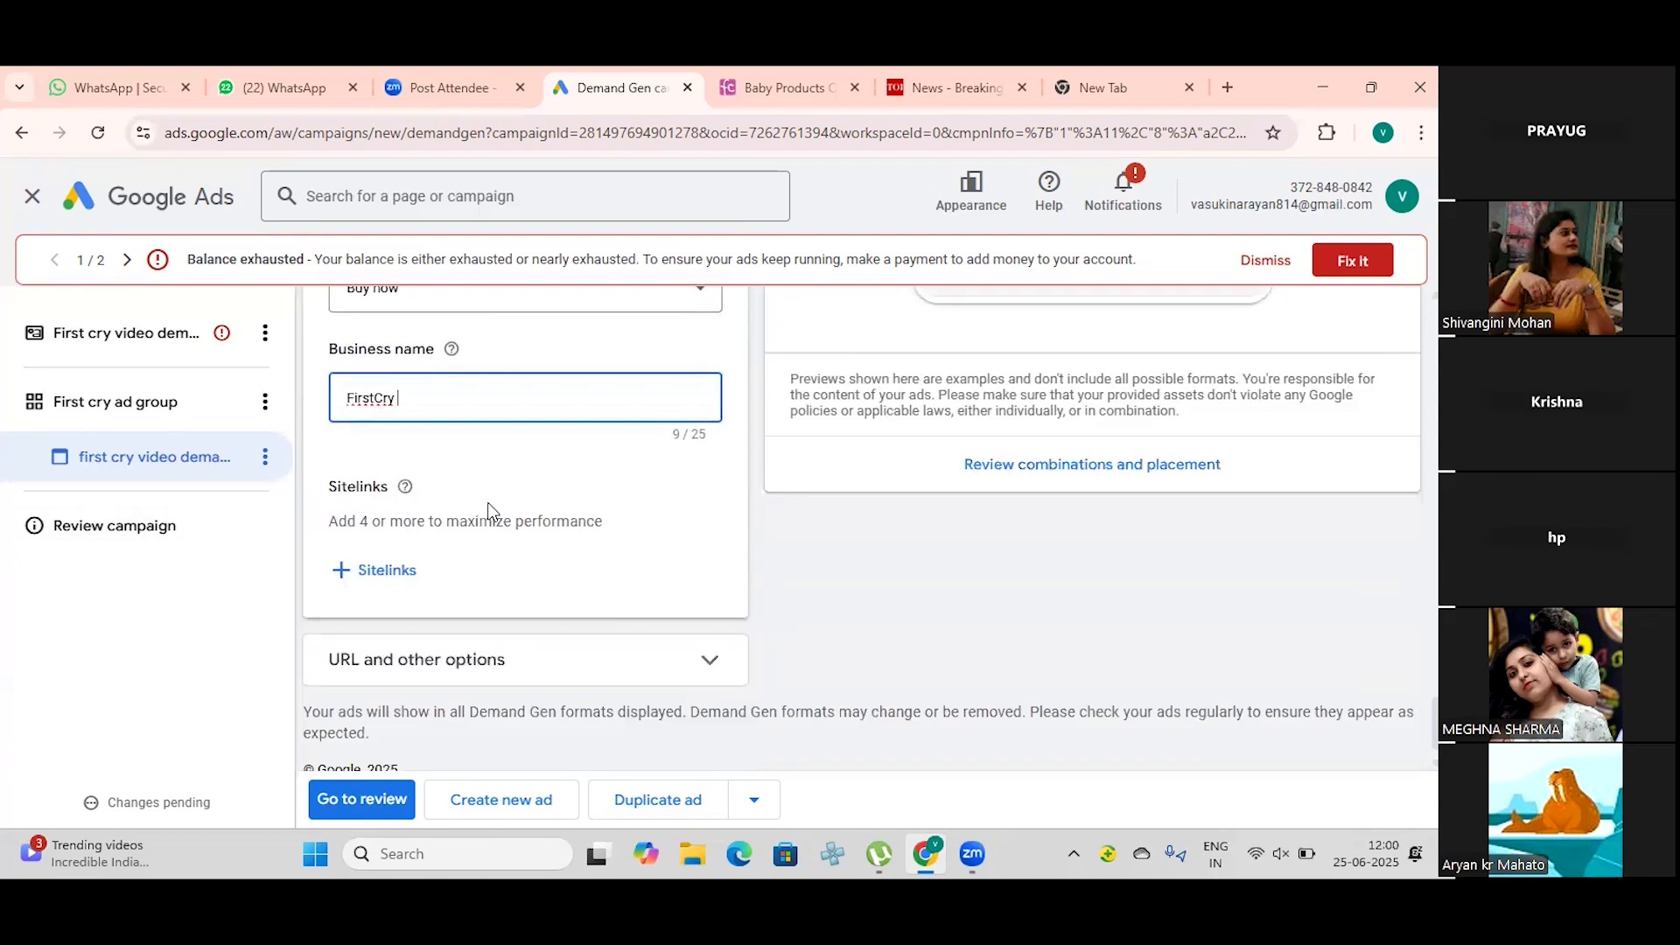
left_click(354, 579)
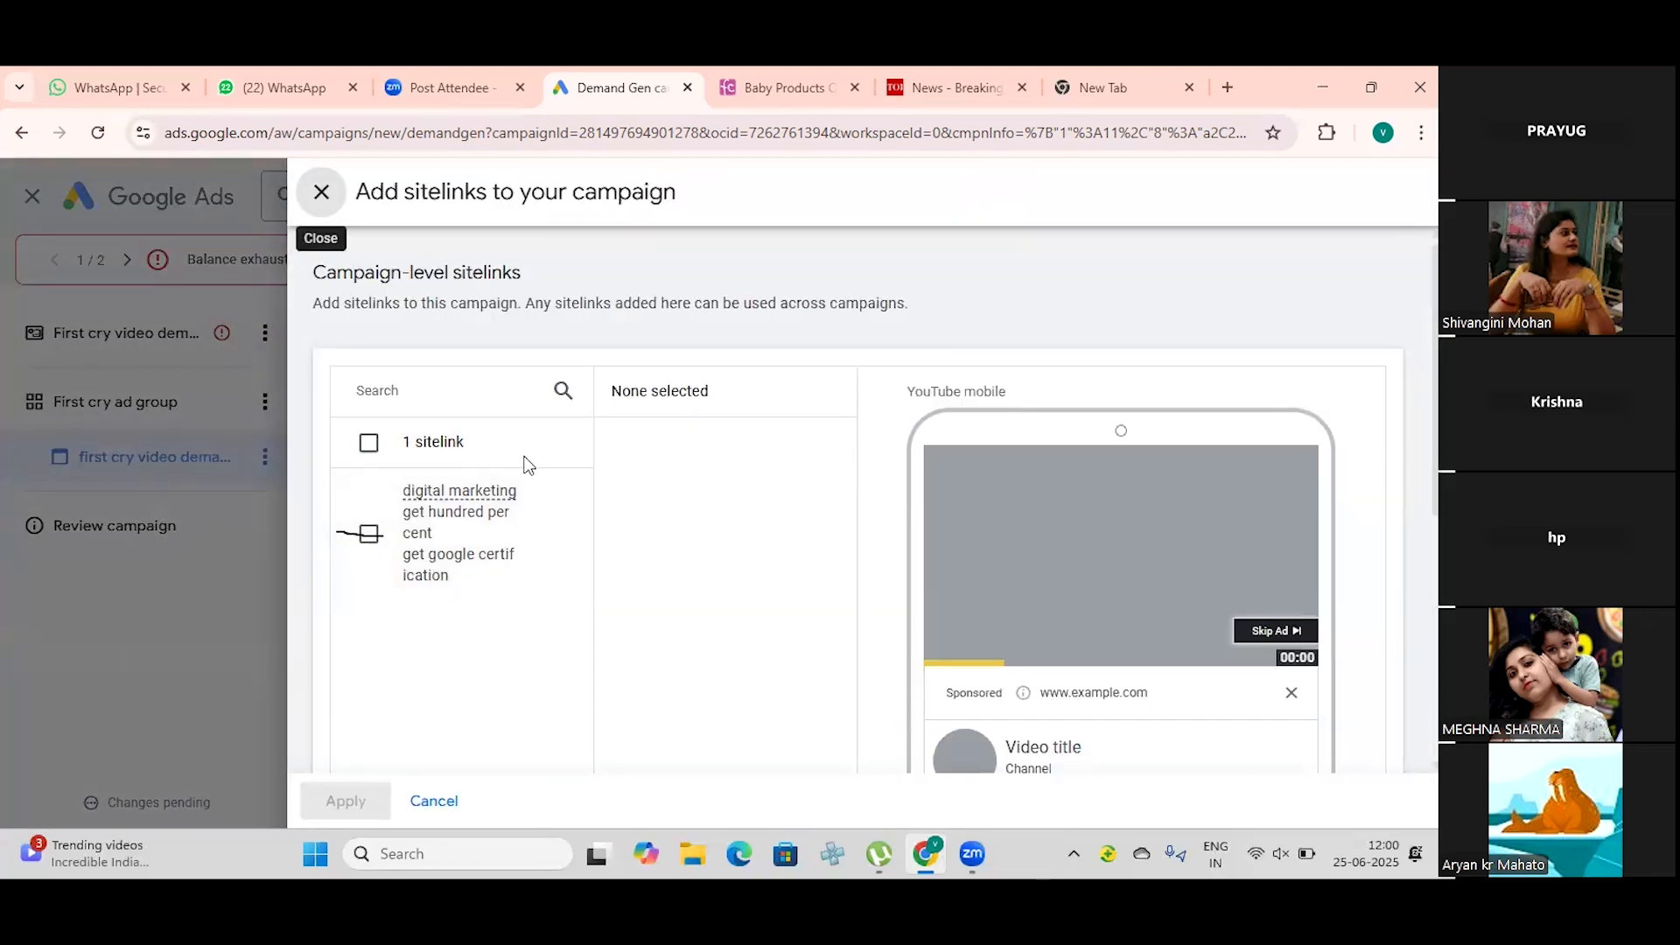
left_click(322, 193)
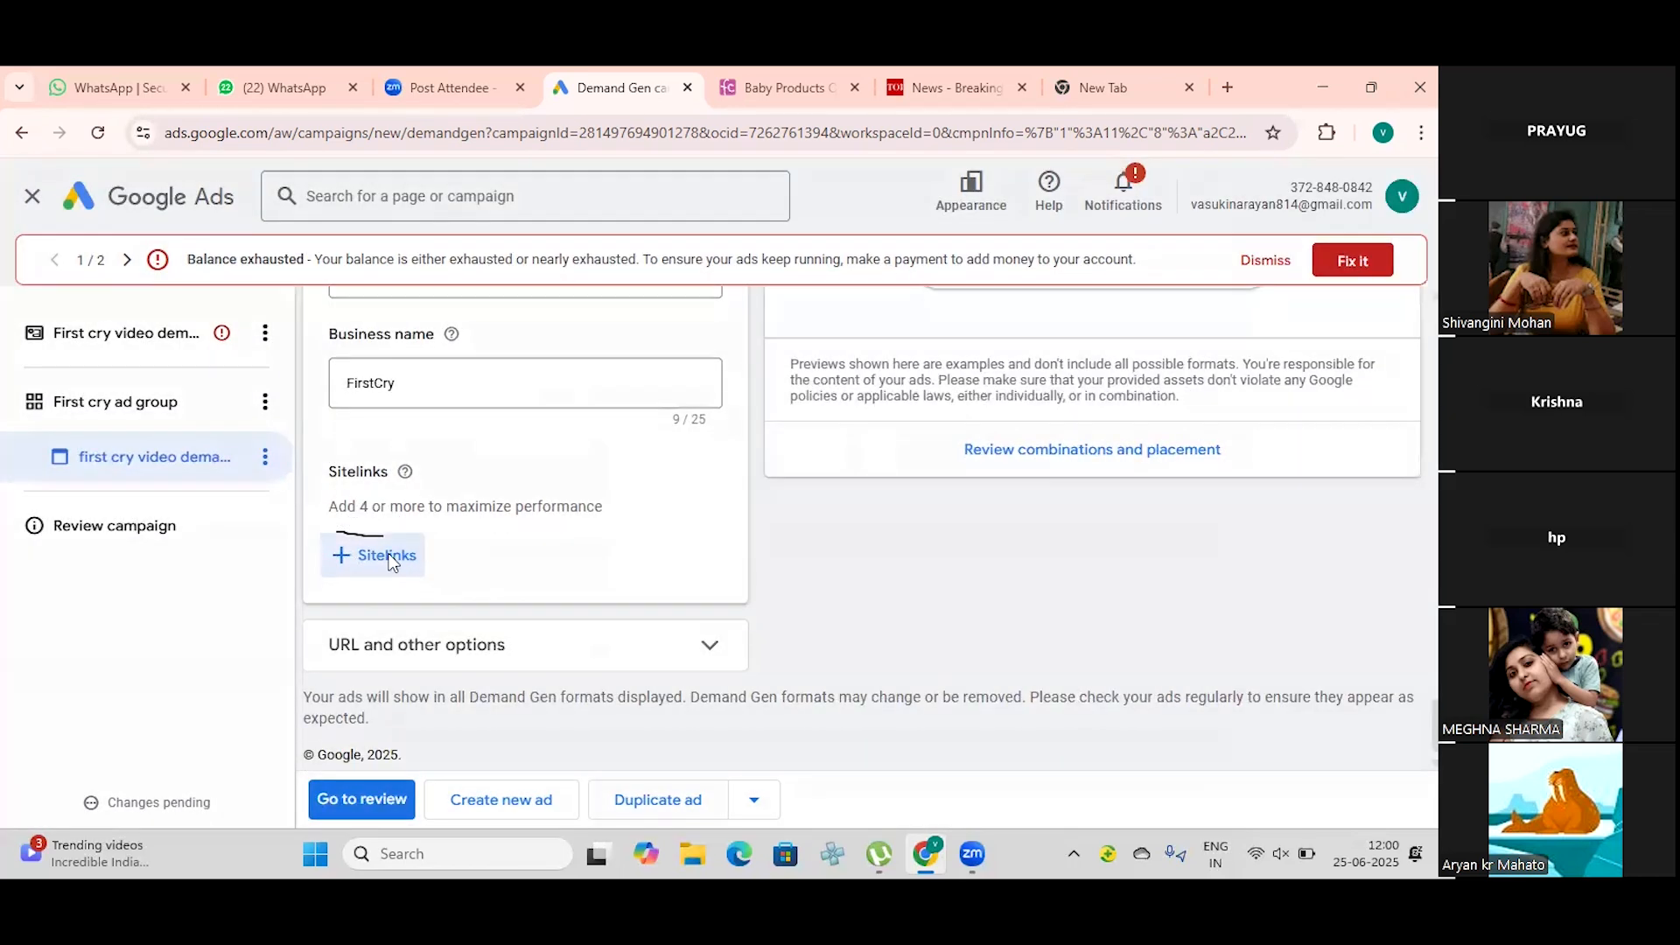
left_click(336, 556)
scroll(421, 529, "down", 3)
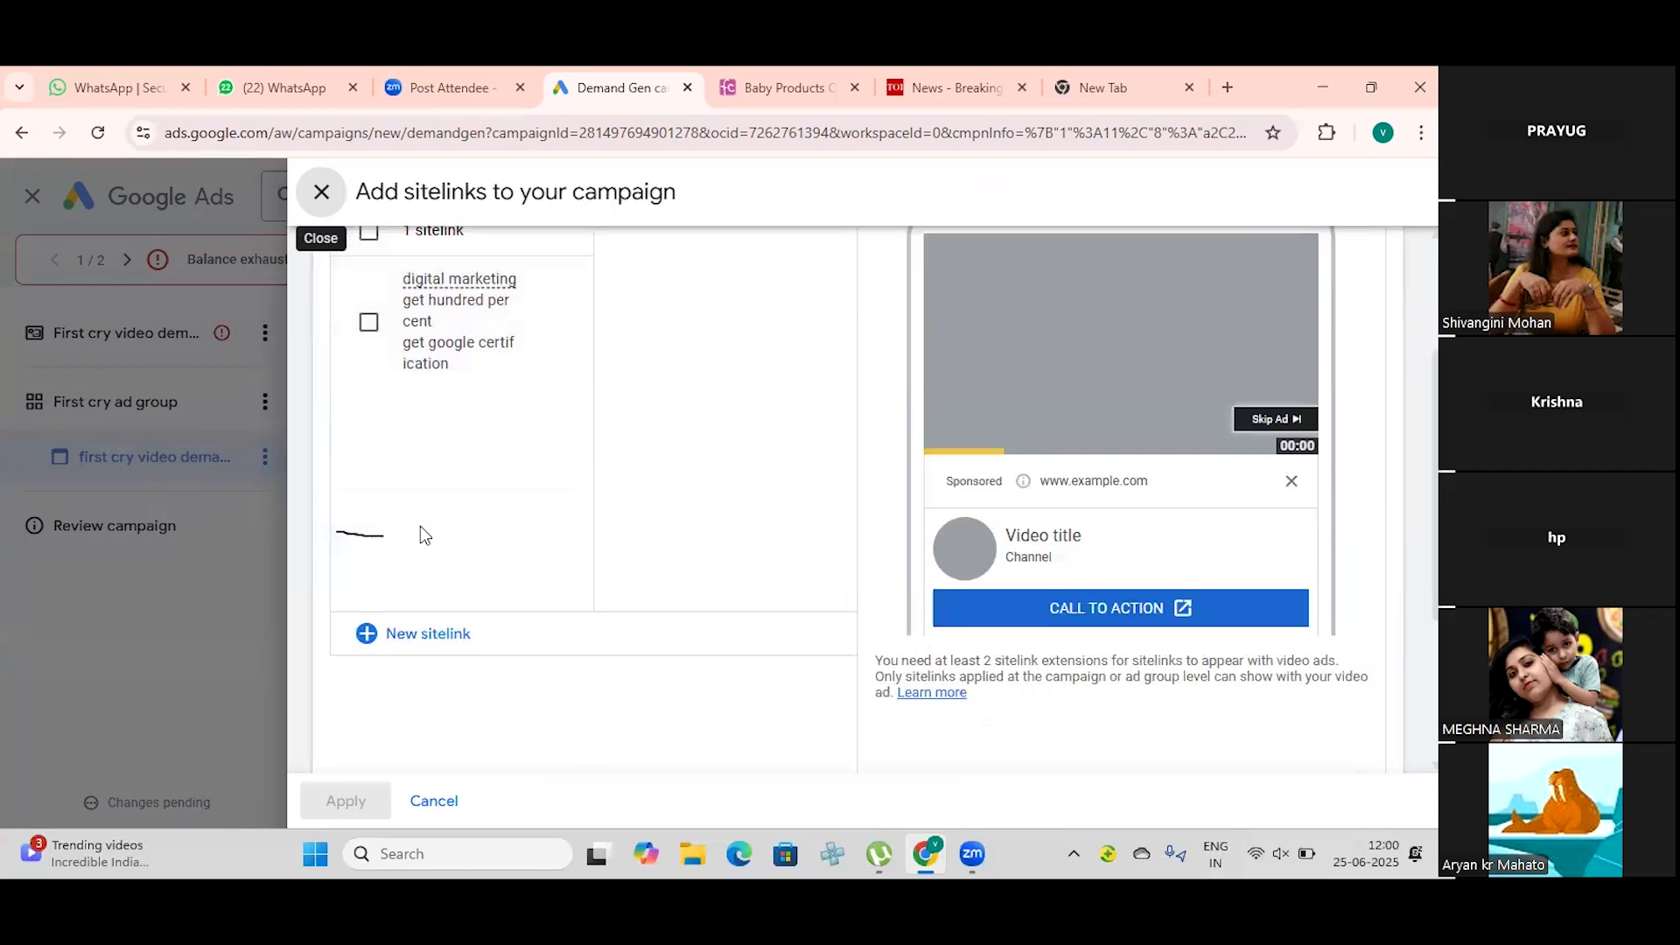
left_click(366, 633)
scroll(431, 556, "up", 3)
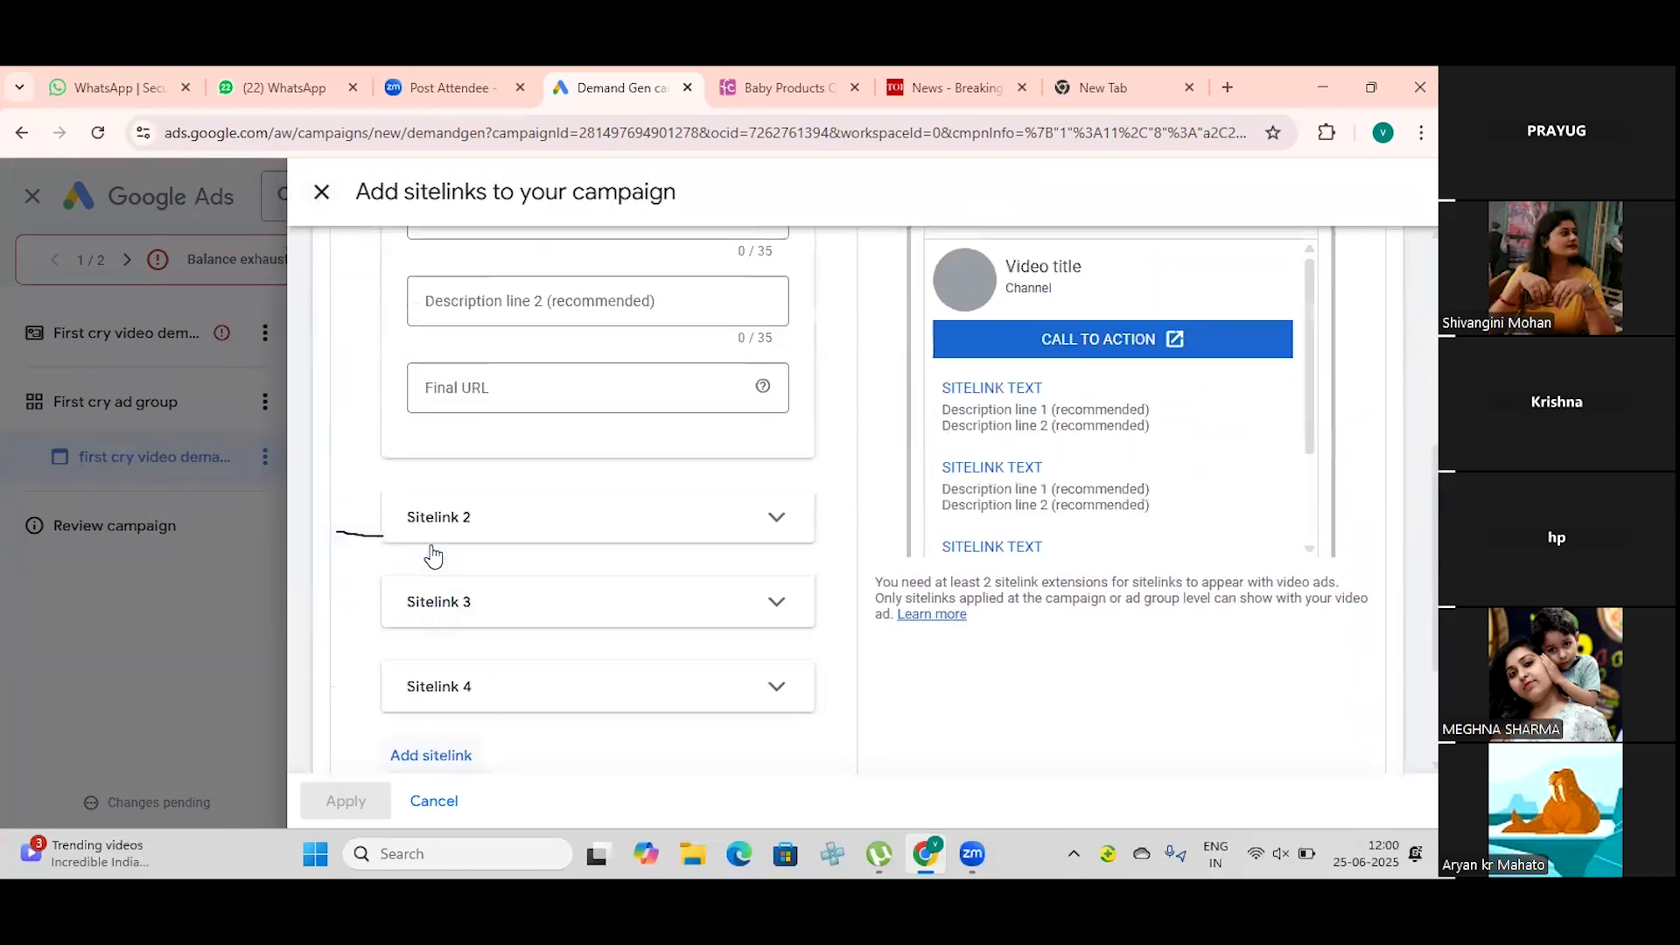
scroll(432, 557, "up", 5)
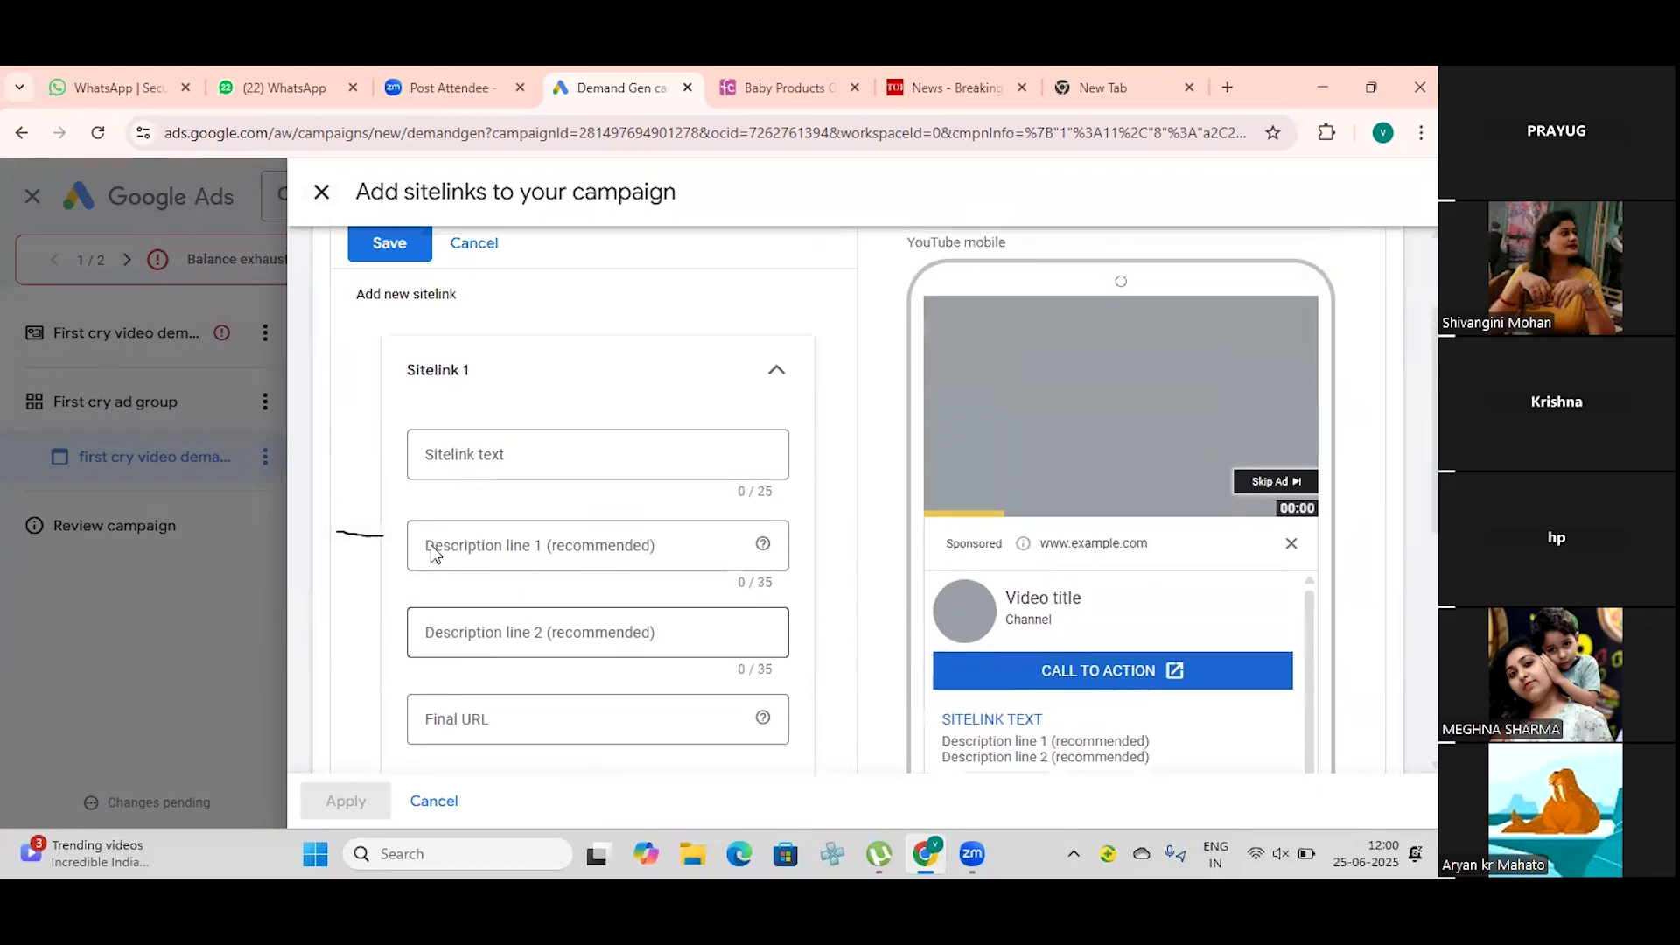
left_click(462, 551)
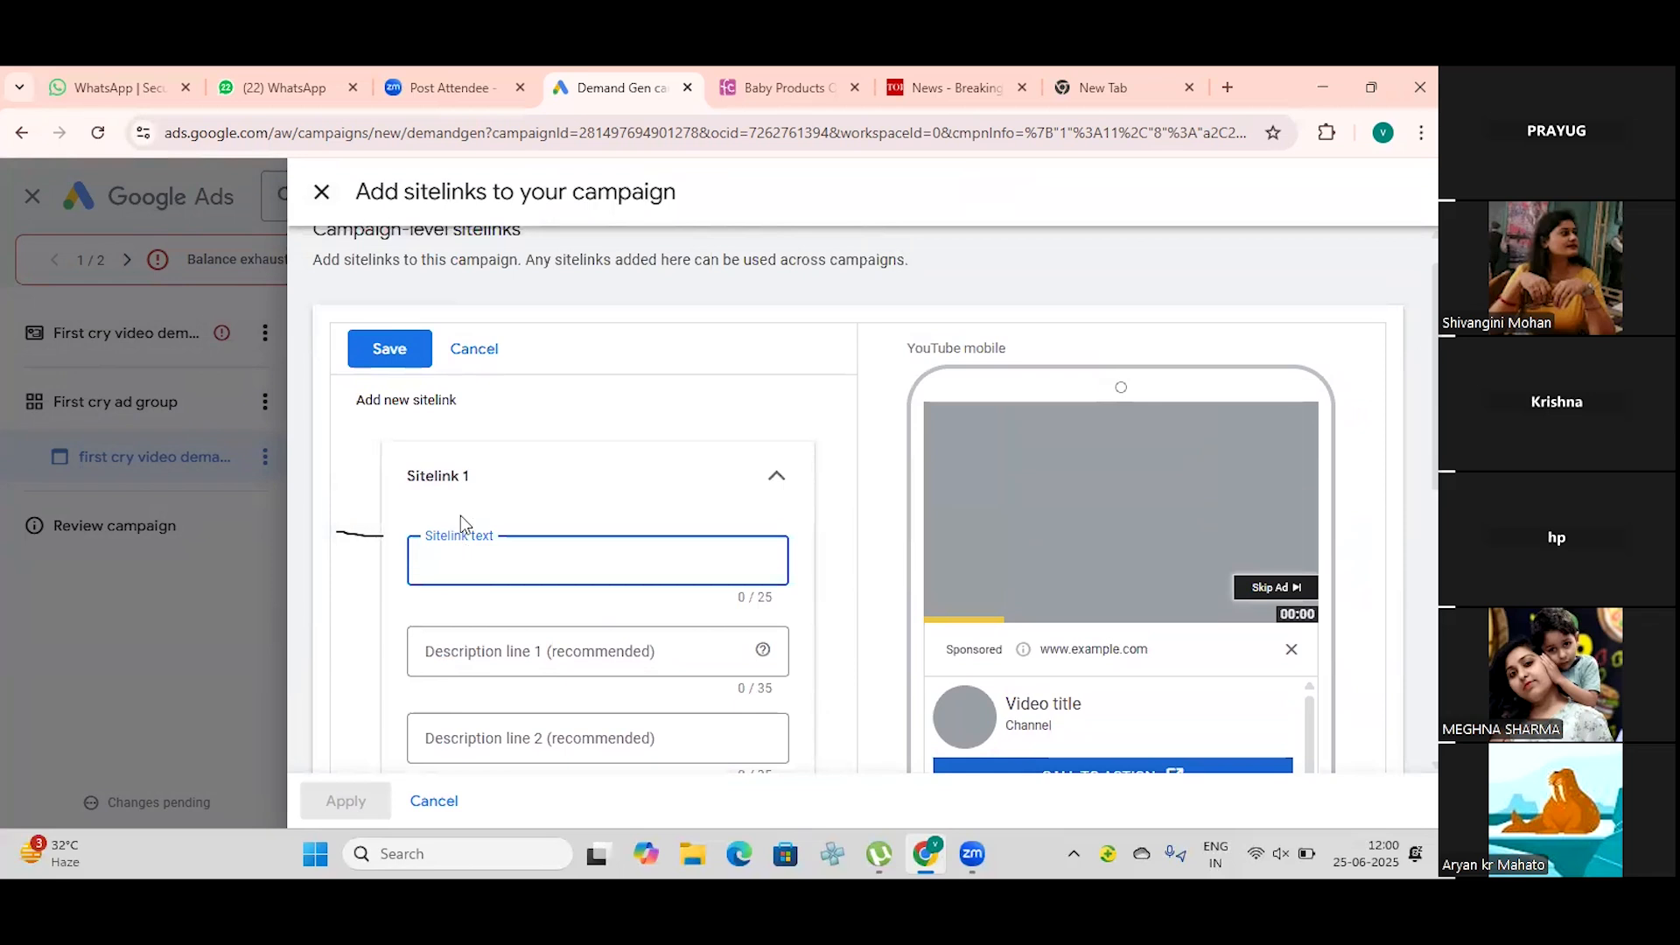
Step: Switch to the FirstCry website and open its Feeding category page
left_click(743, 89)
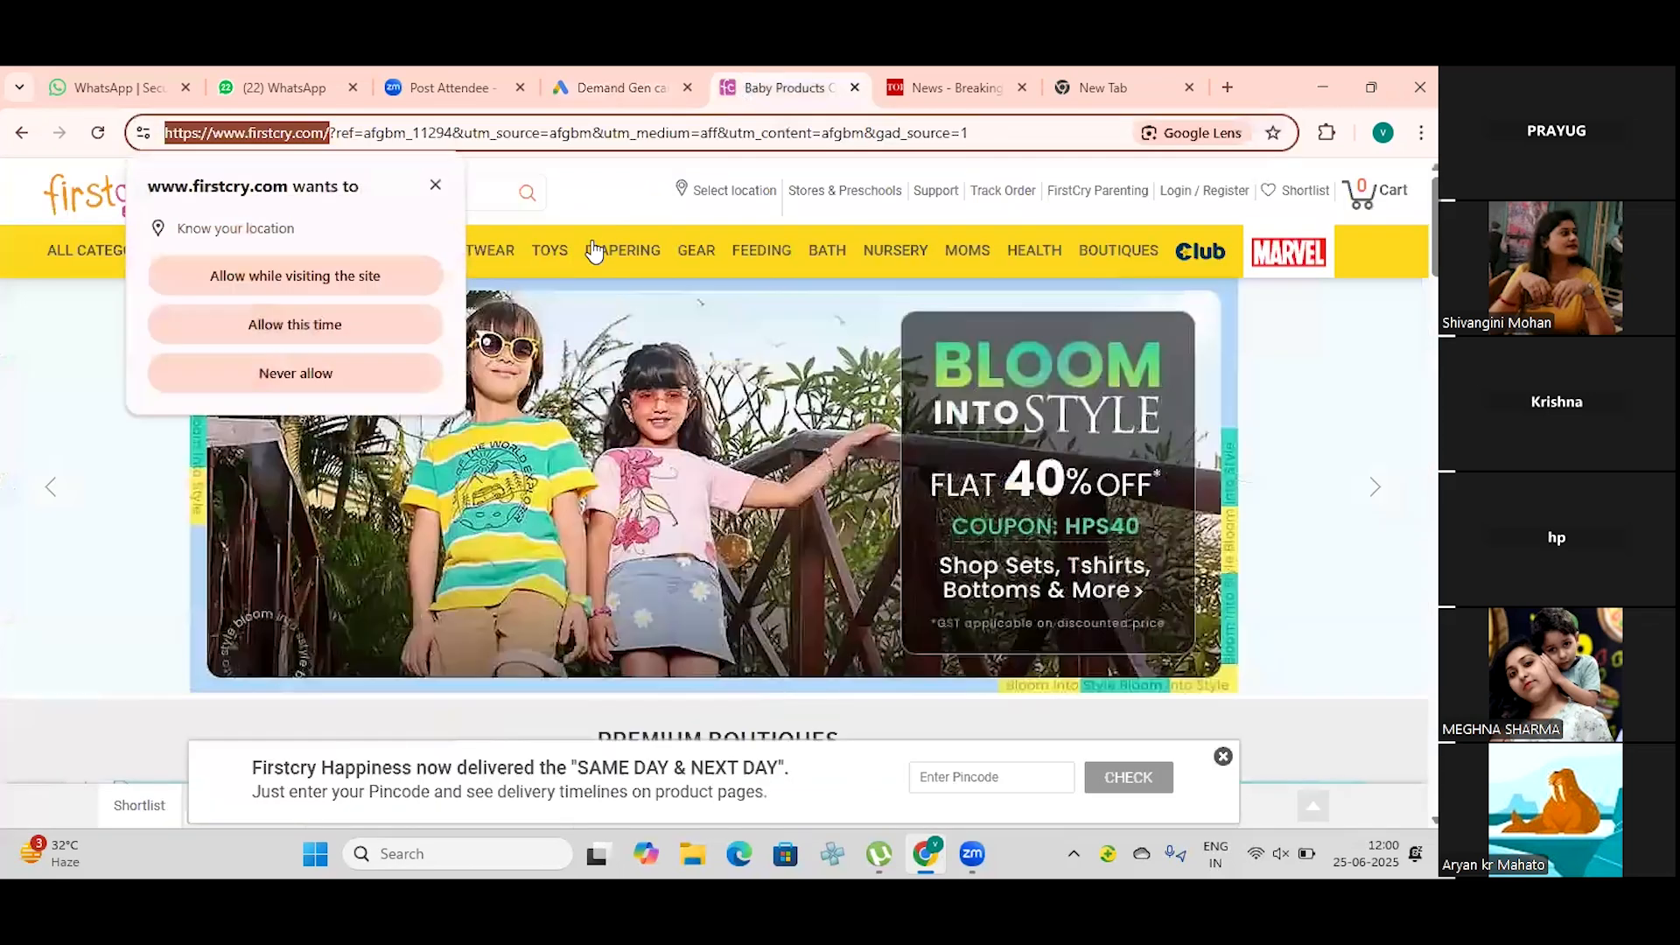
mouse_move(539, 261)
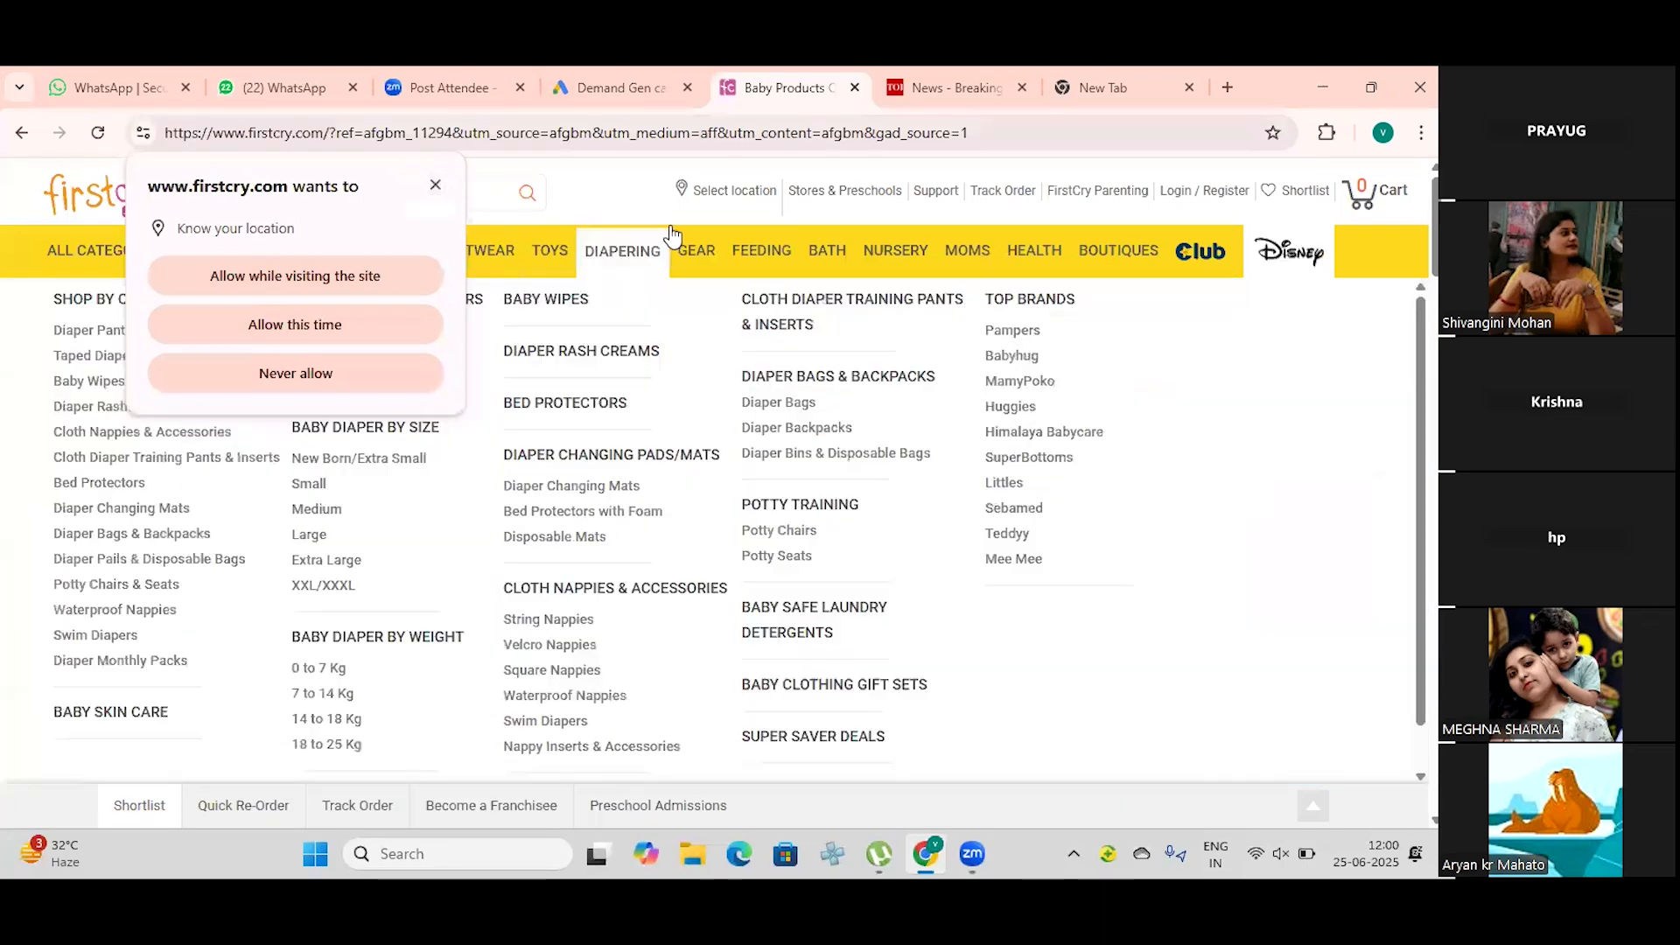
mouse_move(707, 249)
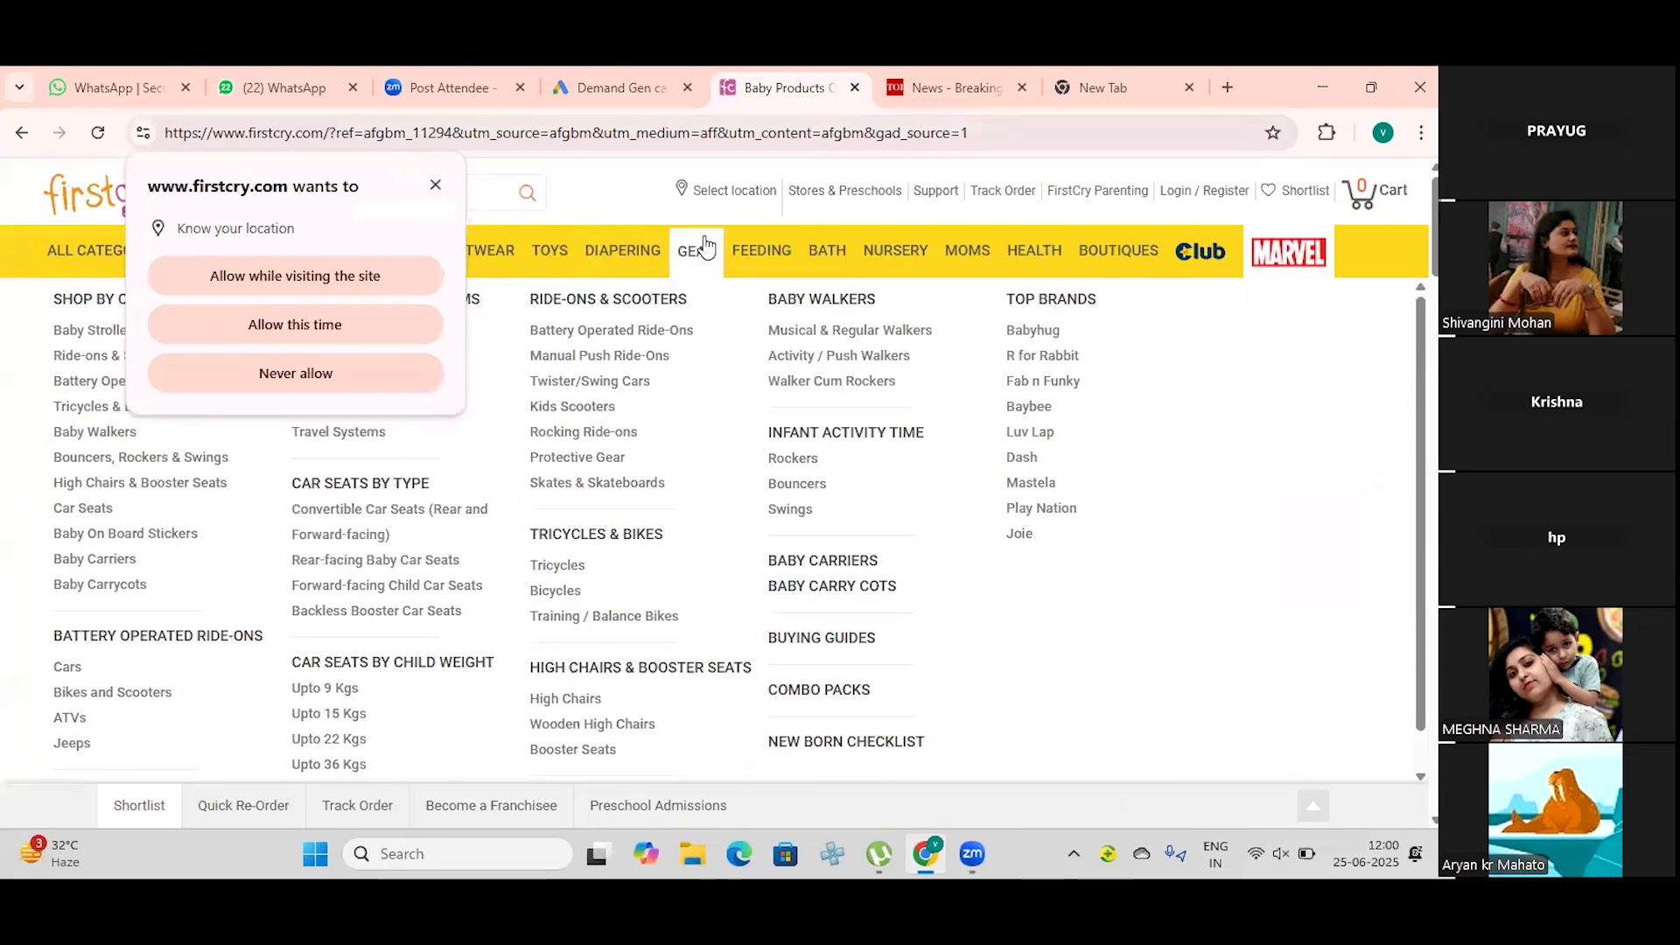
left_click(758, 259)
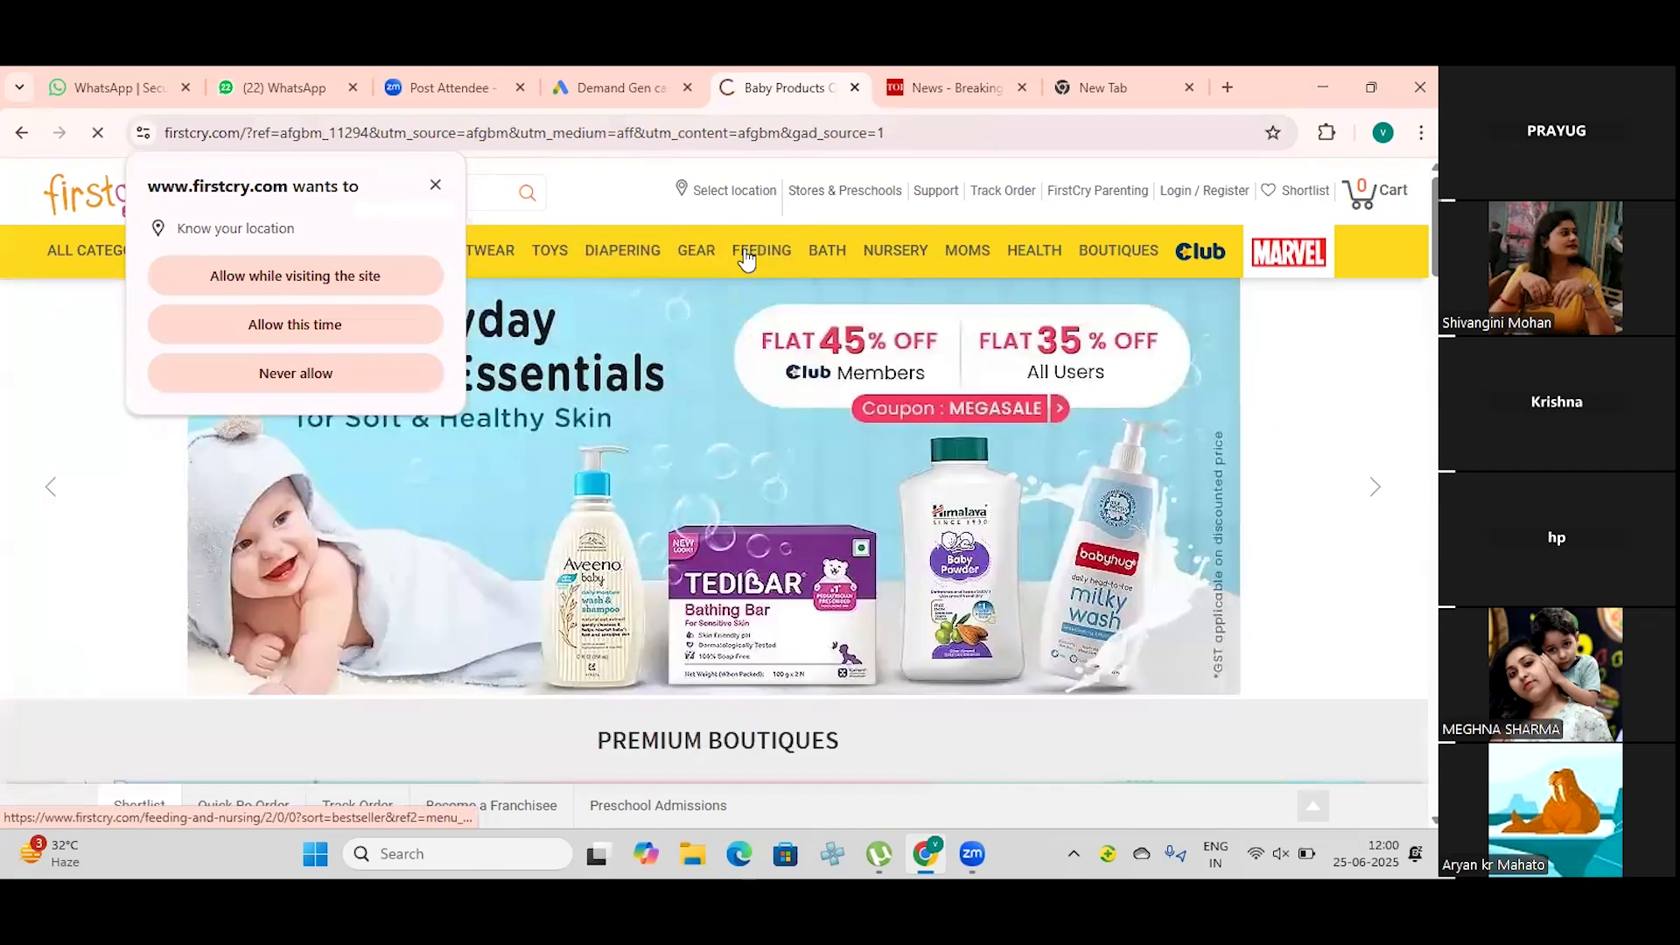
left_click_drag(389, 130, 150, 164)
key("ctrl+c")
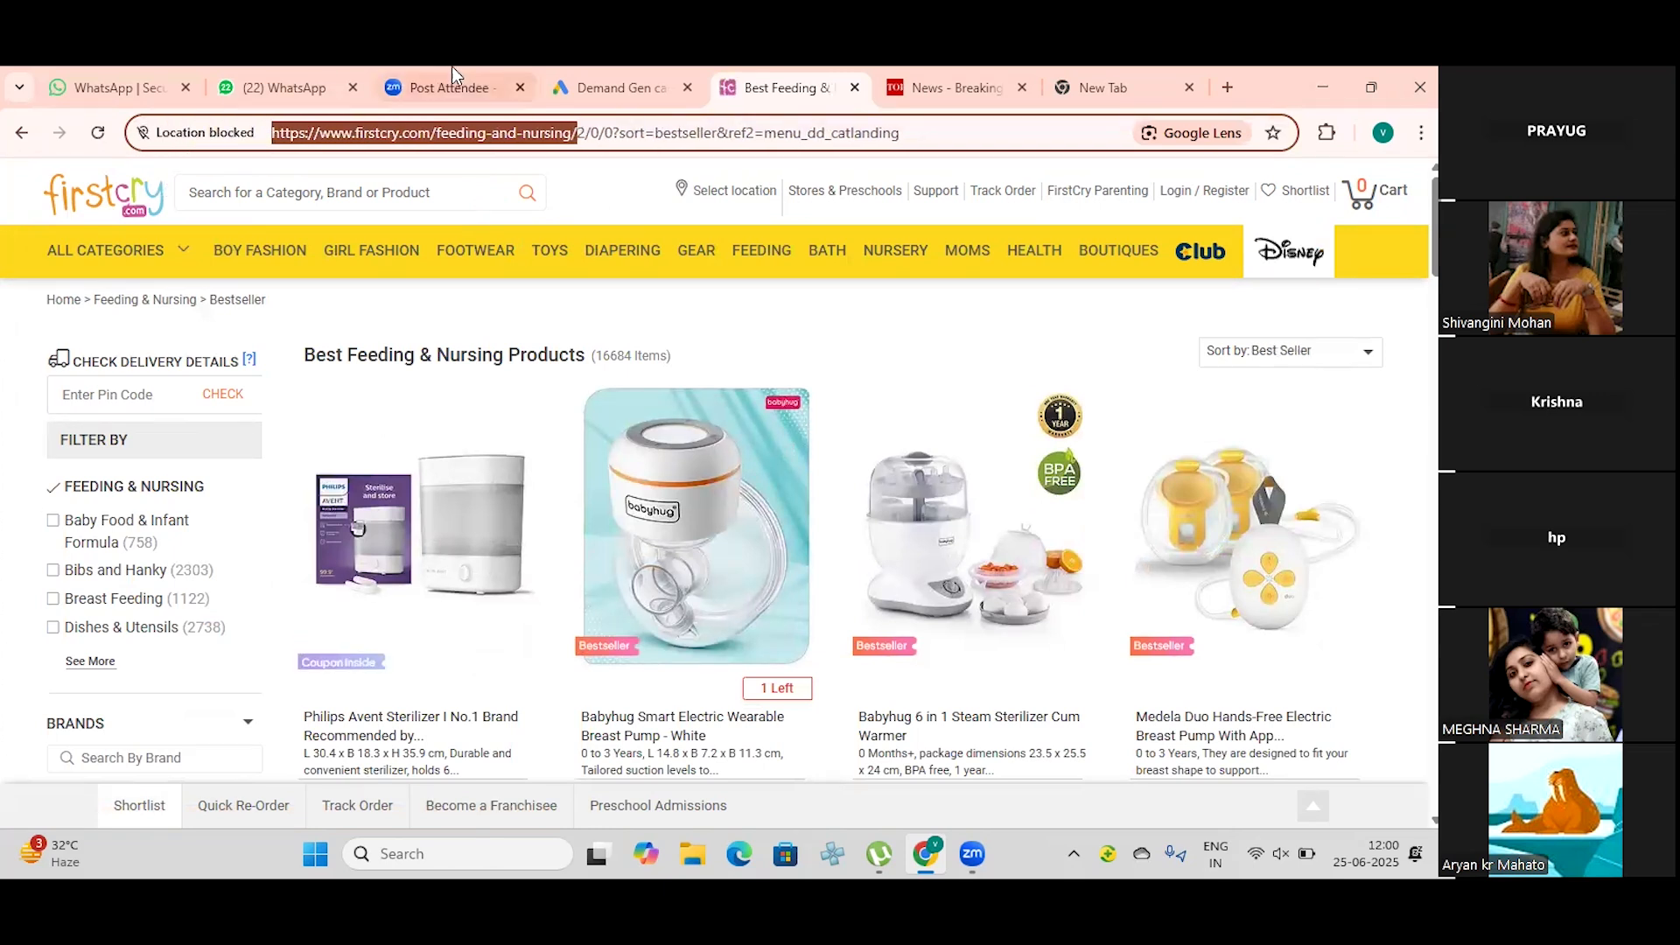
left_click(607, 77)
key("ctrl+v")
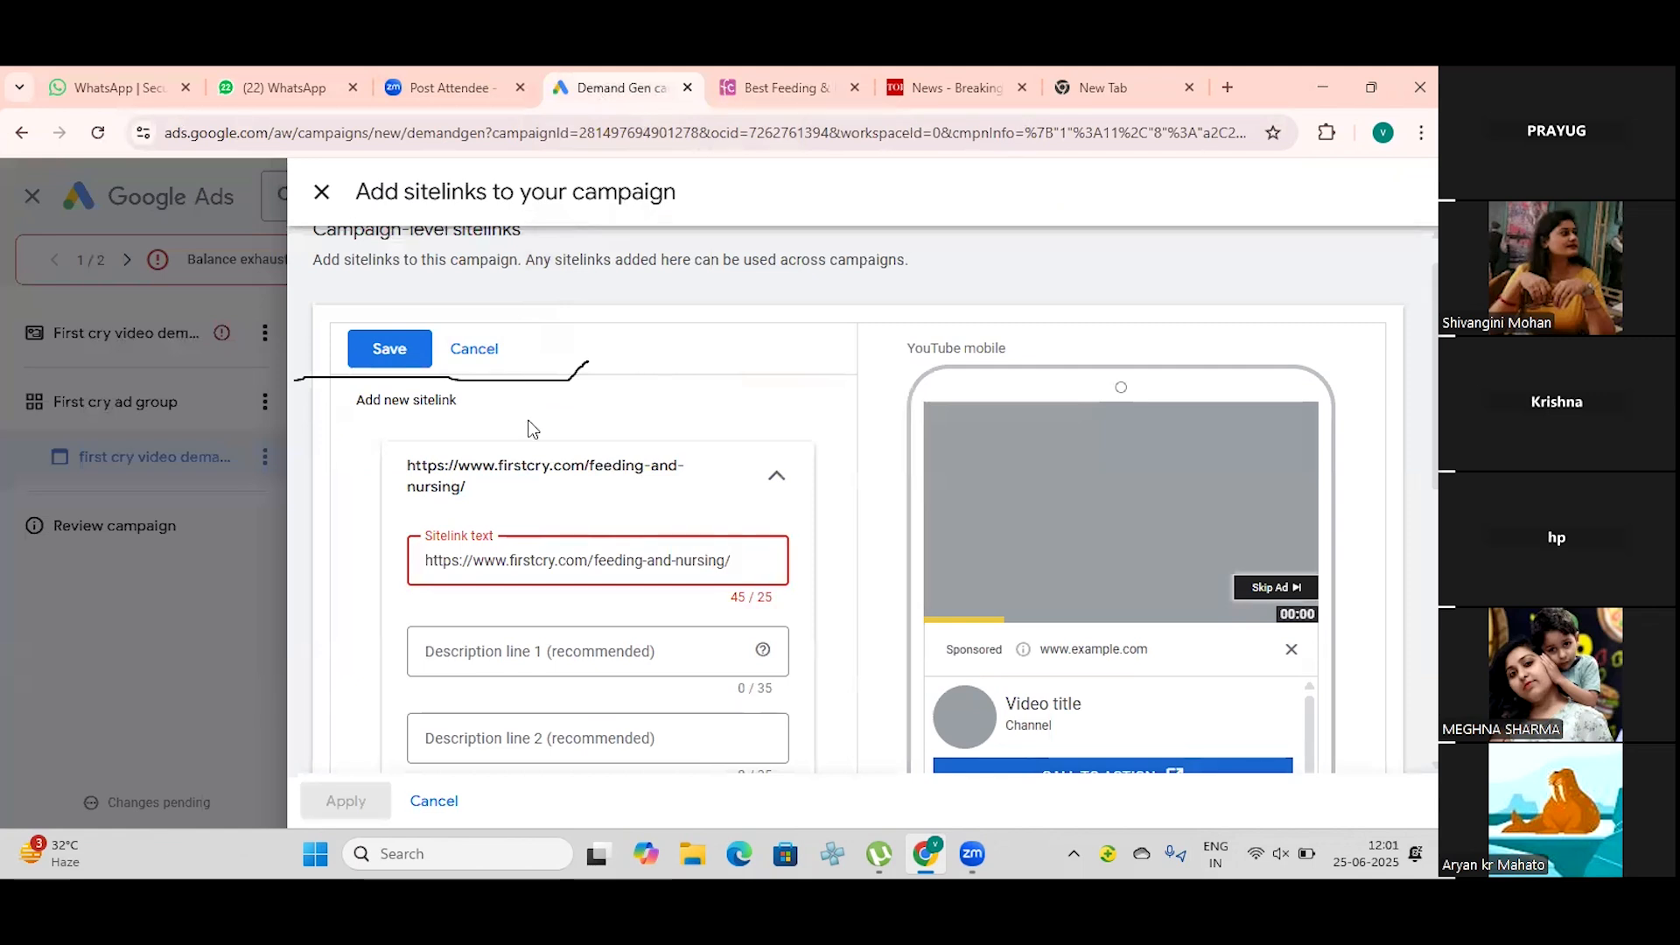
key("BackSpace")
key("BackSpace")
key("BackSpace")
key("BackSpace")
key("BackSpace")
key("BackSpace")
key("BackSpace")
key("BackSpace")
key("BackSpace")
key("BackSpace")
key("BackSpace")
key("BackSpace")
key("BackSpace")
key("BackSpace")
key("BackSpace")
key("BackSpace")
key("BackSpace")
key("BackSpace")
key("BackSpace")
key("BackSpace")
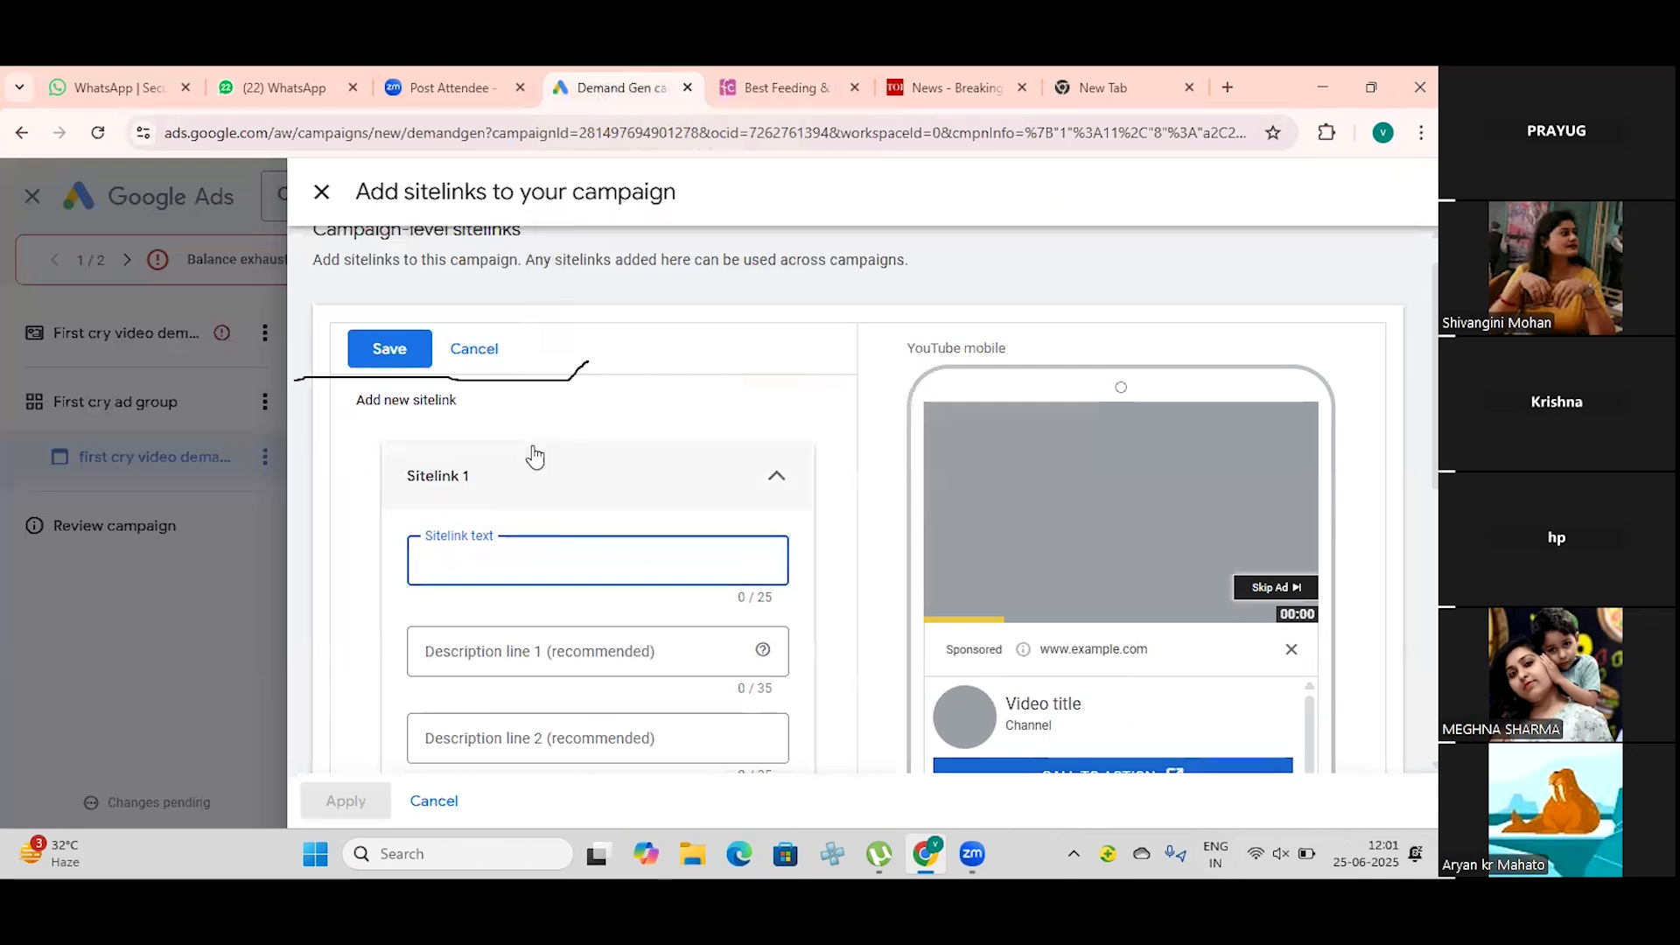
Step: Copy the heading "Best Feeding & Nursing Products" from the FirstCry page into the first sitelink's text in Google Ads
left_click(805, 73)
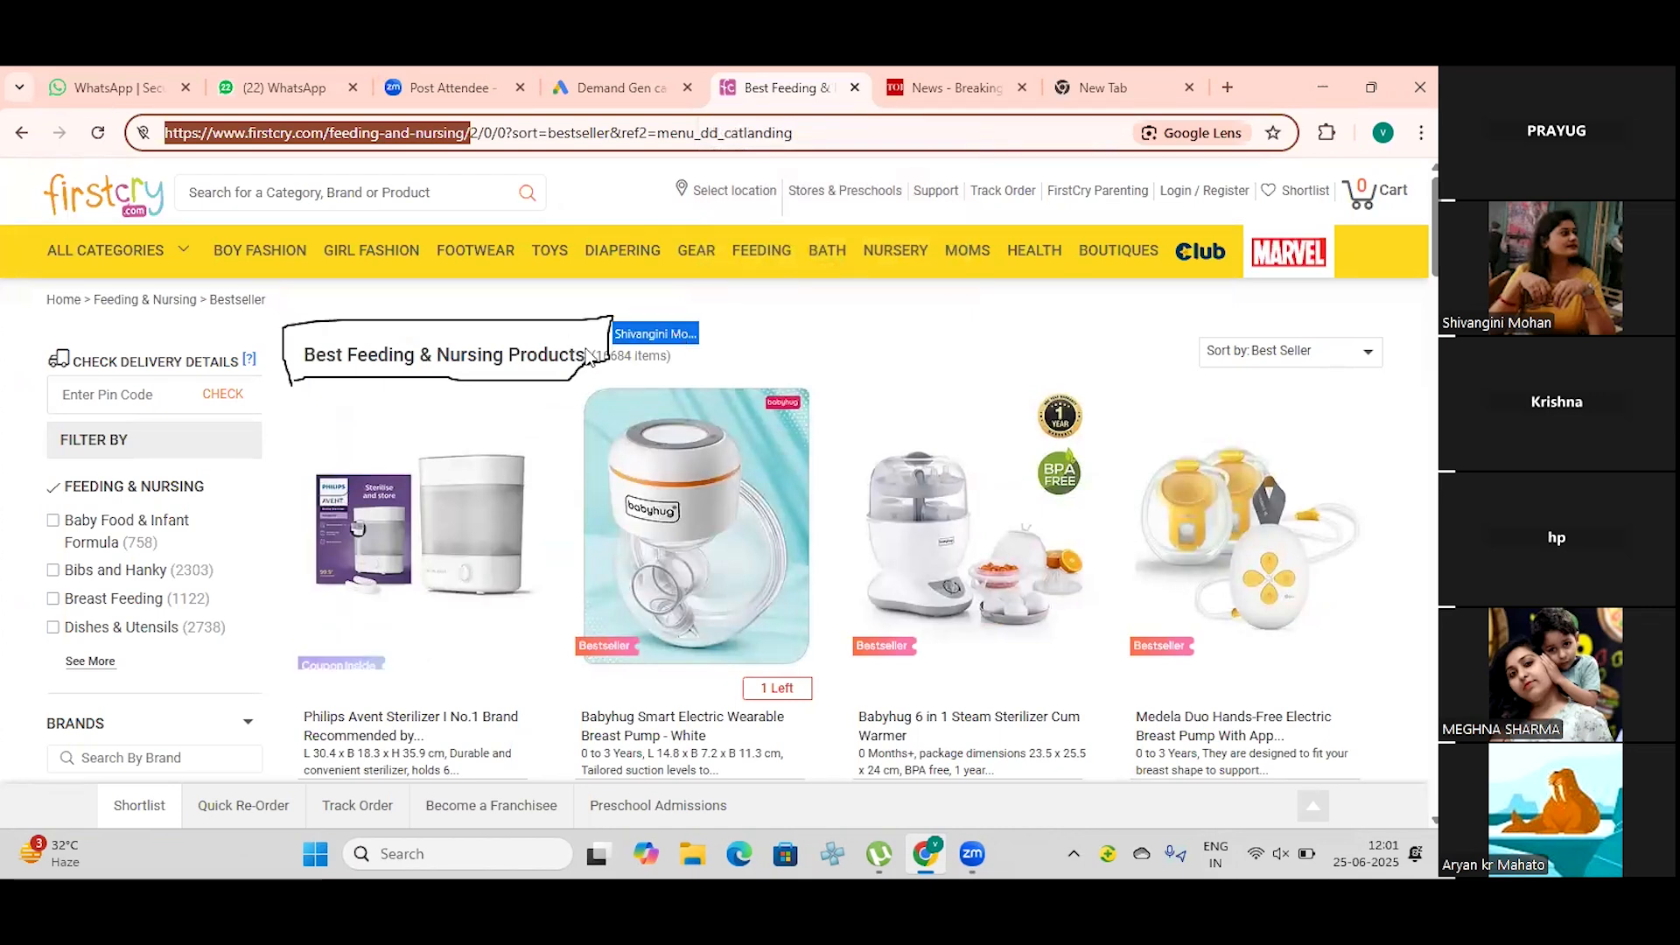
left_click_drag(585, 359, 307, 346)
key("ctrl+c")
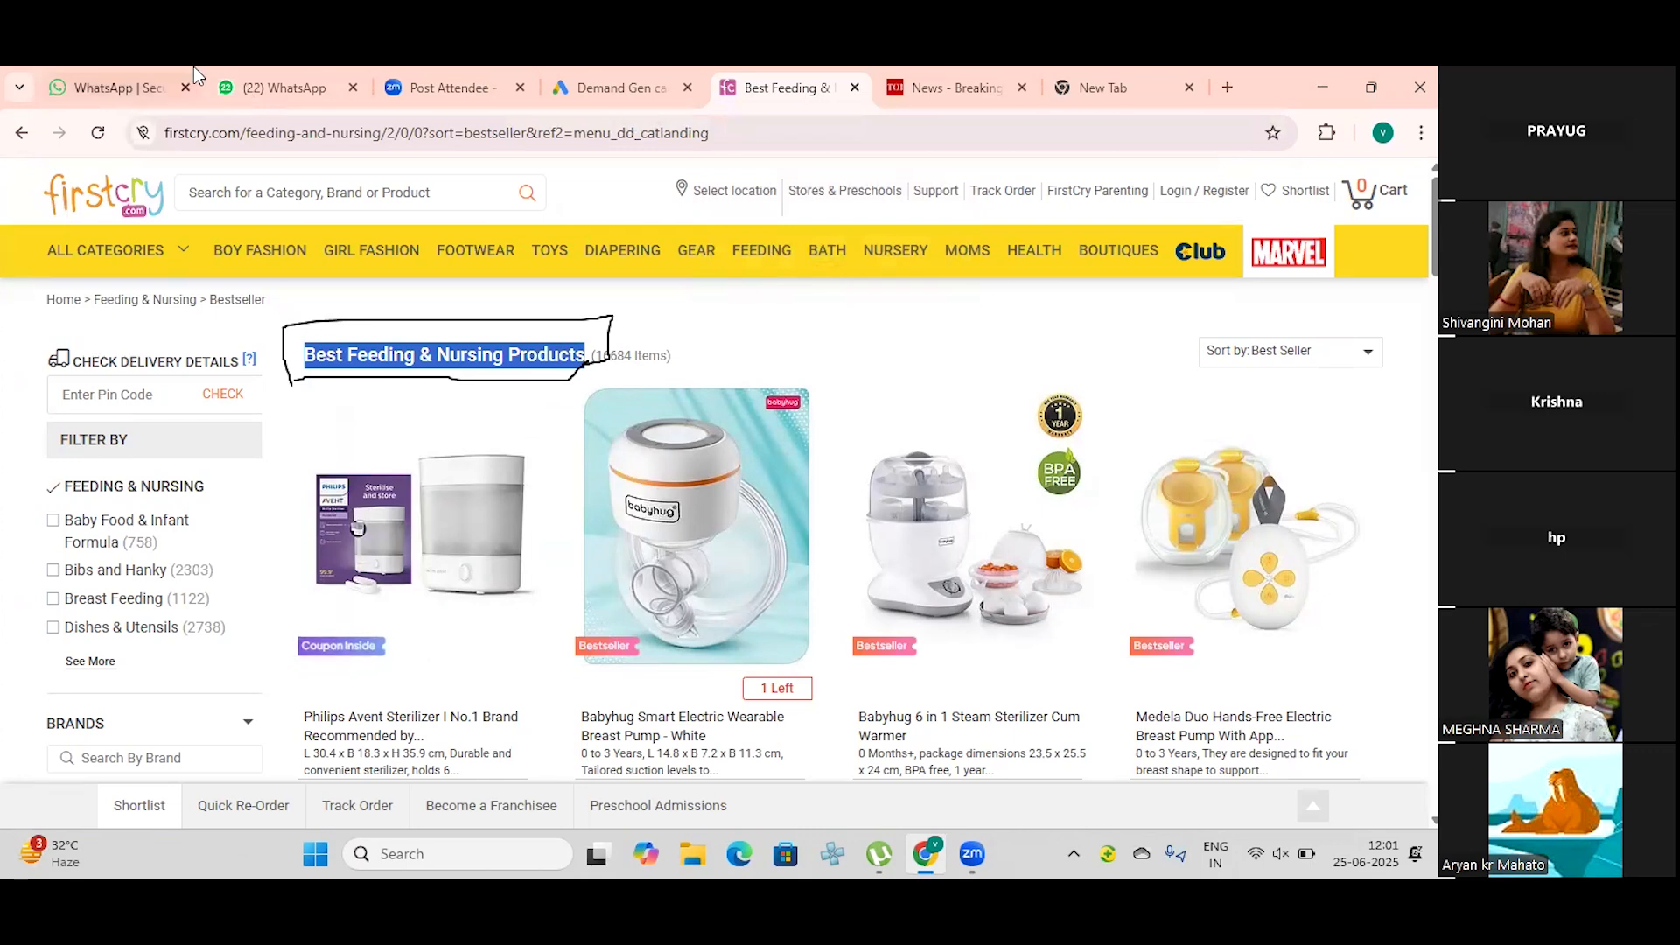
left_click(613, 87)
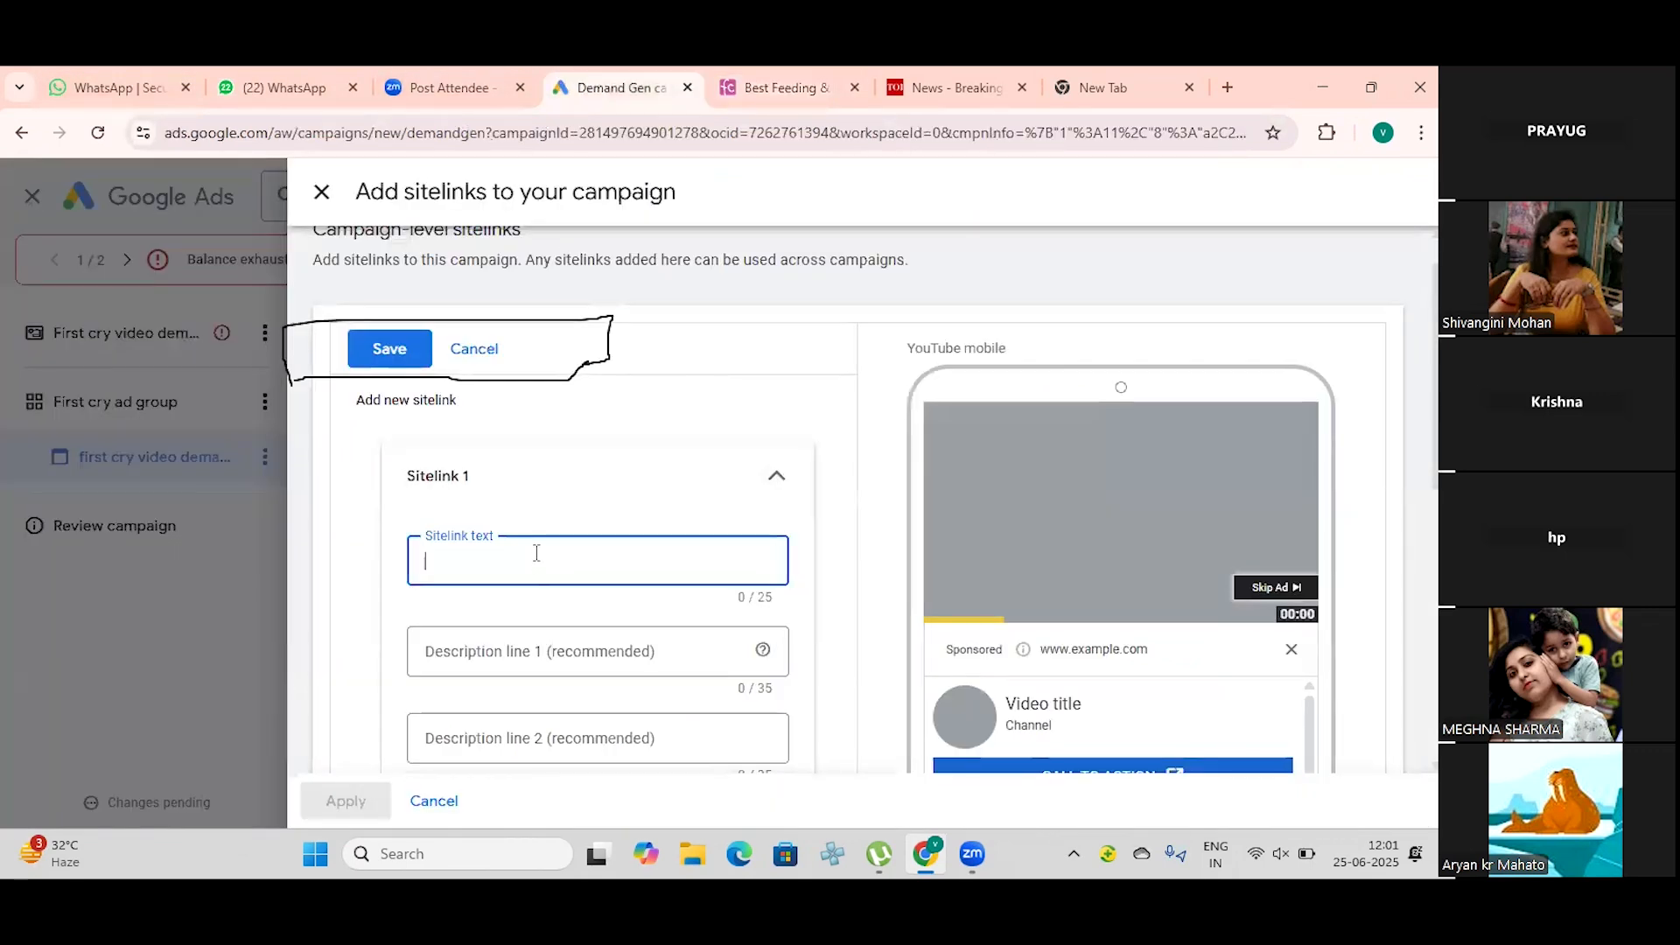
key("ctrl+v")
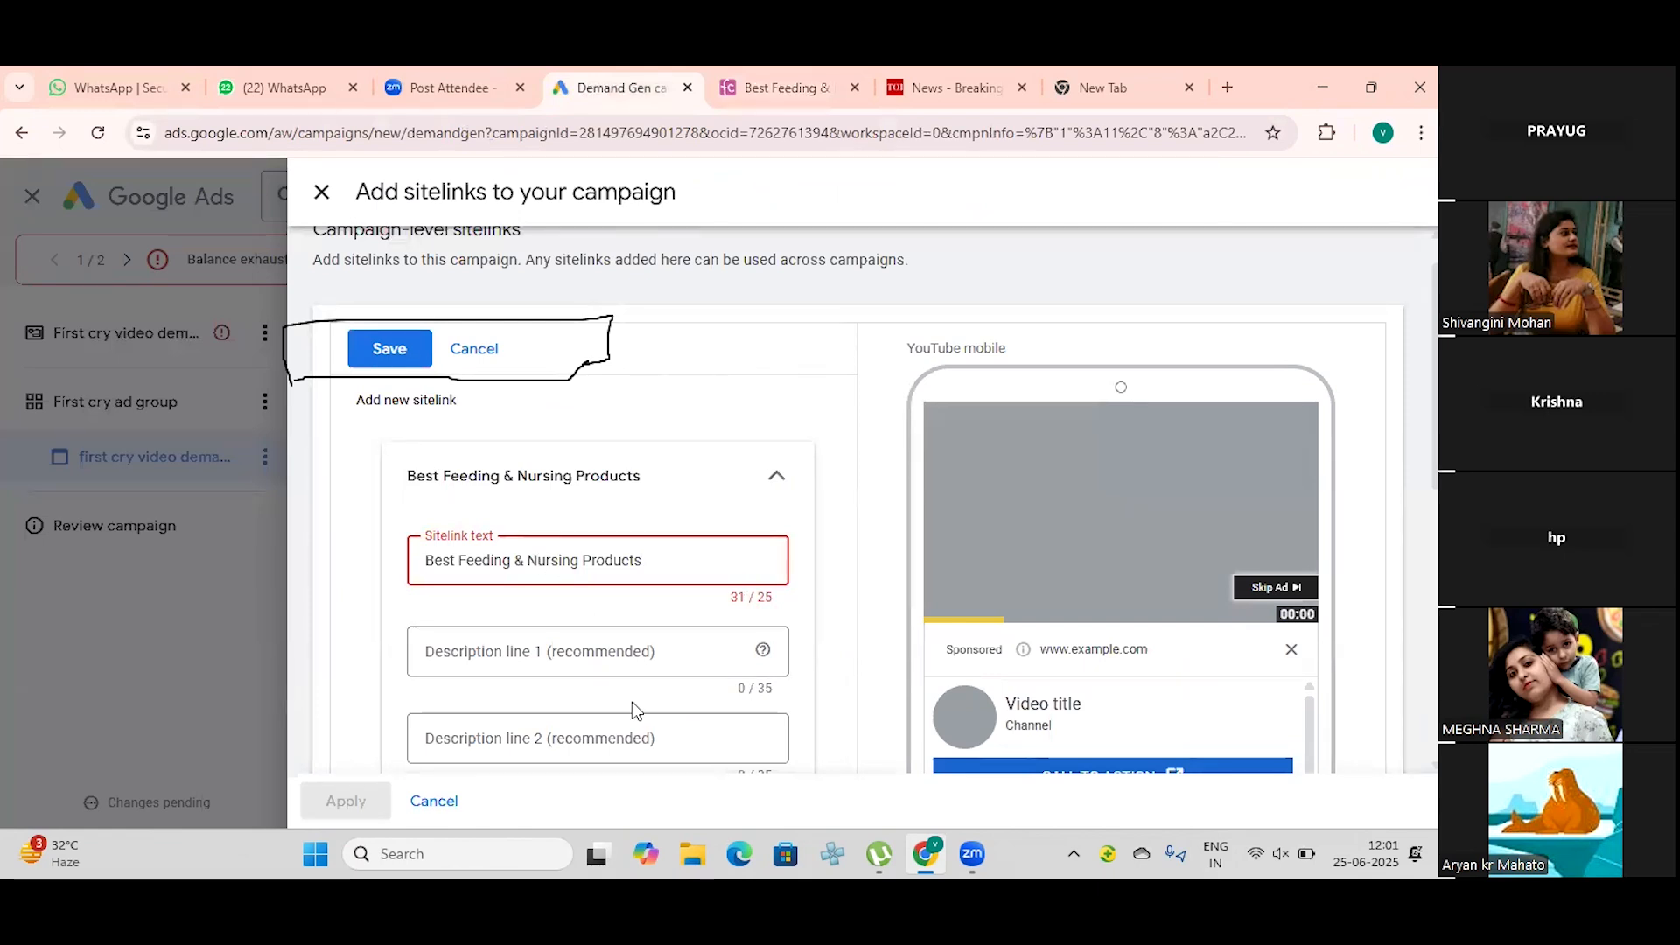
Step: Shorten the first sitelink's text to "Nursing Products"
left_click(453, 549)
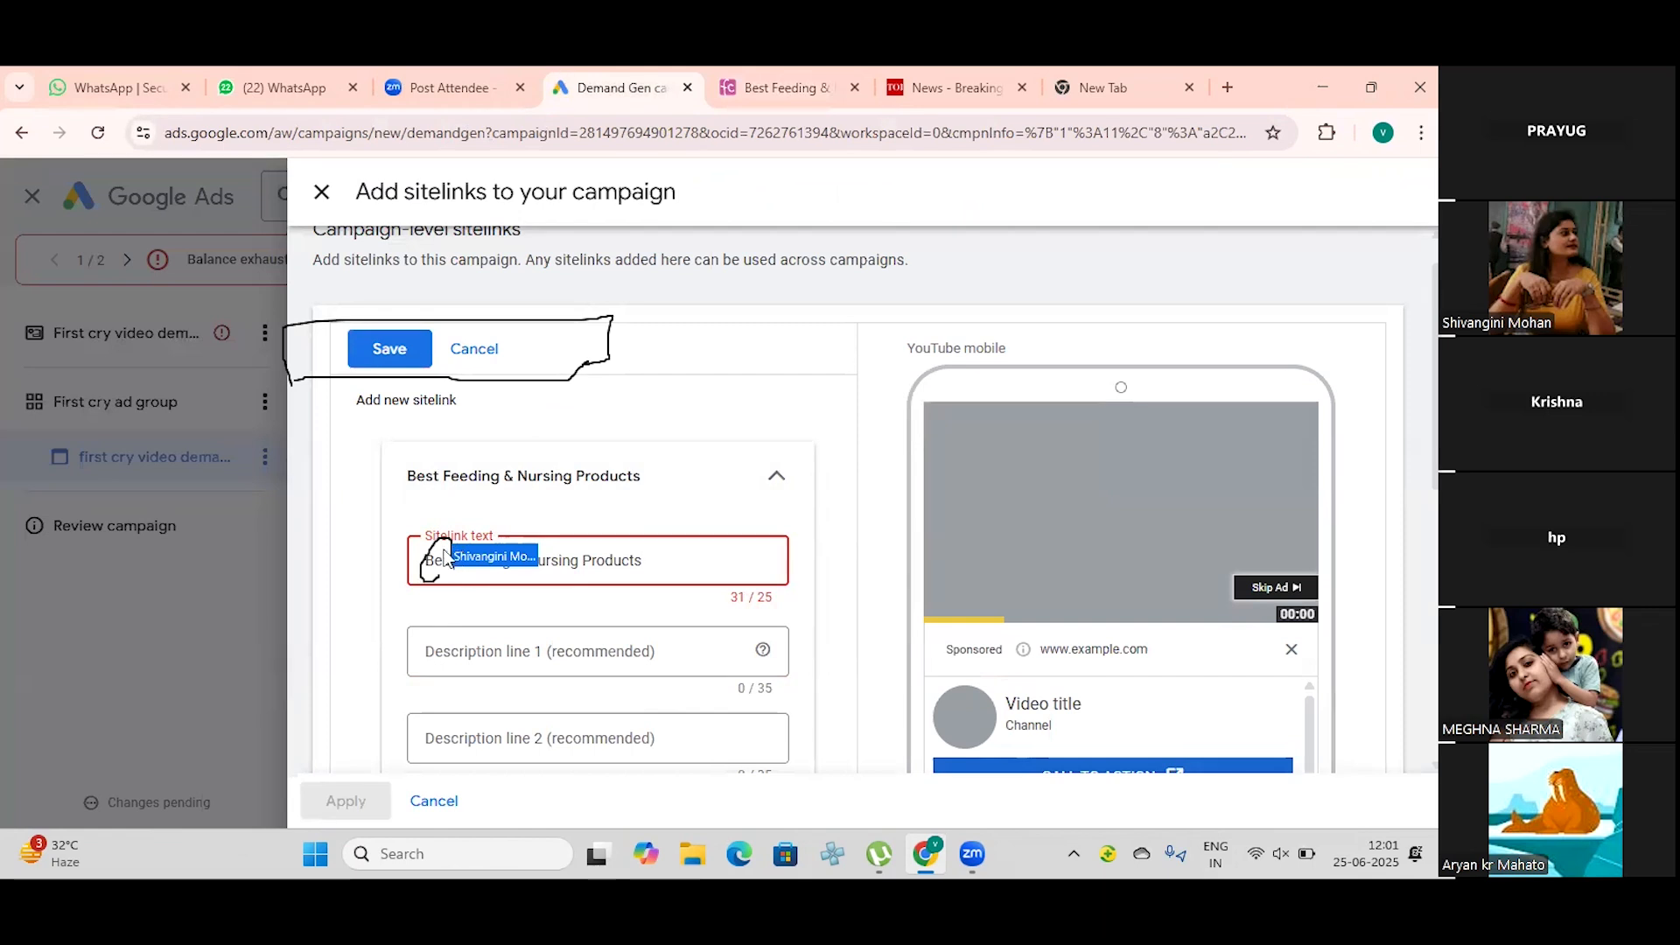
key("BackSpace")
key("BackSpace")
key("BackSpace")
key("BackSpace")
key("BackSpace")
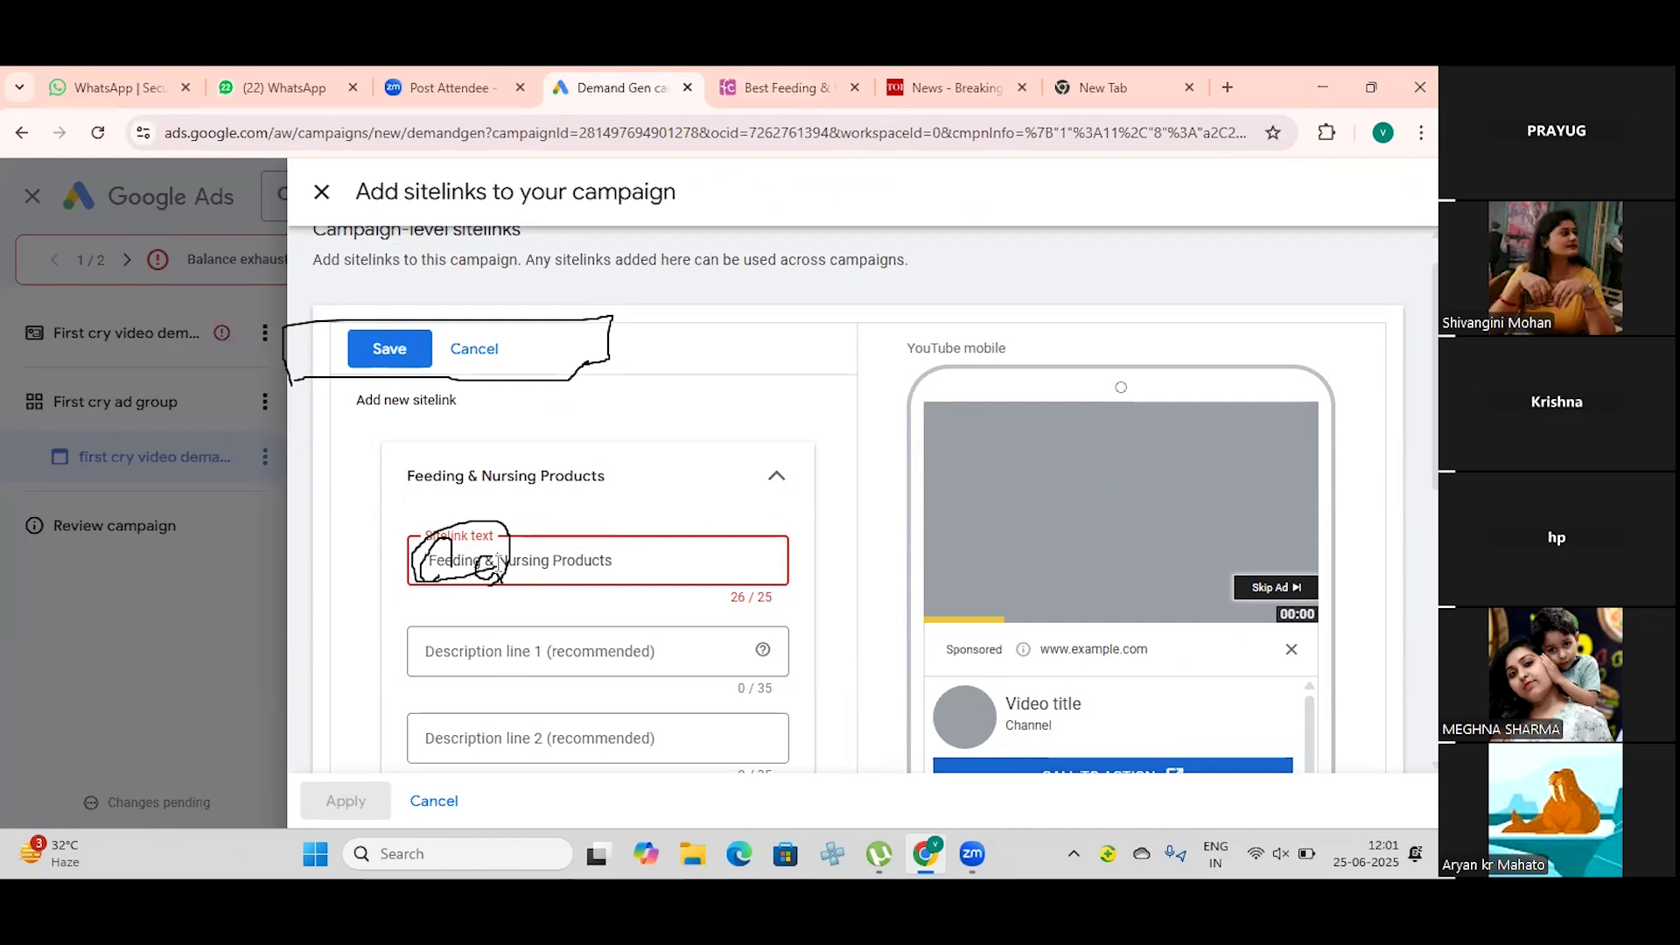
key("BackSpace")
key("BackSpace")
key("BackSpace")
key("BackSpace")
key("BackSpace")
key("BackSpace")
key("BackSpace")
key("BackSpace")
key("BackSpace")
key("BackSpace")
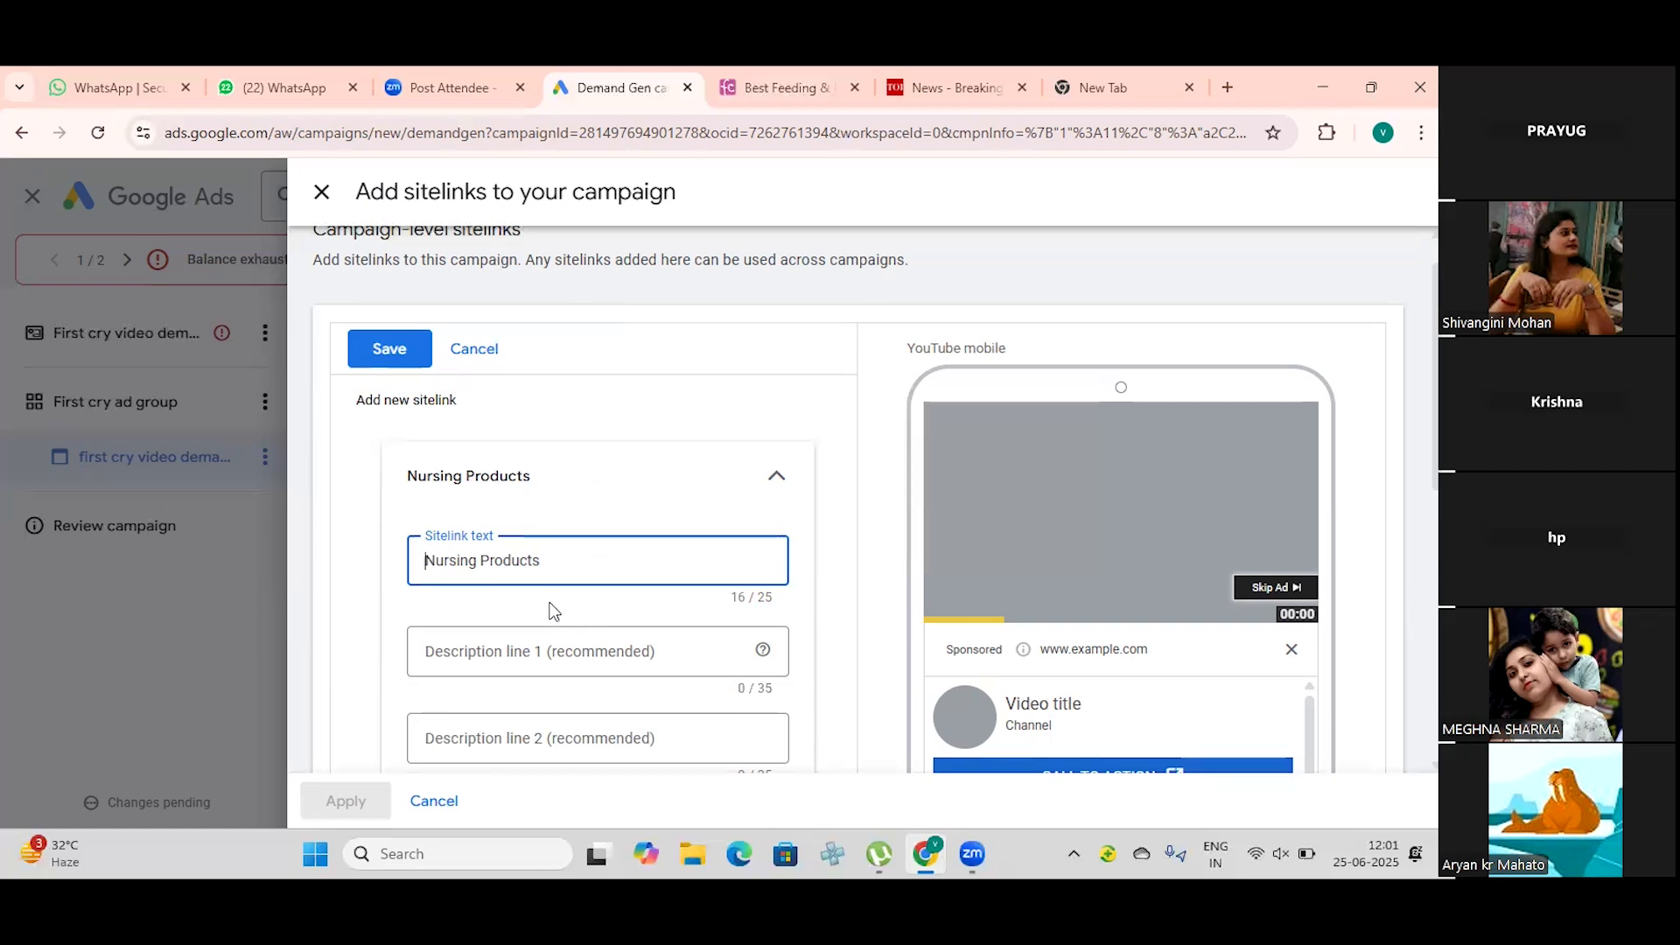
Step: Fill the sitelink's description line 1 with "Best Feeding & Nursing Products" and line 2 with "Products For New Moms"
left_click(519, 648)
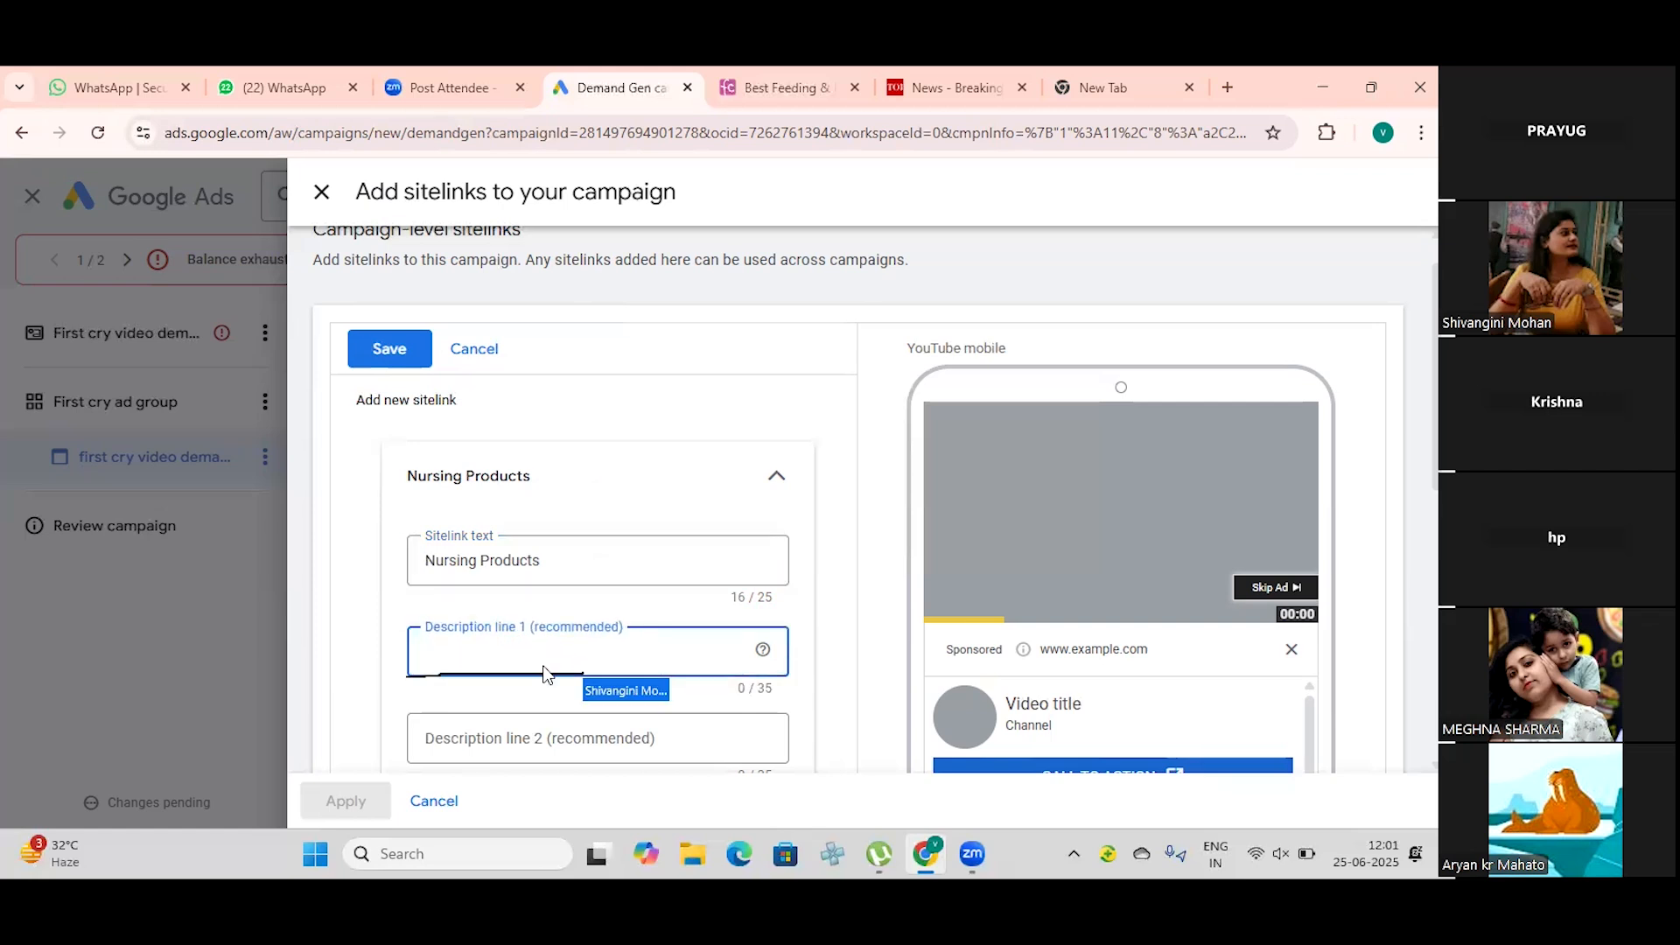
key("ctrl+v")
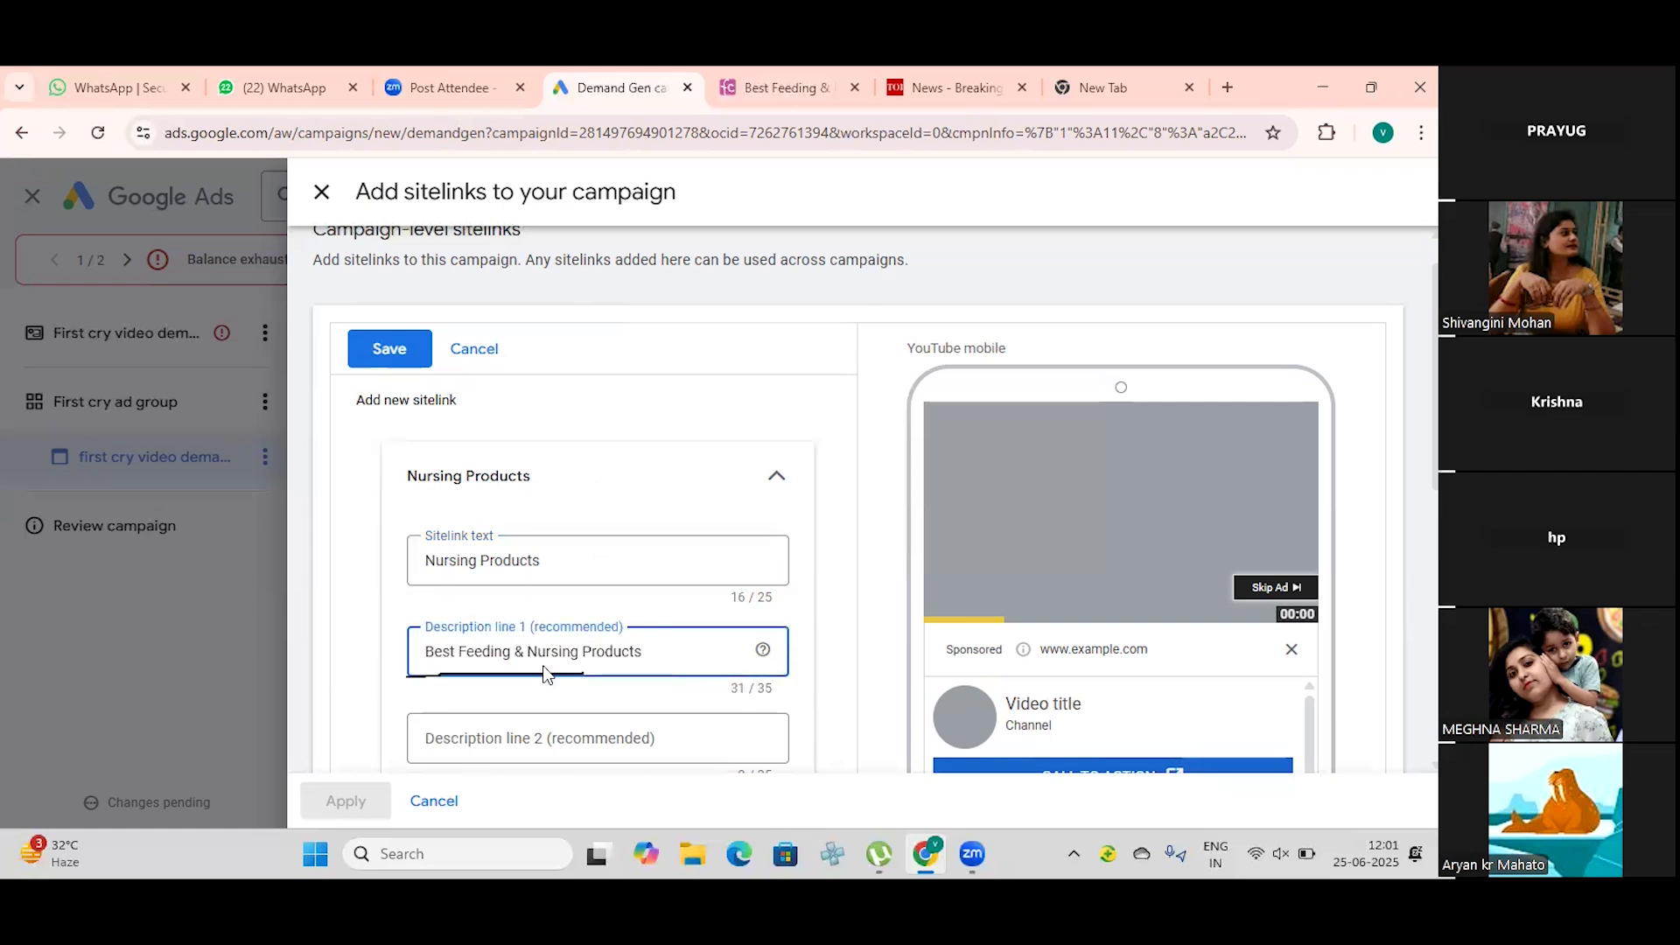
scroll(548, 687, "down", 1)
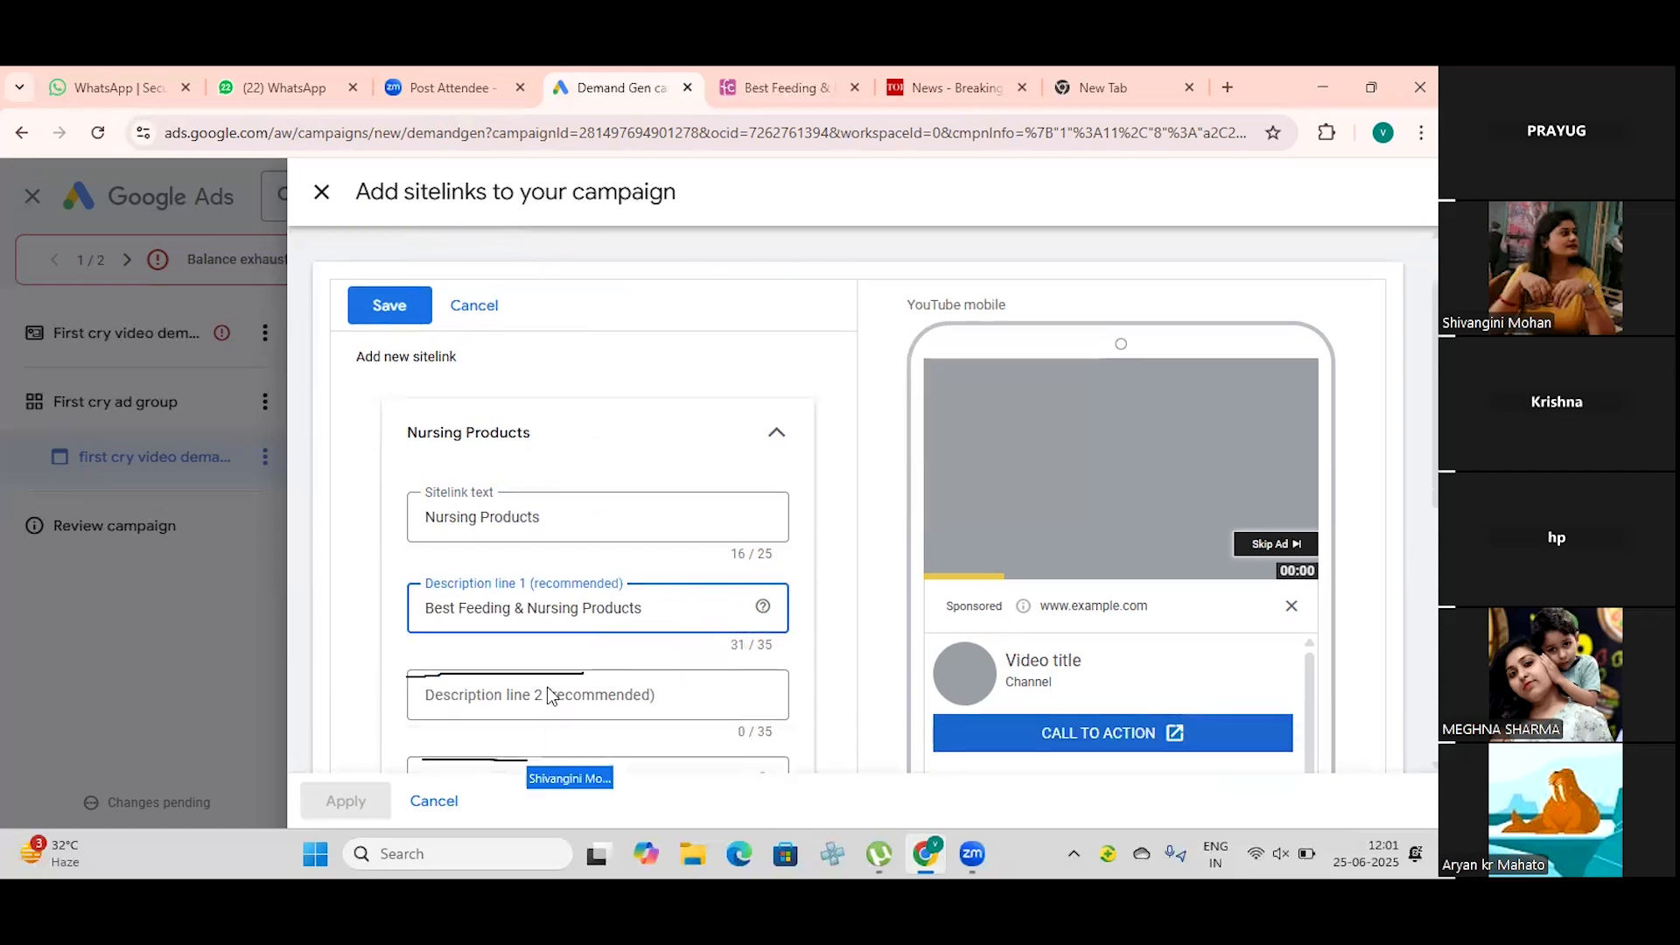
left_click(583, 633)
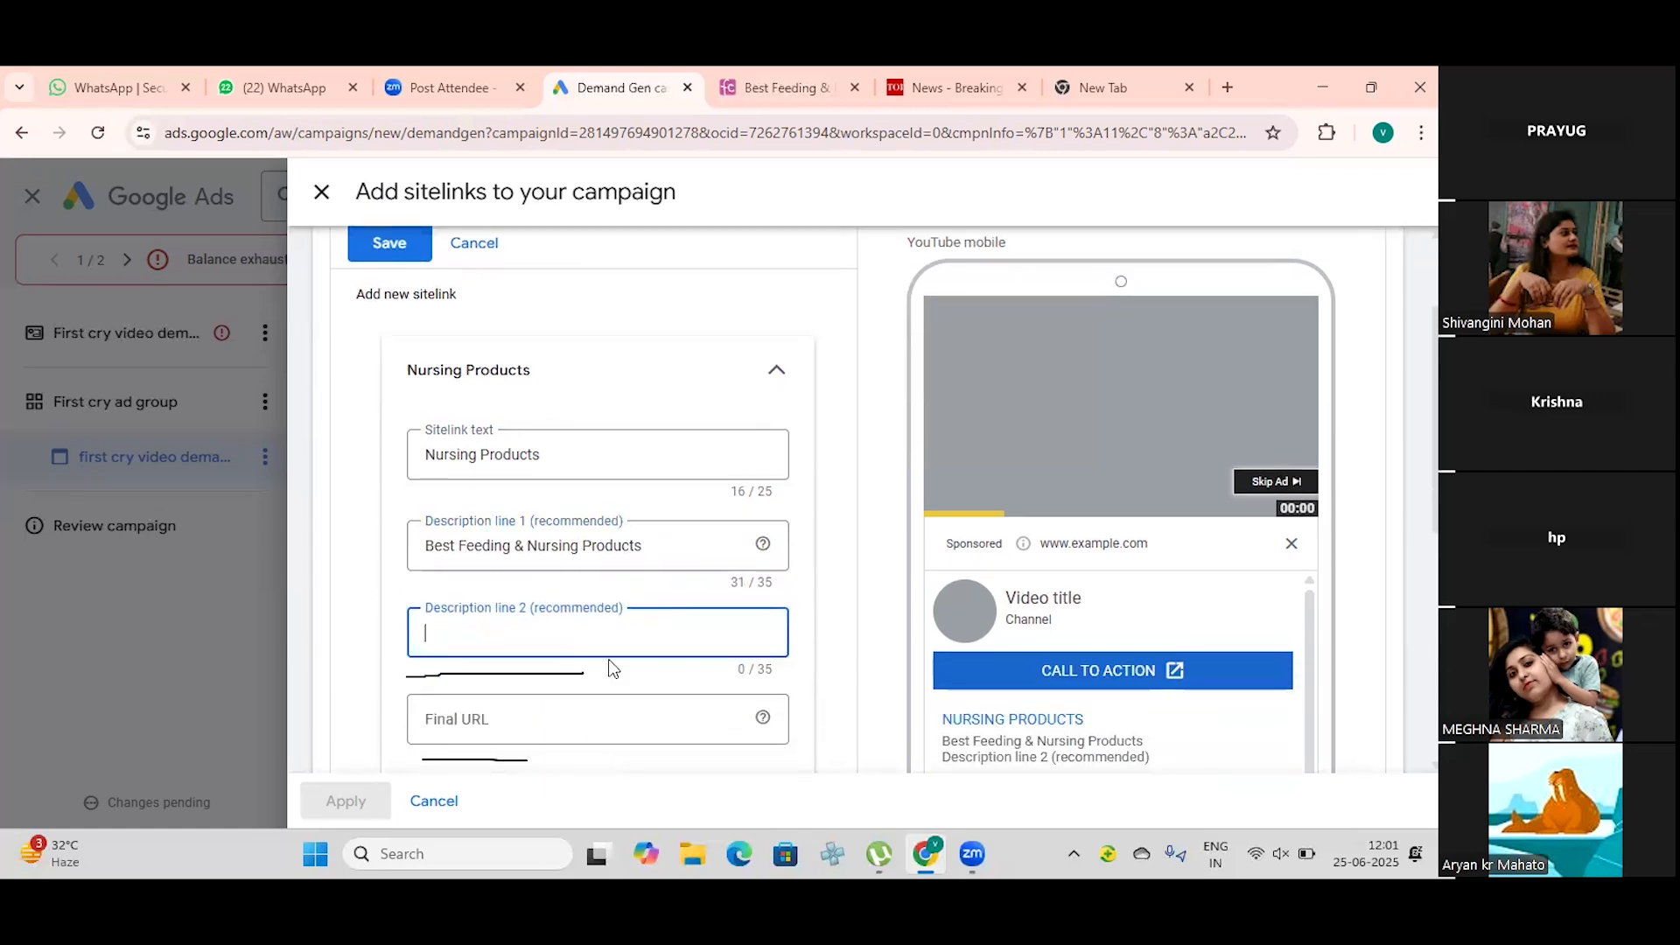
type("Products For")
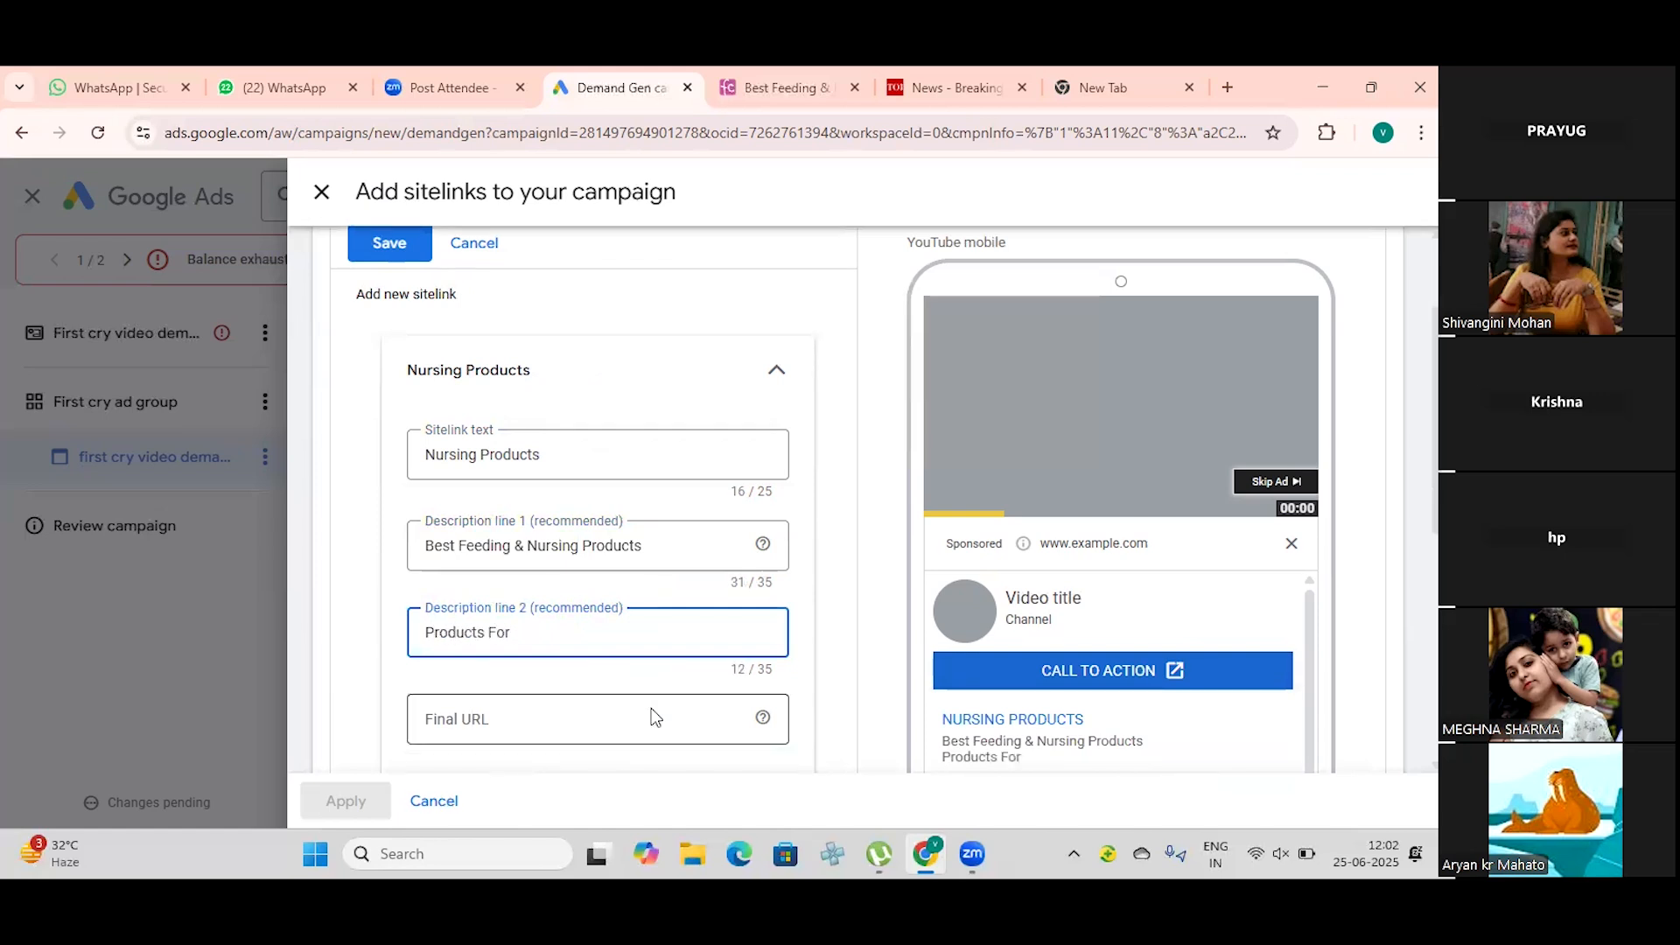
type(" New Moms")
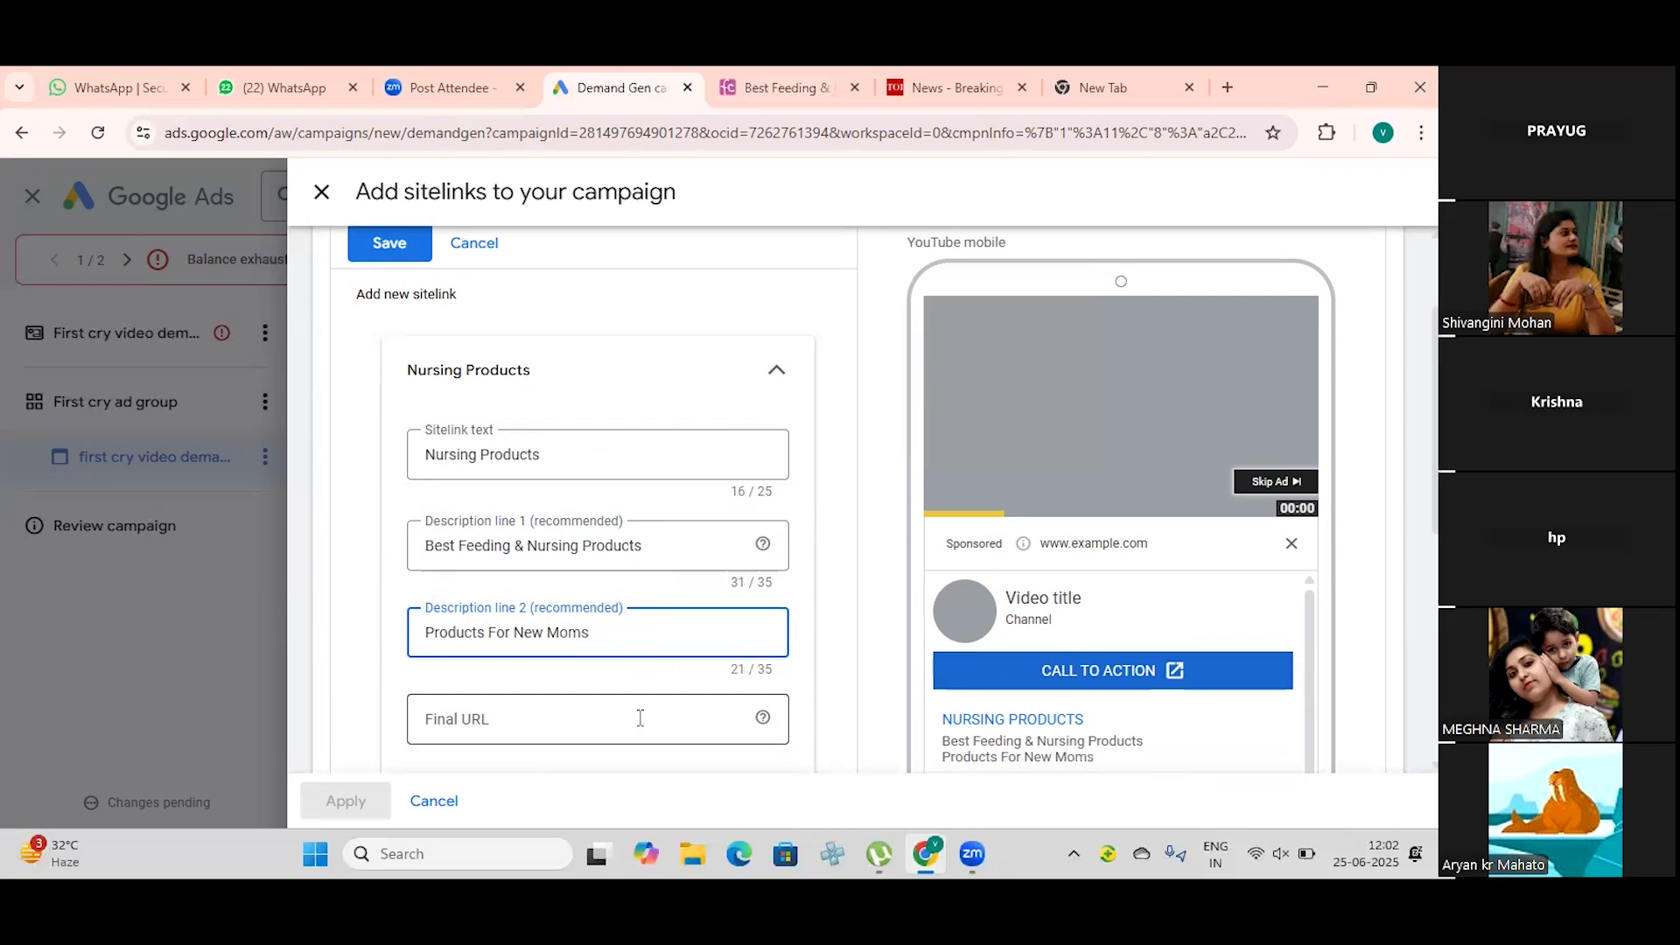
left_click(640, 717)
scroll(638, 716, "down", 1)
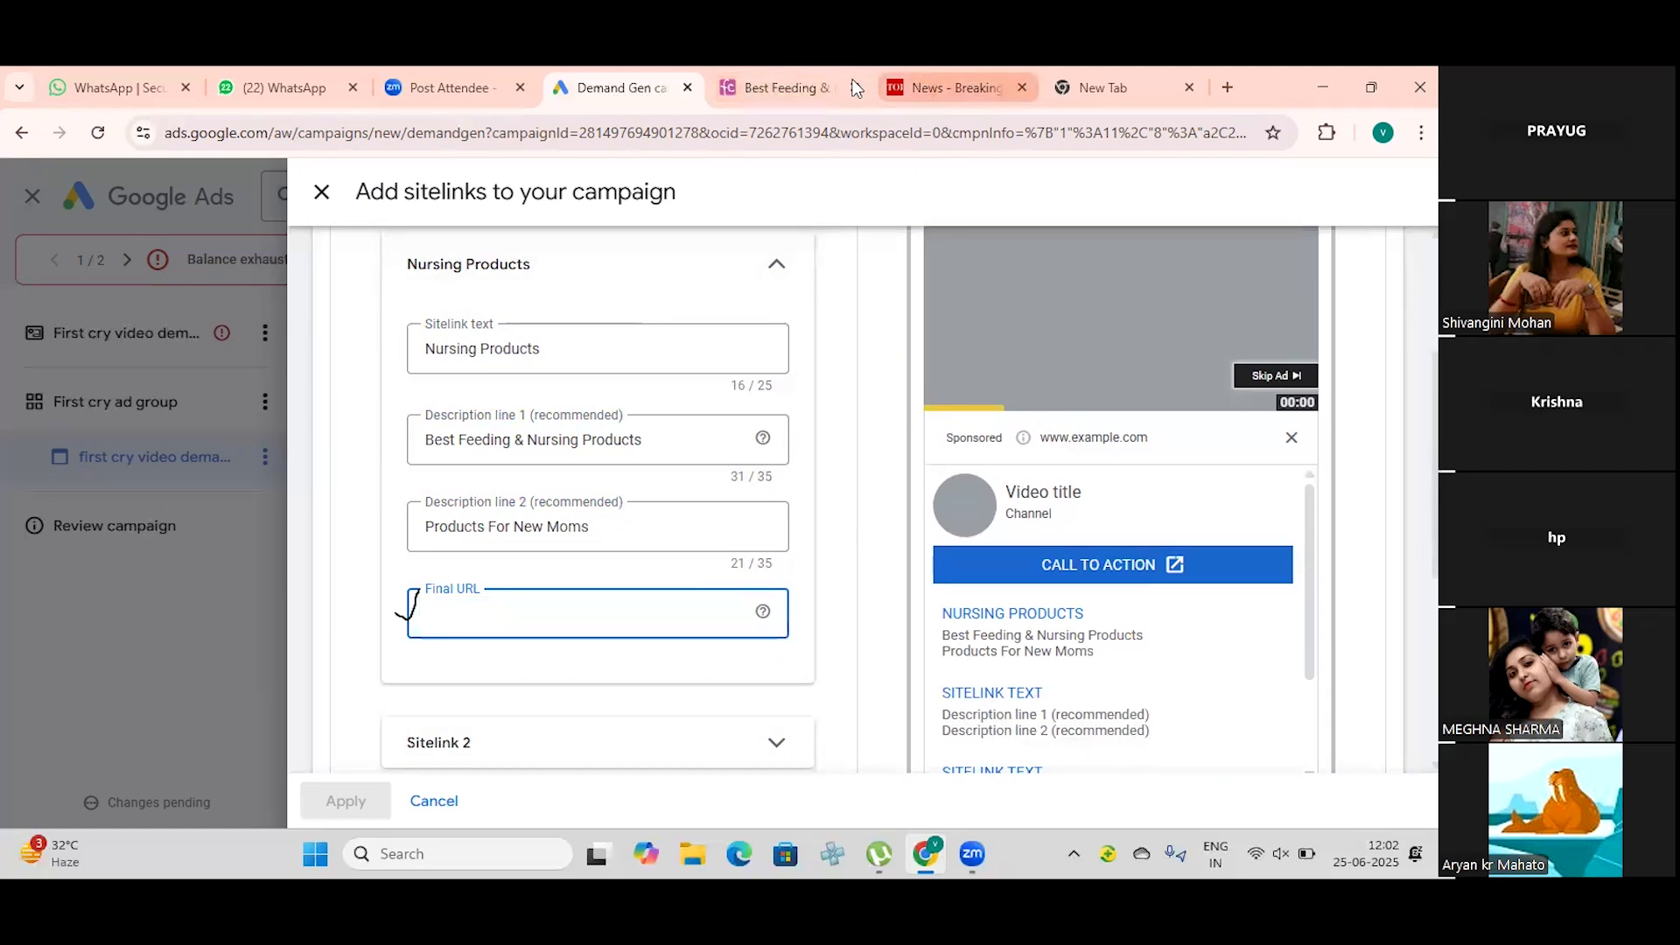
left_click(787, 85)
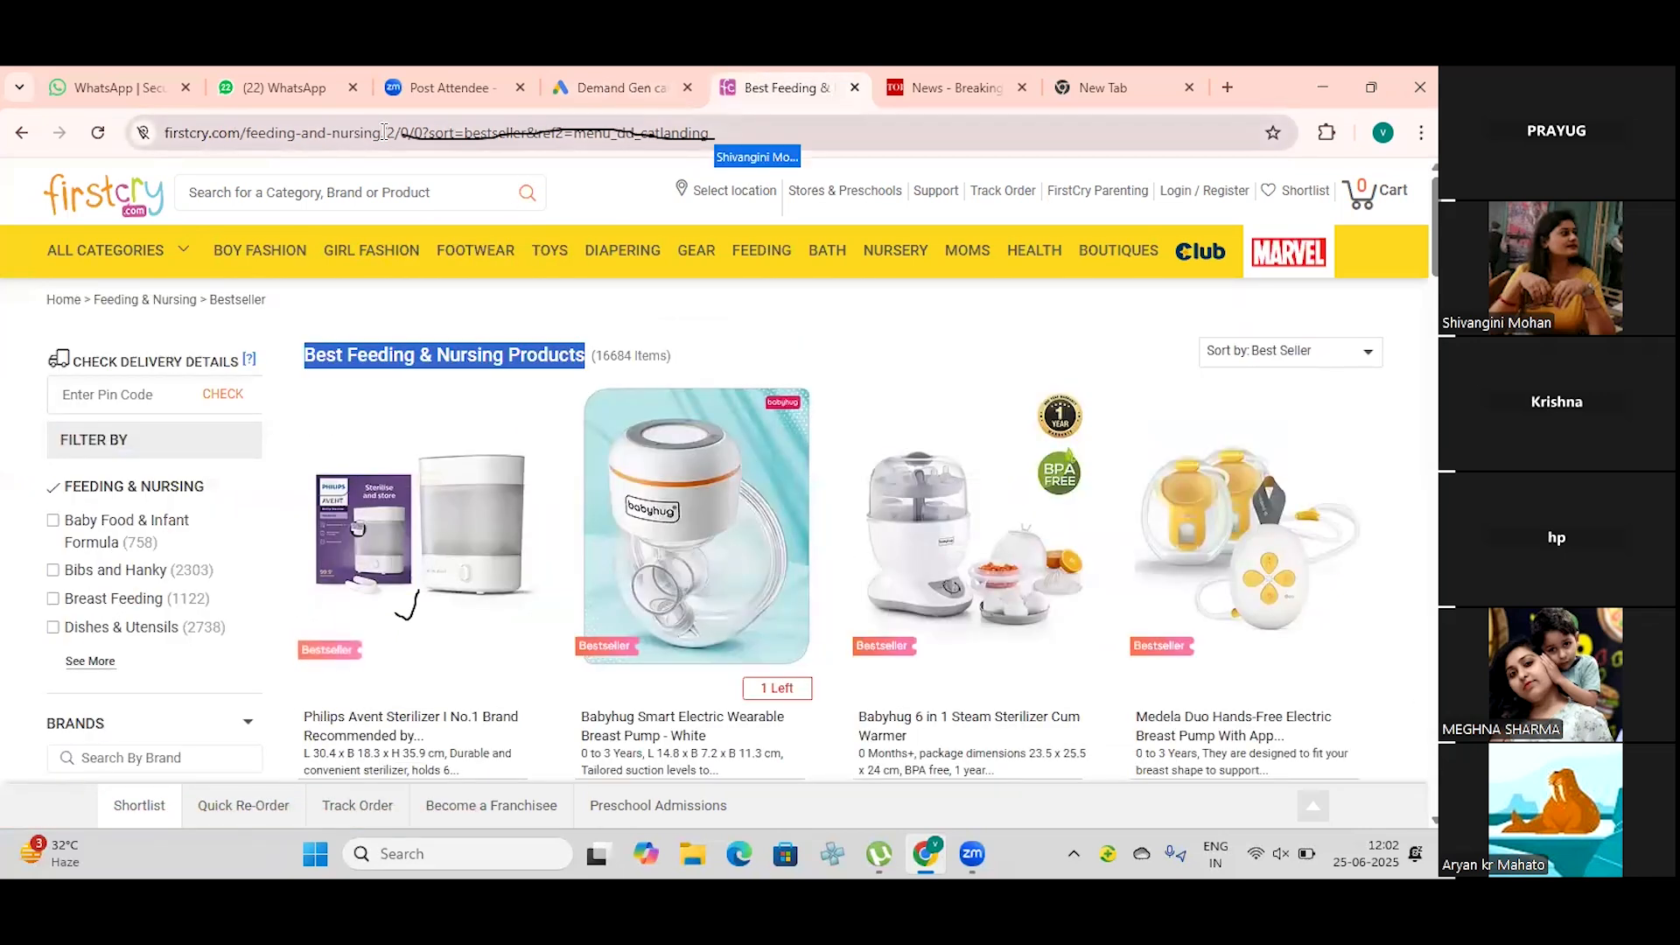
left_click_drag(387, 131, 164, 132)
key("ctrl+c")
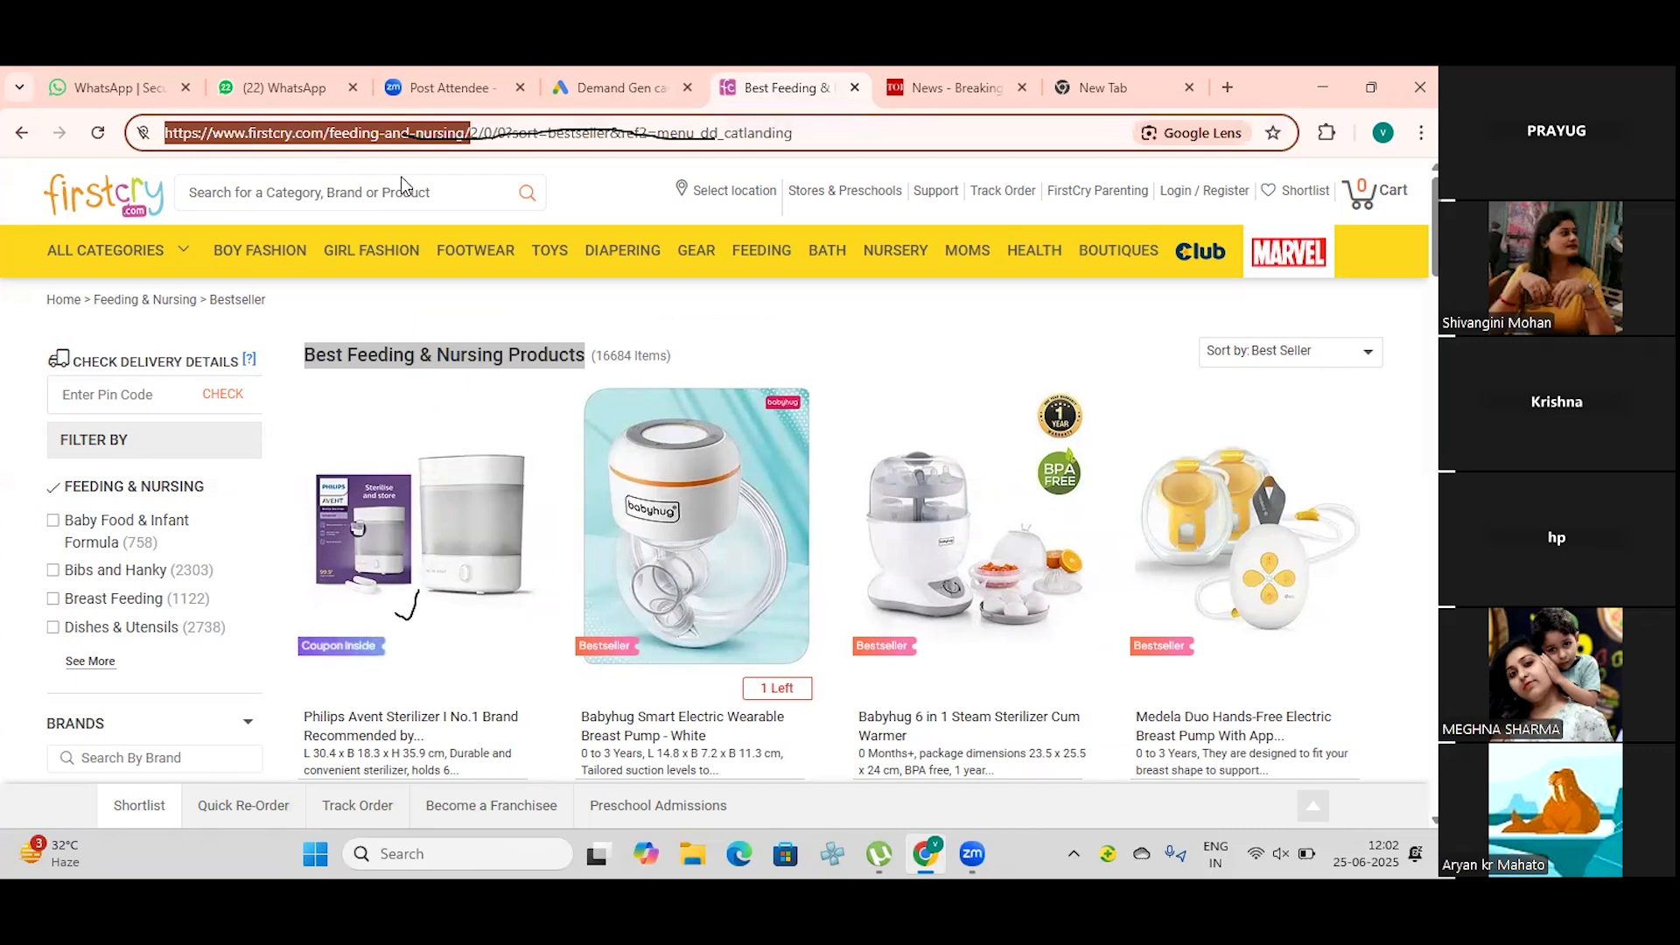
left_click(586, 87)
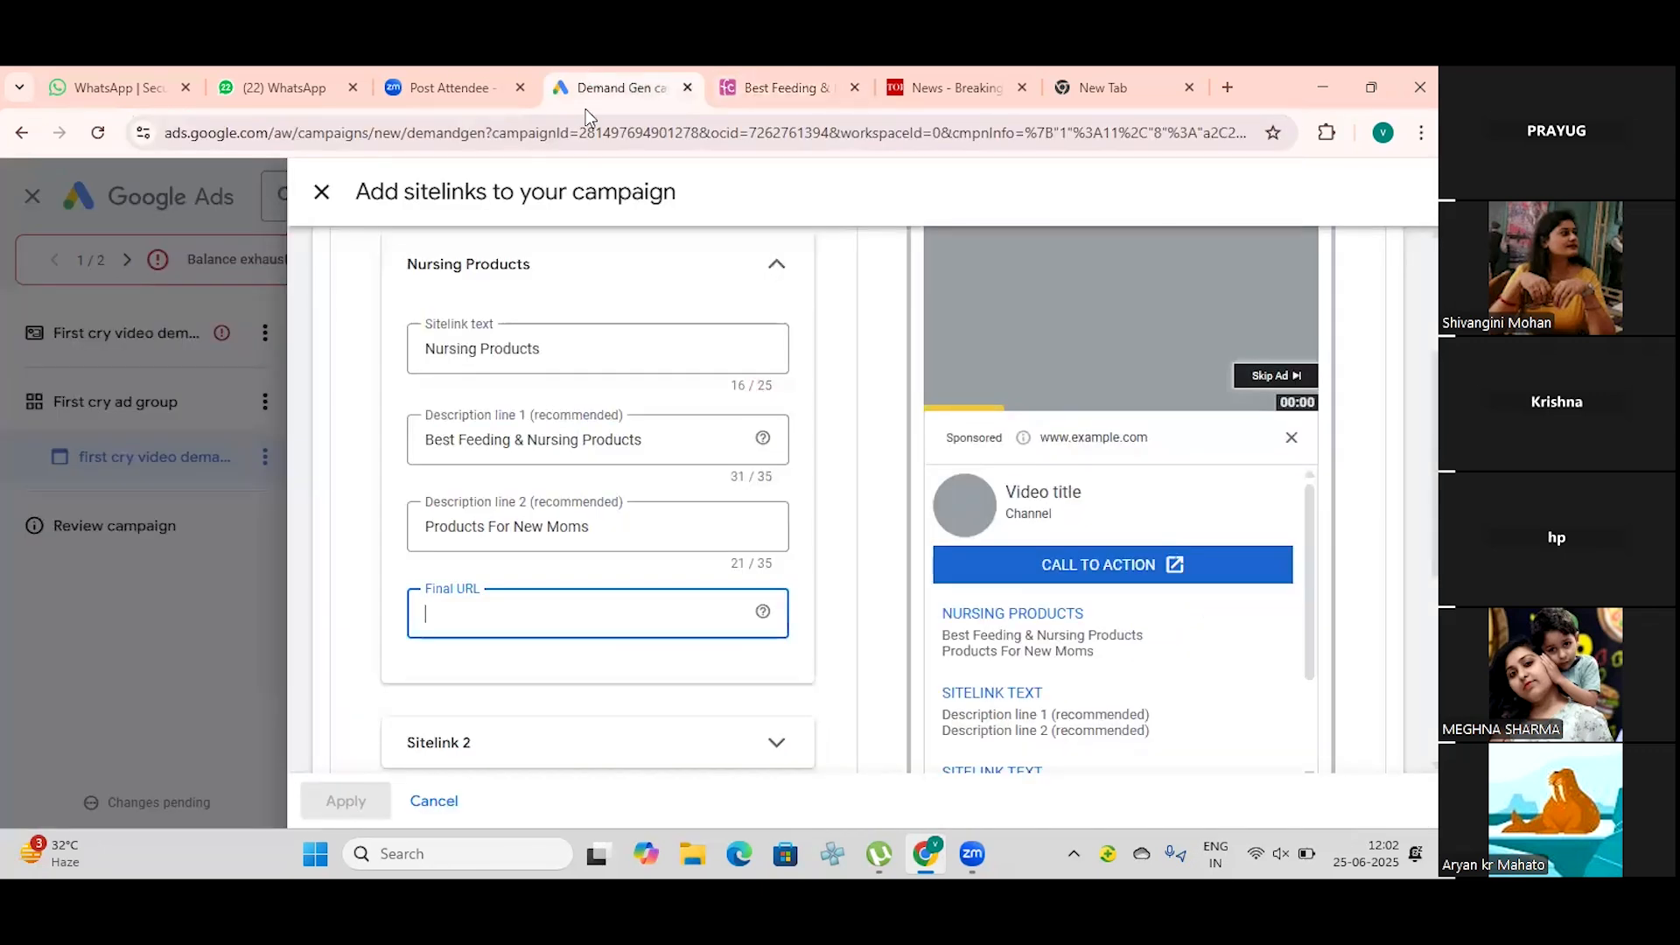
key("ctrl+v")
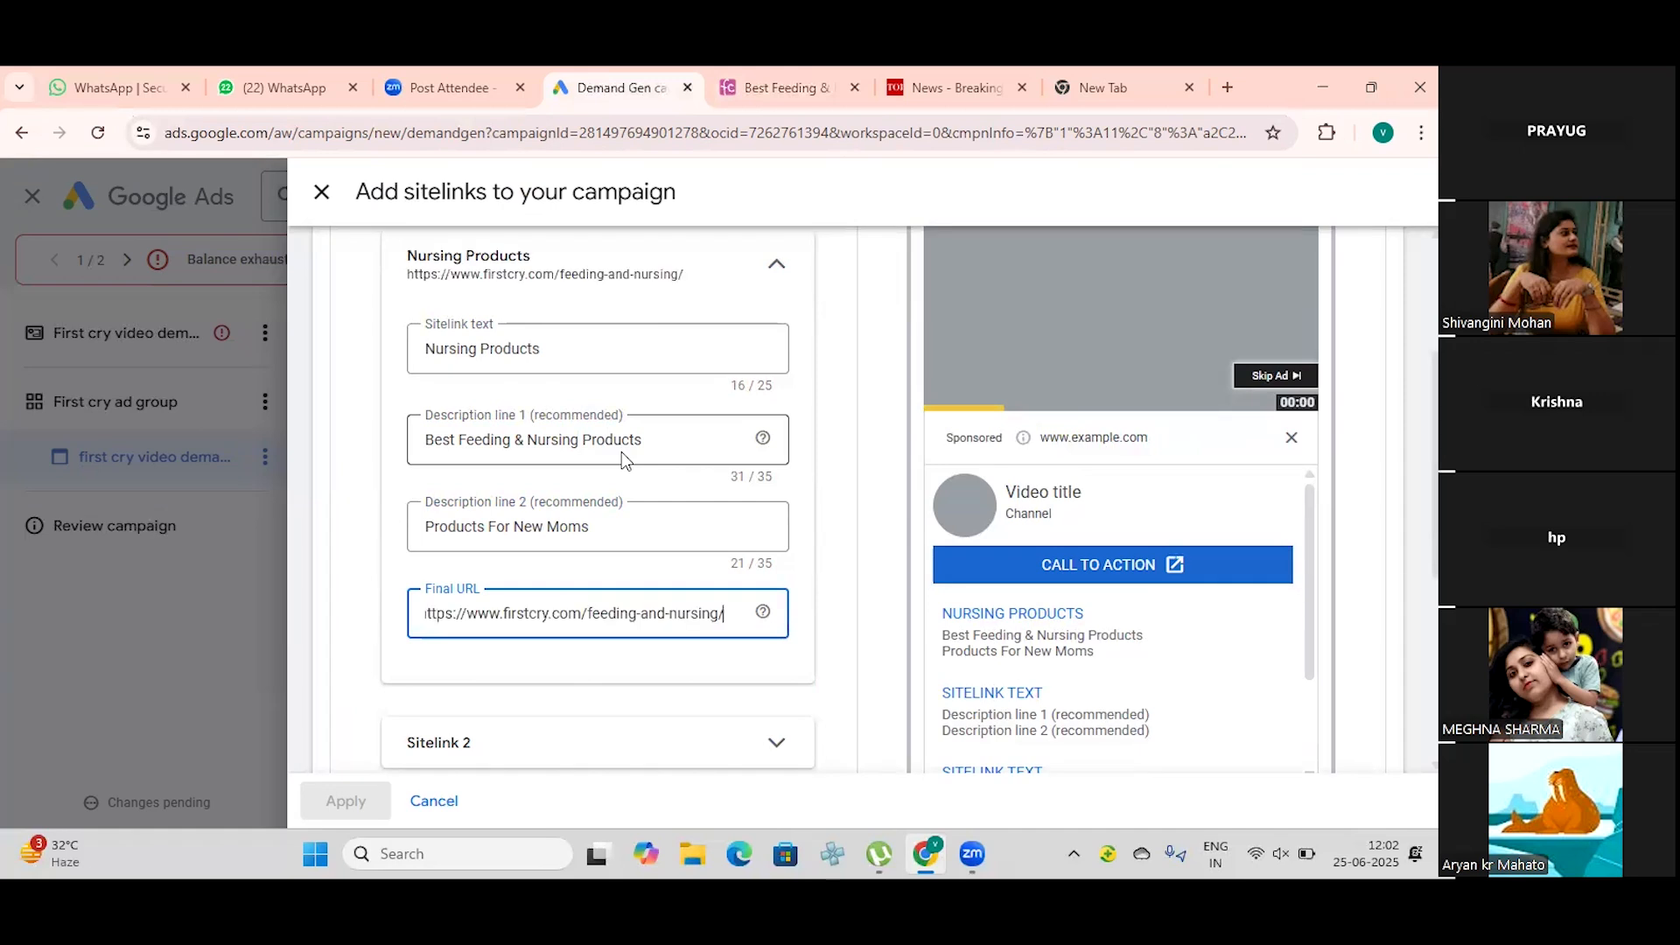
scroll(520, 473, "down", 3)
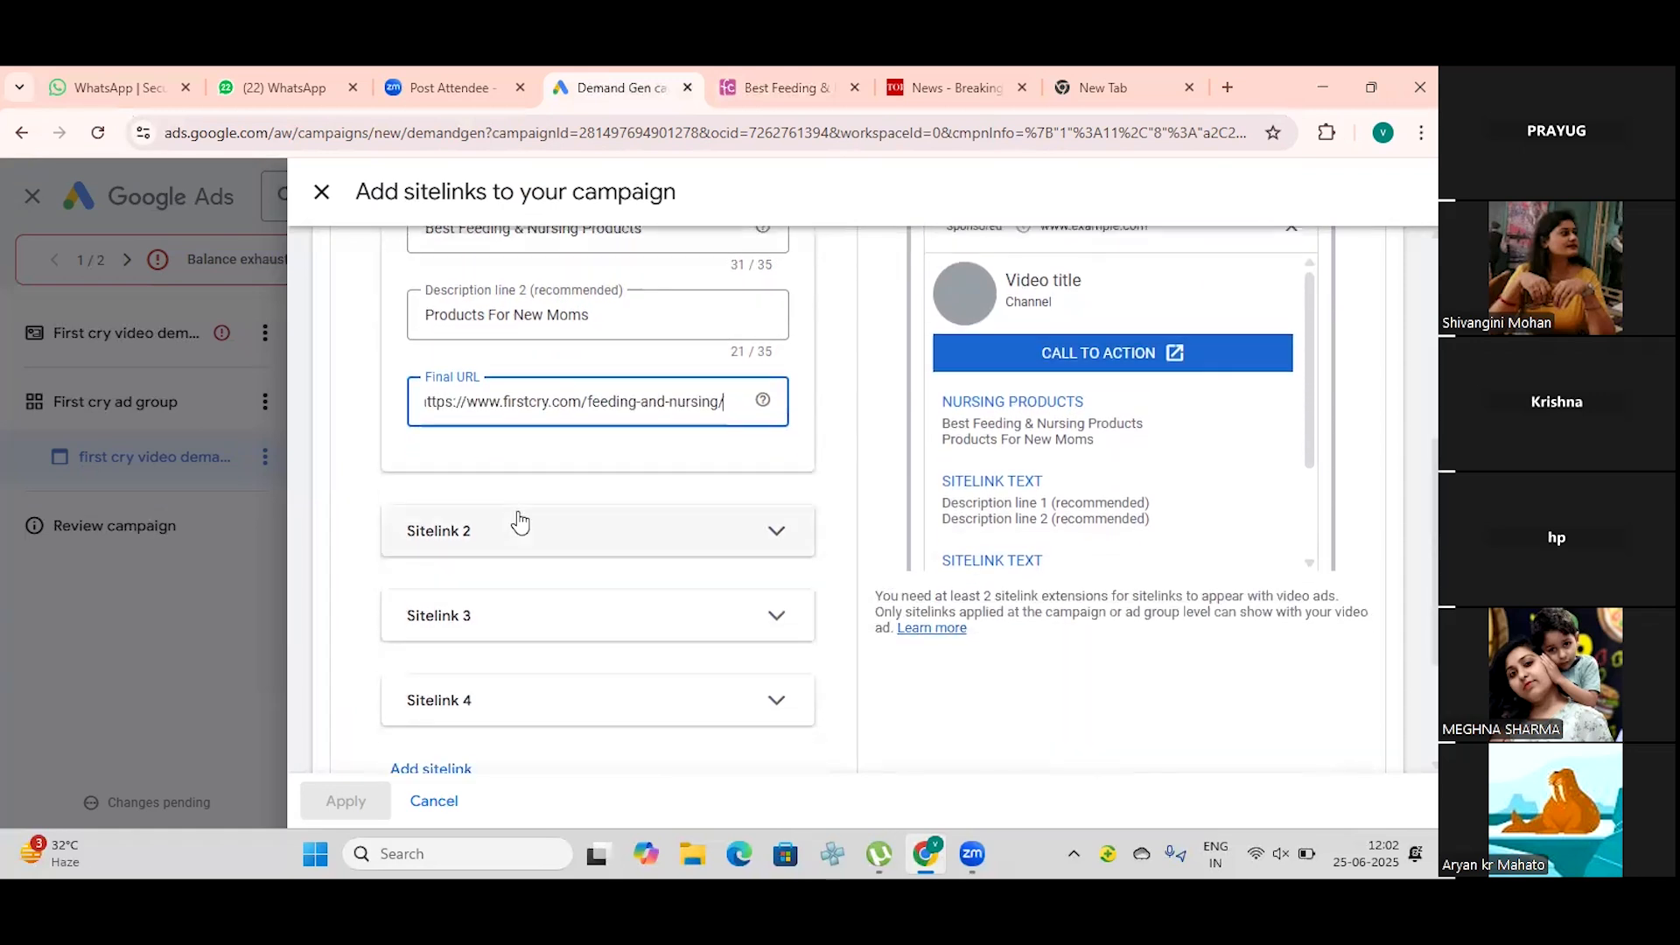
scroll(520, 525, "down", 1)
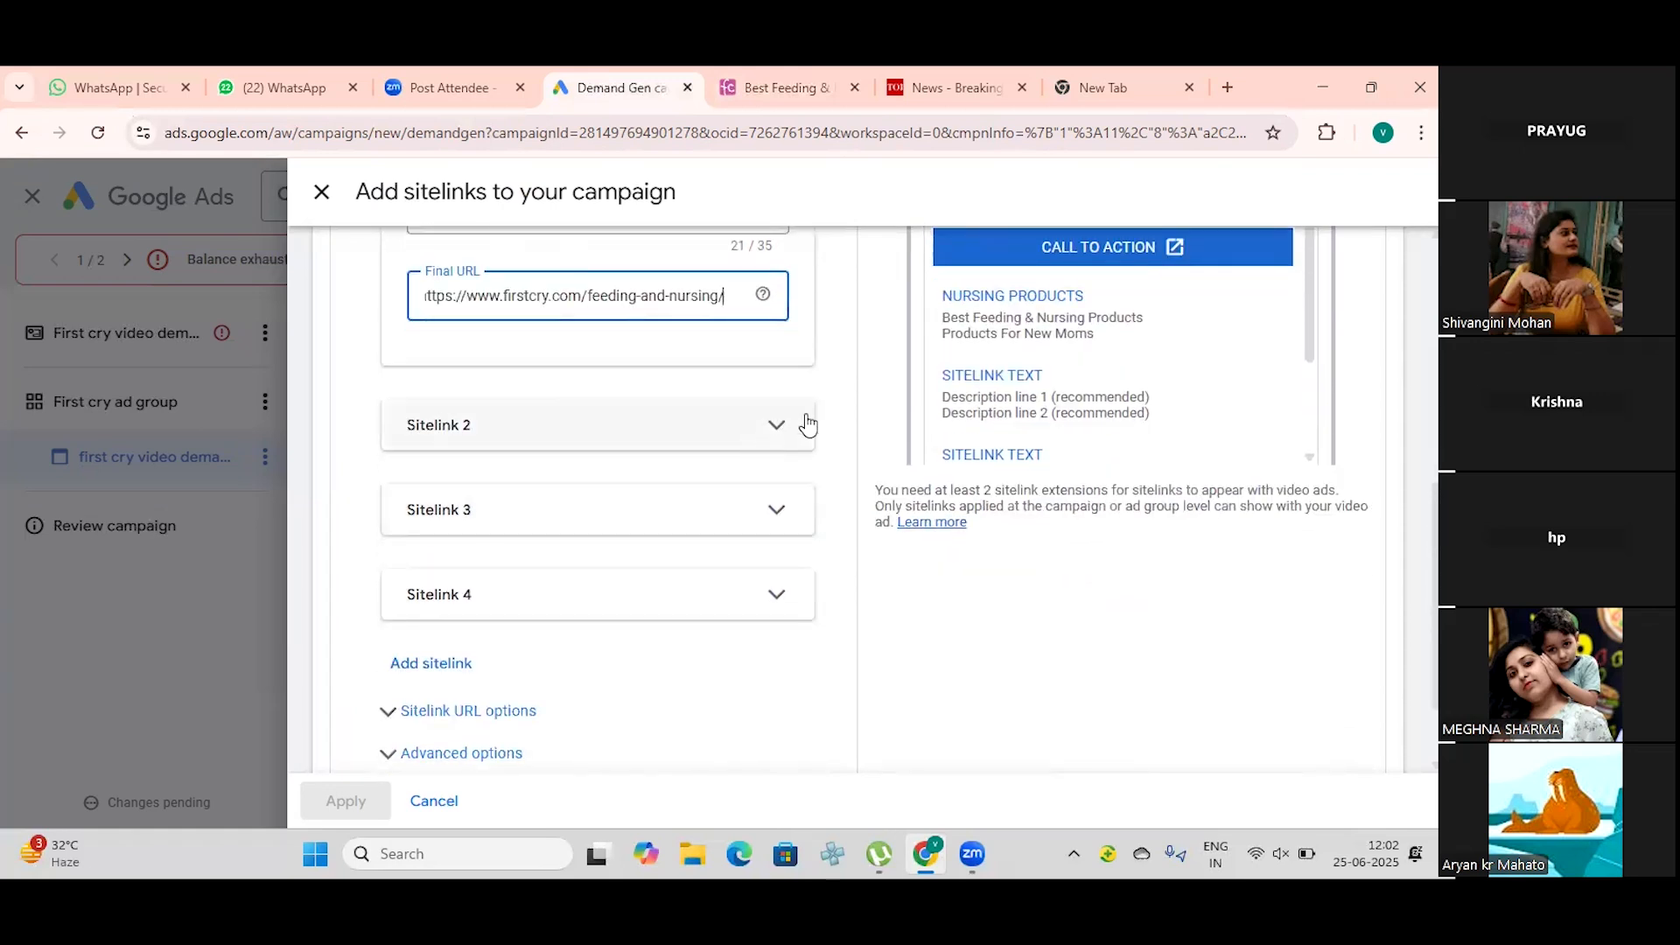
scroll(394, 652, "down", 1)
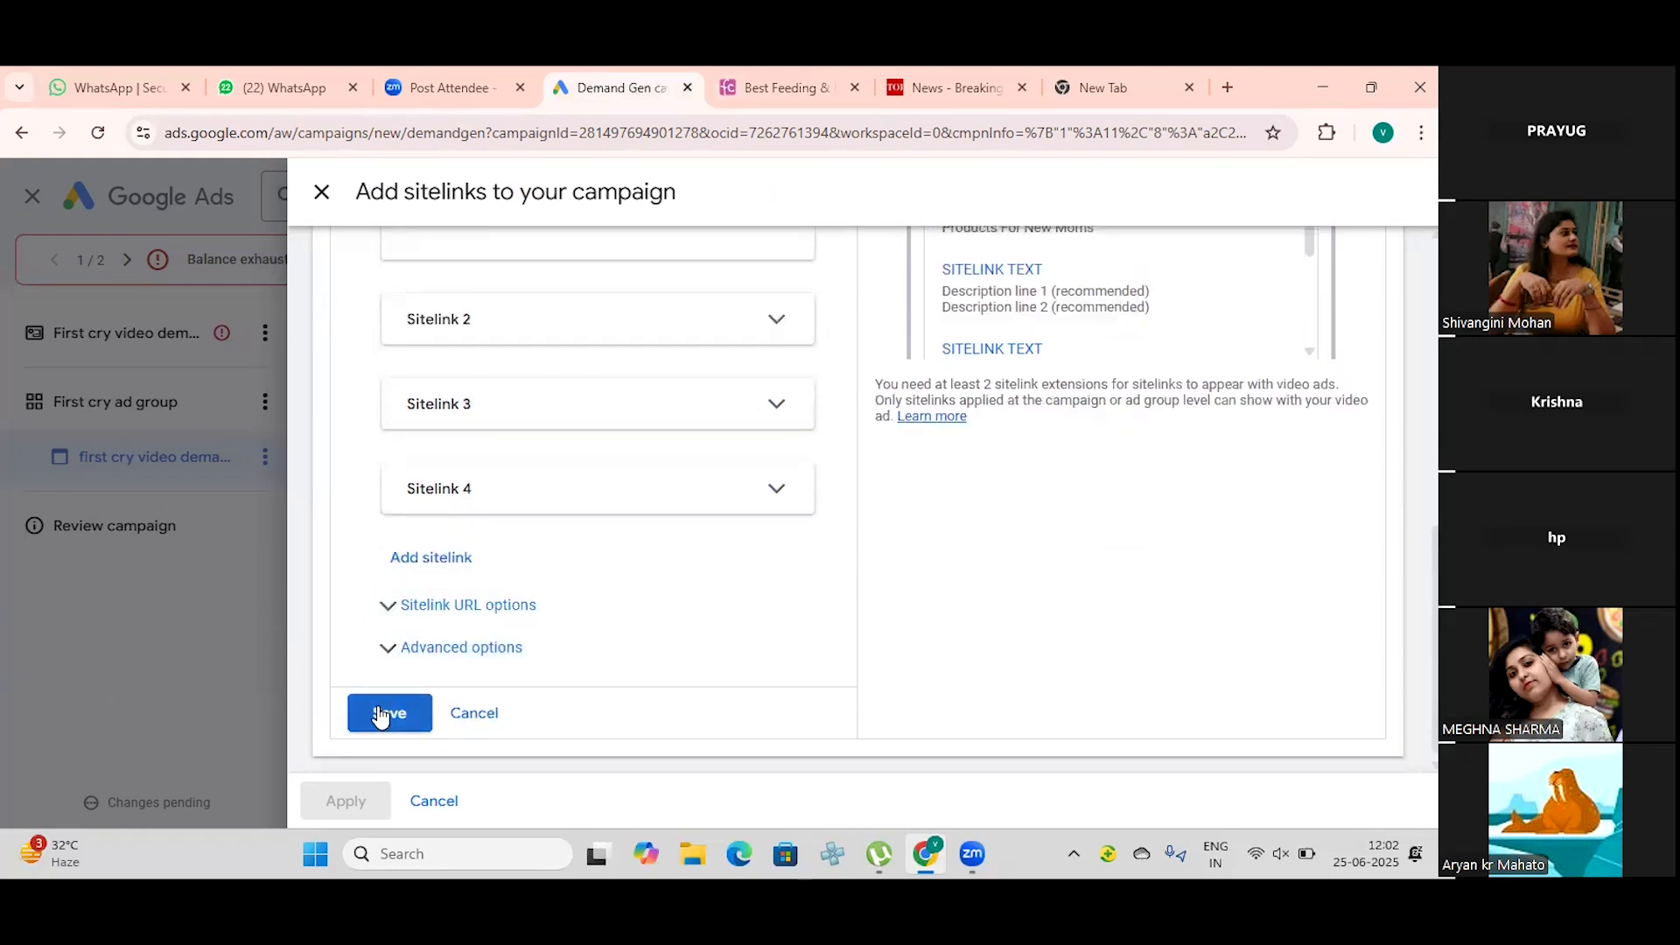
Step: Save the "Nursing Products" sitelink and apply it to the campaign
left_click(379, 716)
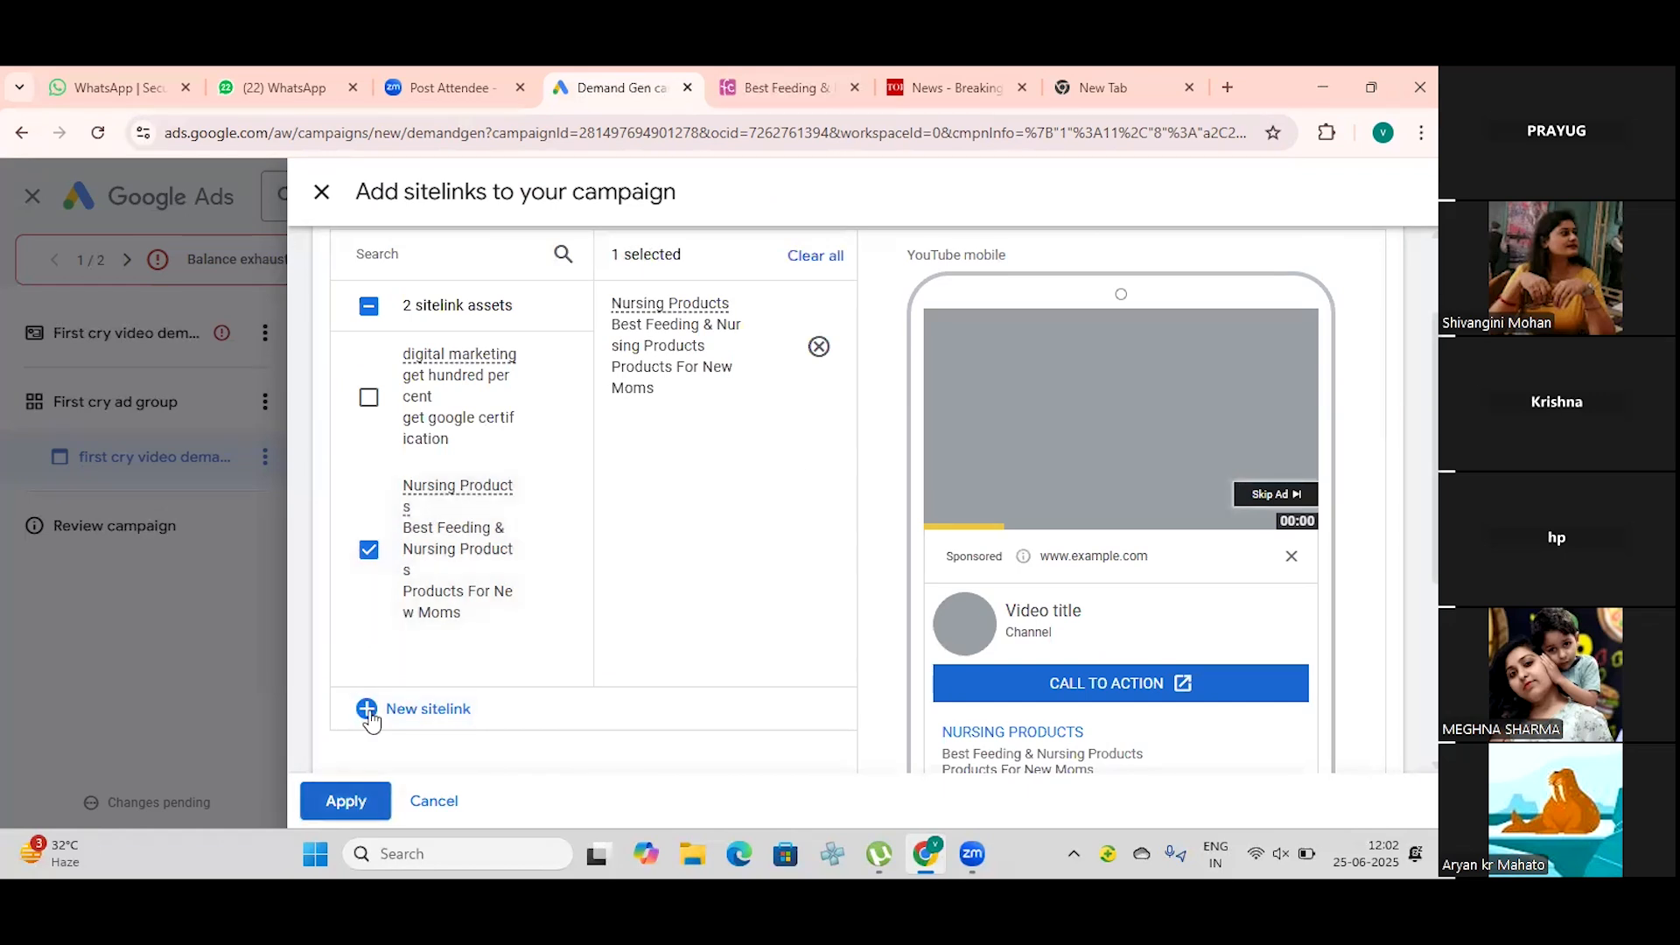
left_click(345, 801)
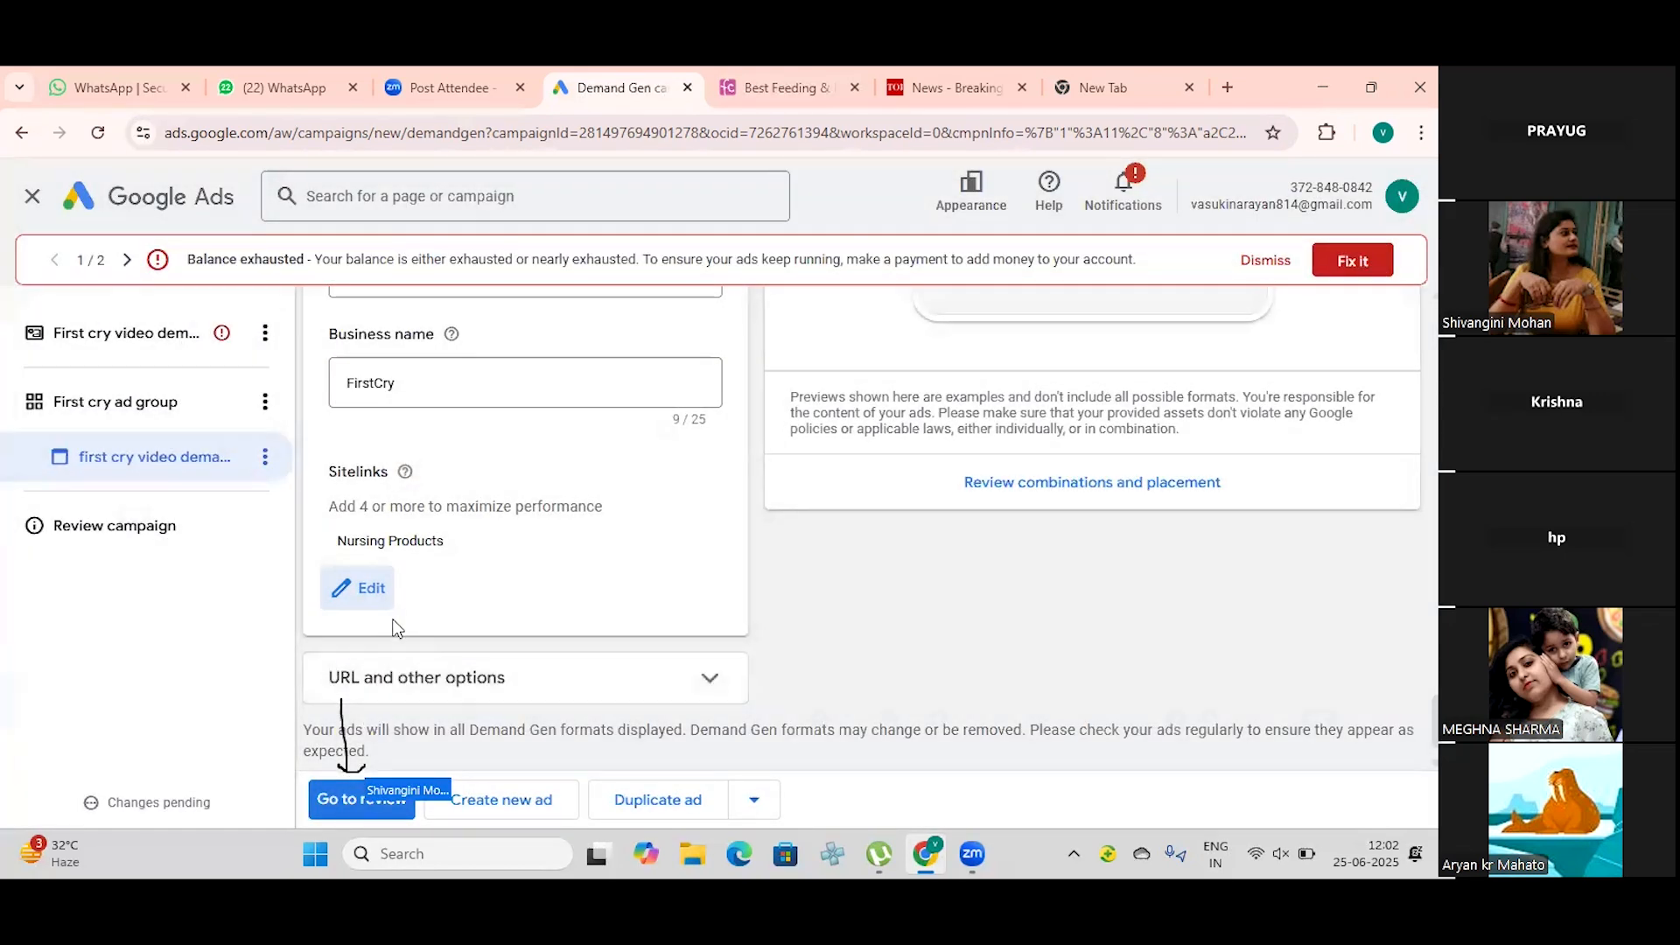
Step: Examine the ad's URL and other options, including the display URL paths, tracking template and final URL suffix
scroll(382, 621, "down", 1)
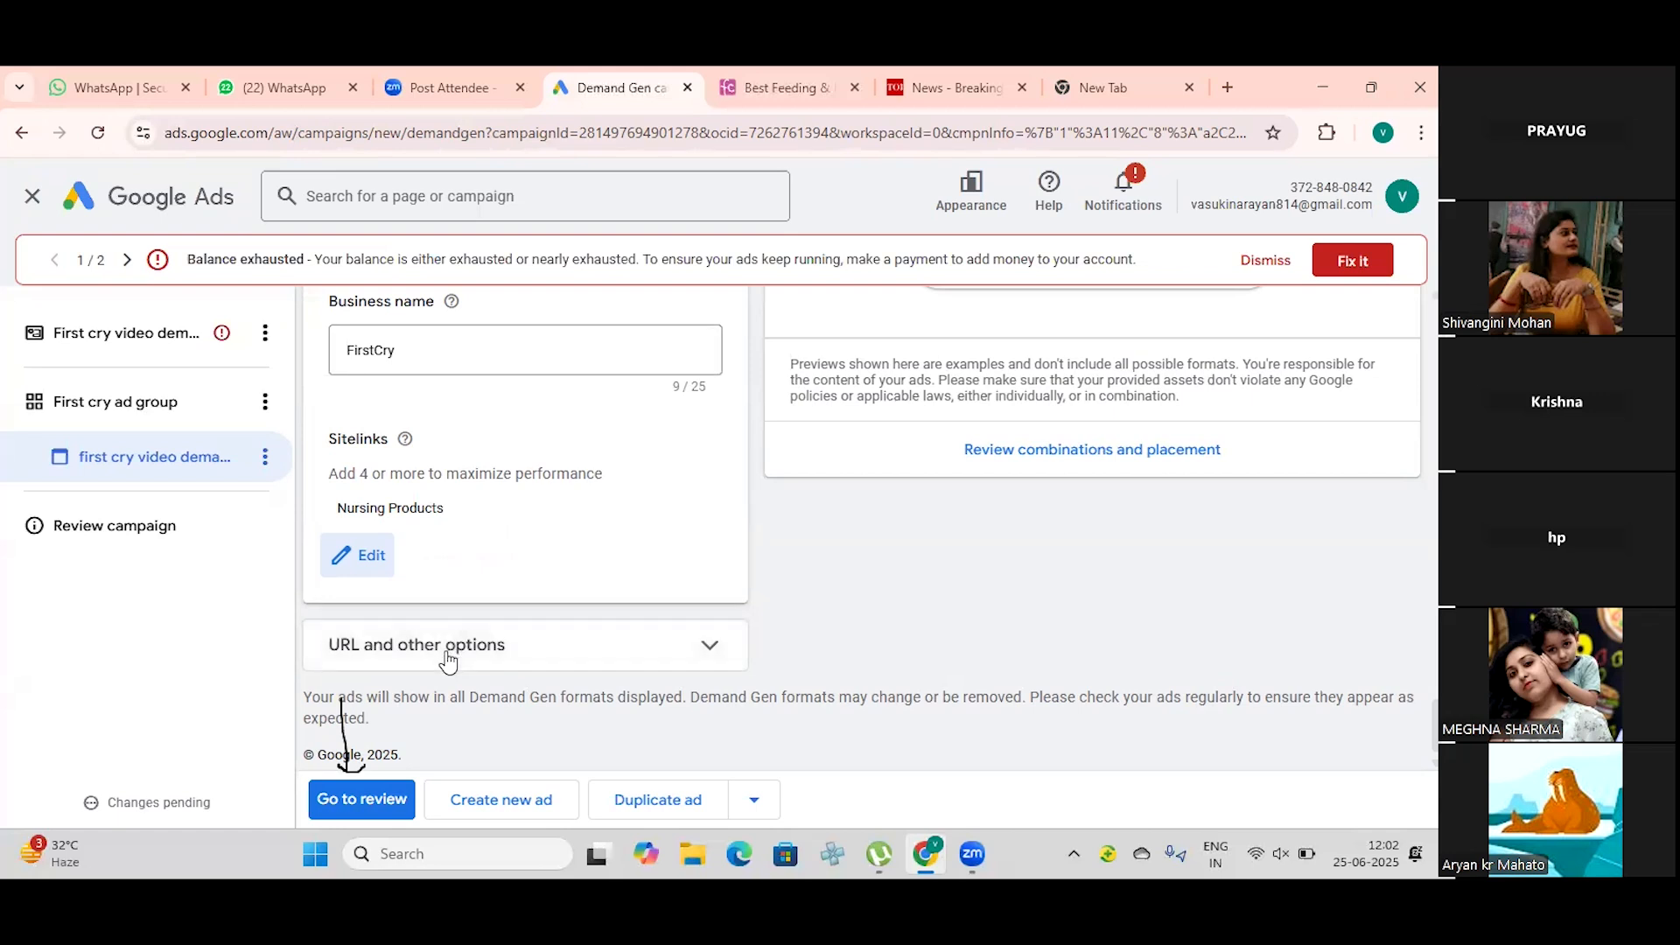
left_click(706, 646)
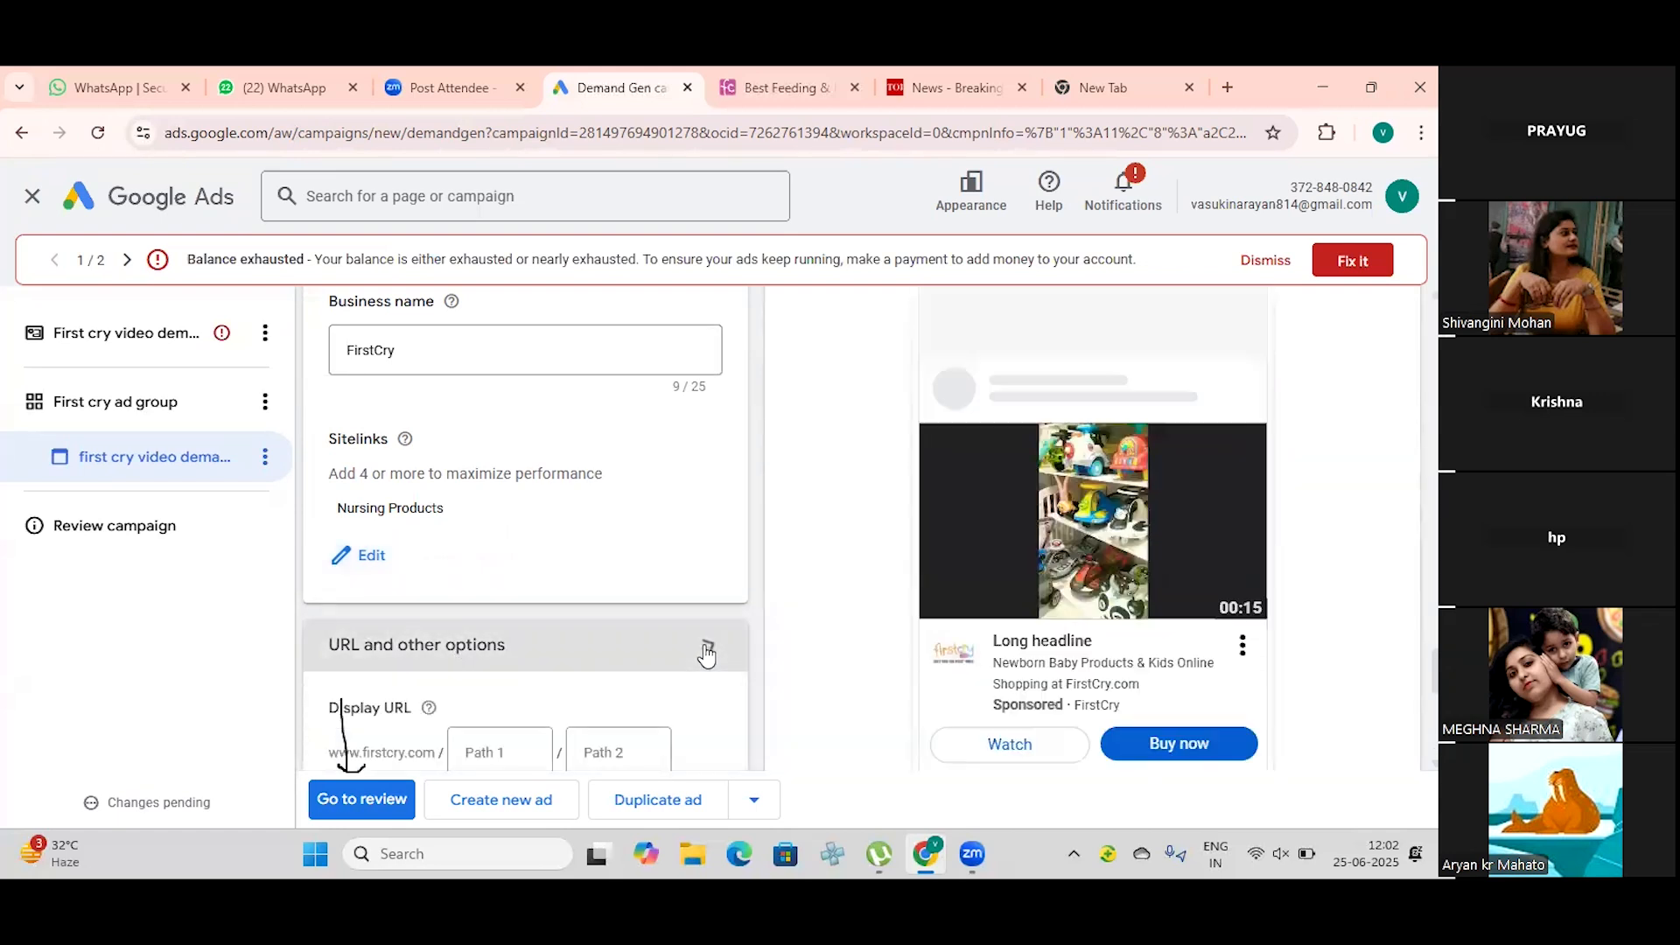
scroll(697, 655, "down", 2)
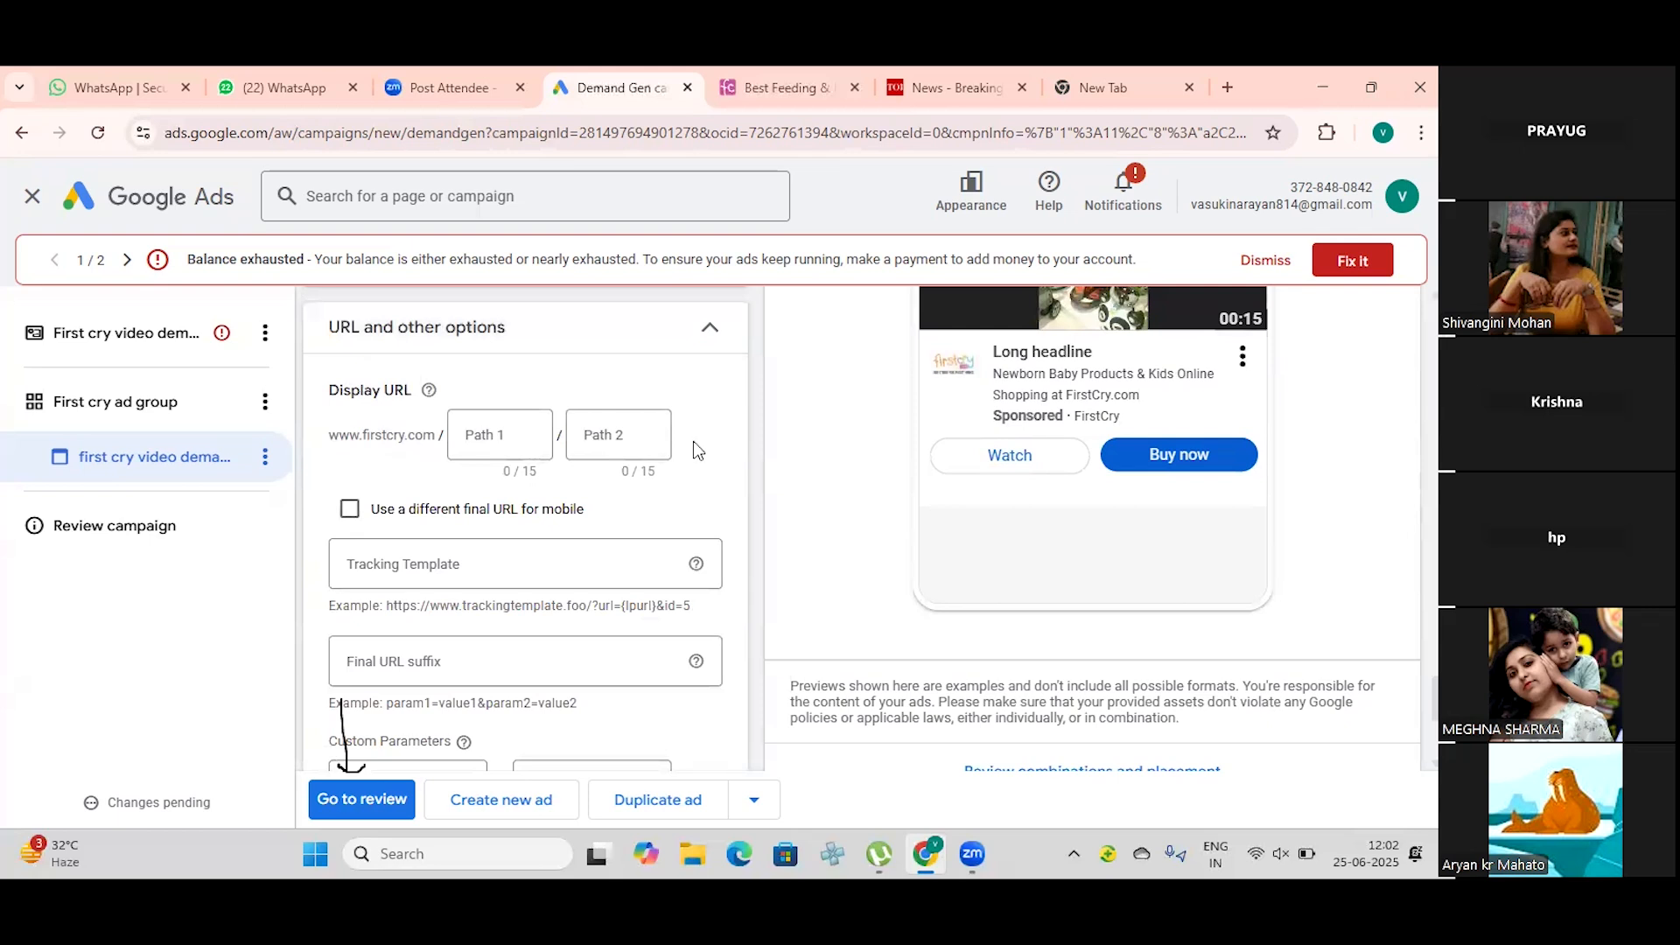
left_click(702, 350)
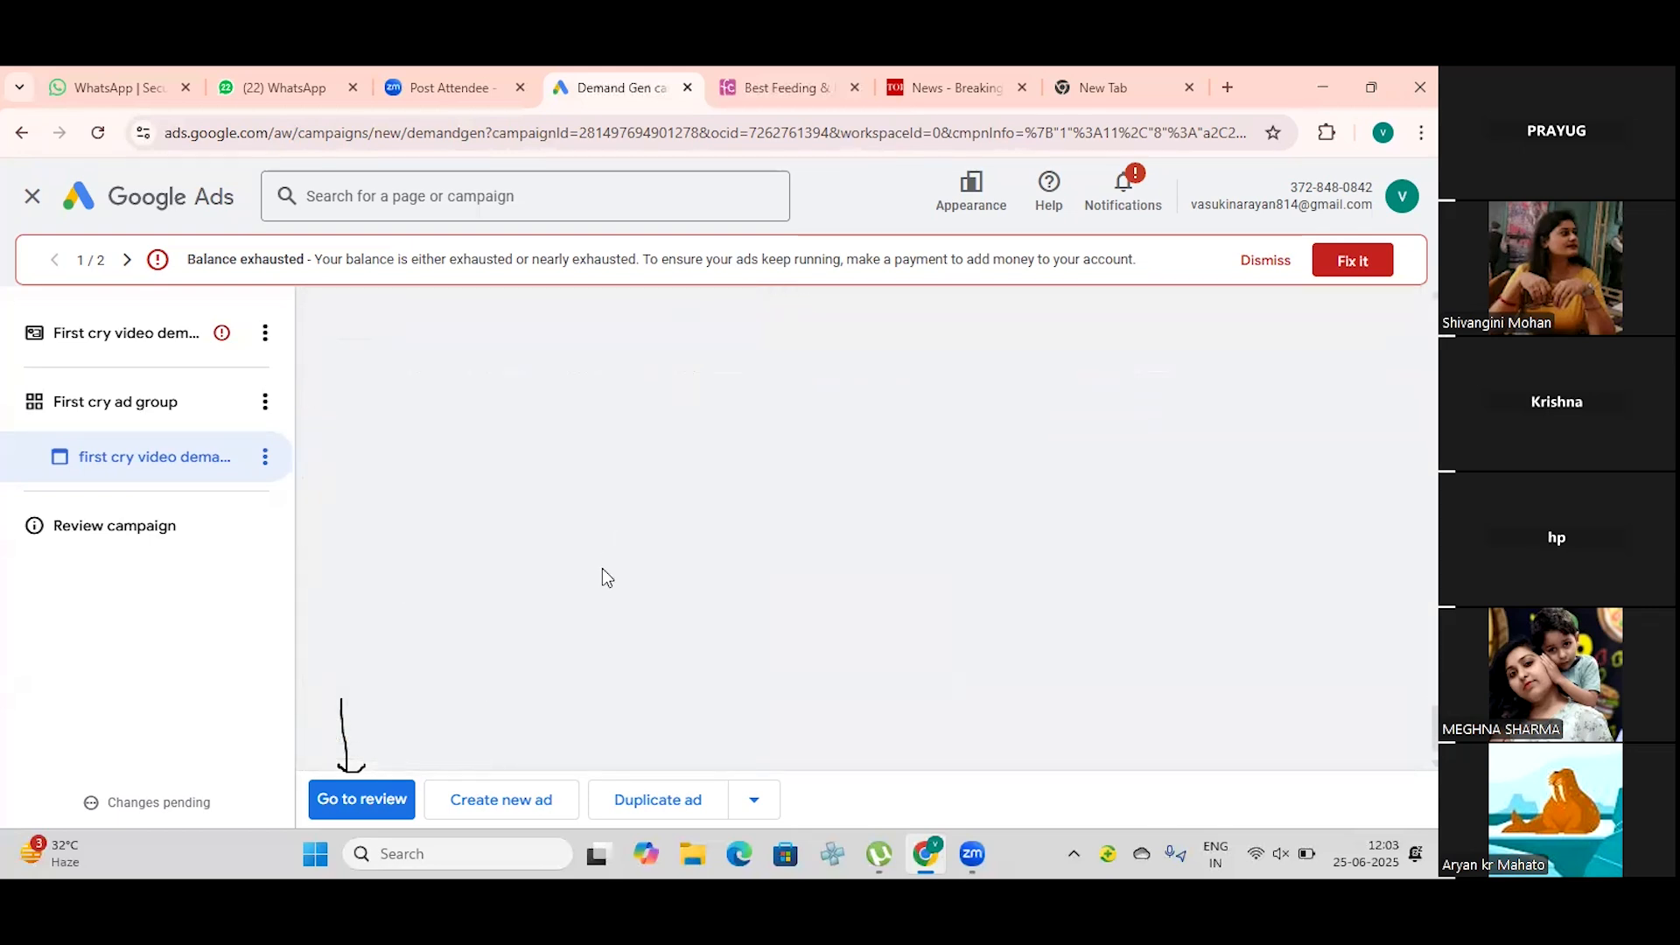
Step: Review the video ad's setup from ad type, logo and video enhancements through headlines and descriptions, along with its preview
scroll(602, 569, "up", 8)
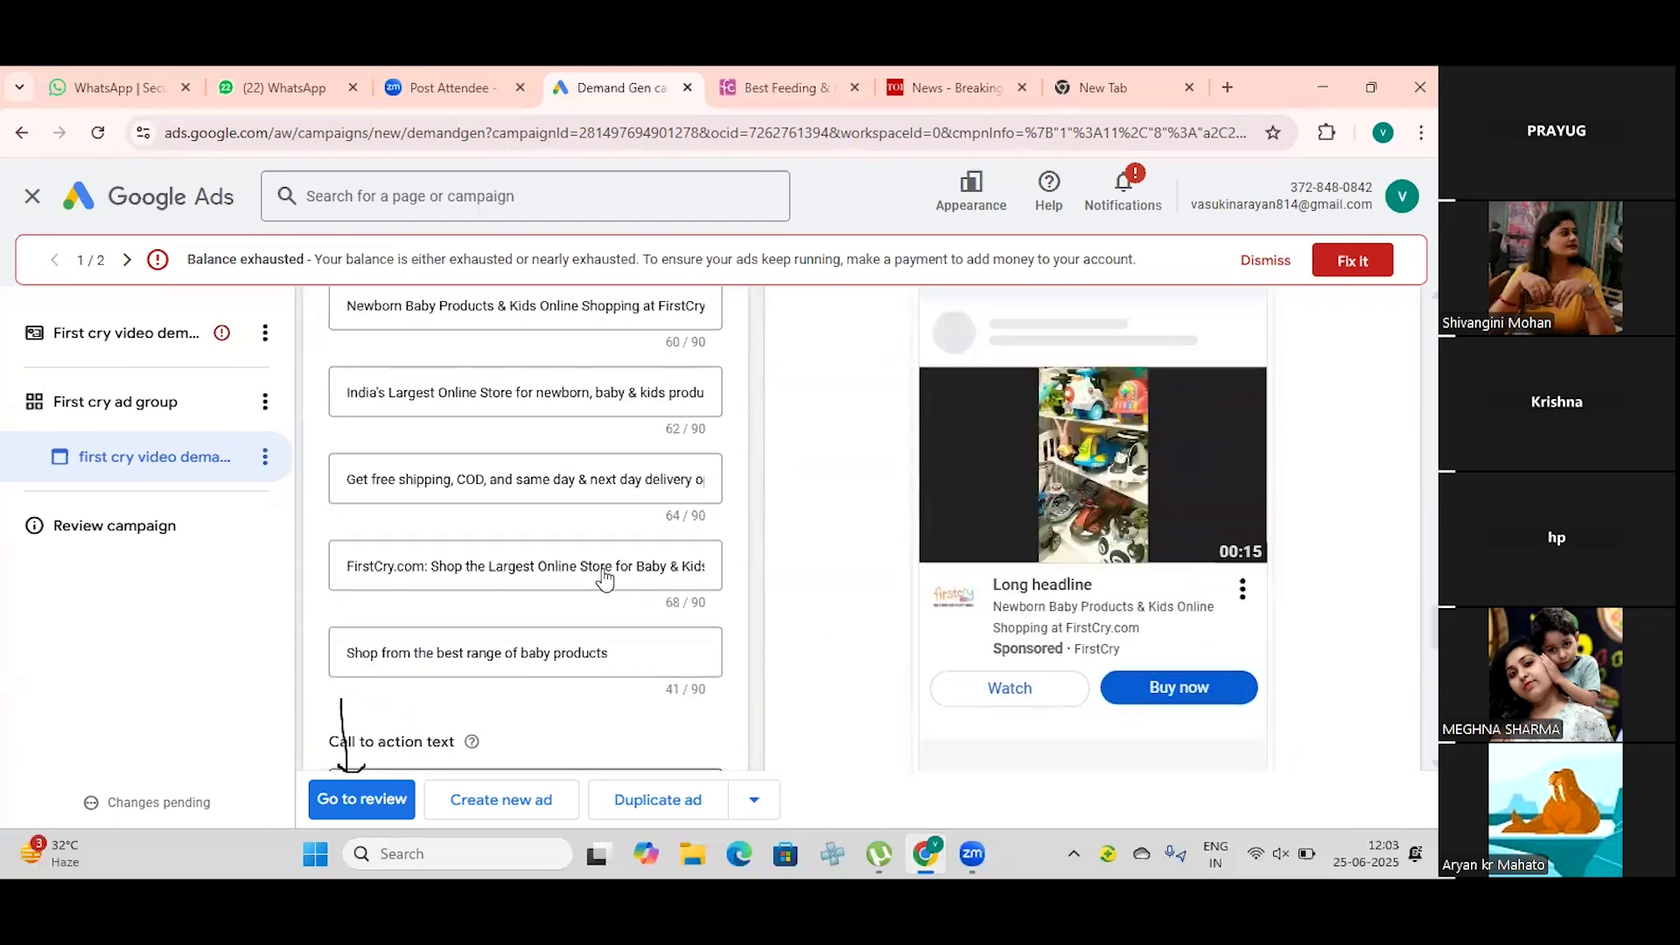
scroll(604, 578, "up", 2)
scroll(603, 577, "down", 10)
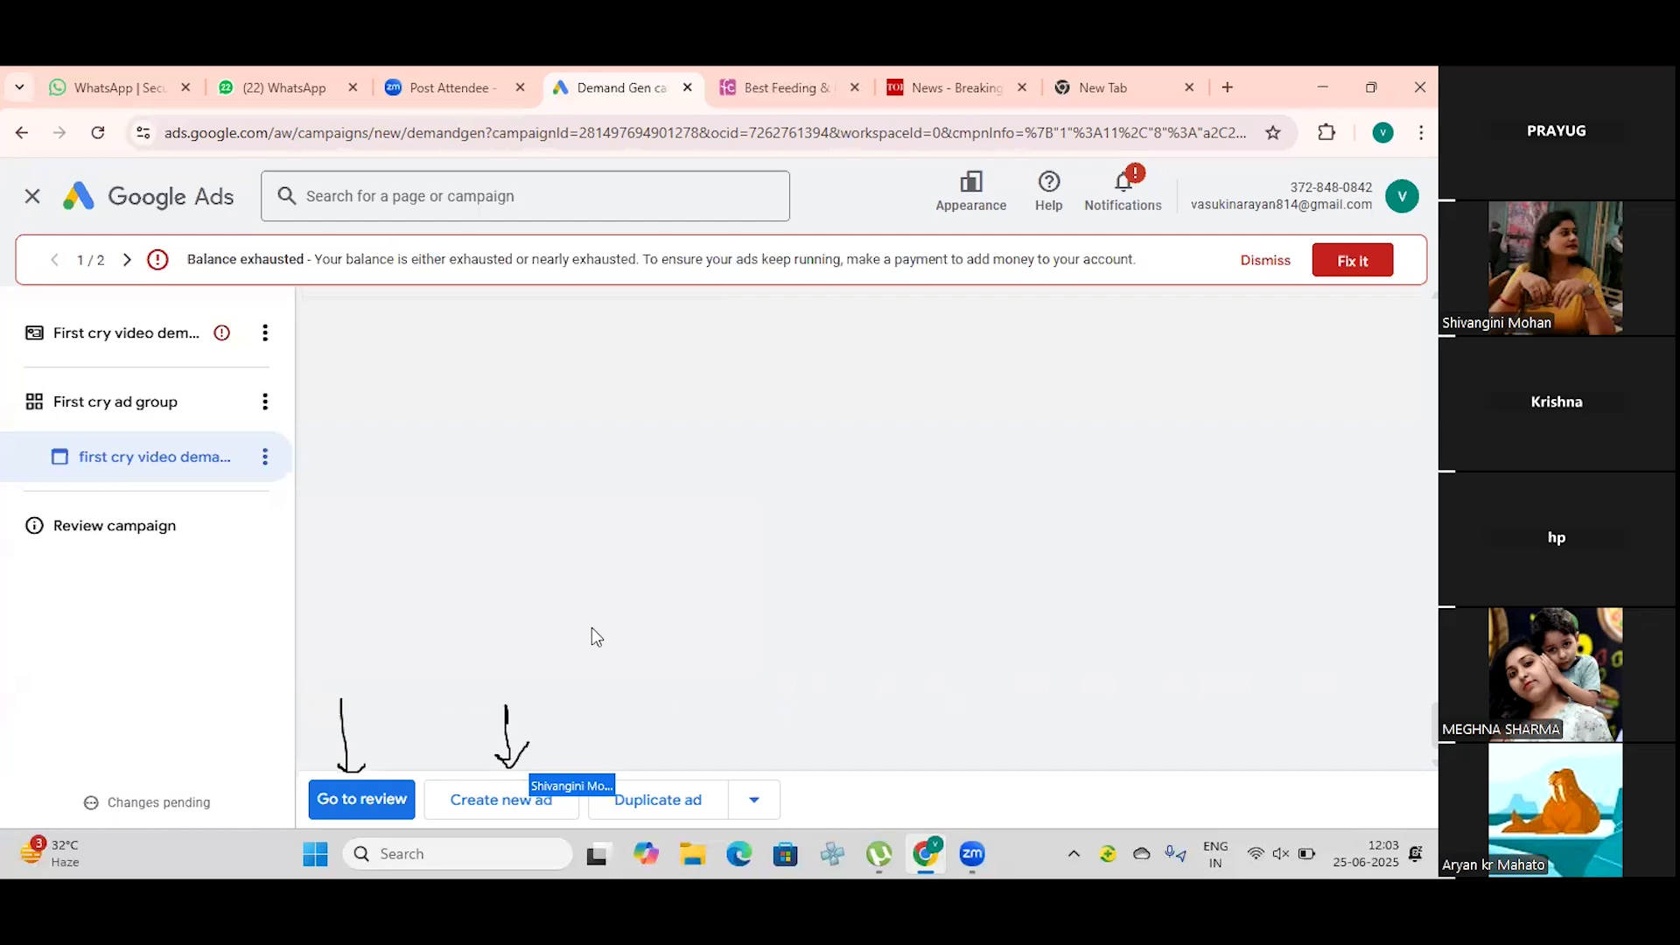
scroll(594, 633, "up", 7)
scroll(595, 638, "up", 10)
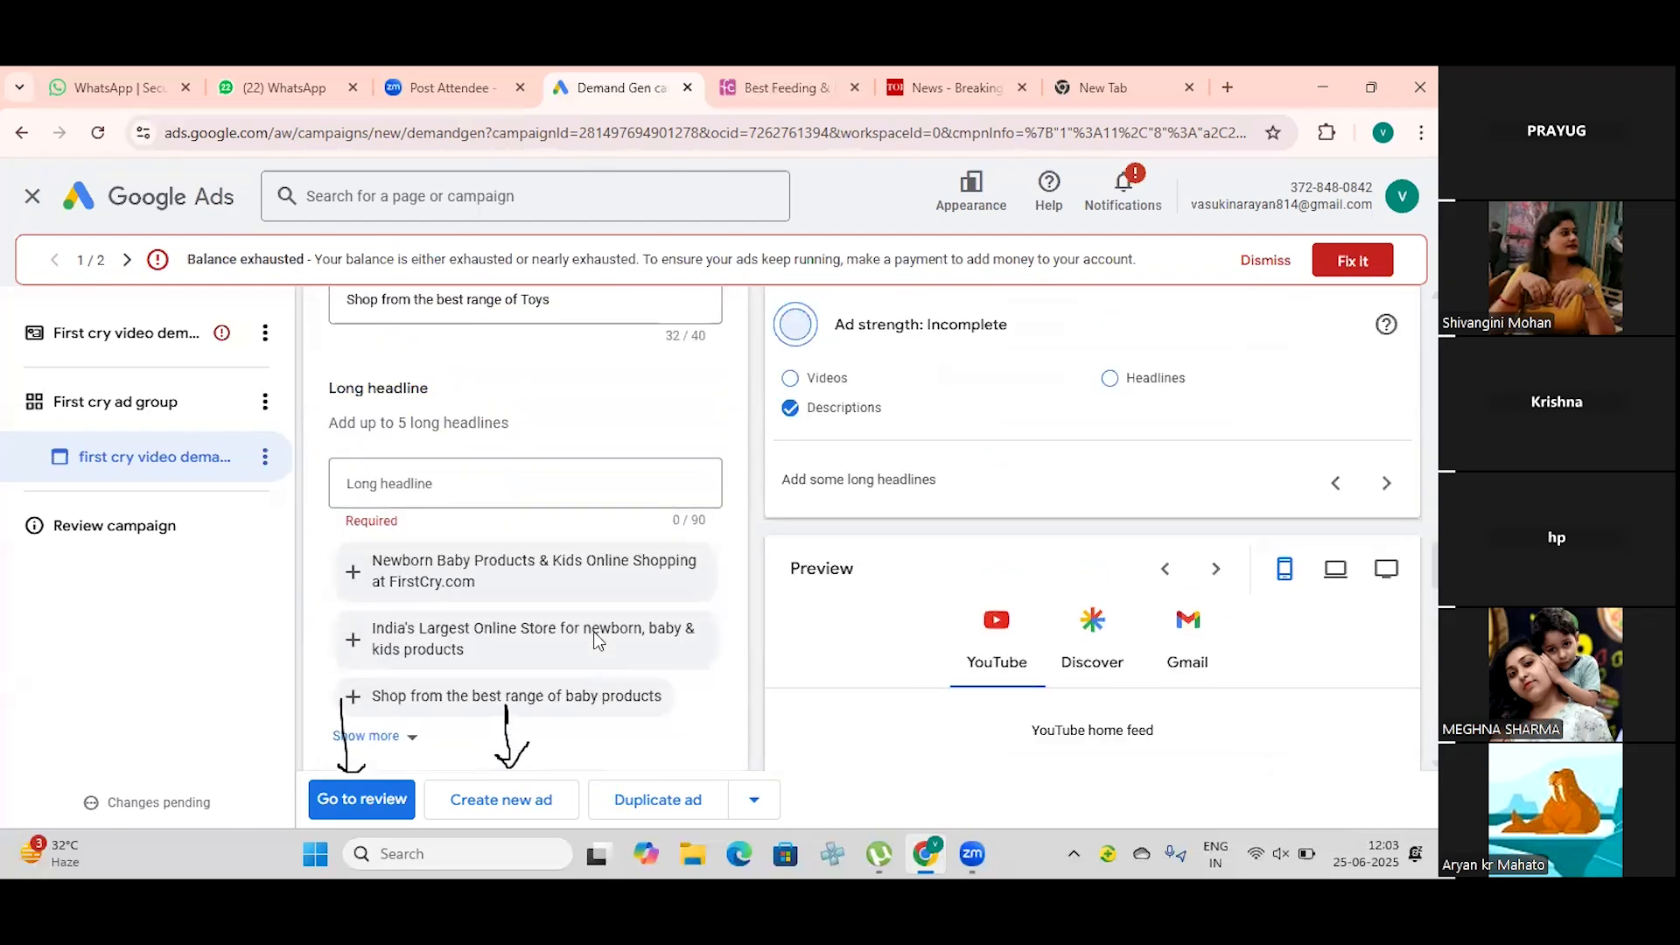
scroll(596, 641, "up", 10)
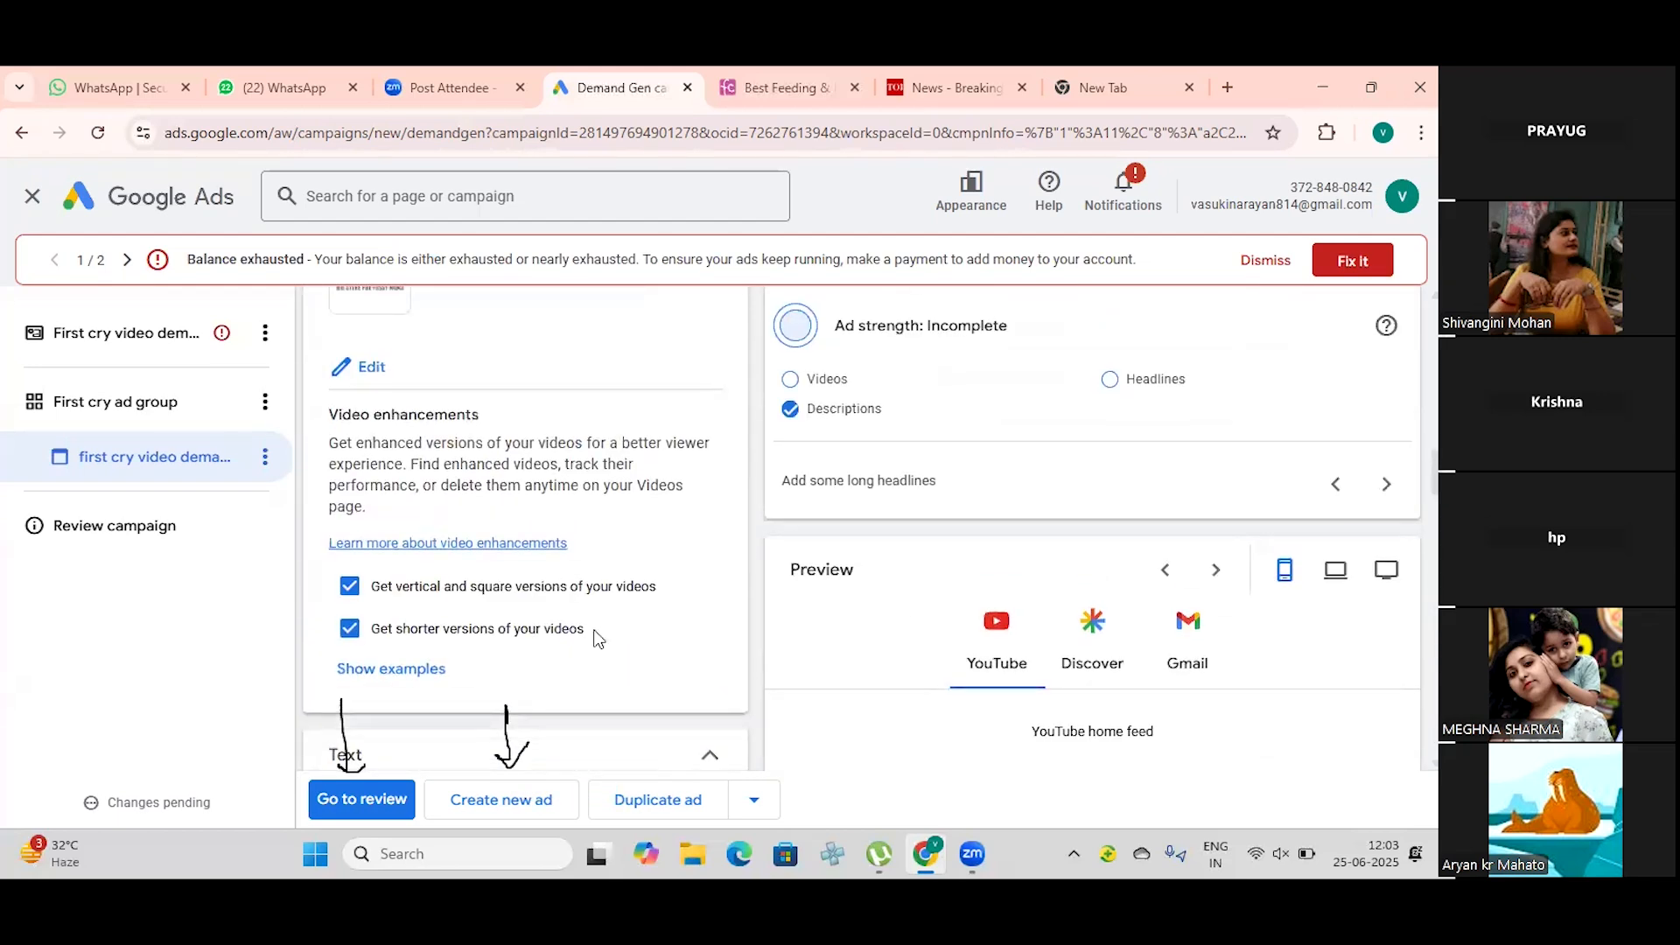
scroll(595, 636, "up", 3)
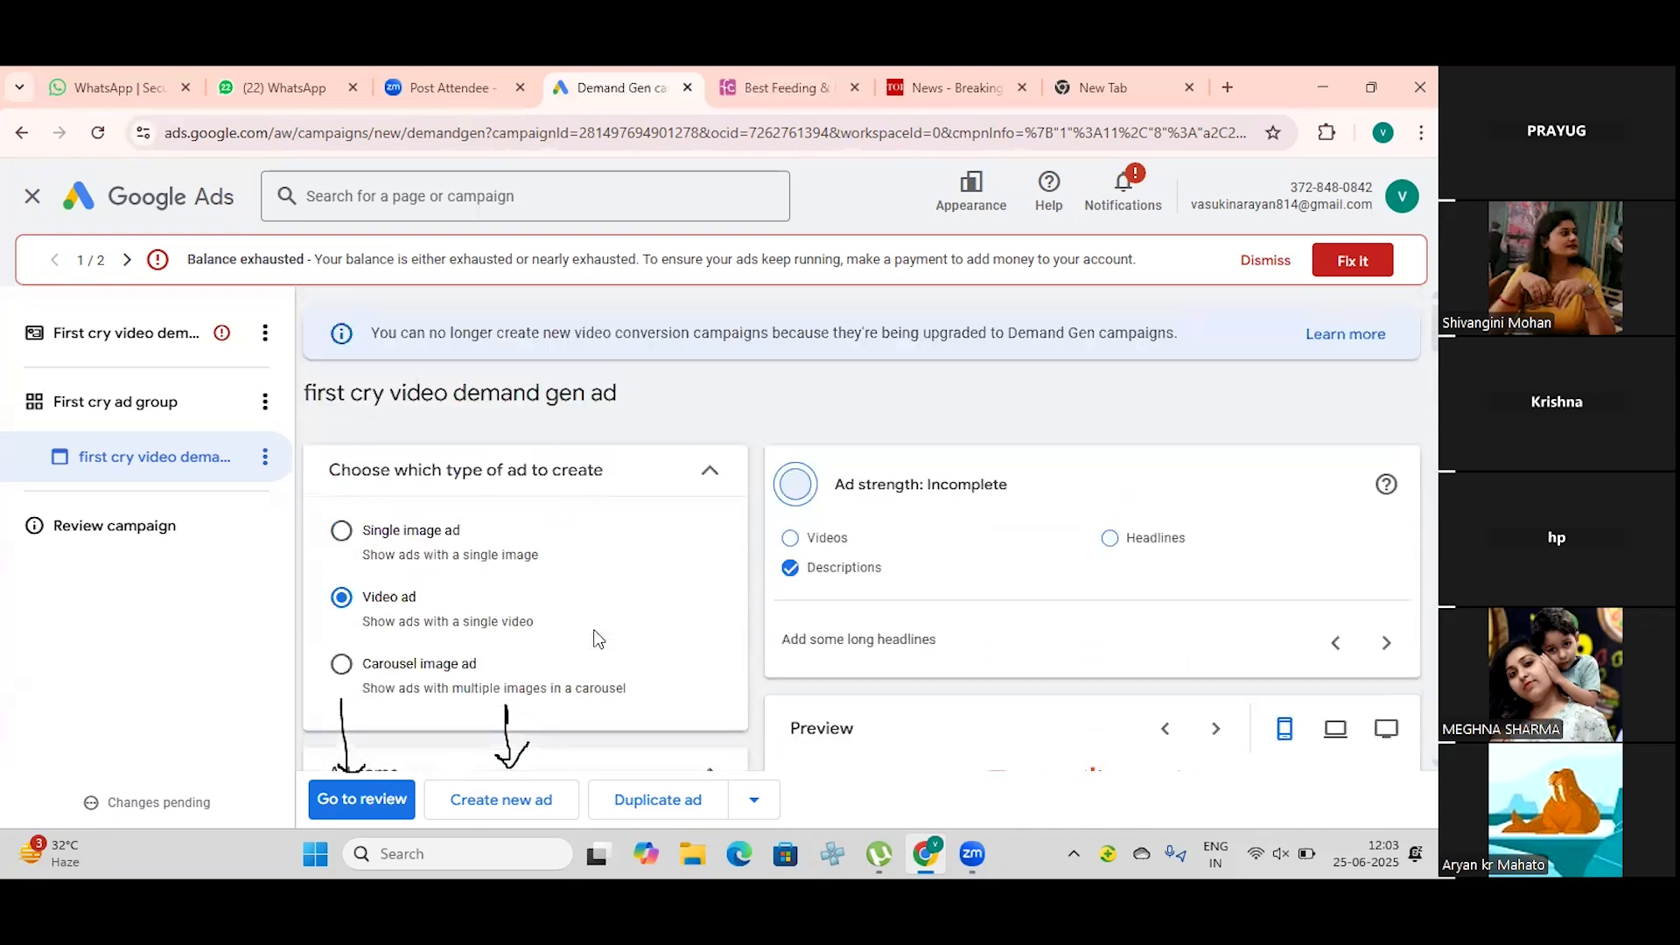
scroll(596, 641, "down", 2)
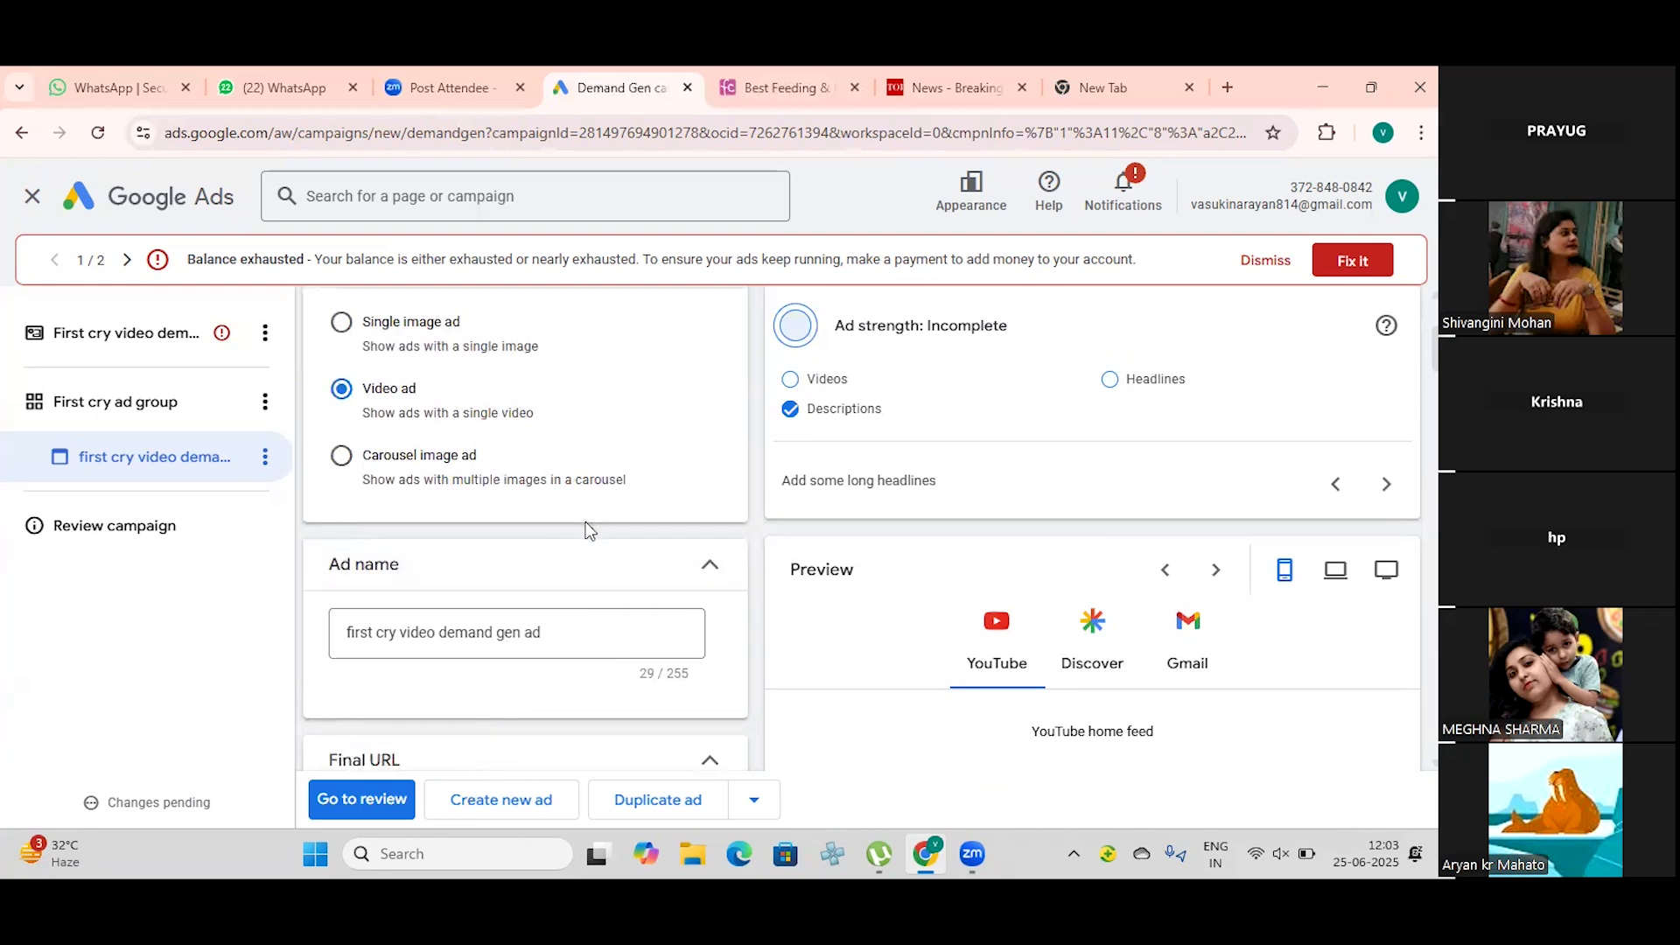
scroll(585, 522, "down", 10)
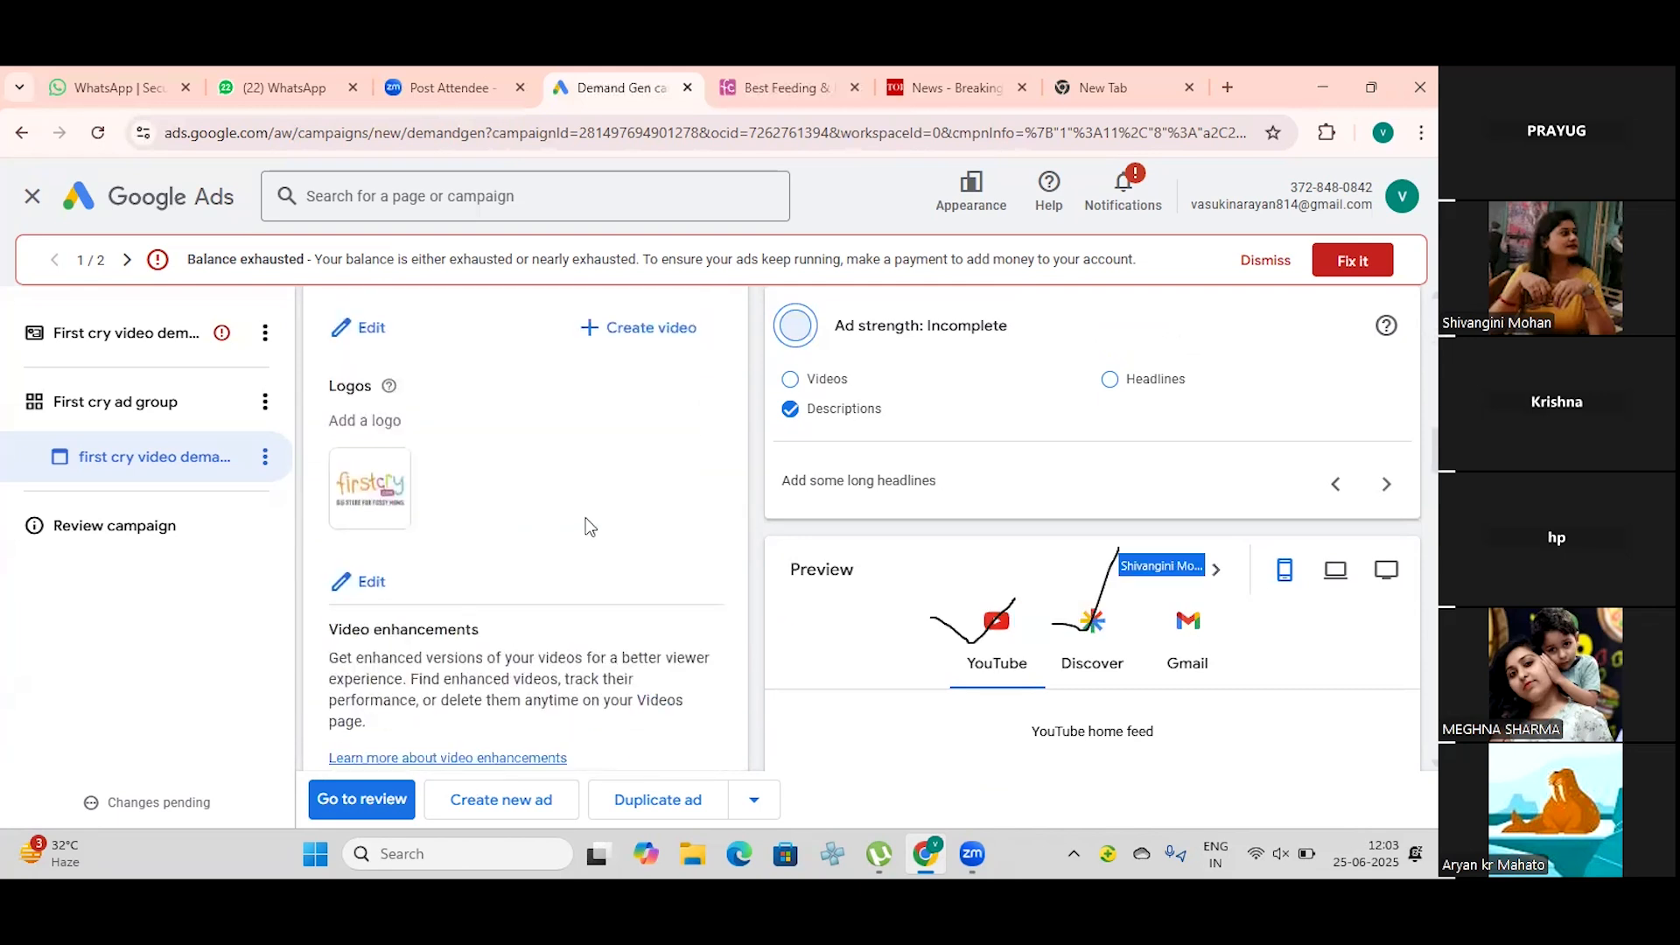
scroll(577, 542, "down", 2)
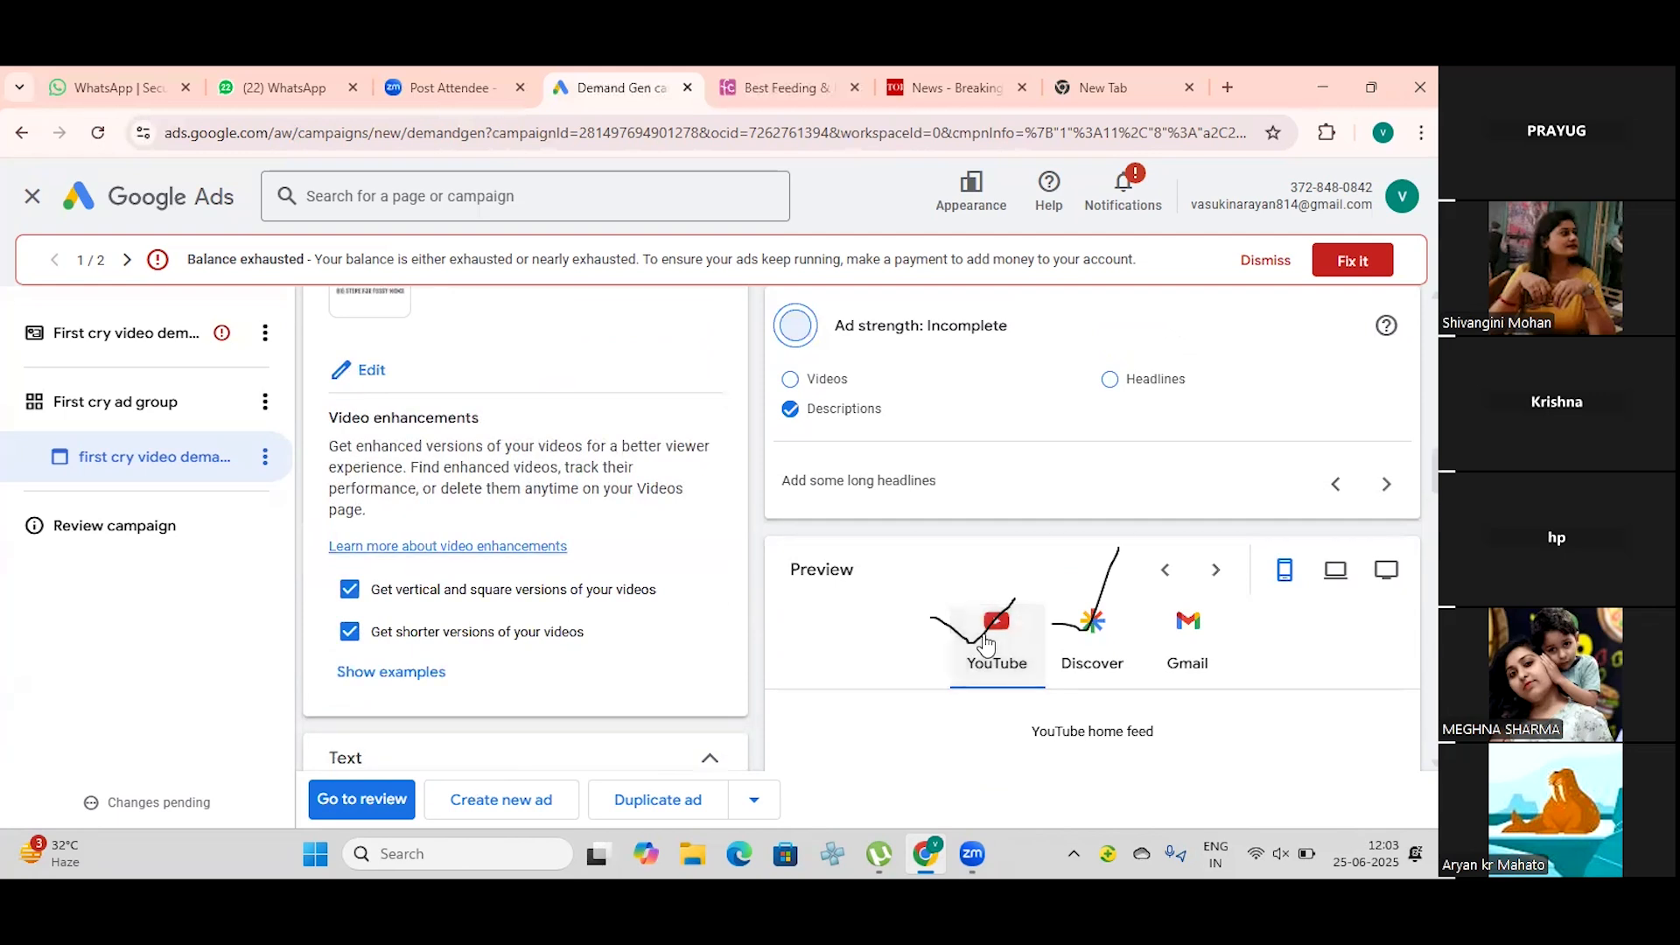
scroll(986, 643, "down", 1)
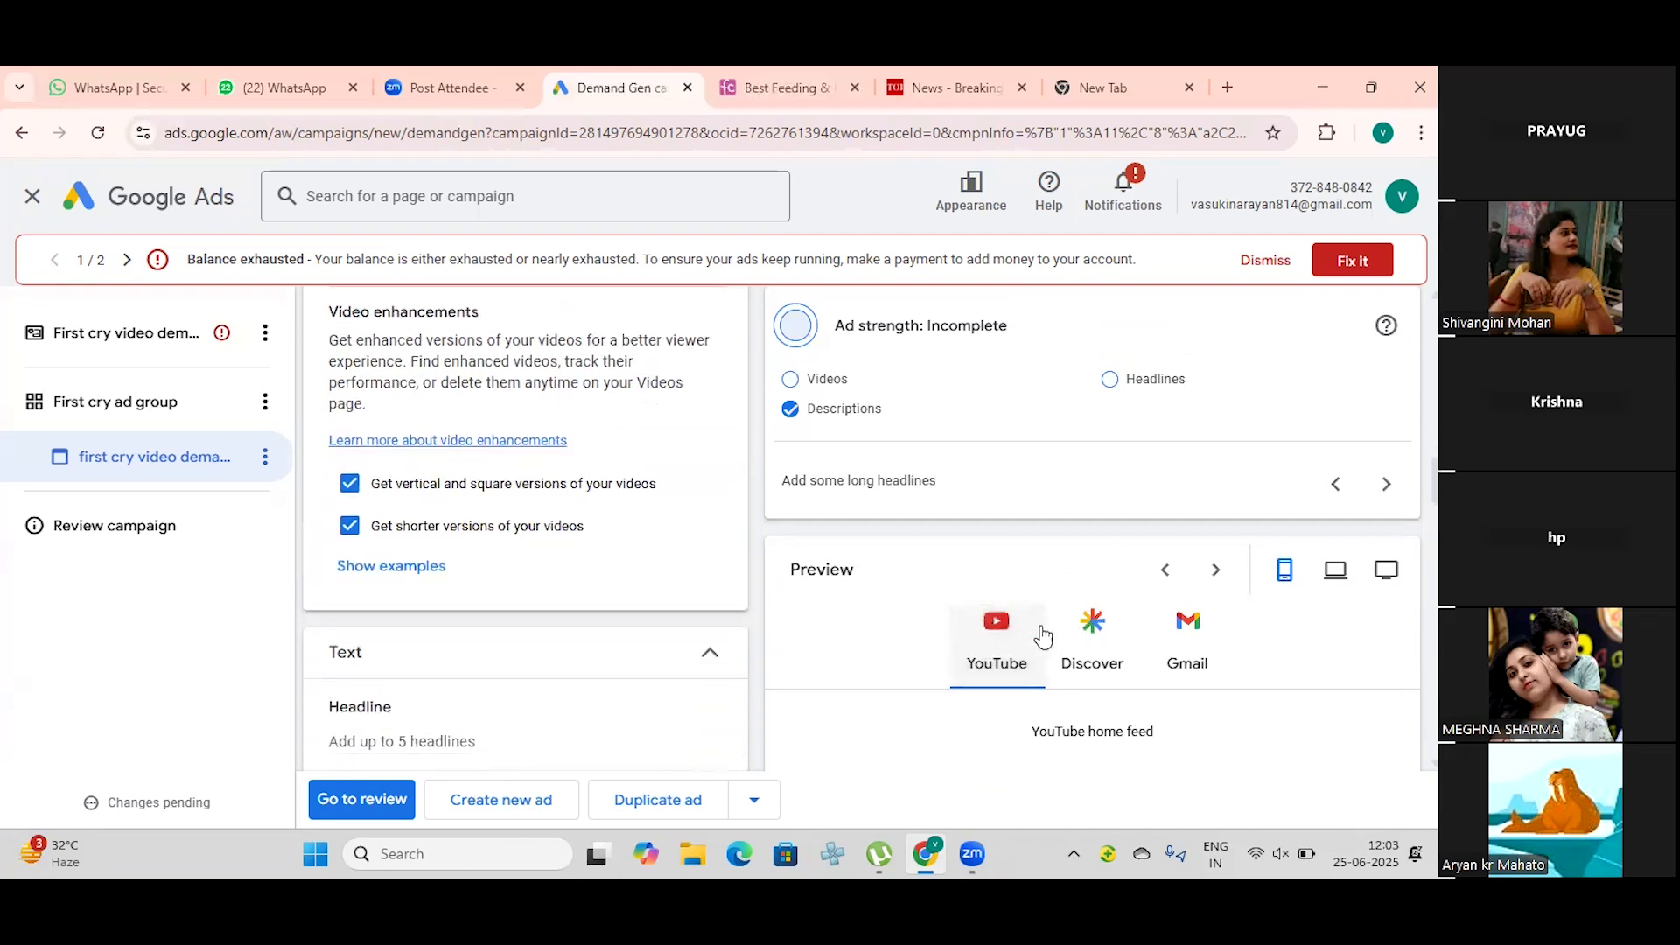
scroll(1015, 633, "down", 10)
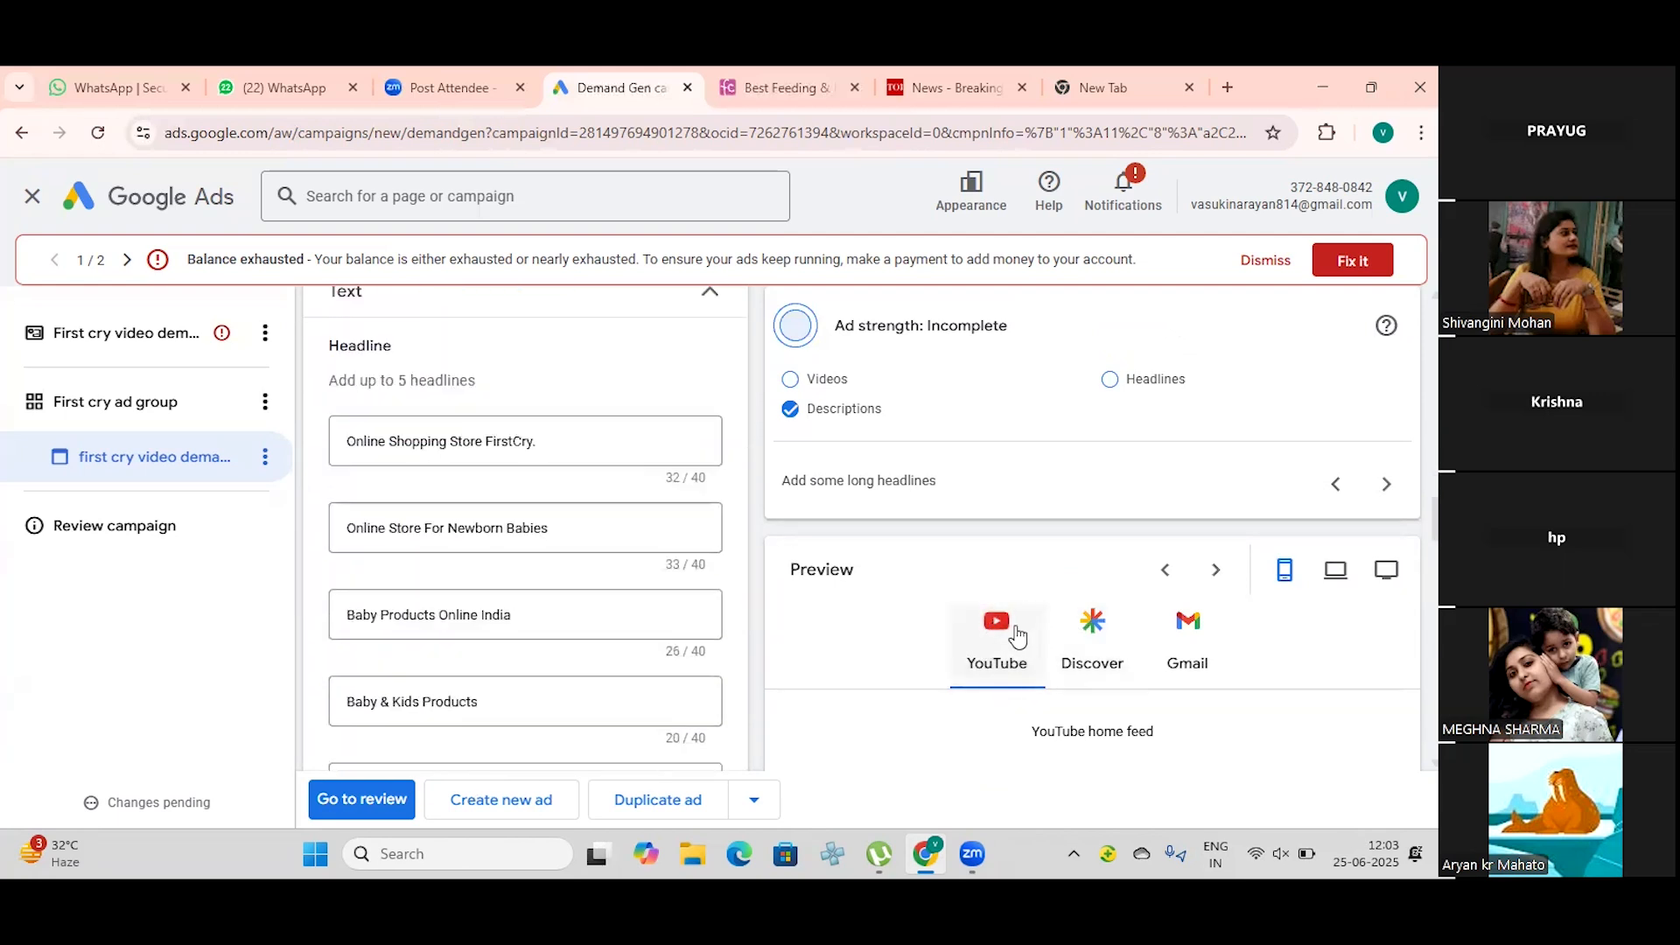
scroll(1015, 626, "down", 4)
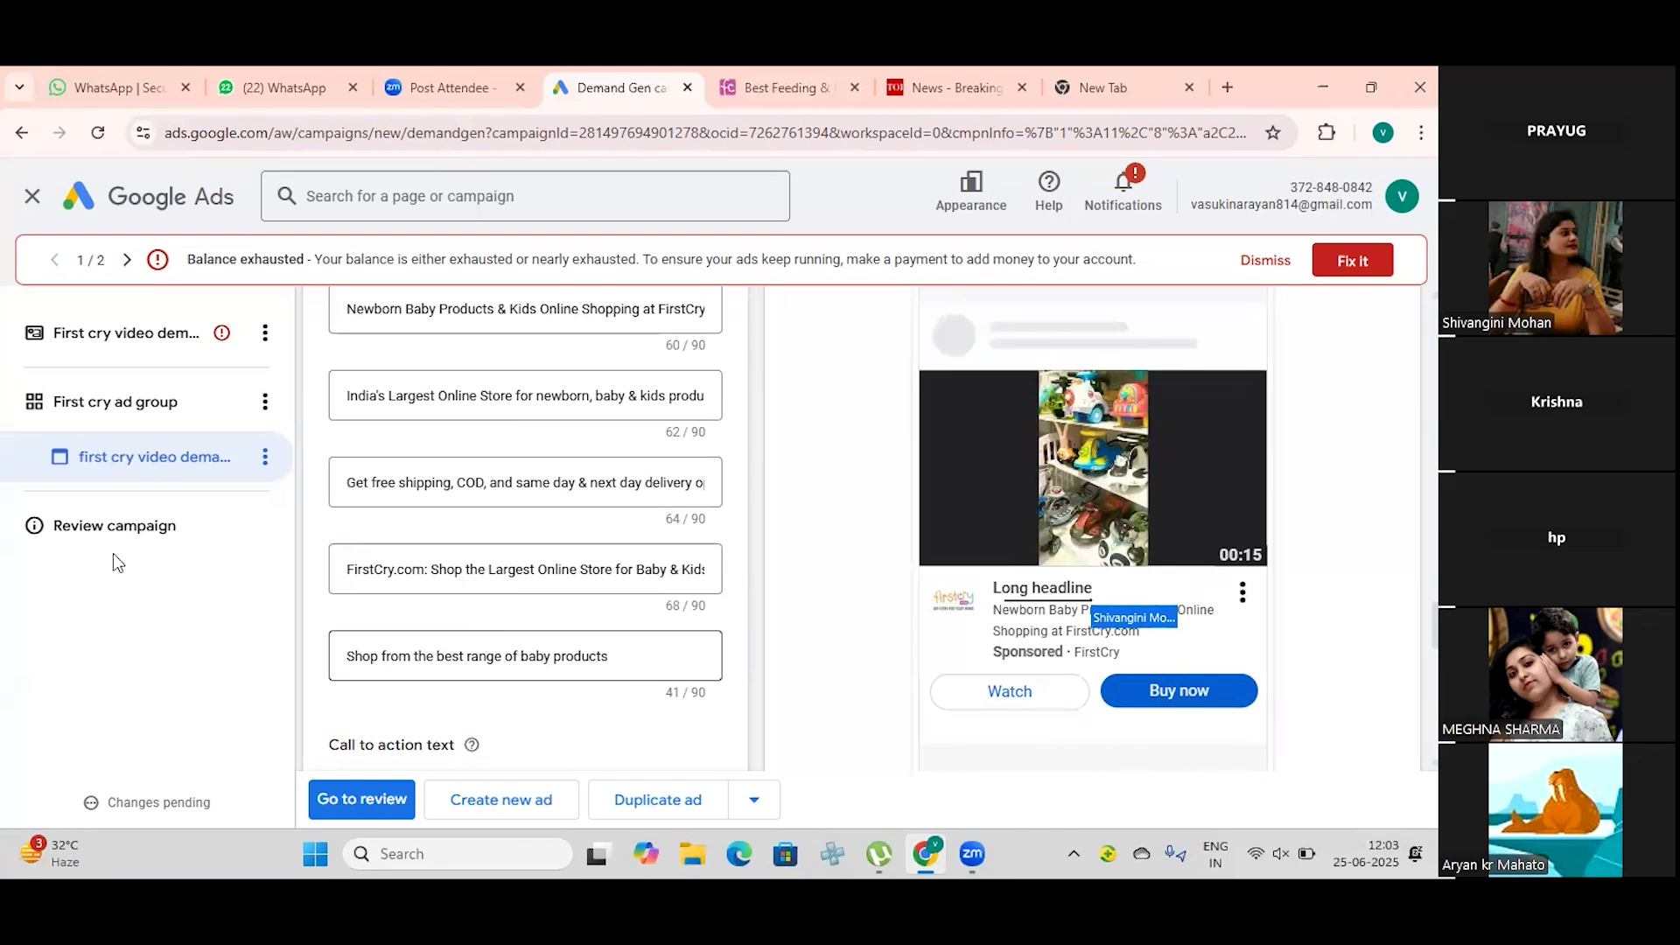
Step: Add the suggested long headline "Newborn Baby Products & Kids Online Shopping at FirstCry.com" to the video ad
scroll(441, 462, "up", 4)
left_click(425, 488)
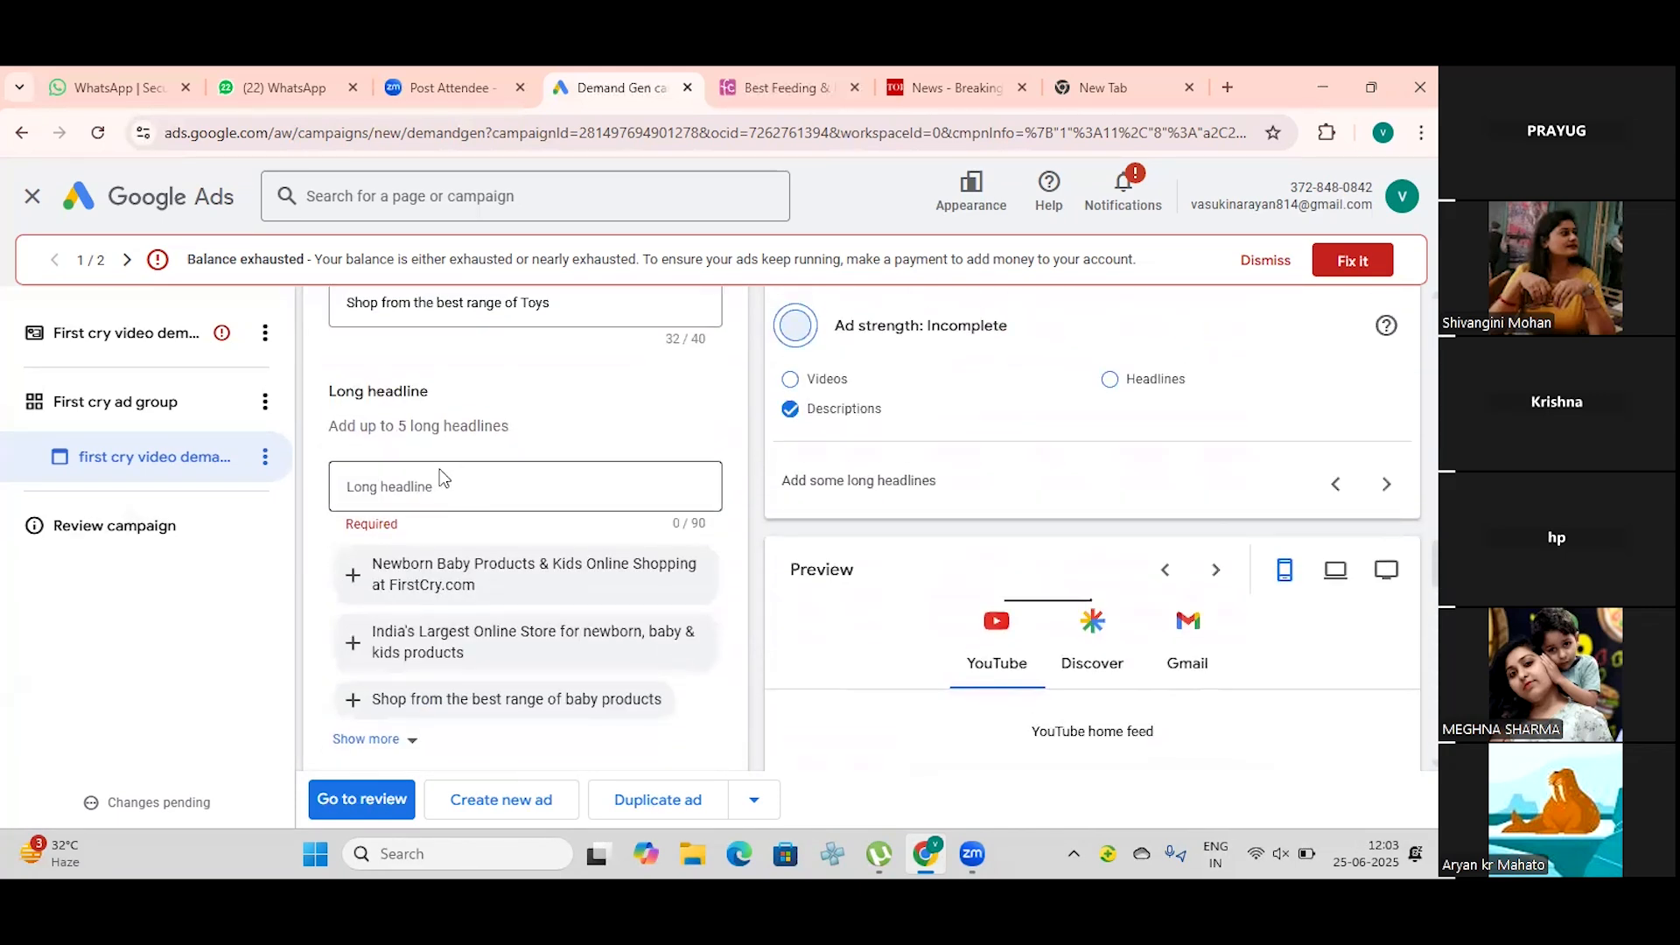
left_click(423, 486)
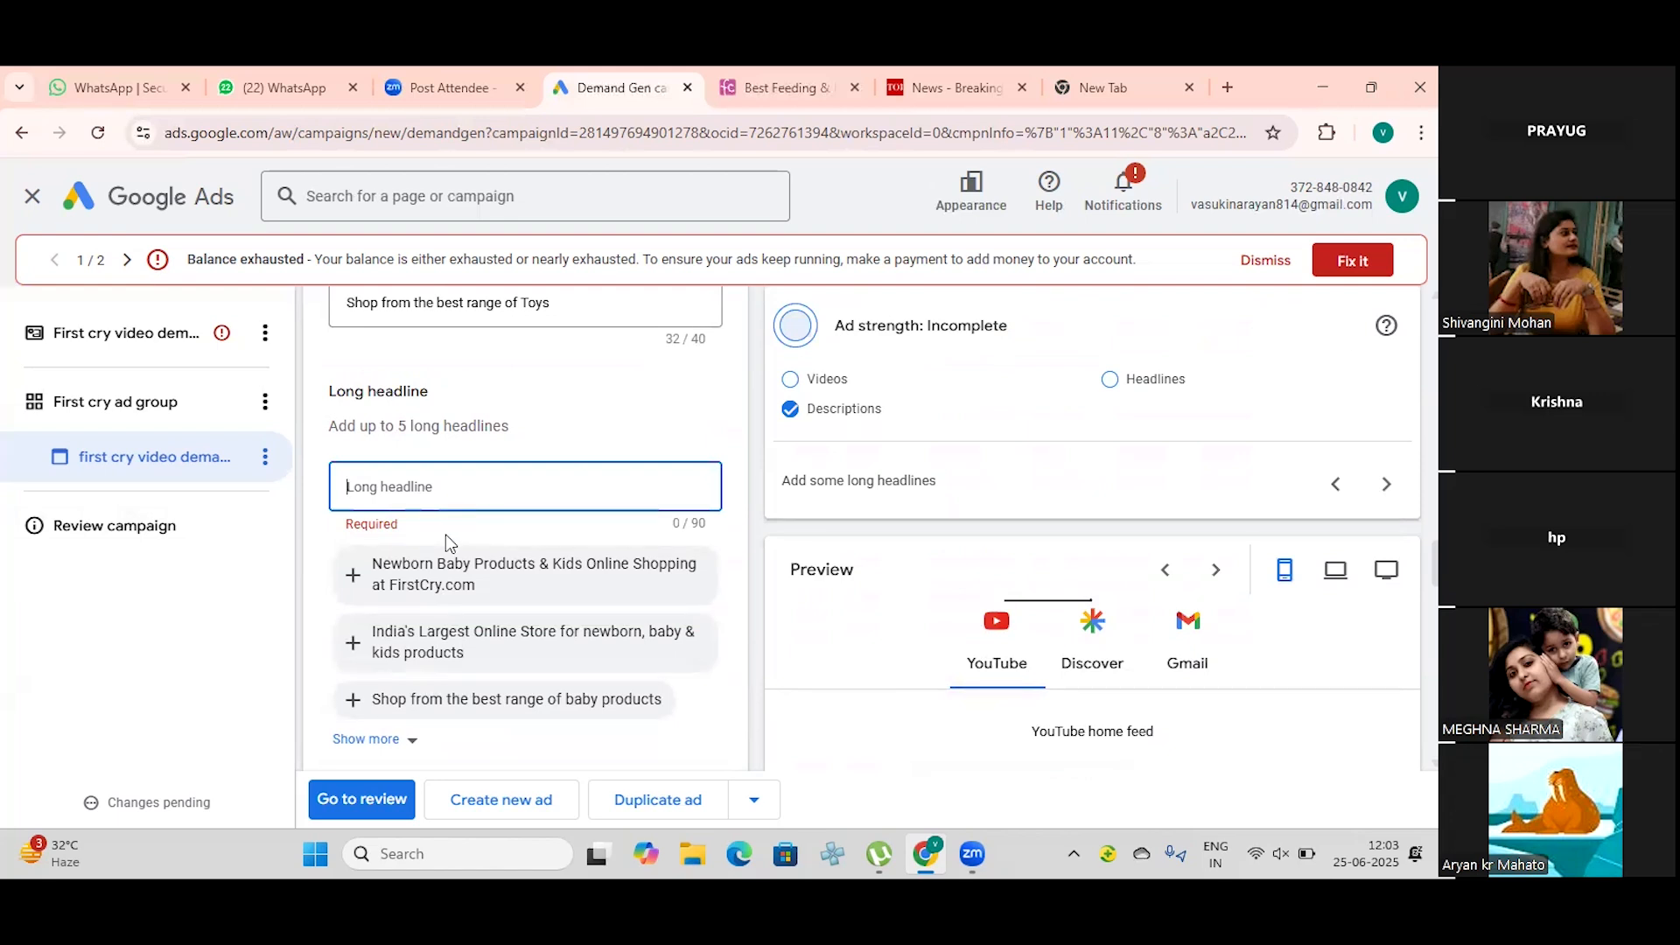
left_click(446, 569)
left_click(446, 564)
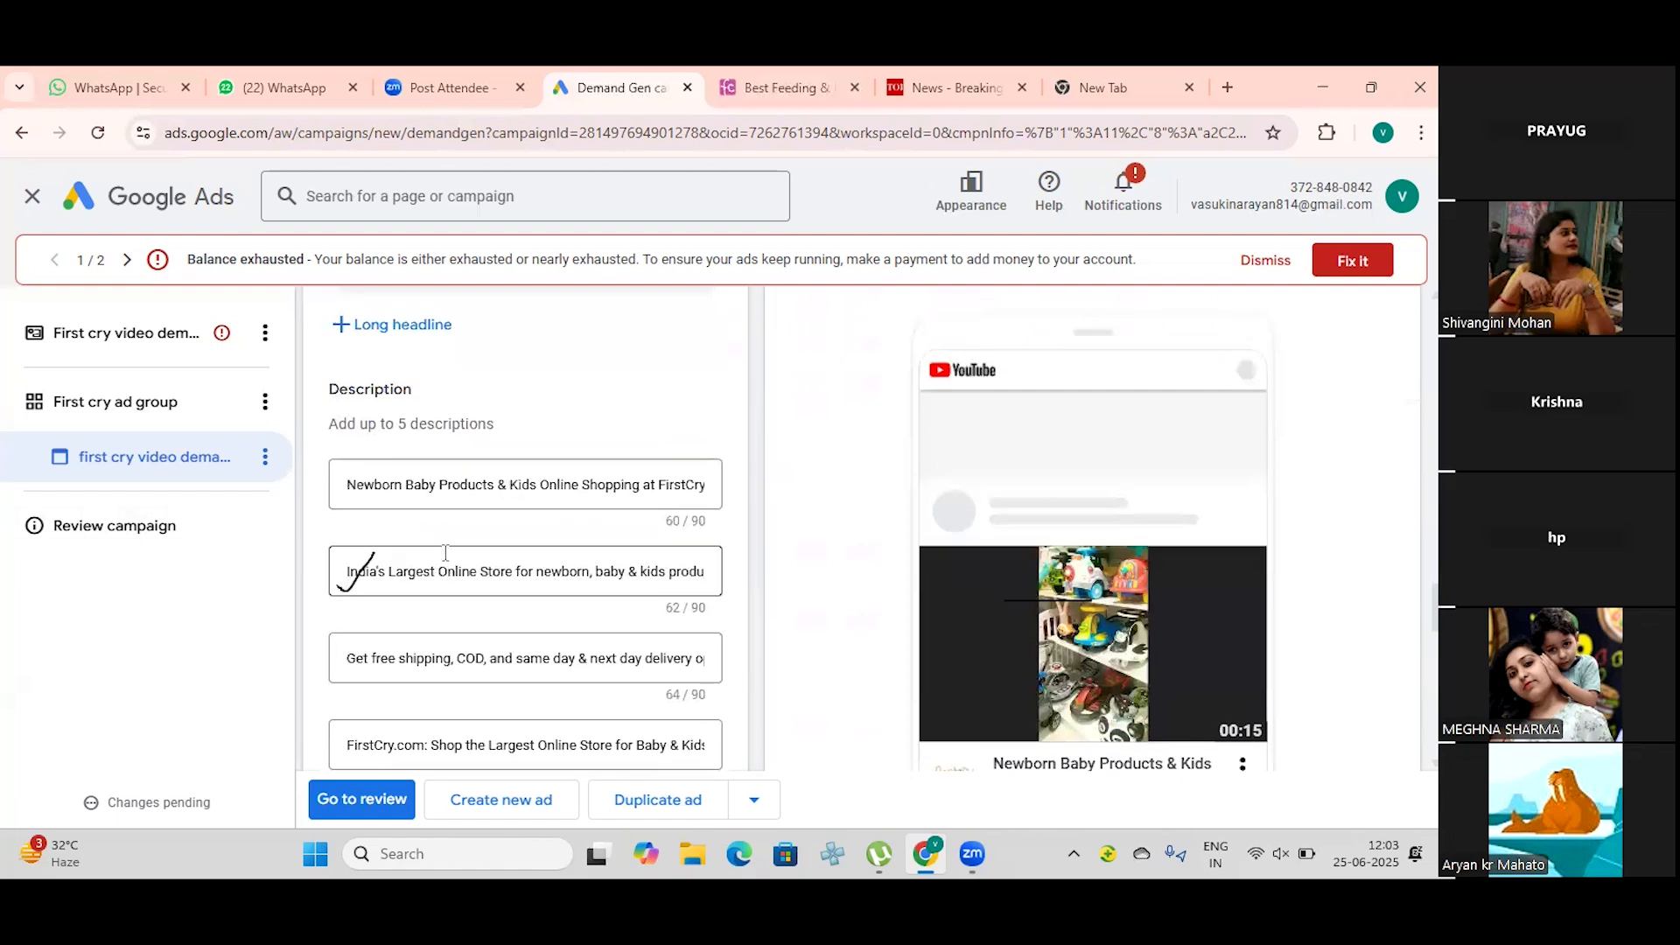
left_click(494, 590)
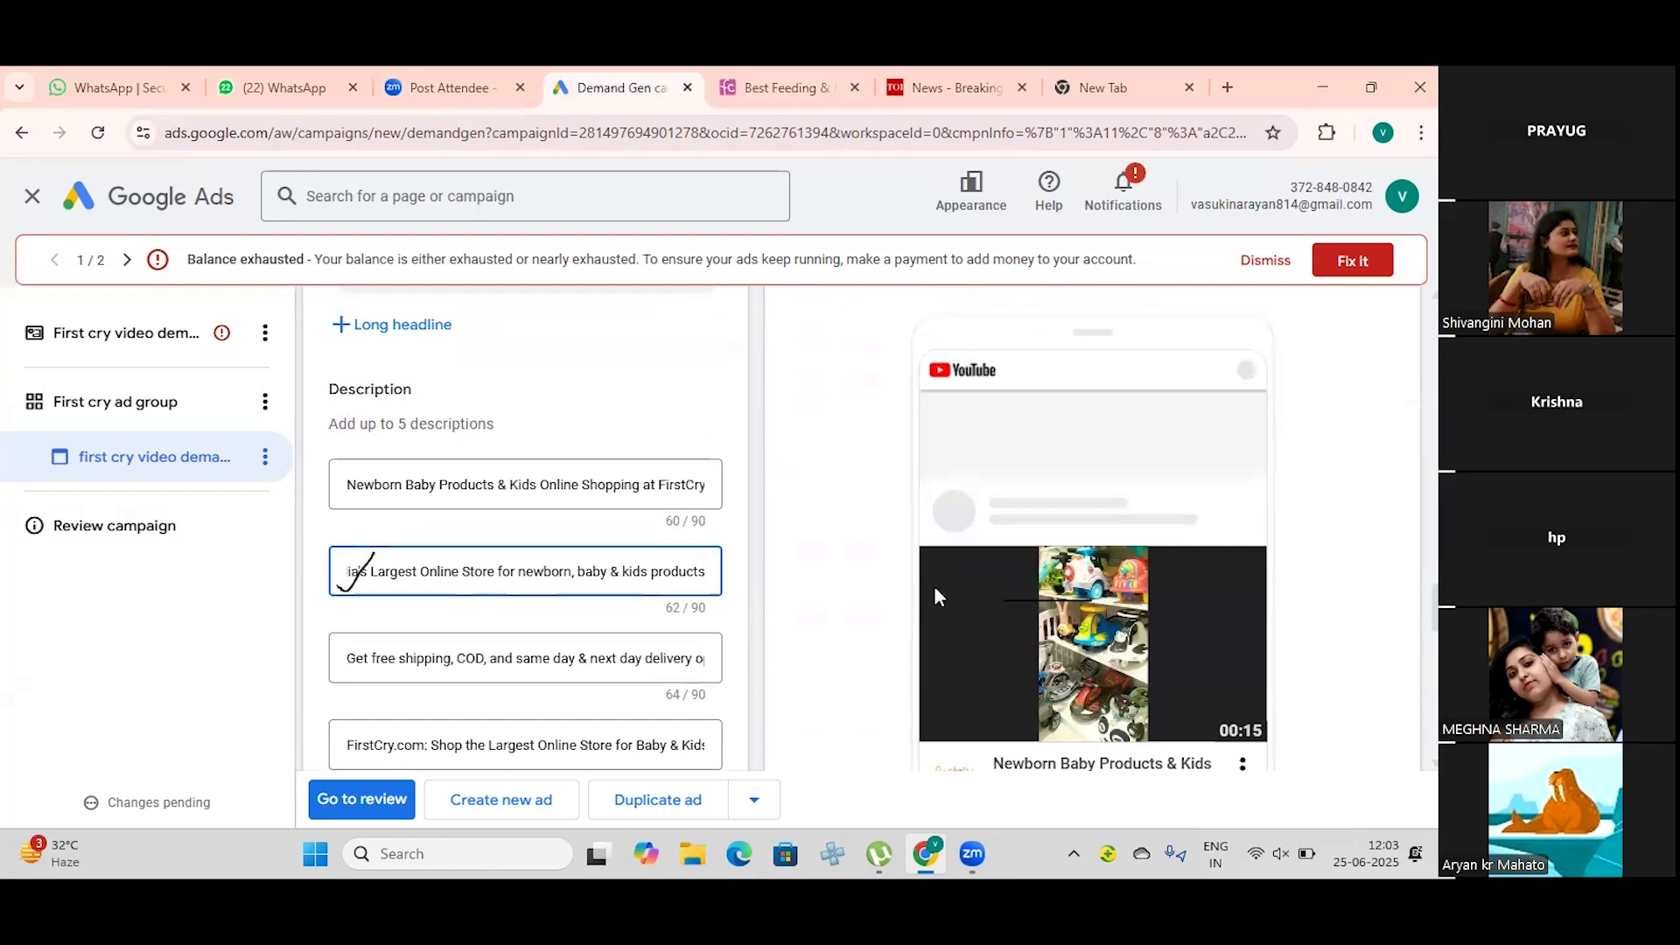
scroll(933, 586, "down", 1)
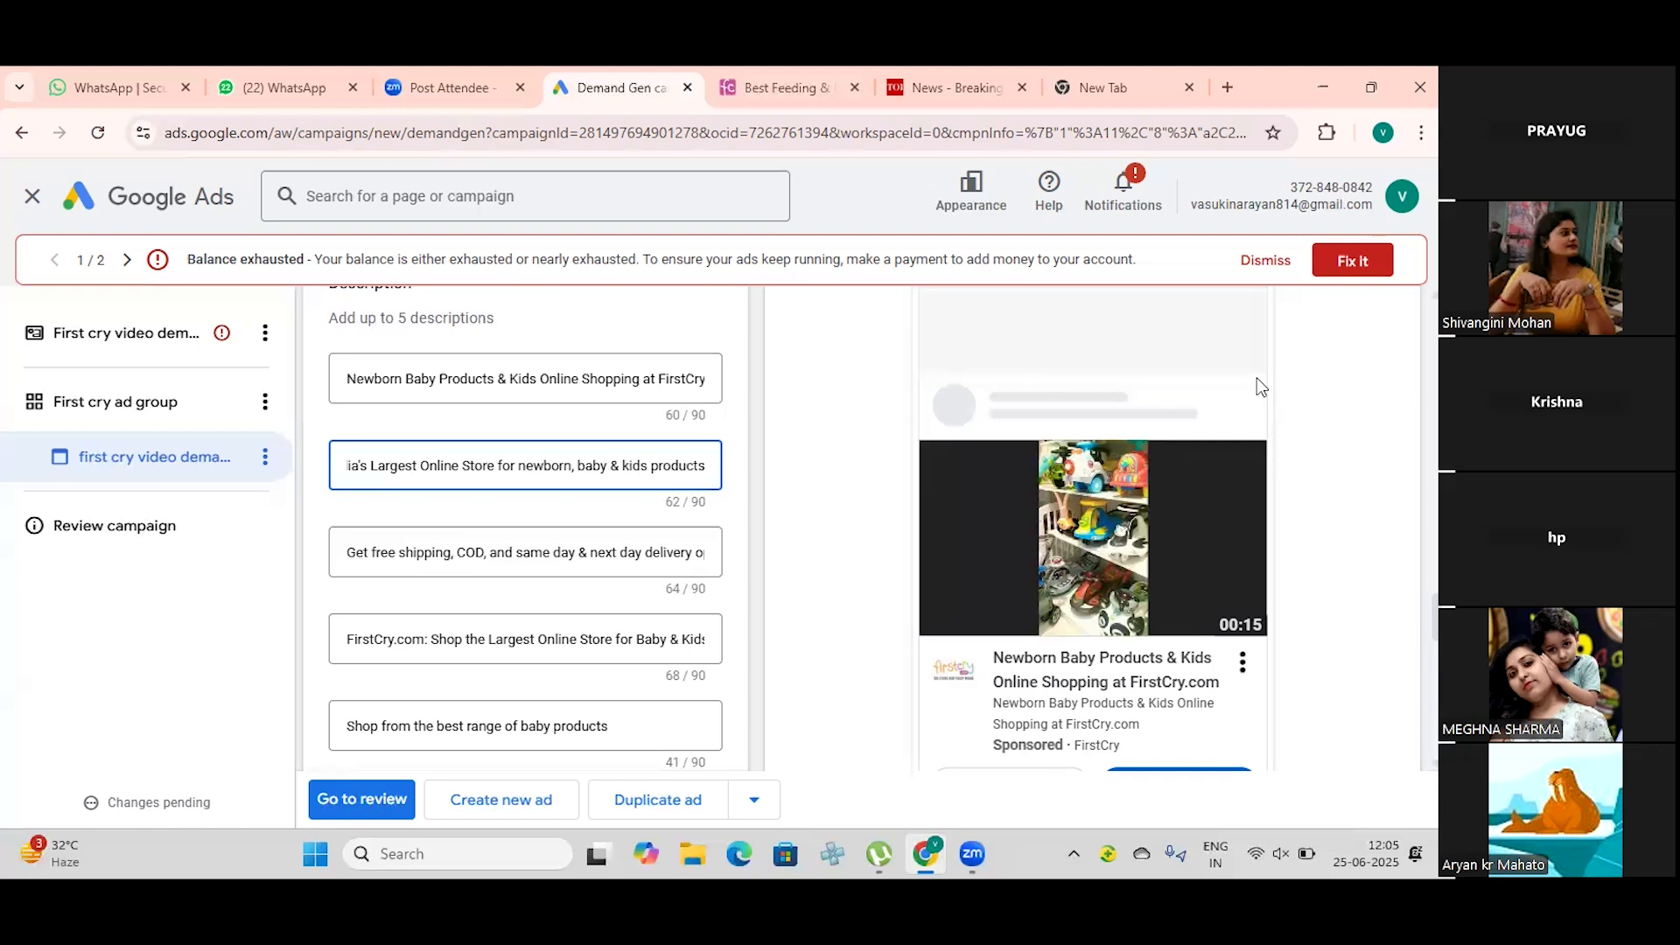
left_click(21, 133)
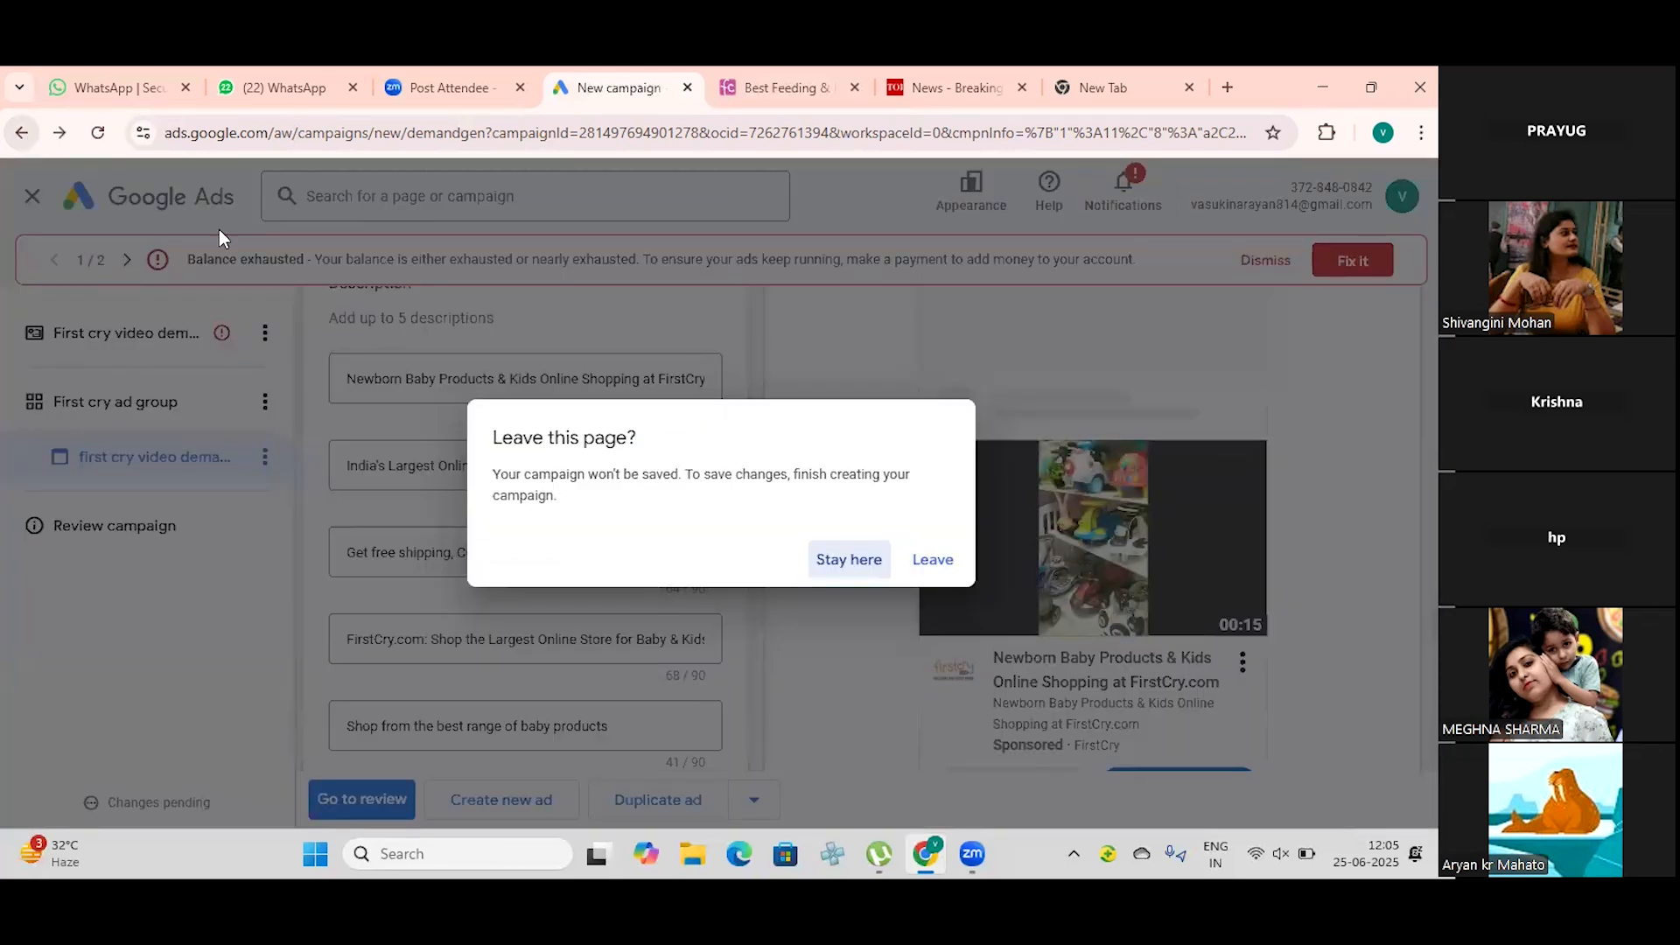
left_click(861, 557)
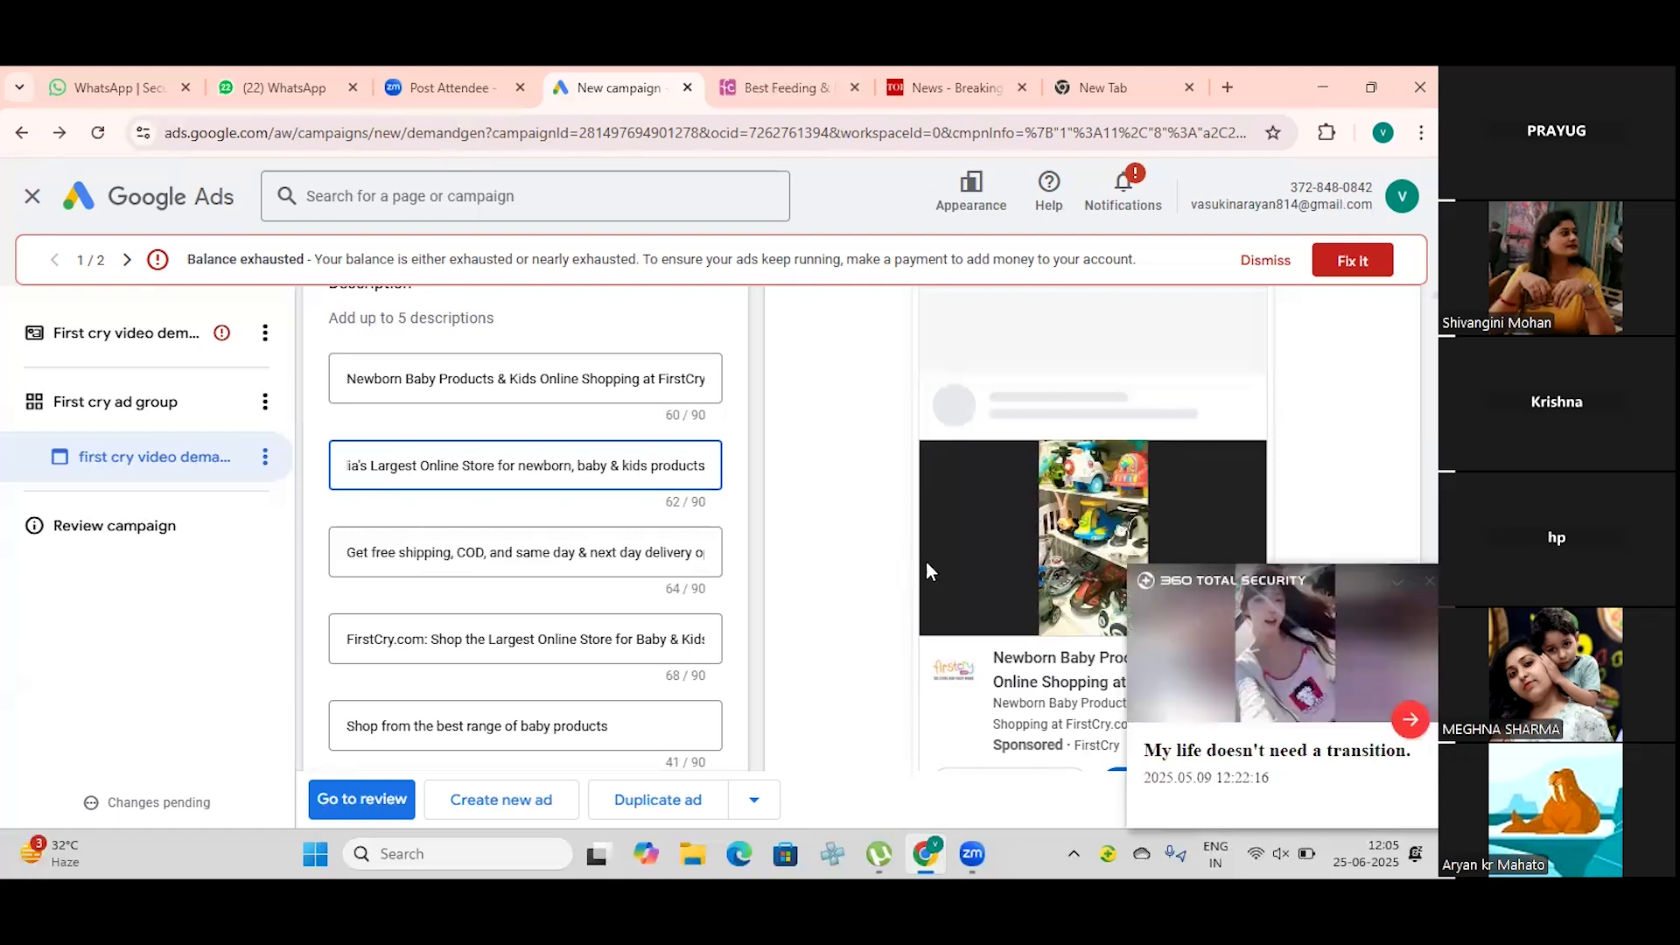
left_click(1429, 581)
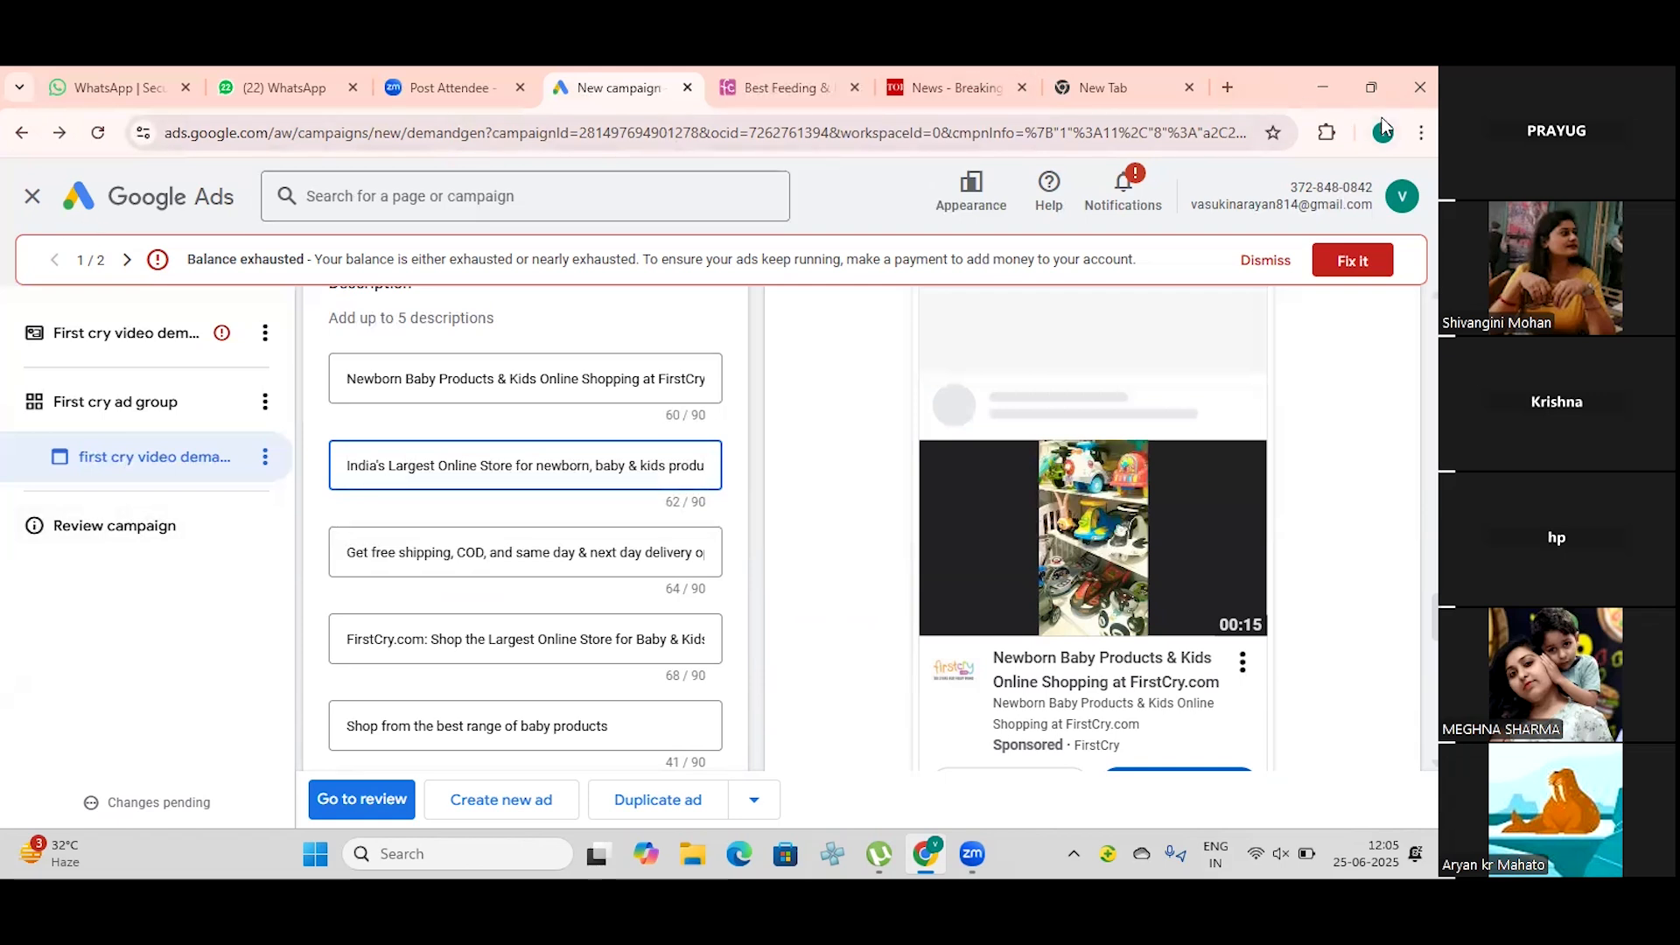
Step: Reopen the LinkedIn page from the browser history's recent tabs and read its Digilocker identity verification directions
left_click(1421, 132)
mouse_move(1180, 408)
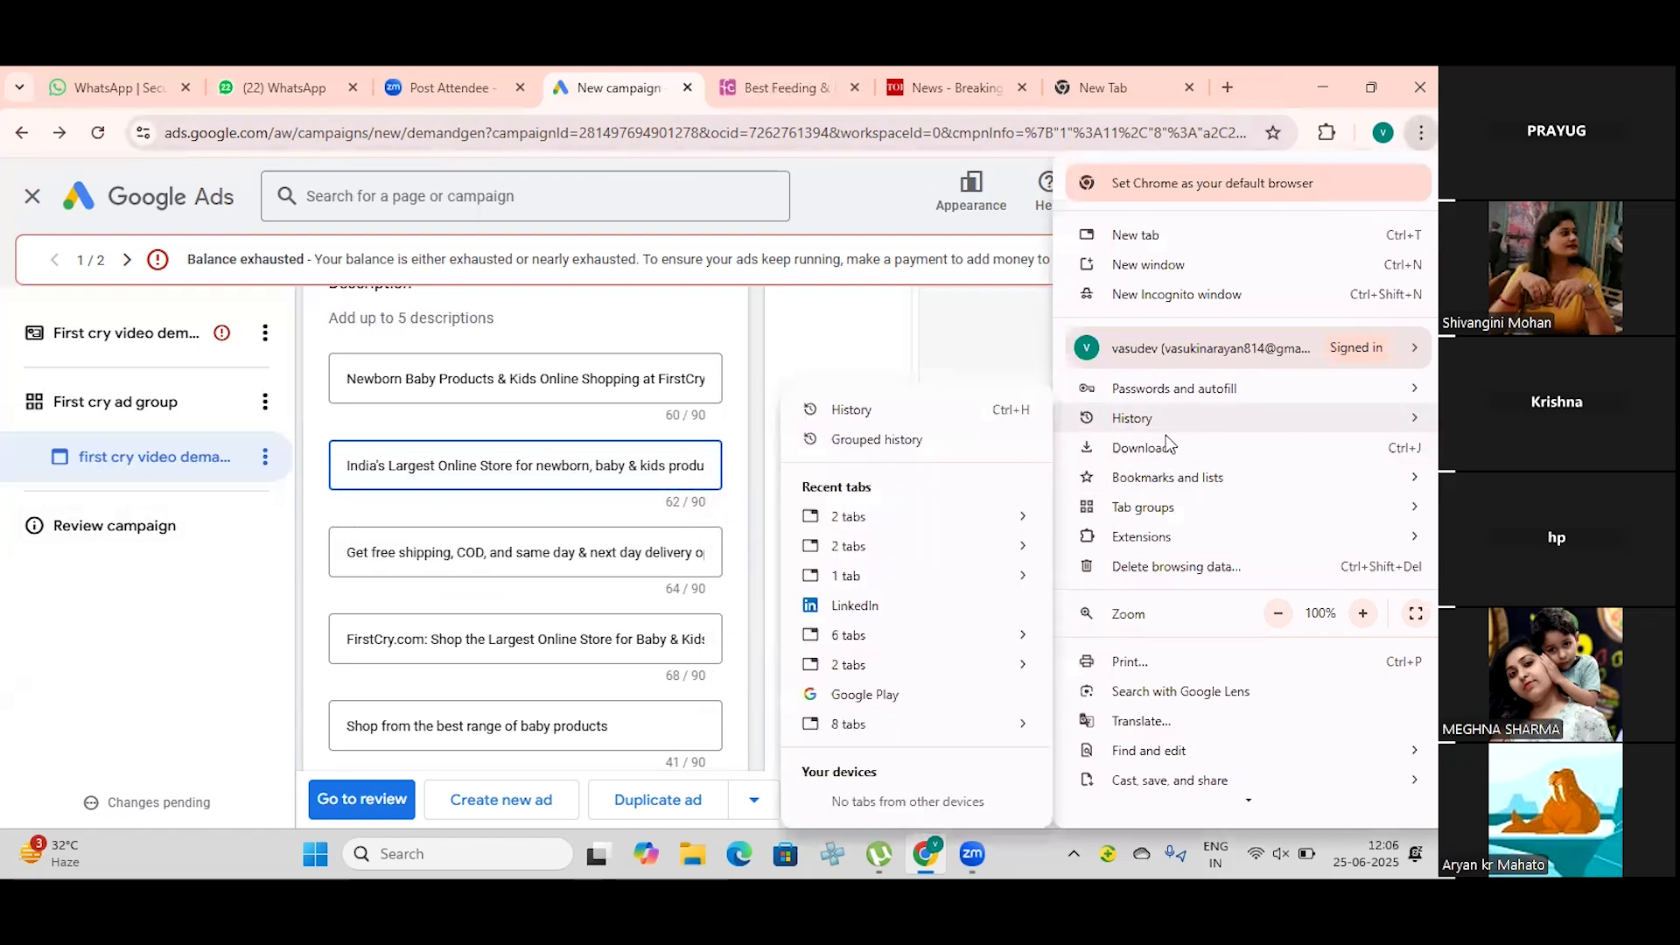
mouse_move(1005, 416)
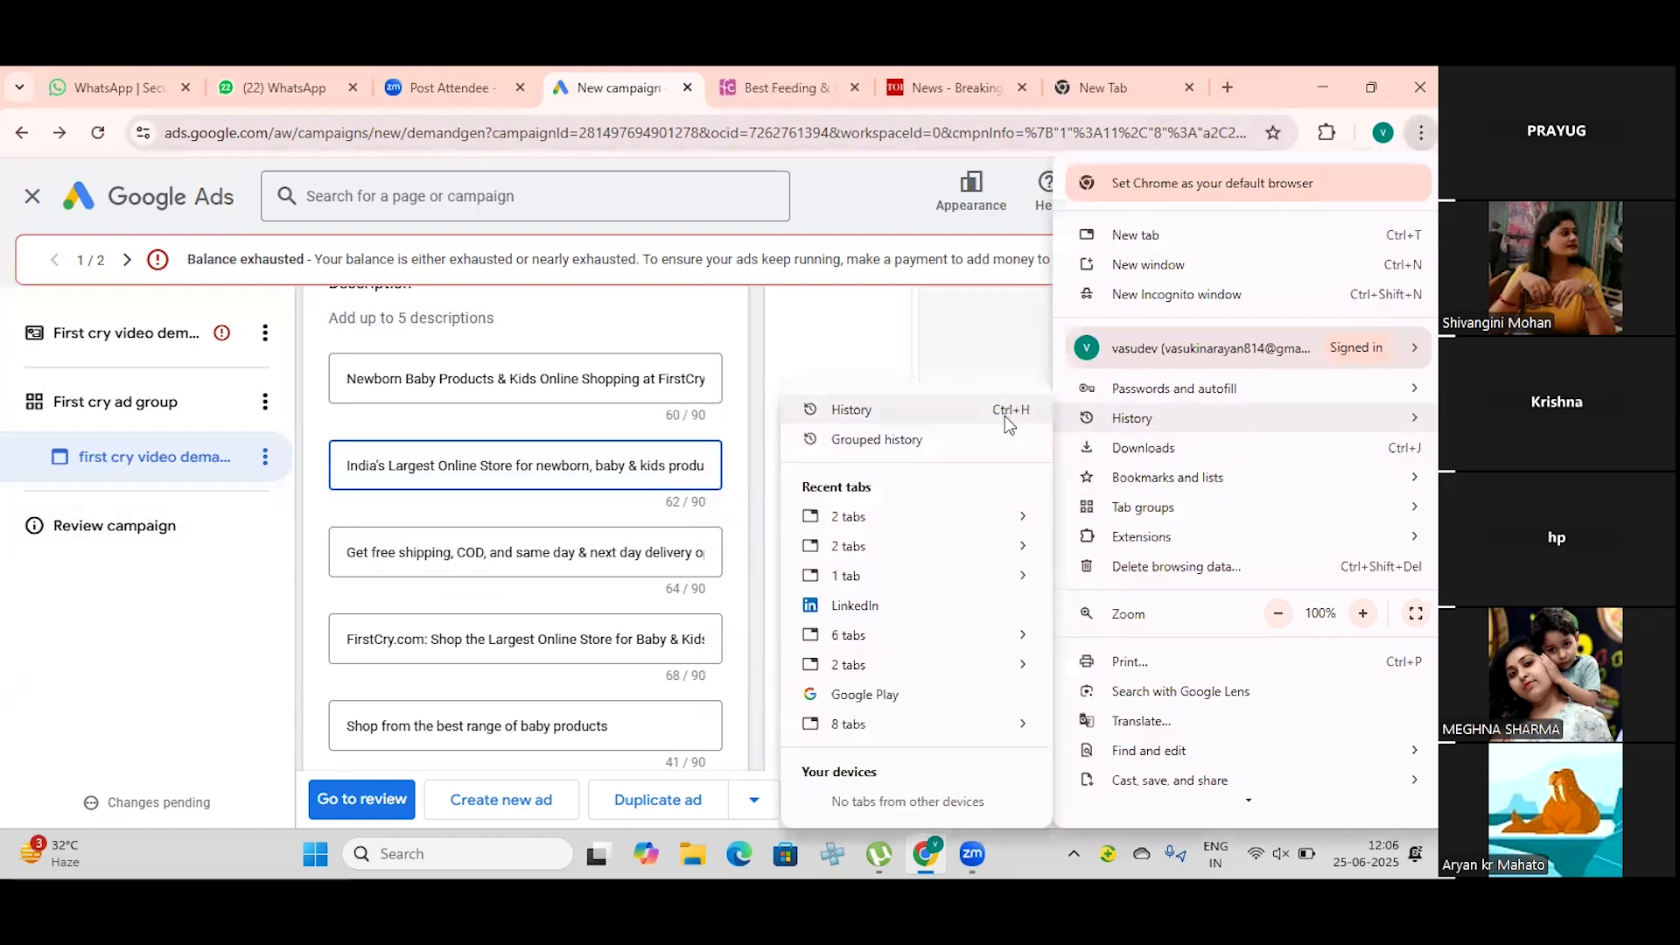
left_click(910, 604)
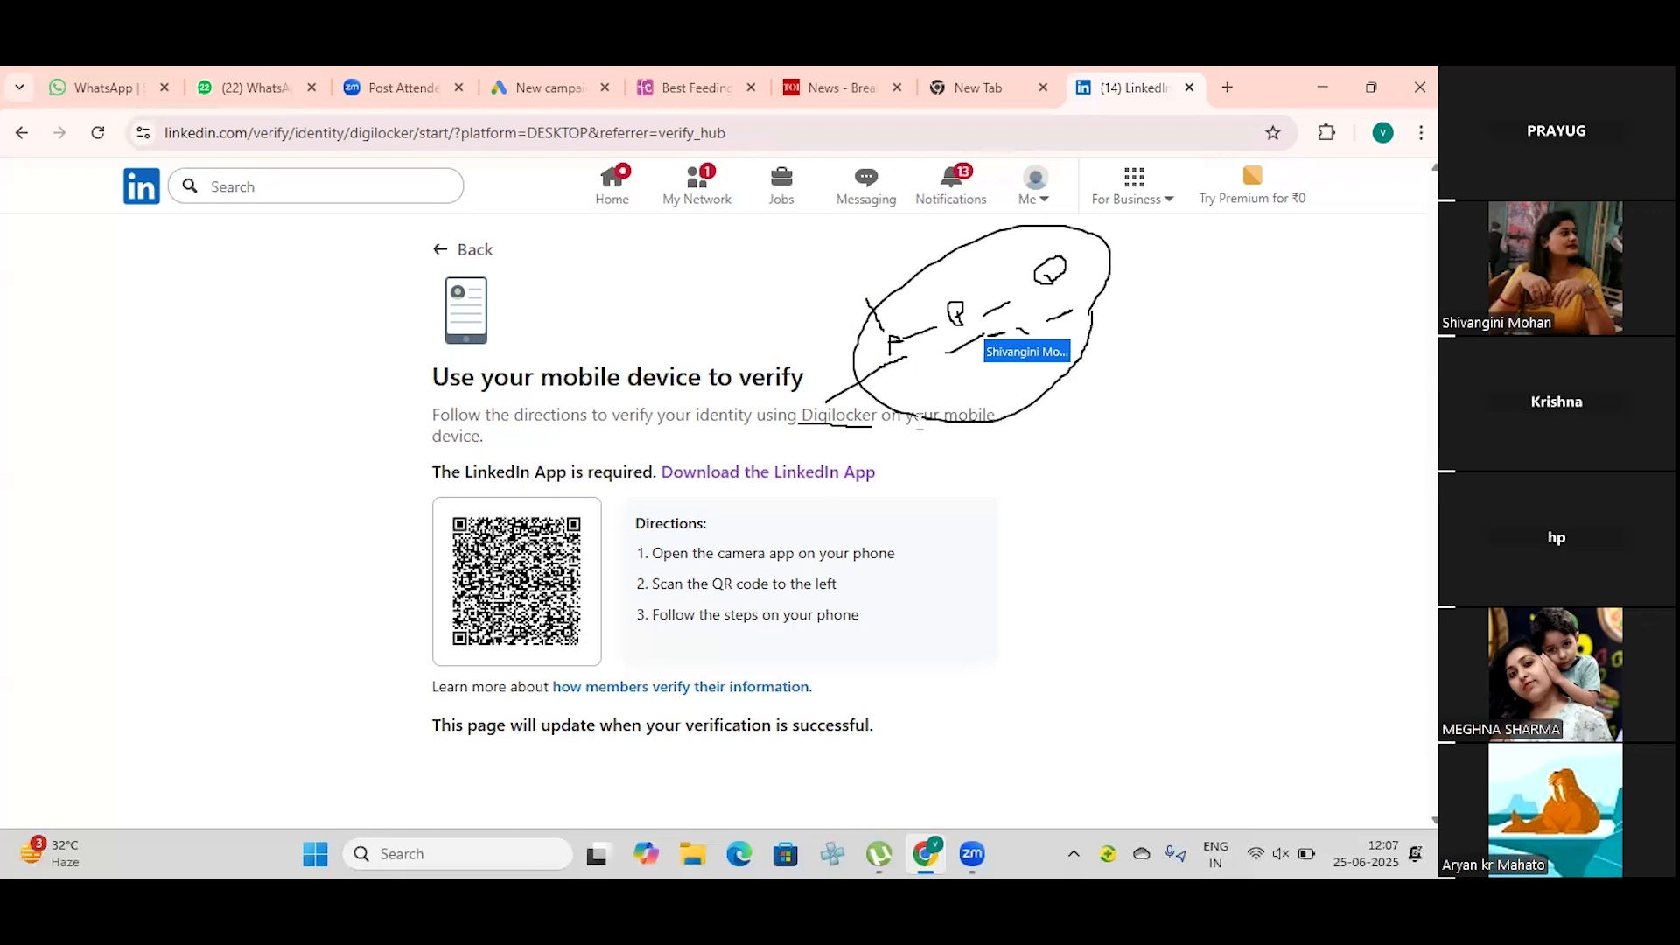
left_click_drag(878, 414, 734, 431)
left_click(754, 427)
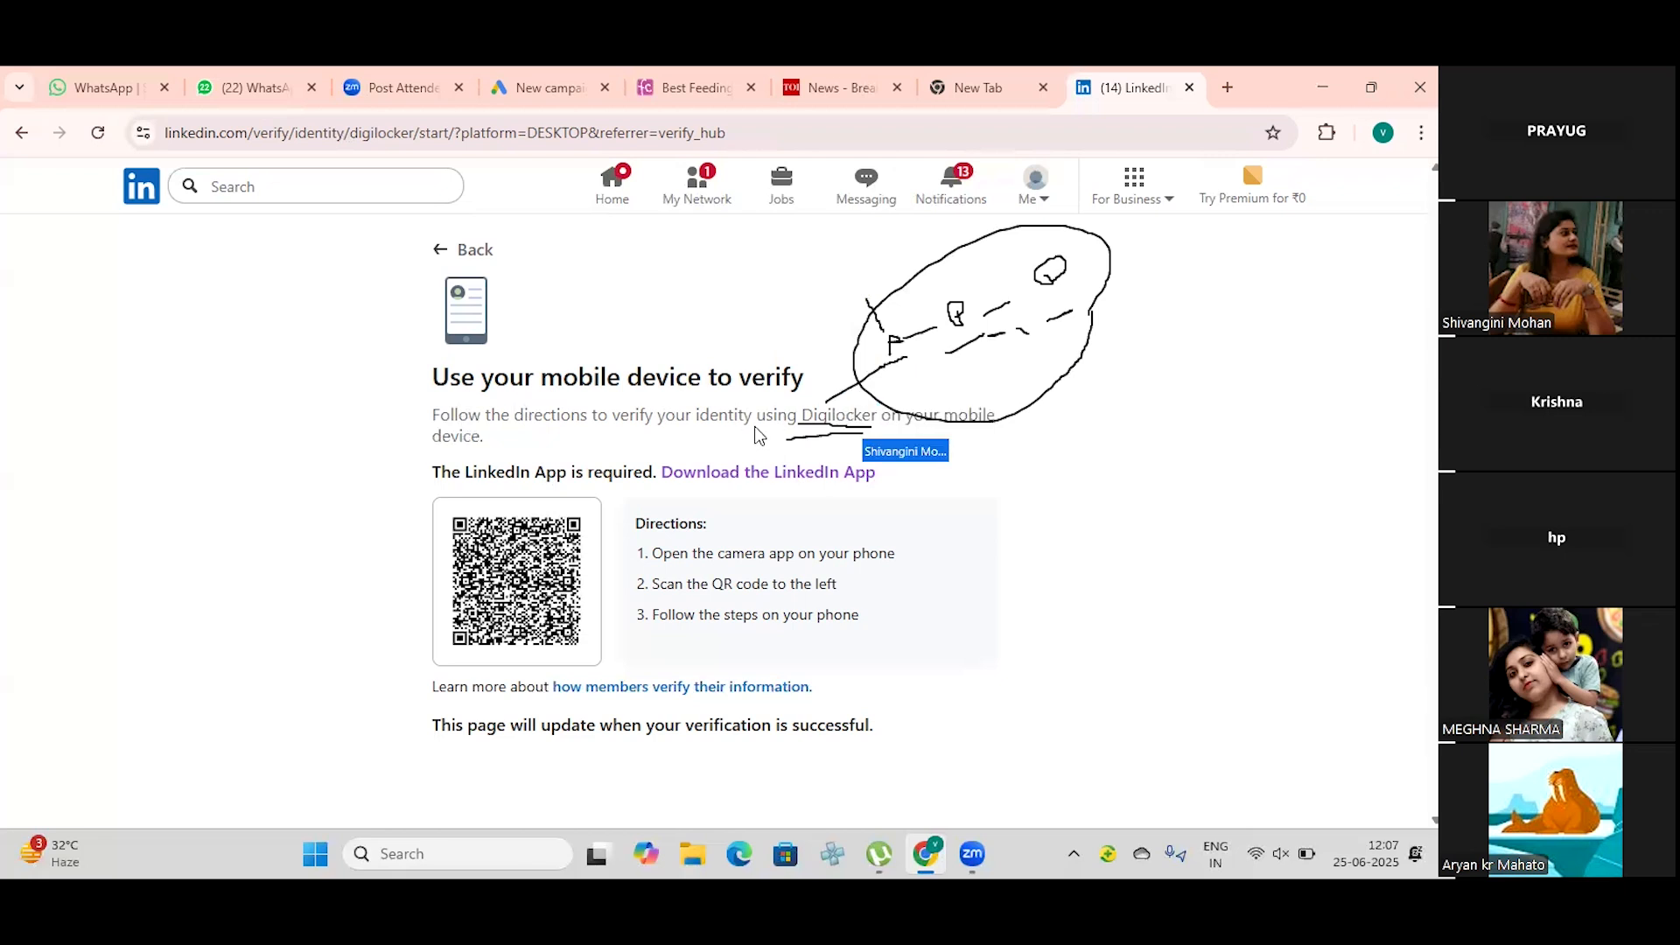